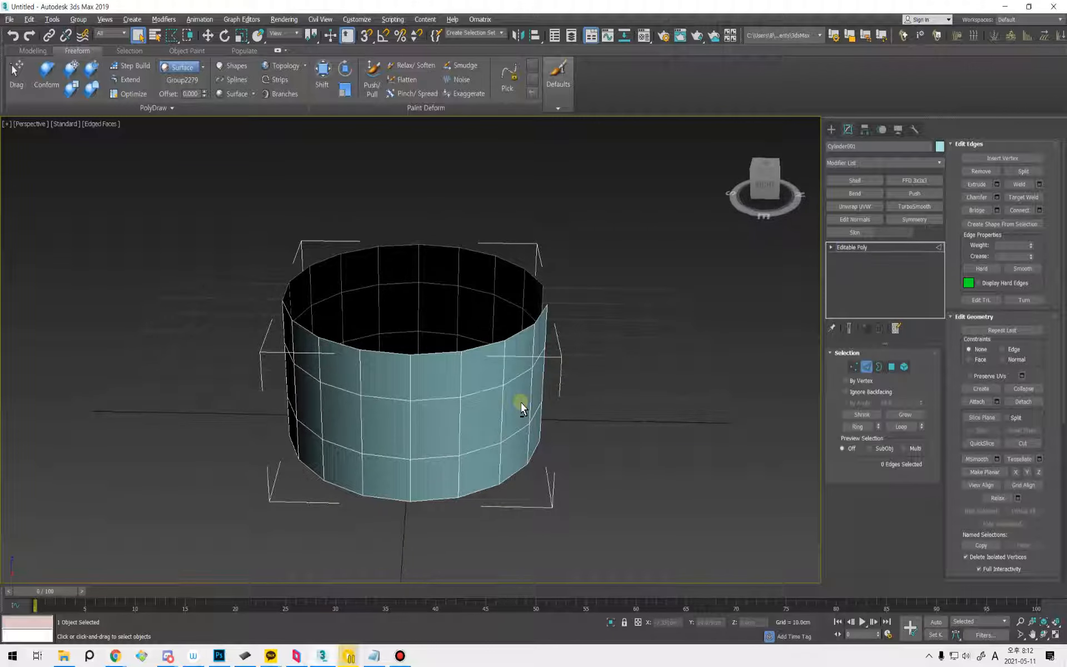
# Switch to Photoshop, clear the old sketch to a blank white canvas and reset the colours to black and white.
pyautogui.scroll(4, 487, 403)
pyautogui.keyDown('alt'); pyautogui.moveTo(552, 416); pyautogui.dragTo(535, 369, button='middle'); pyautogui.keyUp('alt')
pyautogui.click(218, 657)
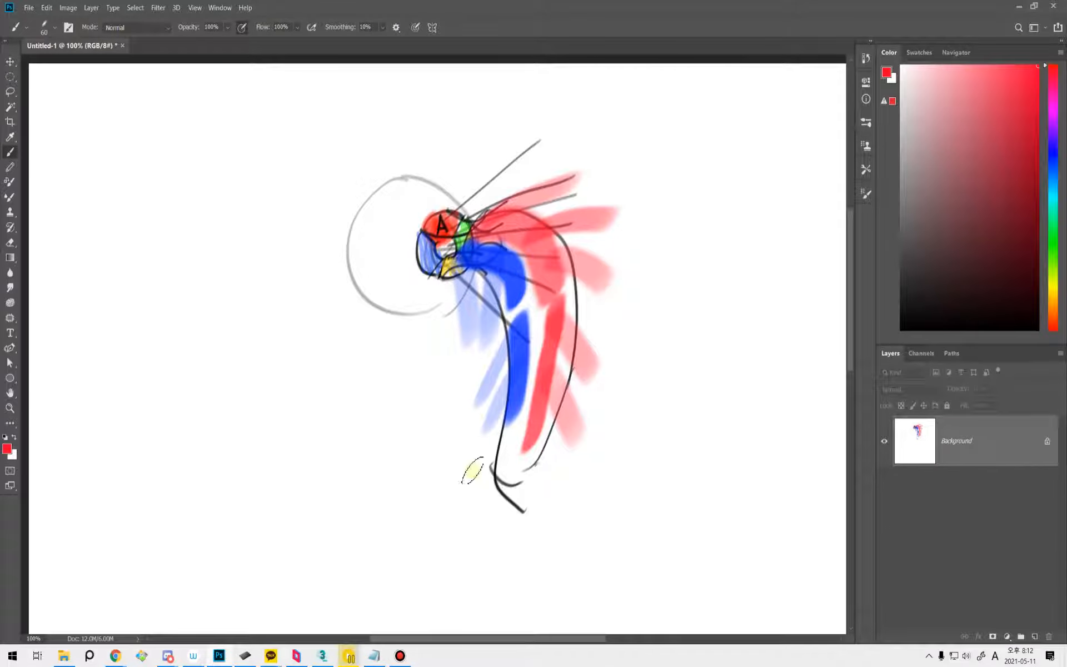
pyautogui.hotkey('ctrl', 'Delete')
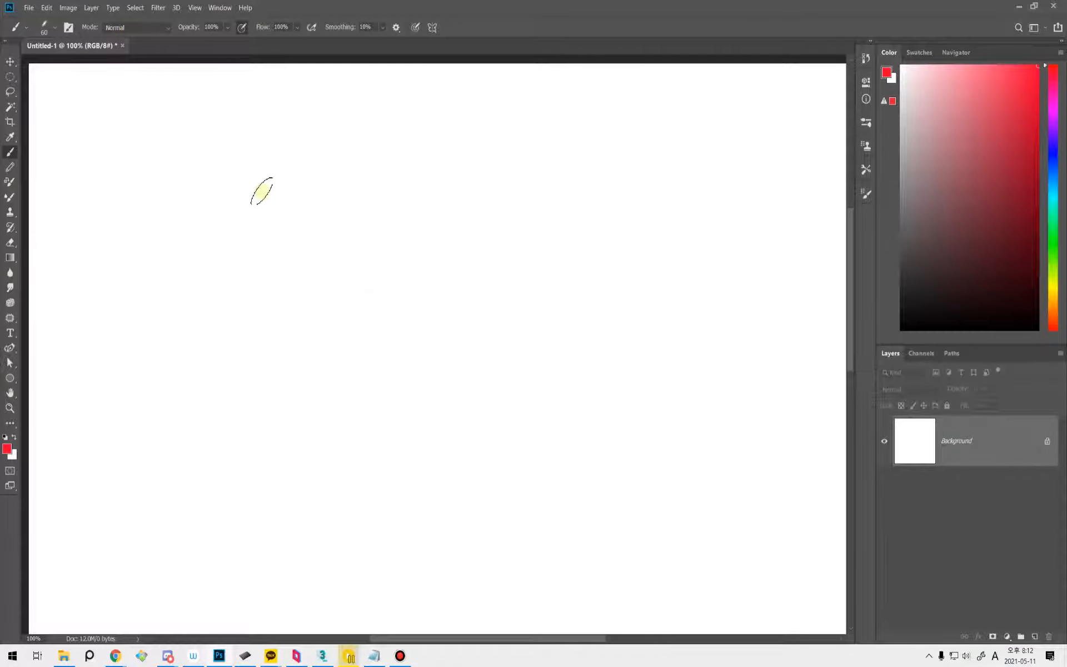
pyautogui.press('d')
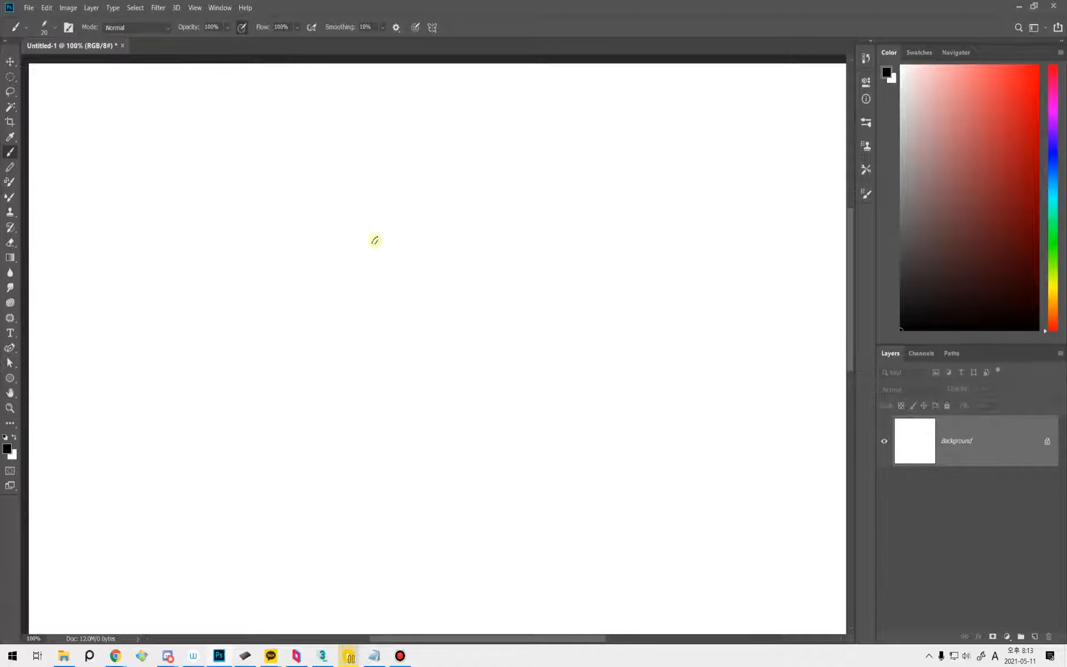
# Sketch a wide tilted ellipse in the upper part of the canvas, with side lines rising from both of its ends.
pyautogui.moveTo(462, 227)
pyautogui.mouseDown()
pyautogui.moveTo(502, 276)
pyautogui.moveTo(514, 245)
pyautogui.mouseUp()
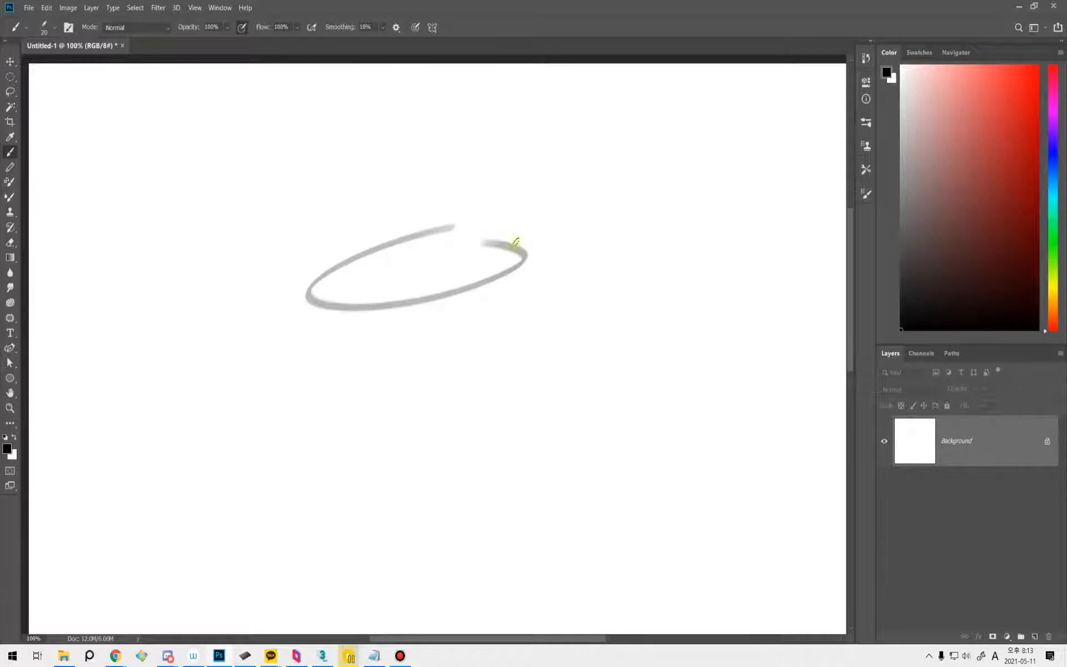
pyautogui.moveTo(491, 114); pyautogui.dragTo(523, 258)
pyautogui.moveTo(305, 154); pyautogui.dragTo(318, 386)
# Draw narrow curved strands hanging all around the ellipse, and circle the whole group with large loose ovals.
pyautogui.moveTo(337, 269); pyautogui.dragTo(324, 391)
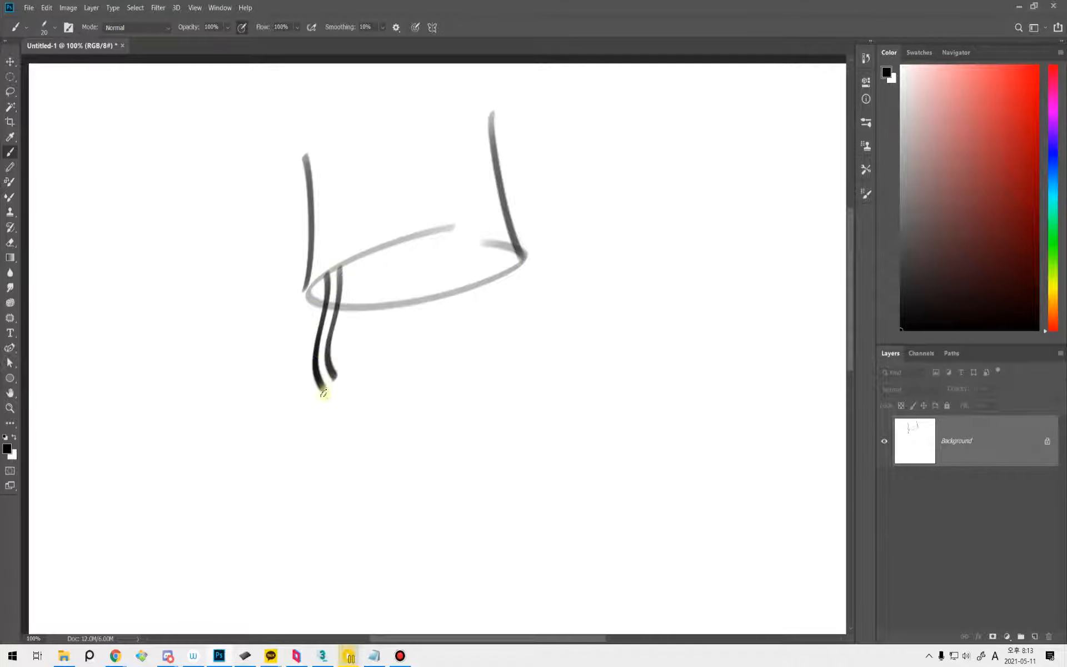
pyautogui.moveTo(365, 256)
pyautogui.mouseDown()
pyautogui.moveTo(370, 385)
pyautogui.moveTo(382, 386)
pyautogui.mouseUp()
pyautogui.moveTo(404, 241)
pyautogui.mouseDown()
pyautogui.moveTo(438, 378)
pyautogui.moveTo(452, 372)
pyautogui.mouseUp()
pyautogui.moveTo(459, 238)
pyautogui.mouseDown()
pyautogui.moveTo(509, 355)
pyautogui.moveTo(518, 343)
pyautogui.mouseUp()
pyautogui.moveTo(508, 254); pyautogui.dragTo(550, 337)
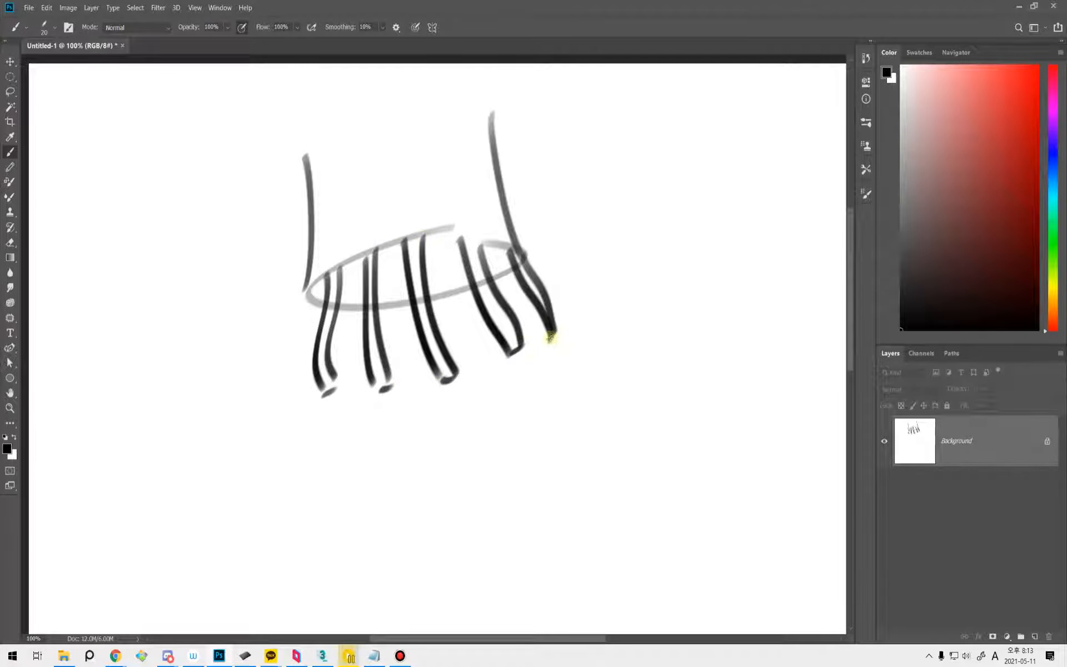
pyautogui.moveTo(510, 281); pyautogui.dragTo(532, 342)
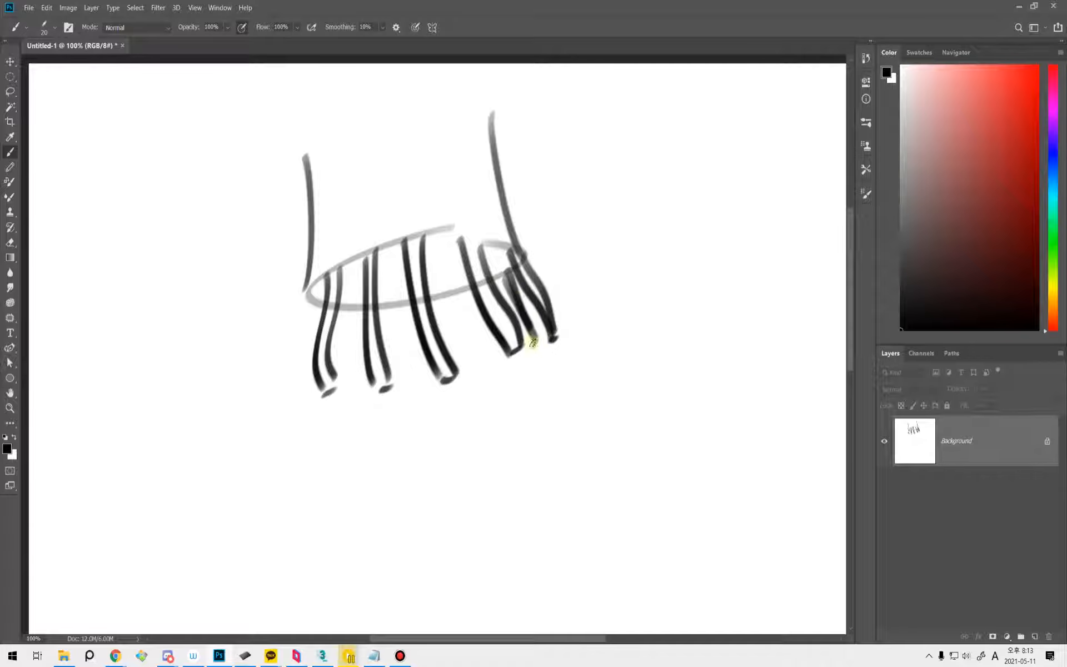
pyautogui.moveTo(463, 287); pyautogui.dragTo(479, 364)
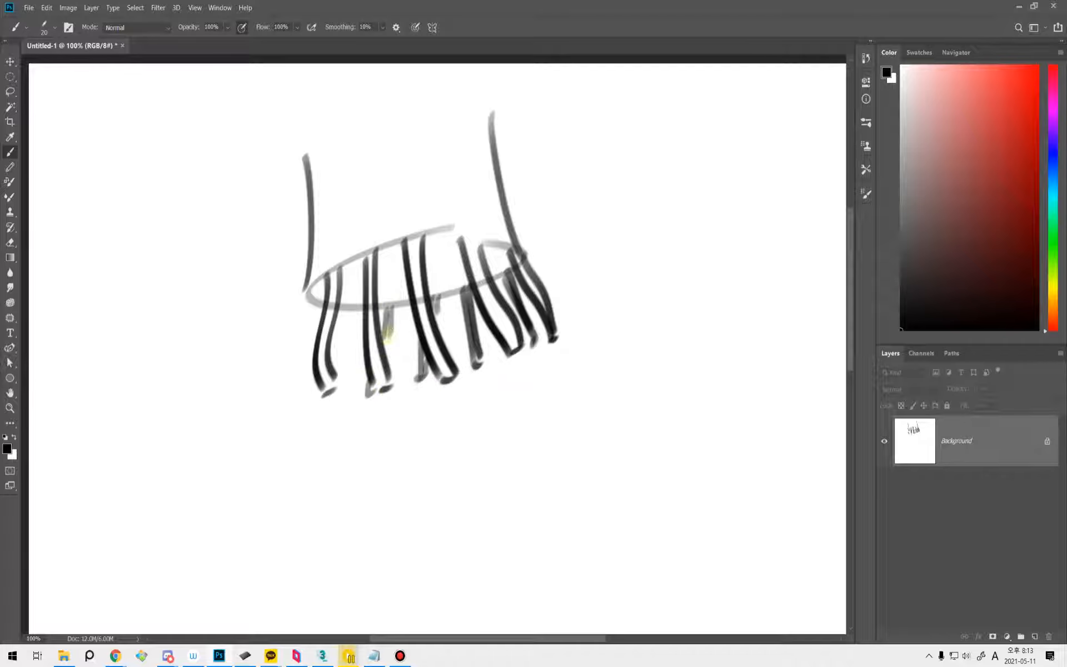
pyautogui.moveTo(345, 305)
pyautogui.mouseDown()
pyautogui.moveTo(343, 382)
pyautogui.moveTo(352, 377)
pyautogui.mouseUp()
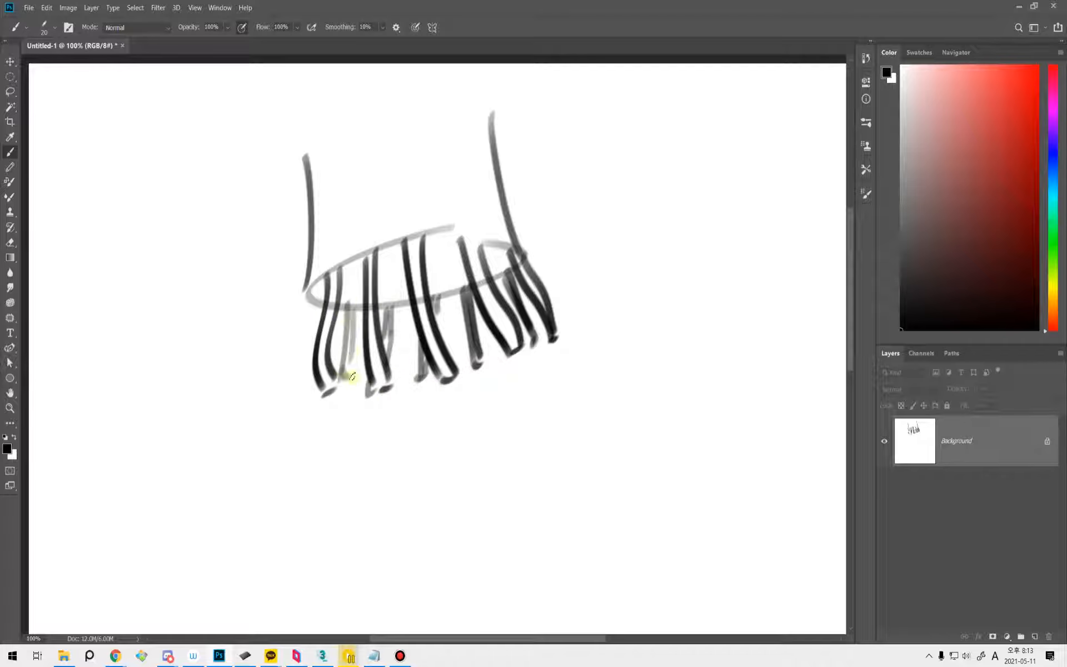
pyautogui.moveTo(581, 275); pyautogui.dragTo(615, 262)
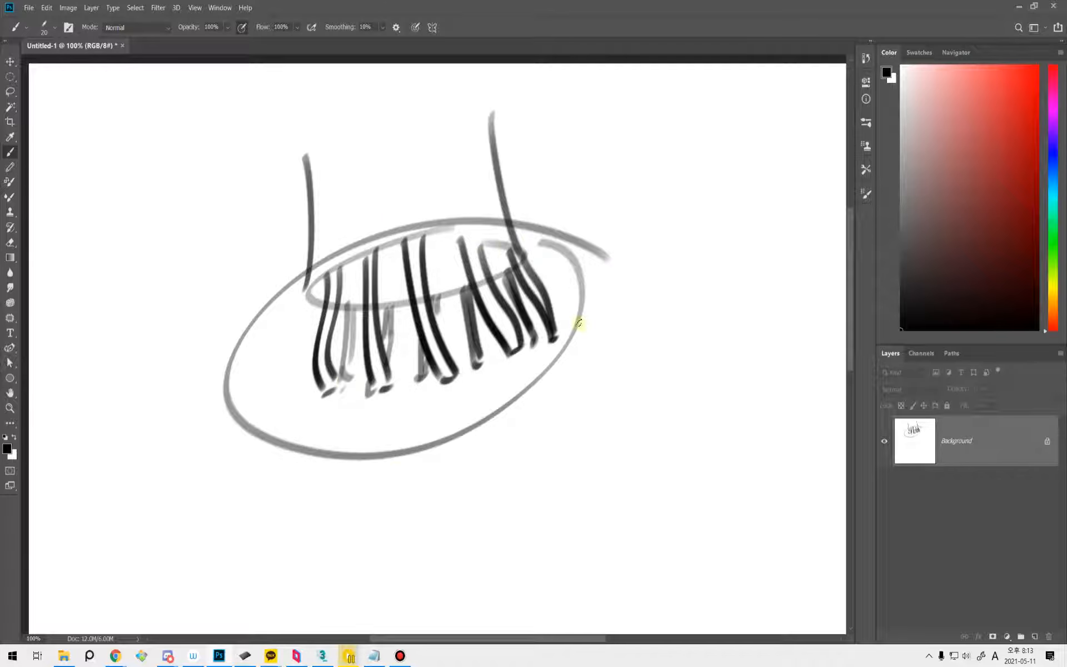
pyautogui.moveTo(562, 306)
pyautogui.mouseDown()
pyautogui.moveTo(643, 302)
pyautogui.moveTo(635, 334)
pyautogui.moveTo(364, 429)
pyautogui.moveTo(597, 215)
pyautogui.mouseUp()
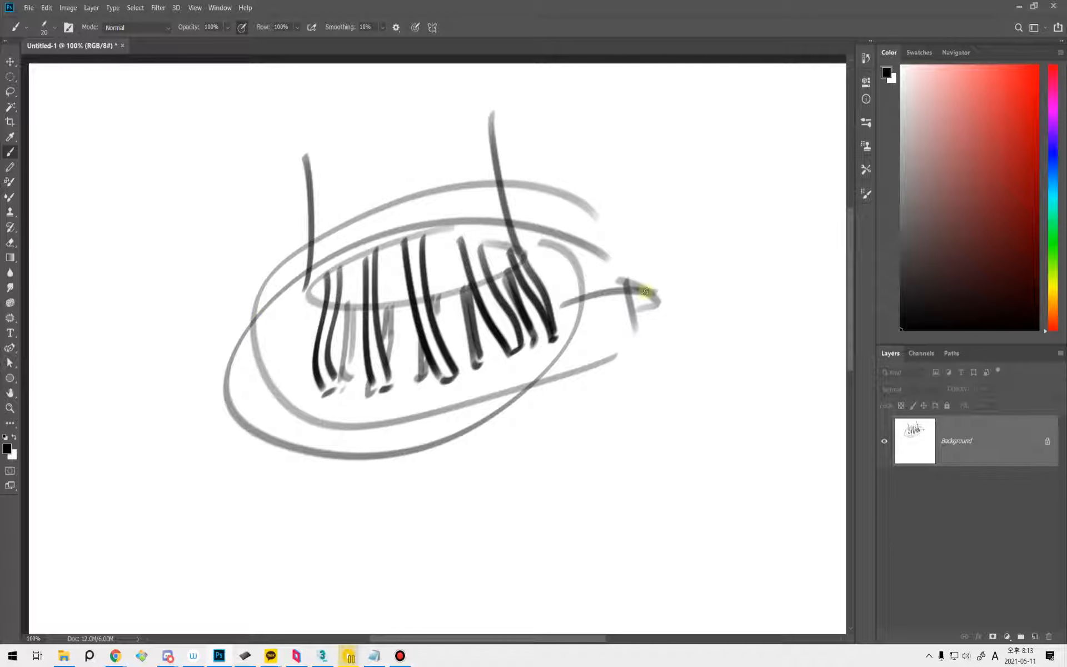
# Switch back to 3ds Max, inspect the open-sided cylinder from several angles and leave its edge editing level.
pyautogui.click(322, 656)
pyautogui.keyDown('alt'); pyautogui.moveTo(446, 432); pyautogui.dragTo(553, 417, button='middle'); pyautogui.keyUp('alt')
pyautogui.scroll(-3, 502, 405)
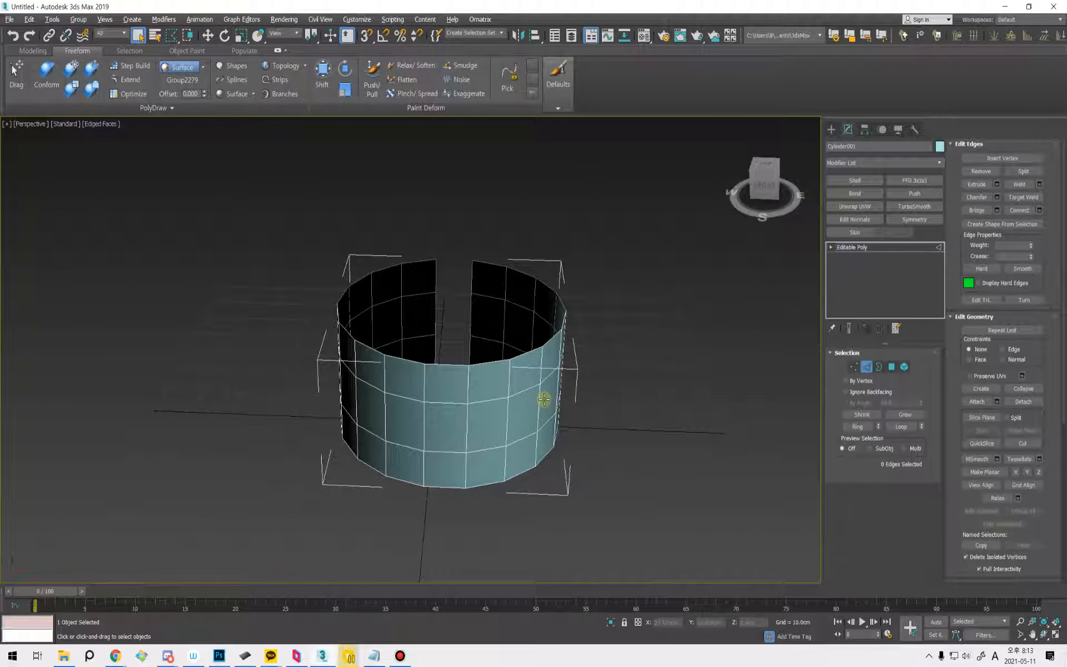
pyautogui.keyDown('alt'); pyautogui.moveTo(448, 439); pyautogui.dragTo(523, 458, button='middle'); pyautogui.keyUp('alt')
pyautogui.keyDown('alt'); pyautogui.moveTo(655, 340); pyautogui.dragTo(754, 397, button='middle'); pyautogui.keyUp('alt')
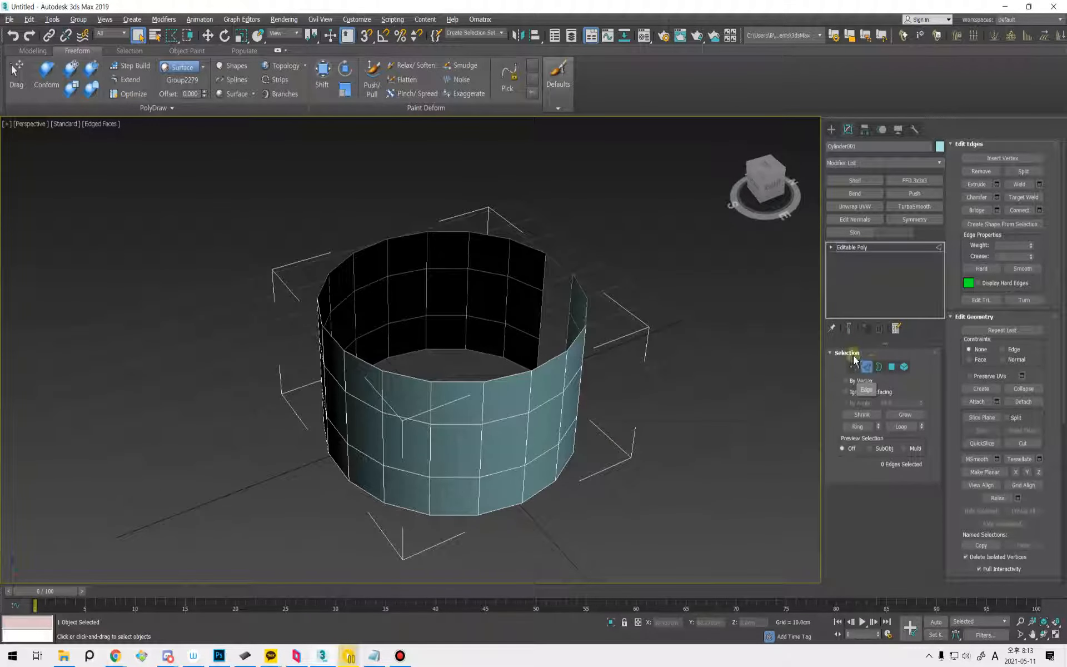
pyautogui.click(866, 367)
pyautogui.keyDown('alt'); pyautogui.moveTo(465, 371); pyautogui.dragTo(529, 426, button='middle'); pyautogui.keyUp('alt')
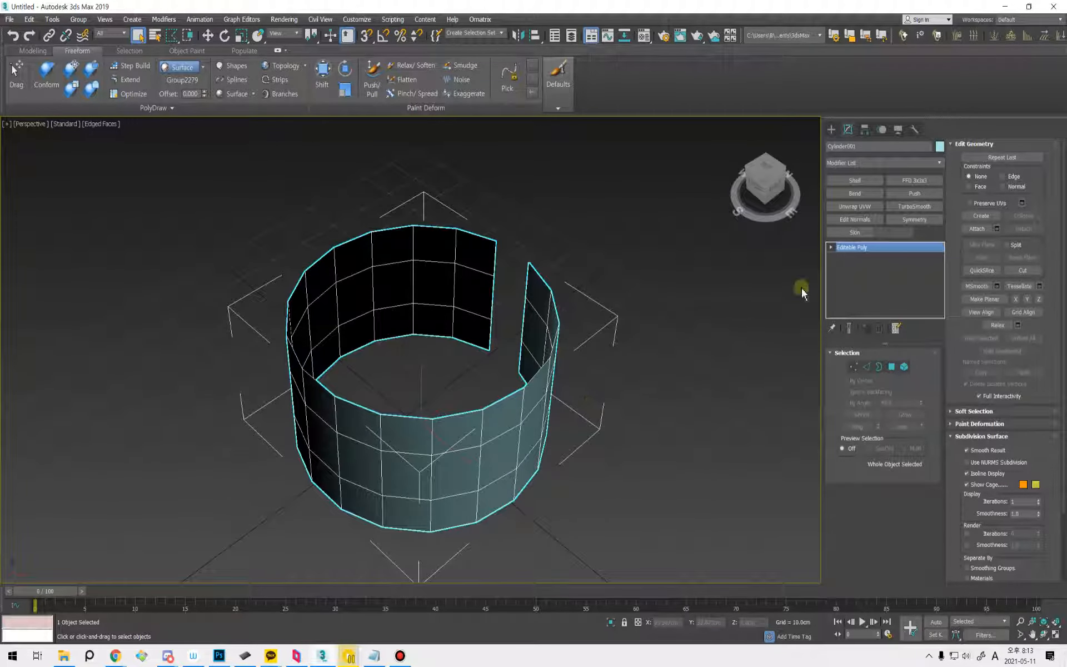
# Reset the cylinder's X and Y position to zero.
pyautogui.press('w')
pyautogui.rightClick(684, 622)
pyautogui.rightClick(728, 621)
pyautogui.moveTo(579, 484); pyautogui.dragTo(642, 486, button='middle')
pyautogui.press('q')
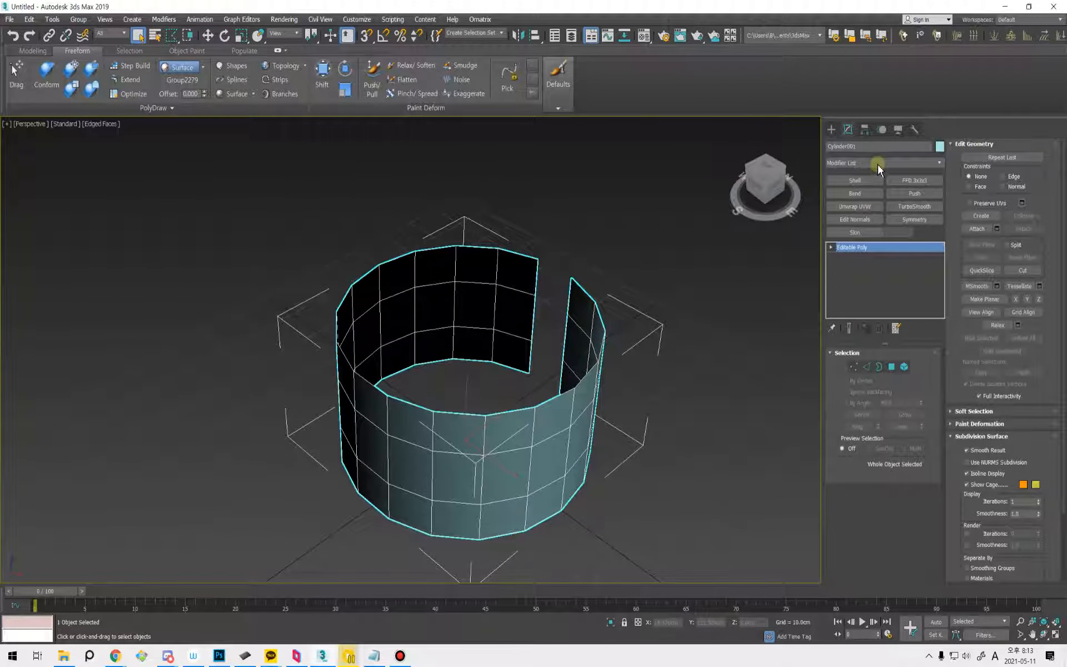
# Apply a Taper modifier to the cylinder and set its amount to -0.17 so the upper rim narrows.
pyautogui.click(877, 164)
pyautogui.press('t')
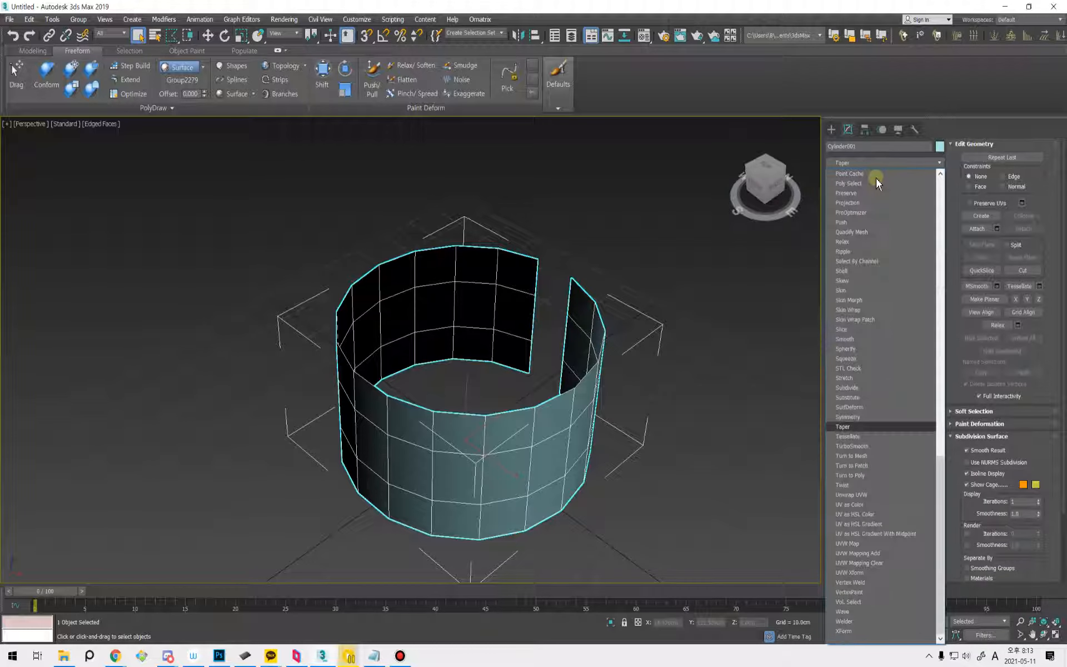
pyautogui.press('Return')
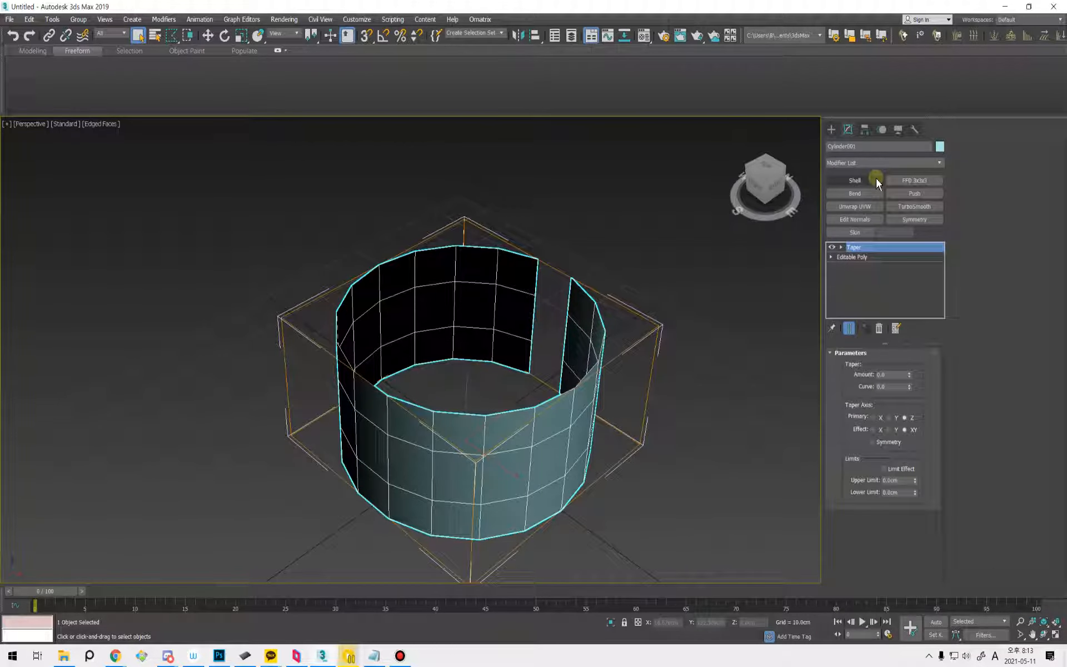
pyautogui.moveTo(908, 373)
pyautogui.mouseDown()
pyautogui.moveTo(904, 381)
pyautogui.moveTo(904, 353)
pyautogui.moveTo(904, 388)
pyautogui.moveTo(892, 353)
pyautogui.moveTo(906, 380)
pyautogui.mouseUp()
pyautogui.keyDown('alt'); pyautogui.moveTo(650, 411); pyautogui.dragTo(711, 442, button='middle'); pyautogui.keyUp('alt')
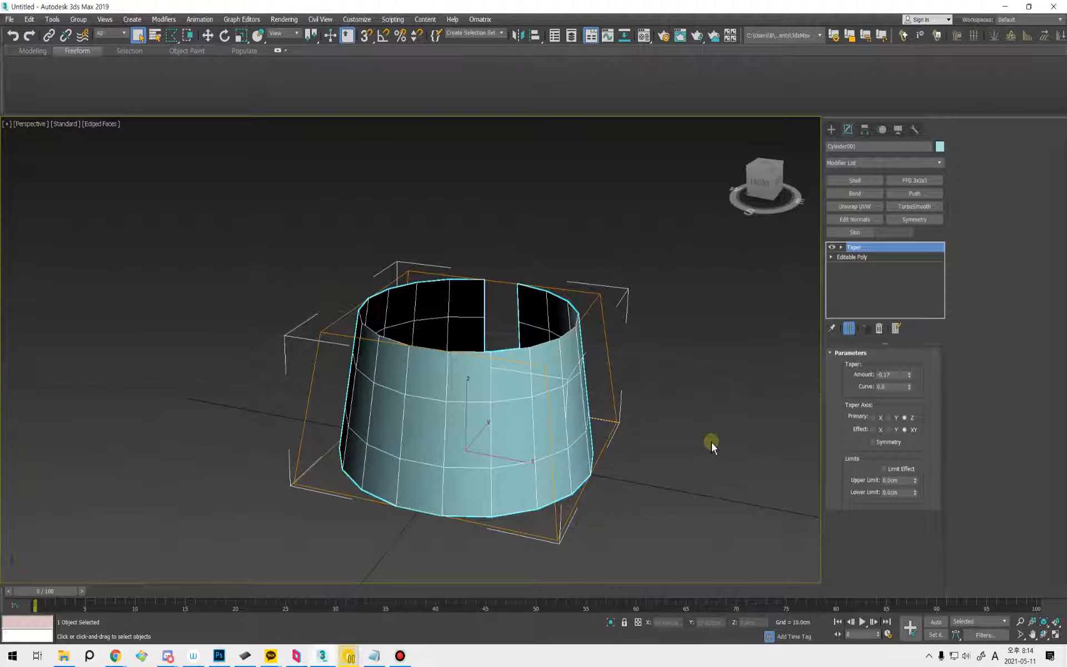
pyautogui.keyDown('alt'); pyautogui.moveTo(579, 435); pyautogui.dragTo(594, 443, button='middle'); pyautogui.keyUp('alt')
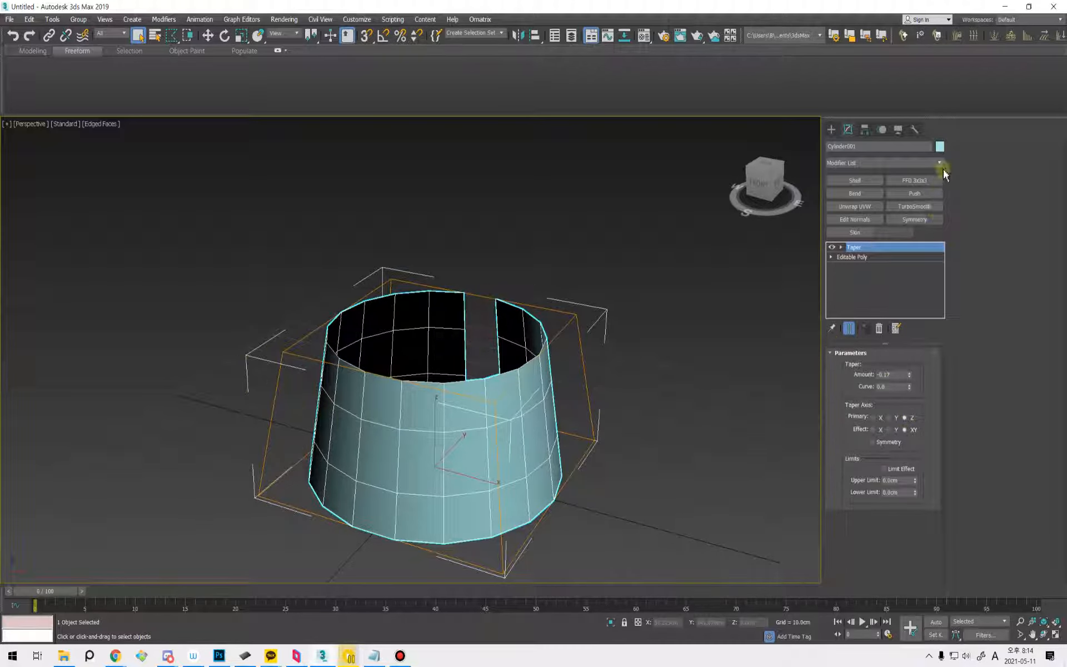
# Add a Noise modifier between Editable Poly and Taper, with strength X 3.56 cm and Y 4.12 cm.
pyautogui.click(922, 257)
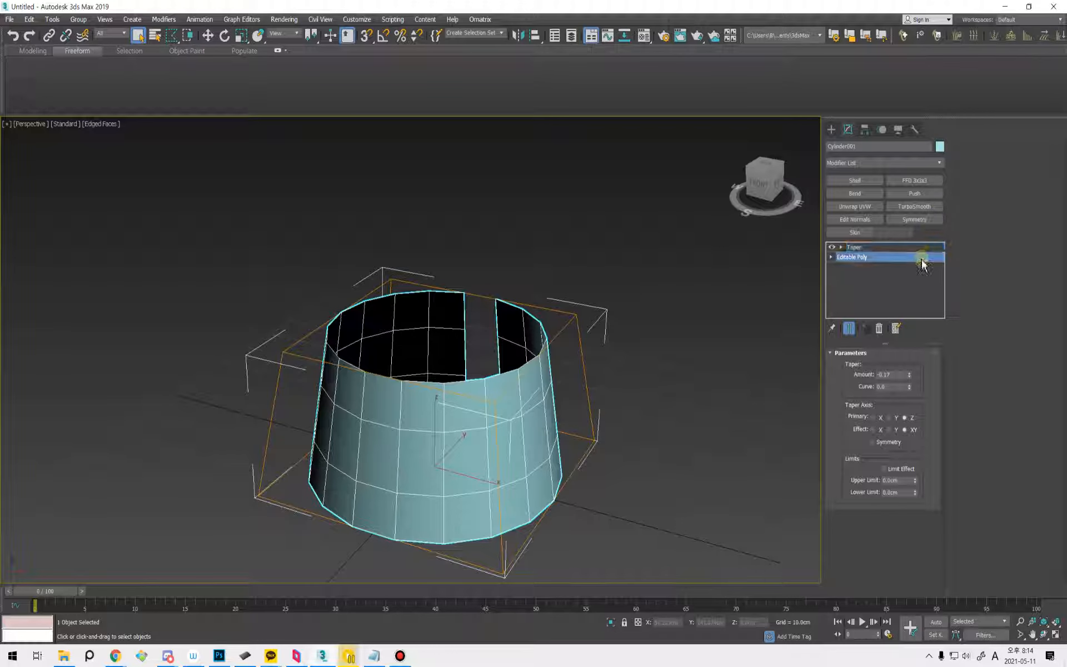
pyautogui.click(939, 162)
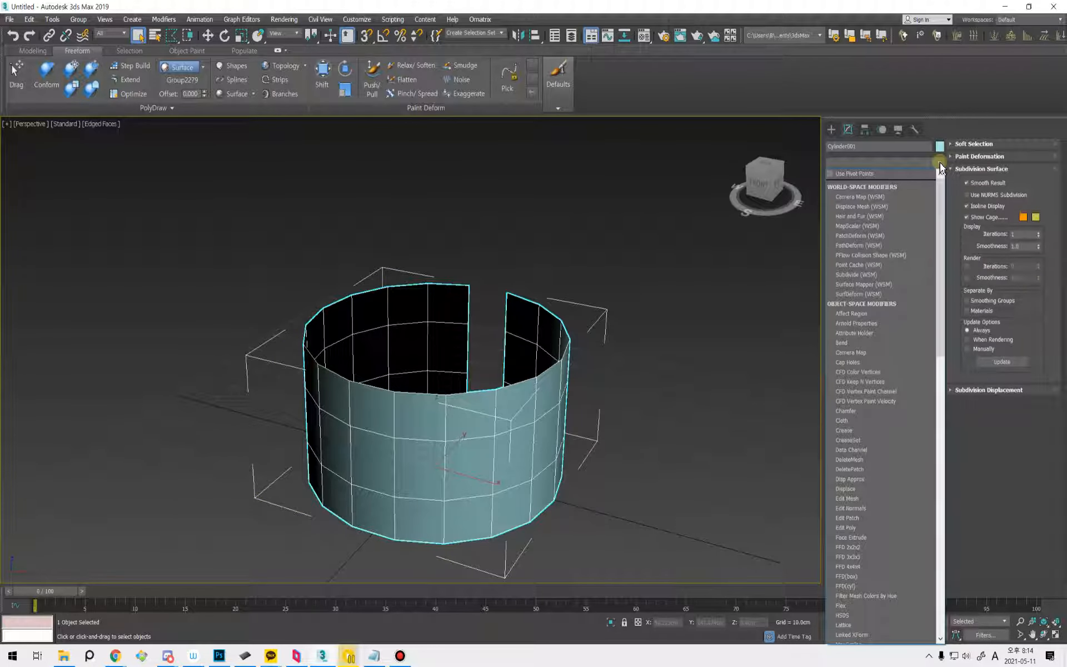
pyautogui.press('n')
pyautogui.press('Return')
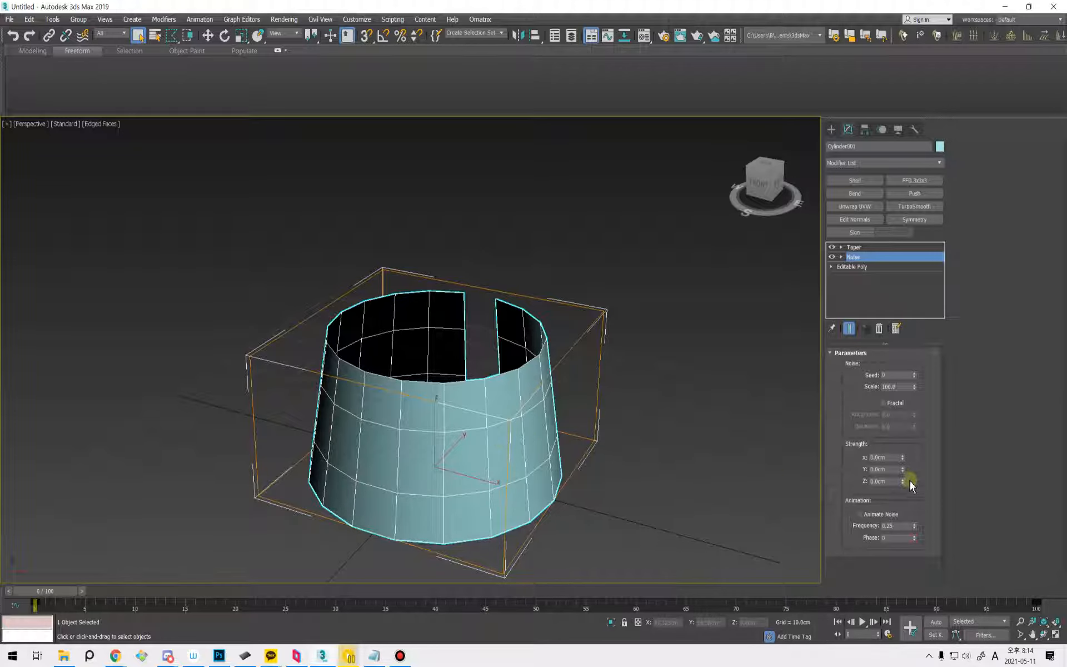
pyautogui.moveTo(903, 453); pyautogui.dragTo(894, 307)
pyautogui.moveTo(901, 469); pyautogui.dragTo(899, 280)
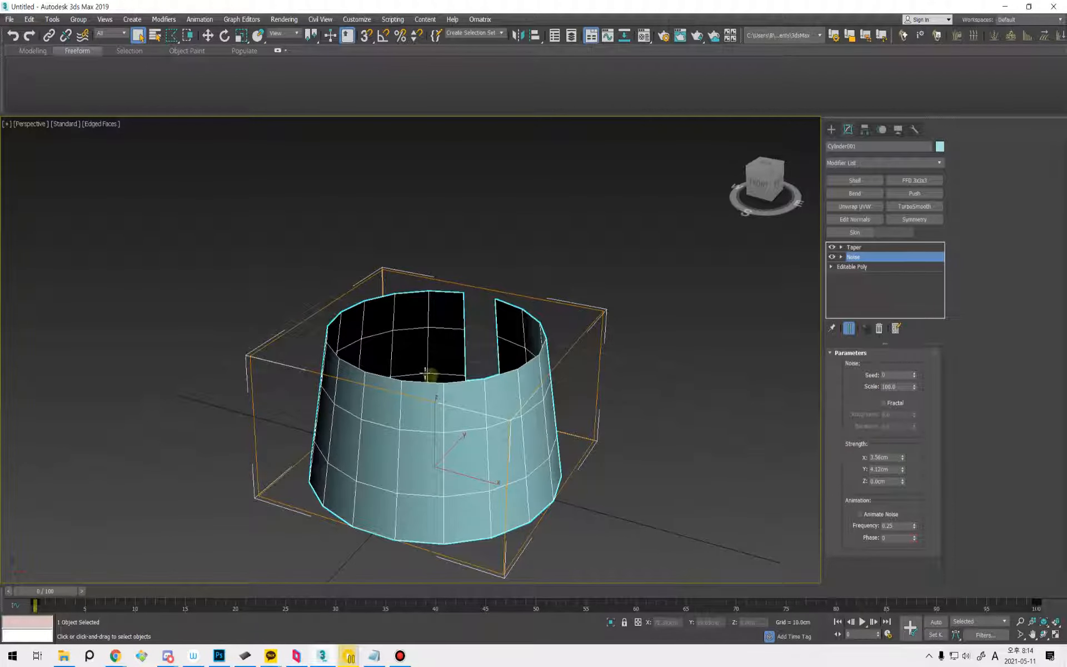
# Reduce the Noise scale to about 7 so the cylinder wall becomes visibly uneven.
pyautogui.keyDown('alt'); pyautogui.moveTo(516, 378); pyautogui.dragTo(546, 413, button='middle'); pyautogui.keyUp('alt')
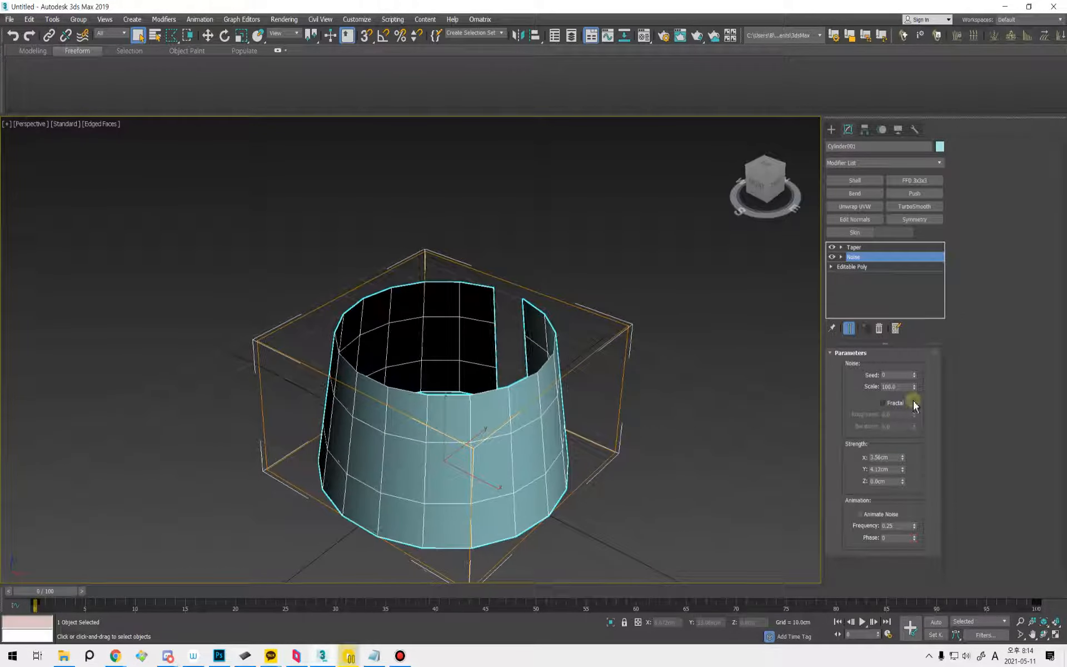
pyautogui.moveTo(915, 387); pyautogui.dragTo(909, 429)
pyautogui.moveTo(913, 385)
pyautogui.mouseDown()
pyautogui.moveTo(915, 400)
pyautogui.moveTo(914, 385)
pyautogui.mouseUp()
pyautogui.keyDown('alt'); pyautogui.moveTo(488, 427); pyautogui.dragTo(464, 393, button='middle'); pyautogui.keyUp('alt')
pyautogui.keyDown('alt'); pyautogui.moveTo(670, 454); pyautogui.dragTo(690, 398, button='middle'); pyautogui.keyUp('alt')
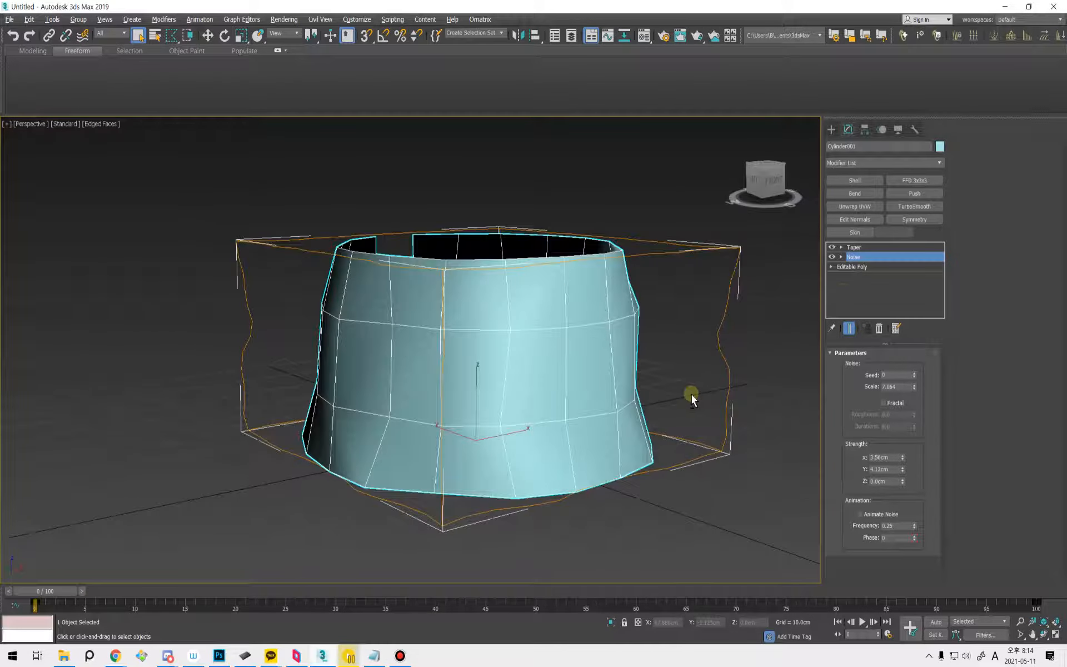
# Select all horizontal edge loops of the base Editable Poly and connect them with one new vertical edge line per segment.
pyautogui.click(893, 267)
pyautogui.keyDown('alt'); pyautogui.moveTo(596, 442); pyautogui.dragTo(545, 465, button='middle'); pyautogui.keyUp('alt')
pyautogui.press('2')
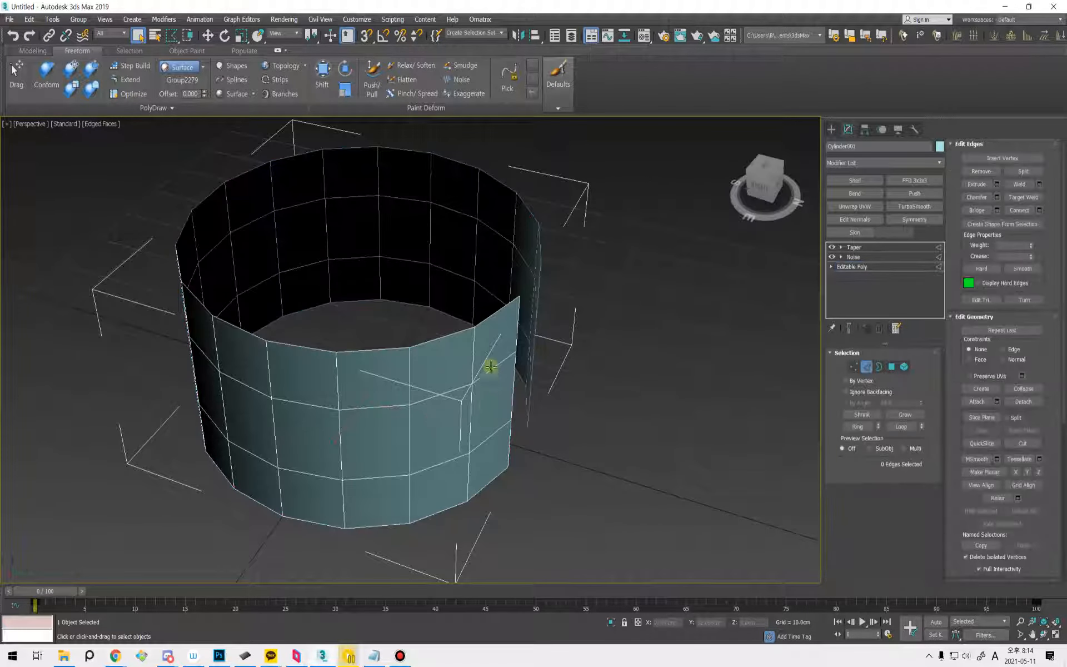
pyautogui.click(491, 366)
pyautogui.hotkey('alt', 'r')
pyautogui.hotkey('alt', 'l')
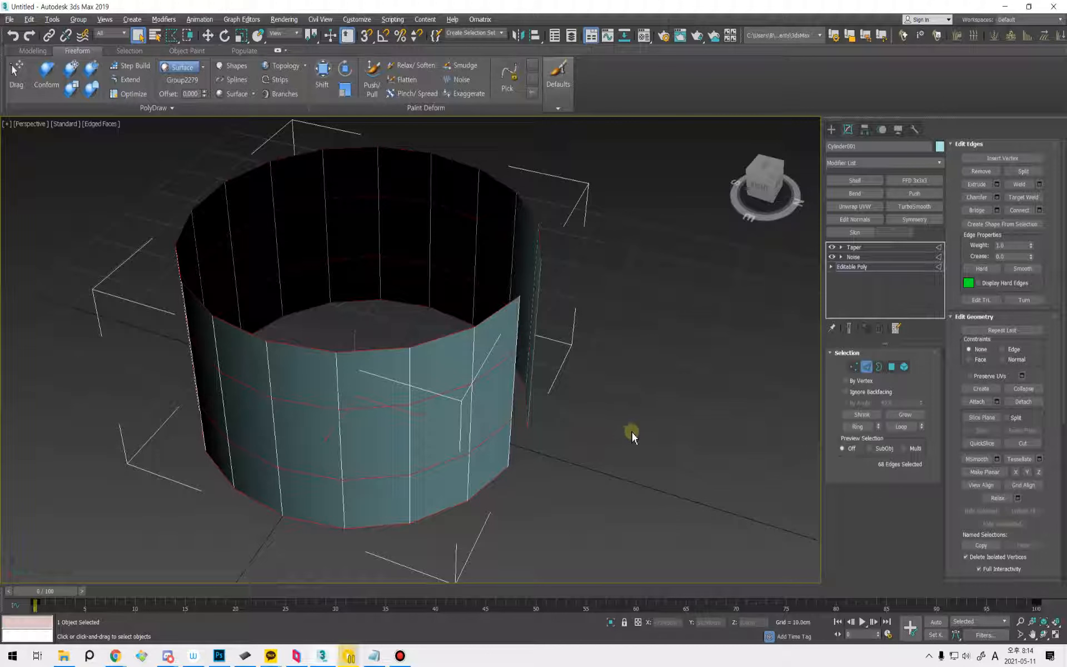
pyautogui.hotkey('ctrl', 'shift', 'e')
pyautogui.moveTo(372, 393); pyautogui.dragTo(505, 398, button='middle')
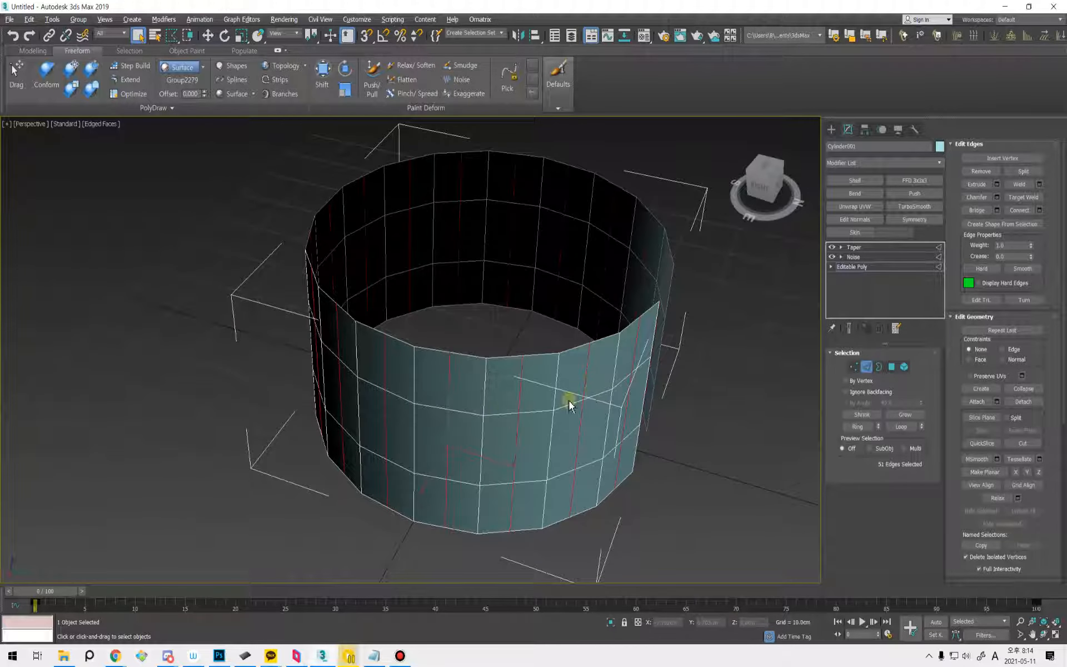
# Chamfer the new vertical edges with one segment, and scale their vertices outward to form pleats around the wall.
pyautogui.click(996, 197)
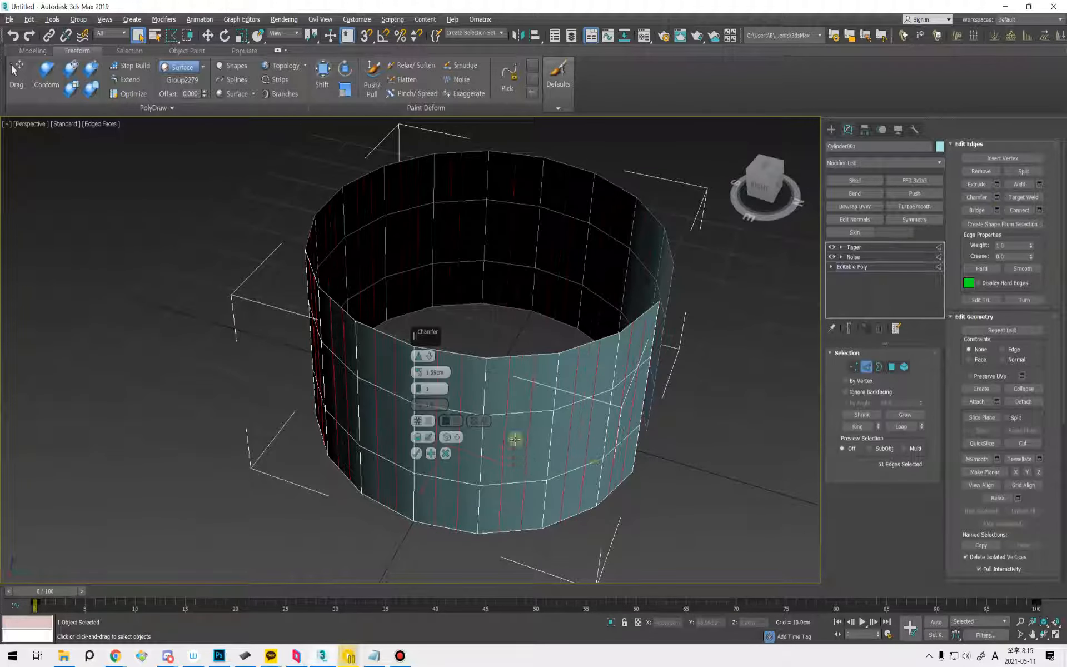
pyautogui.click(417, 453)
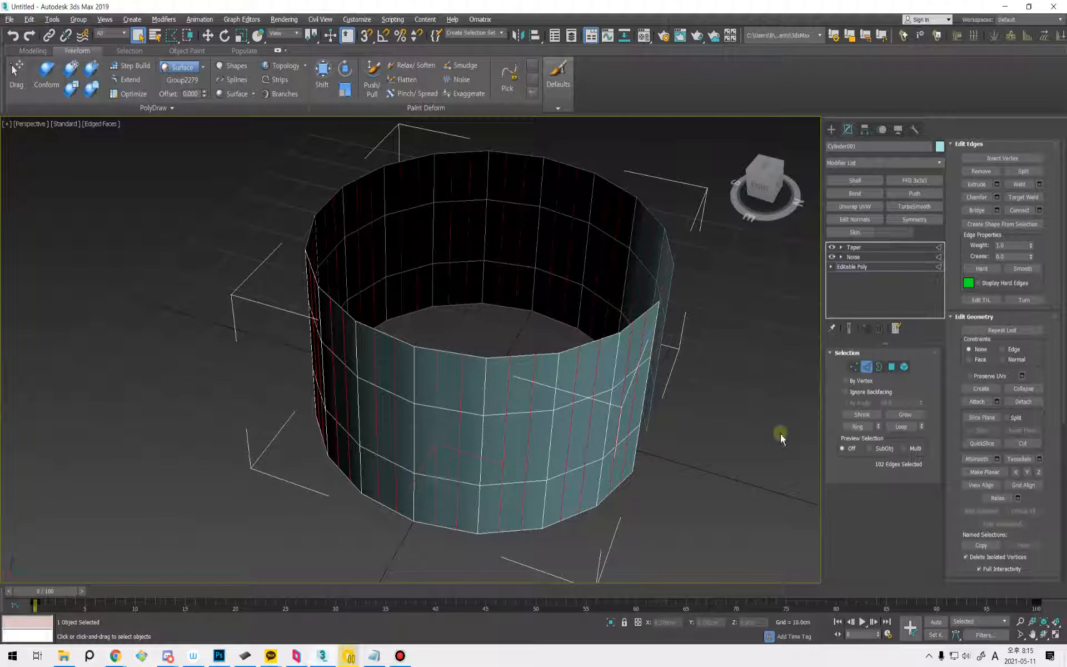
pyautogui.keyDown('ctrl'); pyautogui.click(855, 369); pyautogui.keyUp('ctrl')
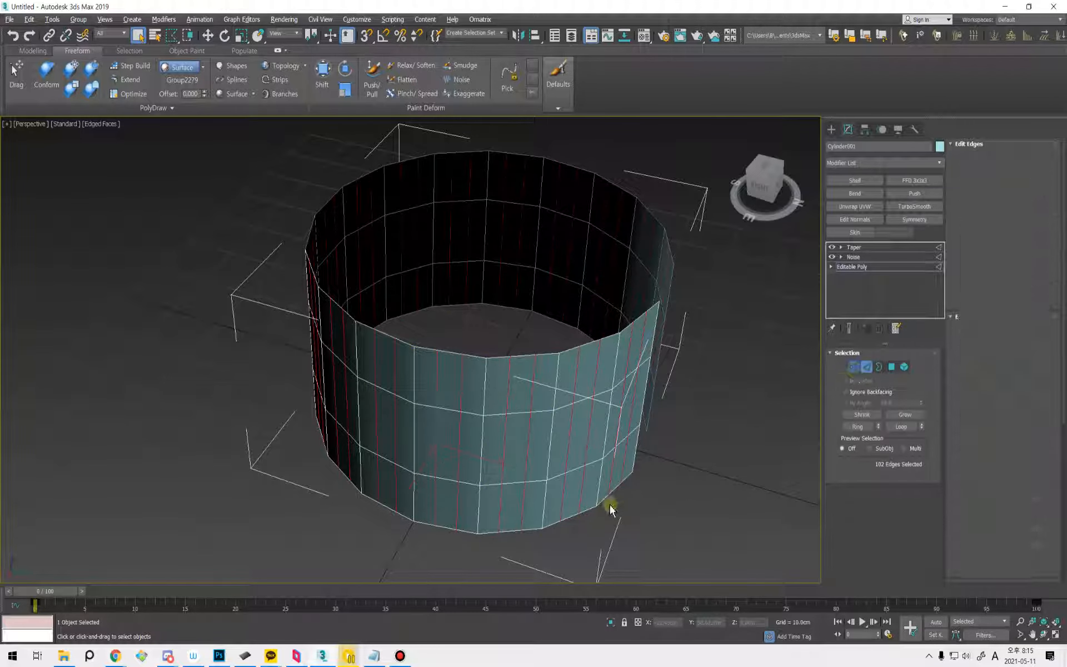
pyautogui.press('r')
pyautogui.moveTo(481, 345); pyautogui.dragTo(486, 348)
pyautogui.keyDown('alt'); pyautogui.moveTo(486, 348); pyautogui.dragTo(547, 445, button='middle'); pyautogui.keyUp('alt')
pyautogui.press('q')
pyautogui.click(757, 476)
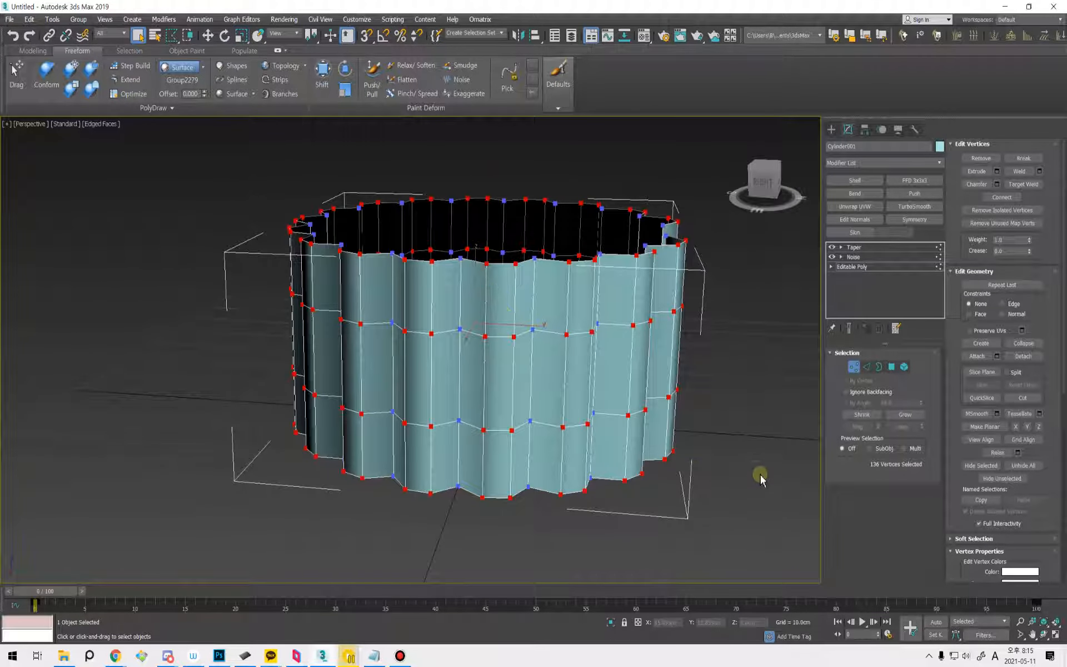
pyautogui.click(852, 368)
# Check the pleated shape with Taper and Noise applied, and convert the object to a single Editable Poly.
pyautogui.moveTo(796, 401); pyautogui.dragTo(716, 411, button='middle')
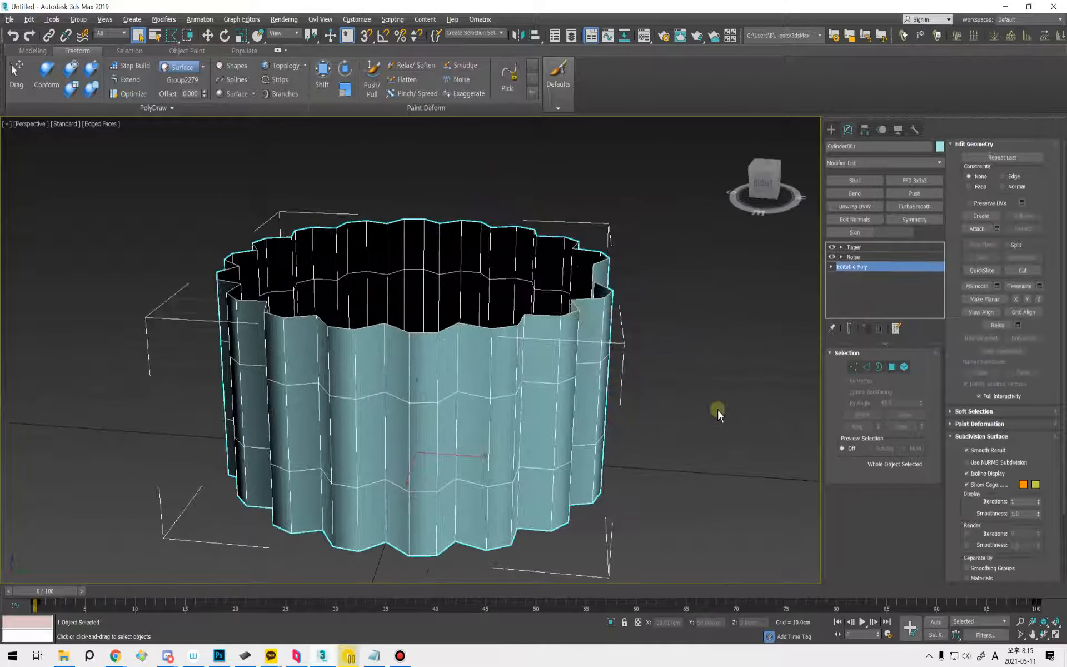
pyautogui.click(717, 409)
pyautogui.click(520, 405)
pyautogui.keyDown('alt'); pyautogui.moveTo(520, 405); pyautogui.dragTo(500, 429, button='middle'); pyautogui.keyUp('alt')
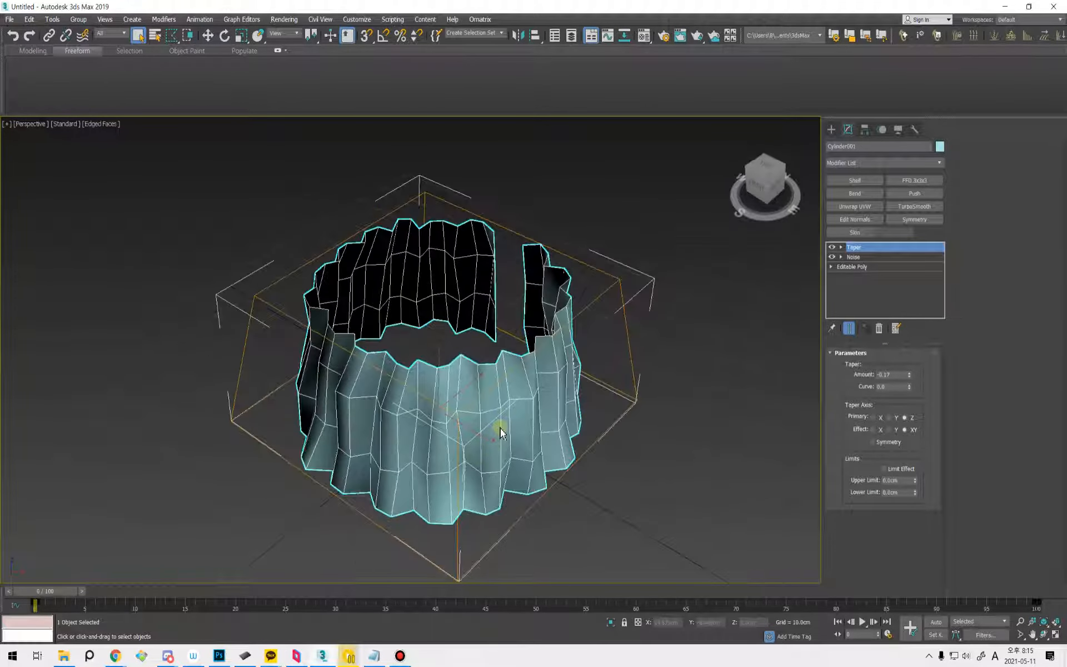
pyautogui.rightClick(497, 422)
pyautogui.moveTo(555, 550)
pyautogui.click(613, 561)
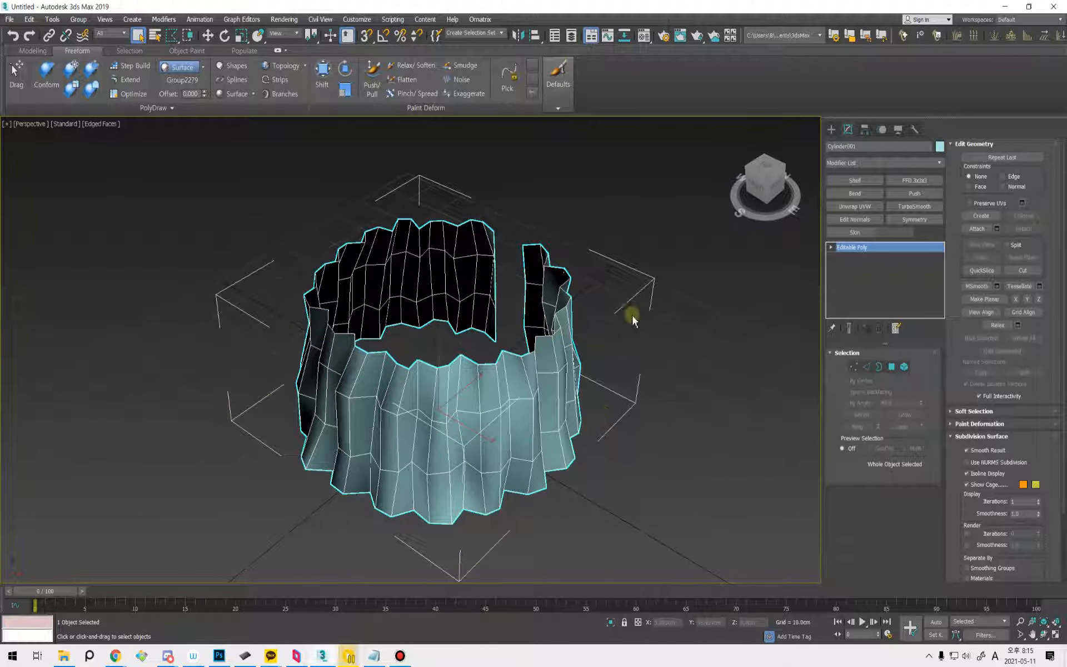
# Add an Unwrap UVW modifier to the pleated band, and peel all its faces into one UV shell in the UV editor.
pyautogui.click(855, 206)
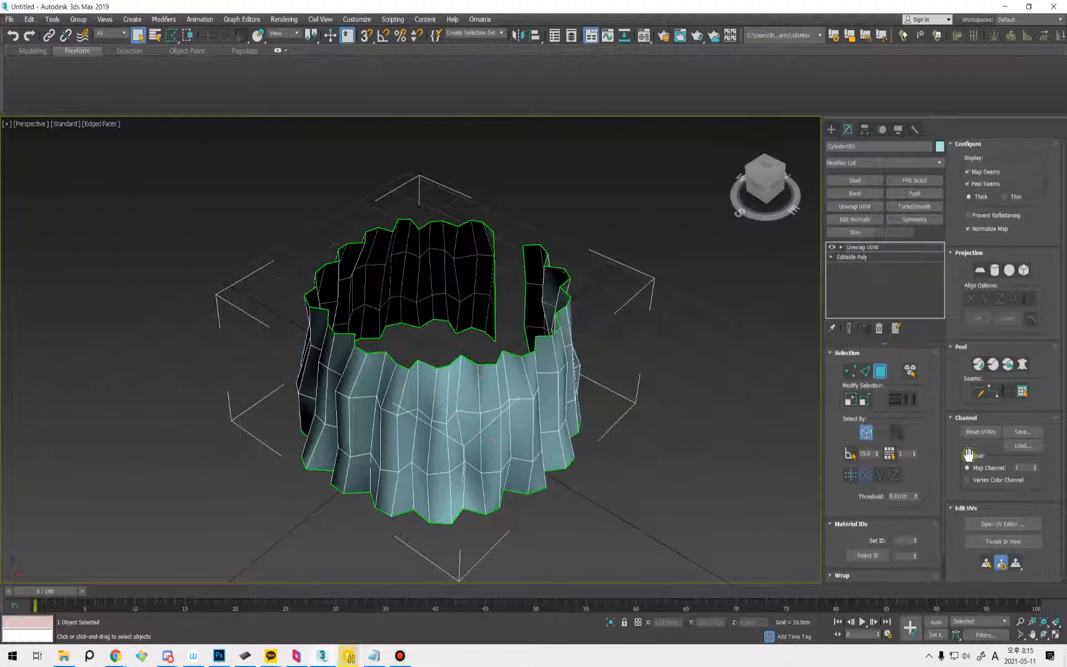
pyautogui.click(987, 525)
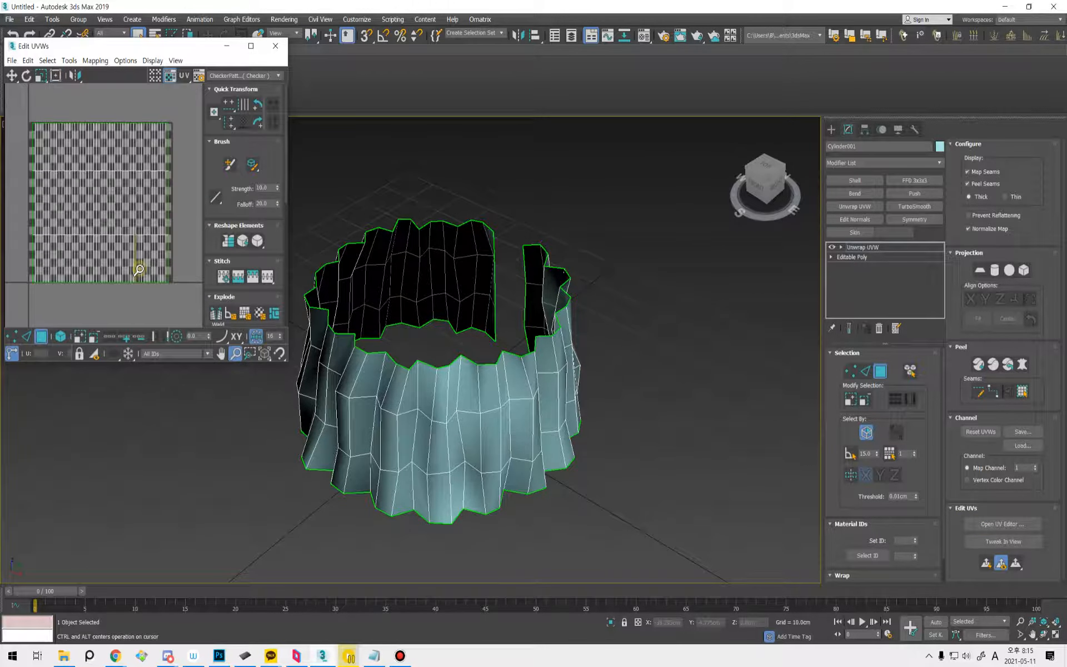
pyautogui.moveTo(106, 238); pyautogui.dragTo(77, 211, button='middle')
pyautogui.hotkey('ctrl', 'a')
pyautogui.moveTo(167, 253); pyautogui.dragTo(164, 269, button='middle')
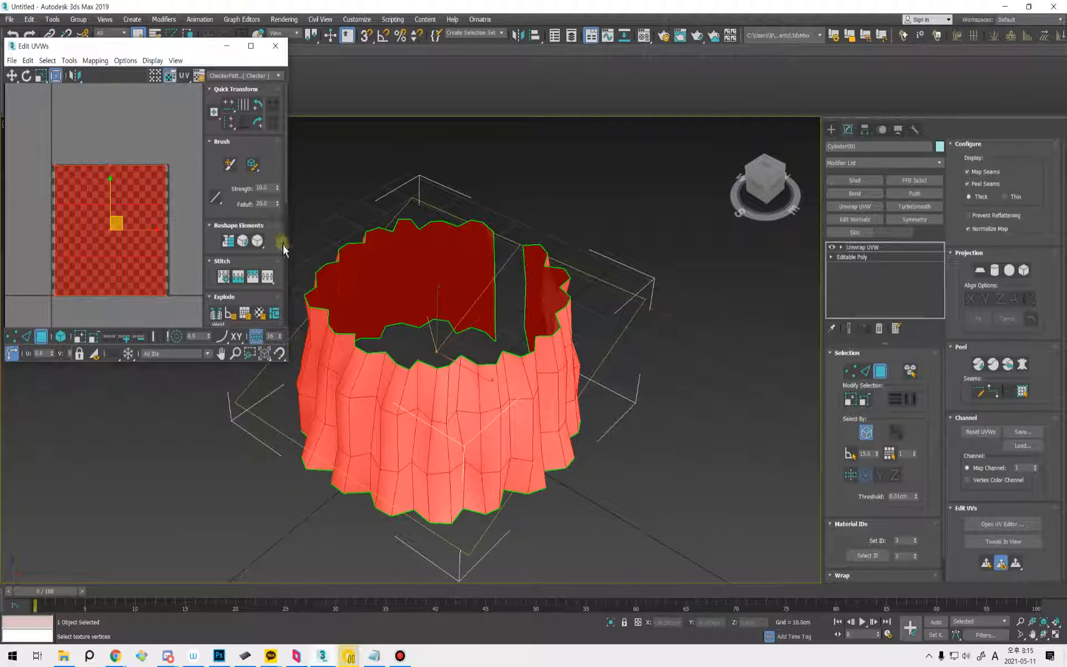
pyautogui.moveTo(283, 249); pyautogui.dragTo(284, 165)
pyautogui.click(230, 298)
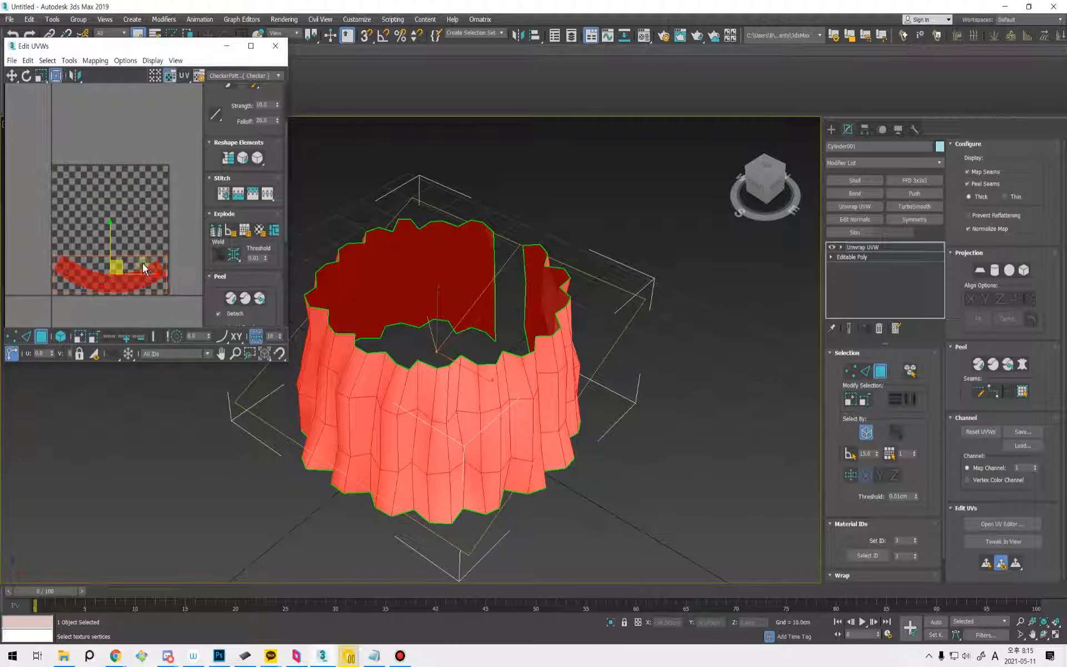
pyautogui.moveTo(104, 259); pyautogui.dragTo(154, 274, button='middle')
pyautogui.scroll(3, 141, 208)
pyautogui.scroll(-2, 154, 274)
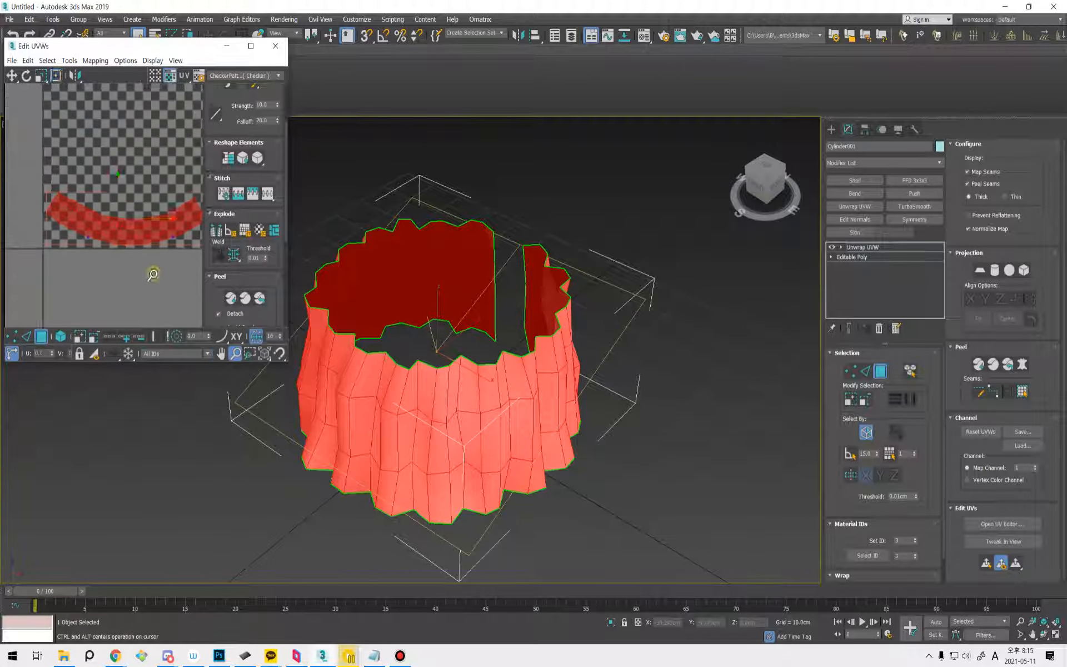
pyautogui.rightClick(153, 273)
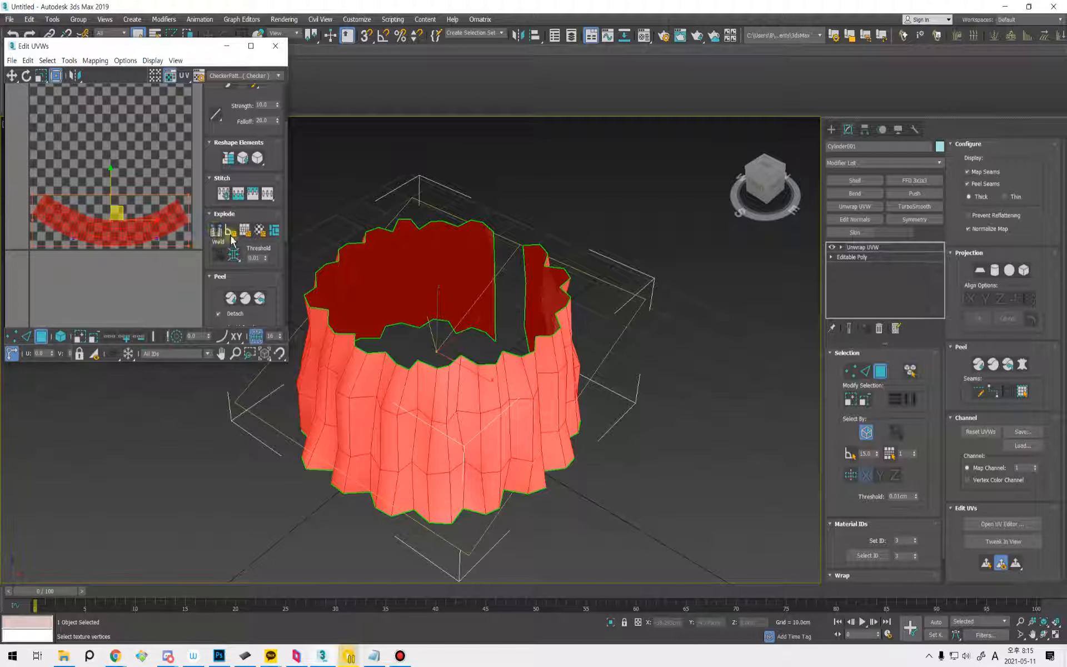
# Straighten the curved UV shell into a rectangular horizontal strip.
pyautogui.click(228, 158)
pyautogui.scroll(-3, 150, 267)
pyautogui.scroll(-2, 136, 281)
pyautogui.moveTo(135, 281); pyautogui.dragTo(86, 288, button='middle')
pyautogui.scroll(2, 119, 276)
pyautogui.scroll(-2, 160, 299)
pyautogui.click(162, 307)
pyautogui.moveTo(162, 307); pyautogui.dragTo(120, 304, button='middle')
# Select the UV vertices of the strip's far part and move them left towards the near part to shorten the strip.
pyautogui.press('1')
pyautogui.moveTo(188, 221); pyautogui.dragTo(85, 286)
pyautogui.moveTo(140, 253); pyautogui.dragTo(127, 257)
pyautogui.scroll(8, 125, 258)
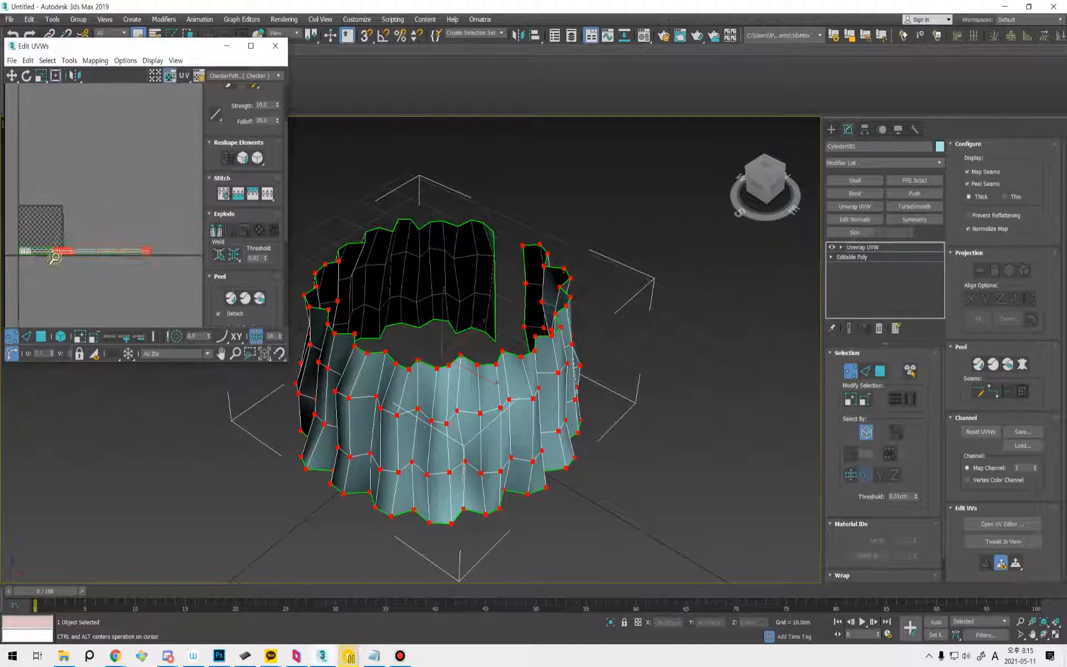
pyautogui.scroll(-6, 117, 256)
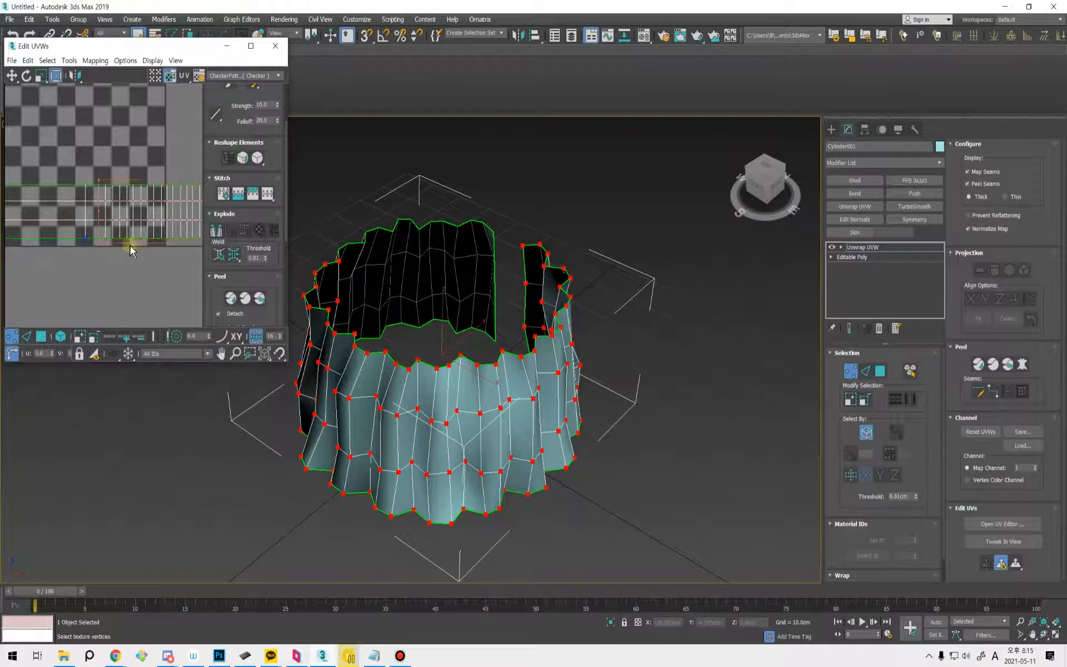
pyautogui.moveTo(108, 270); pyautogui.dragTo(165, 271, button='middle')
pyautogui.scroll(-4, 135, 278)
pyautogui.click(152, 260)
pyautogui.moveTo(86, 264); pyautogui.dragTo(148, 279, button='middle')
pyautogui.scroll(5, 147, 279)
pyautogui.moveTo(159, 193); pyautogui.dragTo(130, 217, button='middle')
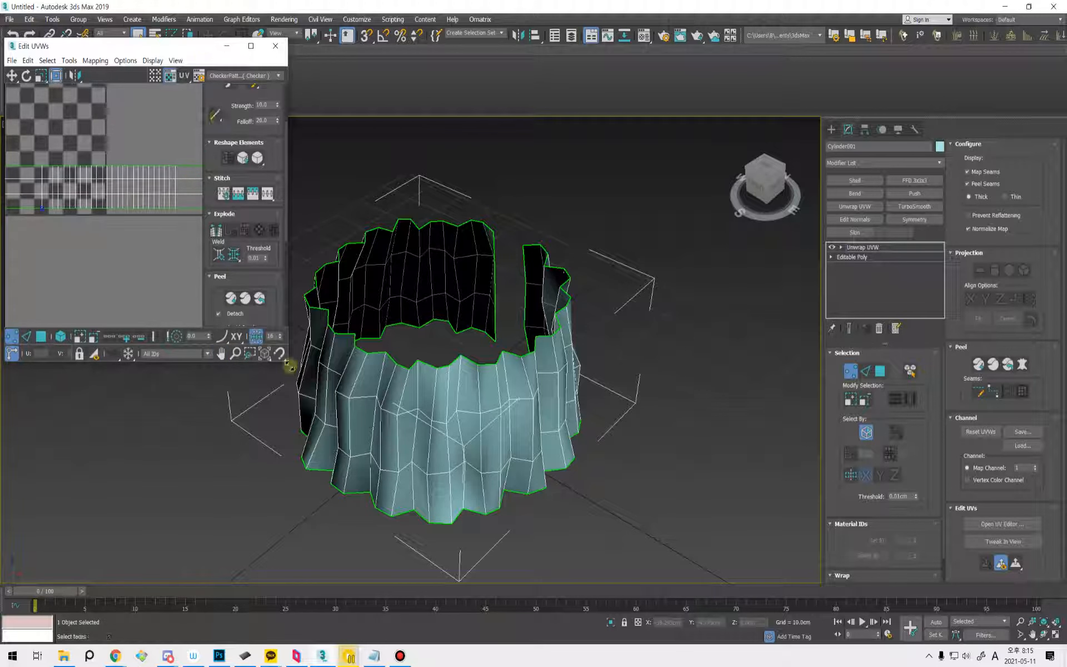
# Enlarge the UV editor window, and move the strip's middle vertex group left against the first group to close the gaps.
pyautogui.moveTo(289, 364); pyautogui.dragTo(648, 565)
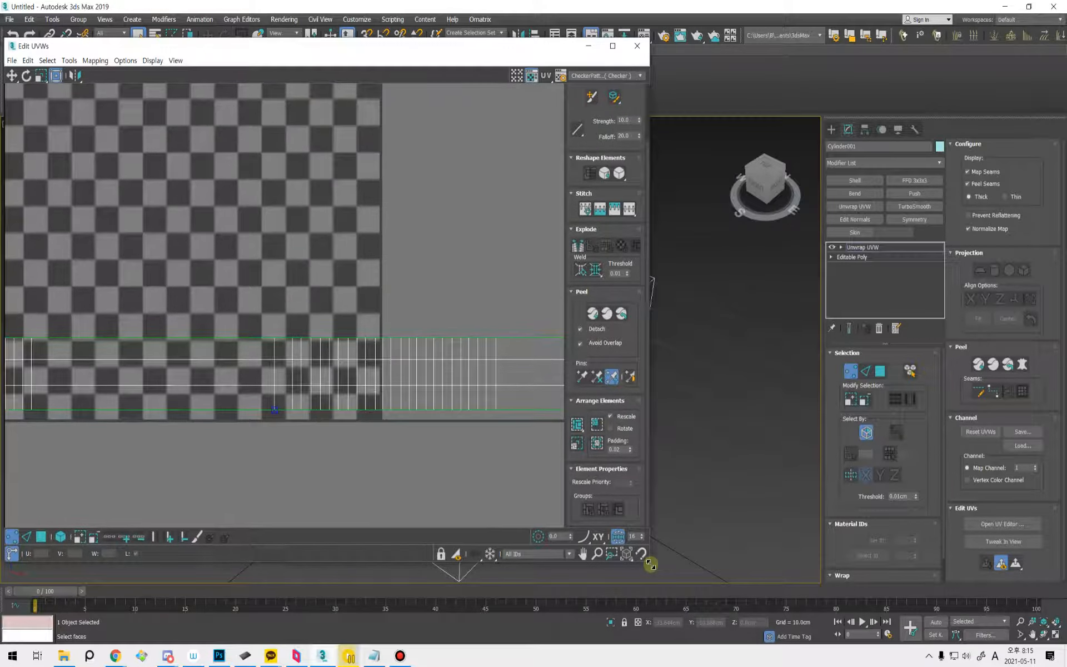
pyautogui.moveTo(184, 418); pyautogui.dragTo(185, 419)
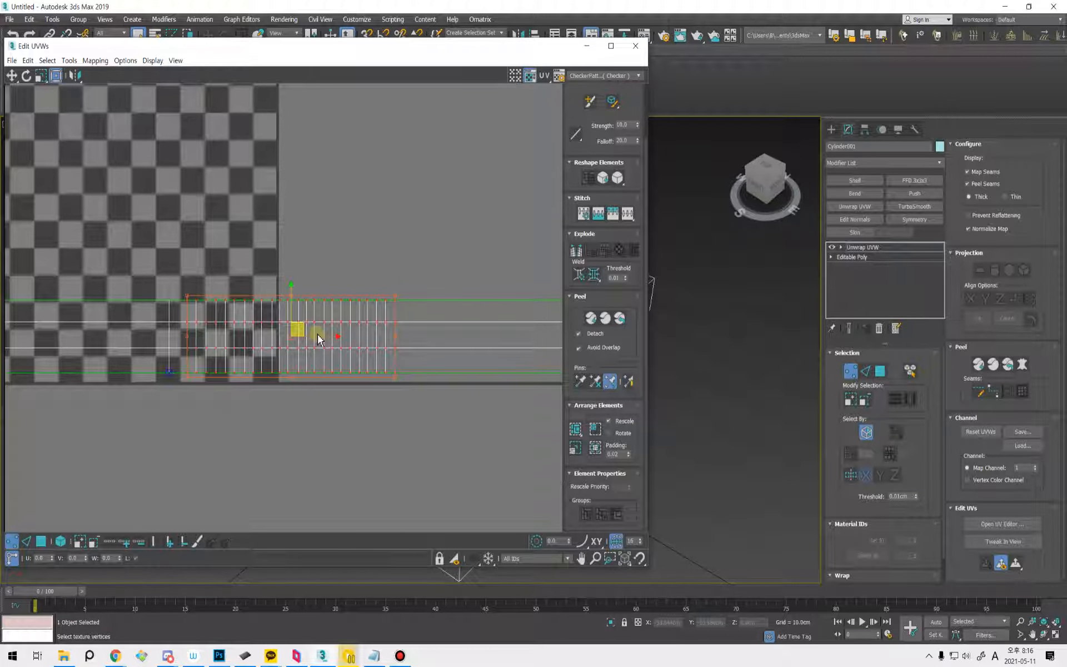
pyautogui.moveTo(320, 335); pyautogui.dragTo(312, 338)
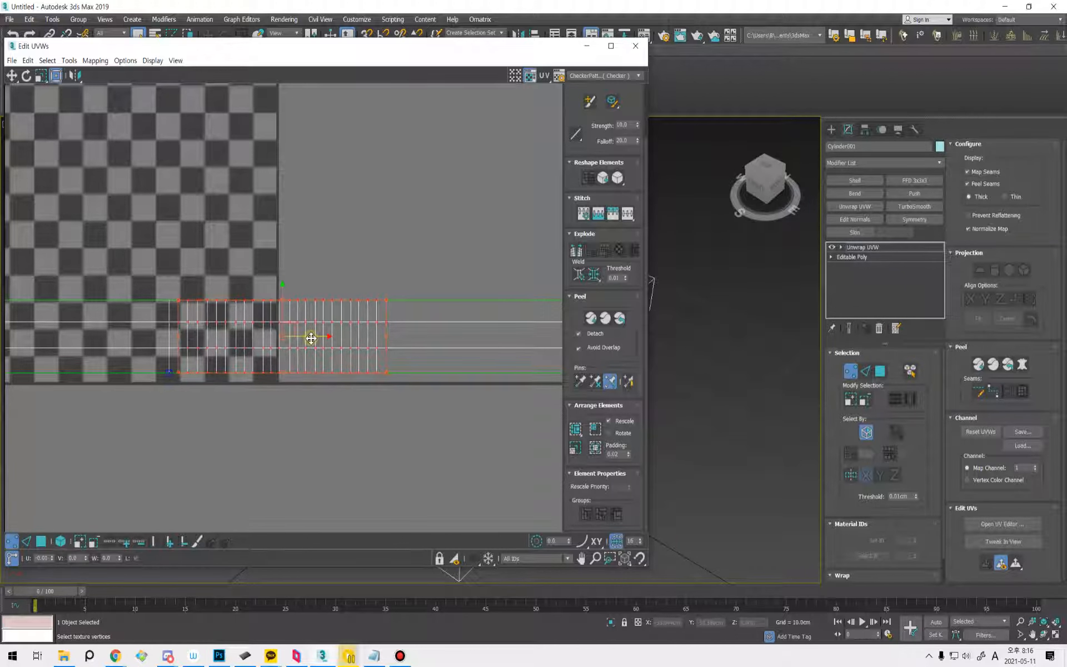
pyautogui.moveTo(177, 451); pyautogui.dragTo(281, 478, button='middle')
pyautogui.scroll(-2, 283, 463)
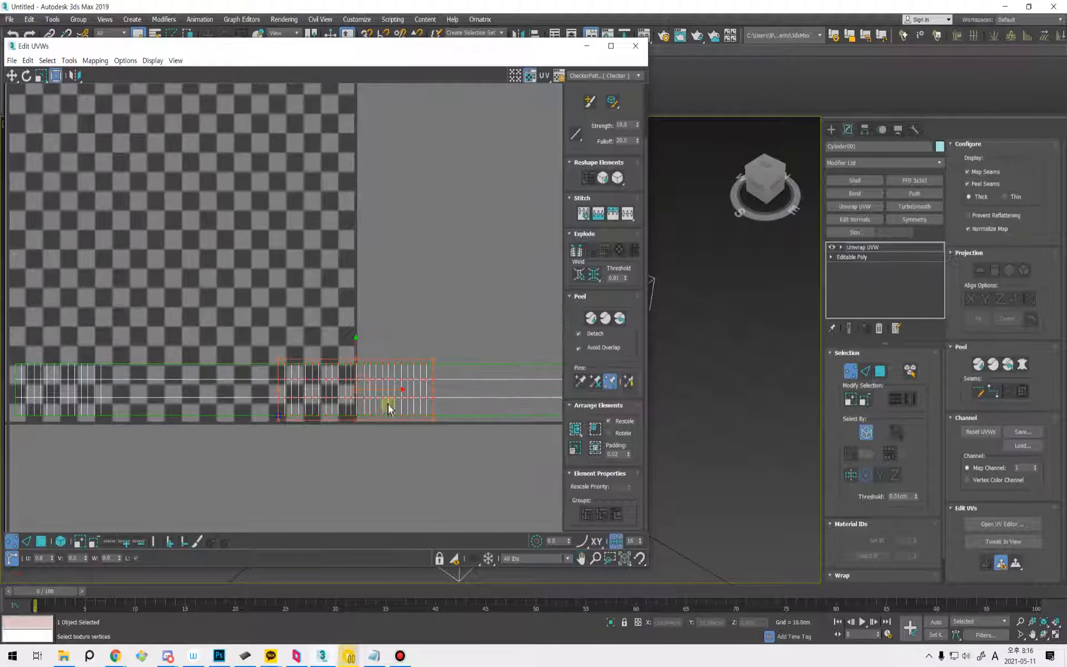
pyautogui.moveTo(381, 391); pyautogui.dragTo(211, 402)
# Select the vertices beyond the joined groups and move them left to reduce the next wide gap in the UV strip.
pyautogui.moveTo(366, 430); pyautogui.dragTo(199, 442, button='middle')
pyautogui.scroll(-2, 277, 429)
pyautogui.scroll(-2, 324, 451)
pyautogui.moveTo(534, 341); pyautogui.dragTo(296, 432)
pyautogui.moveTo(437, 385); pyautogui.dragTo(276, 391)
pyautogui.moveTo(201, 445); pyautogui.dragTo(204, 404, button='middle')
pyautogui.moveTo(366, 397); pyautogui.dragTo(338, 402, button='middle')
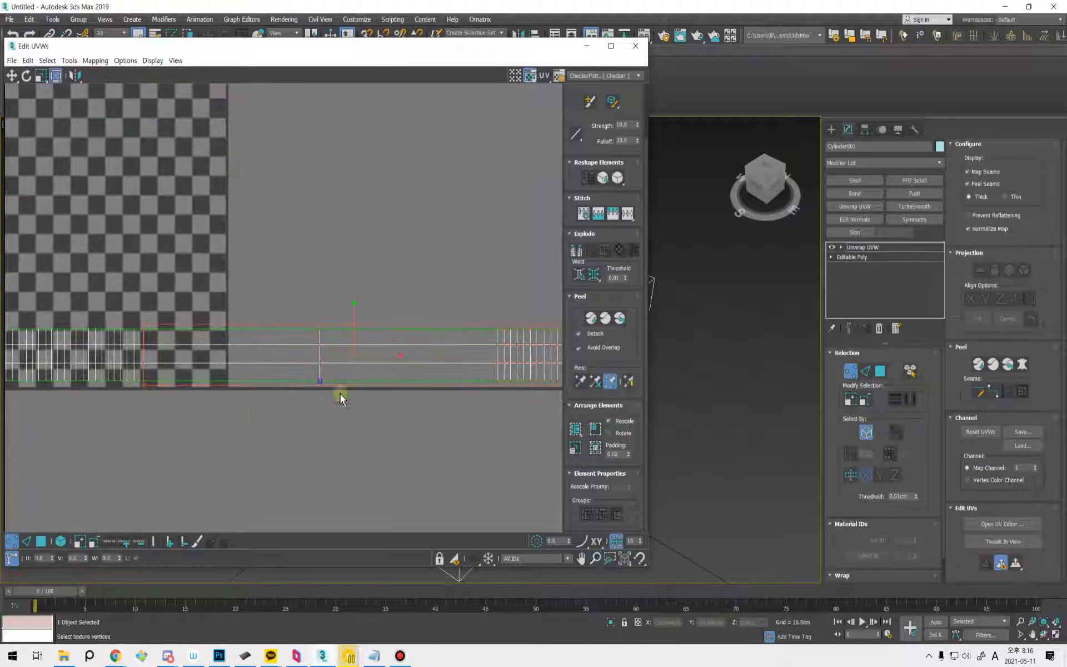
pyautogui.moveTo(380, 356); pyautogui.dragTo(376, 355)
pyautogui.click(362, 384)
# Move the isolated vertex column and the last vertex group left so the evenly spaced strip fits inside the UV tile.
pyautogui.moveTo(338, 321); pyautogui.dragTo(167, 382)
pyautogui.moveTo(286, 428); pyautogui.dragTo(203, 429, button='middle')
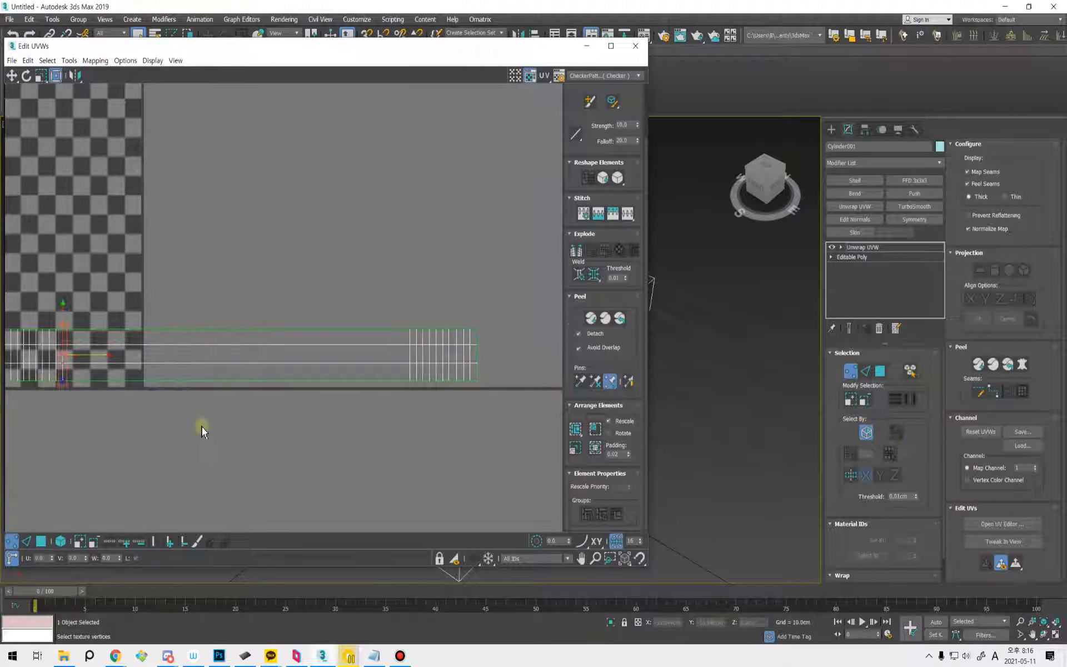
pyautogui.moveTo(500, 309); pyautogui.dragTo(411, 402)
pyautogui.moveTo(471, 354); pyautogui.dragTo(128, 424)
pyautogui.moveTo(128, 420); pyautogui.dragTo(338, 436, button='middle')
pyautogui.scroll(-4, 300, 475)
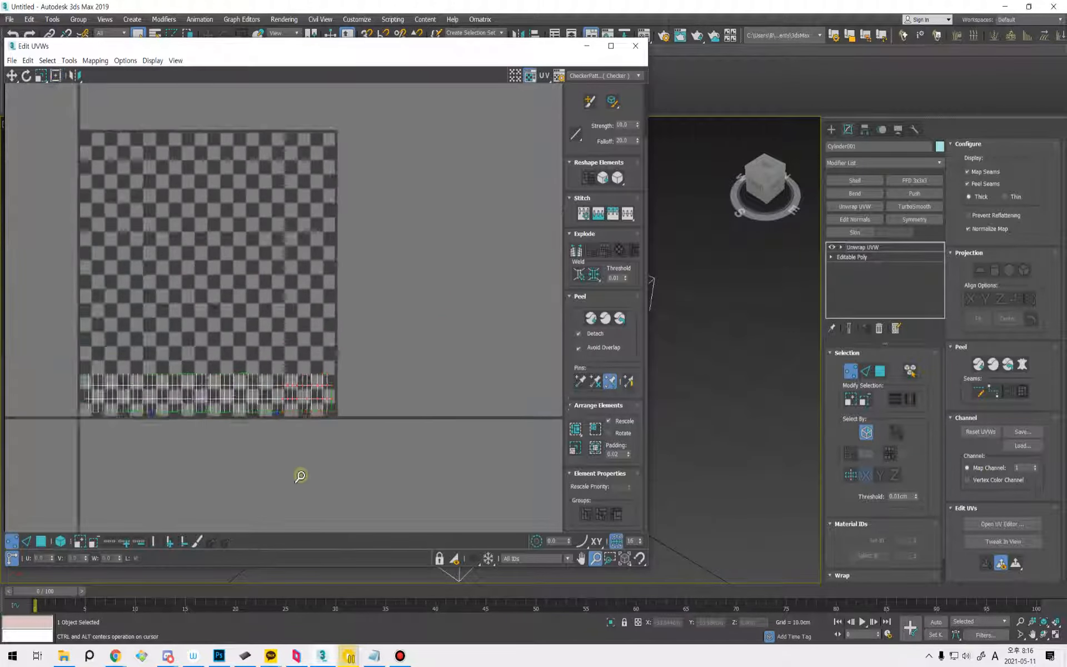
pyautogui.click(296, 484)
pyautogui.moveTo(316, 485); pyautogui.dragTo(338, 481, button='middle')
pyautogui.scroll(5, 265, 431)
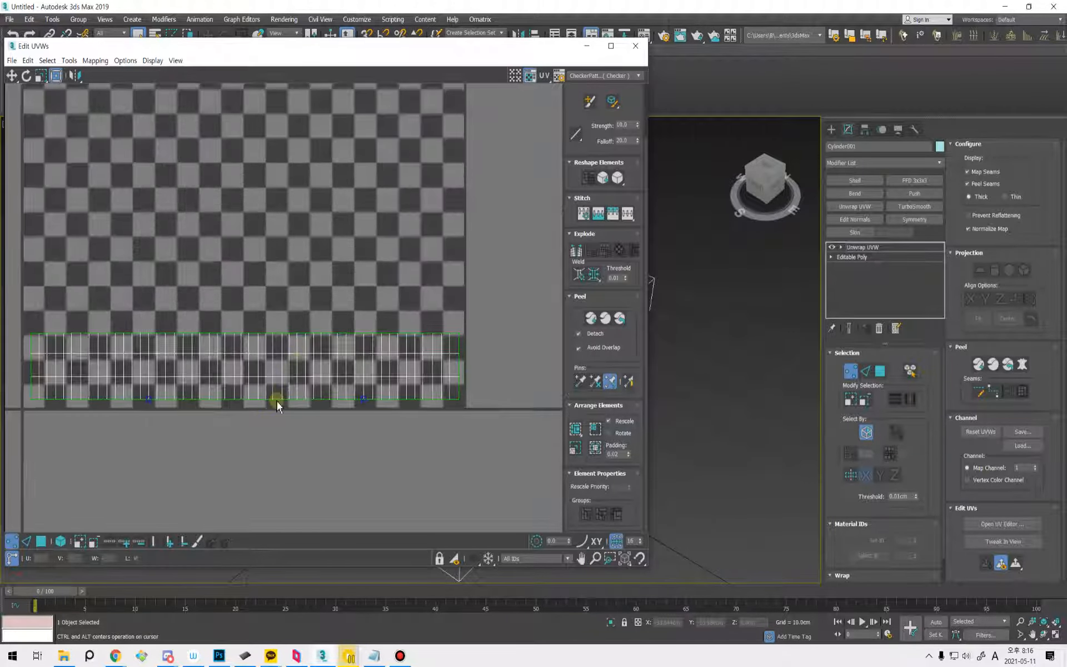
# Break the UV strip into two halves at its middle vertical edge line.
pyautogui.press('2')
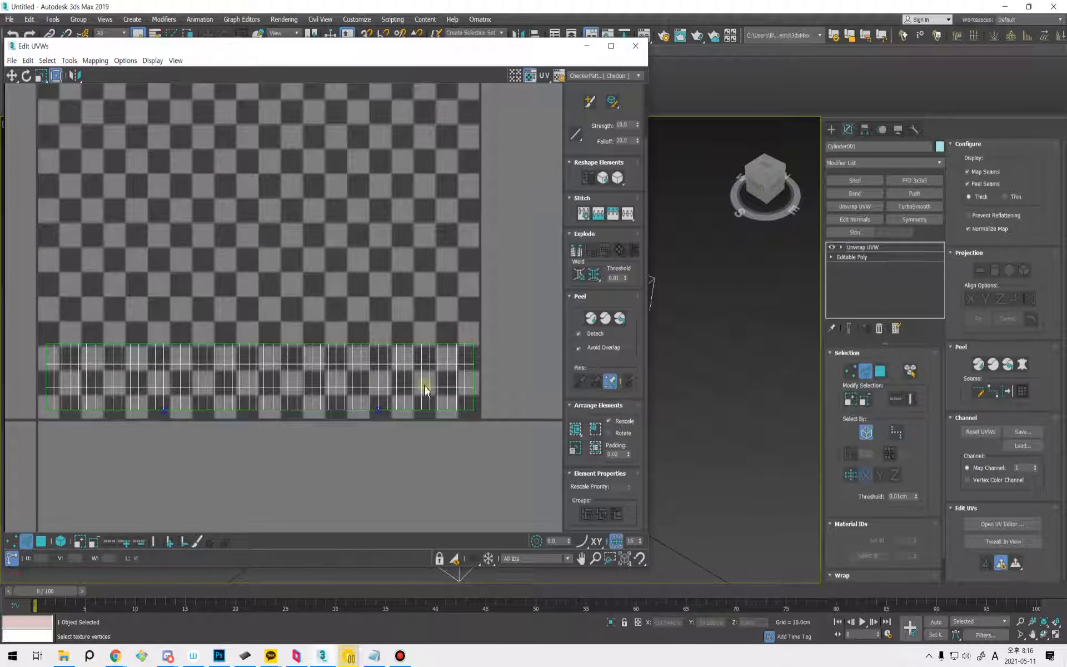
pyautogui.click(264, 375)
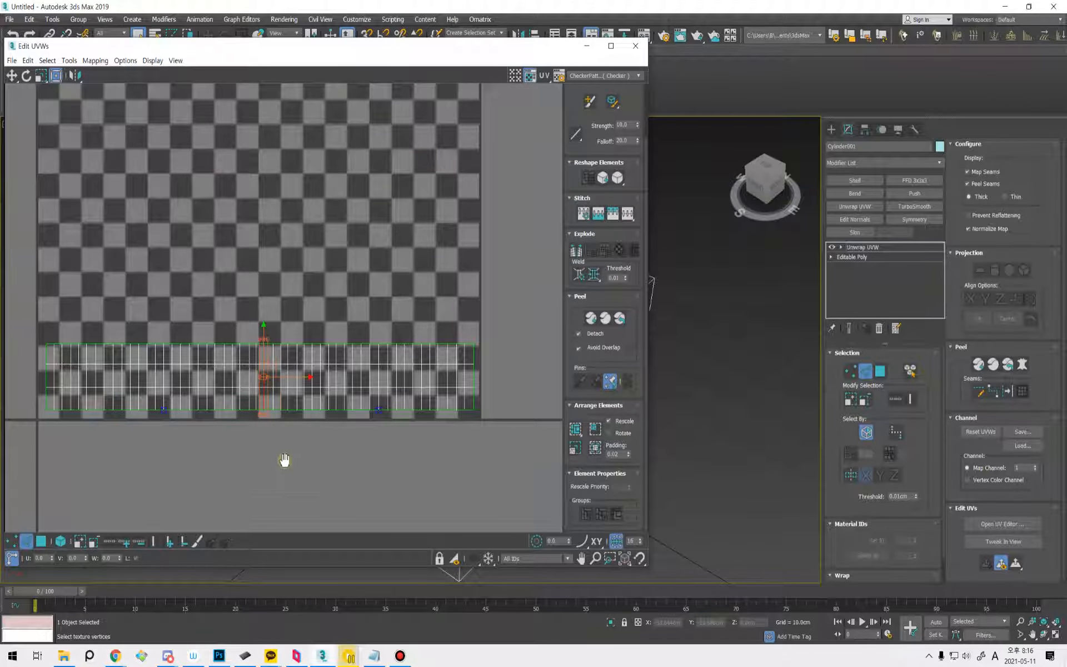
pyautogui.scroll(-3, 319, 317)
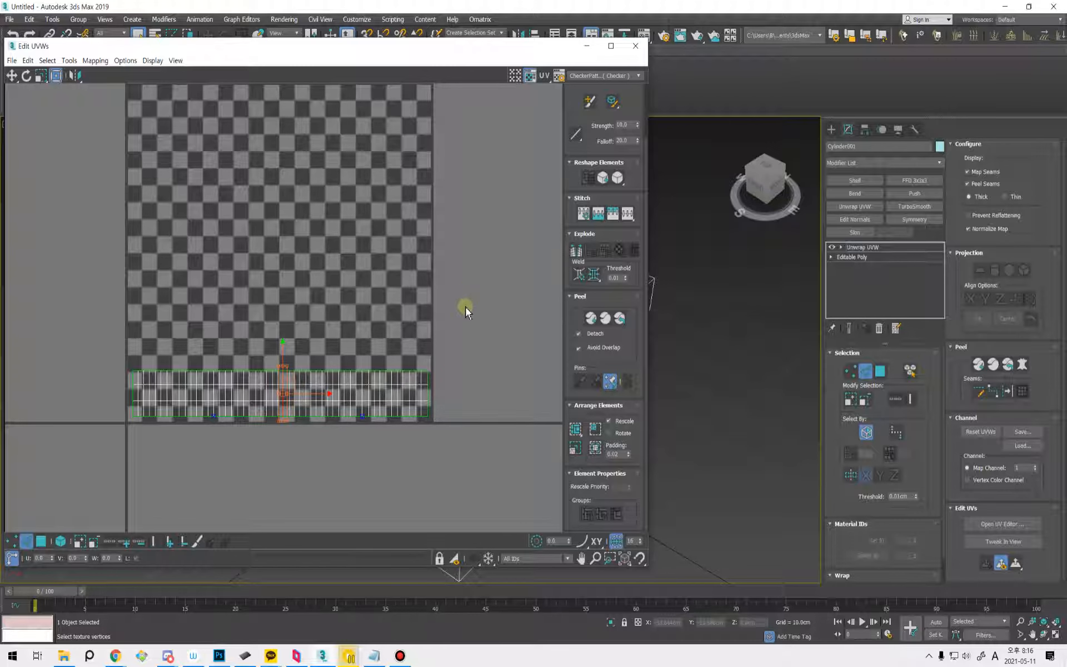
pyautogui.click(570, 251)
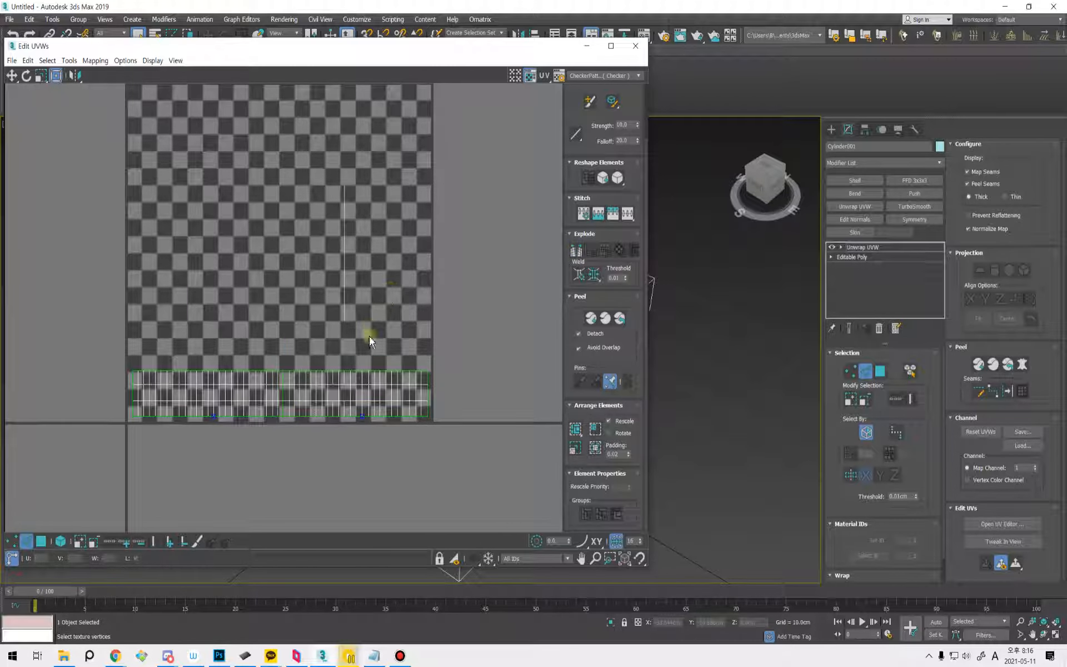
# Stack the second half of the UV strip above the first, and scale both halves up together across the tile's width.
pyautogui.press('3')
pyautogui.click(60, 541)
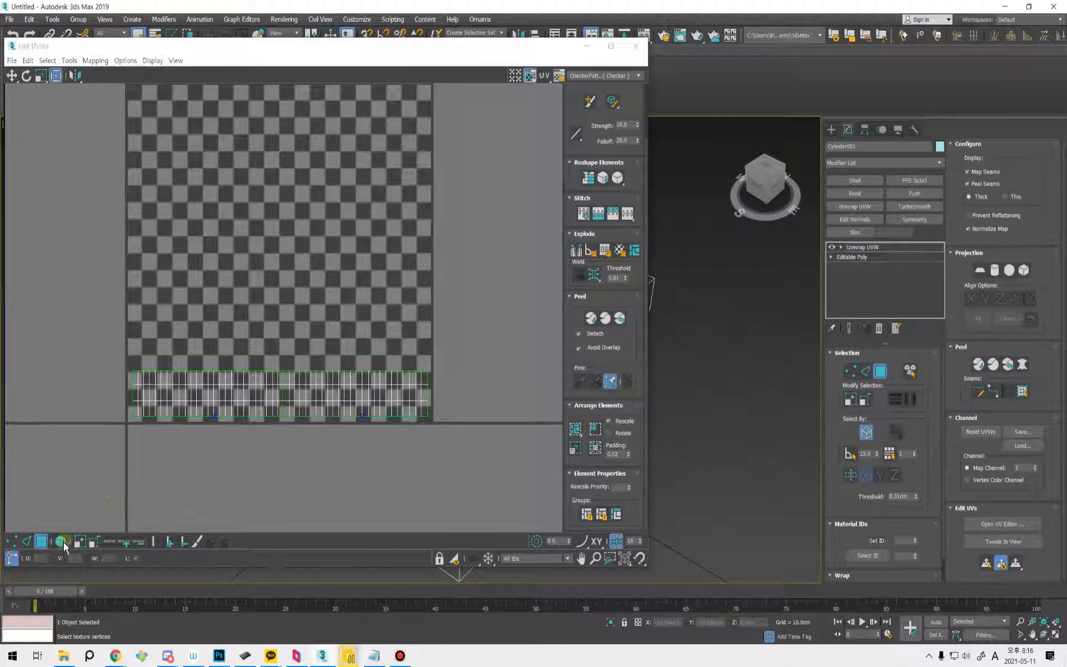
pyautogui.click(333, 393)
pyautogui.moveTo(368, 389); pyautogui.dragTo(219, 333)
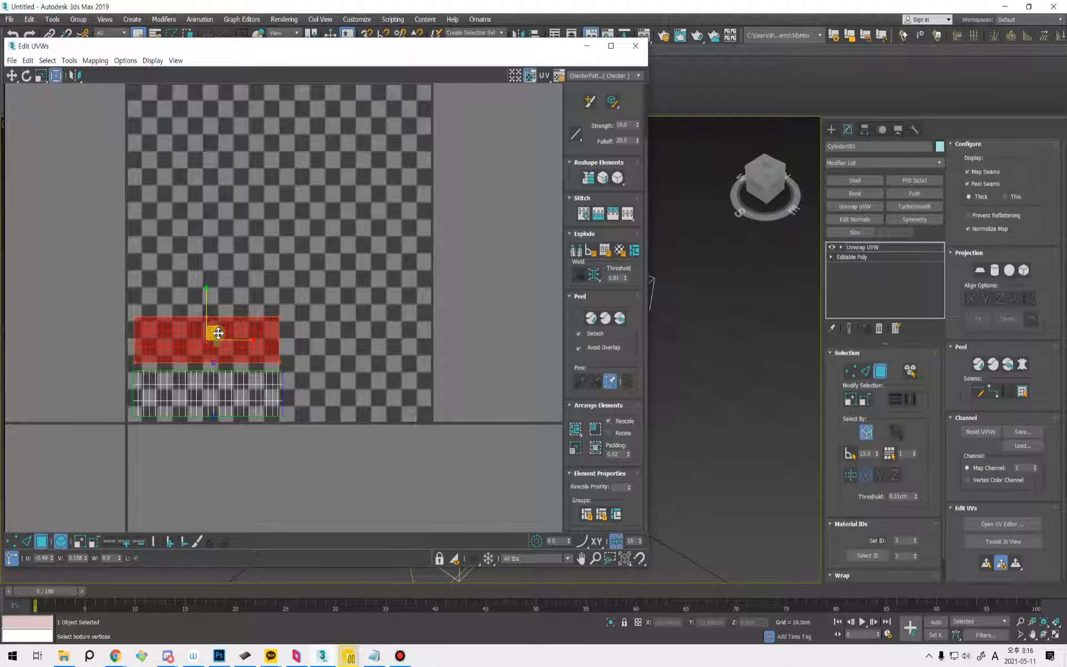
pyautogui.click(367, 280)
pyautogui.moveTo(349, 290); pyautogui.dragTo(348, 364, button='middle')
pyautogui.moveTo(348, 364); pyautogui.dragTo(64, 515)
pyautogui.moveTo(285, 393); pyautogui.dragTo(350, 299)
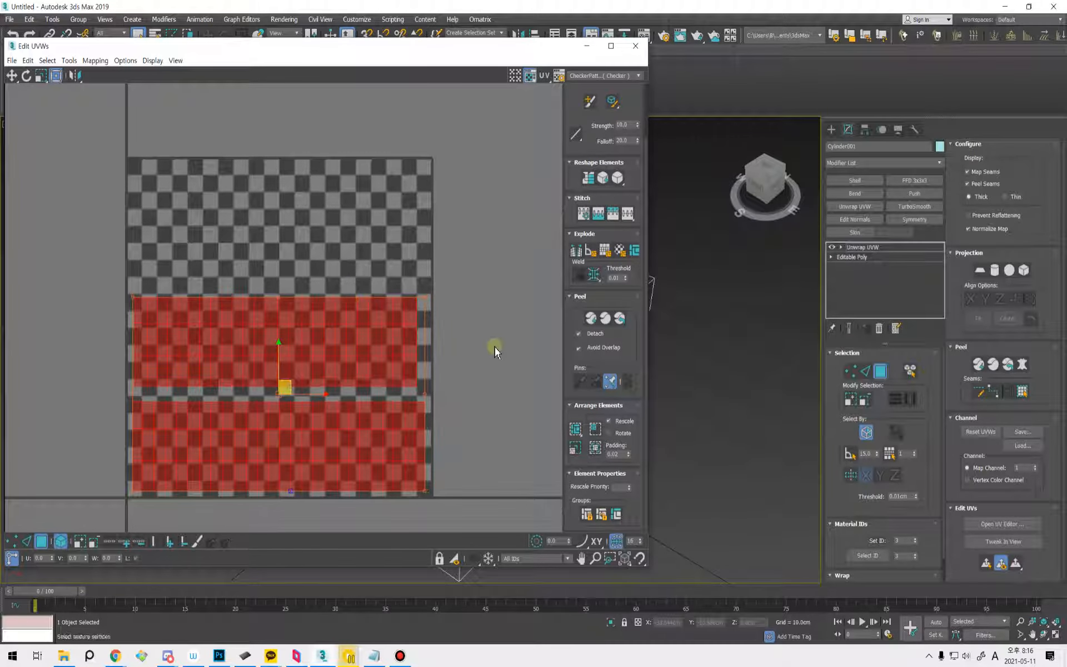
# Undo the scaling, stacking and splitting of the two UV halves.
pyautogui.hotkey('ctrl', 'z')
pyautogui.hotkey('ctrl', 'z')
pyautogui.hotkey('ctrl', 'z')
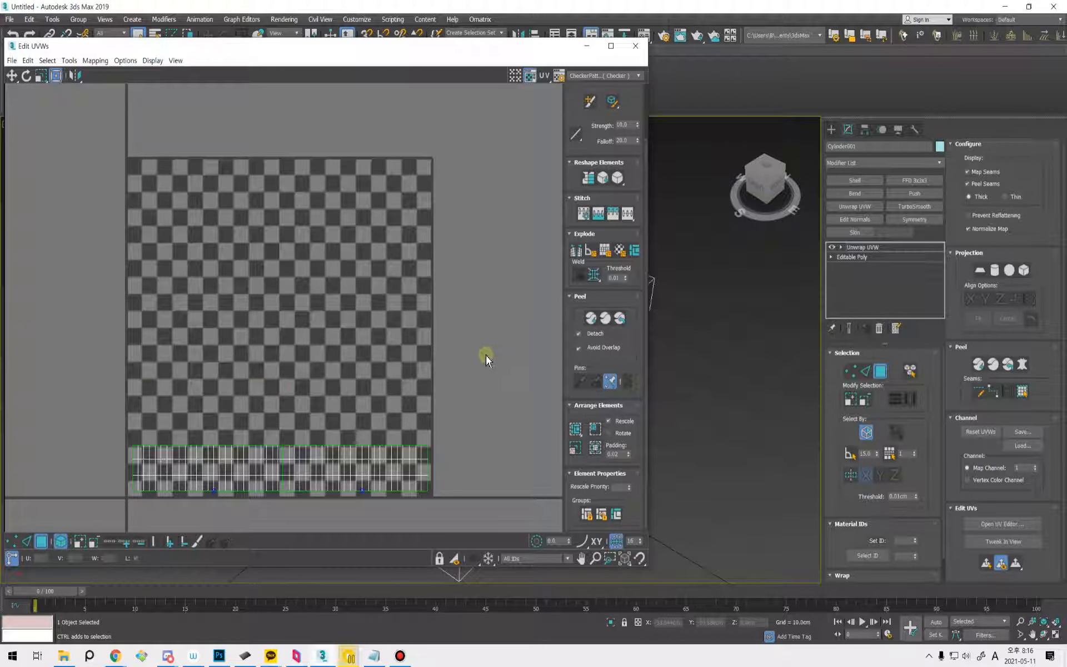
# Break the UV strip into three pieces at two vertical edge lines about one third and two thirds along it.
pyautogui.moveTo(373, 389); pyautogui.dragTo(371, 362, button='middle')
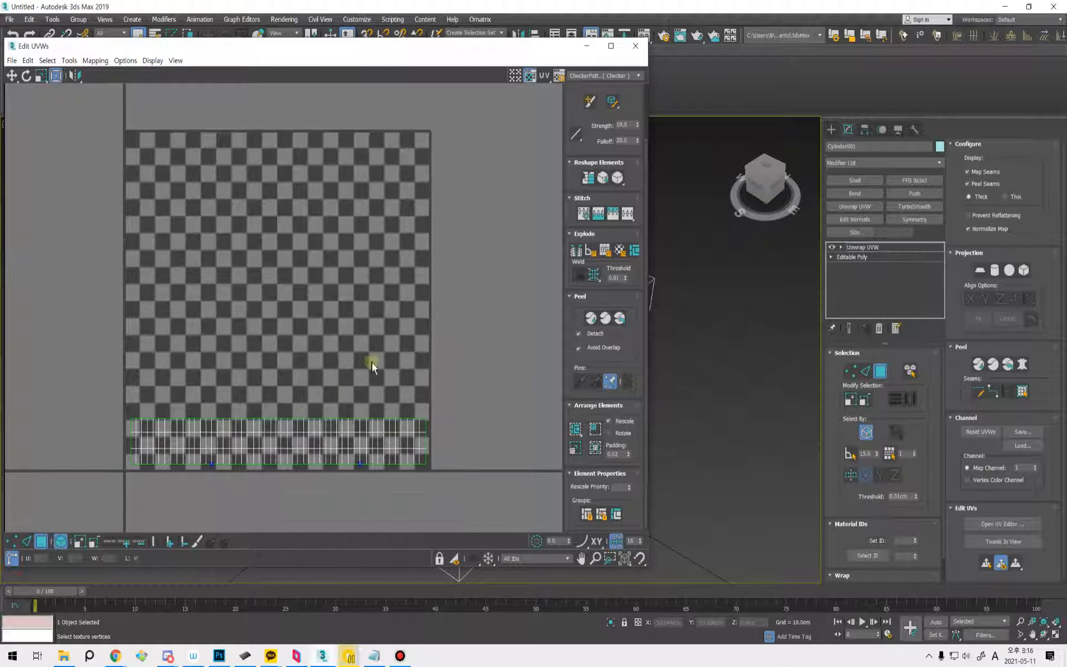
pyautogui.press('2')
pyautogui.click(235, 442)
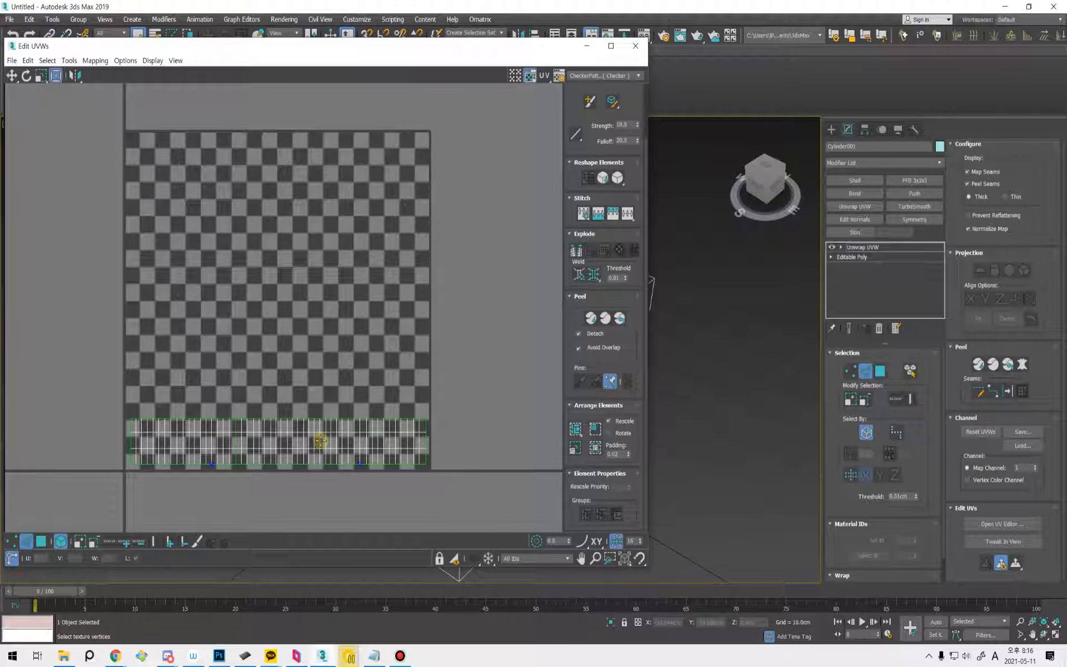
# Stack the middle and right UV pieces above the left piece, aligned at the tile's left edge with small gaps between them.
pyautogui.press('3')
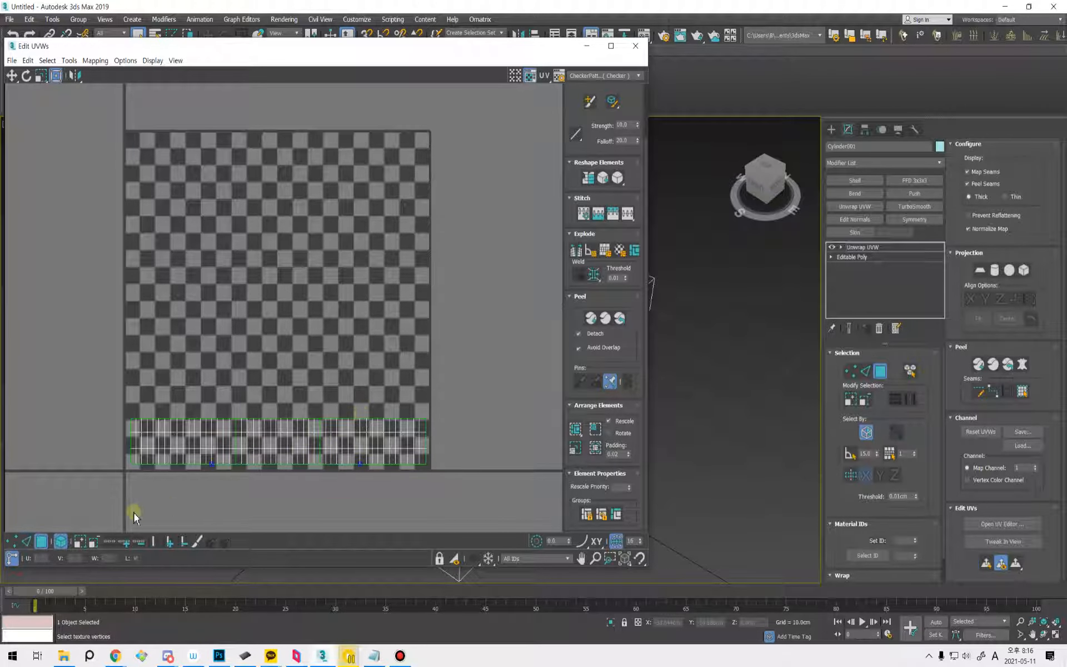
pyautogui.moveTo(272, 439); pyautogui.dragTo(167, 388)
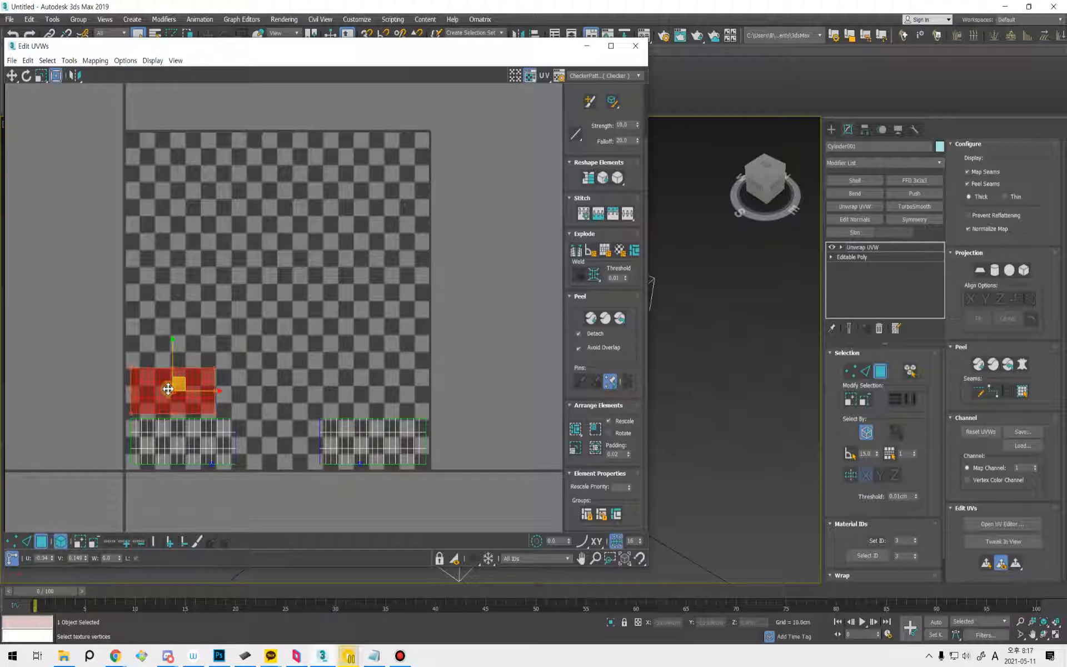
pyautogui.click(338, 430)
pyautogui.moveTo(386, 436); pyautogui.dragTo(197, 336)
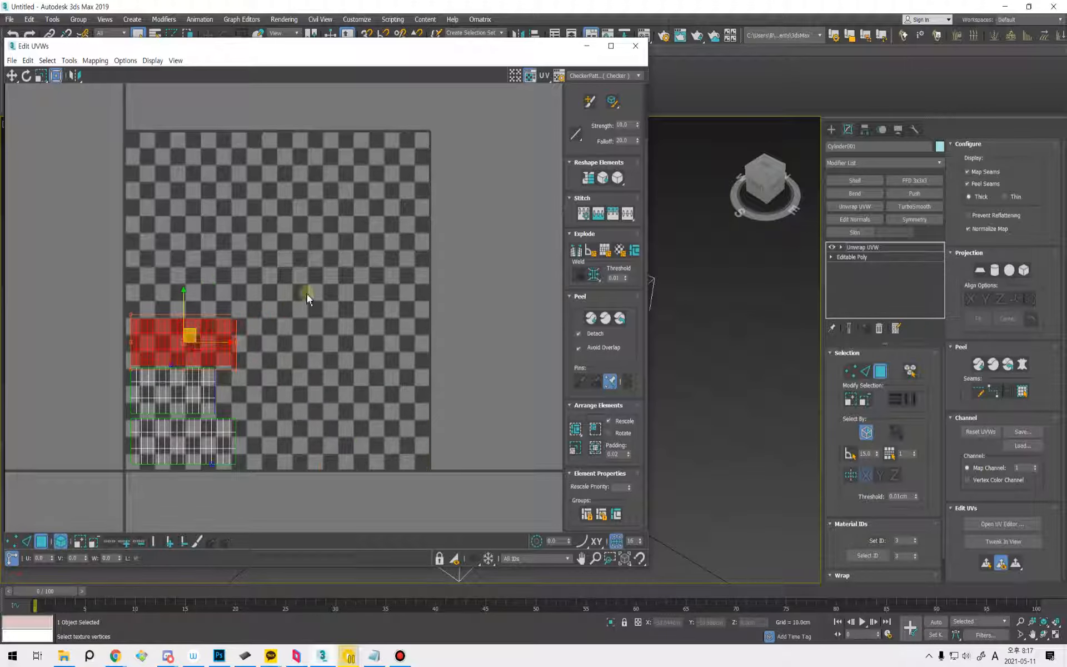
pyautogui.click(308, 294)
pyautogui.click(224, 329)
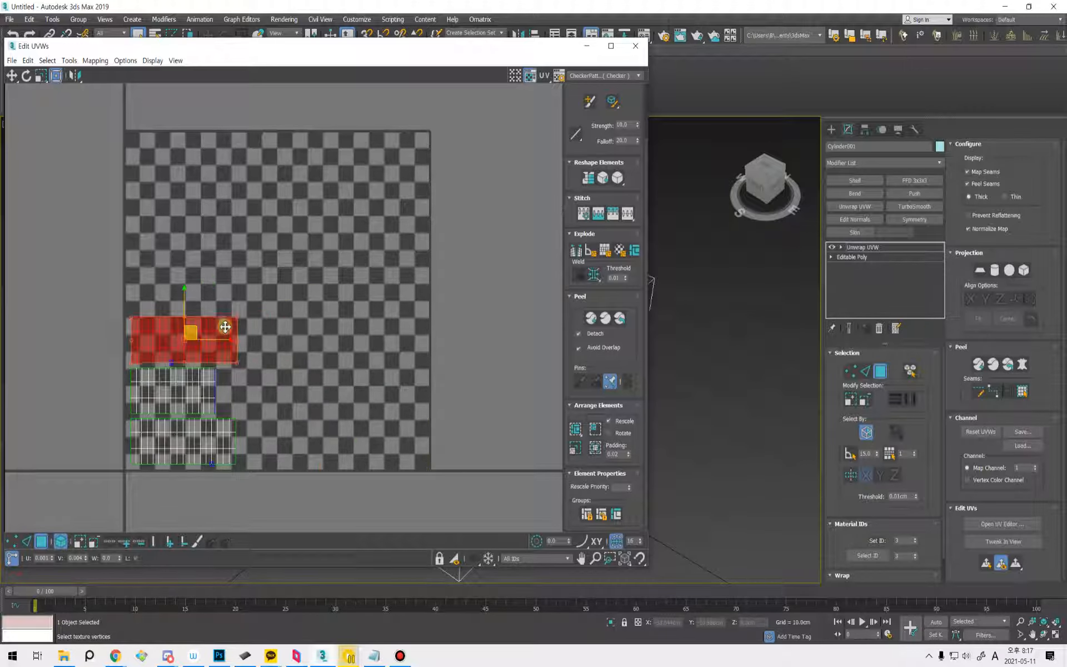
# Select all three stacked UV pieces and scale them up together to fill the height of the UV tile.
pyautogui.moveTo(271, 332); pyautogui.dragTo(111, 528)
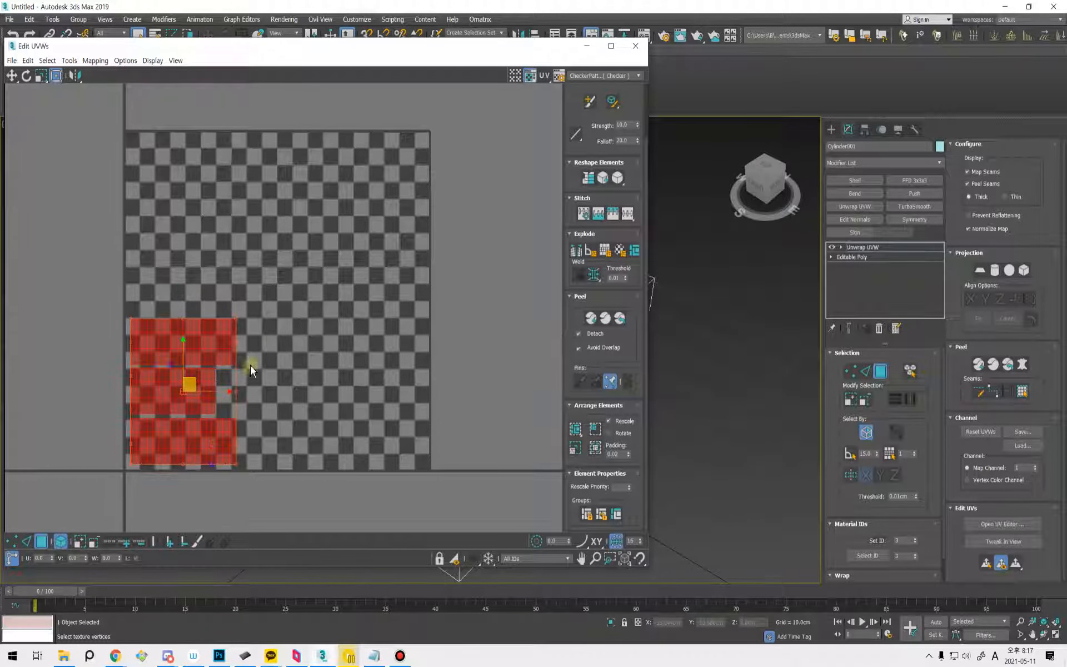
pyautogui.moveTo(236, 318); pyautogui.dragTo(370, 230)
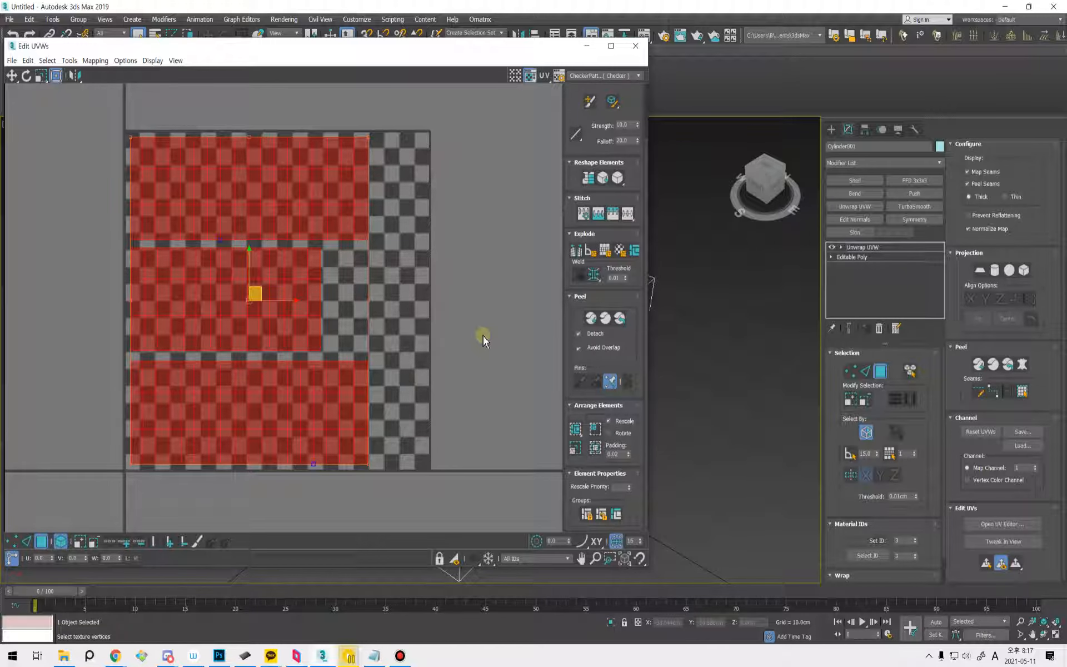
pyautogui.click(482, 340)
pyautogui.scroll(-5, 417, 358)
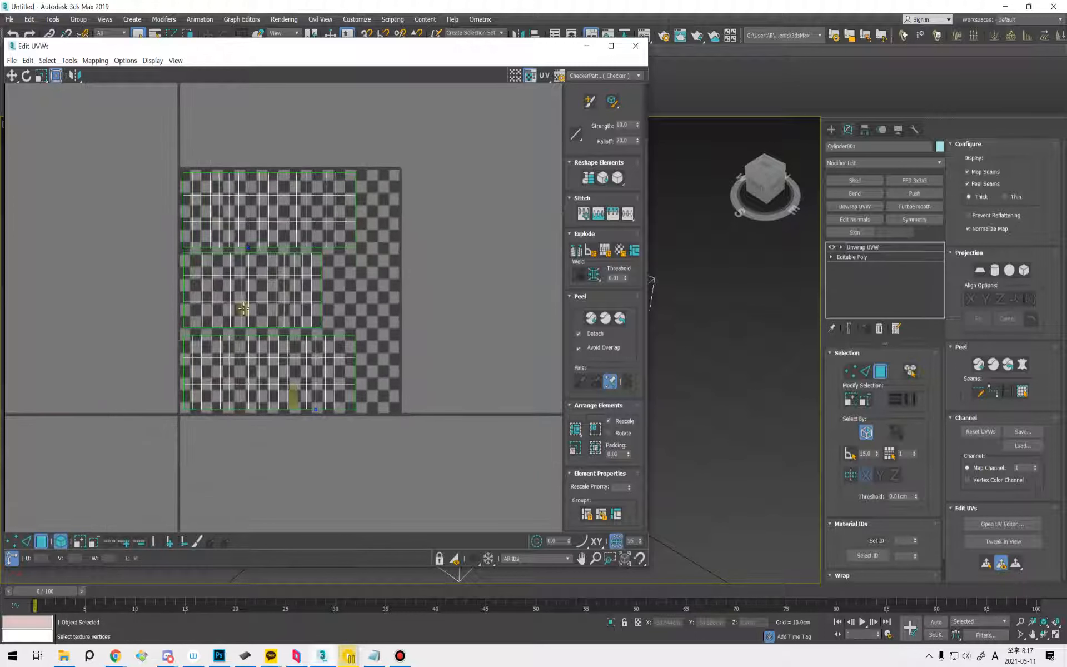
pyautogui.scroll(5, 744, 333)
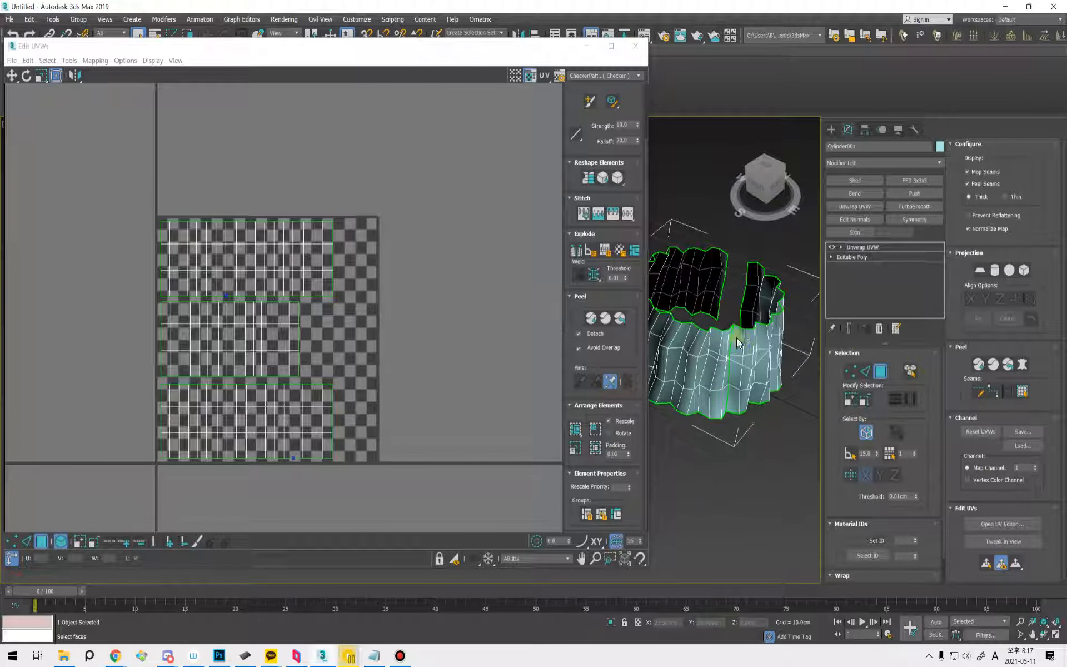
# Collapse the unwrapped band to Editable Poly, then apply Reset XForm and convert it to Editable Poly again.
pyautogui.rightClick(733, 331)
pyautogui.click(864, 470)
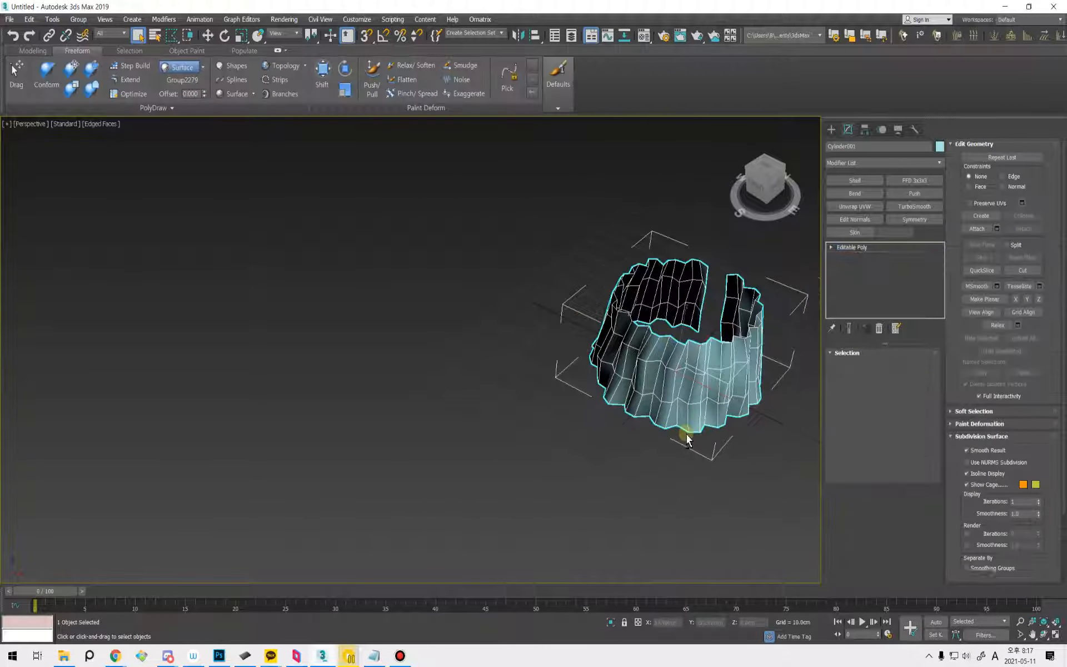
pyautogui.keyDown('alt'); pyautogui.moveTo(784, 421); pyautogui.dragTo(764, 425, button='middle'); pyautogui.keyUp('alt')
pyautogui.moveTo(723, 391); pyautogui.dragTo(516, 455, button='middle')
pyautogui.keyDown('alt'); pyautogui.moveTo(516, 455); pyautogui.dragTo(503, 422, button='middle'); pyautogui.keyUp('alt')
pyautogui.click(914, 128)
pyautogui.click(882, 270)
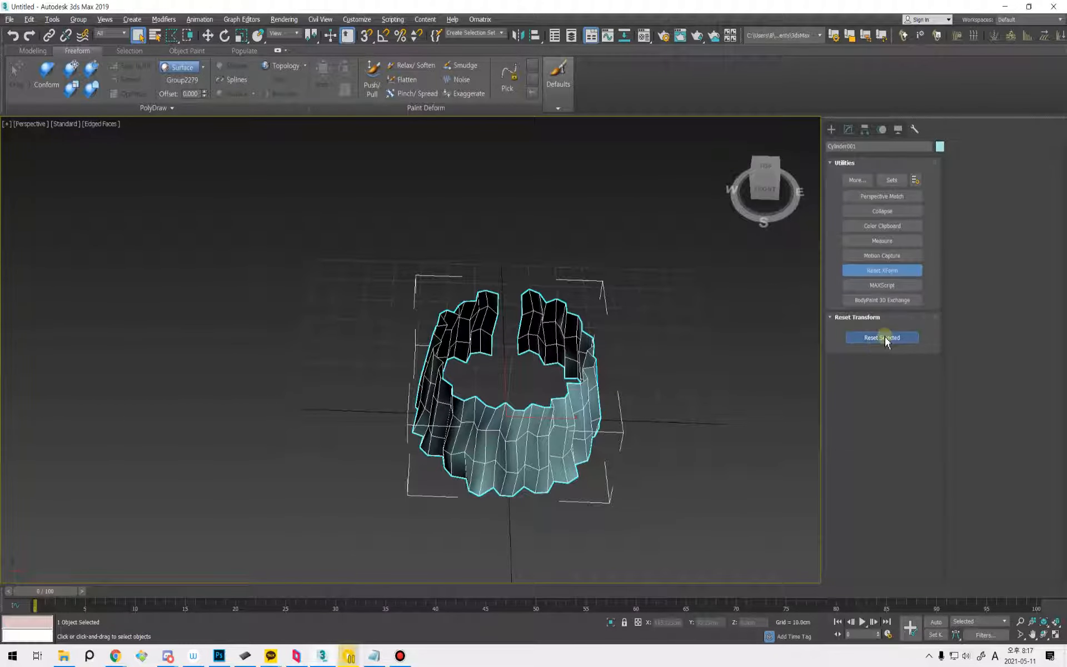
pyautogui.rightClick(554, 420)
pyautogui.click(675, 554)
# Start exporting the band and create a folder named 210511_Fabric inside D:\SDG as the destination.
pyautogui.keyDown('alt'); pyautogui.moveTo(552, 535); pyautogui.dragTo(416, 392, button='middle'); pyautogui.keyUp('alt')
pyautogui.scroll(2, 502, 493)
pyautogui.click(9, 19)
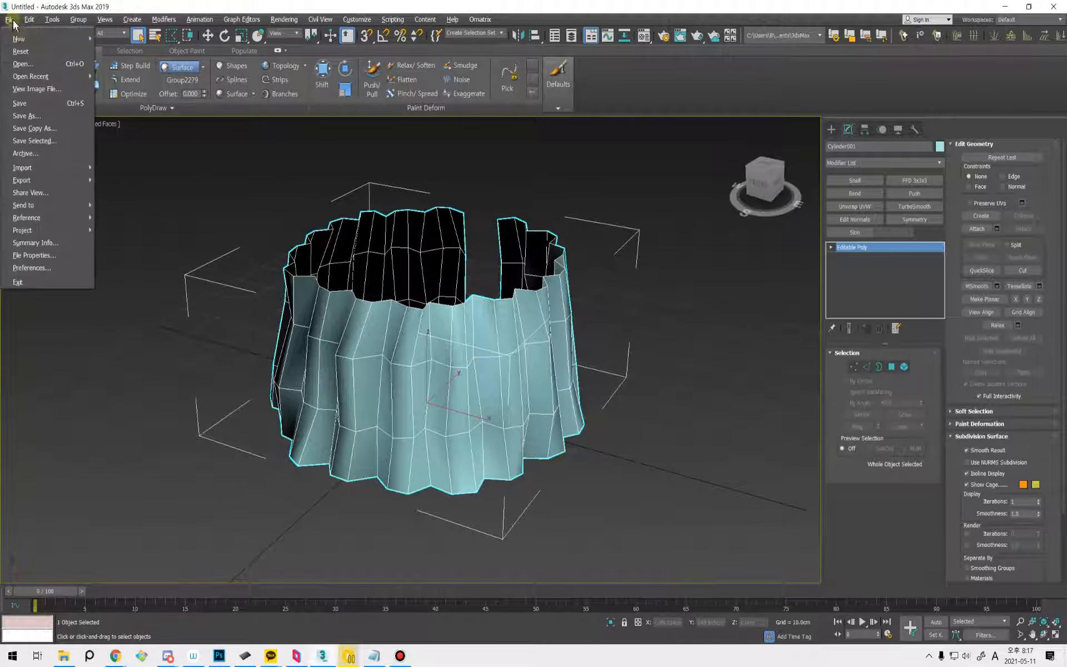
pyautogui.moveTo(52, 180)
pyautogui.click(136, 198)
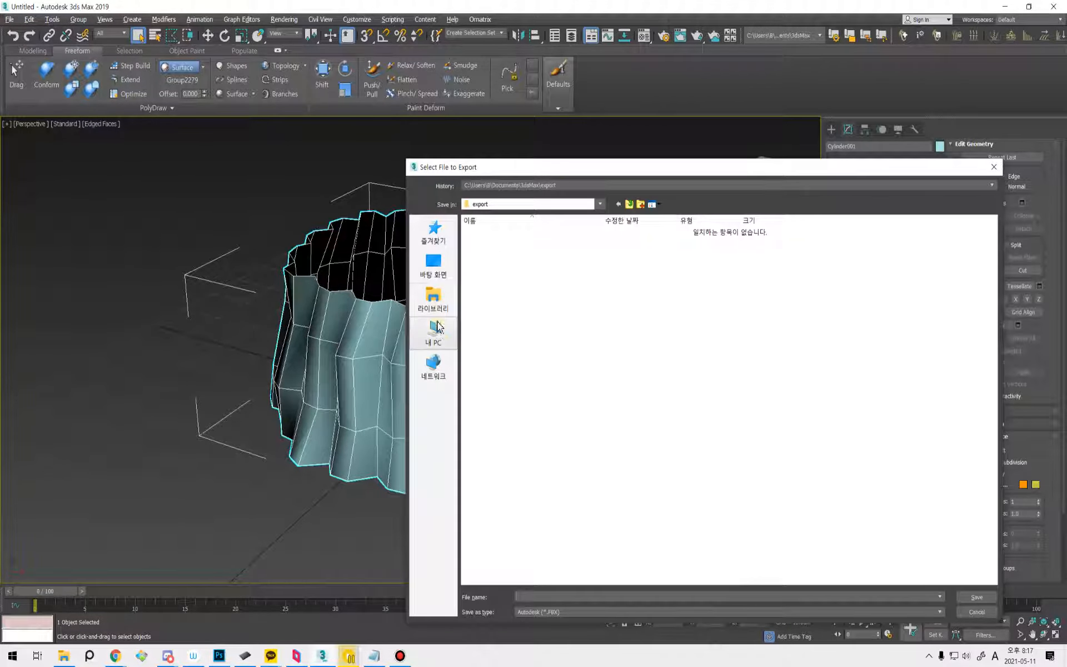
pyautogui.doubleClick(650, 329)
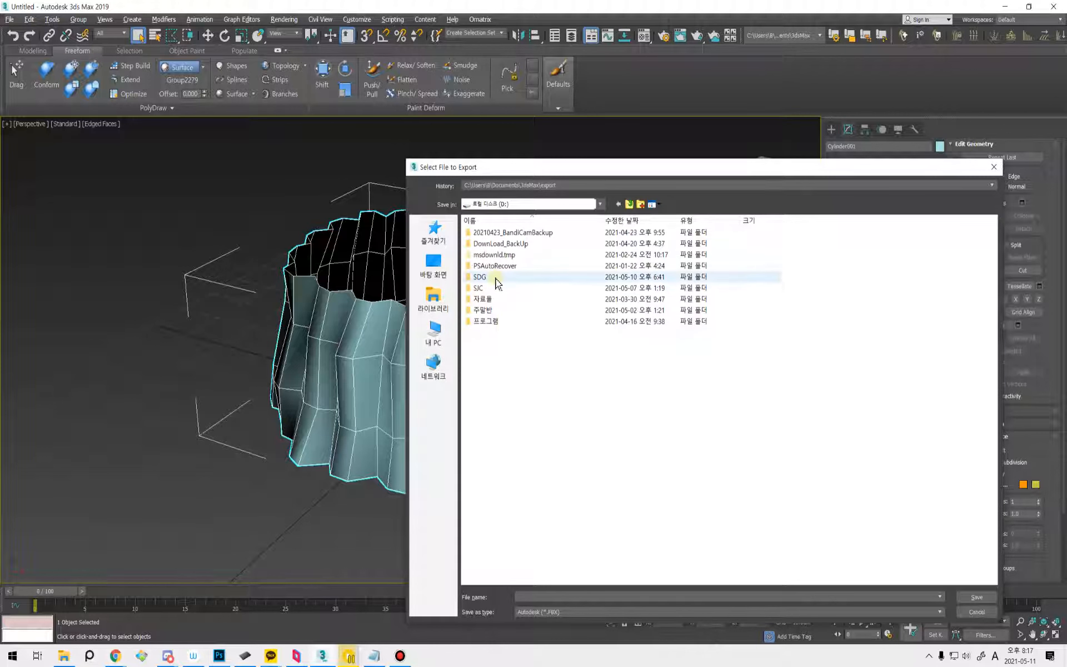
pyautogui.doubleClick(492, 276)
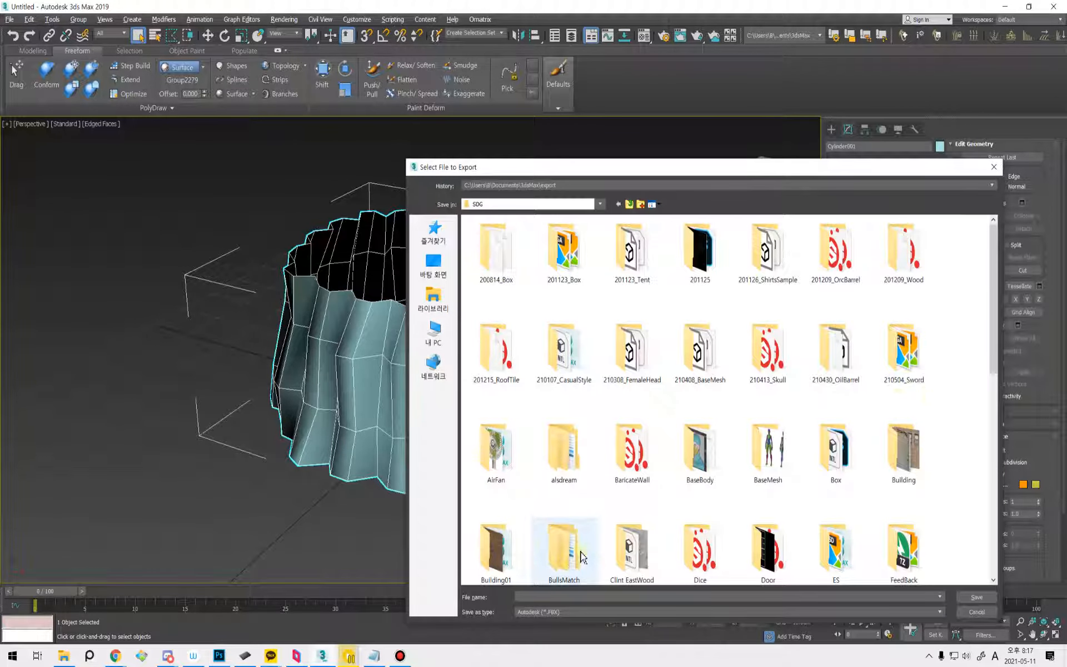
pyautogui.rightClick(945, 311)
pyautogui.click(946, 308)
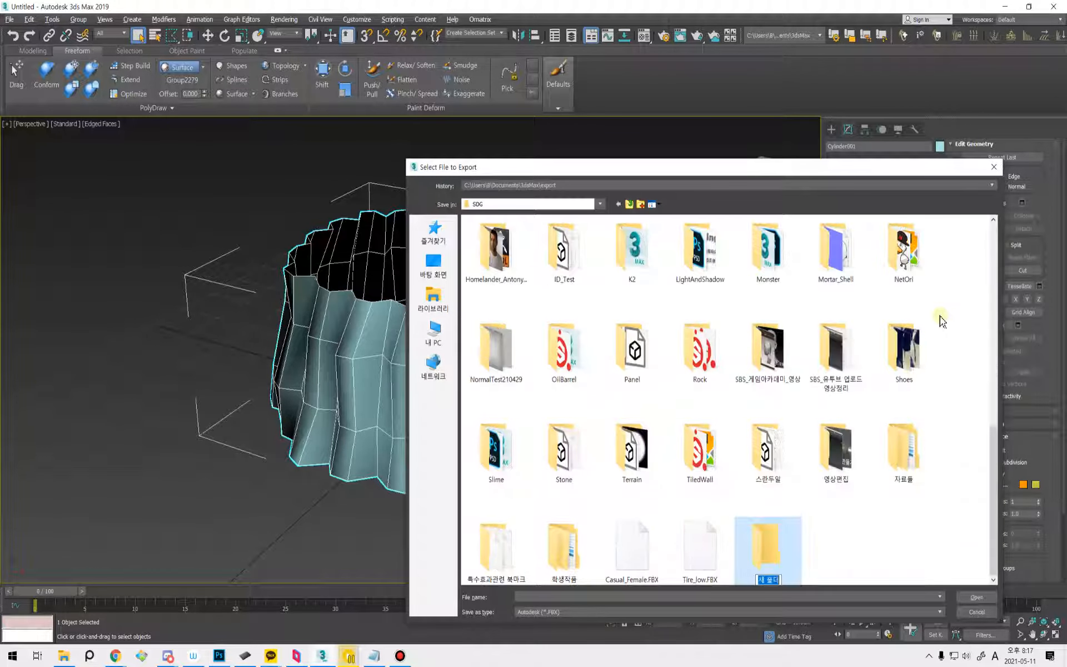
pyautogui.write('210511_Fabric')
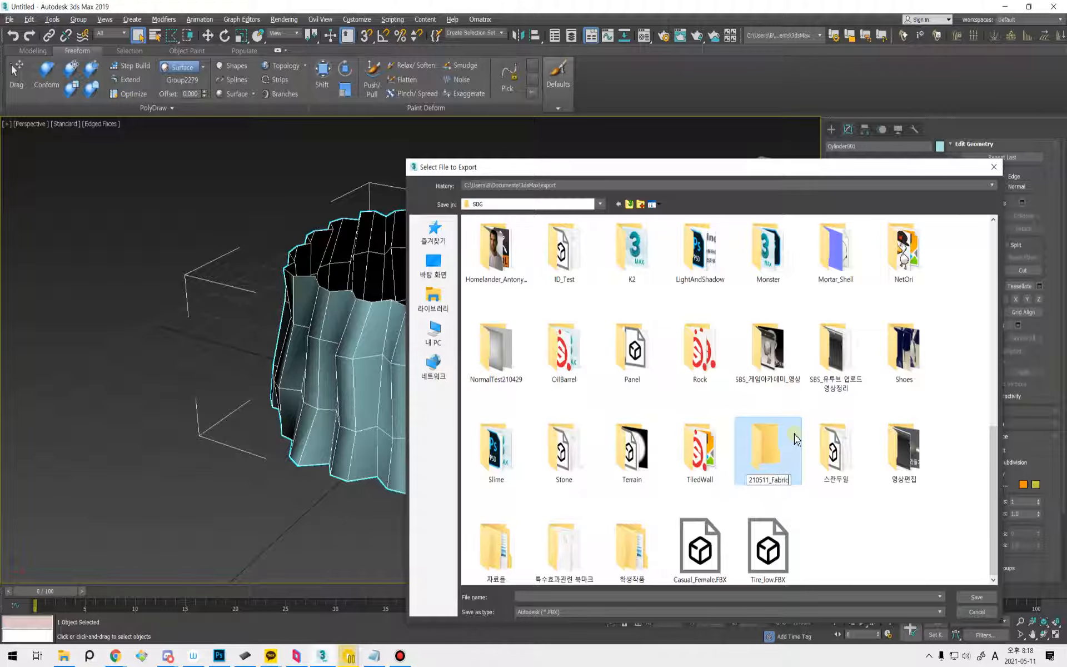
pyautogui.doubleClick(795, 439)
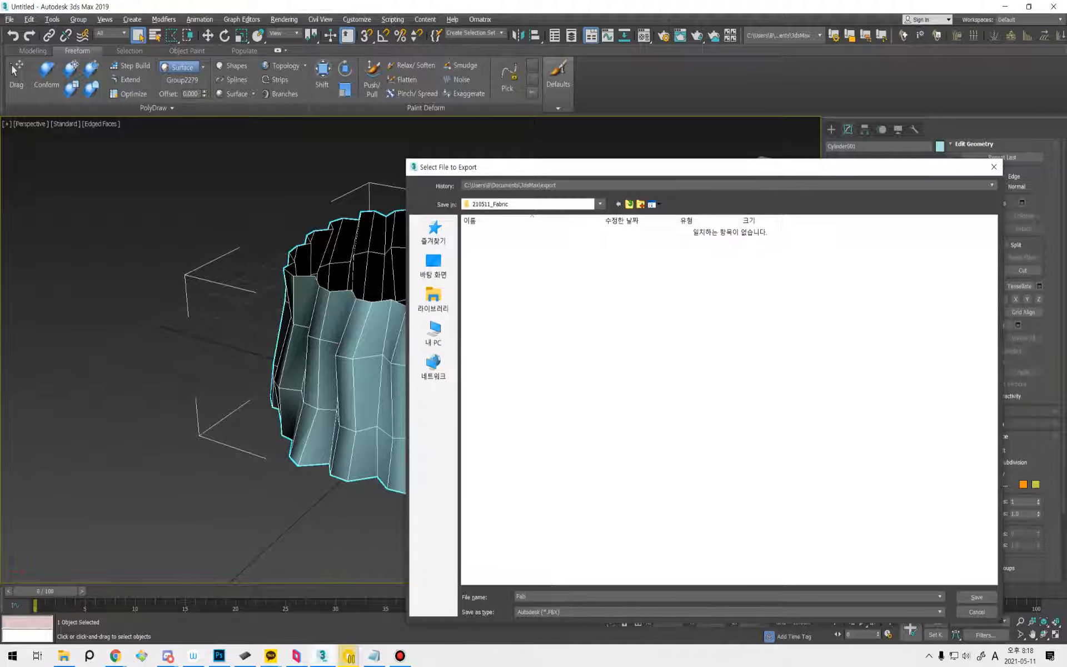
# Export the band as an FBX file into the 210511_Fabric folder with the existing FBX export options.
pyautogui.press('Return')
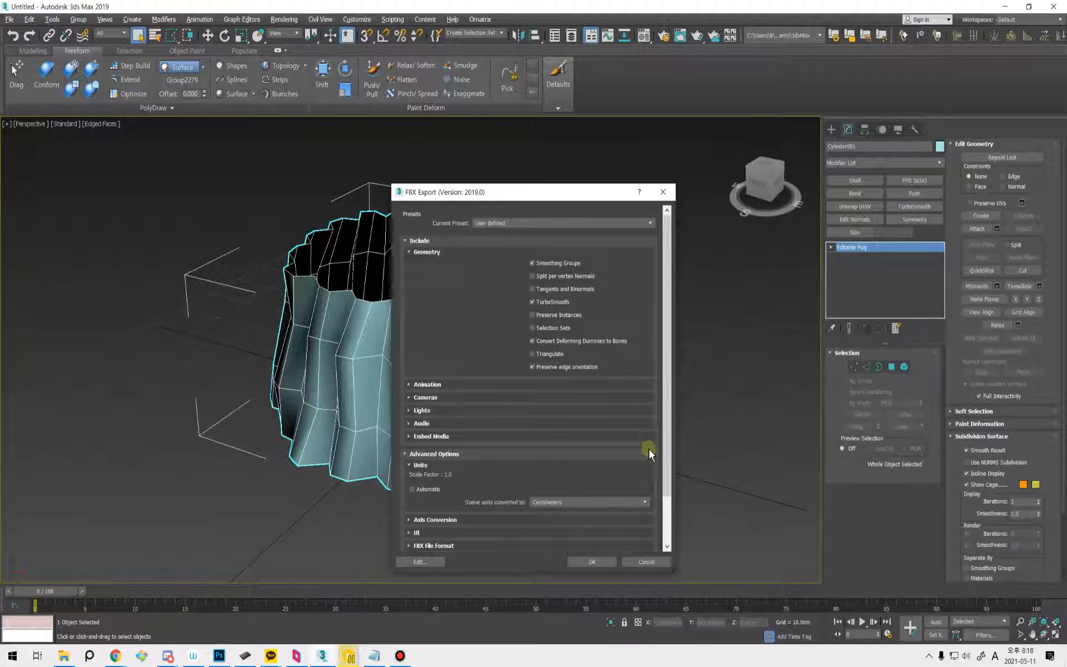
pyautogui.click(669, 502)
pyautogui.click(592, 561)
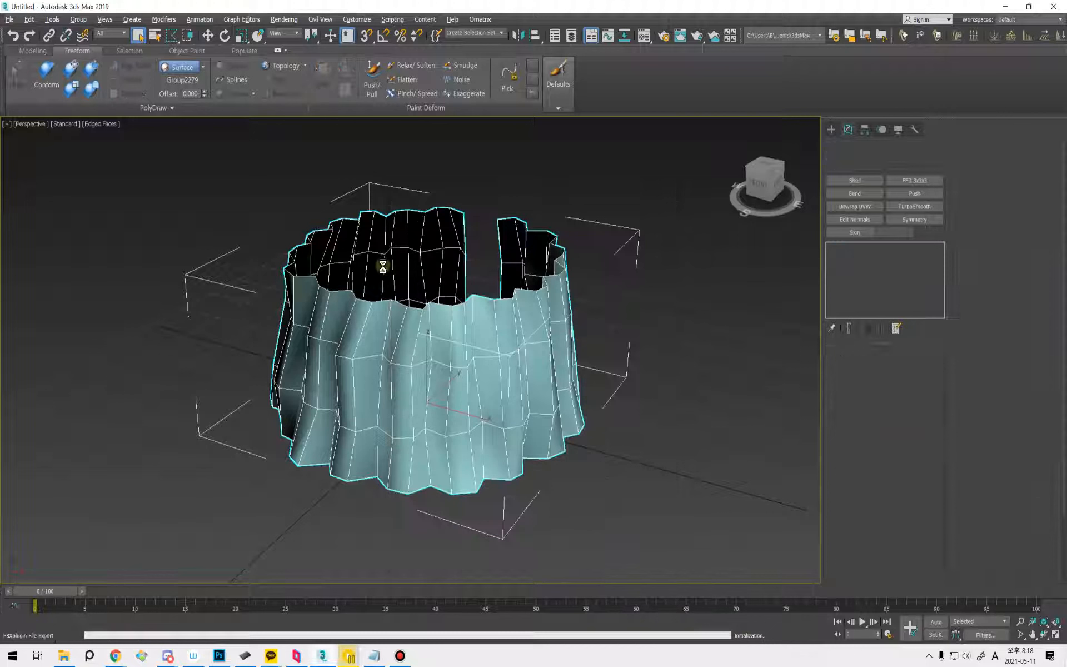
# Check the scene's display units and system unit scale in the units setup.
pyautogui.click(356, 19)
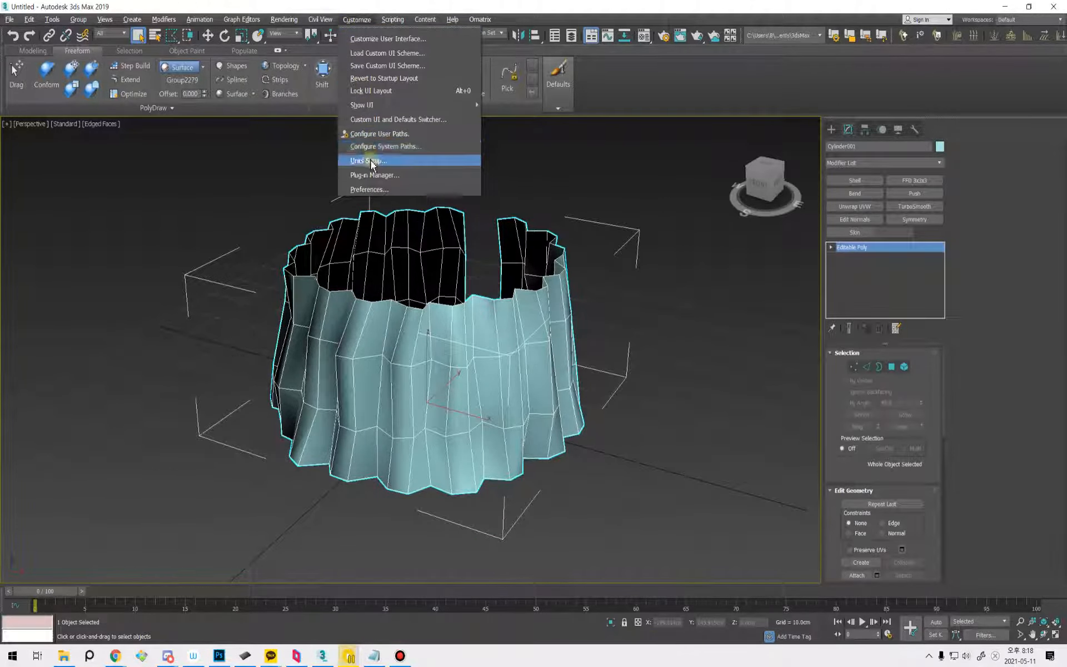
pyautogui.click(371, 161)
pyautogui.click(522, 234)
pyautogui.moveTo(547, 254); pyautogui.dragTo(726, 223)
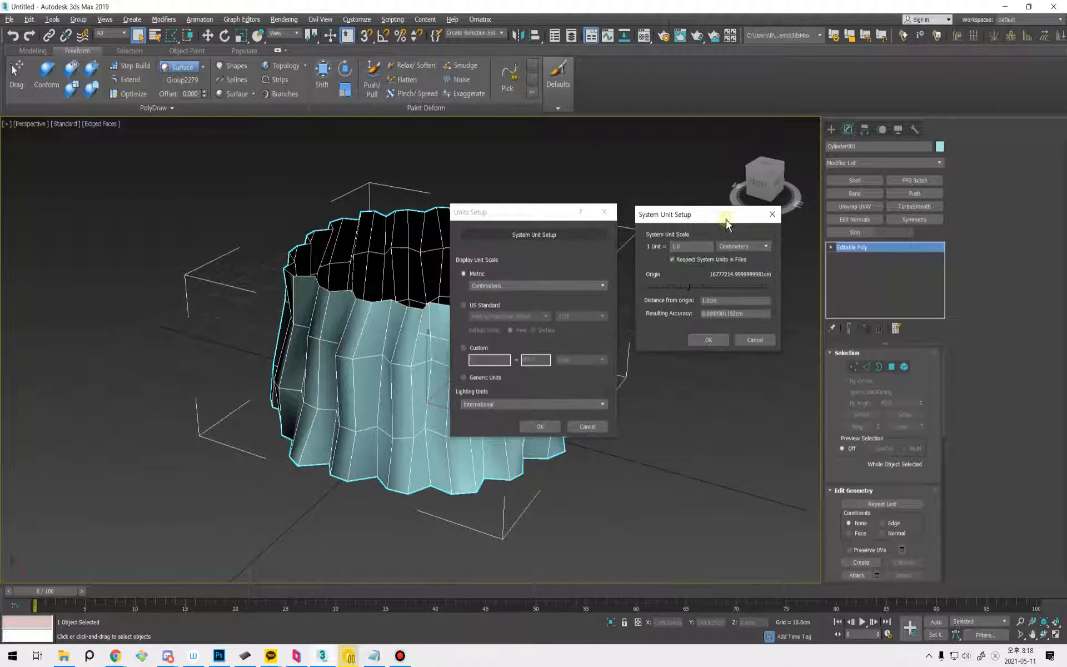
pyautogui.click(694, 340)
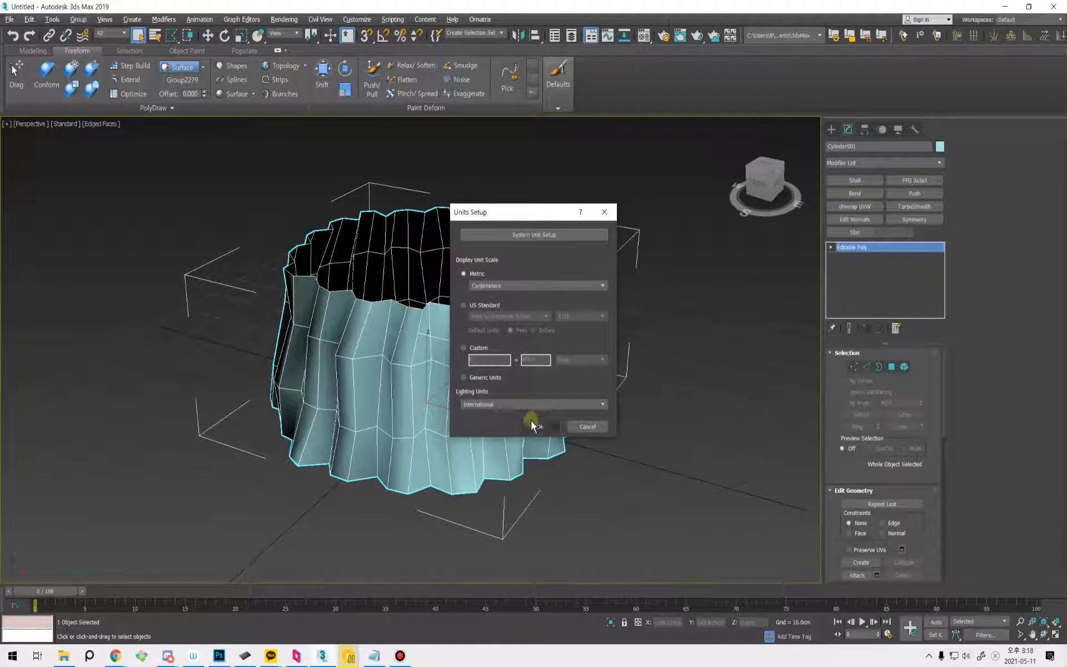
pyautogui.click(533, 425)
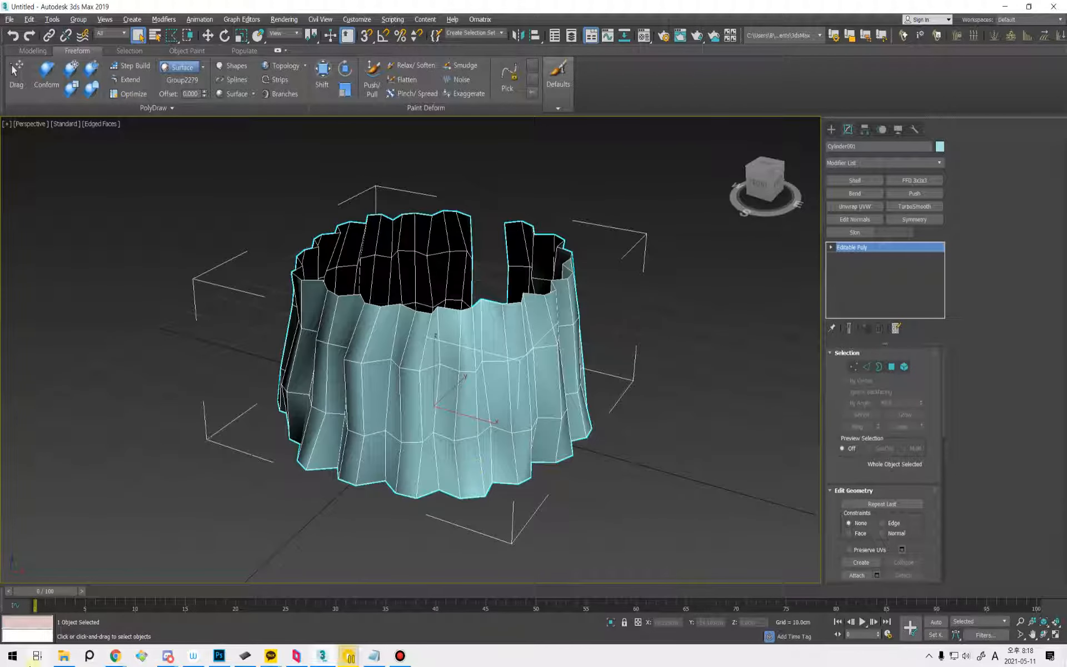
# Launch Substance Painter, dismiss its welcome window and reset the interface layout.
pyautogui.click(12, 656)
pyautogui.click(72, 413)
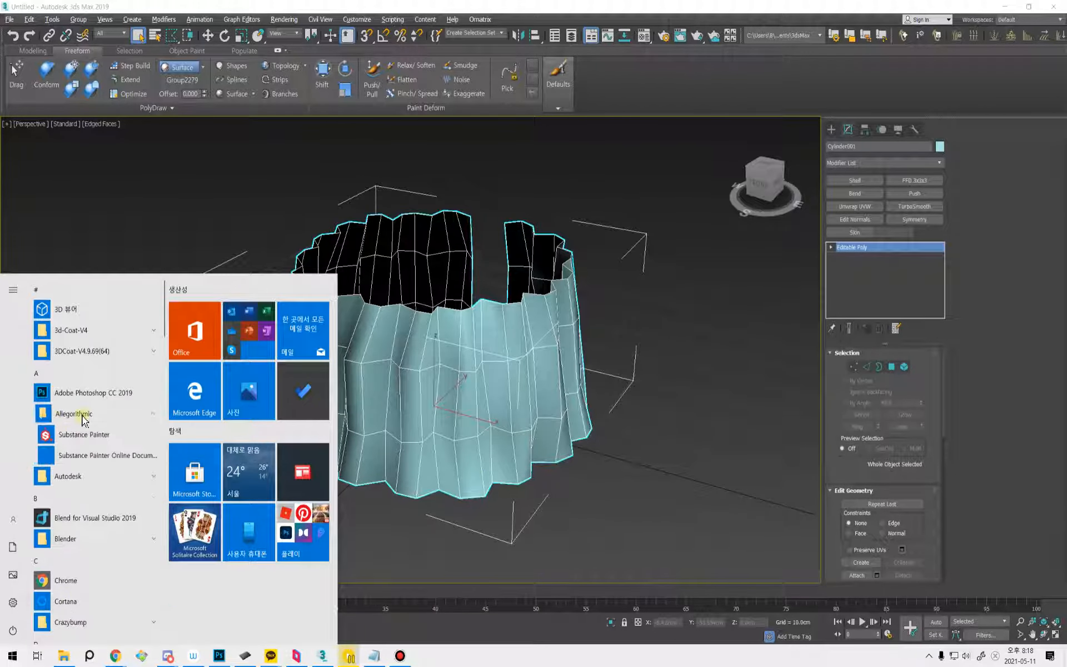
pyautogui.click(78, 436)
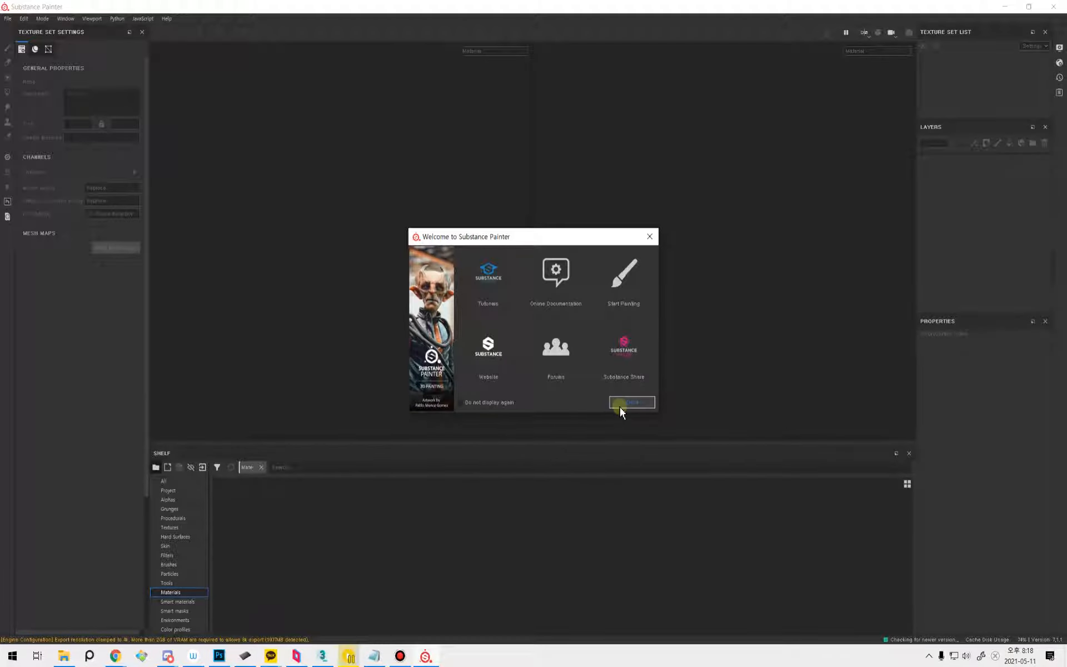
pyautogui.click(620, 404)
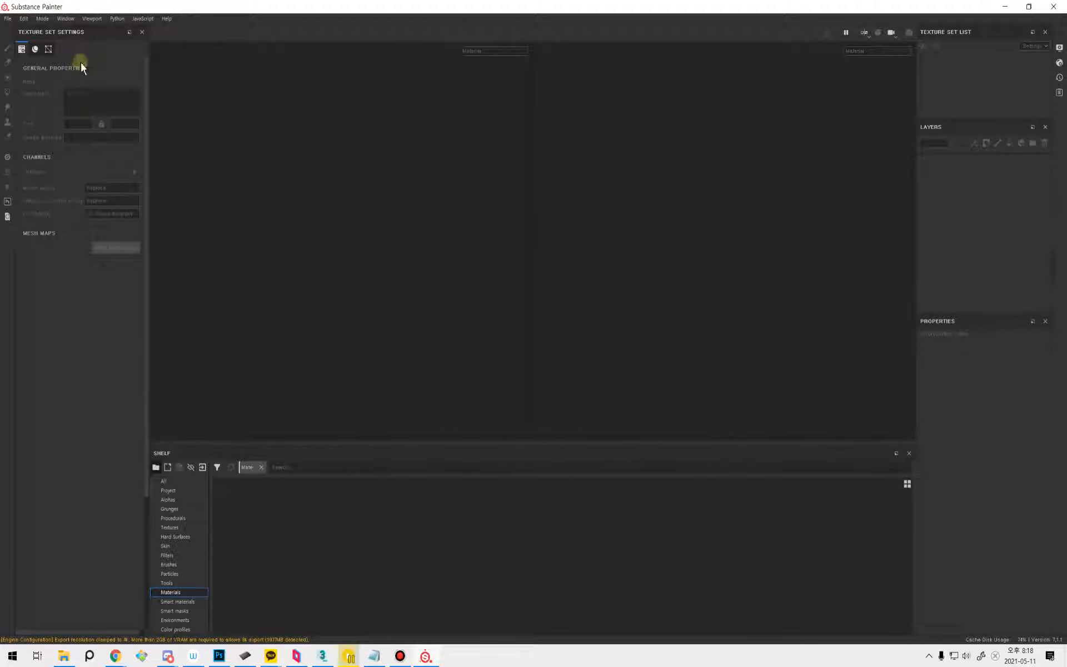
pyautogui.click(66, 19)
pyautogui.click(80, 65)
# Create a new PBR - Metallic Roughness project from the exported band mesh in D:\SDG\210511_Fabric.
pyautogui.click(8, 18)
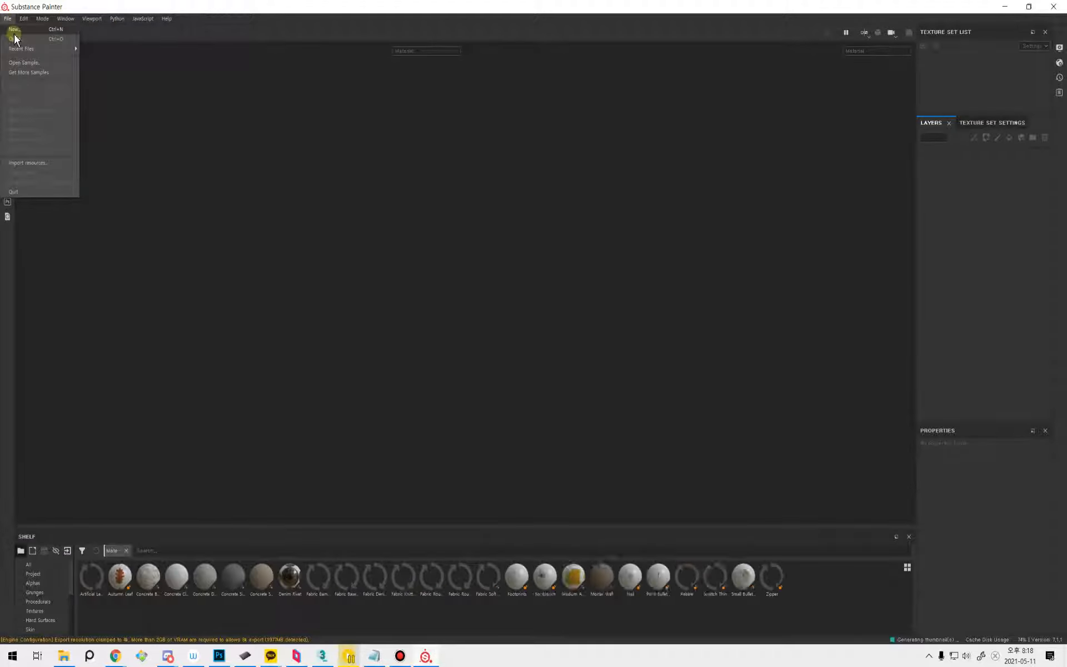
pyautogui.click(17, 27)
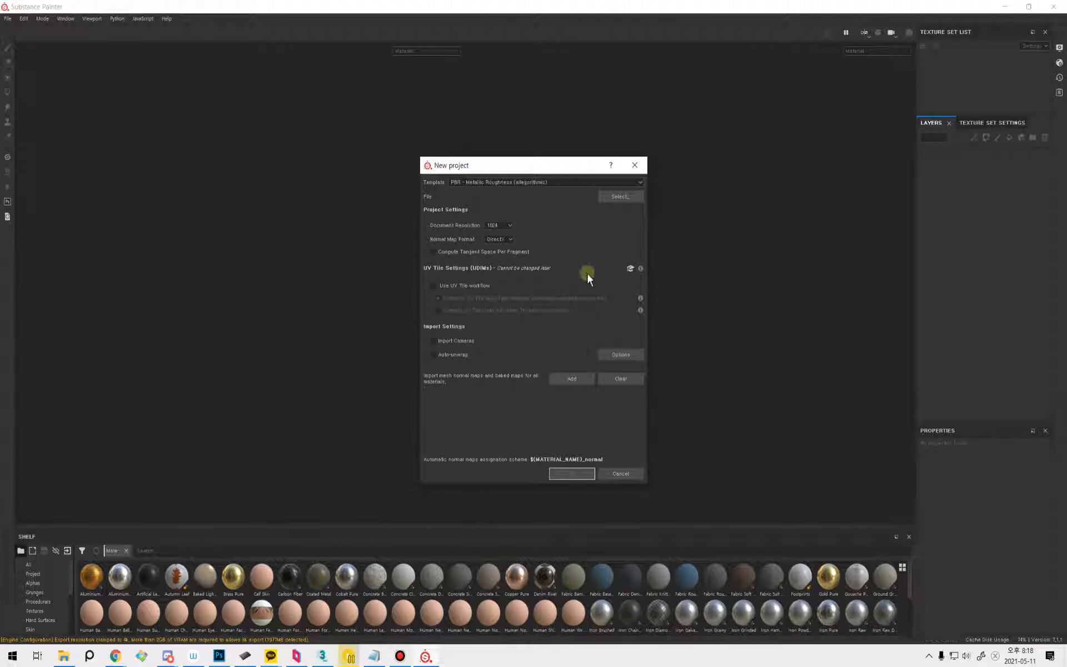
pyautogui.click(621, 196)
pyautogui.click(512, 478)
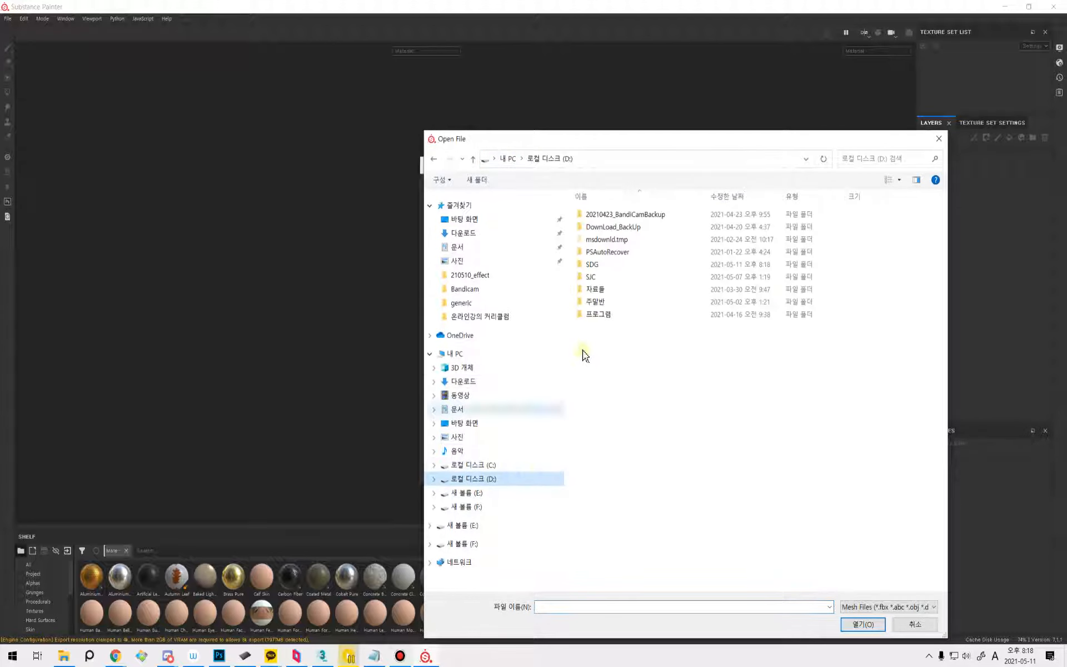
pyautogui.doubleClick(609, 268)
pyautogui.doubleClick(616, 388)
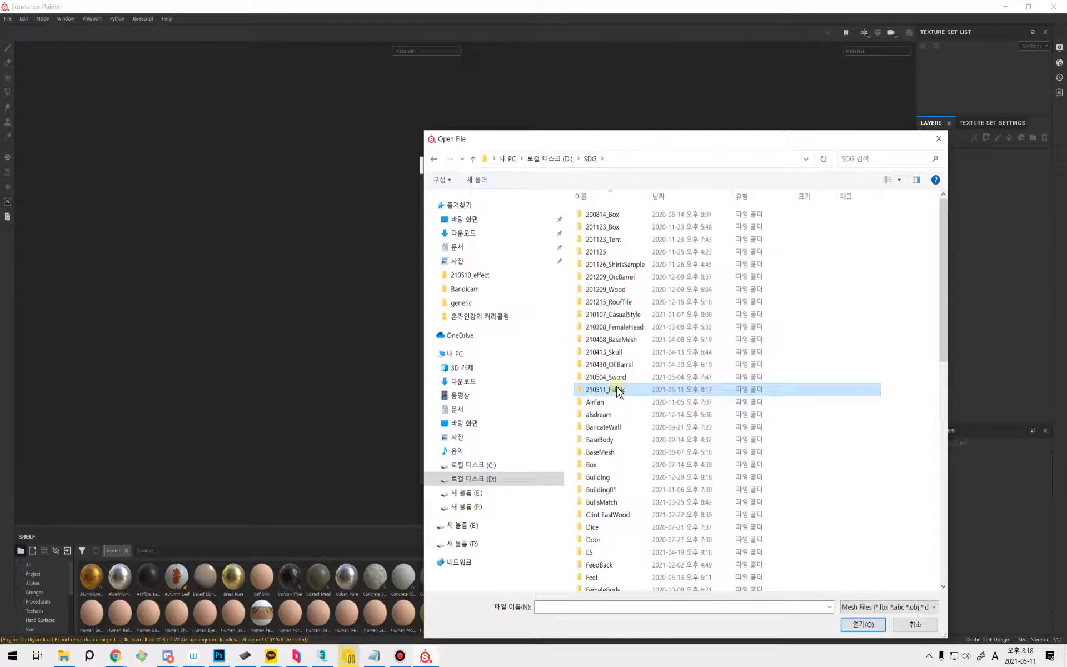
pyautogui.click(600, 217)
pyautogui.click(851, 622)
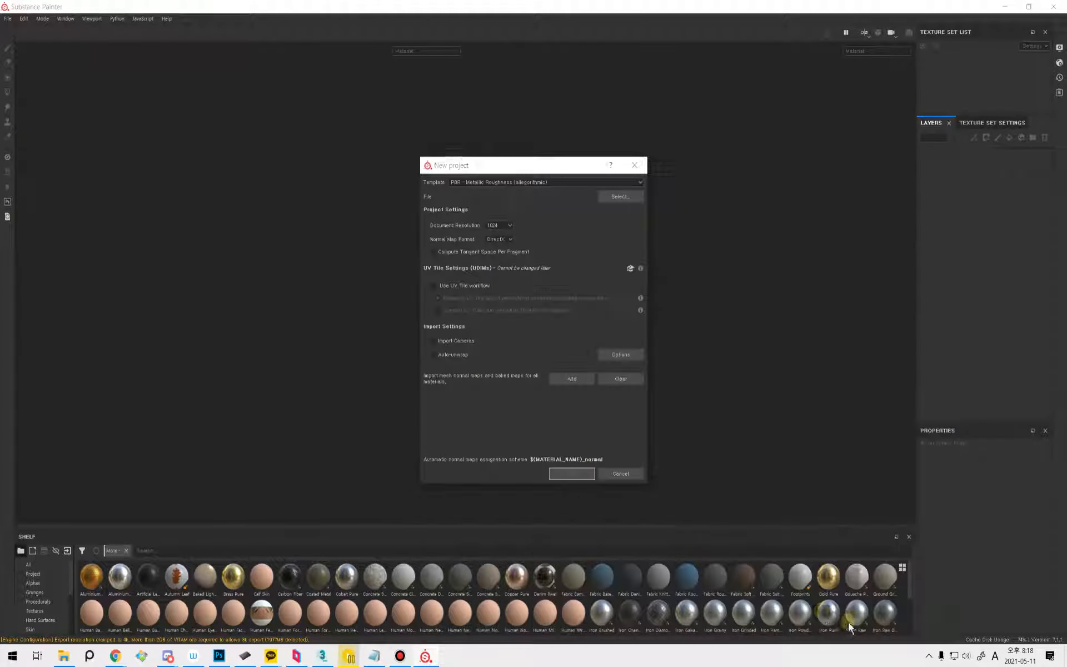
pyautogui.click(566, 473)
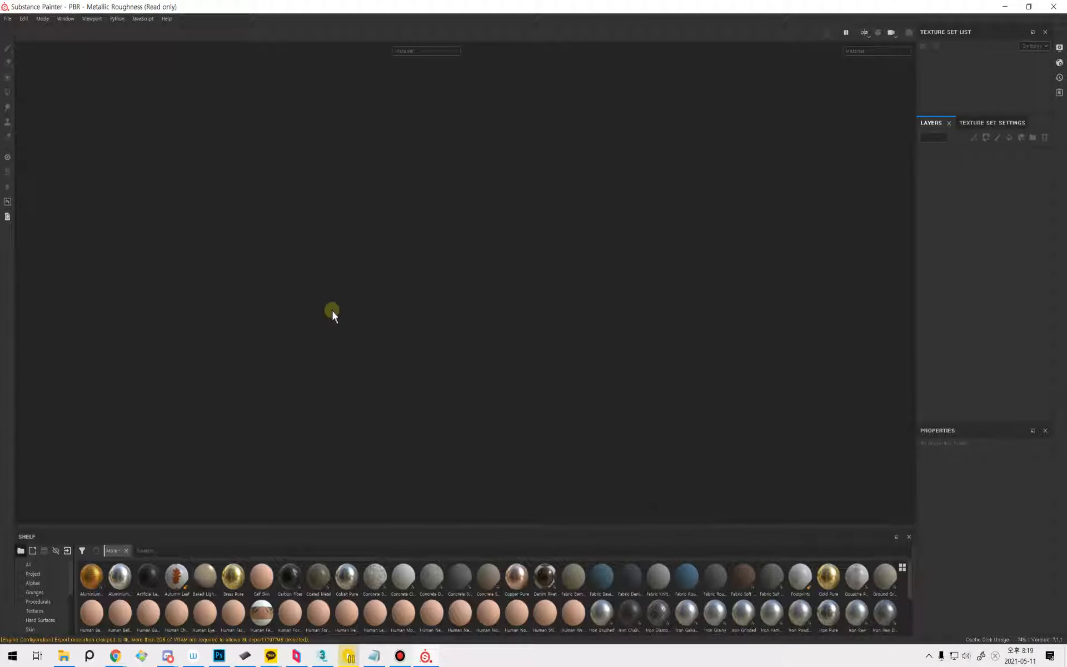
# Examine the imported band in the 3D view and its three UV strips in the 2D view.
pyautogui.moveTo(336, 347)
pyautogui.keyDown('alt'); pyautogui.mouseDown()
pyautogui.moveTo(161, 336)
pyautogui.moveTo(221, 331)
pyautogui.moveTo(309, 417)
pyautogui.moveTo(418, 350)
pyautogui.moveTo(326, 305)
pyautogui.moveTo(198, 348)
pyautogui.moveTo(310, 389)
pyautogui.moveTo(389, 367)
pyautogui.mouseUp(); pyautogui.keyUp('alt')
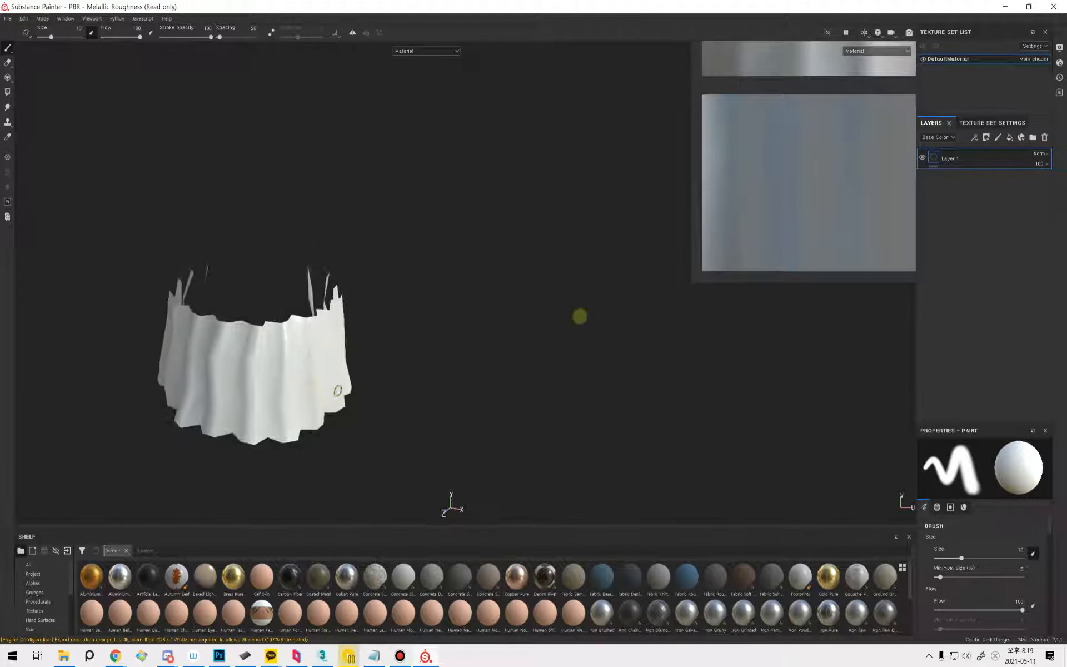
pyautogui.keyDown('alt'); pyautogui.moveTo(876, 131); pyautogui.dragTo(707, 322, button='middle'); pyautogui.keyUp('alt')
pyautogui.keyDown('alt'); pyautogui.moveTo(791, 254); pyautogui.dragTo(740, 329, button='middle'); pyautogui.keyUp('alt')
pyautogui.keyDown('alt'); pyautogui.moveTo(762, 317); pyautogui.dragTo(736, 328, button='right'); pyautogui.keyUp('alt')
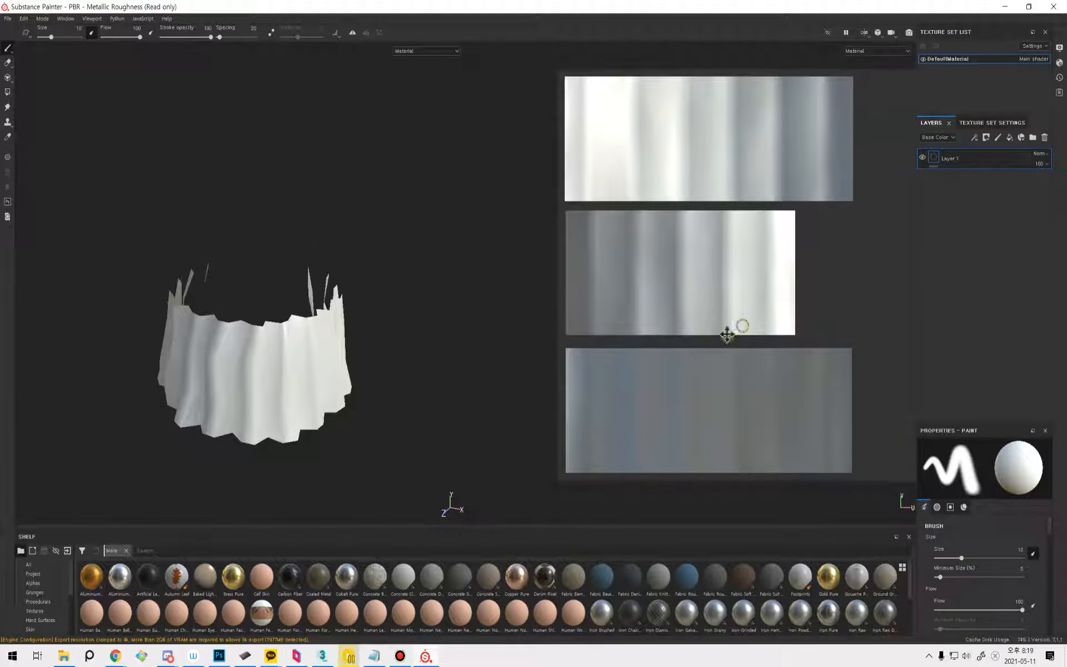
pyautogui.keyDown('alt'); pyautogui.moveTo(737, 328); pyautogui.dragTo(706, 345, button='middle'); pyautogui.keyUp('alt')
pyautogui.keyDown('alt'); pyautogui.moveTo(719, 338); pyautogui.dragTo(739, 343, button='right'); pyautogui.keyUp('alt')
pyautogui.keyDown('alt'); pyautogui.moveTo(738, 343); pyautogui.dragTo(712, 332, button='middle'); pyautogui.keyUp('alt')
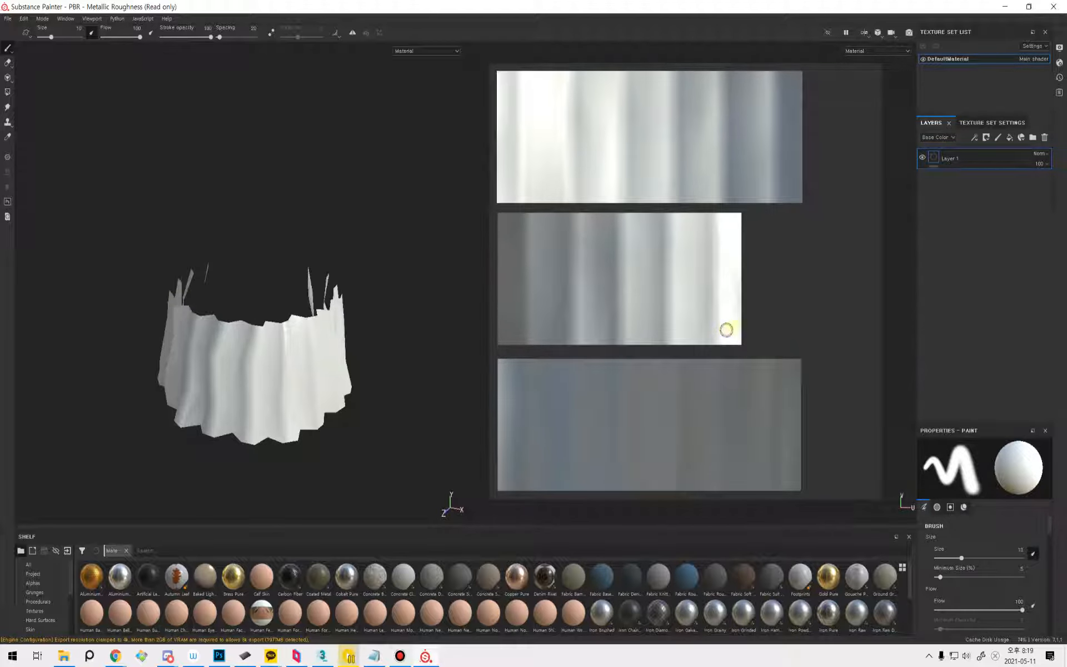
# Set up mesh map baking with a larger output size, the ID map excluded, and the low poly mesh used as high poly.
pyautogui.click(991, 122)
pyautogui.scroll(-5, 971, 362)
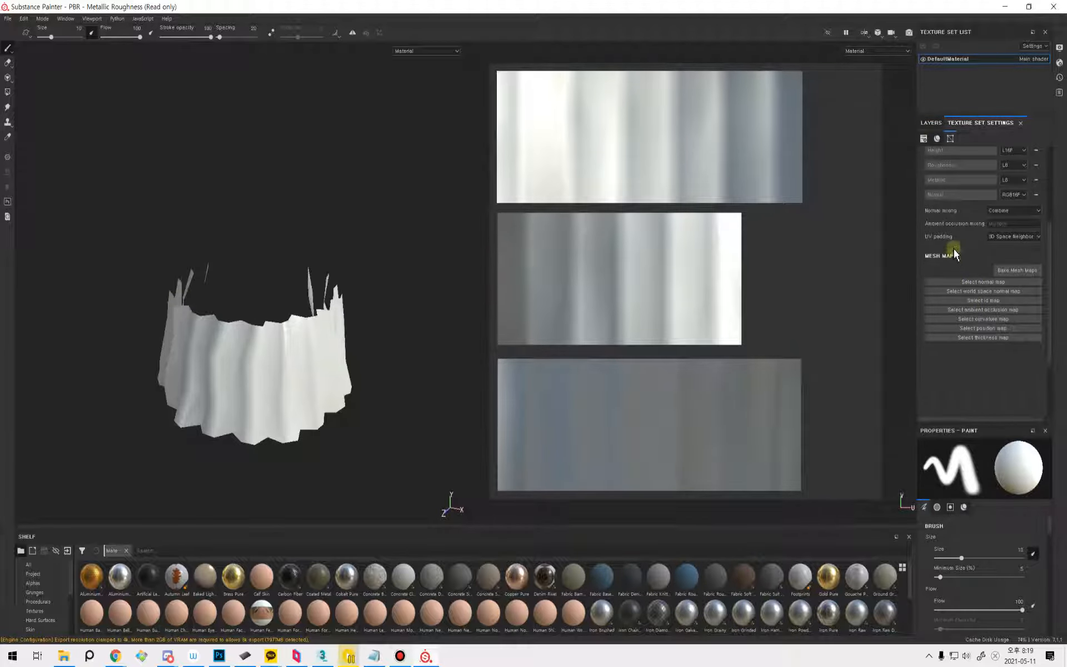
pyautogui.moveTo(301, 381)
pyautogui.keyDown('alt'); pyautogui.mouseDown()
pyautogui.moveTo(300, 319)
pyautogui.moveTo(278, 381)
pyautogui.moveTo(426, 377)
pyautogui.moveTo(315, 339)
pyautogui.moveTo(310, 375)
pyautogui.mouseUp(); pyautogui.keyUp('alt')
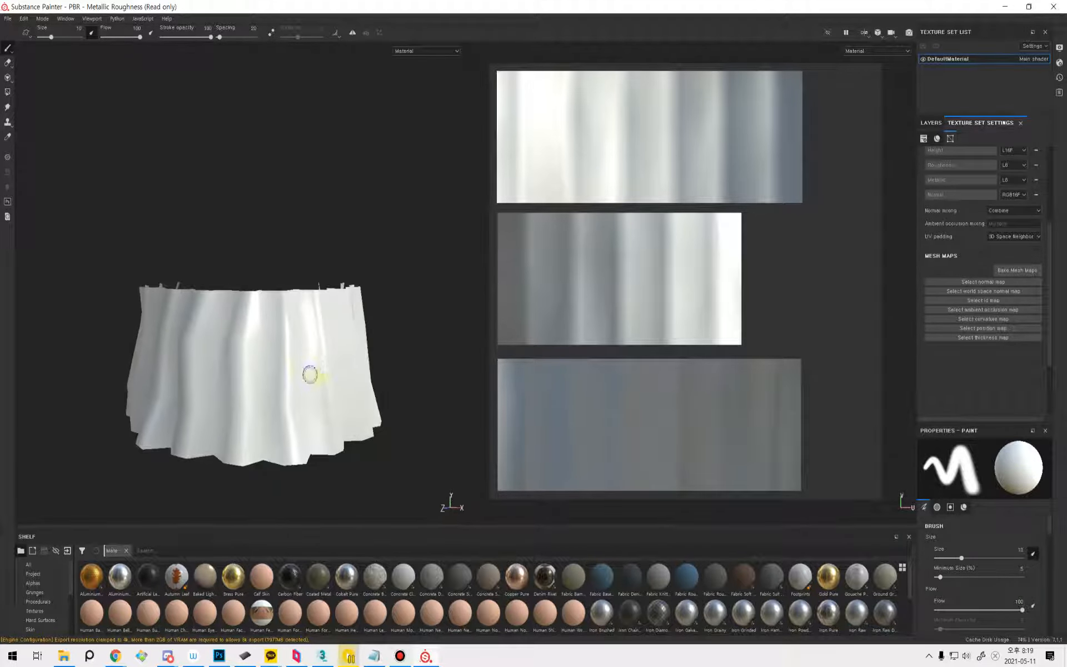
pyautogui.click(1025, 272)
pyautogui.click(534, 200)
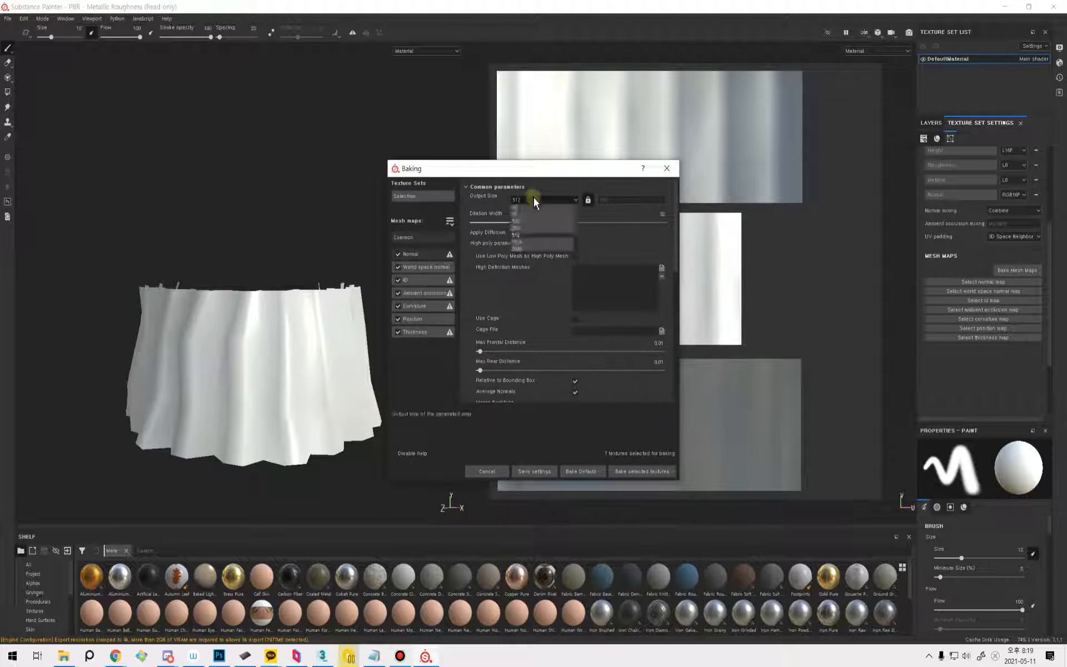
pyautogui.click(520, 248)
pyautogui.click(397, 281)
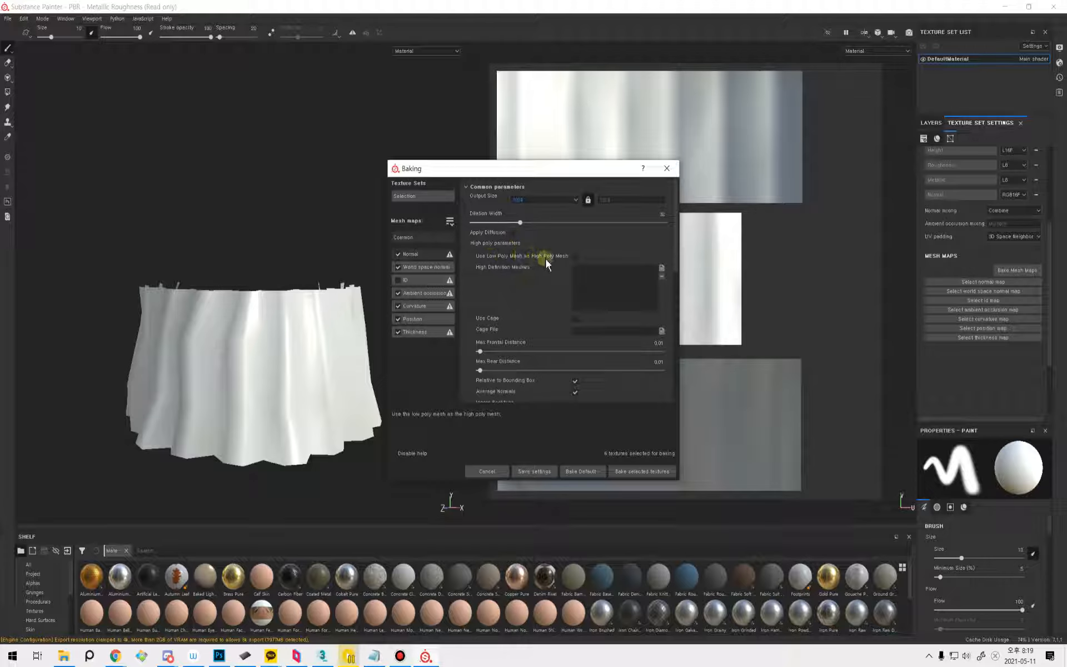
pyautogui.click(575, 257)
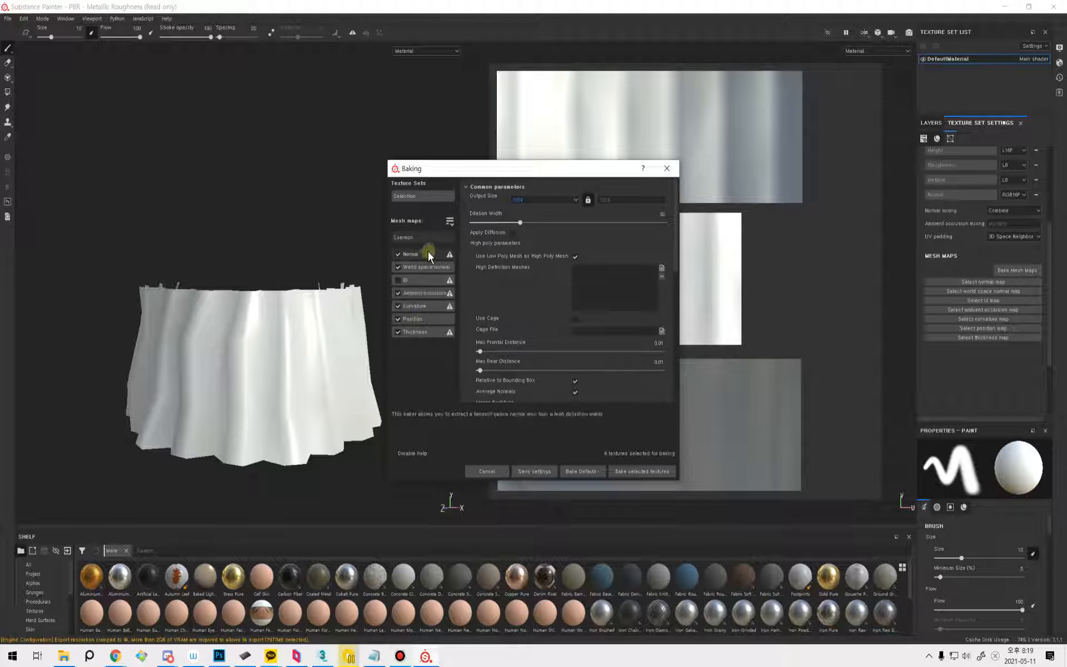
# Bake the selected mesh maps for the band's default material and close the baking report.
pyautogui.scroll(-2, 622, 374)
pyautogui.scroll(-2, 624, 367)
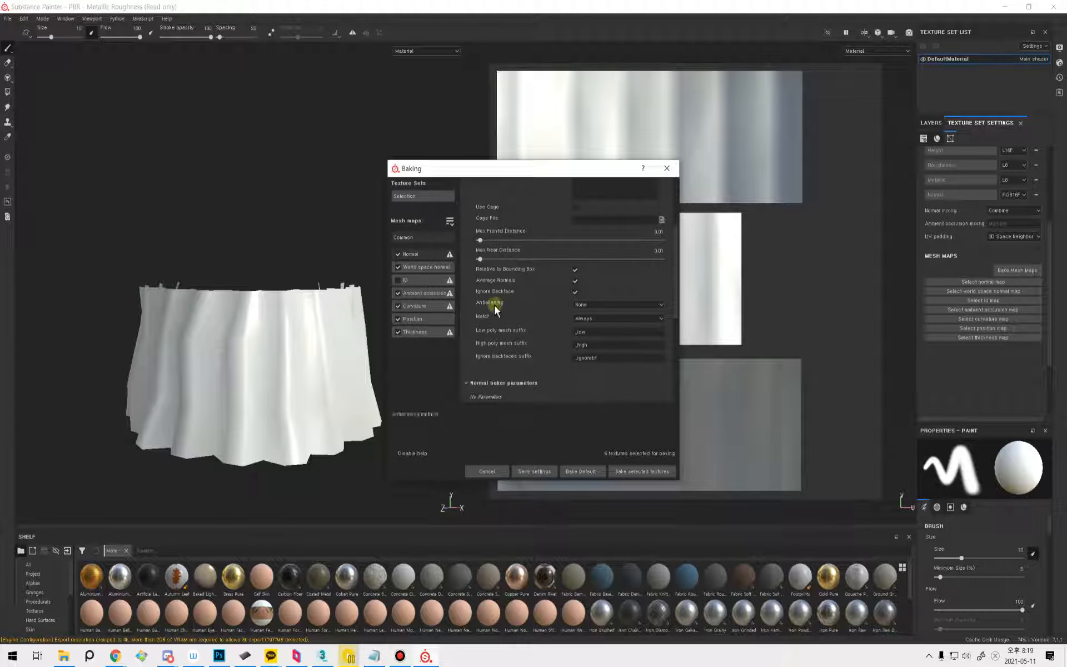
pyautogui.click(581, 471)
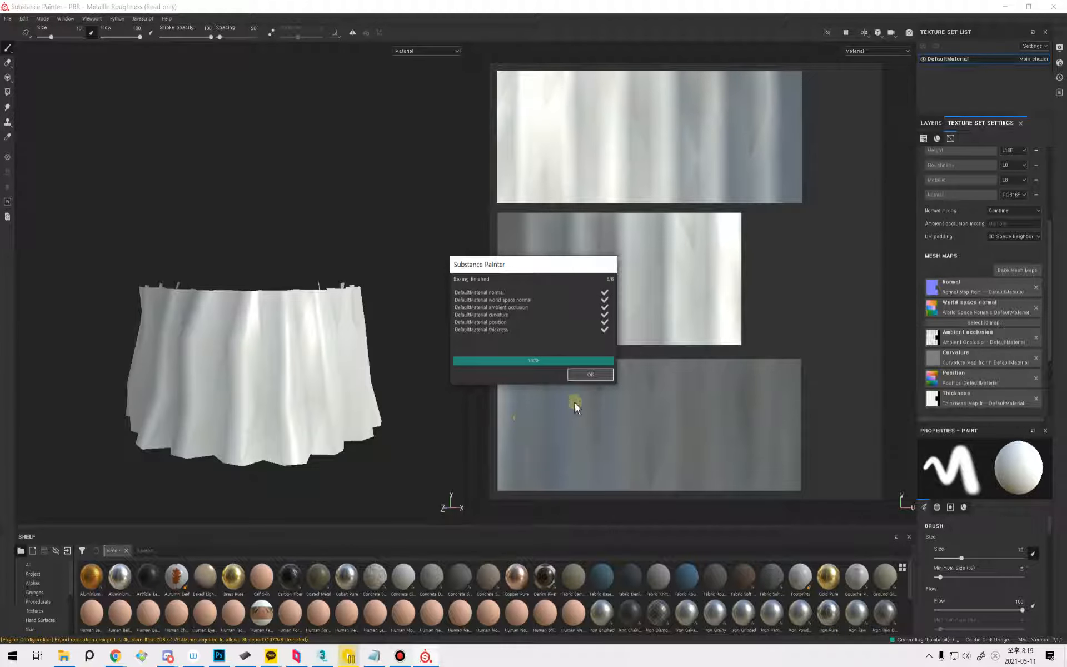
pyautogui.click(589, 375)
pyautogui.keyDown('alt'); pyautogui.moveTo(423, 355); pyautogui.dragTo(345, 363); pyautogui.keyUp('alt')
pyautogui.keyDown('alt'); pyautogui.moveTo(345, 363); pyautogui.dragTo(367, 410, button='right'); pyautogui.keyUp('alt')
pyautogui.keyDown('alt'); pyautogui.moveTo(366, 409); pyautogui.dragTo(350, 369, button='middle'); pyautogui.keyUp('alt')
pyautogui.moveTo(350, 369)
pyautogui.keyDown('alt'); pyautogui.mouseDown()
pyautogui.moveTo(371, 413)
pyautogui.moveTo(317, 388)
pyautogui.moveTo(350, 389)
pyautogui.mouseUp(); pyautogui.keyUp('alt')
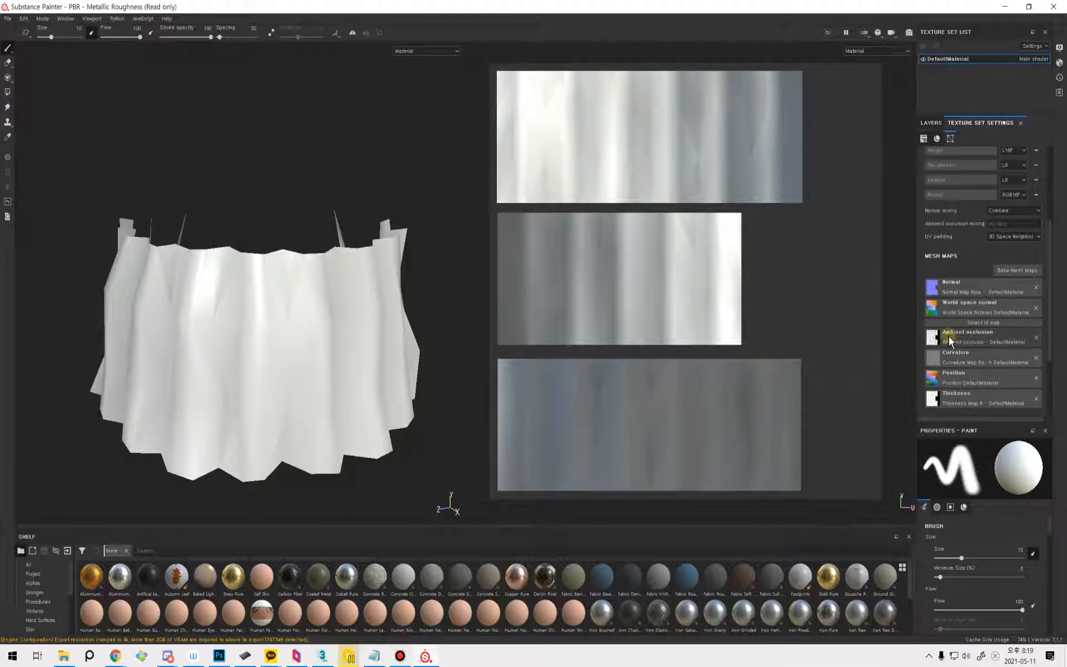
# Show the baked ambient occlusion map in both views and examine the shading in the band's folds.
pyautogui.click(431, 51)
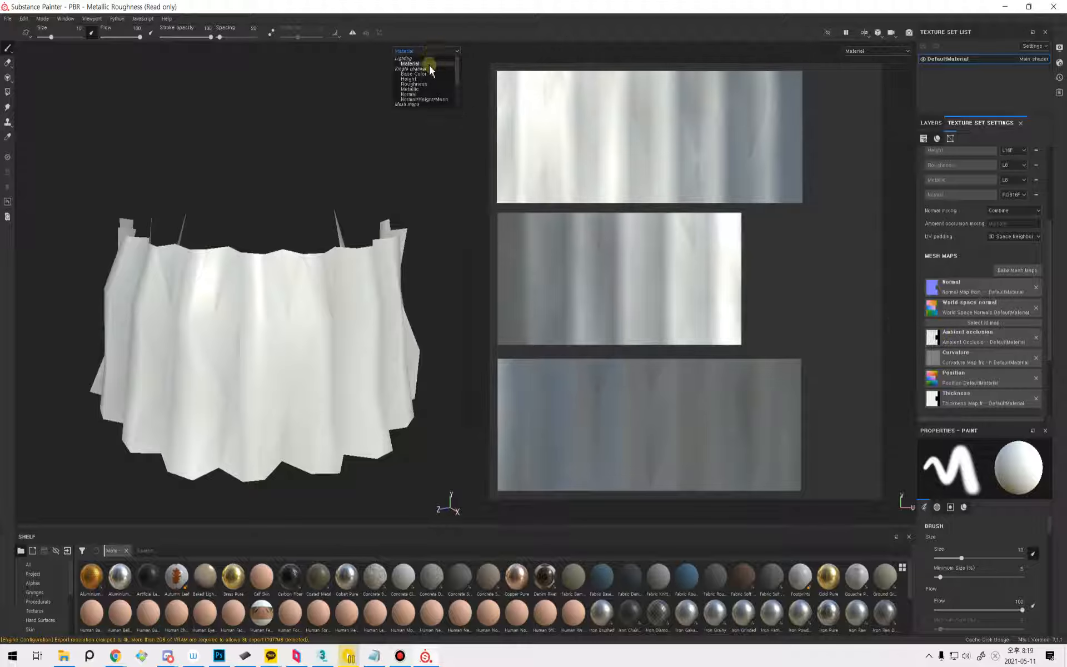
pyautogui.scroll(-2, 425, 97)
pyautogui.click(417, 92)
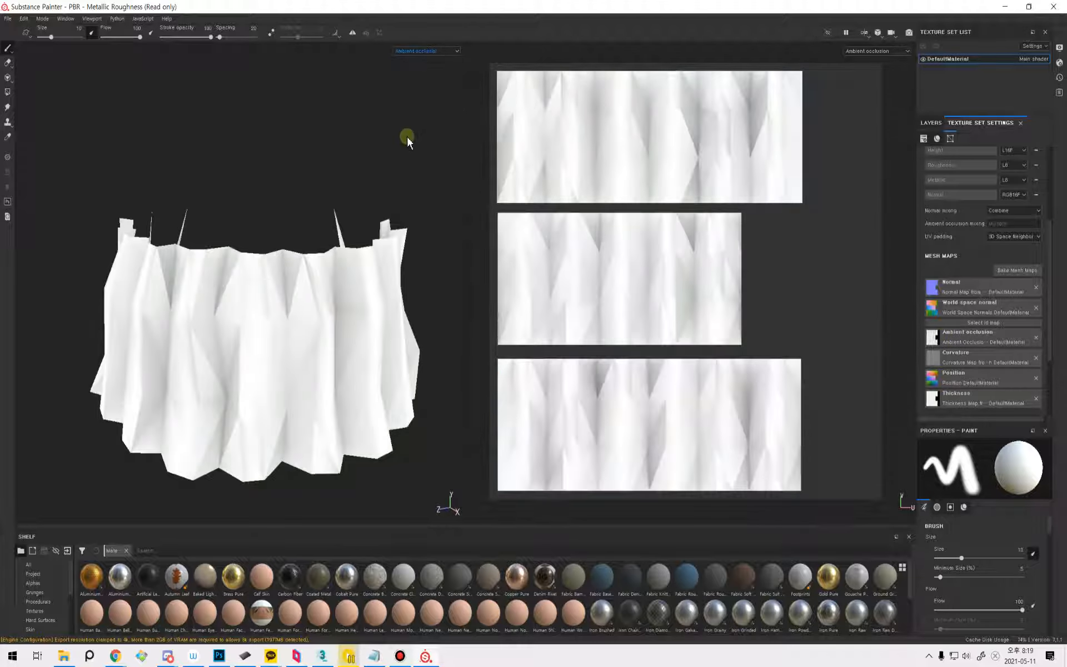
pyautogui.keyDown('alt'); pyautogui.moveTo(354, 335); pyautogui.dragTo(300, 376); pyautogui.keyUp('alt')
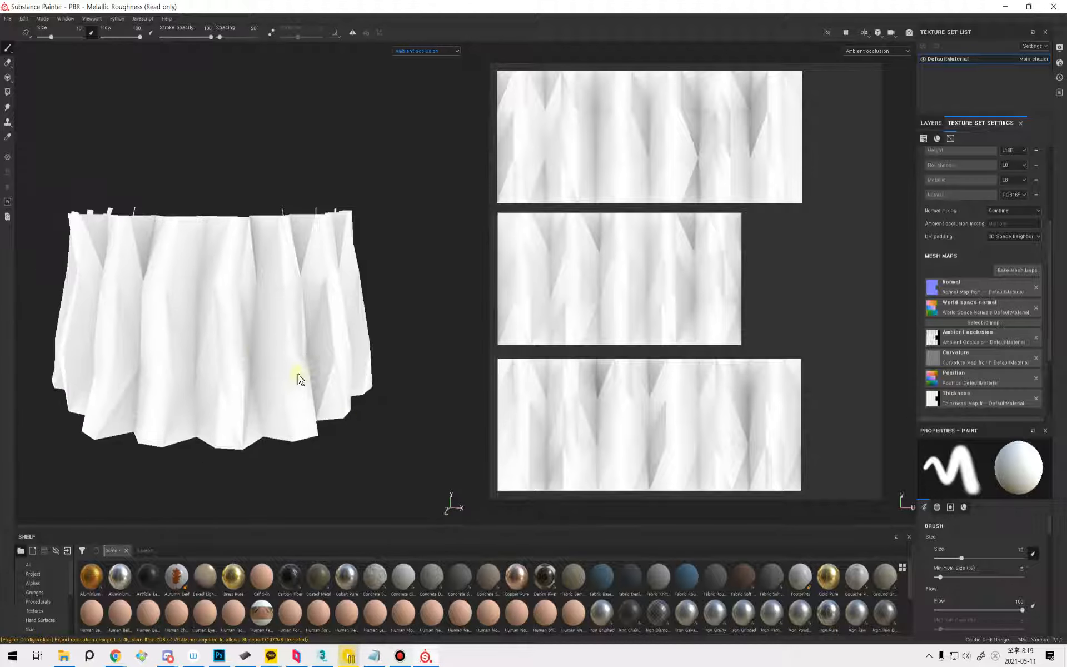
# Switch to 3ds Max, add an Edit Normals modifier to the band and unify all its normals.
pyautogui.click(315, 656)
pyautogui.scroll(-3, 533, 408)
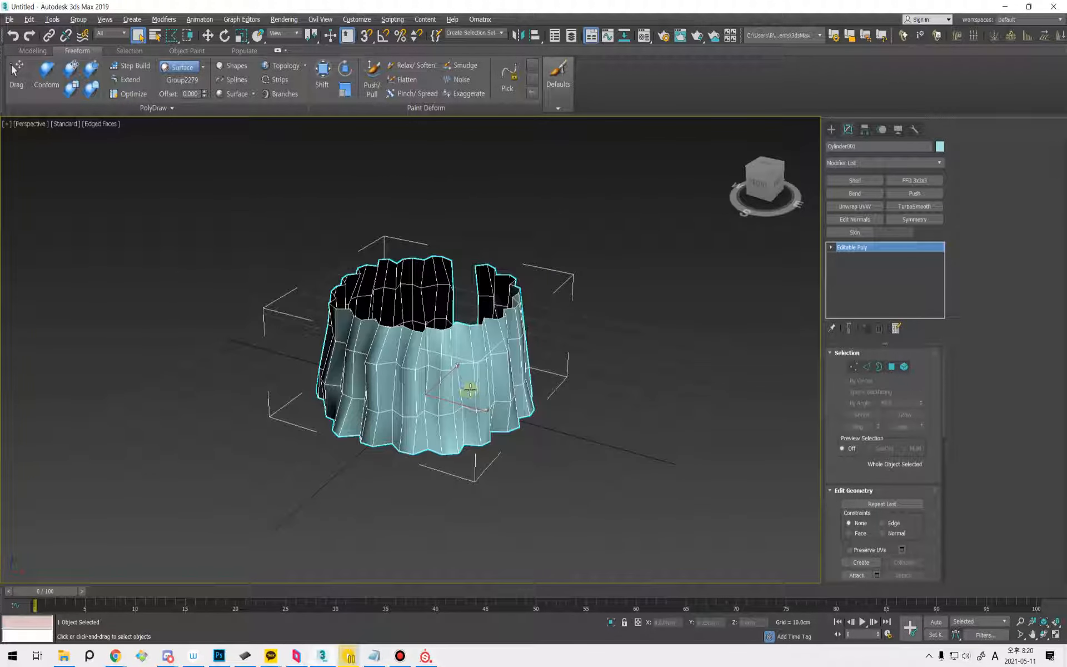
pyautogui.click(885, 162)
pyautogui.press('e')
pyautogui.click(864, 184)
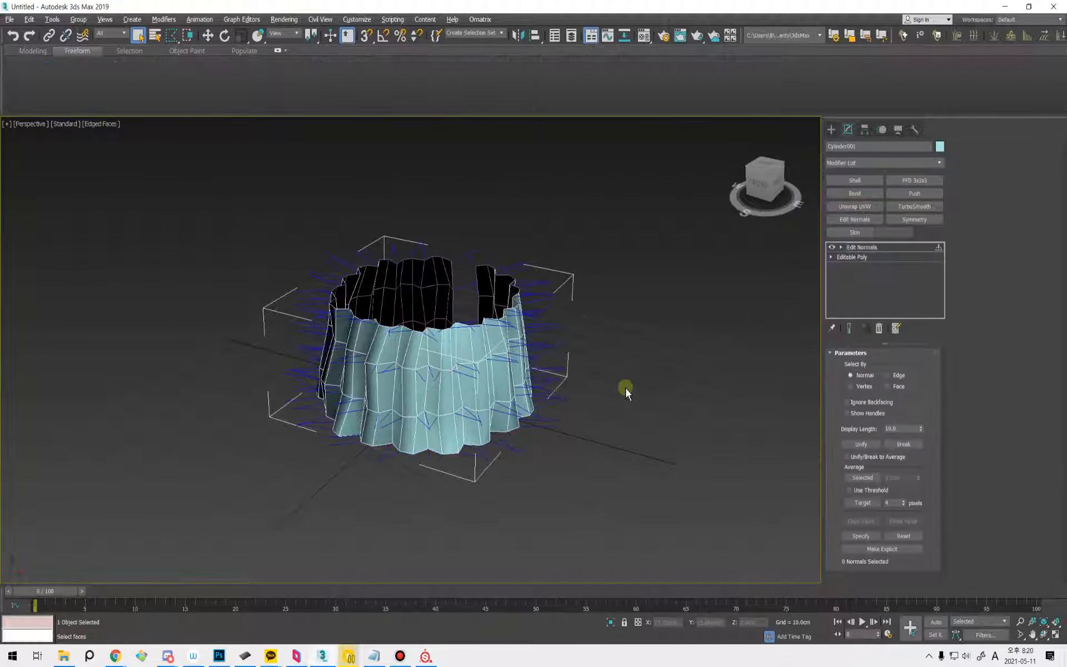
pyautogui.click(862, 446)
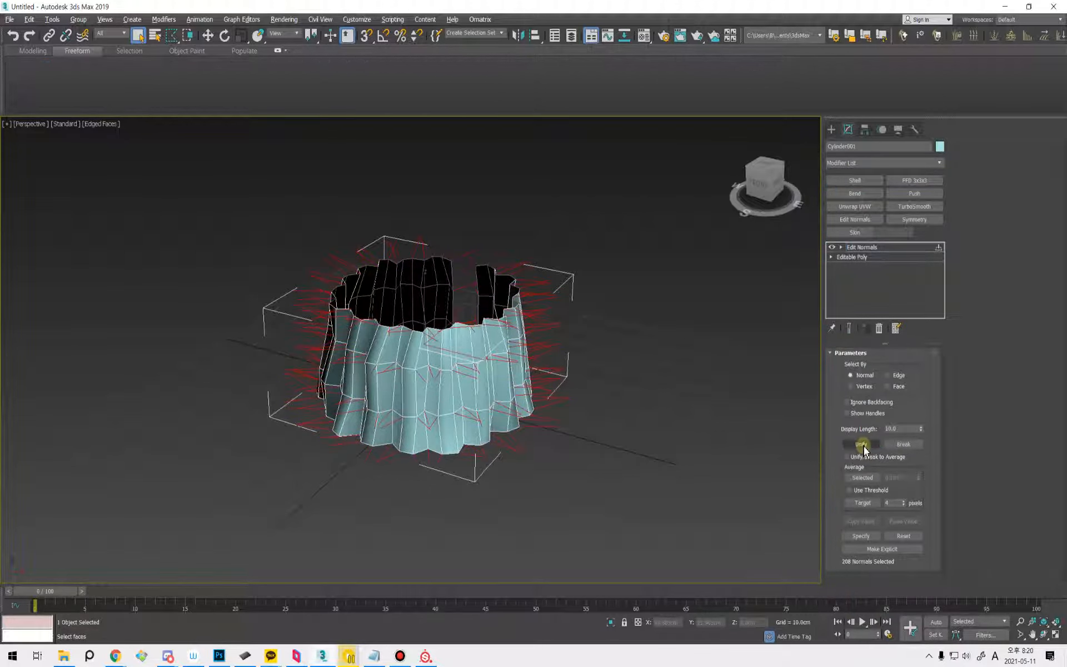
# Collapse the band with its unified normals into an Editable Poly.
pyautogui.keyDown('alt'); pyautogui.moveTo(514, 424); pyautogui.dragTo(500, 417, button='middle'); pyautogui.keyUp('alt')
pyautogui.rightClick(479, 392)
pyautogui.moveTo(548, 522)
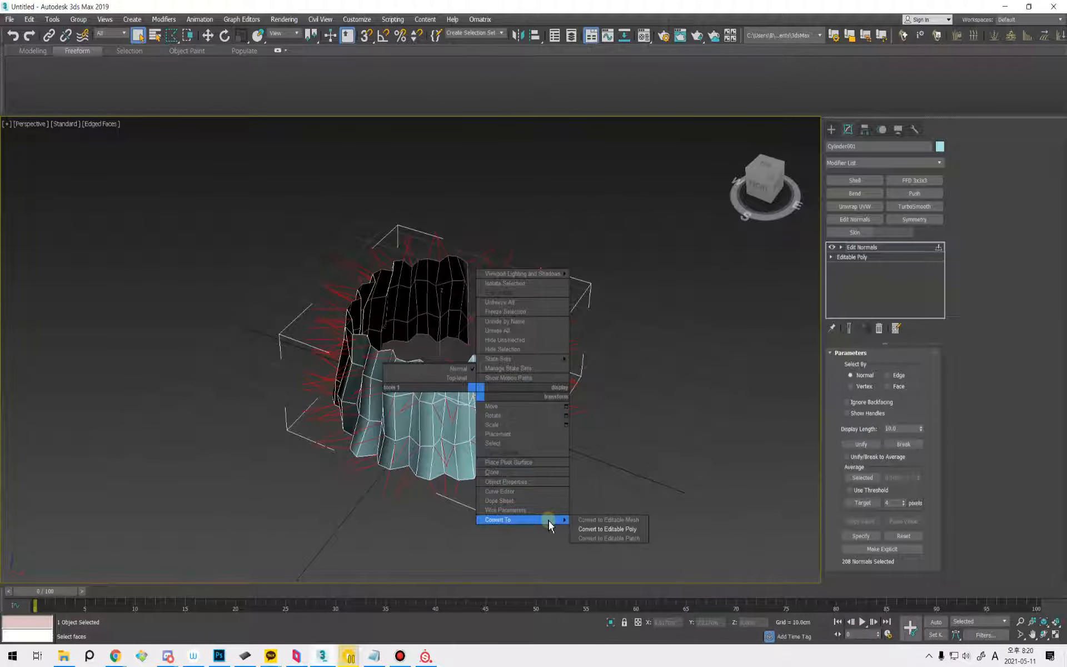
pyautogui.click(606, 529)
# Export the selected band in OBJ format as Fabric into the 210511_Fabric folder, using the default export options.
pyautogui.moveTo(459, 429)
pyautogui.keyDown('alt'); pyautogui.mouseDown(button='middle')
pyautogui.moveTo(460, 403)
pyautogui.moveTo(461, 427)
pyautogui.mouseUp(button='middle'); pyautogui.keyUp('alt')
pyautogui.click(17, 22)
pyautogui.moveTo(38, 177)
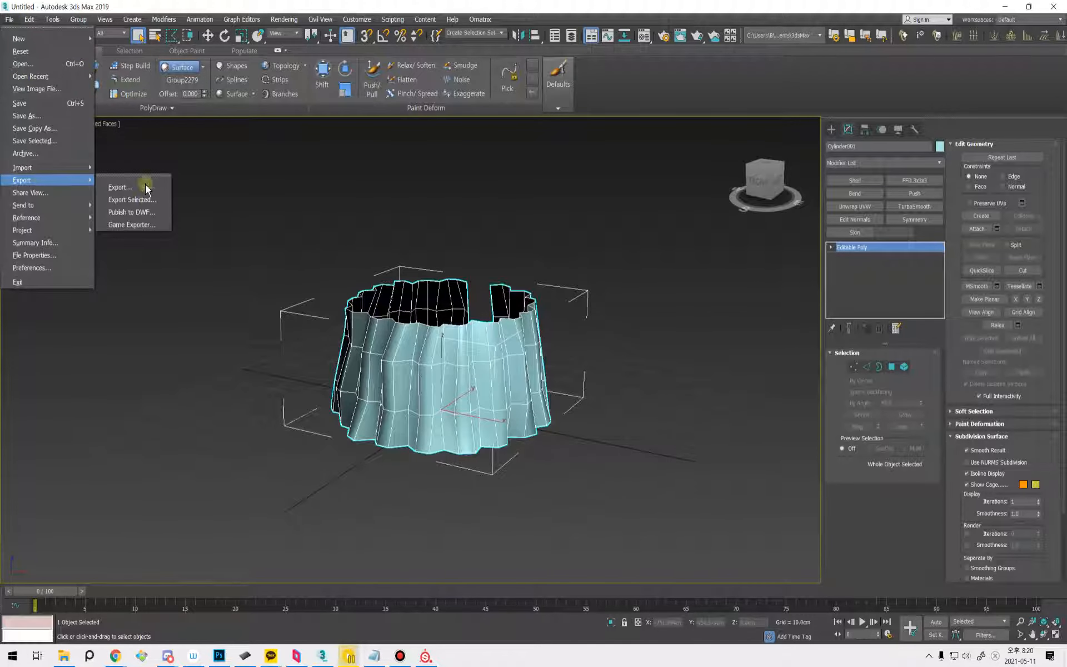
pyautogui.click(148, 196)
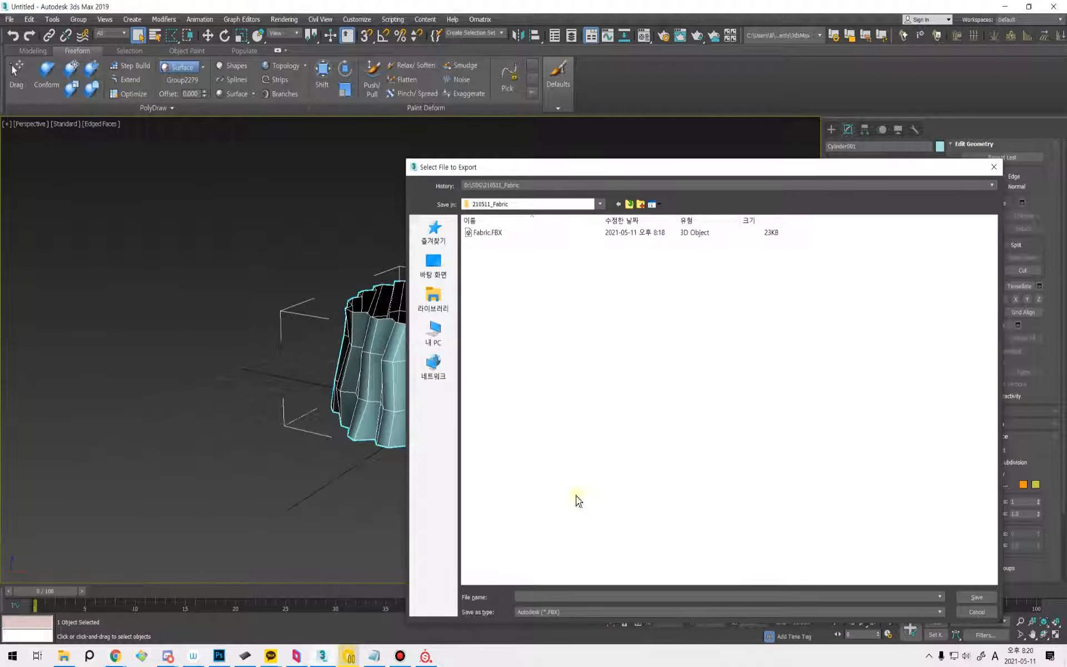
pyautogui.click(551, 611)
pyautogui.click(576, 562)
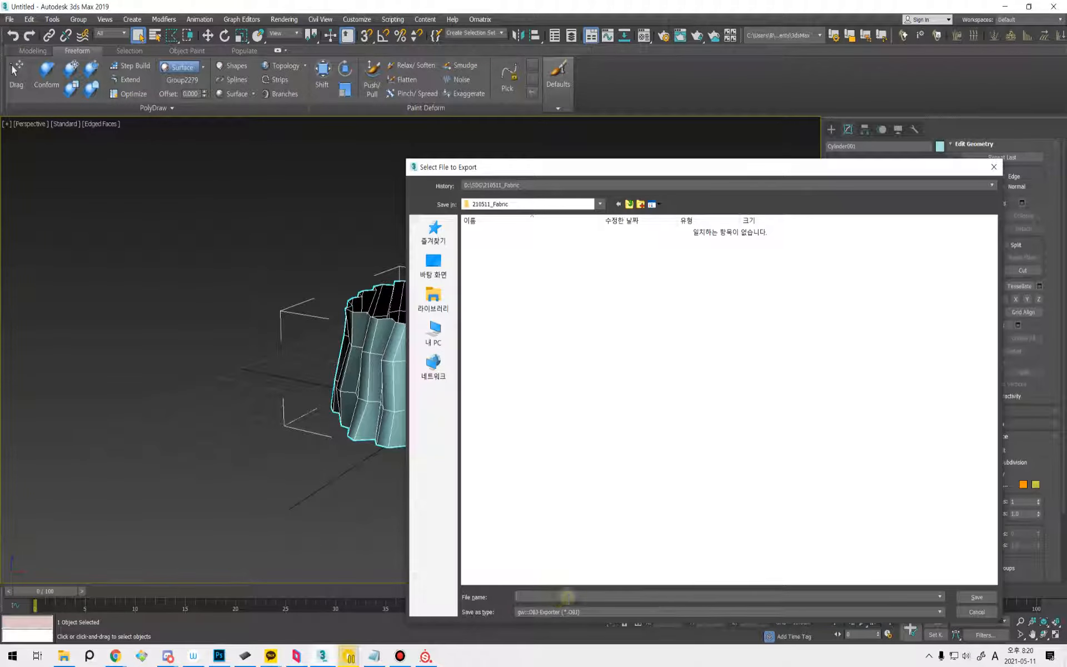
pyautogui.write('Fabi')
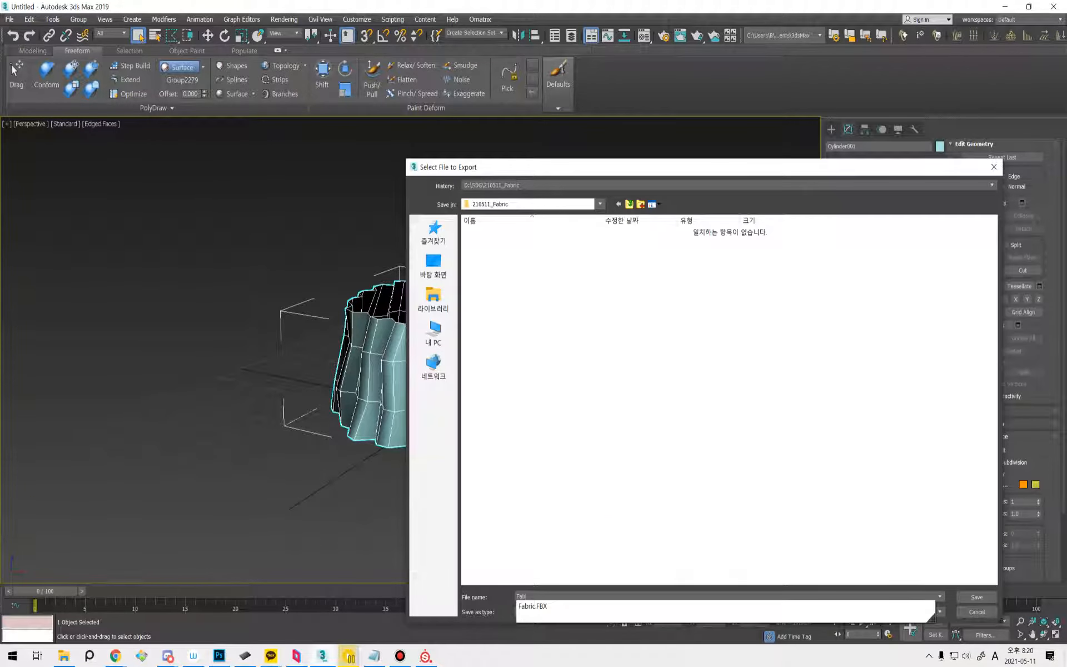
pyautogui.press('Return')
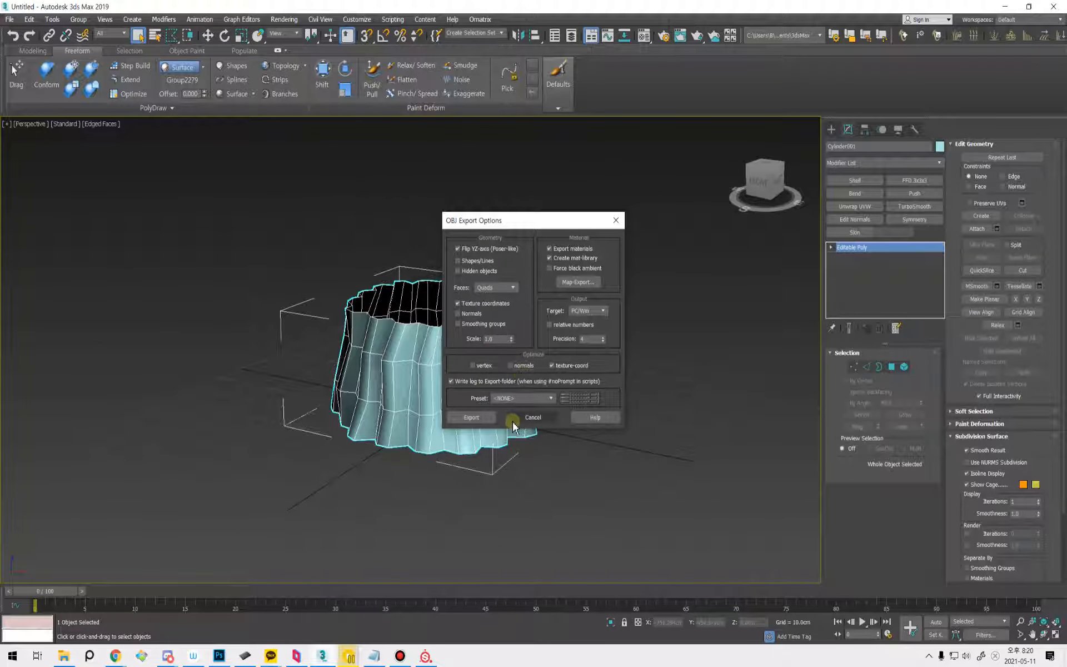
pyautogui.click(475, 417)
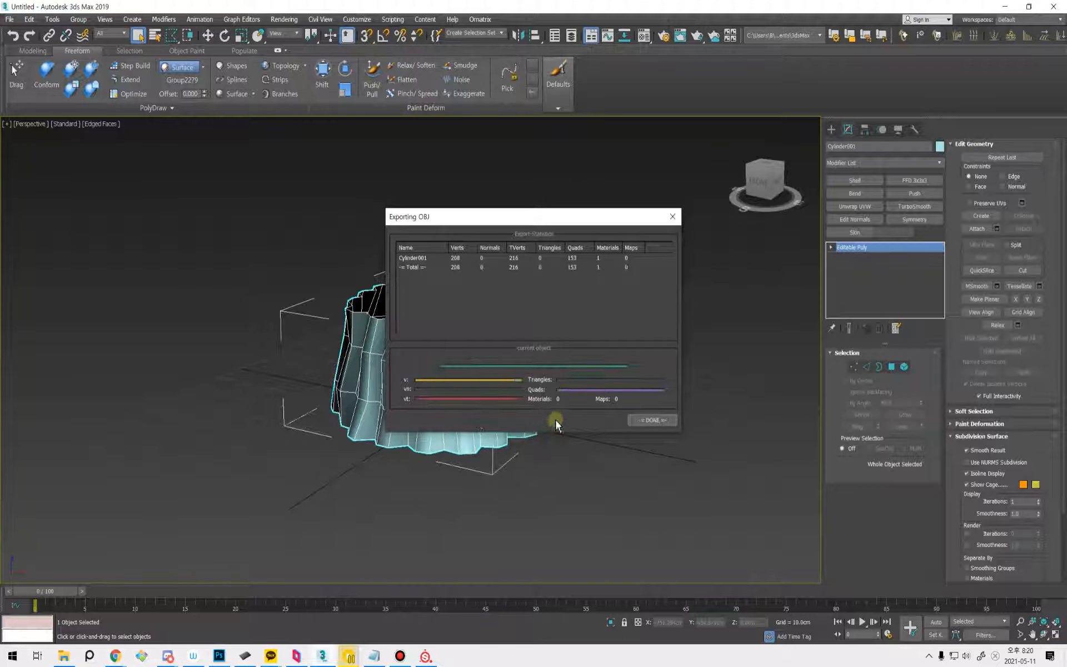
pyautogui.click(649, 420)
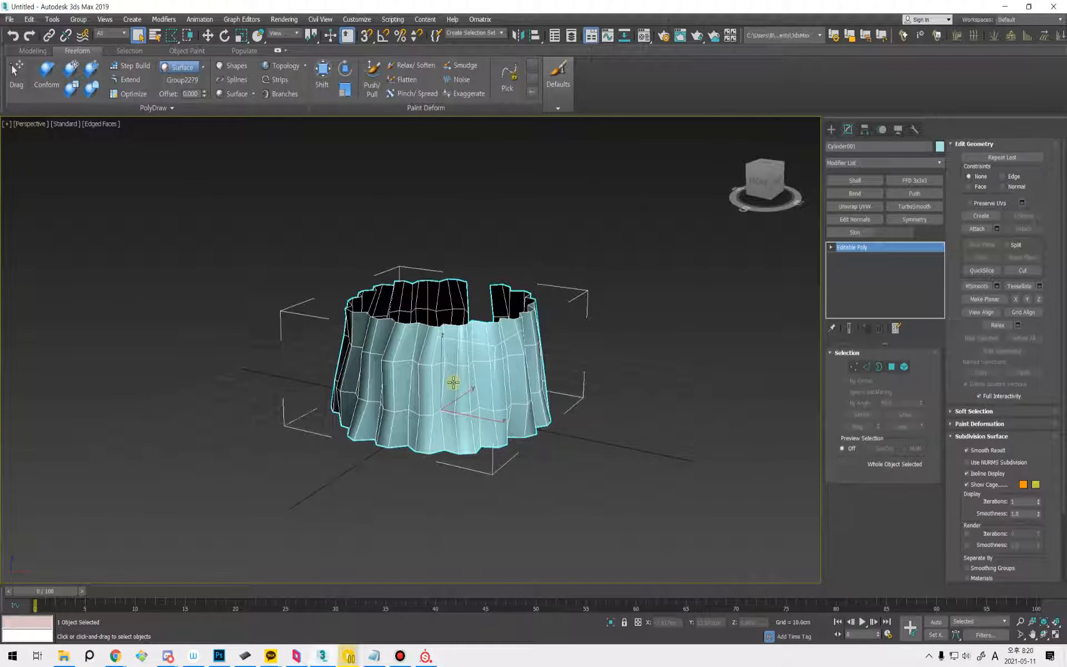
# Delete the band from the scene and import Fabric.obj from the 210511_Fabric folder in its place.
pyautogui.press('Delete')
pyautogui.click(15, 23)
pyautogui.moveTo(23, 168)
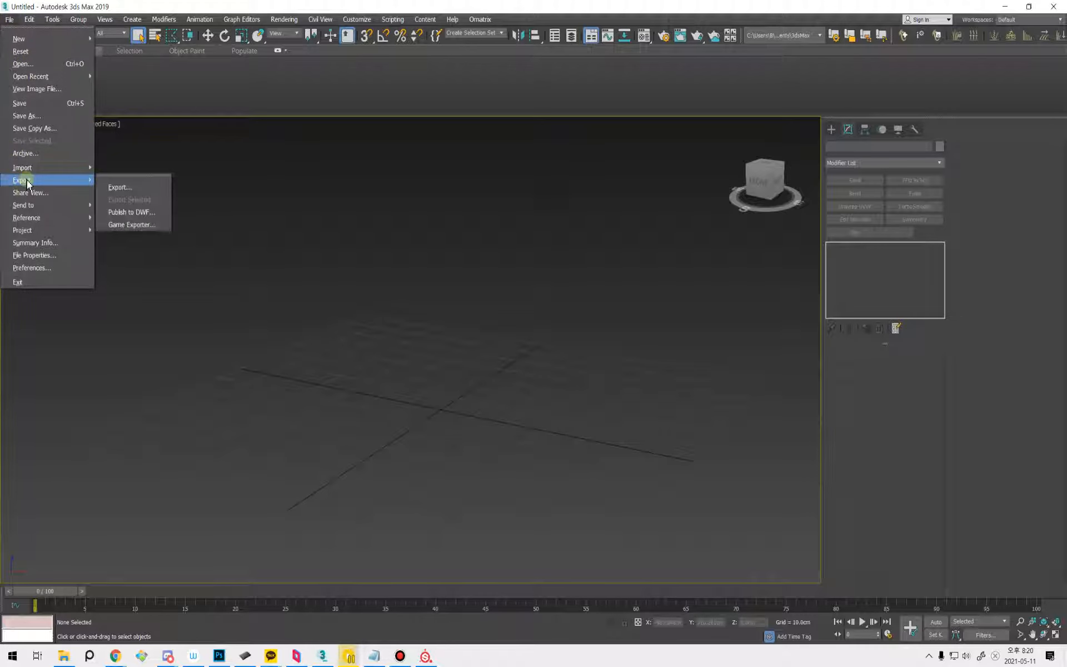
pyautogui.click(117, 175)
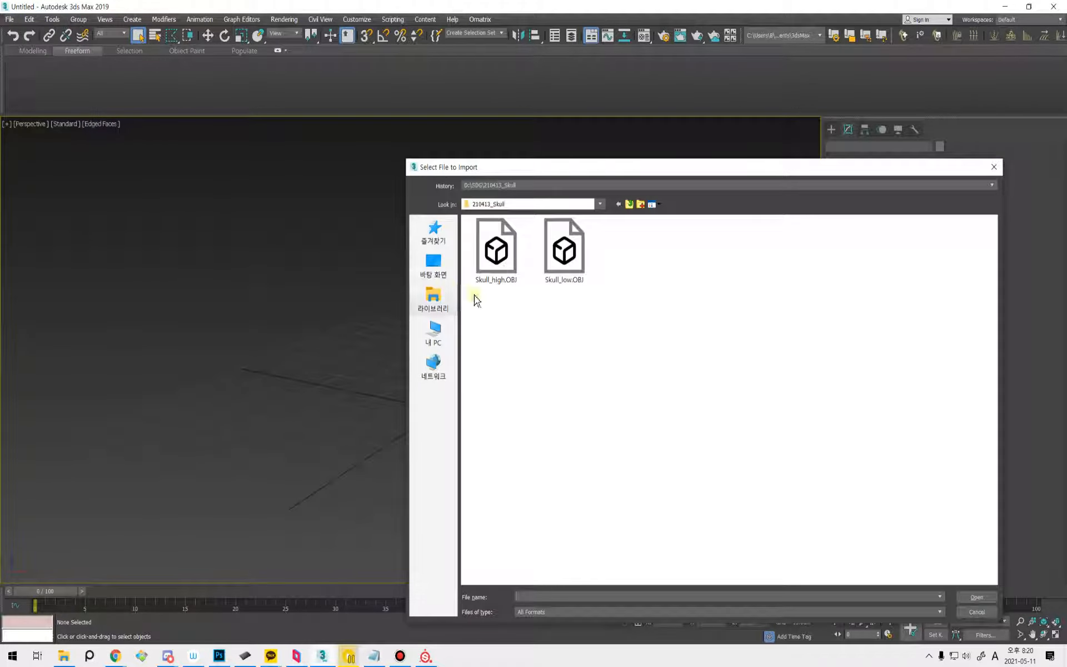
pyautogui.click(600, 204)
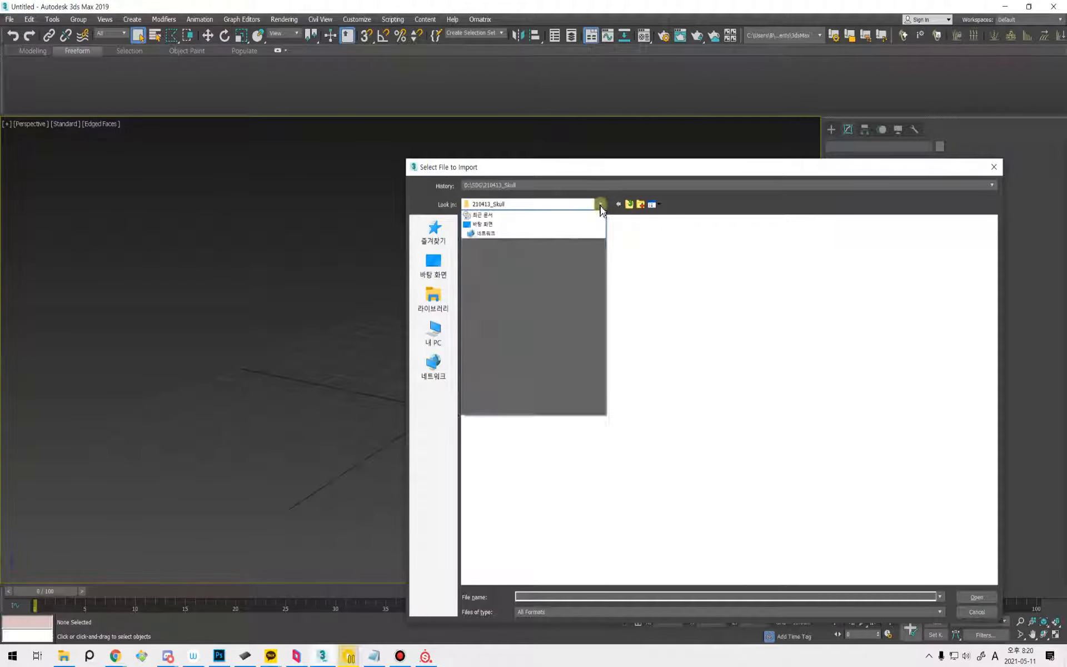
pyautogui.click(490, 382)
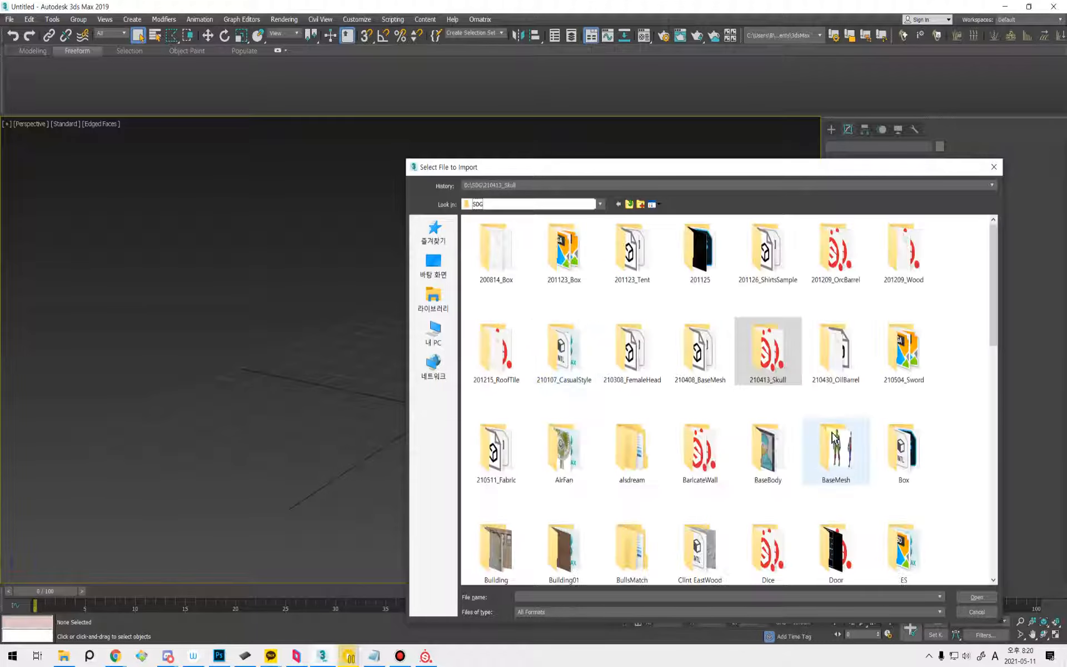
pyautogui.doubleClick(486, 447)
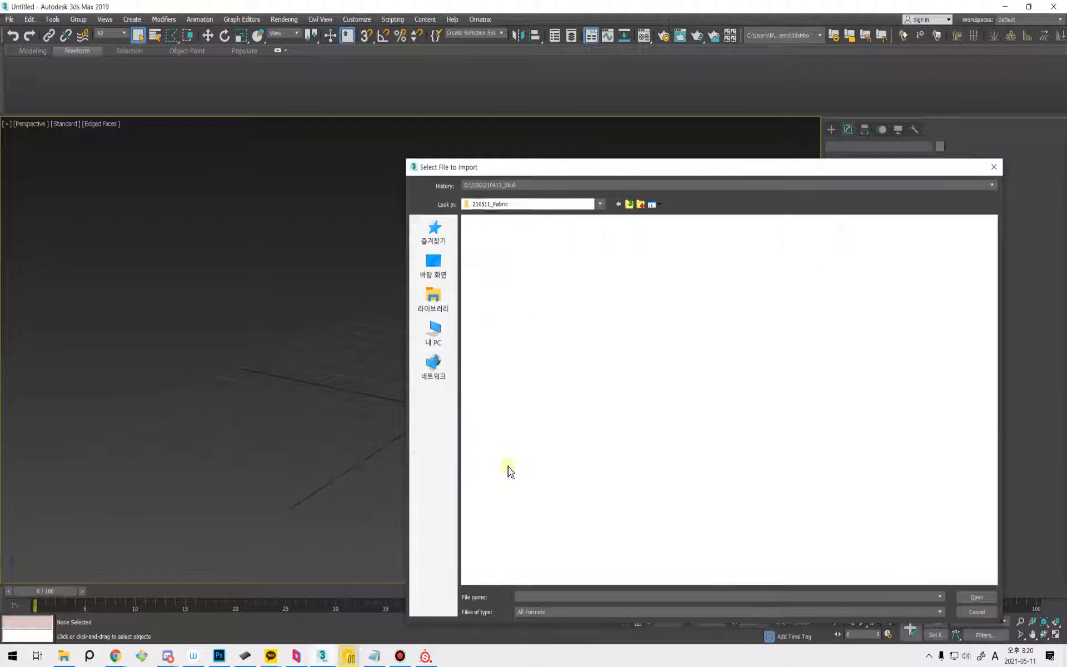
pyautogui.click(564, 267)
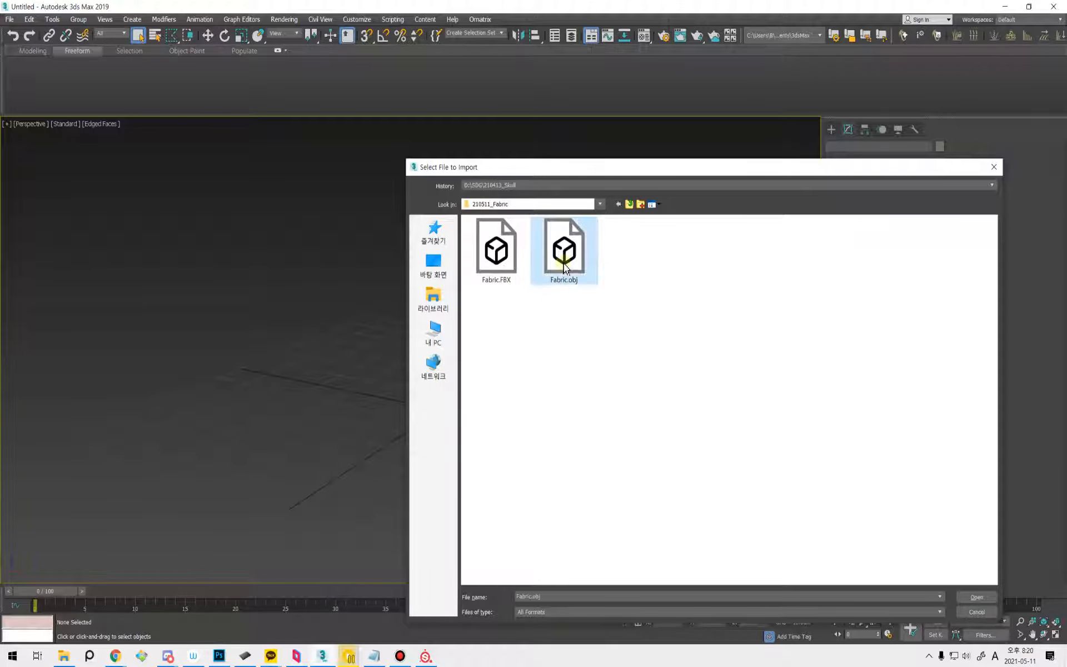
pyautogui.click(976, 596)
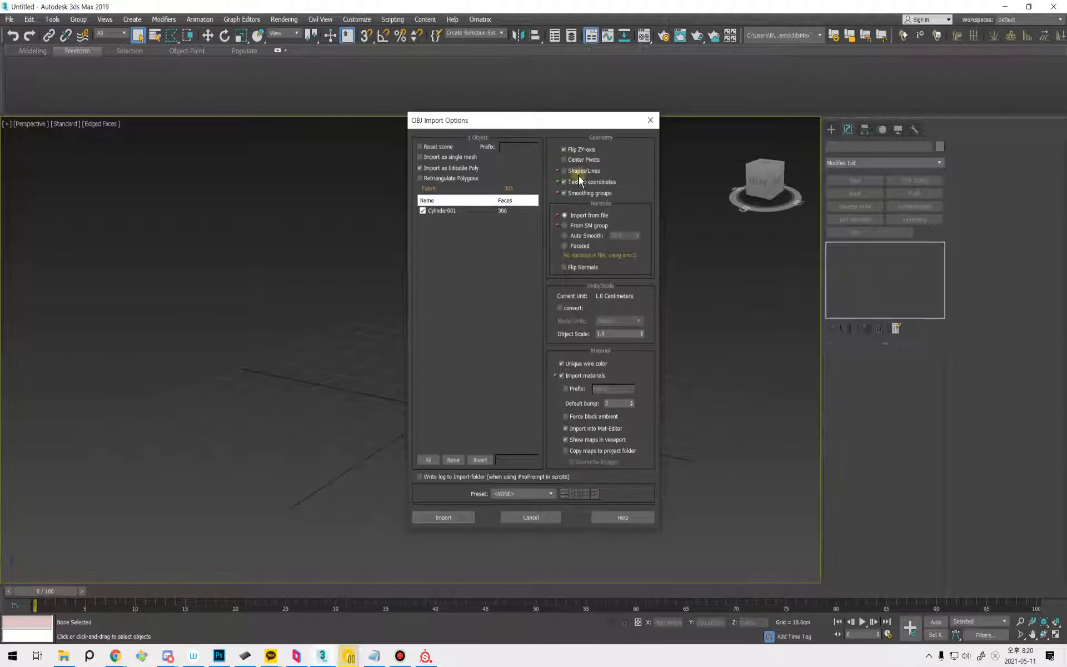
pyautogui.click(472, 514)
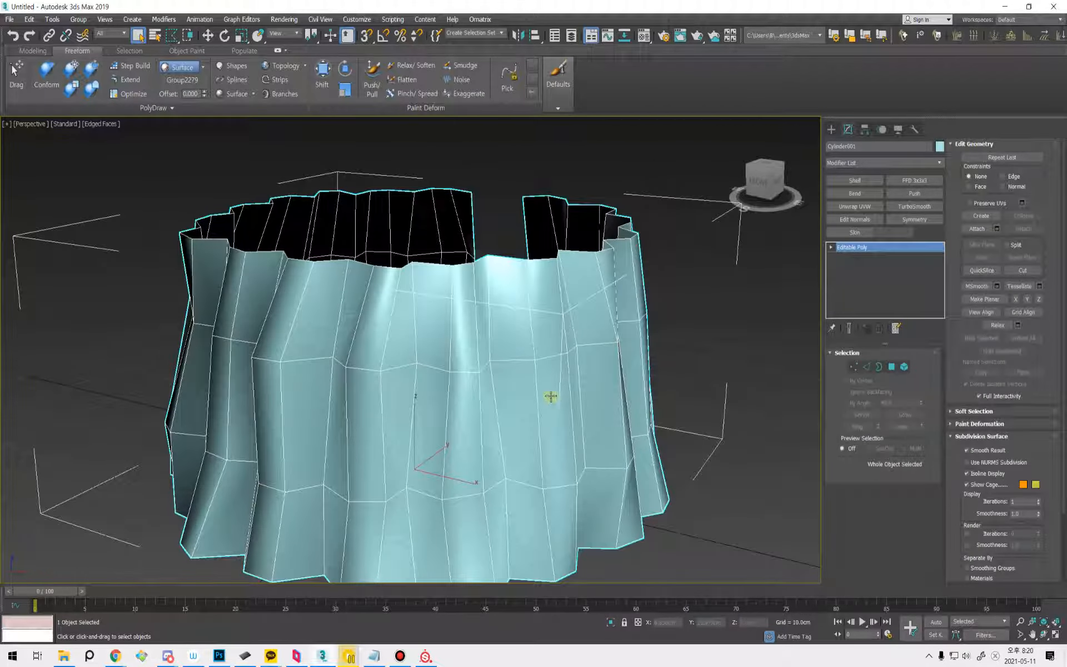
# Rename the imported band object to Fabric.
pyautogui.moveTo(553, 403); pyautogui.dragTo(526, 360, button='middle')
pyautogui.scroll(-4, 526, 360)
pyautogui.click(866, 146)
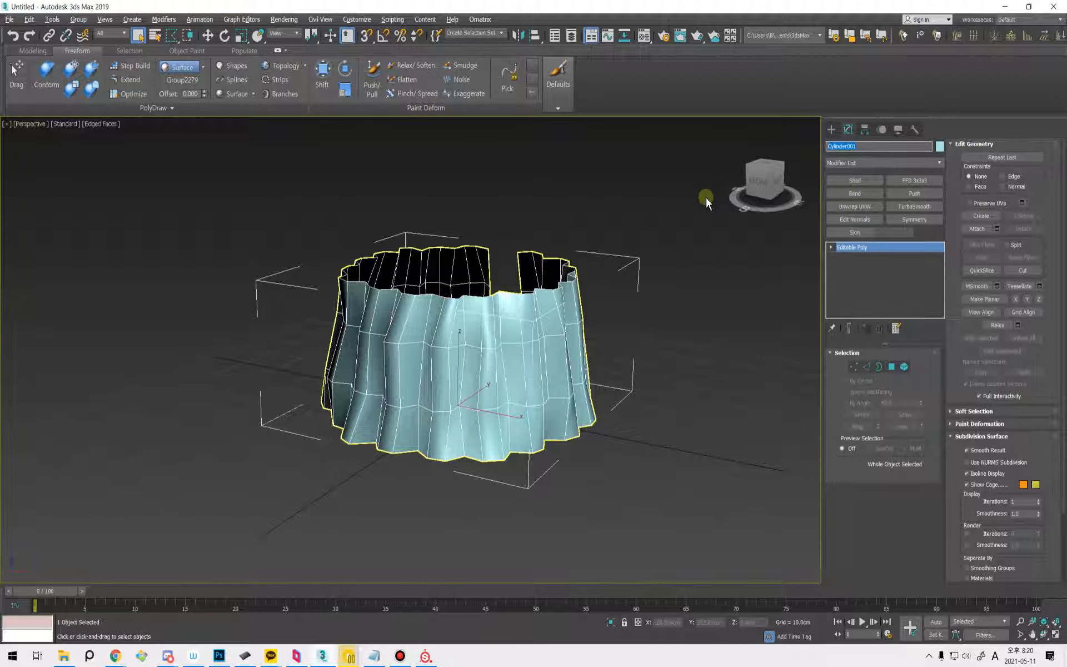
pyautogui.write('Fabric')
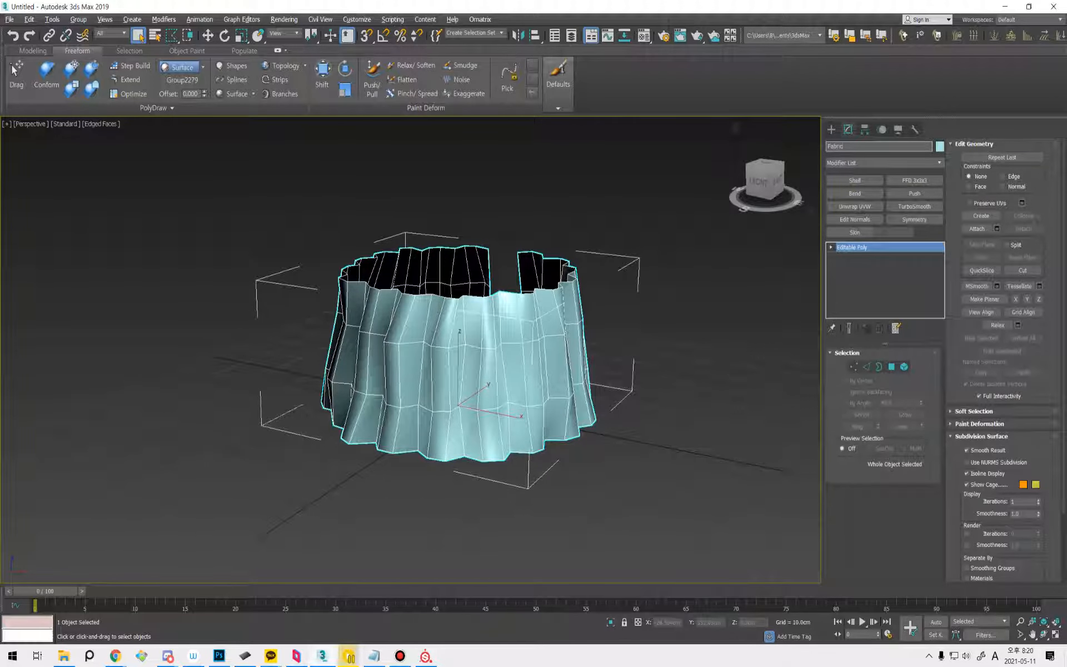
# Assign an unused default material to the band and name that material Fabric.
pyautogui.moveTo(654, 422); pyautogui.dragTo(581, 436, button='middle')
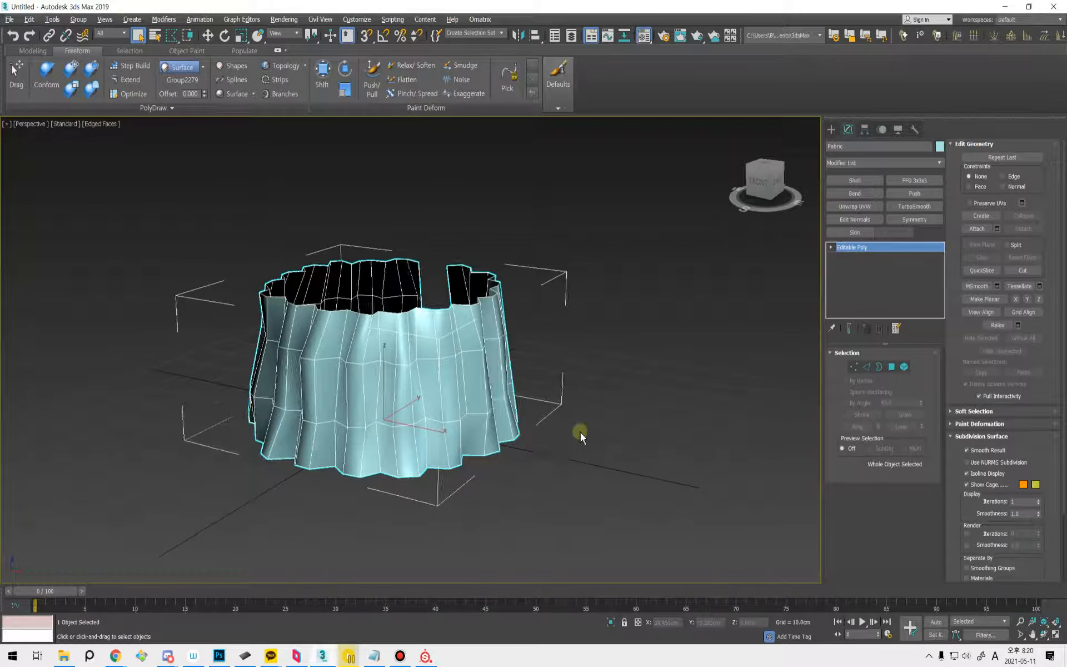
pyautogui.press('m')
pyautogui.click(652, 295)
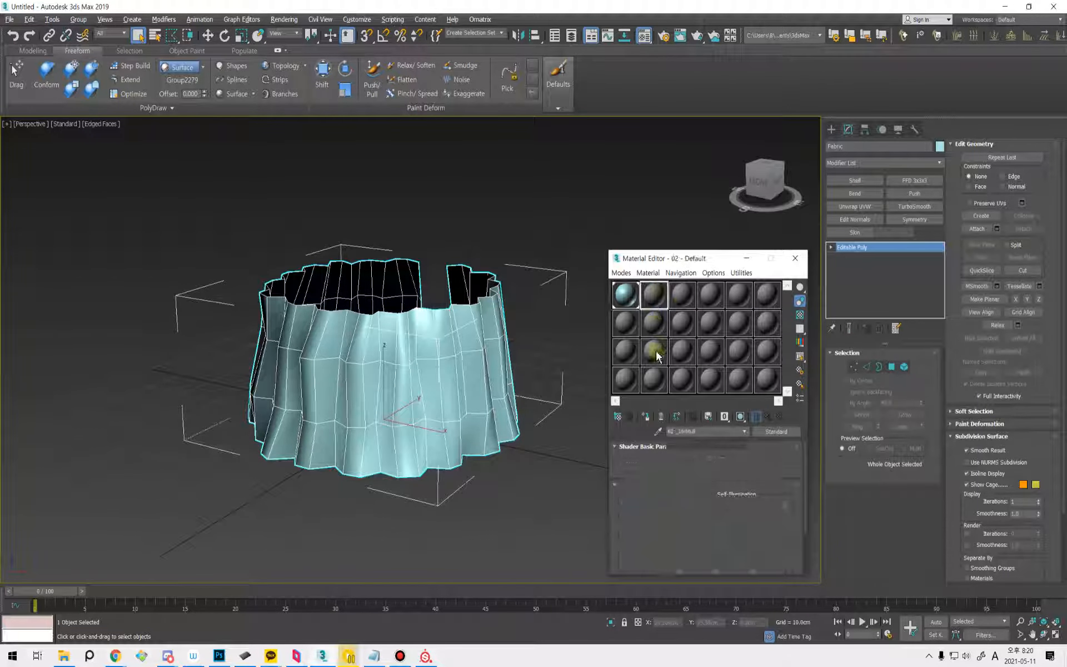
pyautogui.click(645, 416)
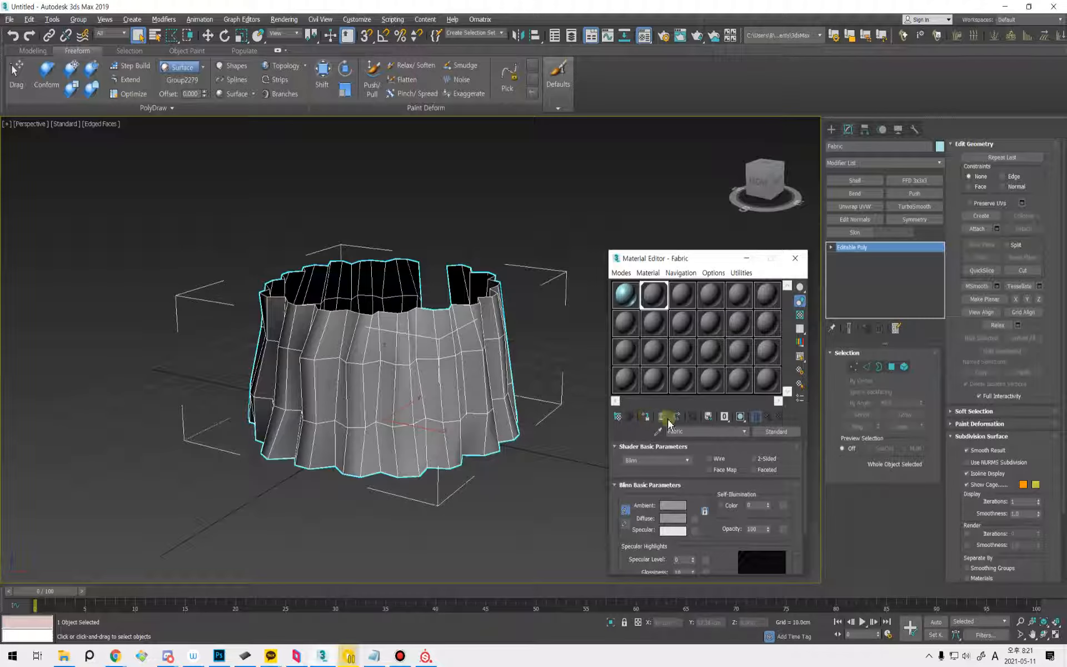
pyautogui.click(795, 258)
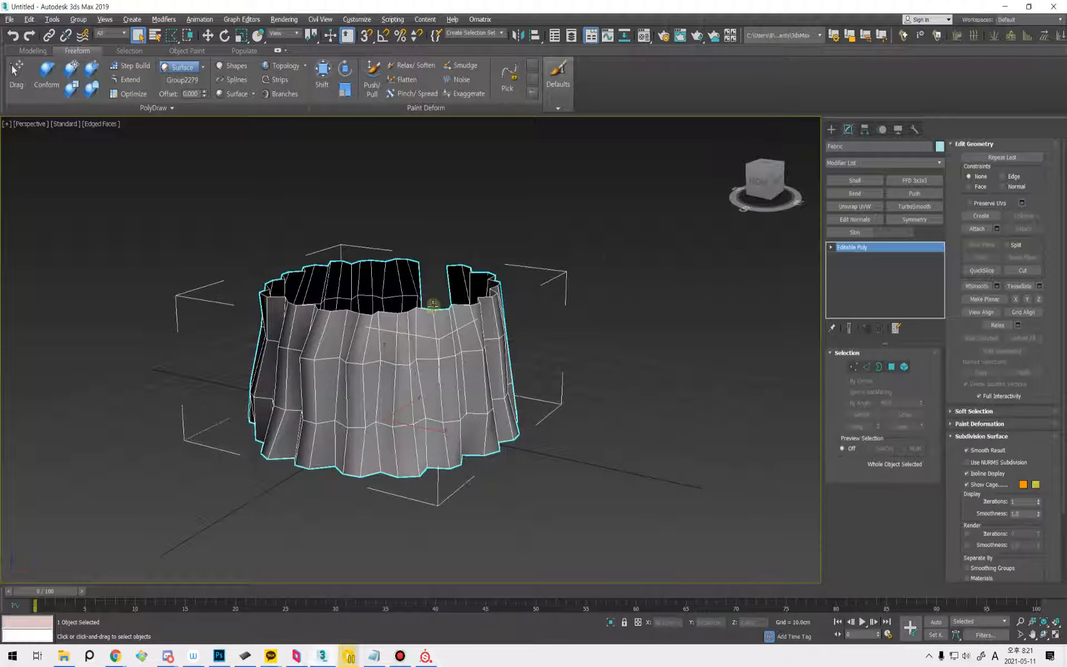
# Set the selected band to export in OBJ format, overwriting the existing Fabric.obj in 210511_Fabric.
pyautogui.click(9, 19)
pyautogui.moveTo(62, 179)
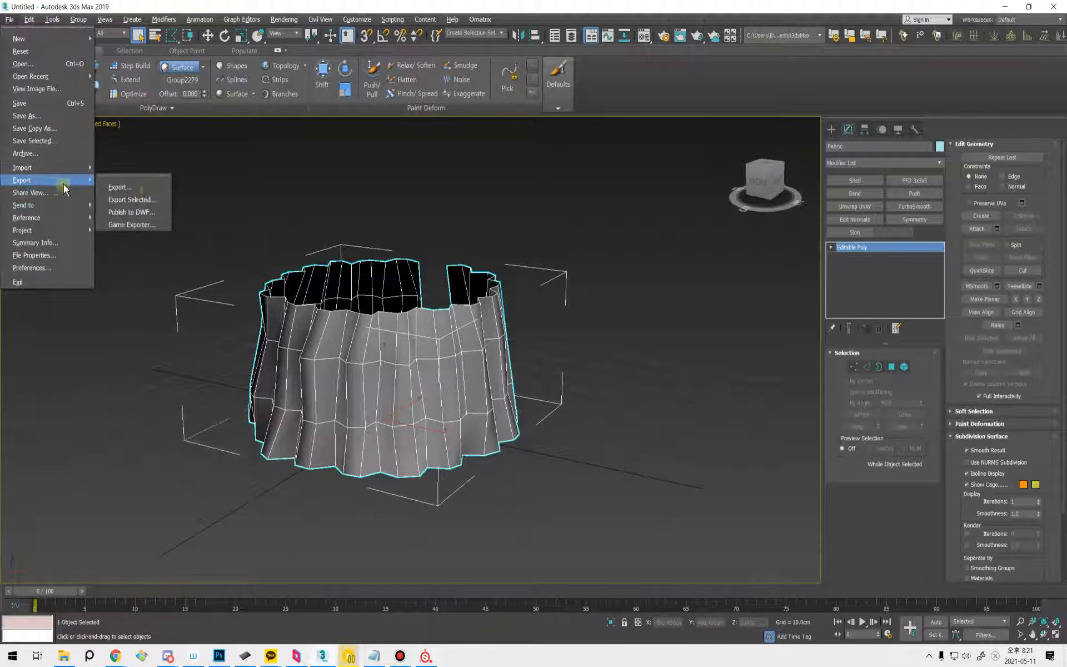
pyautogui.click(137, 202)
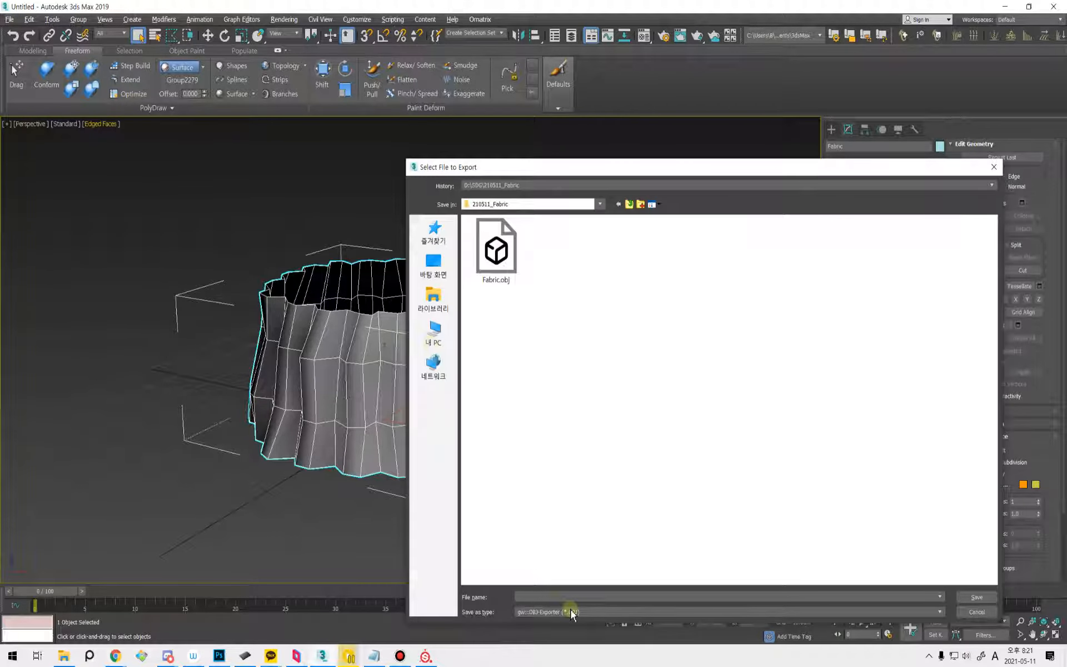
pyautogui.click(496, 250)
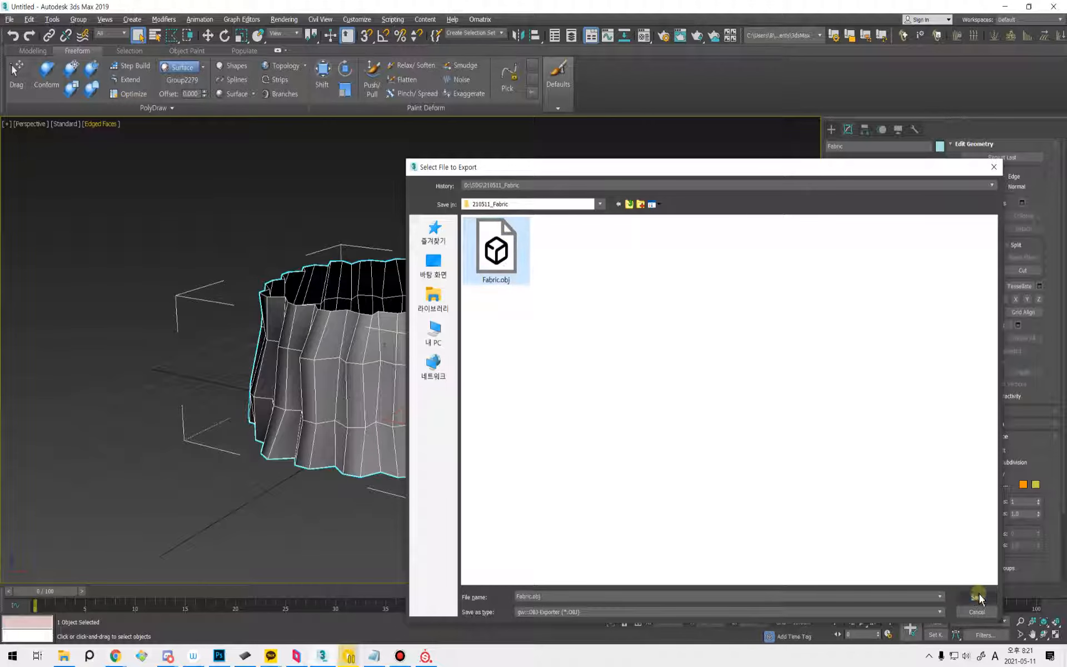
pyautogui.click(979, 594)
pyautogui.click(568, 372)
# Export the OBJ with normals, smoothing groups, and vertex and normals optimization enabled, and switch back to Substance Painter.
pyautogui.click(476, 325)
pyautogui.click(472, 314)
pyautogui.click(479, 365)
pyautogui.click(515, 365)
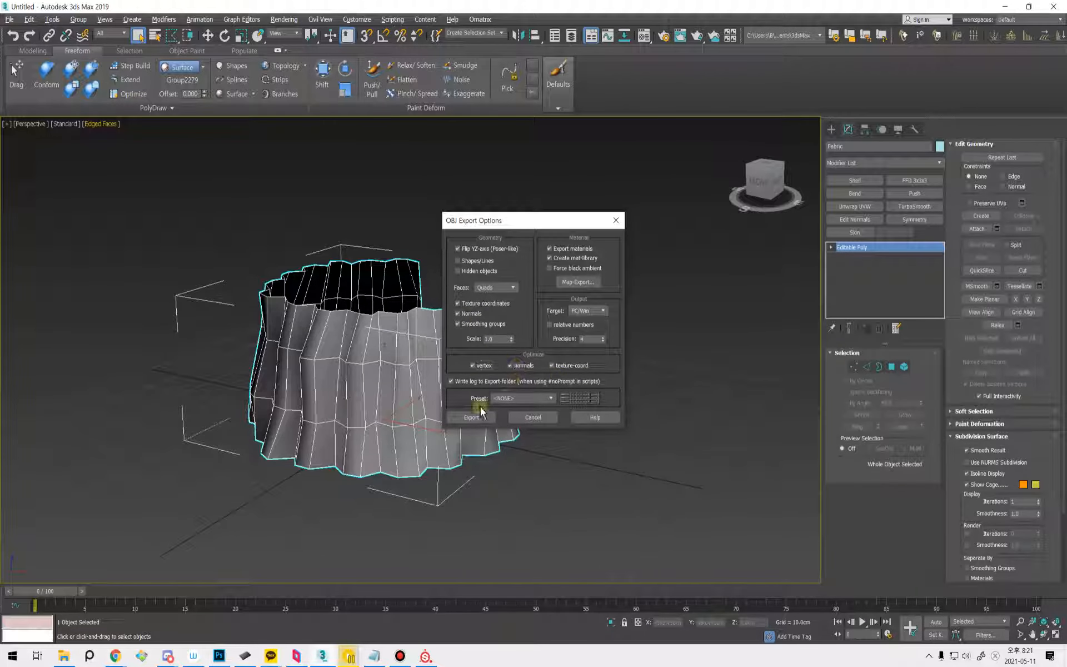
pyautogui.click(481, 411)
pyautogui.click(655, 420)
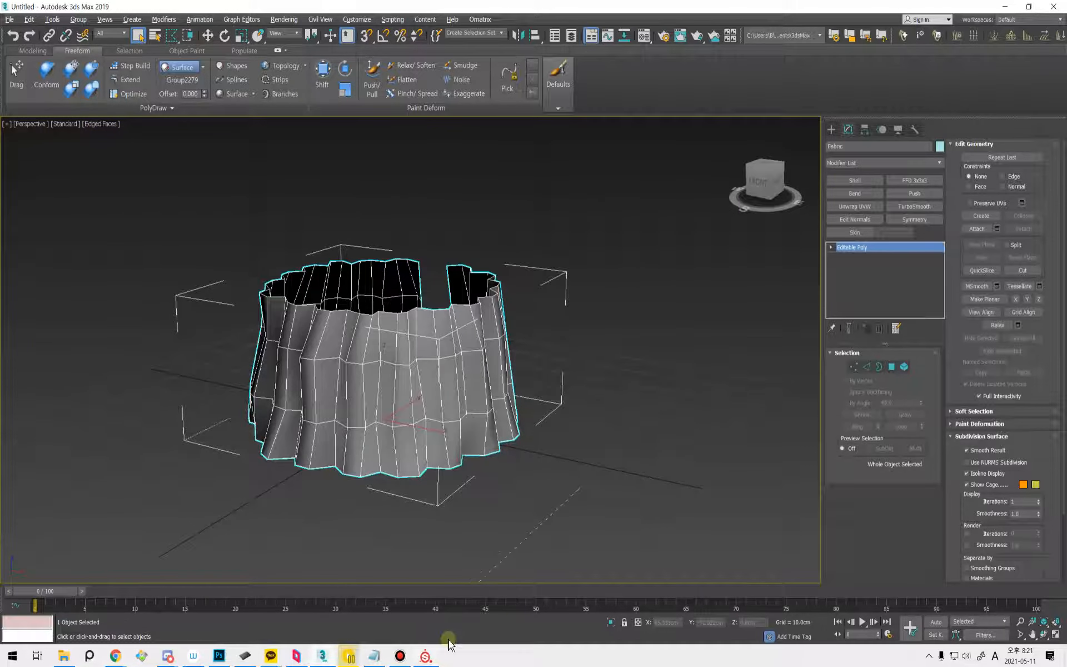
pyautogui.click(550, 487)
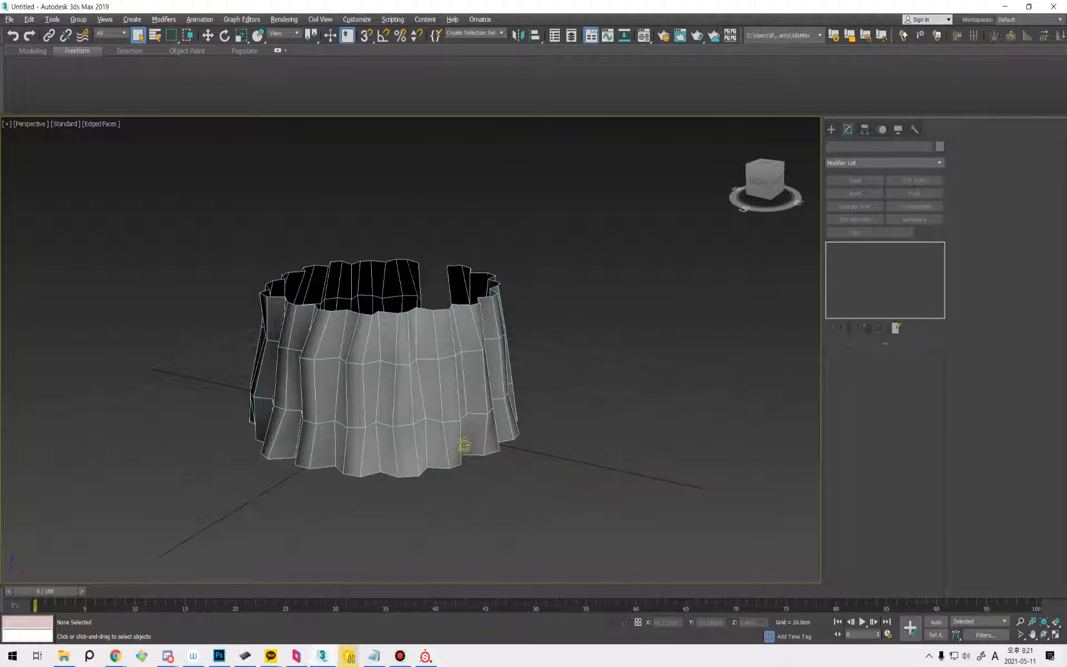
pyautogui.click(427, 655)
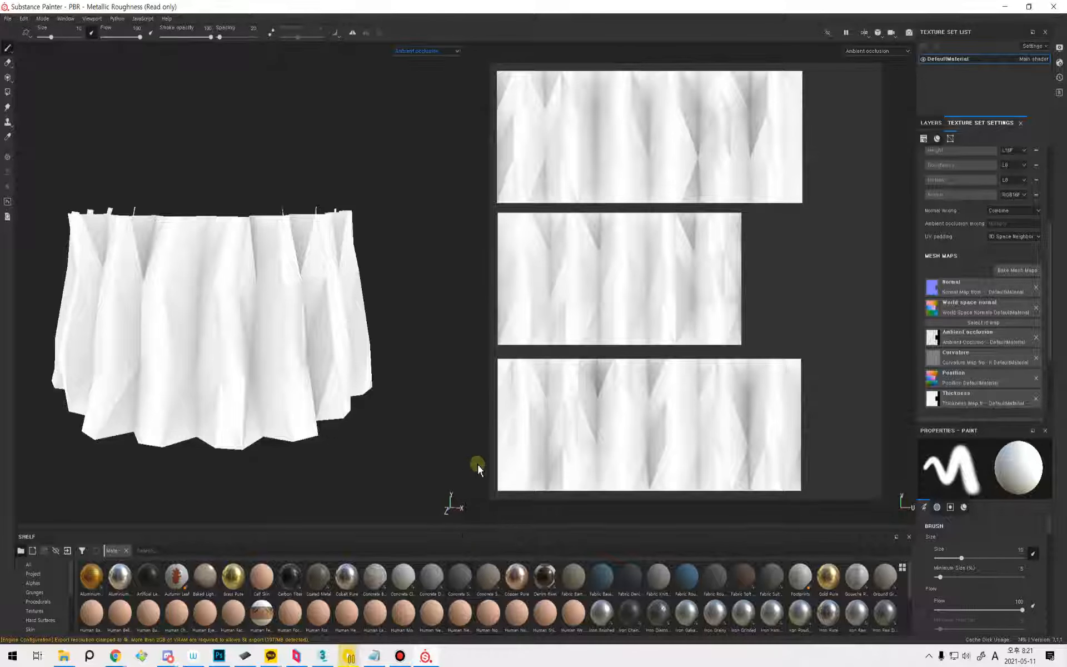
# Create a new project from Fabric.obj in 210511_Fabric, discarding the unsaved changes of the current project.
pyautogui.click(11, 20)
pyautogui.click(16, 28)
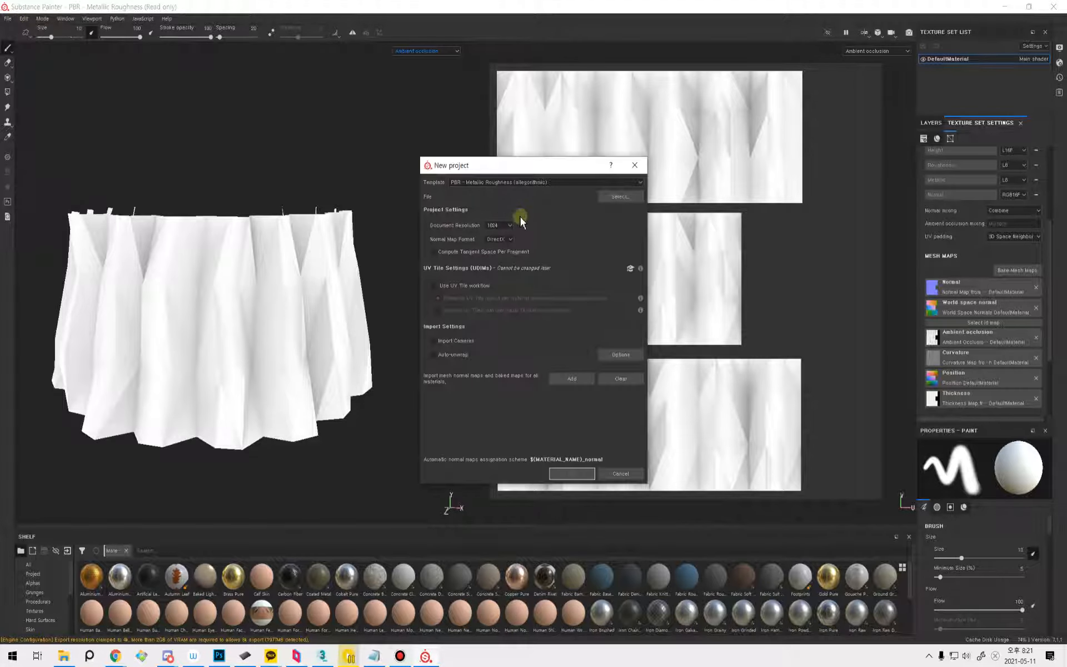
pyautogui.click(625, 199)
pyautogui.click(667, 231)
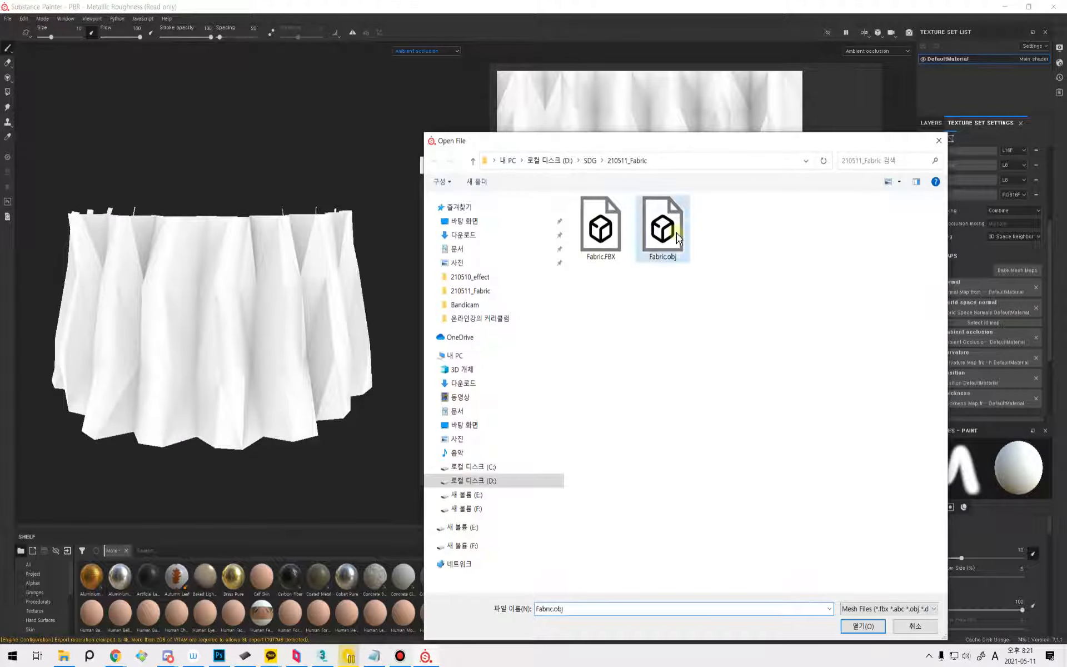
pyautogui.click(850, 626)
pyautogui.click(570, 468)
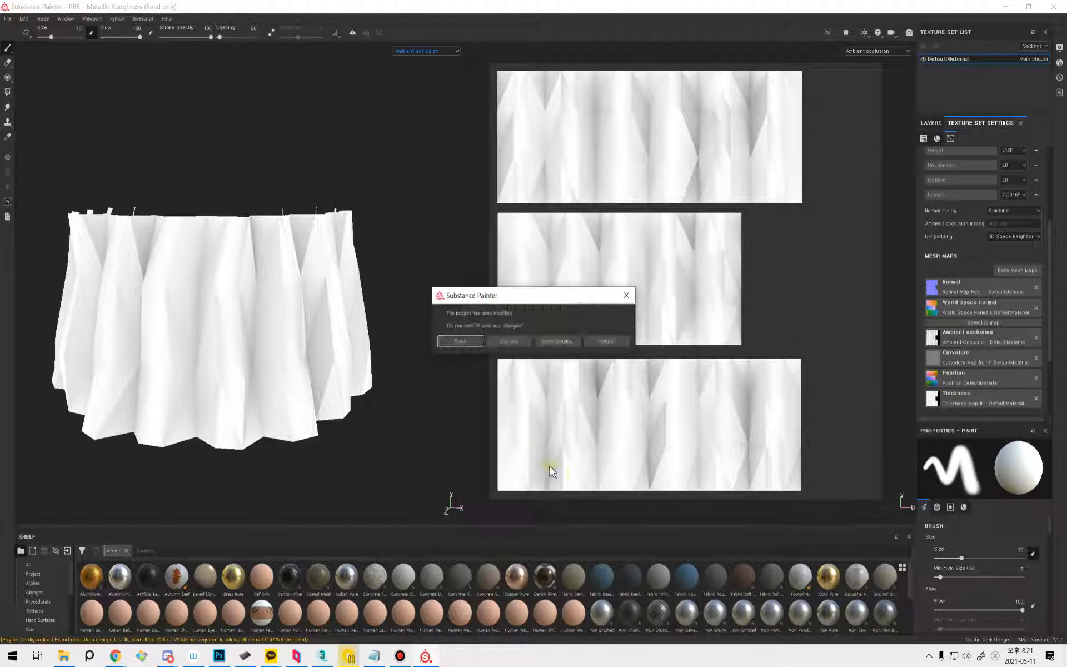
pyautogui.click(513, 342)
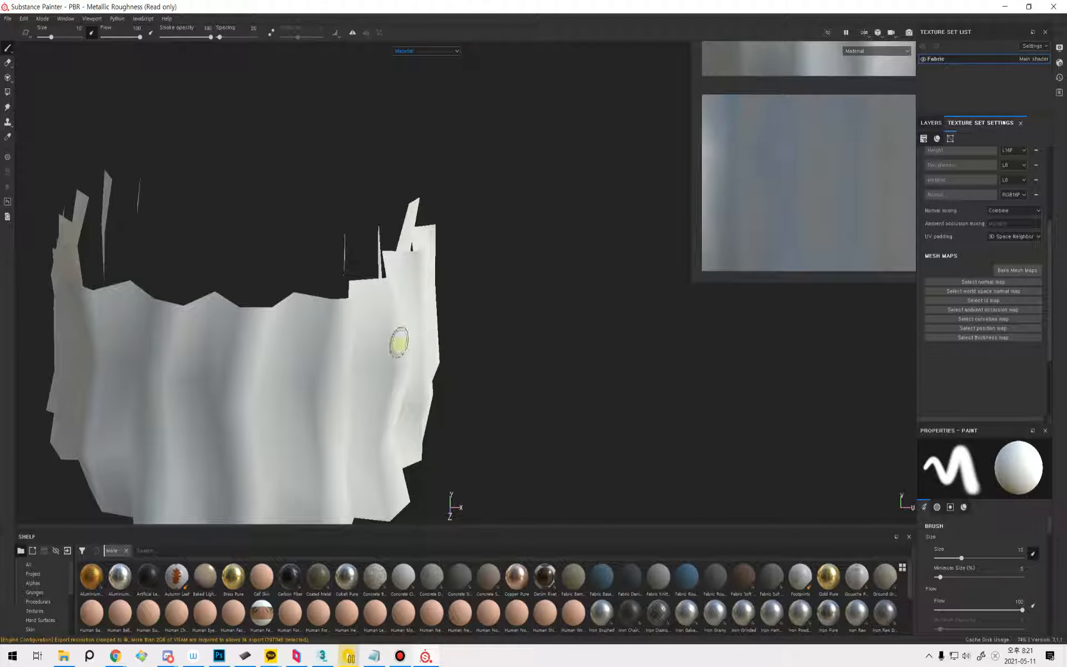
# Bake all mesh maps of the Fabric texture set except ID at an output size of 1024.
pyautogui.keyDown('alt'); pyautogui.moveTo(347, 395); pyautogui.dragTo(348, 334); pyautogui.keyUp('alt')
pyautogui.click(1017, 270)
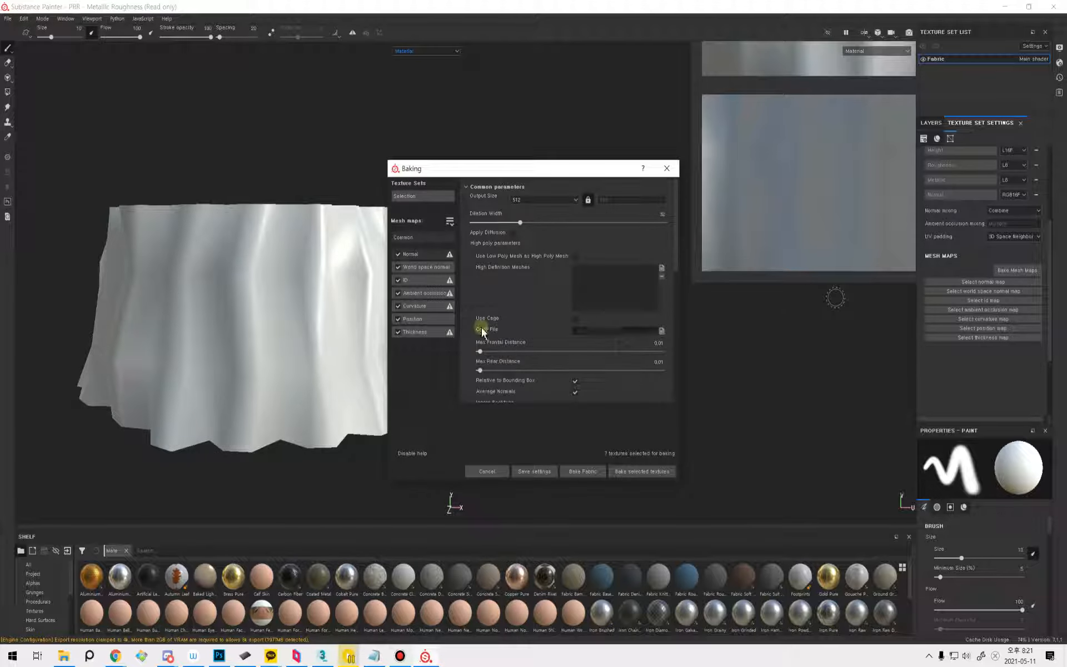
pyautogui.click(398, 280)
pyautogui.click(549, 199)
pyautogui.click(534, 241)
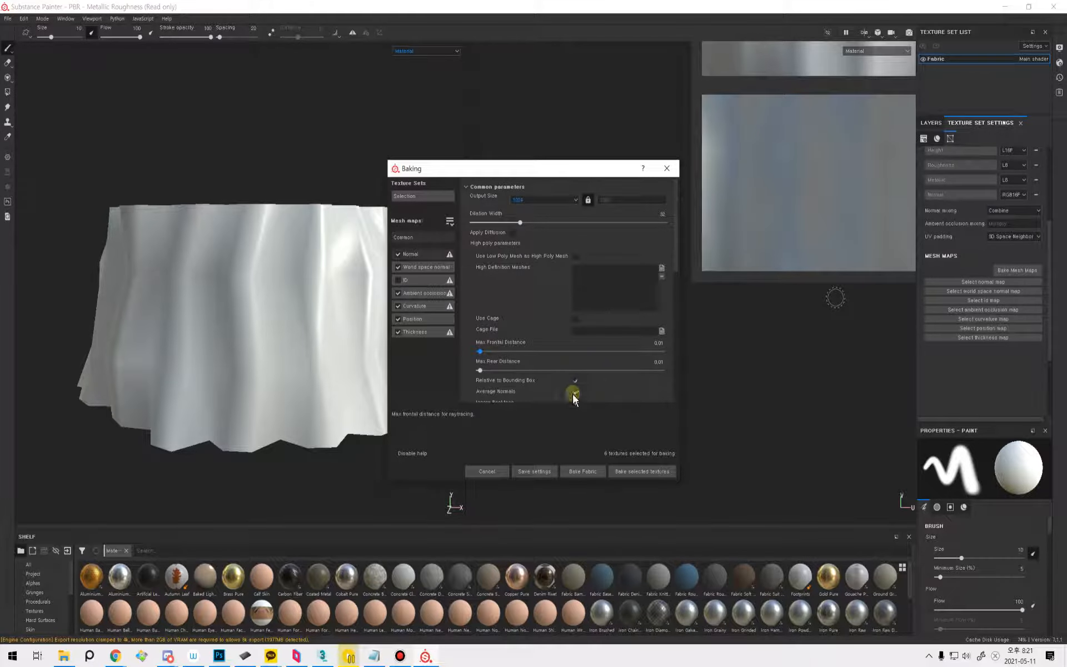
pyautogui.click(588, 471)
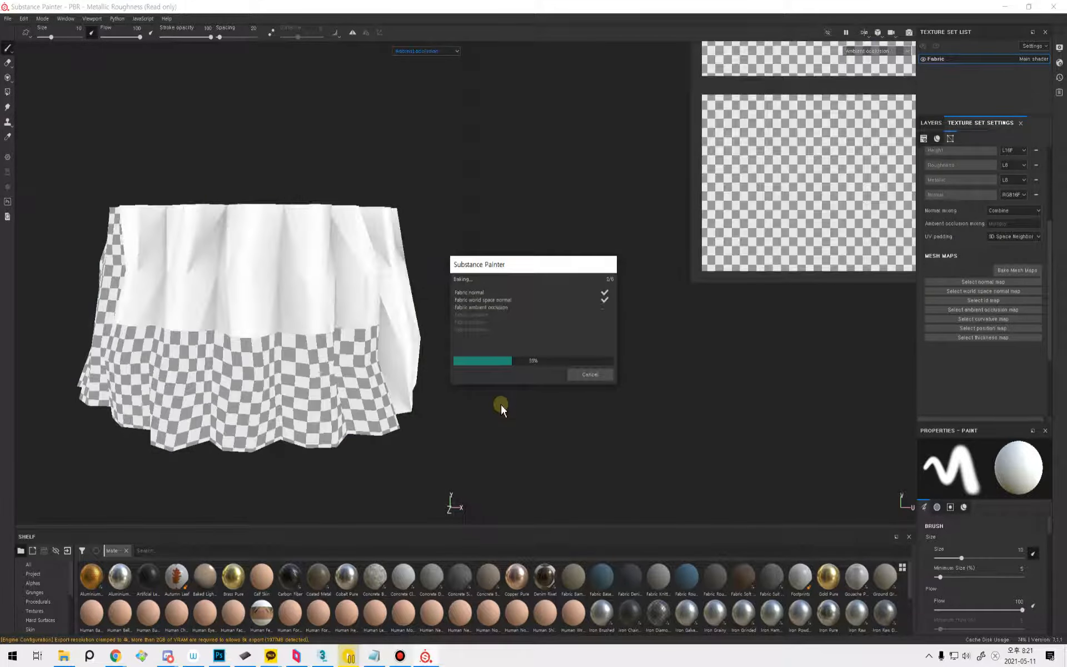
pyautogui.click(583, 375)
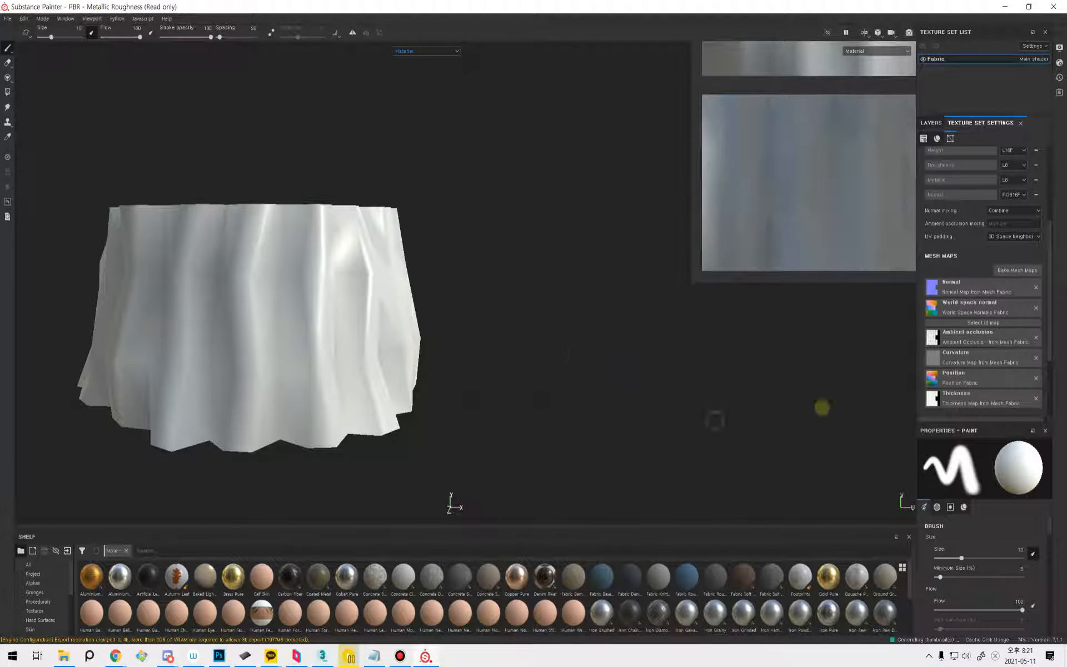
# Turn off Relative to Bounding Box for ambient occlusion and rebake the Fabric mesh maps.
pyautogui.click(1011, 271)
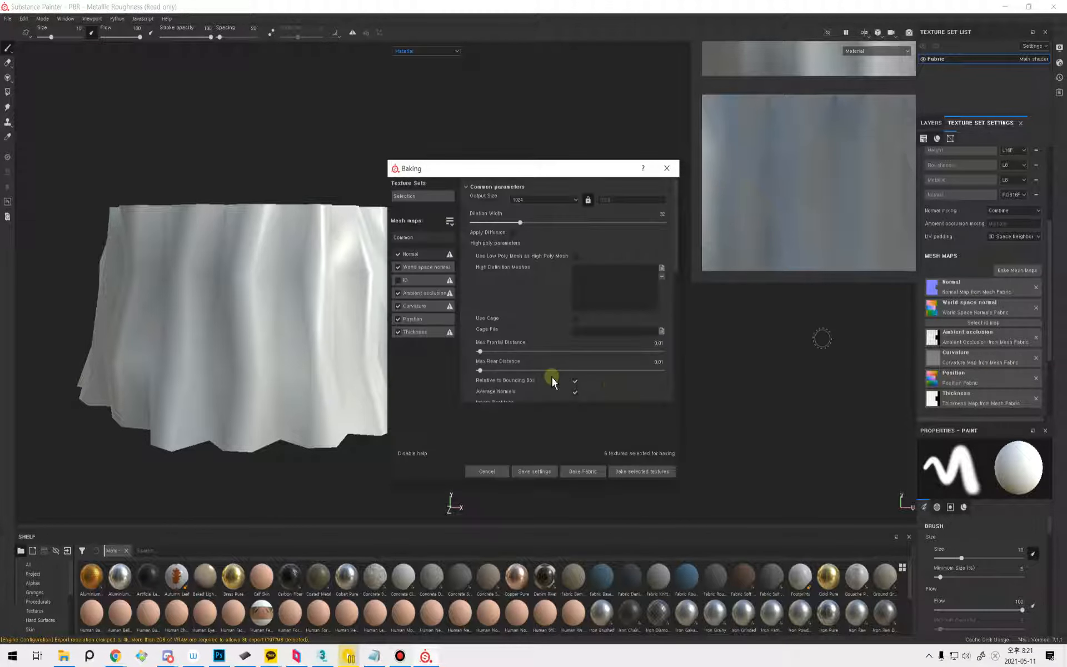
pyautogui.click(425, 293)
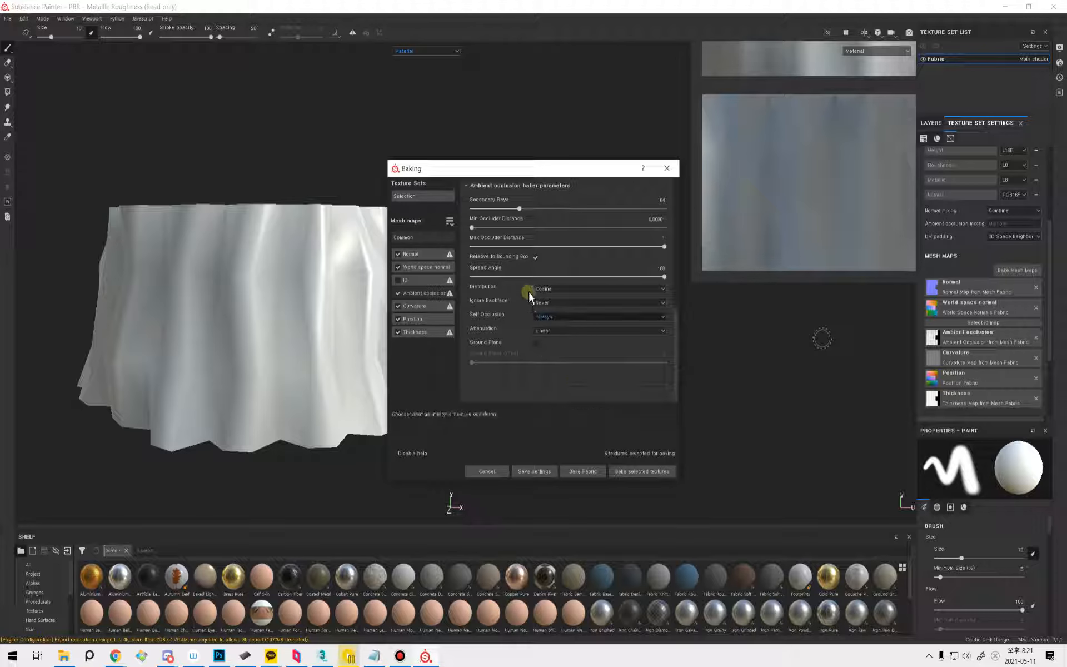
pyautogui.click(534, 257)
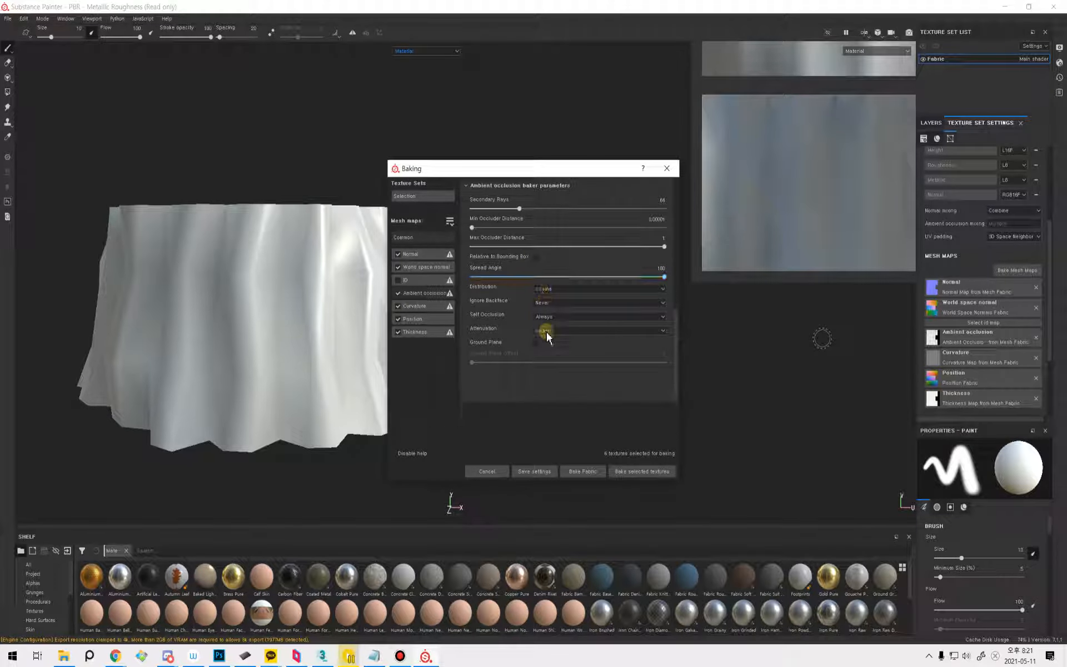
pyautogui.click(578, 473)
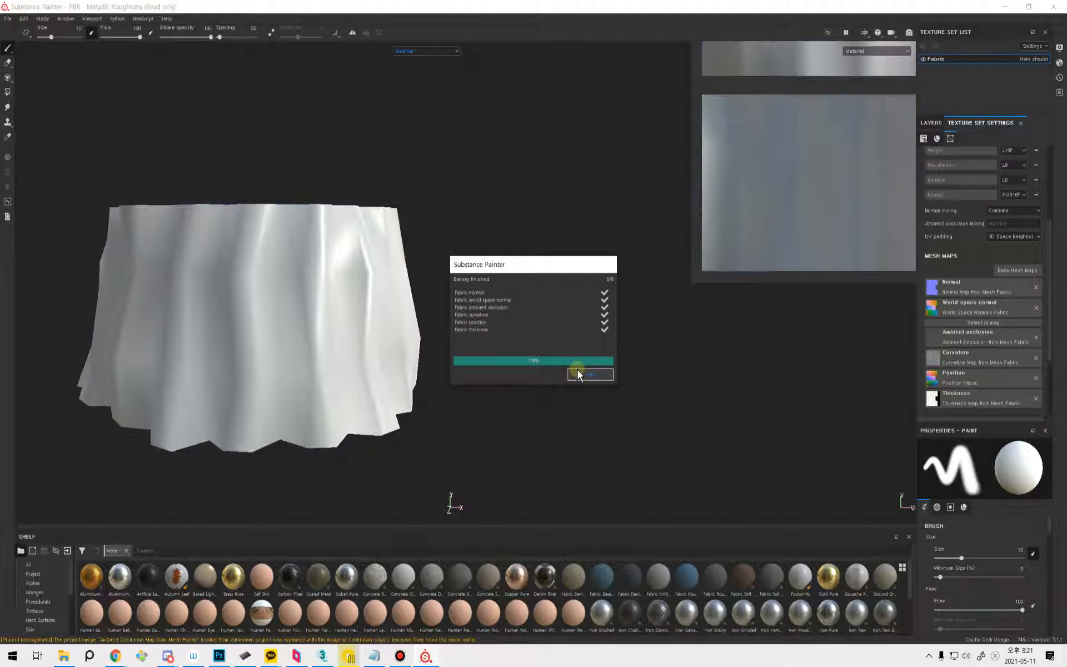
pyautogui.click(585, 376)
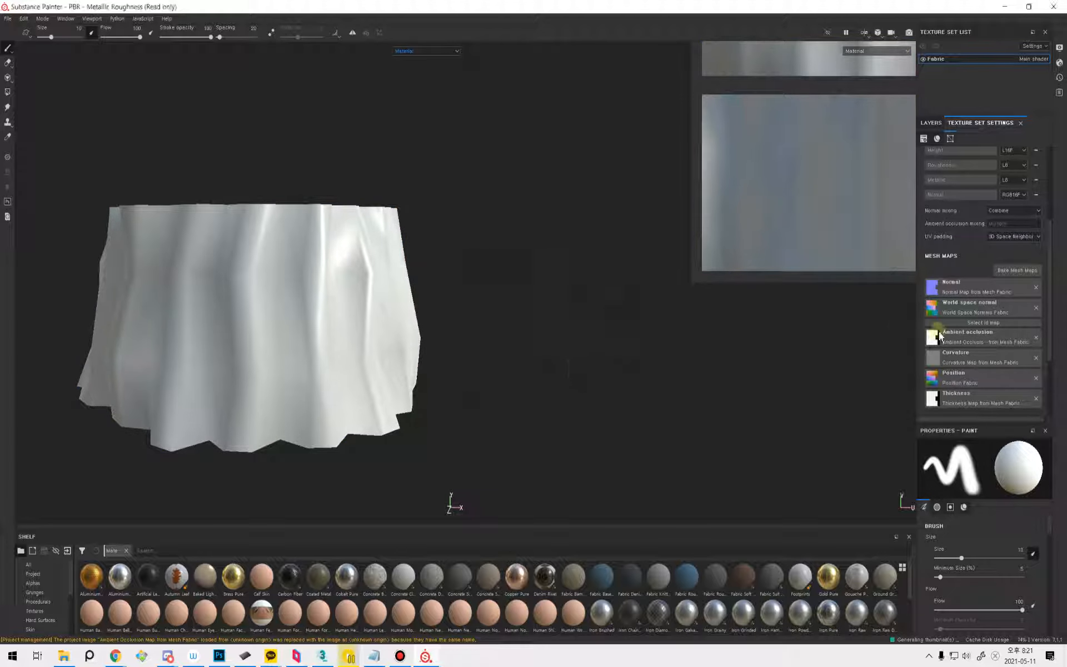
# Limit the mesh map bake to ambient occlusion and set its attenuation to Smooth.
pyautogui.keyDown('alt'); pyautogui.moveTo(761, 259); pyautogui.dragTo(554, 422, button='middle'); pyautogui.keyUp('alt')
pyautogui.keyDown('alt'); pyautogui.moveTo(772, 263); pyautogui.dragTo(766, 328, button='middle'); pyautogui.keyUp('alt')
pyautogui.scroll(-1, 800, 284)
pyautogui.keyDown('alt'); pyautogui.moveTo(739, 284); pyautogui.dragTo(704, 304, button='middle'); pyautogui.keyUp('alt')
pyautogui.scroll(-1, 777, 305)
pyautogui.click(1016, 270)
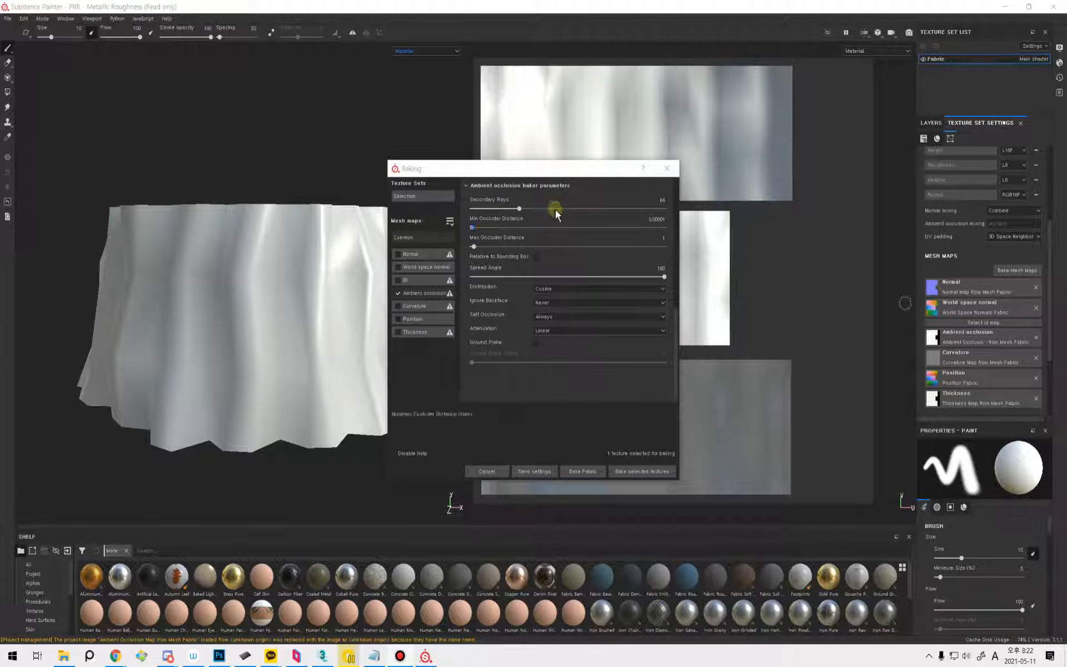
pyautogui.moveTo(564, 176); pyautogui.dragTo(568, 173)
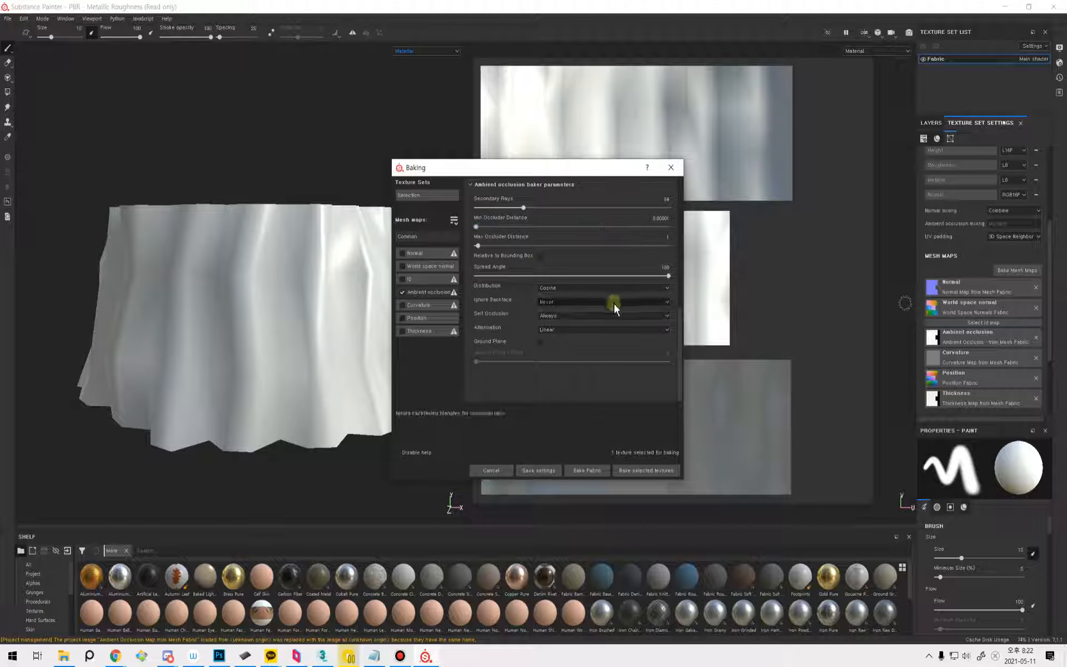
pyautogui.click(561, 330)
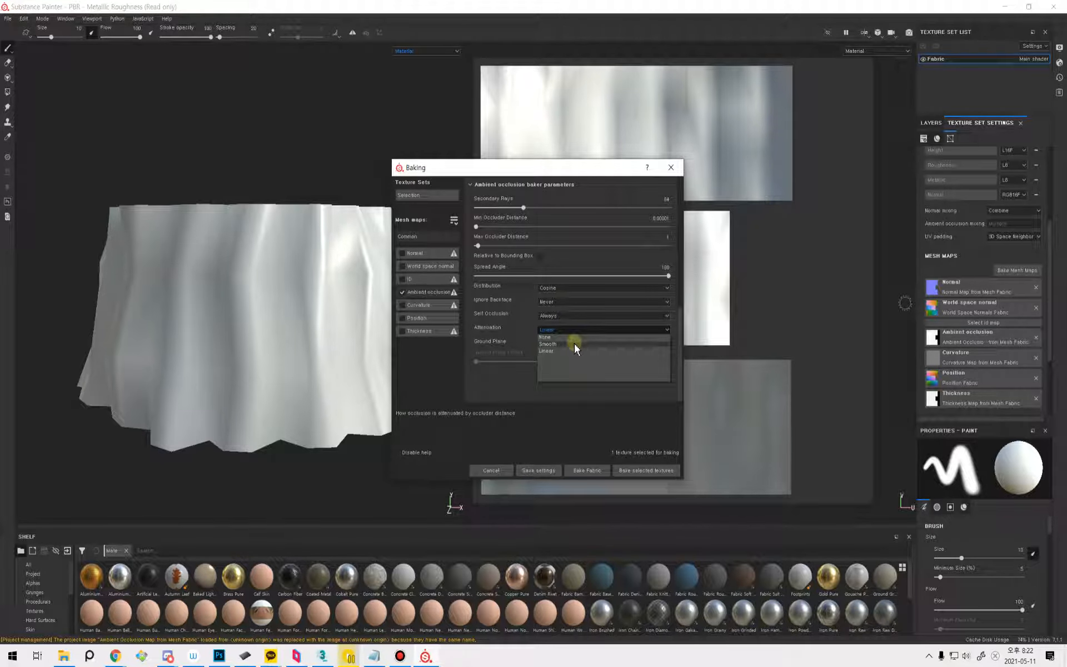
pyautogui.click(575, 344)
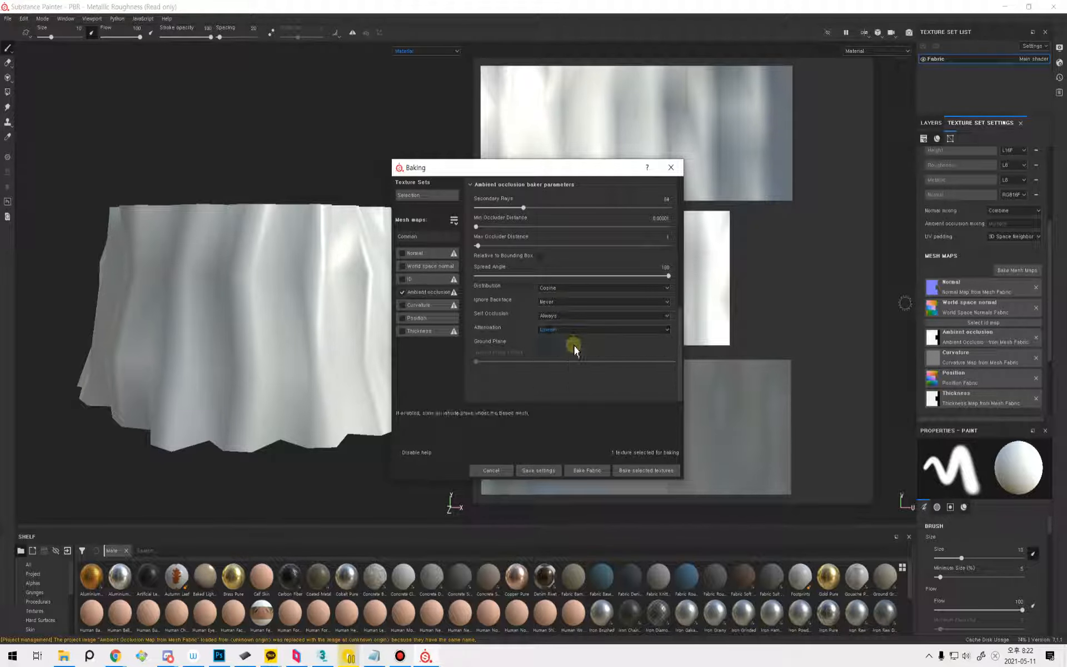
# Set the ambient occlusion distribution to Uniform and its spread angle to about 90.
pyautogui.click(569, 306)
pyautogui.click(569, 305)
pyautogui.click(569, 289)
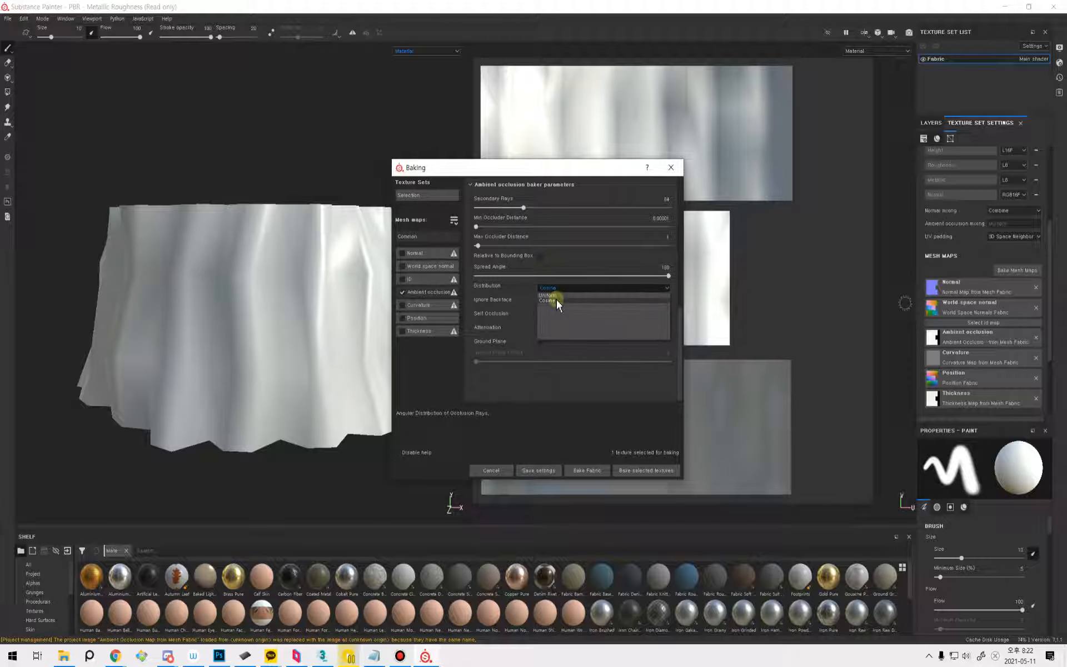
pyautogui.click(557, 294)
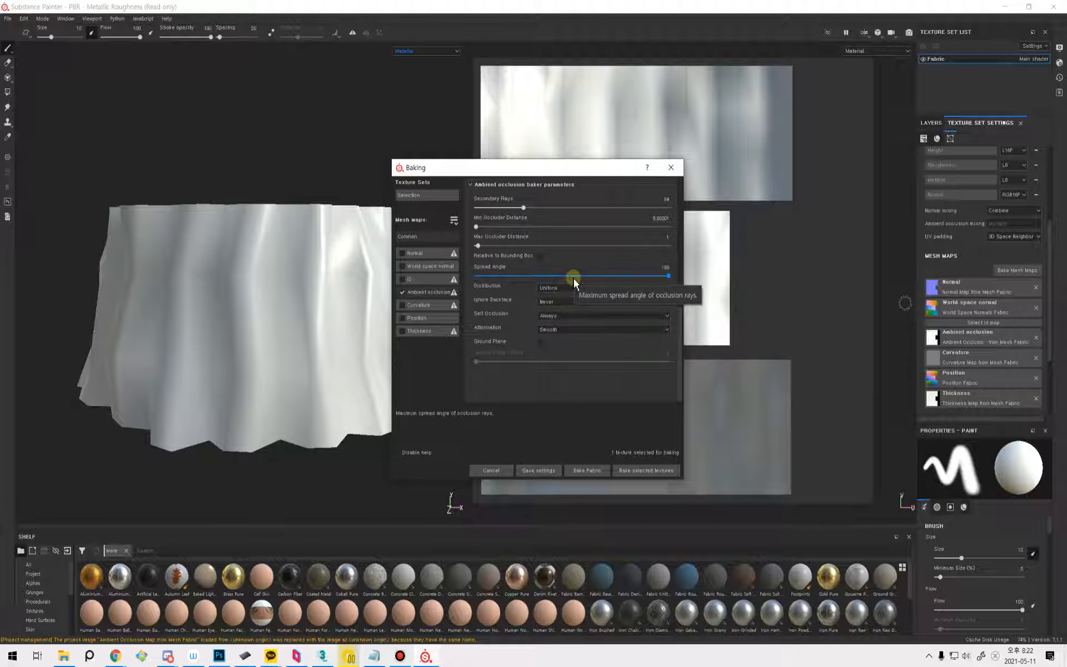
pyautogui.click(573, 276)
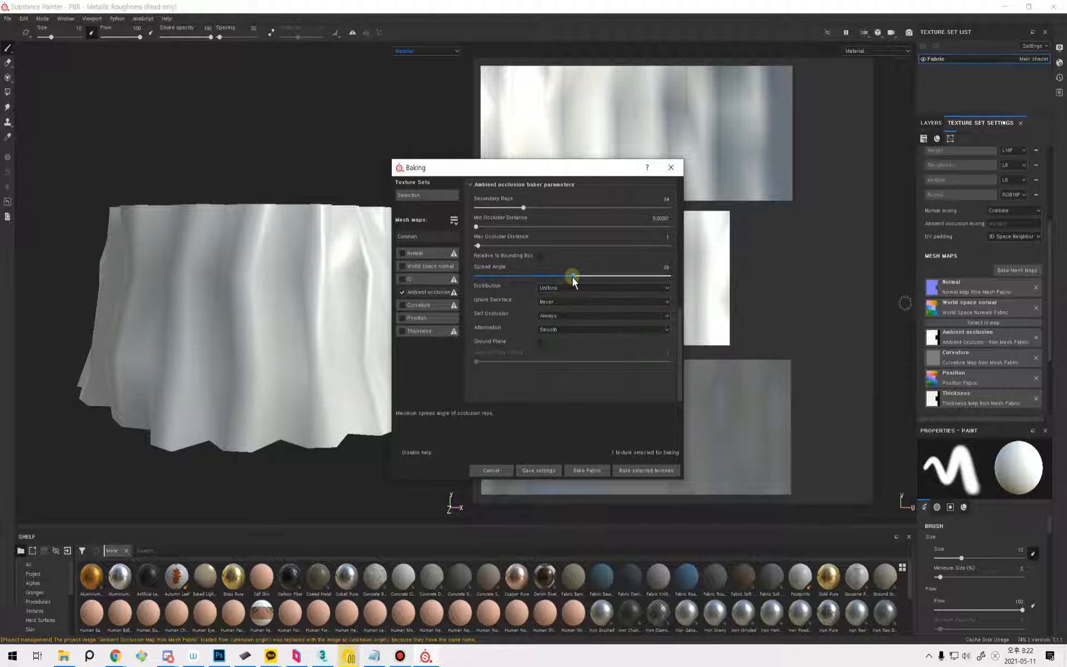
# Raise the maximum occluder distance, set the secondary rays to 32, and rebake the ambient occlusion map.
pyautogui.click(479, 245)
pyautogui.moveTo(484, 248); pyautogui.dragTo(503, 245)
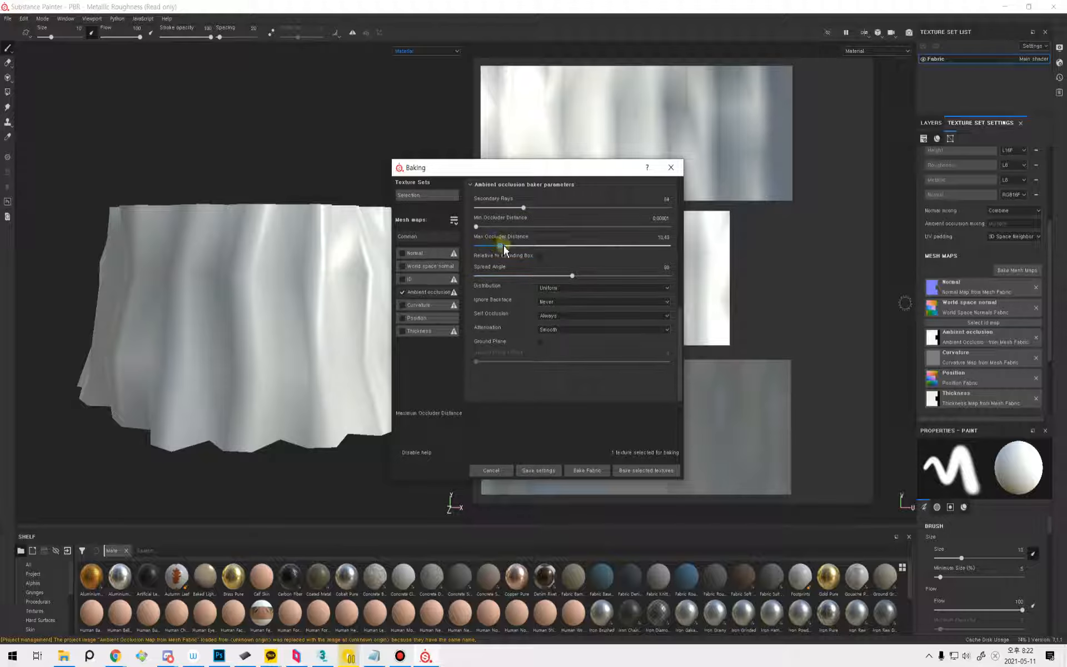
pyautogui.moveTo(559, 245); pyautogui.dragTo(560, 246)
pyautogui.click(524, 209)
pyautogui.click(578, 470)
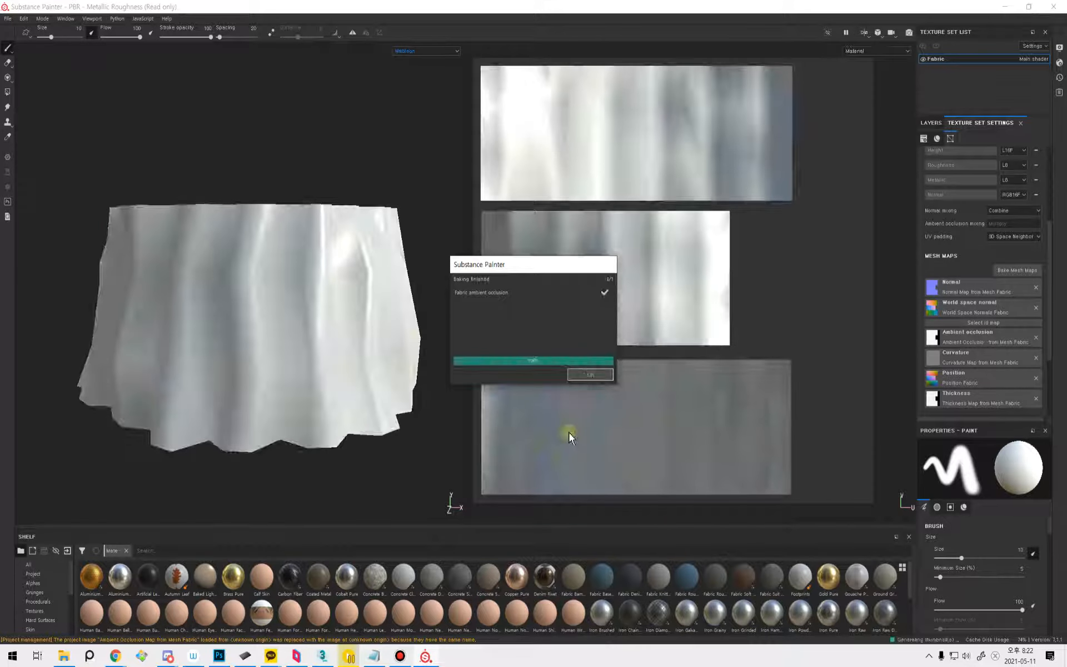
pyautogui.click(592, 374)
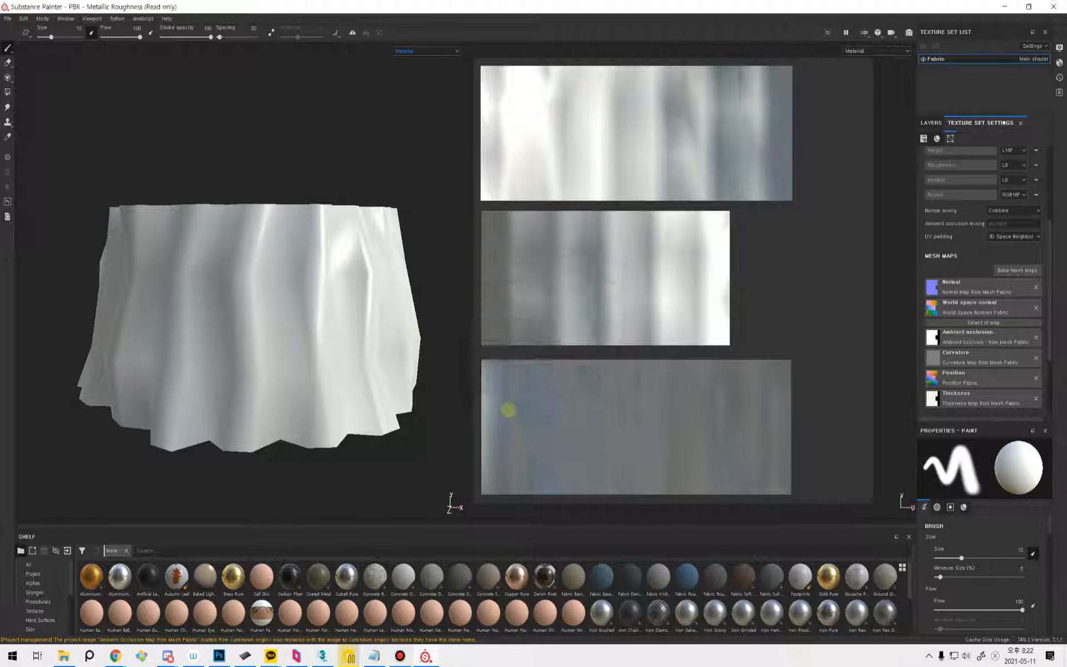
# Display the ambient occlusion mesh map in the viewports and inspect it on the band.
pyautogui.keyDown('alt'); pyautogui.moveTo(333, 353); pyautogui.dragTo(362, 307); pyautogui.keyUp('alt')
pyautogui.click(443, 52)
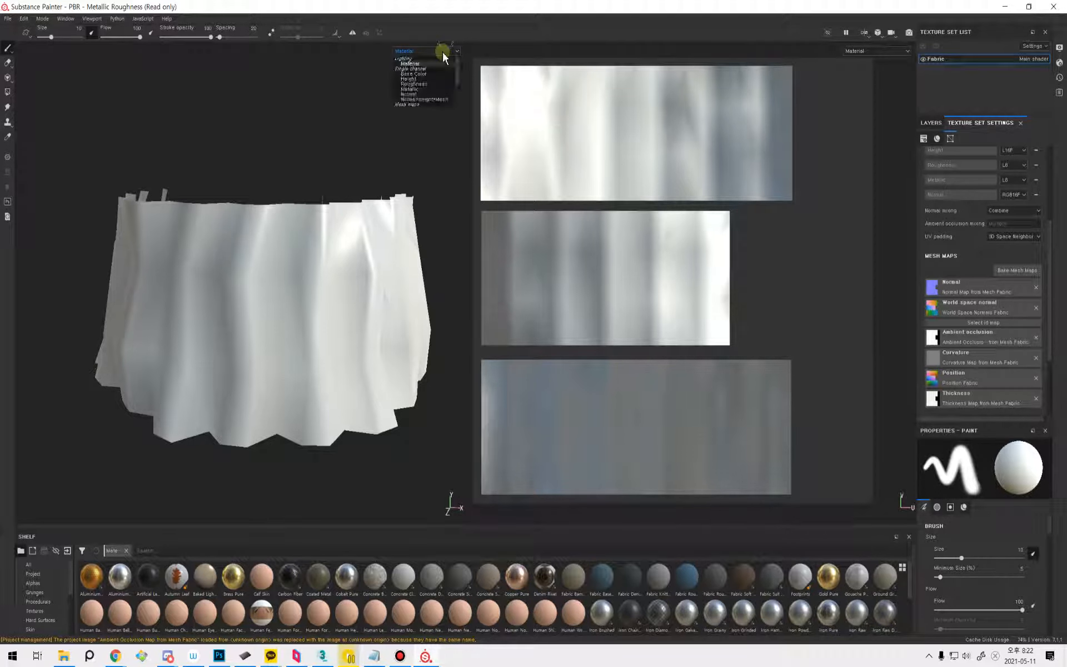
pyautogui.scroll(-3, 428, 94)
pyautogui.click(428, 86)
pyautogui.keyDown('alt'); pyautogui.moveTo(381, 300); pyautogui.dragTo(335, 339); pyautogui.keyUp('alt')
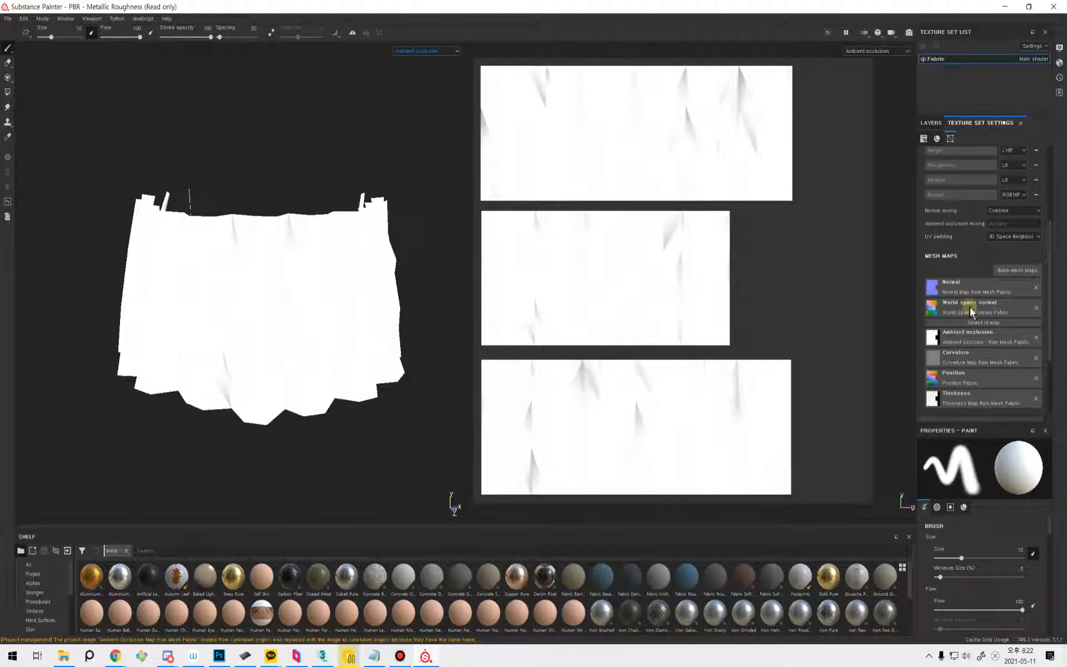
# Set the ambient occlusion's maximum occluder distance to about 10.43 and rebake the map.
pyautogui.click(1001, 268)
pyautogui.click(425, 293)
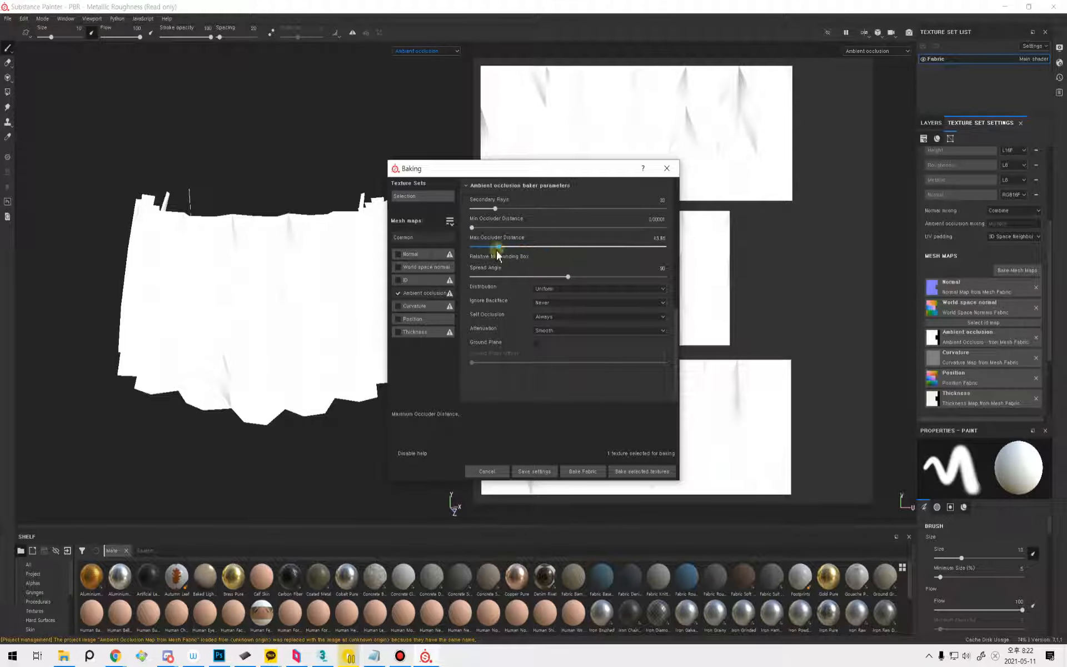
pyautogui.moveTo(492, 249); pyautogui.dragTo(490, 250)
pyautogui.click(579, 471)
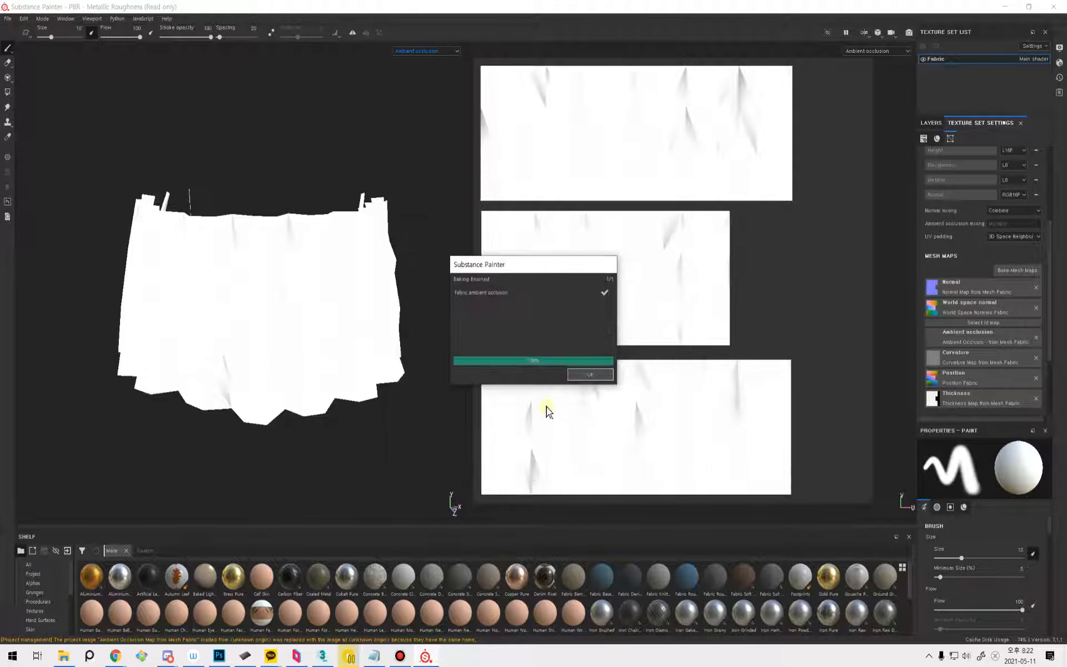
# Set the ambient occlusion spread angle to 180 and rebake the map.
pyautogui.click(998, 271)
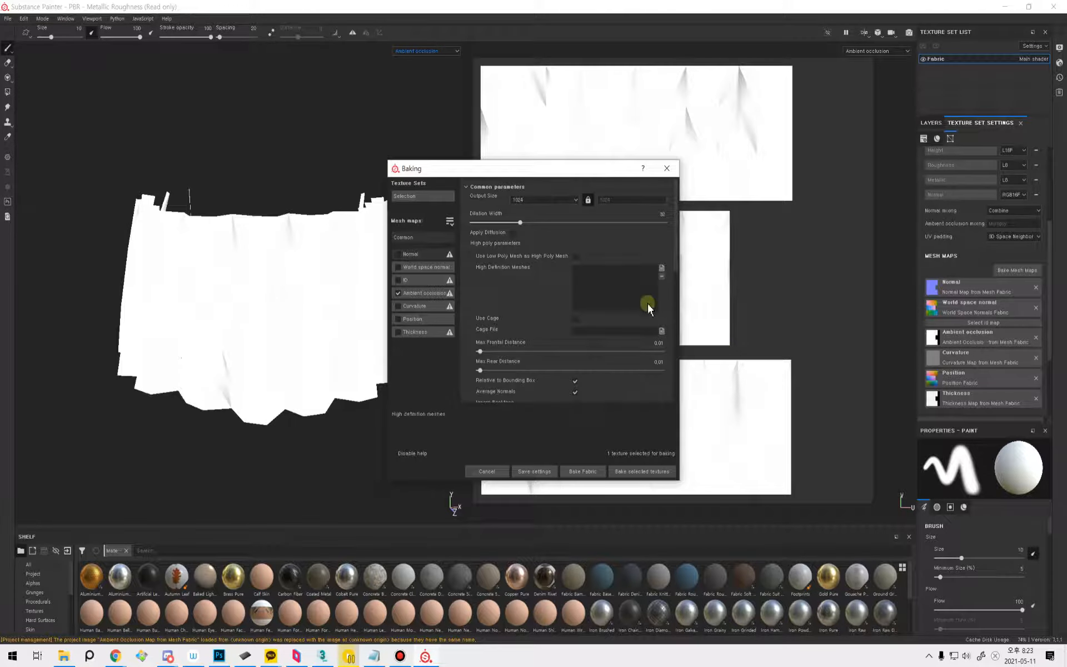
pyautogui.click(426, 294)
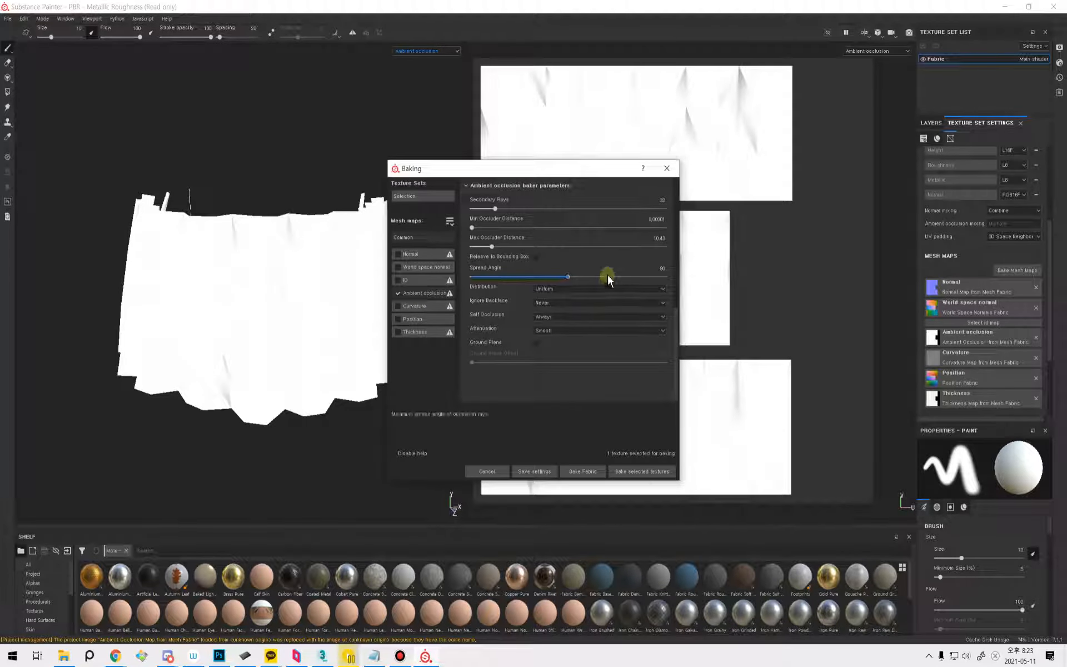
pyautogui.click(582, 471)
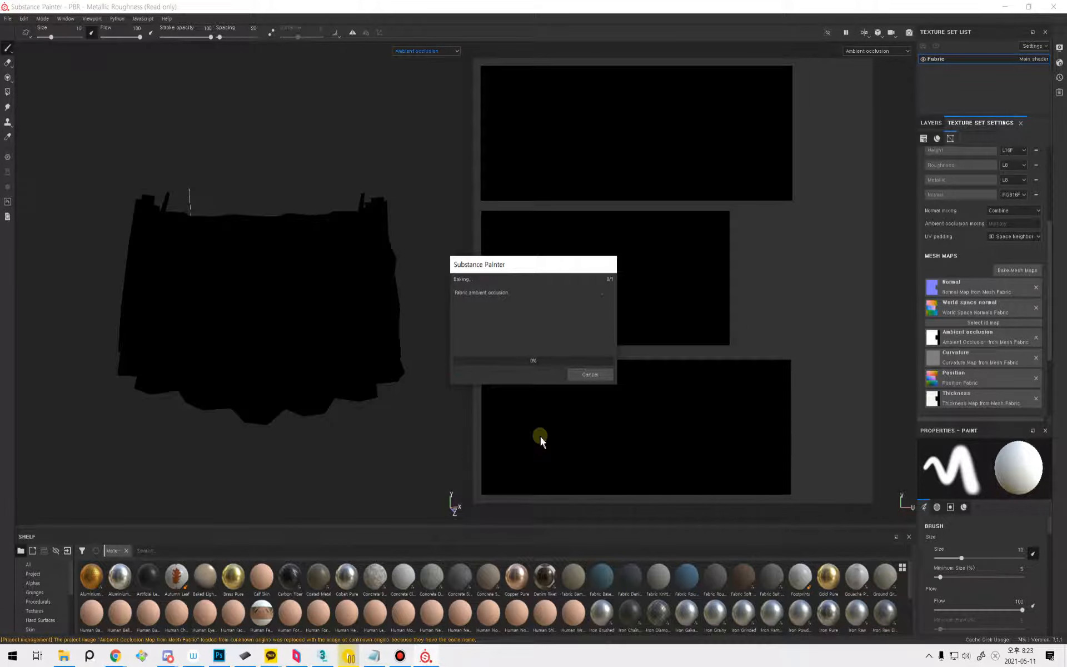
pyautogui.click(582, 372)
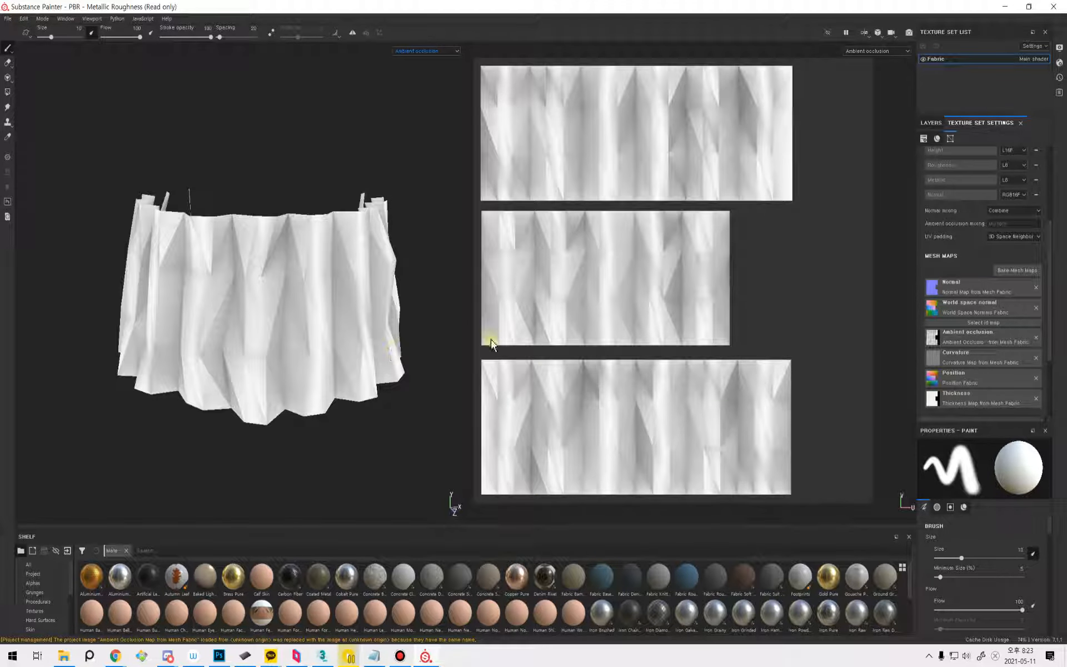
# Set the ambient occlusion distribution to Cosine and attenuation to Linear, and rebake the map.
pyautogui.click(1003, 270)
pyautogui.click(436, 292)
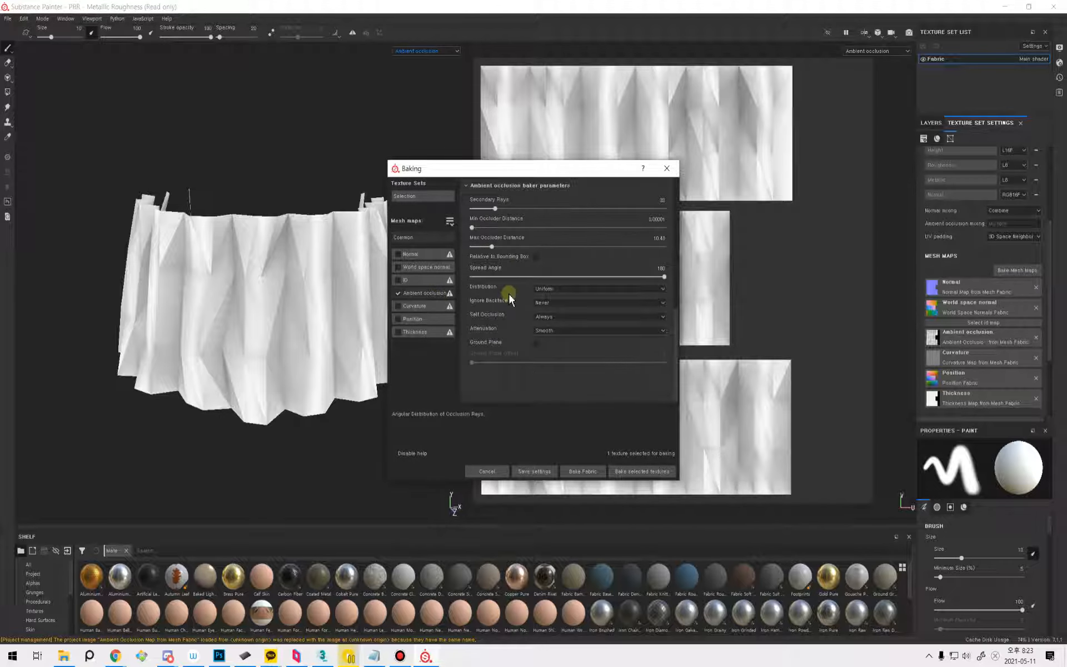
pyautogui.click(535, 346)
pyautogui.click(536, 345)
pyautogui.click(554, 287)
pyautogui.click(555, 288)
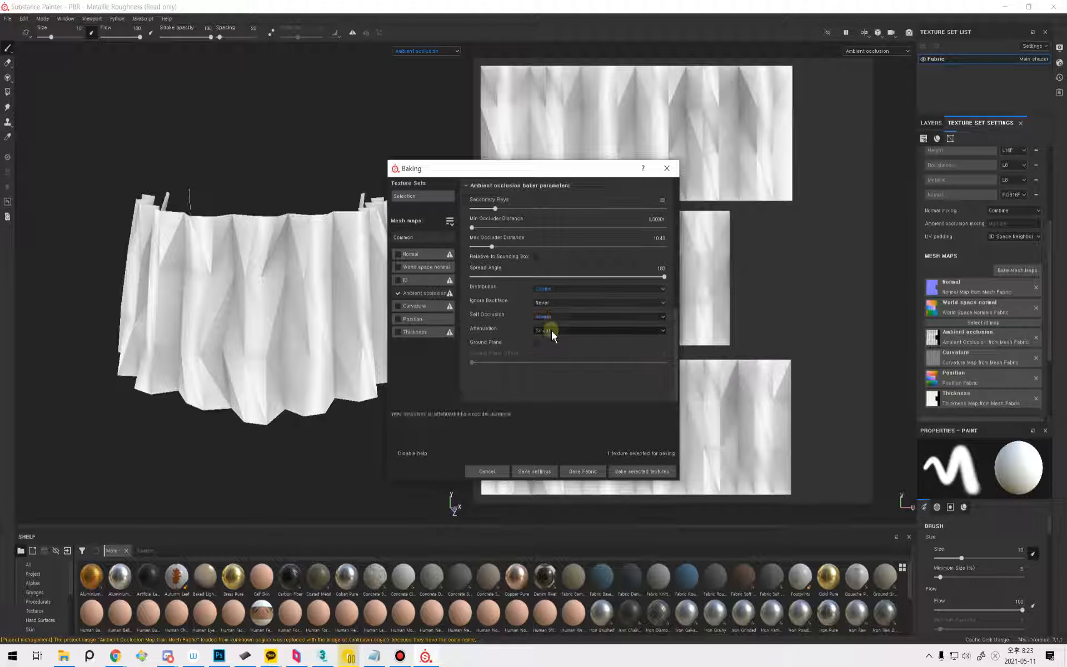
pyautogui.click(551, 331)
pyautogui.click(552, 349)
pyautogui.click(583, 470)
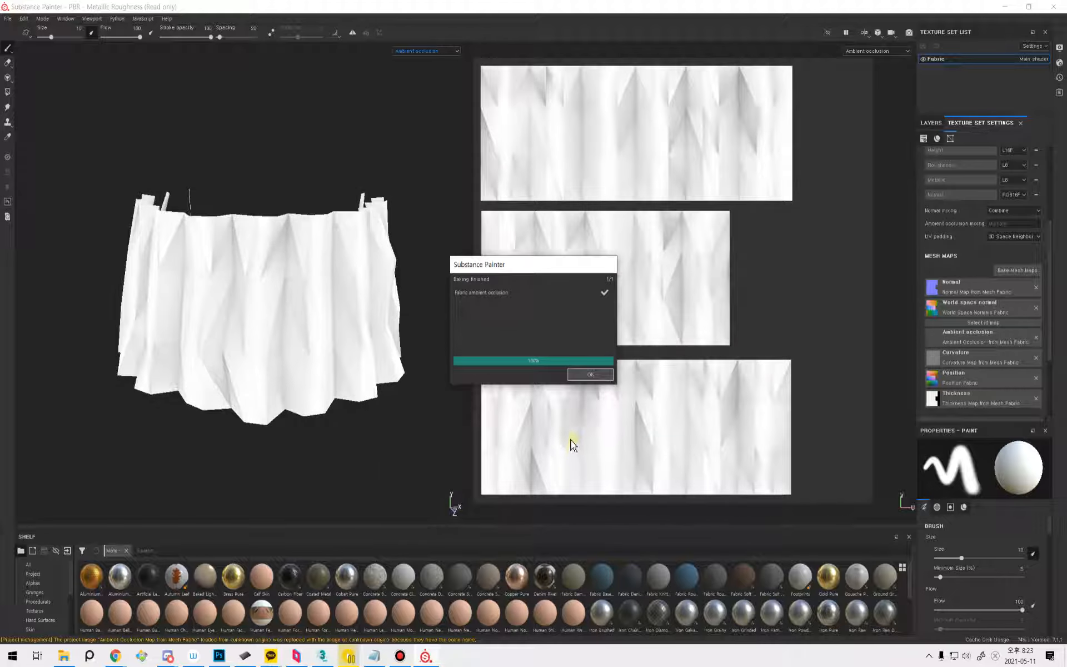
pyautogui.click(572, 361)
# Set the ambient occlusion's maximum occluder distance to 100 and rebake the map for the Fabric texture set.
pyautogui.click(999, 278)
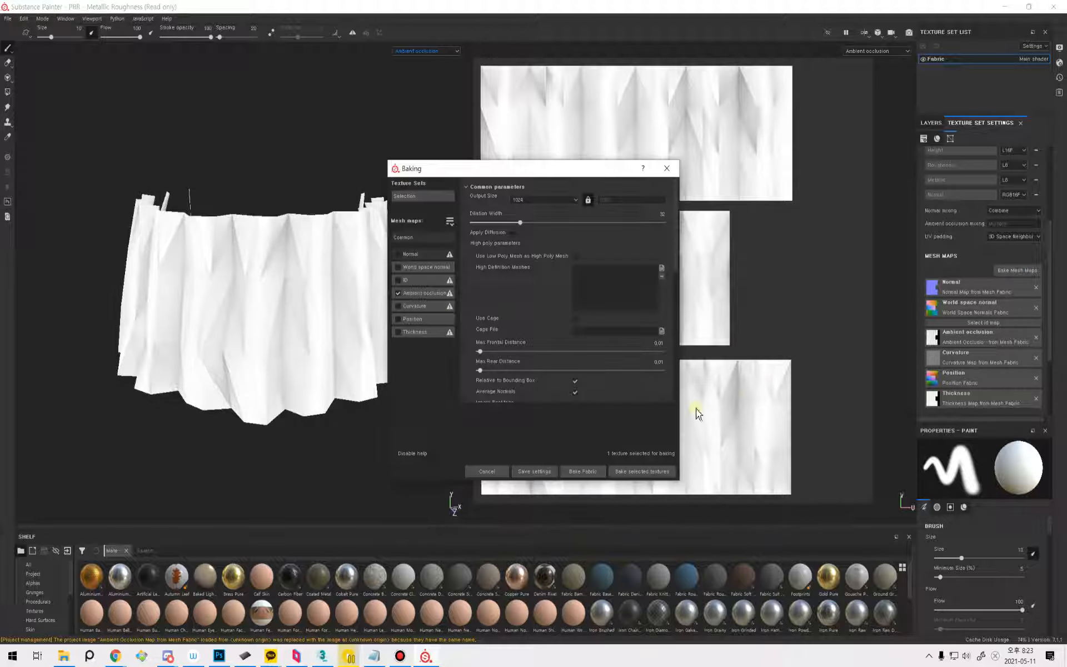
pyautogui.click(438, 294)
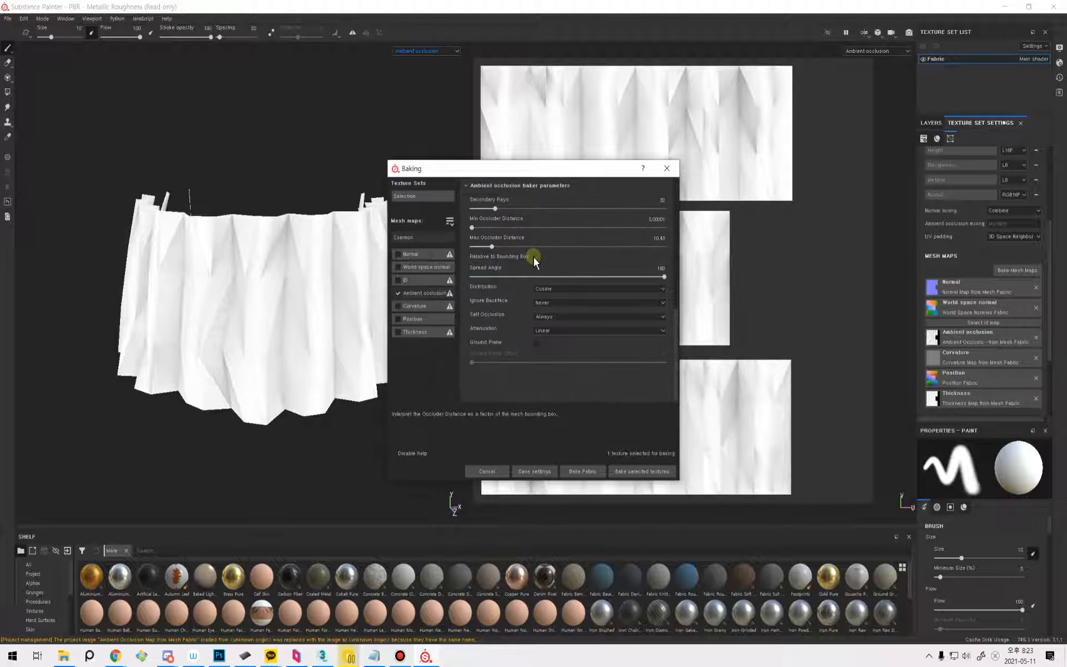
pyautogui.moveTo(493, 247); pyautogui.dragTo(709, 274)
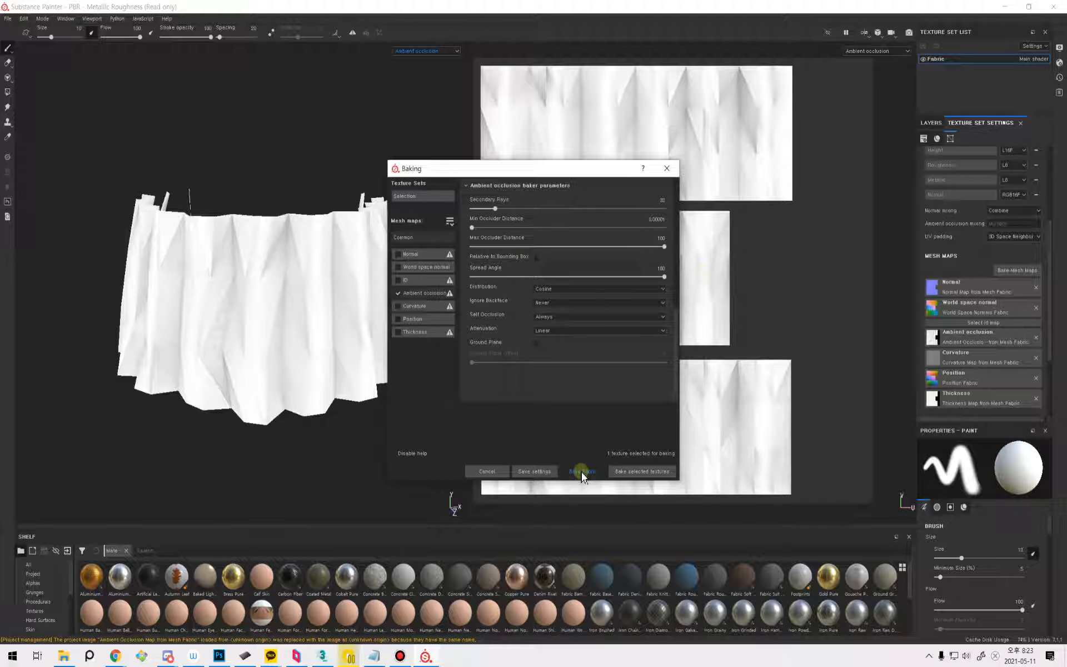
pyautogui.click(581, 471)
pyautogui.click(578, 368)
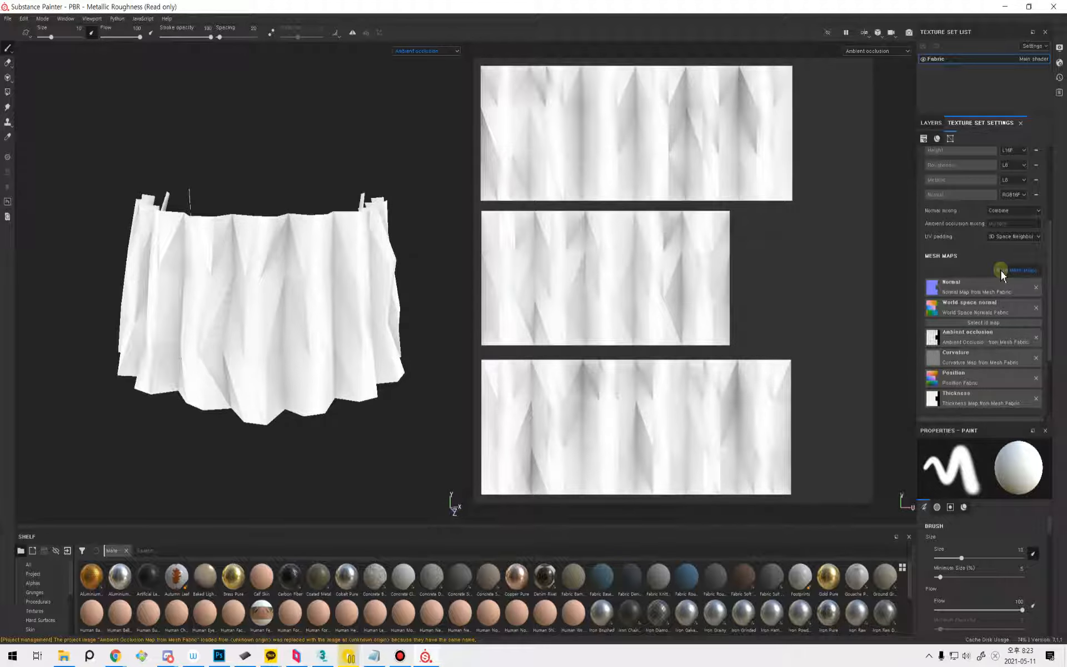
pyautogui.click(1003, 271)
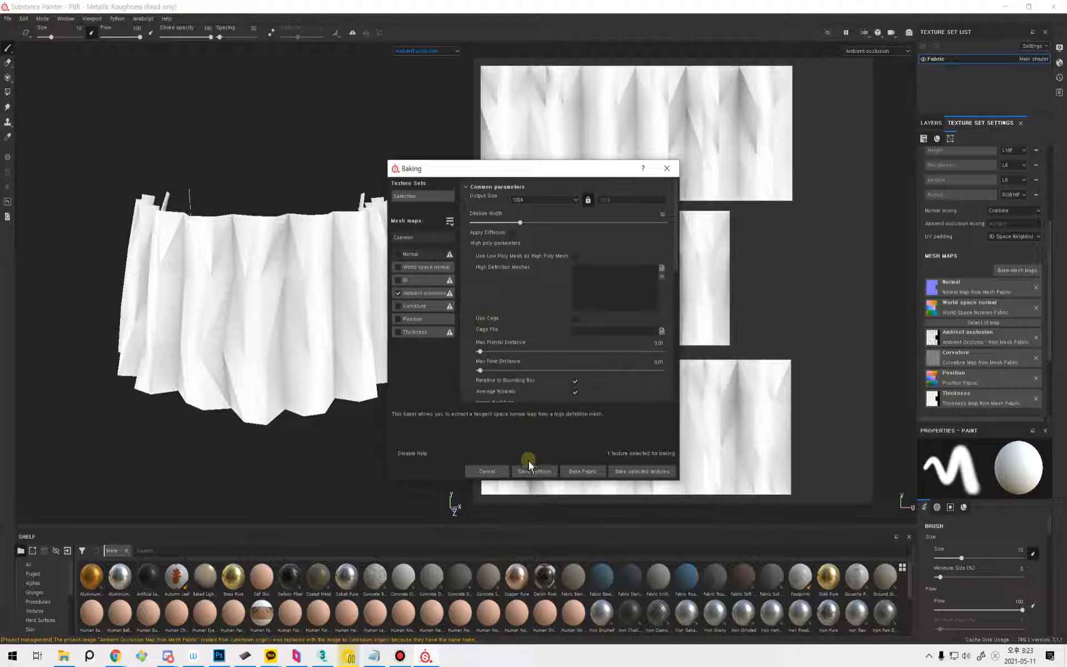
pyautogui.click(498, 471)
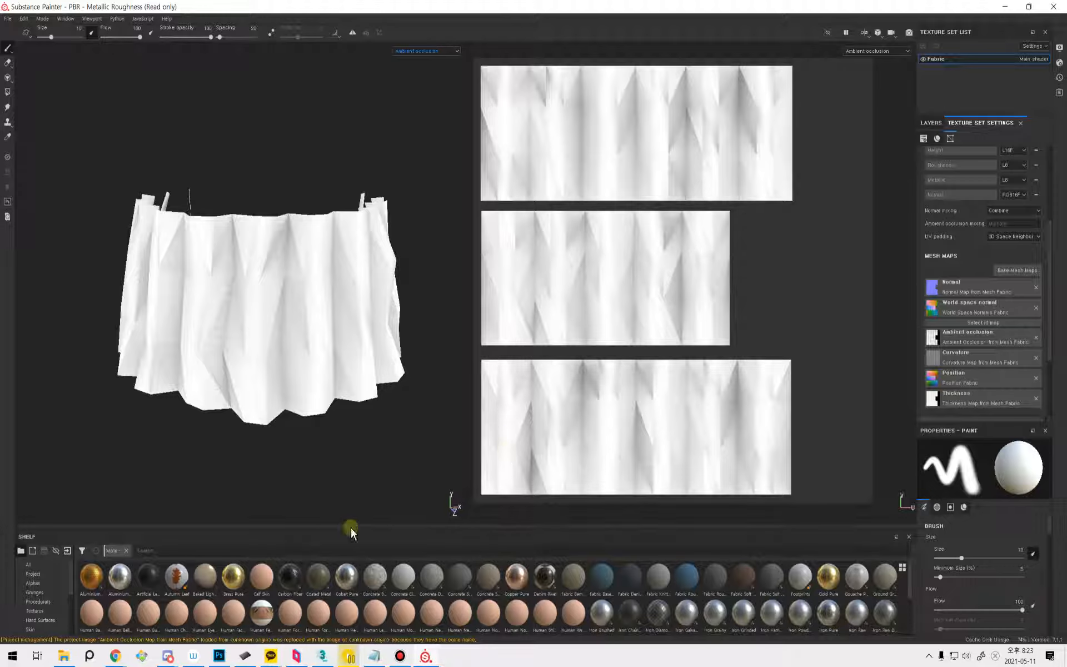
# Enlarge the shelf area, show the layer stack, and inspect the rebaked ambient occlusion around the band.
pyautogui.moveTo(353, 528); pyautogui.dragTo(376, 390)
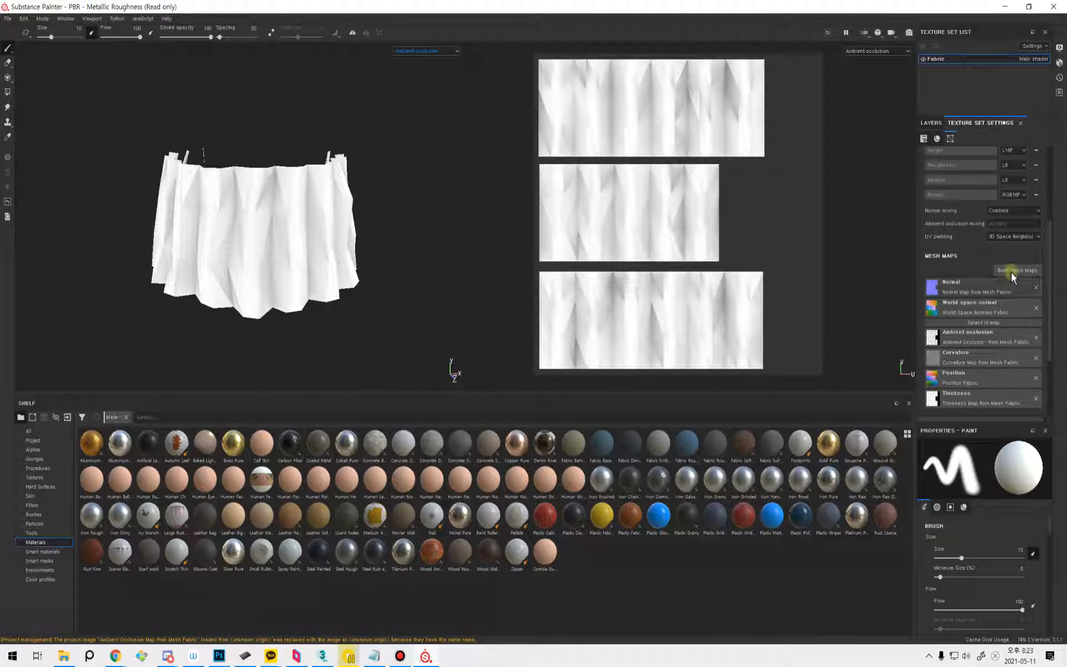
pyautogui.click(939, 124)
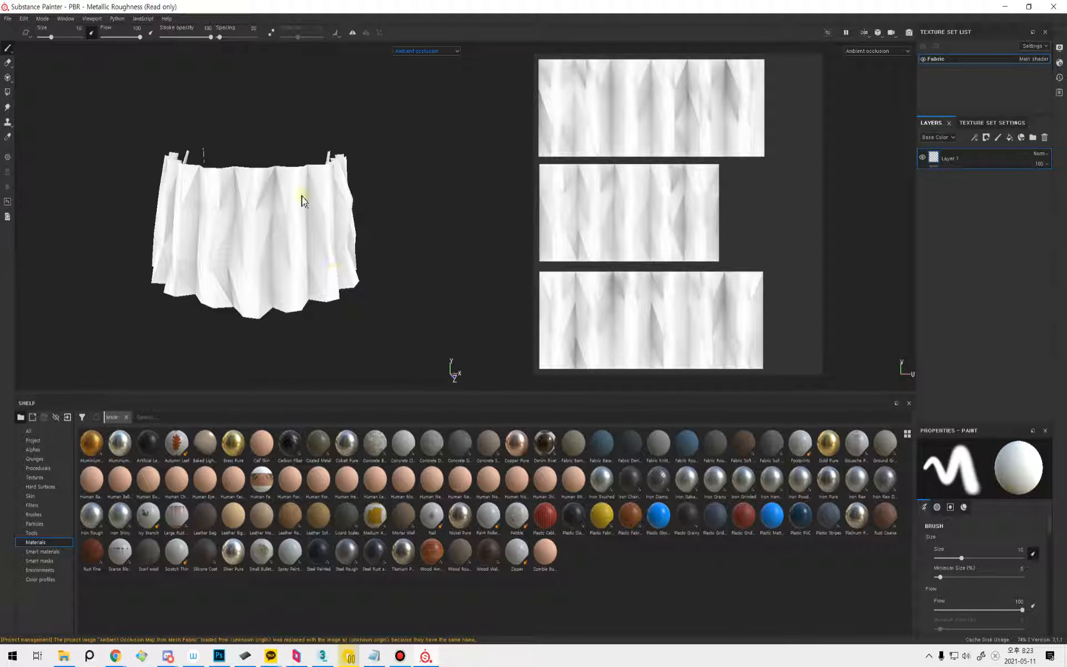
pyautogui.keyDown('alt'); pyautogui.moveTo(215, 252); pyautogui.dragTo(321, 263); pyautogui.keyUp('alt')
pyautogui.keyDown('alt'); pyautogui.moveTo(189, 268); pyautogui.dragTo(302, 252, button='middle'); pyautogui.keyUp('alt')
pyautogui.keyDown('alt'); pyautogui.moveTo(302, 253); pyautogui.dragTo(345, 234, button='right'); pyautogui.keyUp('alt')
pyautogui.keyDown('alt'); pyautogui.moveTo(345, 234); pyautogui.dragTo(267, 281); pyautogui.keyUp('alt')
pyautogui.scroll(-3, 332, 294)
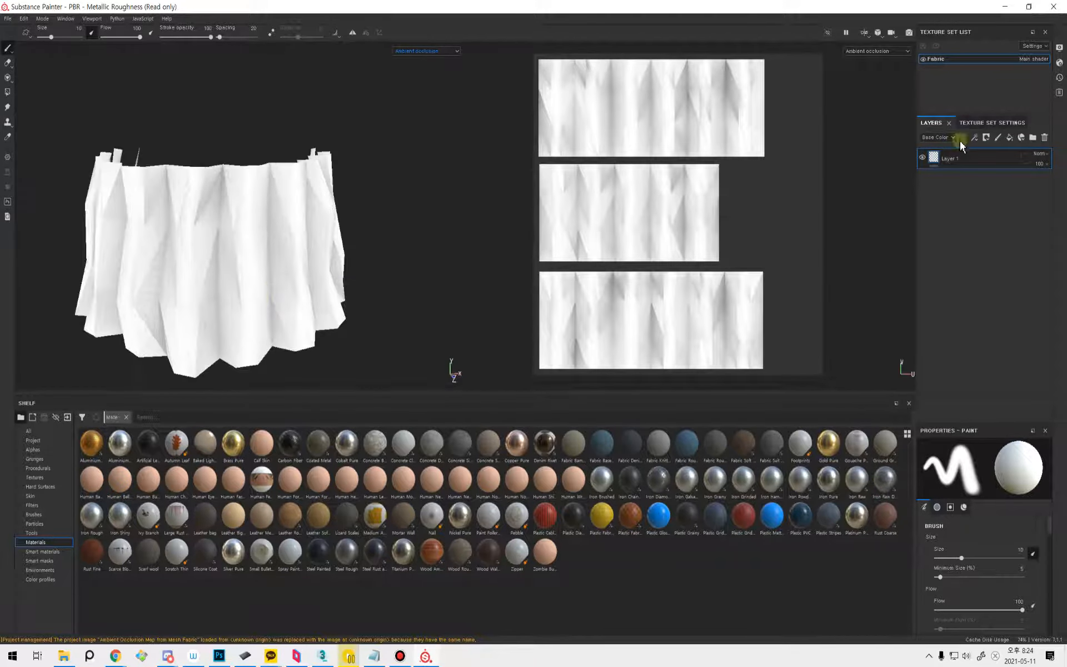
# Examine the baked normal, world space normal, curvature, position and thickness maps on the band one after another.
pyautogui.click(991, 122)
pyautogui.click(453, 51)
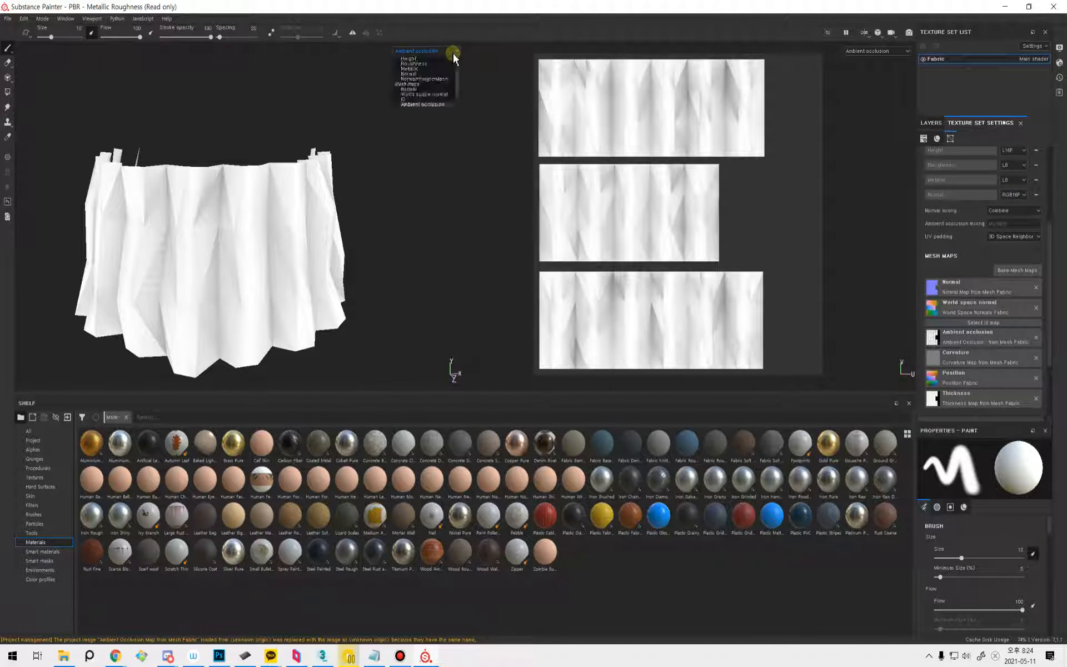
pyautogui.click(426, 89)
pyautogui.click(455, 51)
pyautogui.click(428, 94)
pyautogui.click(448, 52)
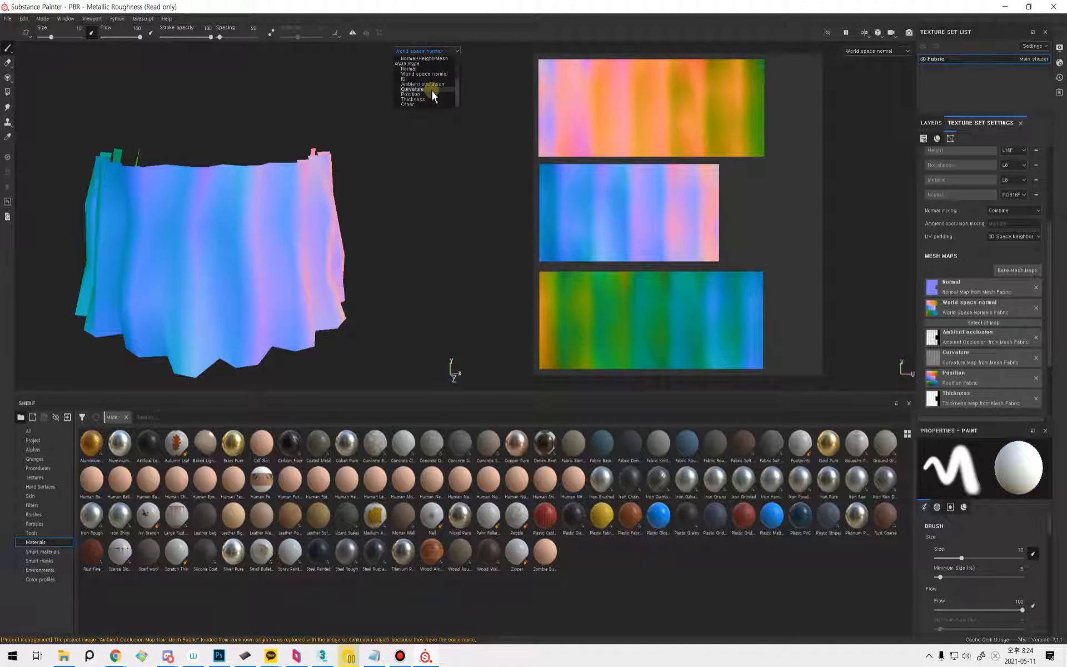
pyautogui.click(437, 90)
pyautogui.click(439, 53)
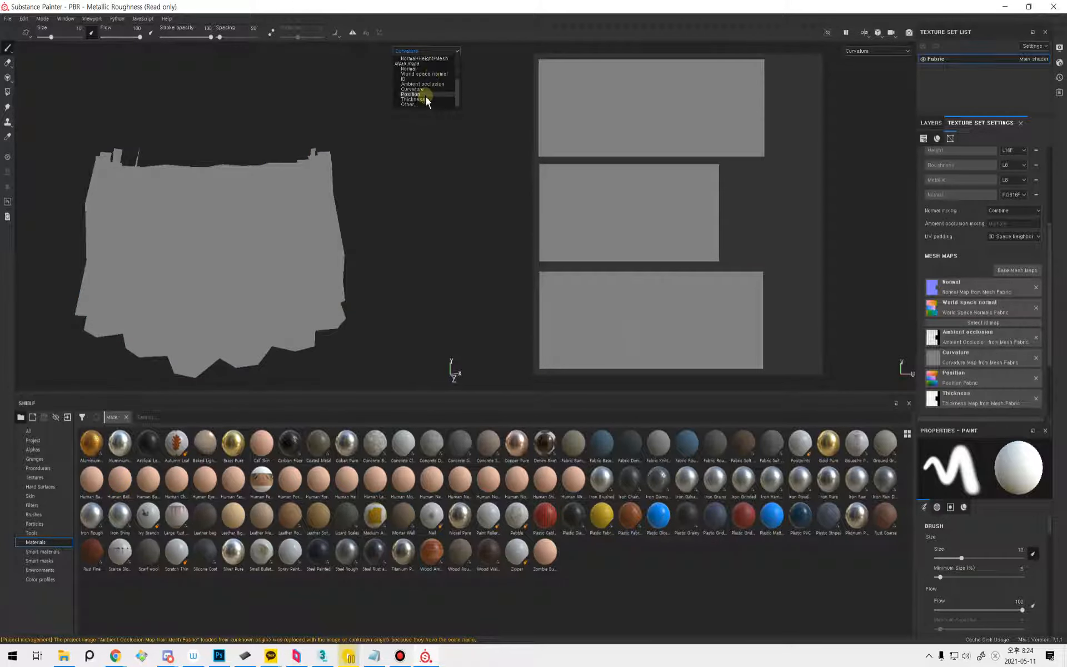
pyautogui.click(425, 95)
pyautogui.click(426, 53)
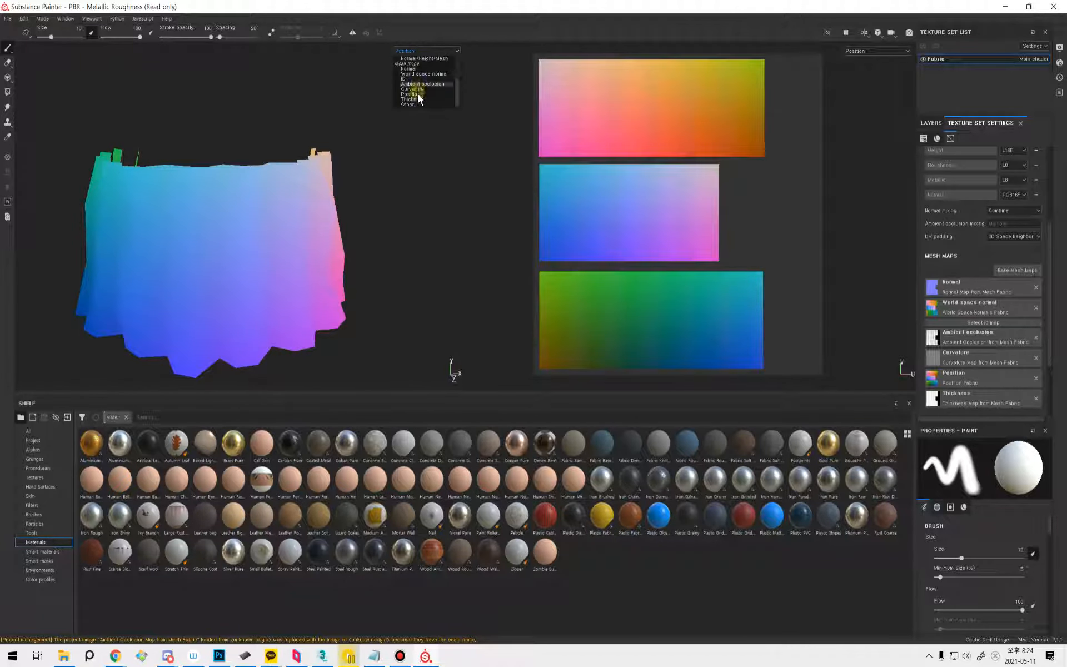
pyautogui.click(417, 102)
pyautogui.moveTo(296, 204)
pyautogui.keyDown('alt'); pyautogui.mouseDown()
pyautogui.moveTo(228, 266)
pyautogui.moveTo(286, 240)
pyautogui.moveTo(203, 230)
pyautogui.moveTo(384, 233)
pyautogui.moveTo(370, 225)
pyautogui.moveTo(341, 240)
pyautogui.moveTo(117, 255)
pyautogui.moveTo(191, 274)
pyautogui.moveTo(376, 226)
pyautogui.moveTo(318, 258)
pyautogui.moveTo(262, 256)
pyautogui.moveTo(293, 255)
pyautogui.mouseUp(); pyautogui.keyUp('alt')
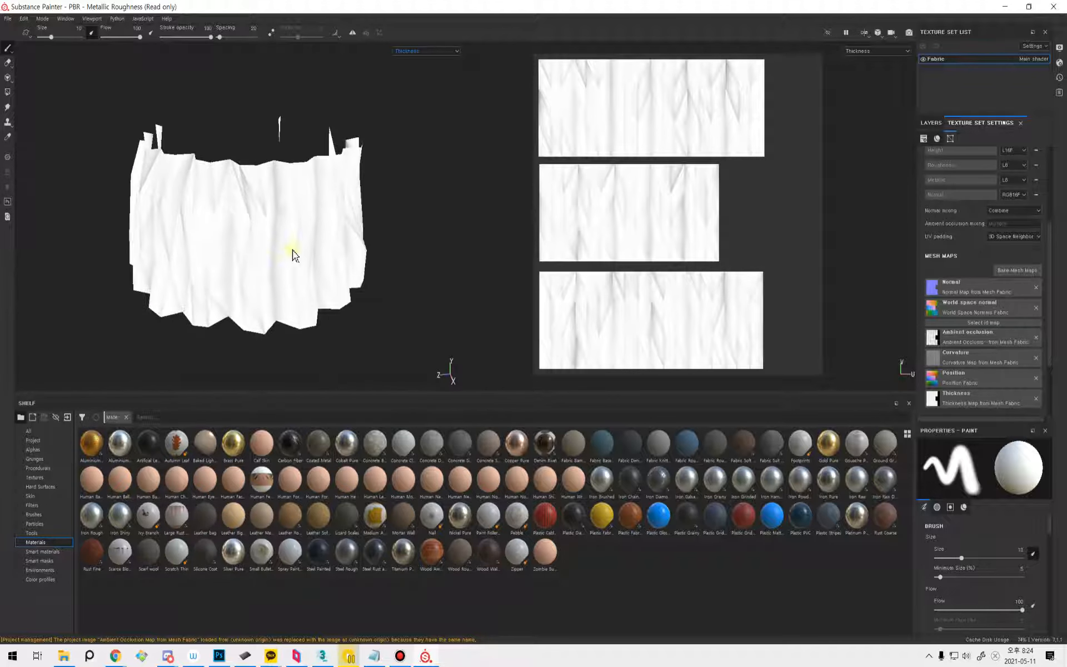
# Return the viewport display to the ambient occlusion map and inspect the pleats from several sides.
pyautogui.click(429, 52)
pyautogui.click(426, 88)
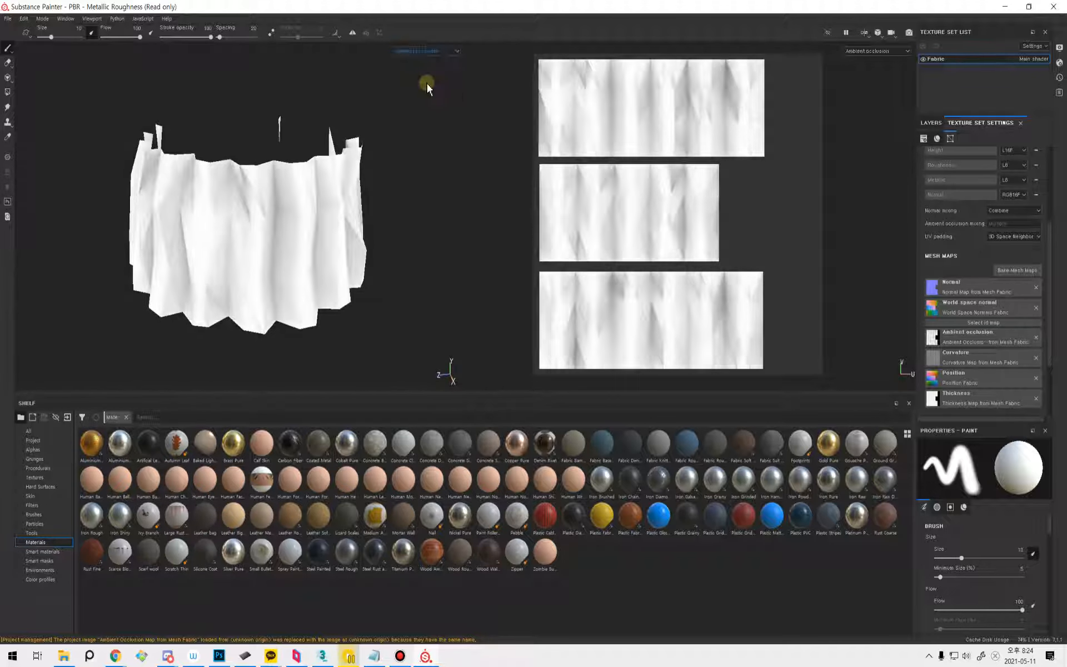
pyautogui.keyDown('alt'); pyautogui.moveTo(305, 229); pyautogui.dragTo(261, 261); pyautogui.keyUp('alt')
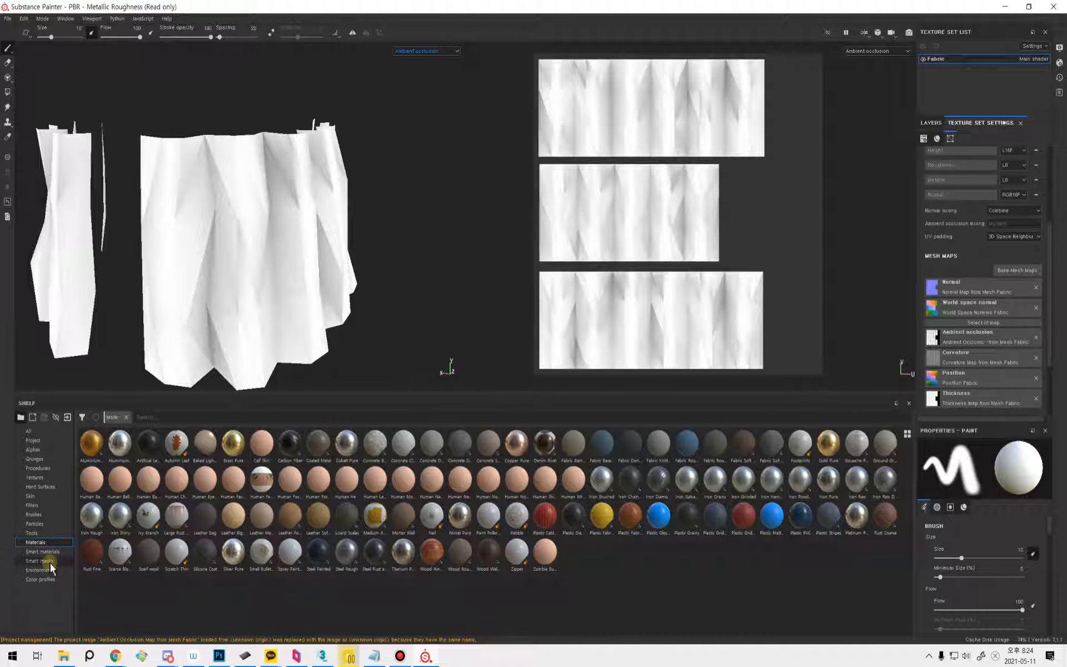
pyautogui.keyDown('alt'); pyautogui.moveTo(312, 267); pyautogui.dragTo(241, 328); pyautogui.keyUp('alt')
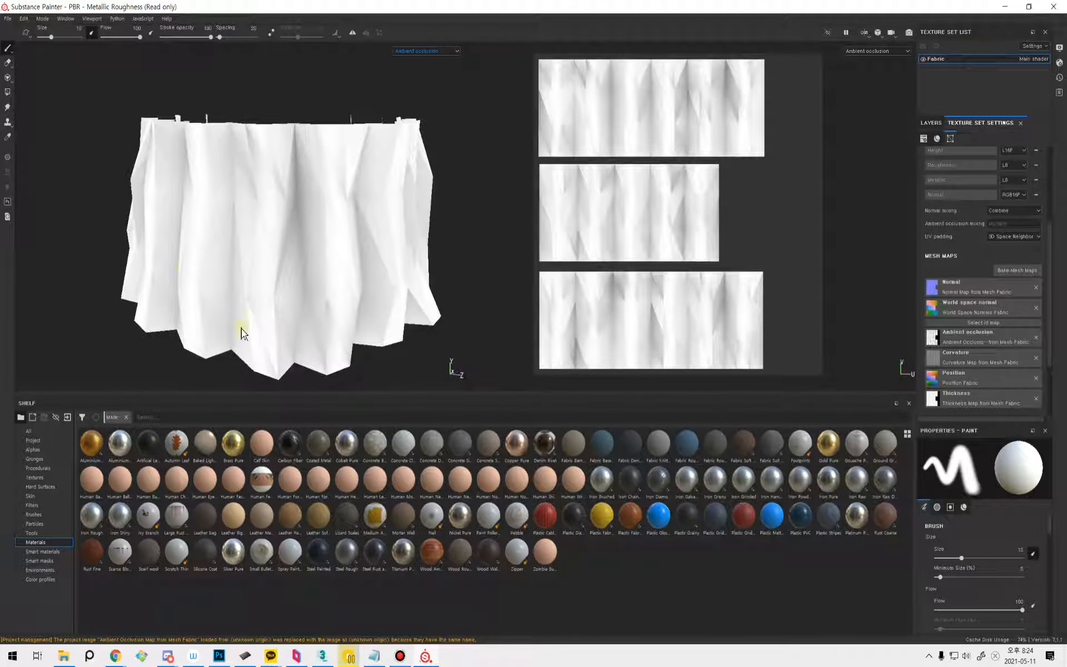
# Export the baked ambient occlusion texture from the shelf into the D:\SDG\210511_Fabric folder.
pyautogui.click(929, 122)
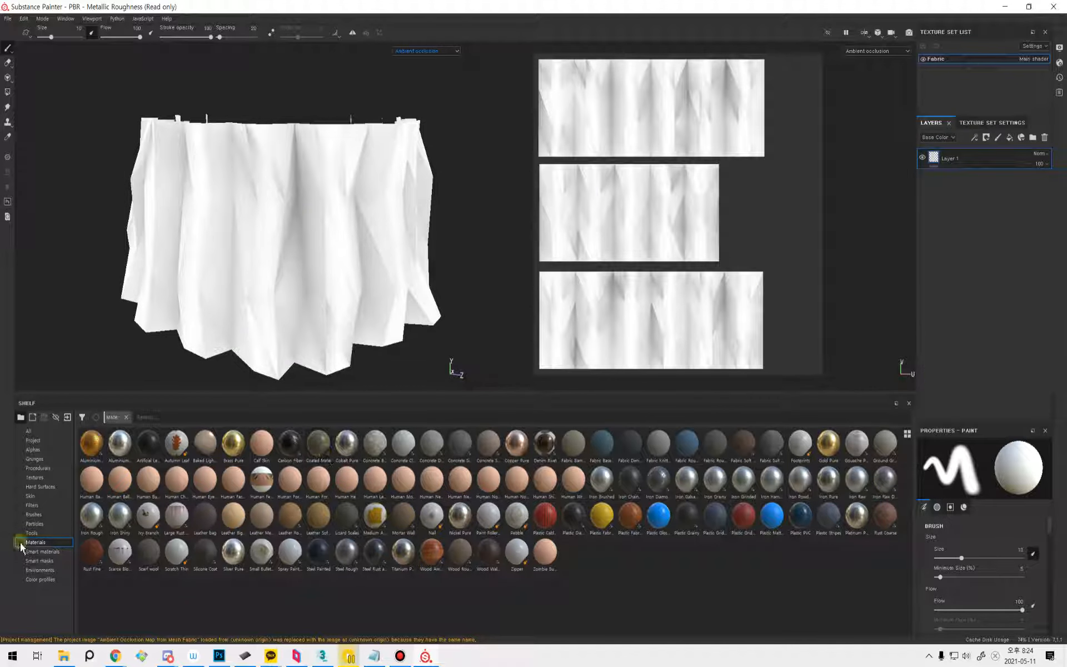
pyautogui.click(54, 476)
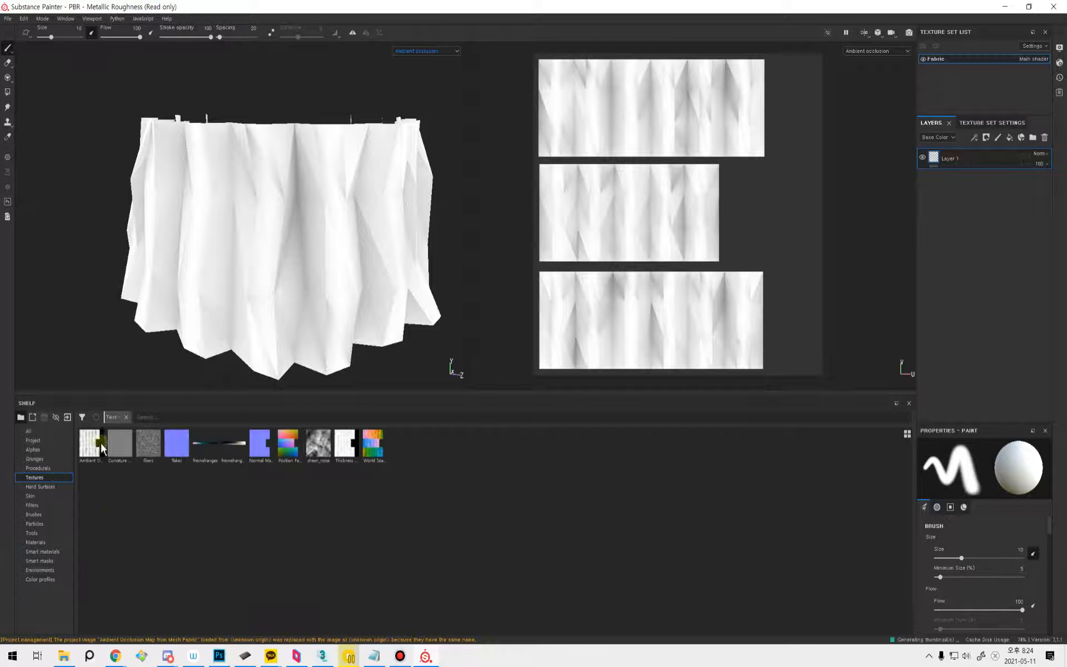
pyautogui.moveTo(95, 446)
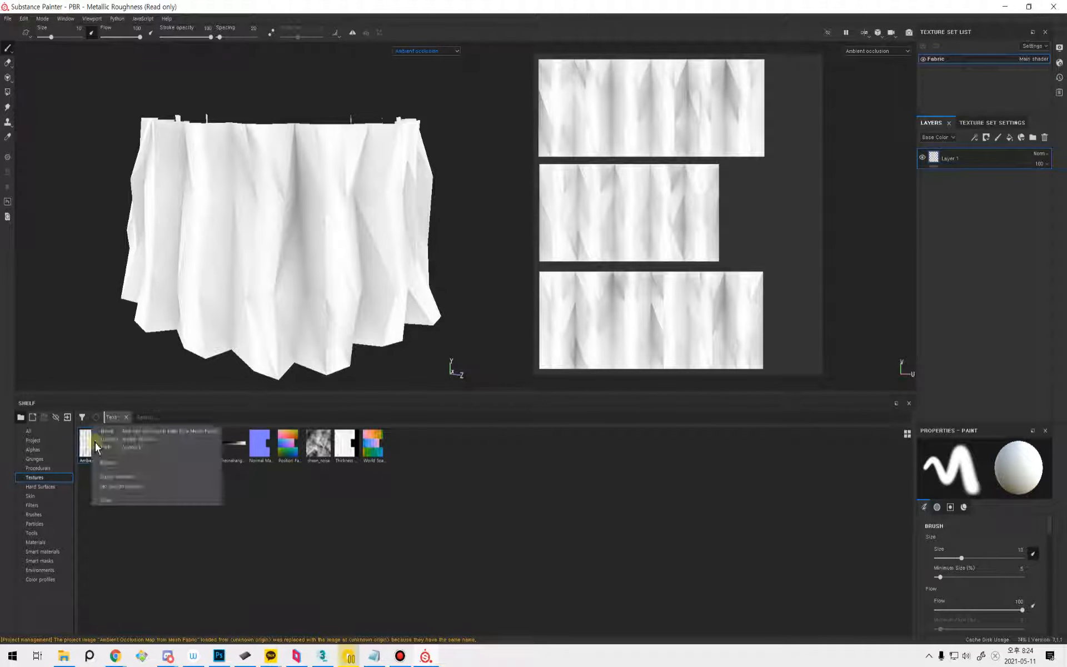
pyautogui.click(115, 478)
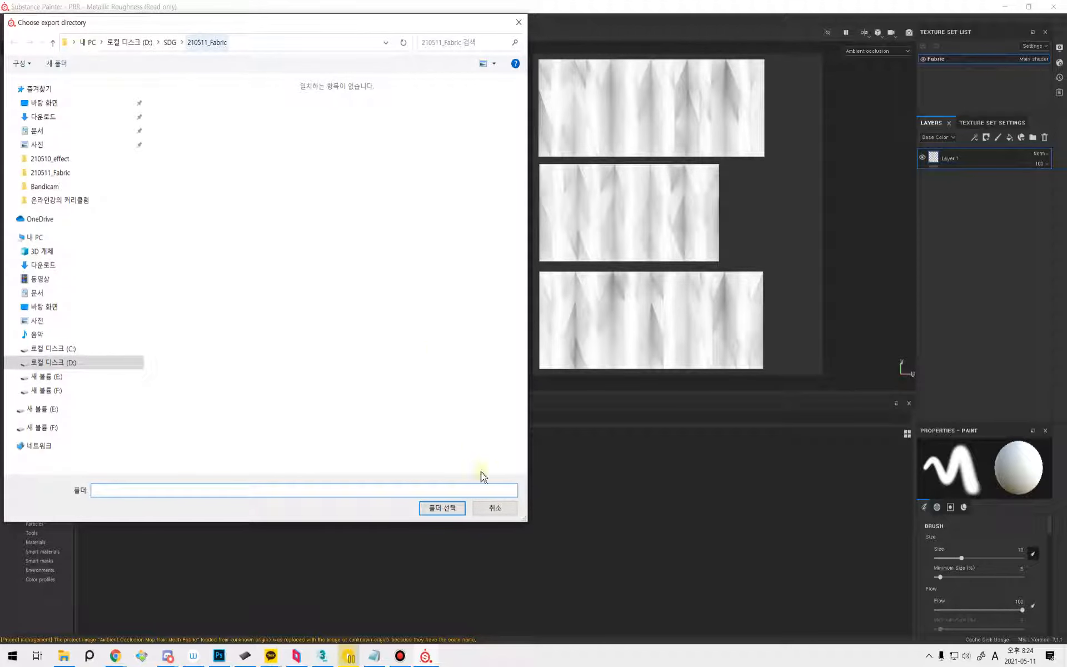
pyautogui.click(450, 507)
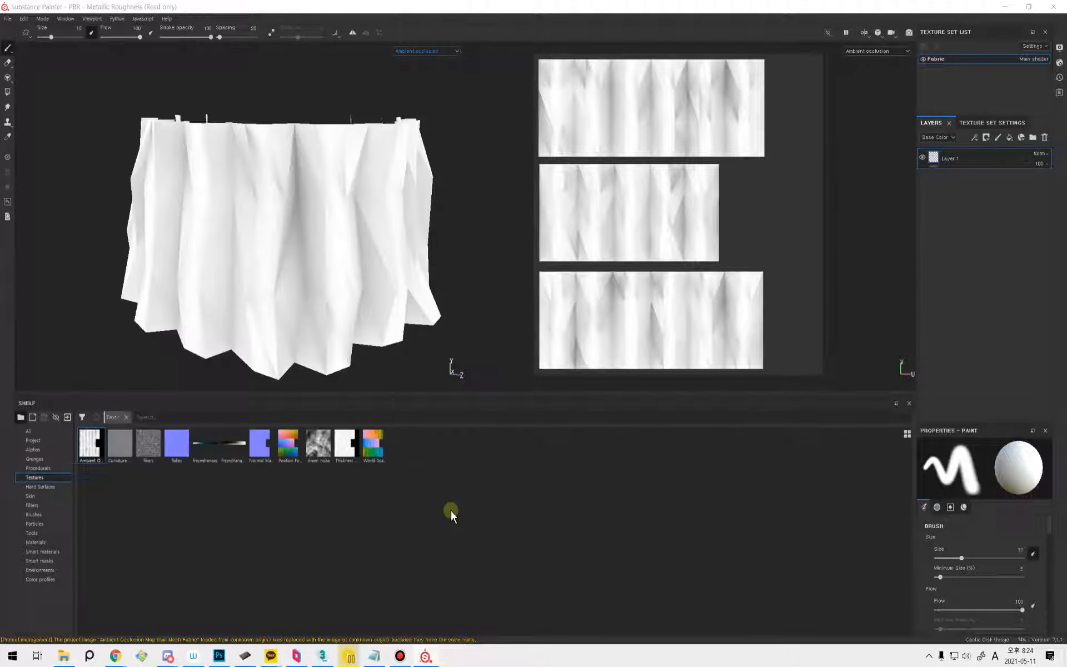
# Export the baked thickness texture from the shelf into the 210511_Fabric folder.
pyautogui.rightClick(339, 451)
pyautogui.click(368, 482)
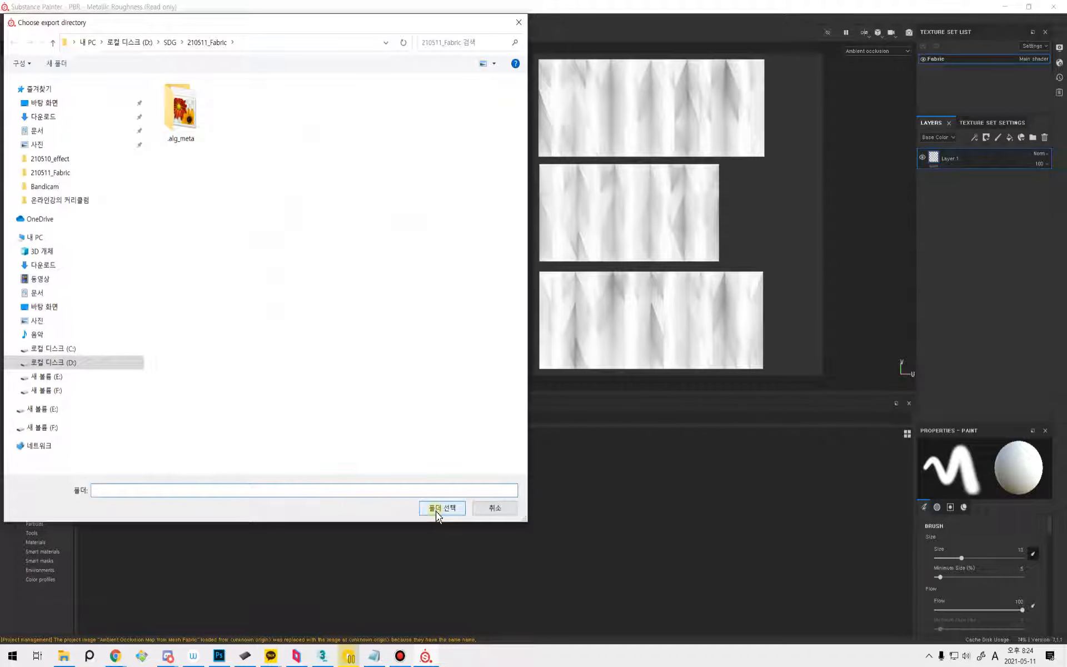
pyautogui.click(437, 514)
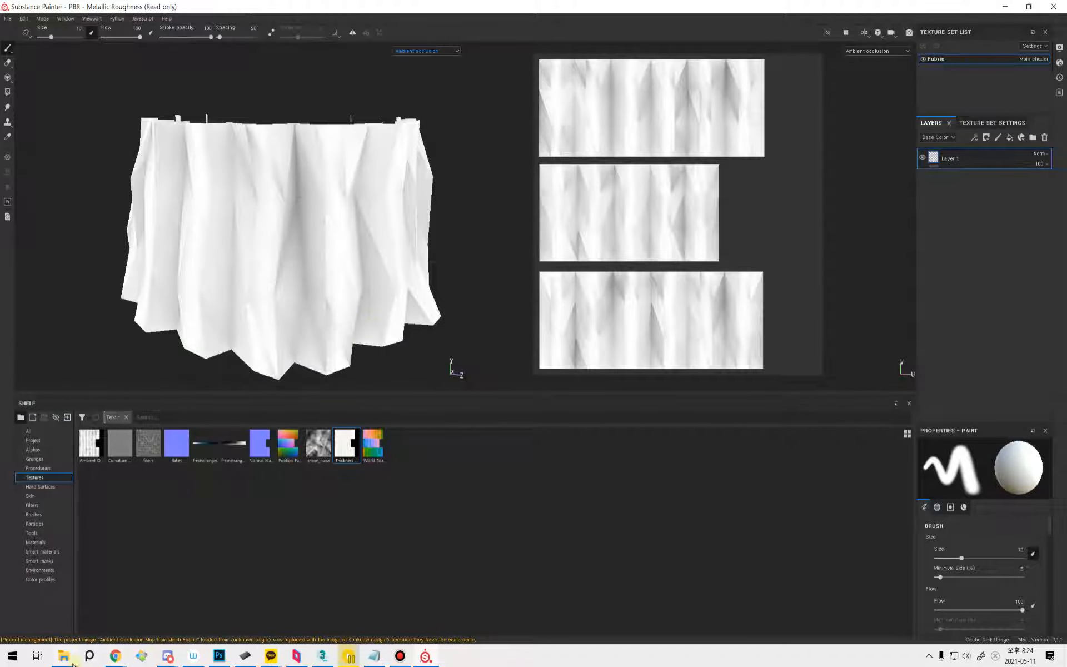
# Switch to File Explorer, open D:\SDG\210511_Fabric, and compare the exported ambient occlusion and thickness PNG files.
pyautogui.click(73, 662)
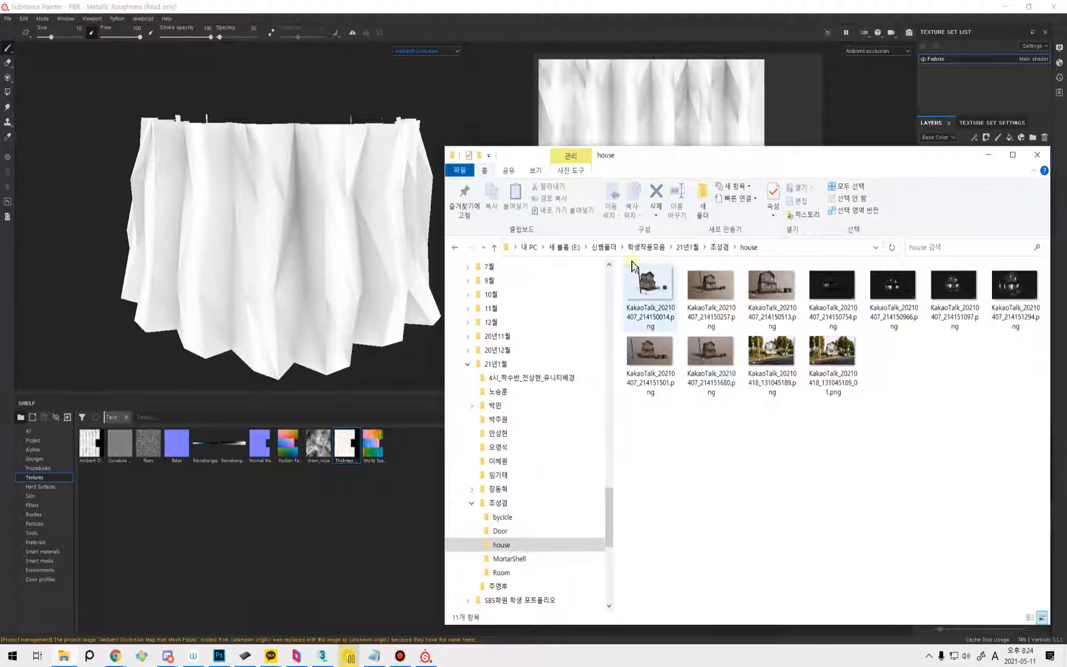
pyautogui.click(535, 247)
pyautogui.click(472, 396)
pyautogui.click(457, 411)
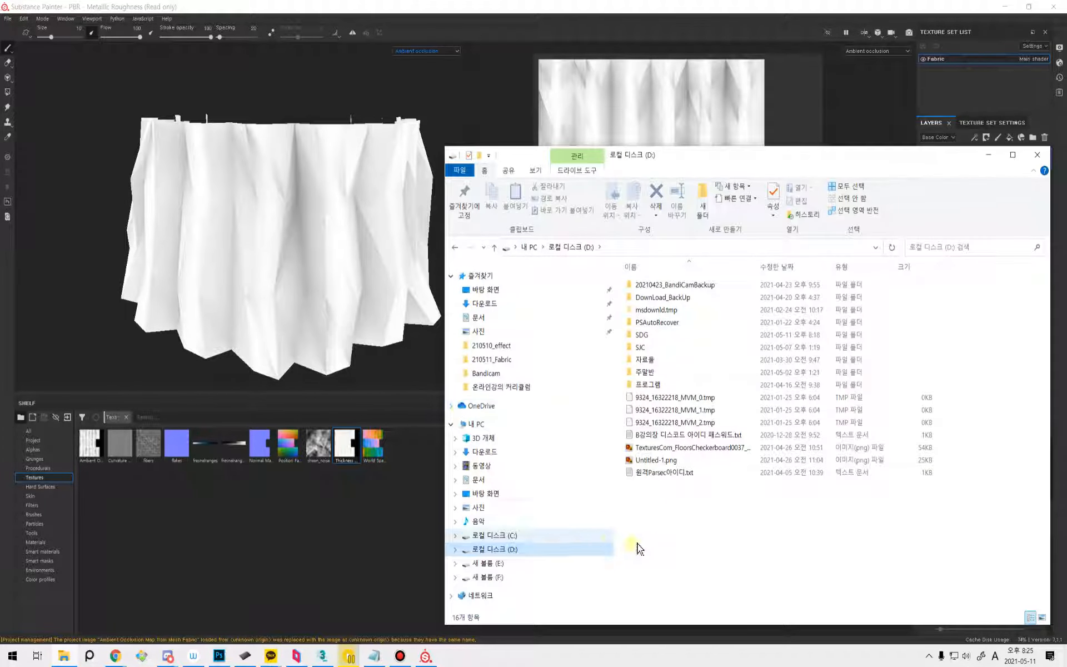
pyautogui.click(678, 333)
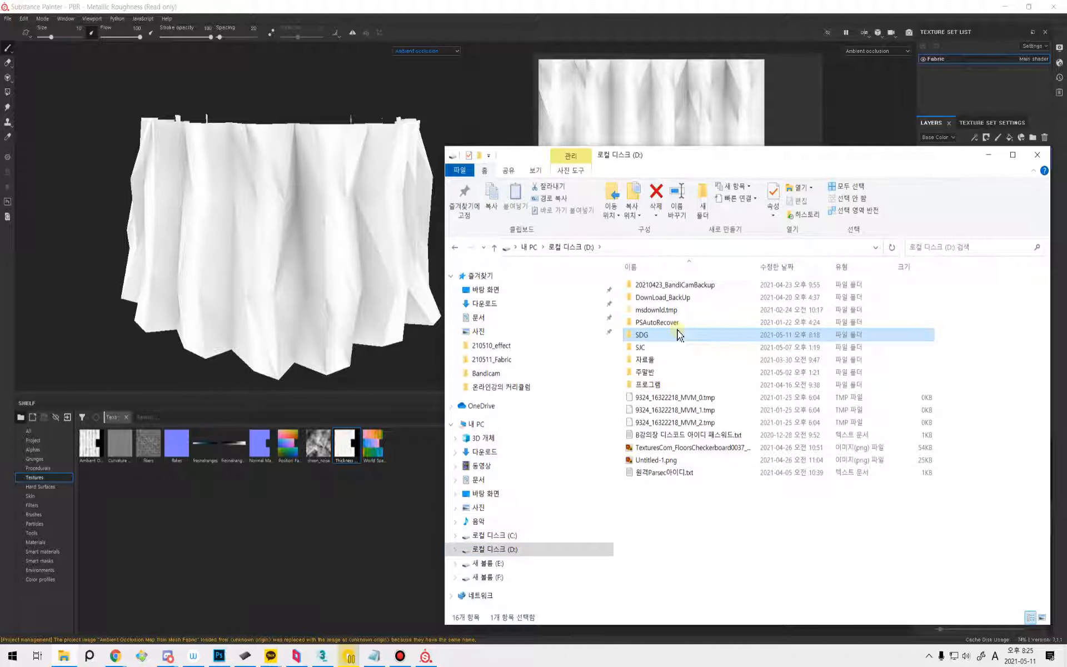
pyautogui.doubleClick(678, 336)
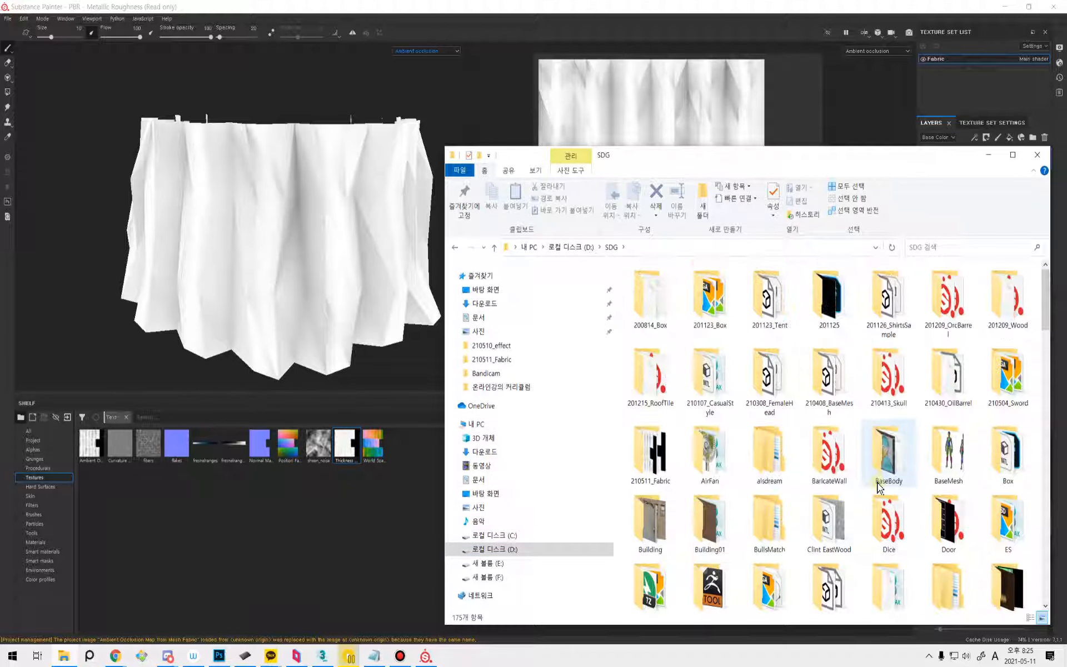
pyautogui.doubleClick(650, 450)
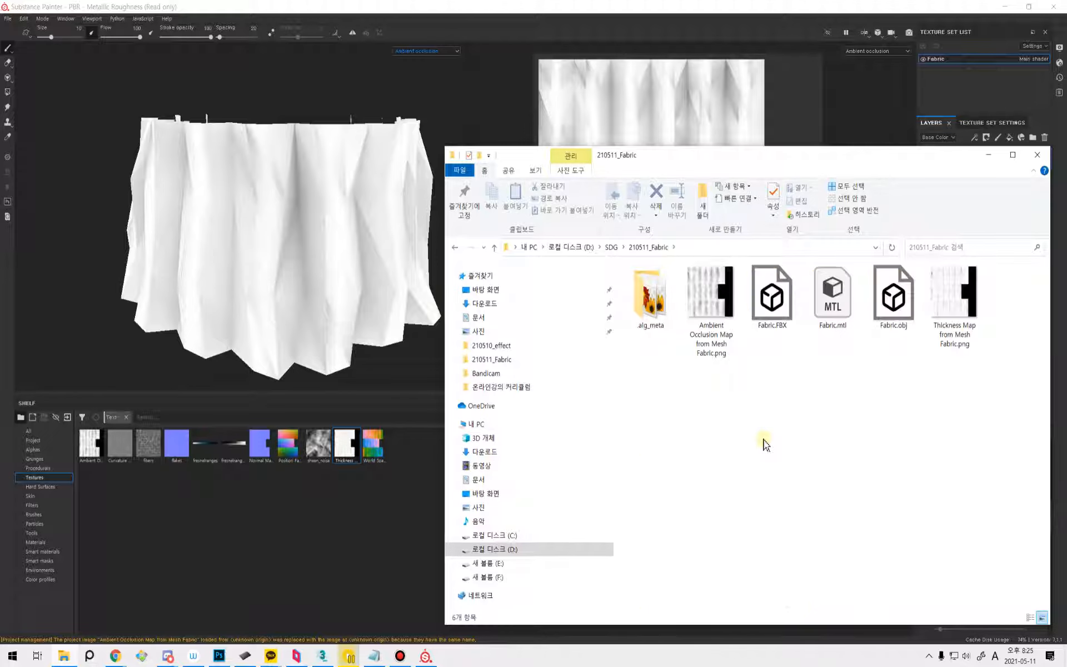
pyautogui.click(931, 314)
pyautogui.click(722, 328)
pyautogui.click(939, 328)
pyautogui.click(730, 344)
pyautogui.click(671, 497)
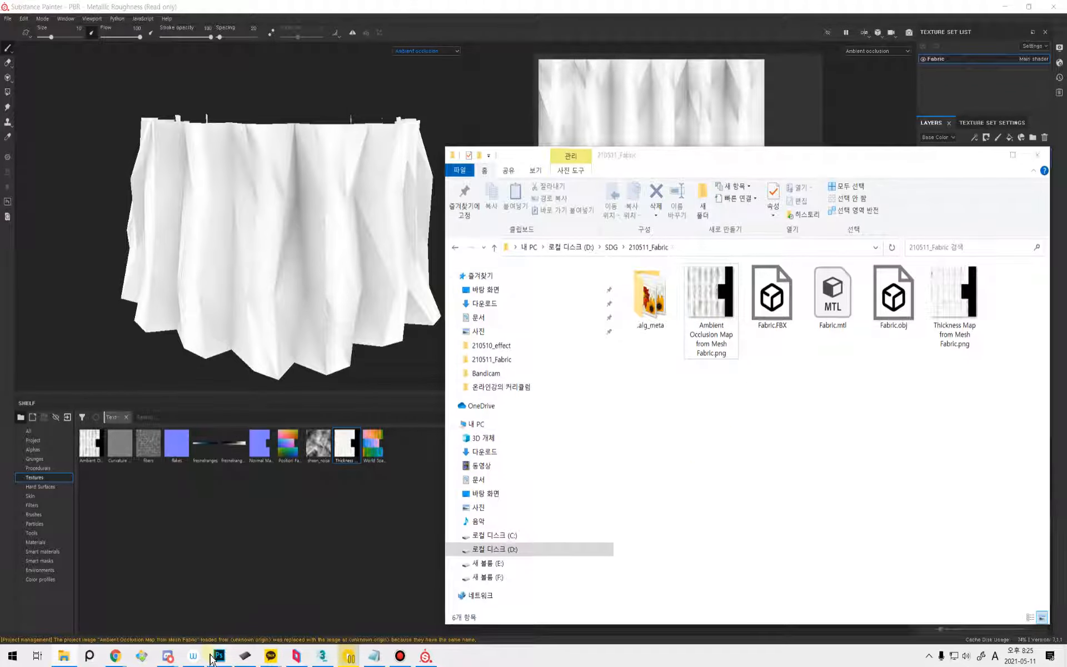
# Switch to Photoshop, fill the blank Untitled-1 document with the white background colour, and float its window.
pyautogui.click(211, 658)
pyautogui.hotkey('ctrl', 'BackSpace')
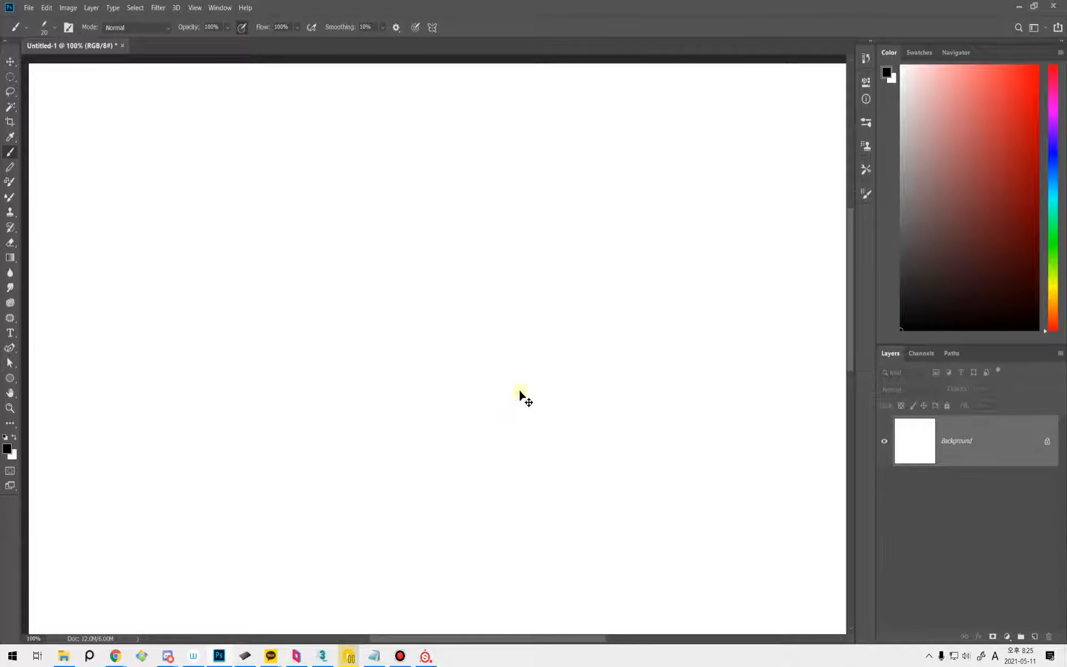
pyautogui.moveTo(55, 52); pyautogui.dragTo(66, 68)
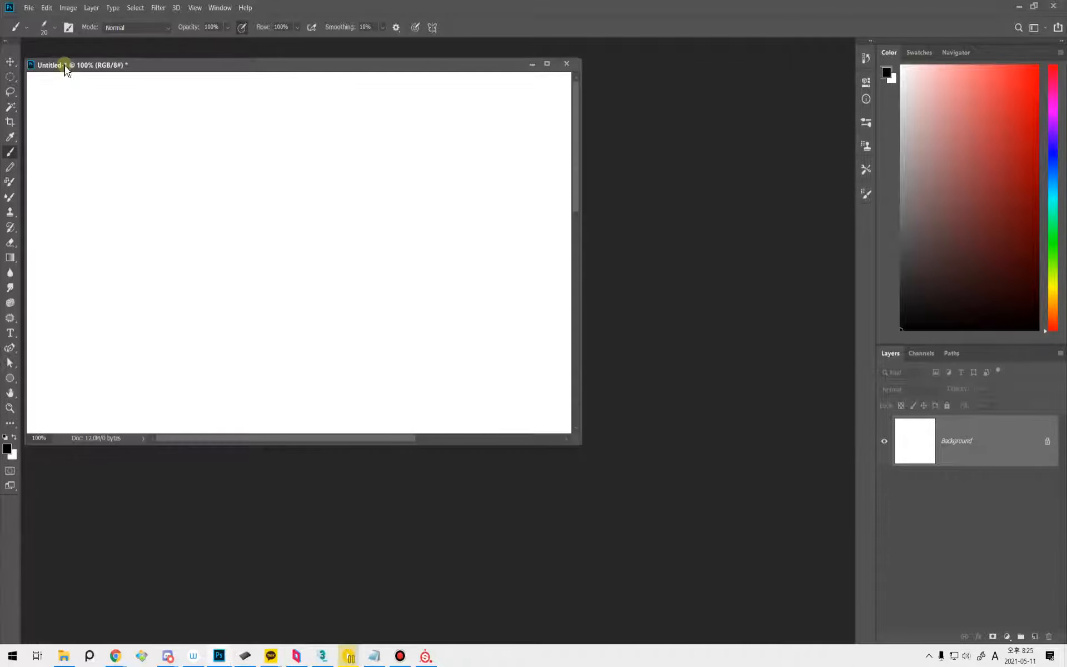
# Open Ambient Occlusion Map from Mesh Fabric.png from the 210511_Fabric folder in Photoshop and float its window.
pyautogui.click(66, 657)
pyautogui.moveTo(709, 297); pyautogui.dragTo(362, 512)
pyautogui.moveTo(152, 48); pyautogui.dragTo(188, 62)
# Apply a 10-pixel Gaussian Blur to the ambient occlusion map, save the file, and close it.
pyautogui.click(158, 8)
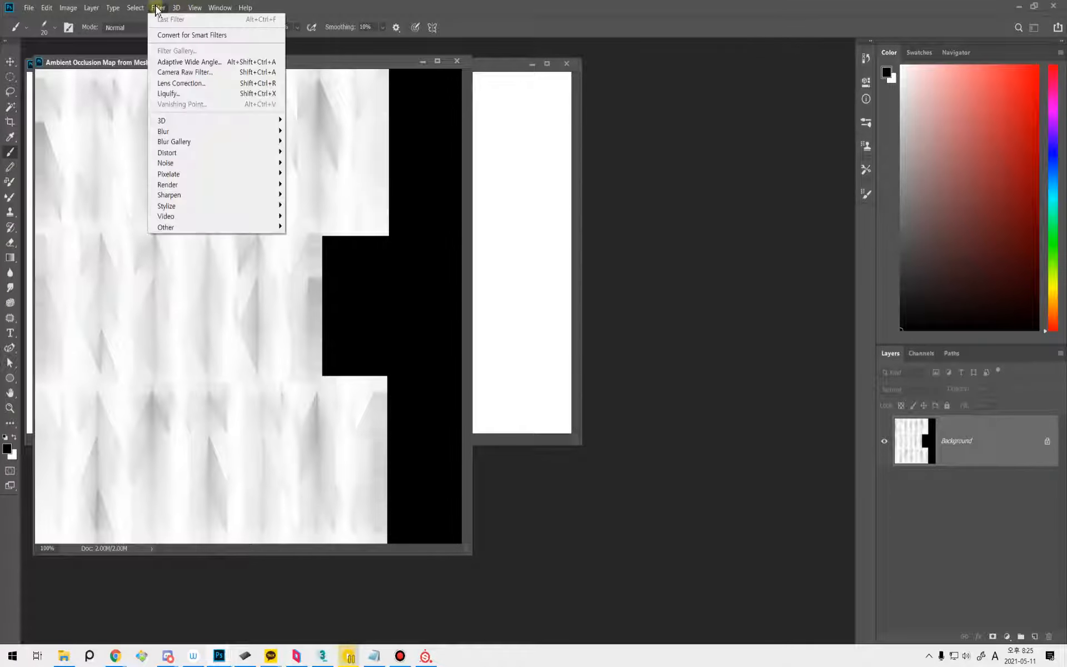
pyautogui.moveTo(209, 132)
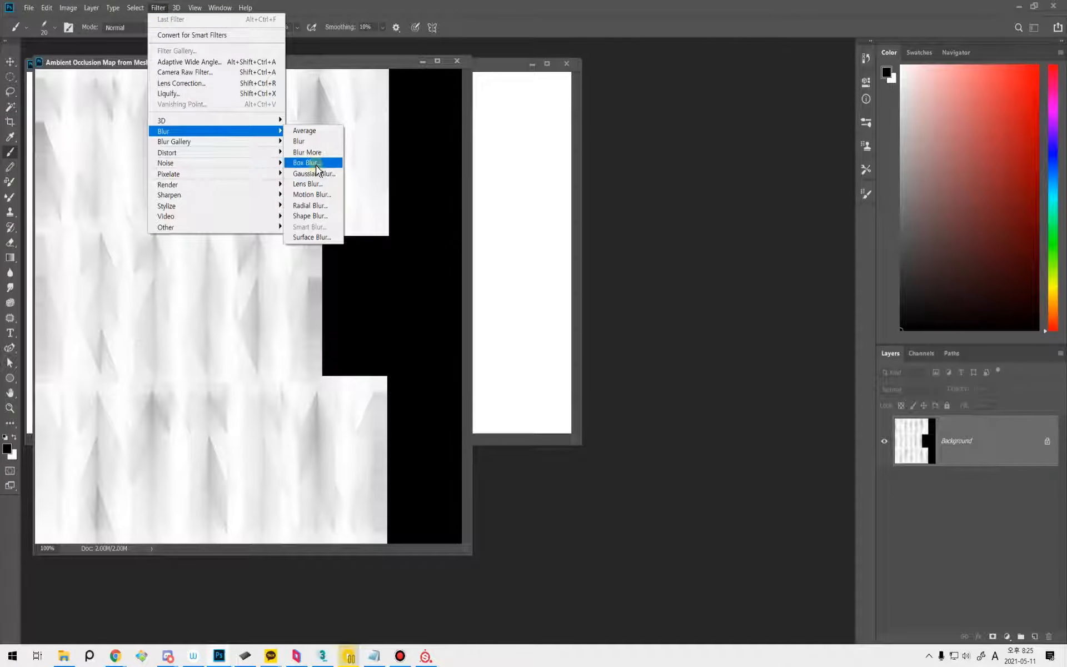
pyautogui.click(312, 174)
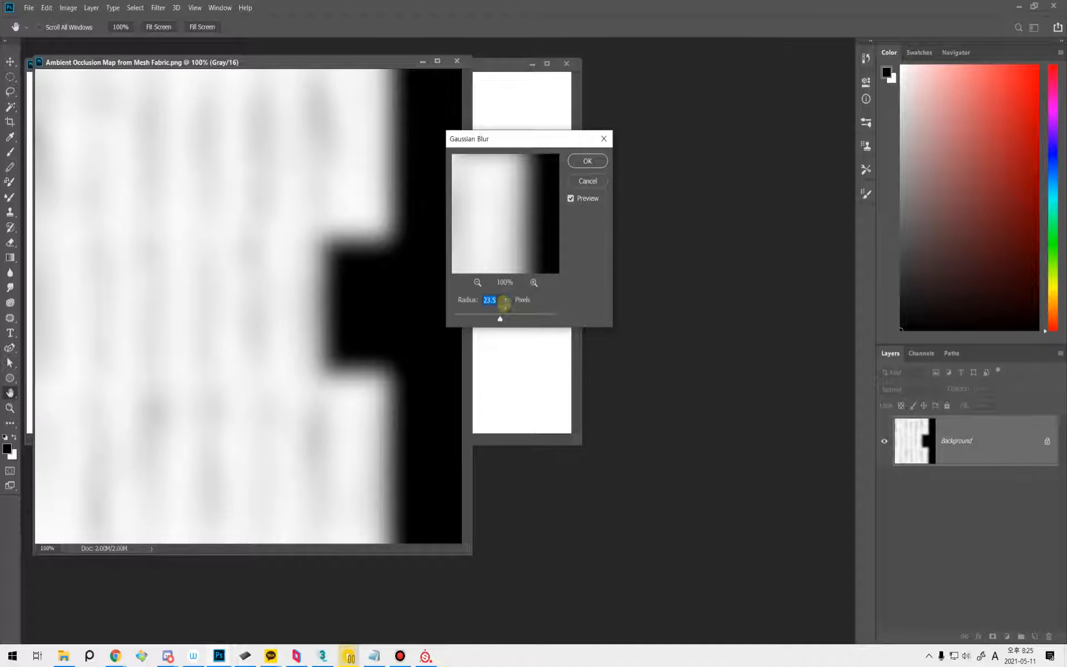
pyautogui.write('5')
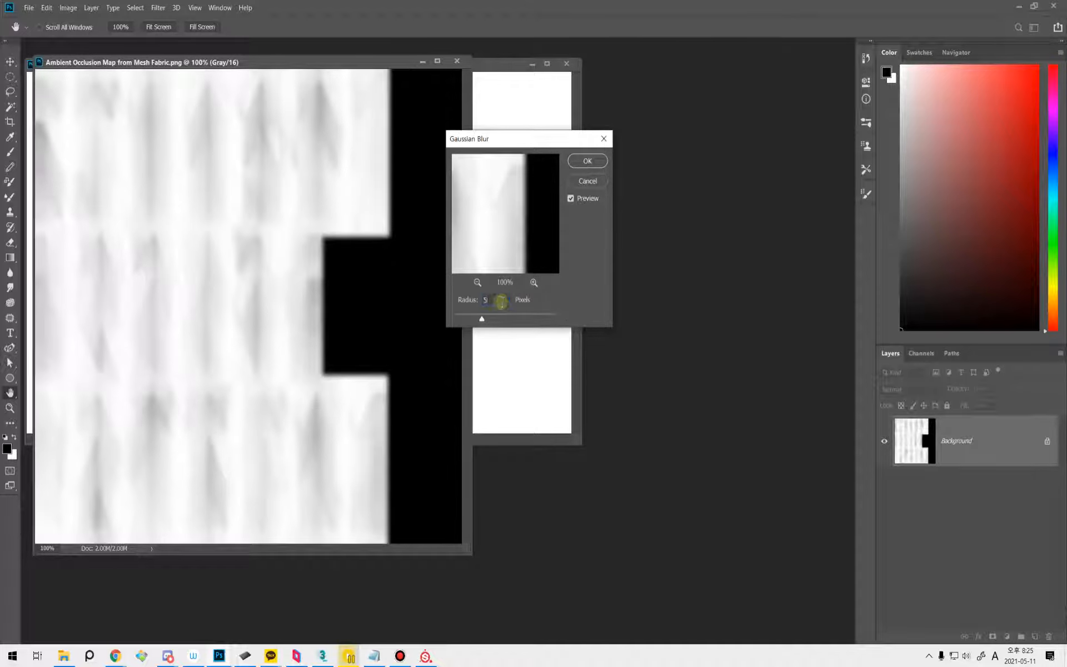
pyautogui.click(485, 300)
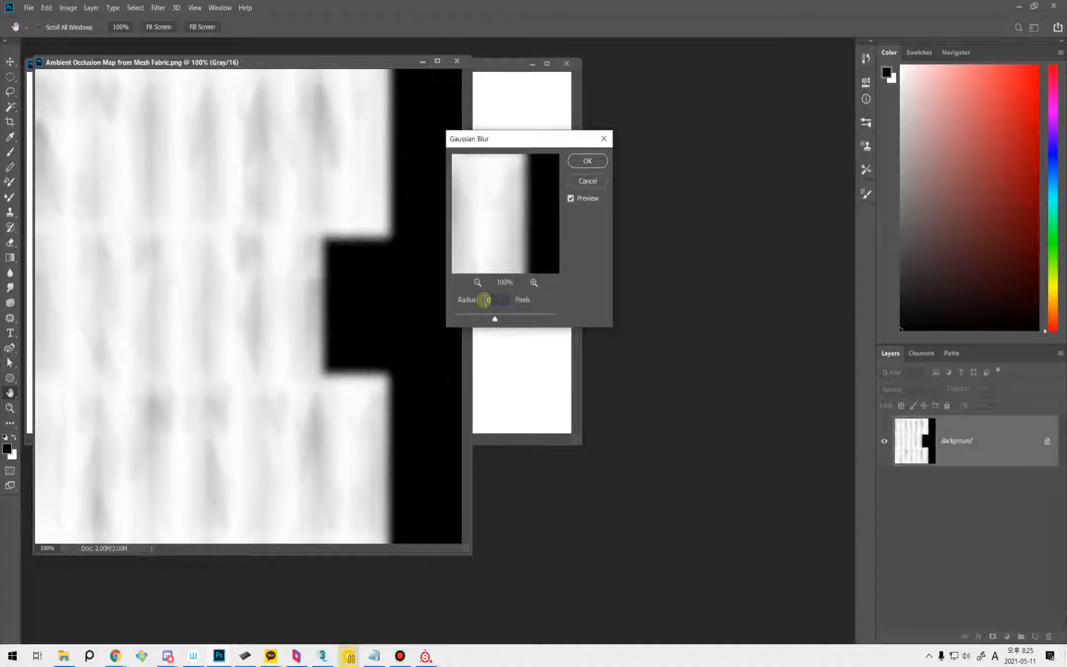
pyautogui.press('Return')
pyautogui.press('b')
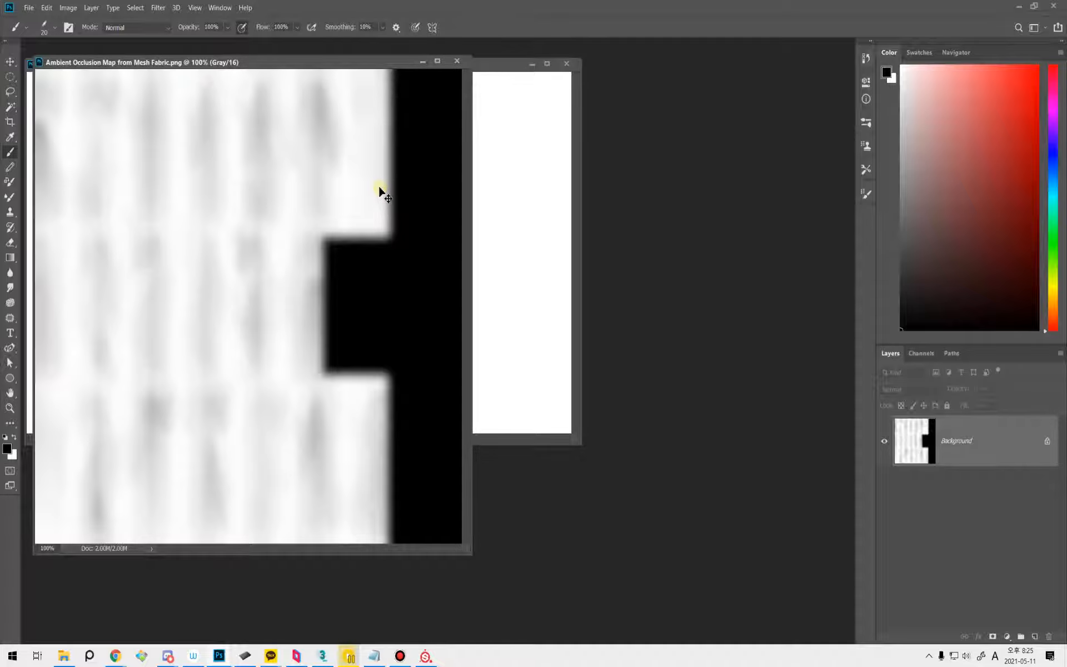
pyautogui.hotkey('ctrl', 'w')
# Open Thickness Map from Mesh Fabric.png from the 210511_Fabric folder in Photoshop and float its window.
pyautogui.click(65, 655)
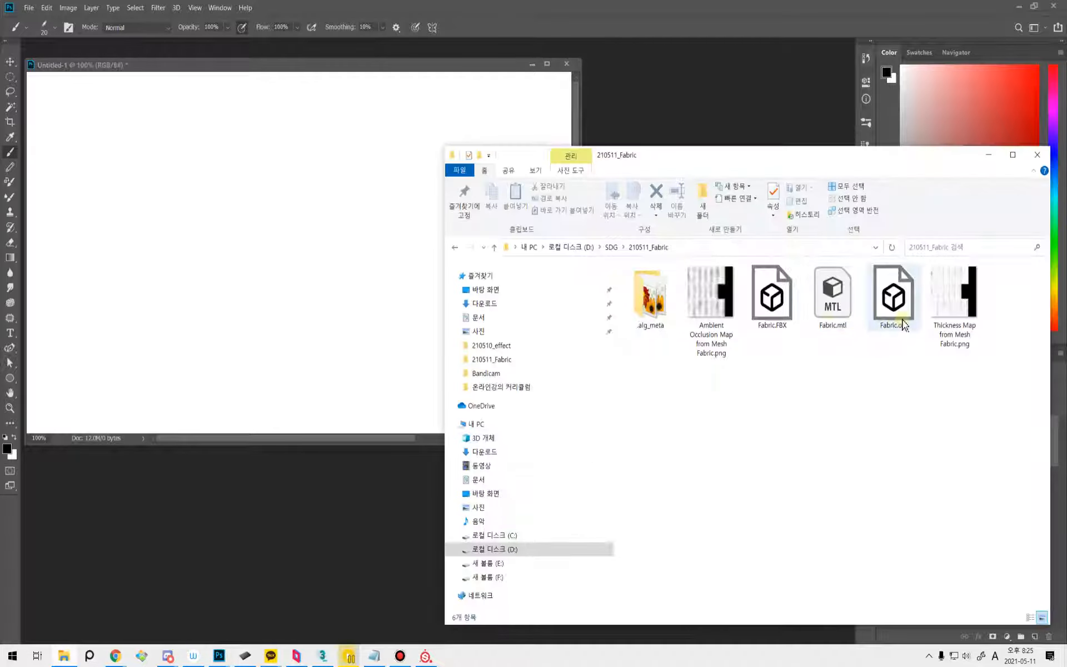
pyautogui.moveTo(953, 300); pyautogui.dragTo(303, 492)
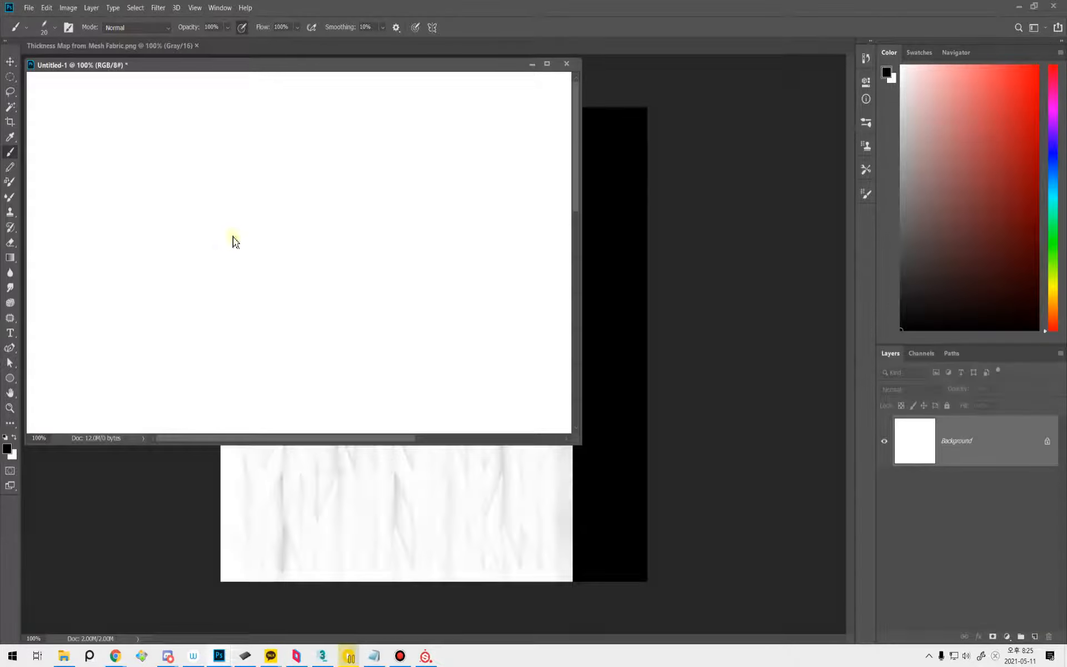
pyautogui.moveTo(144, 46); pyautogui.dragTo(147, 58)
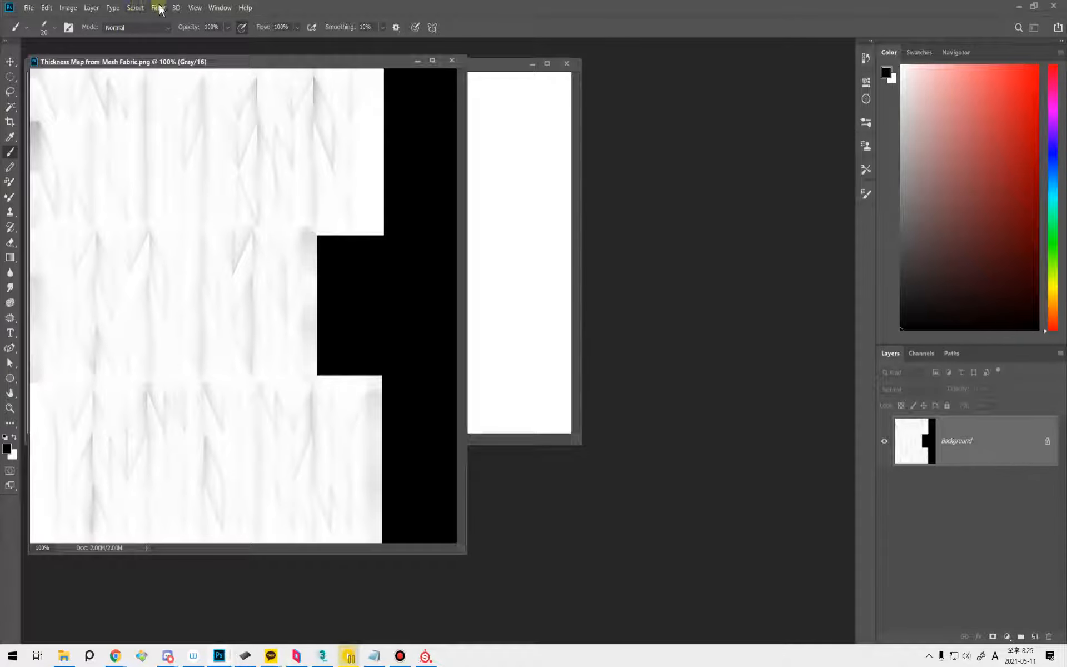
# Apply the same Gaussian Blur to the thickness map, save the file, and close it.
pyautogui.hotkey('ctrl', 'alt', 'f')
pyautogui.hotkey('ctrl', 's')
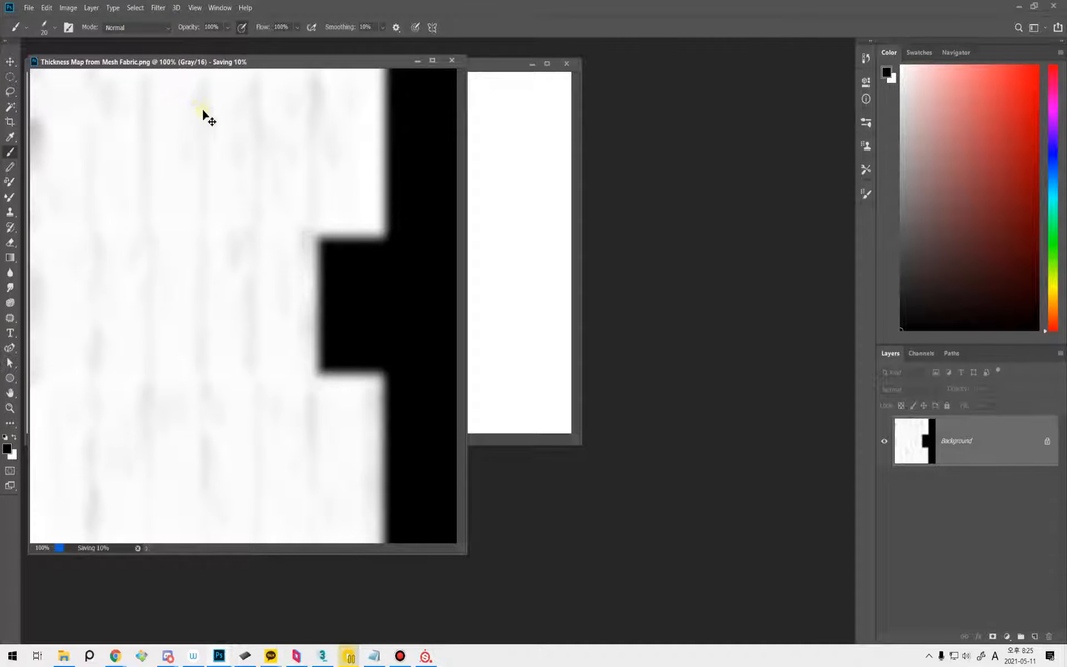
pyautogui.hotkey('ctrl', 'w')
# Switch to Substance Painter and remove the ambient occlusion and thickness mesh maps from the Fabric texture set.
pyautogui.click(422, 650)
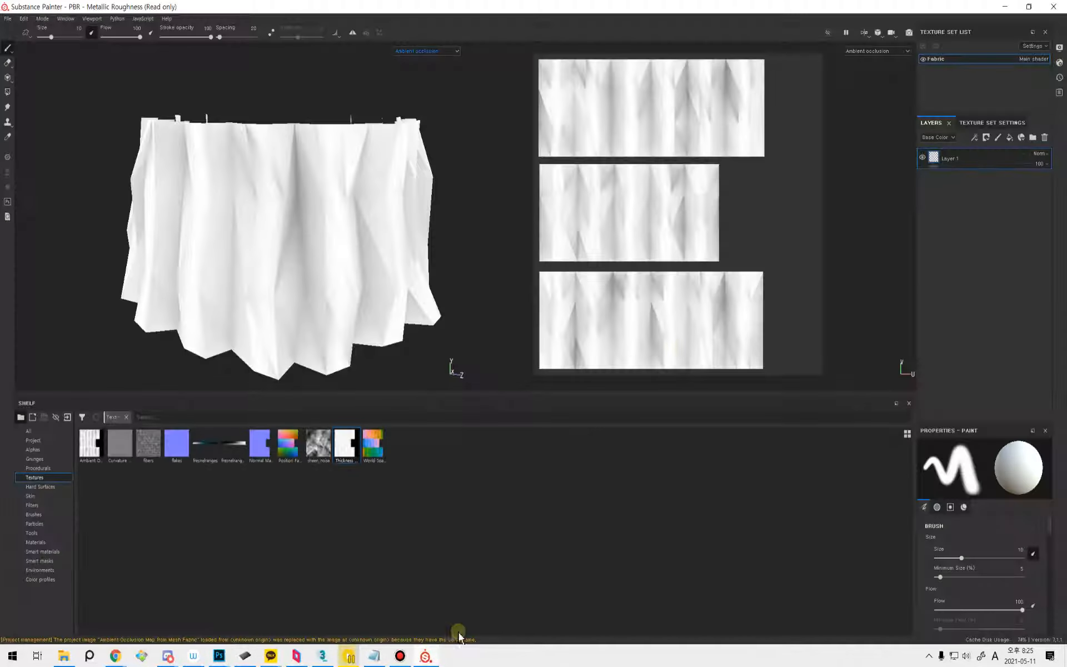
pyautogui.click(991, 123)
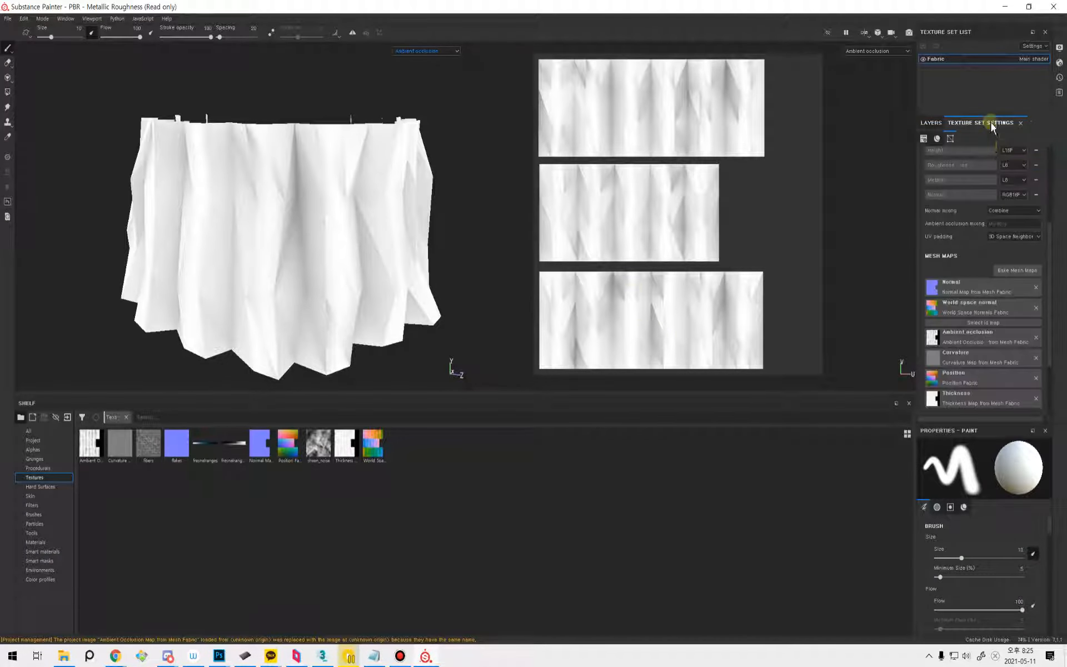
pyautogui.scroll(-2, 994, 289)
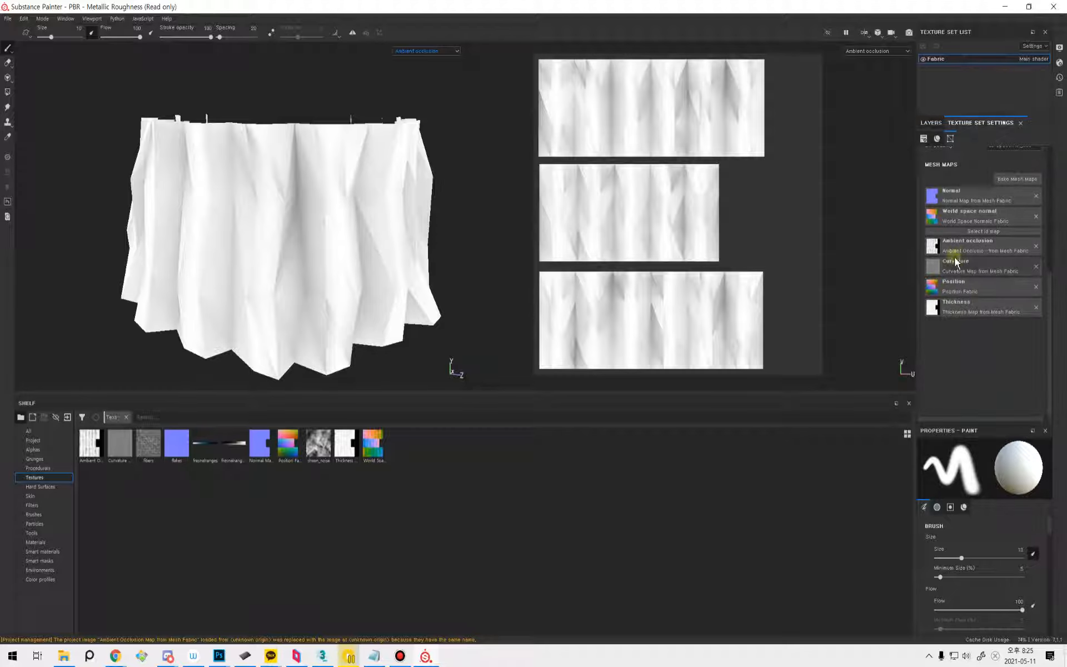
pyautogui.click(1036, 249)
pyautogui.click(1036, 297)
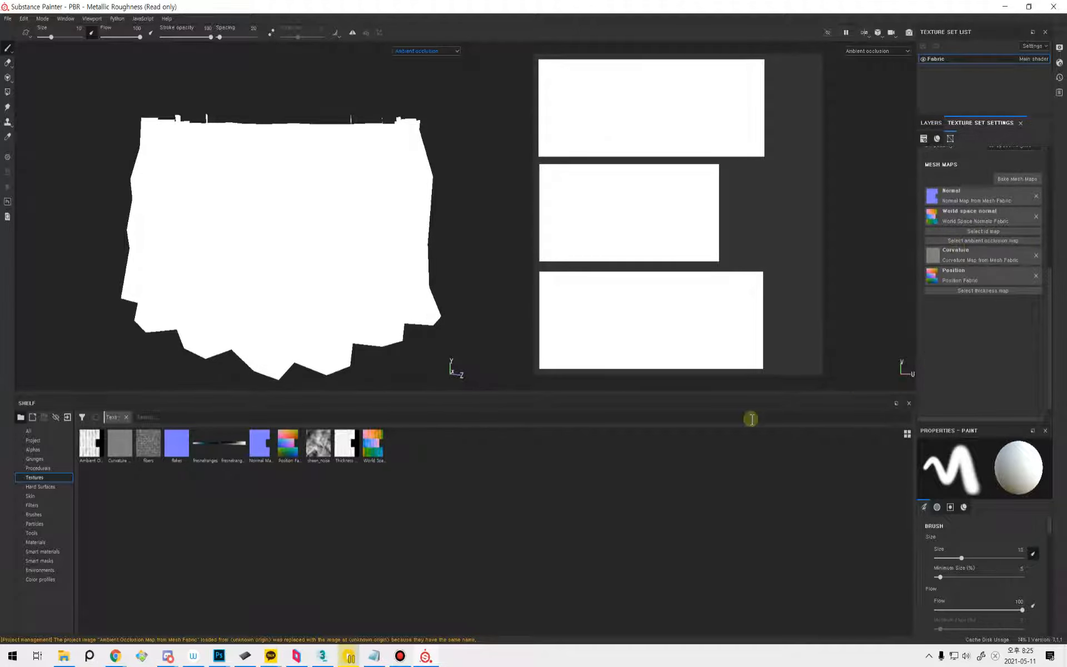
# Import the edited ambient occlusion and thickness PNG files from the 210511_Fabric folder into Substance Painter as textures for the current session.
pyautogui.click(64, 656)
pyautogui.click(711, 303)
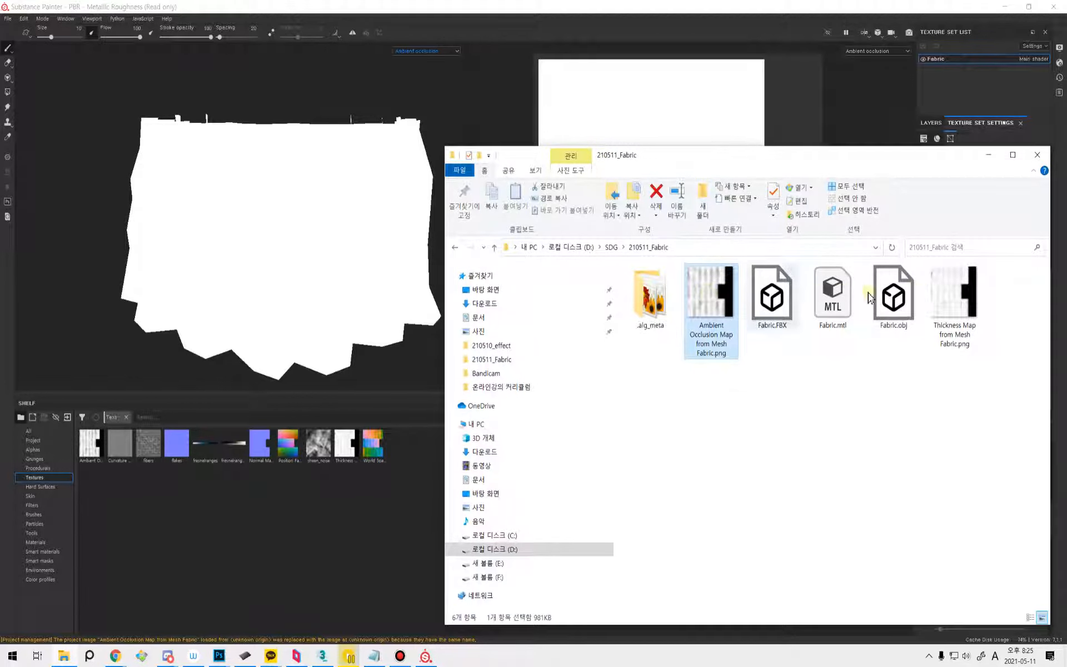
pyautogui.moveTo(723, 317)
pyautogui.mouseDown()
pyautogui.moveTo(338, 508)
pyautogui.moveTo(371, 490)
pyautogui.mouseUp()
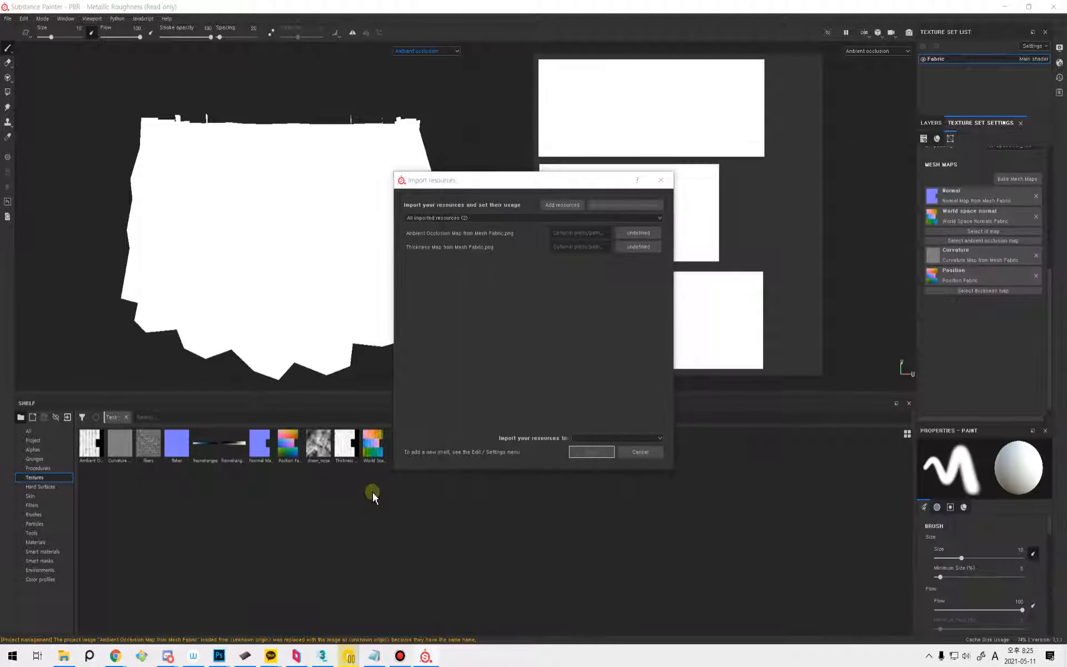
pyautogui.click(655, 234)
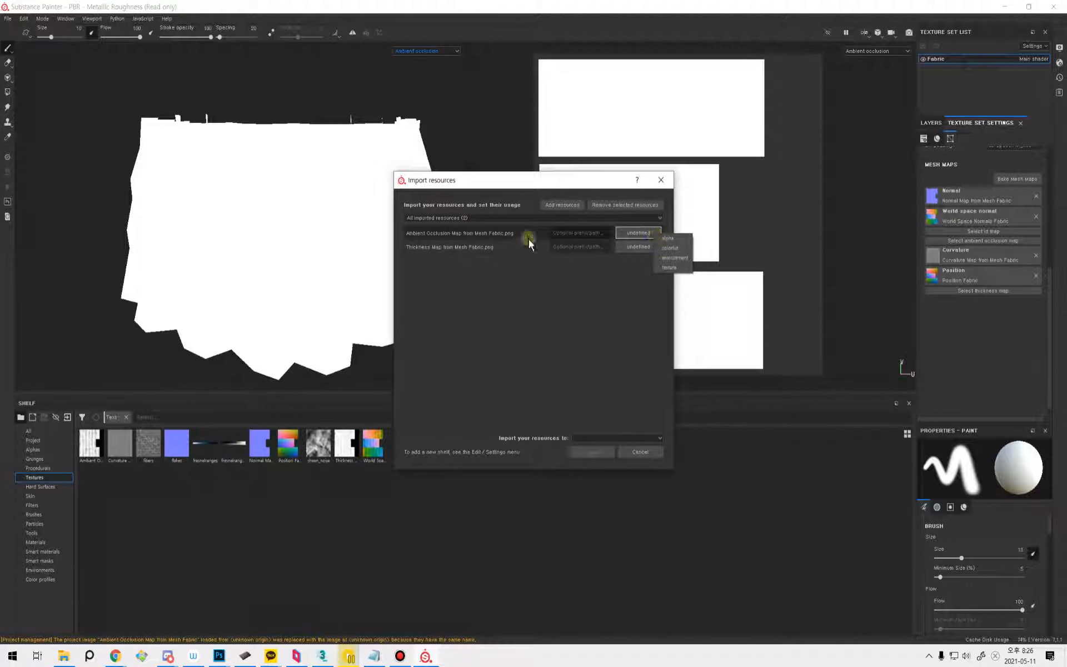
pyautogui.click(519, 237)
pyautogui.click(639, 233)
pyautogui.click(655, 269)
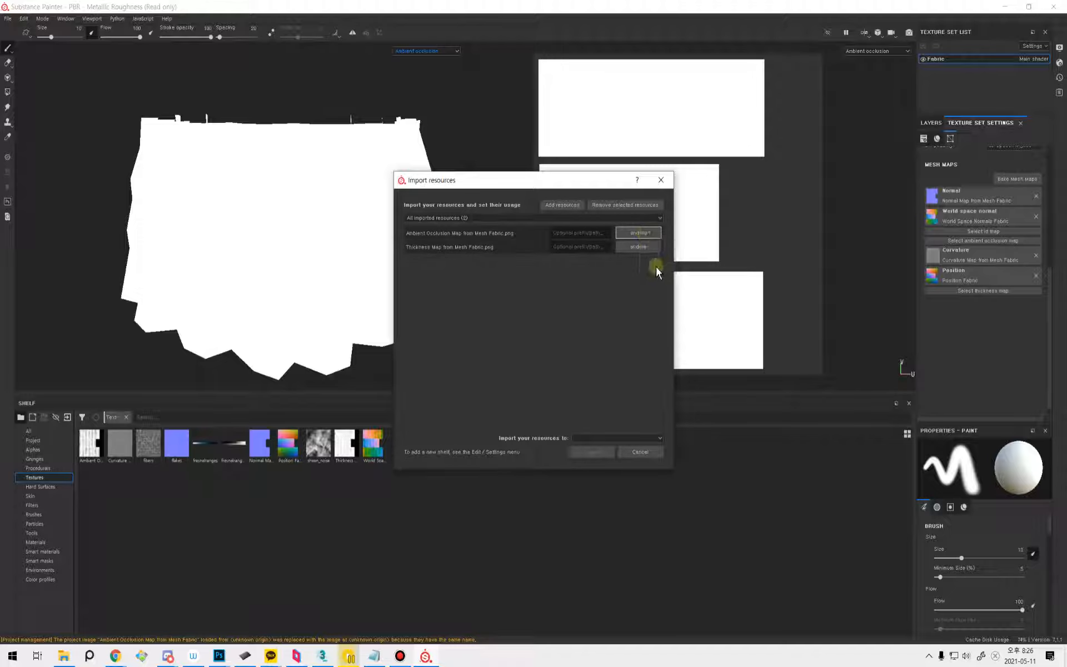
pyautogui.click(643, 437)
pyautogui.click(623, 446)
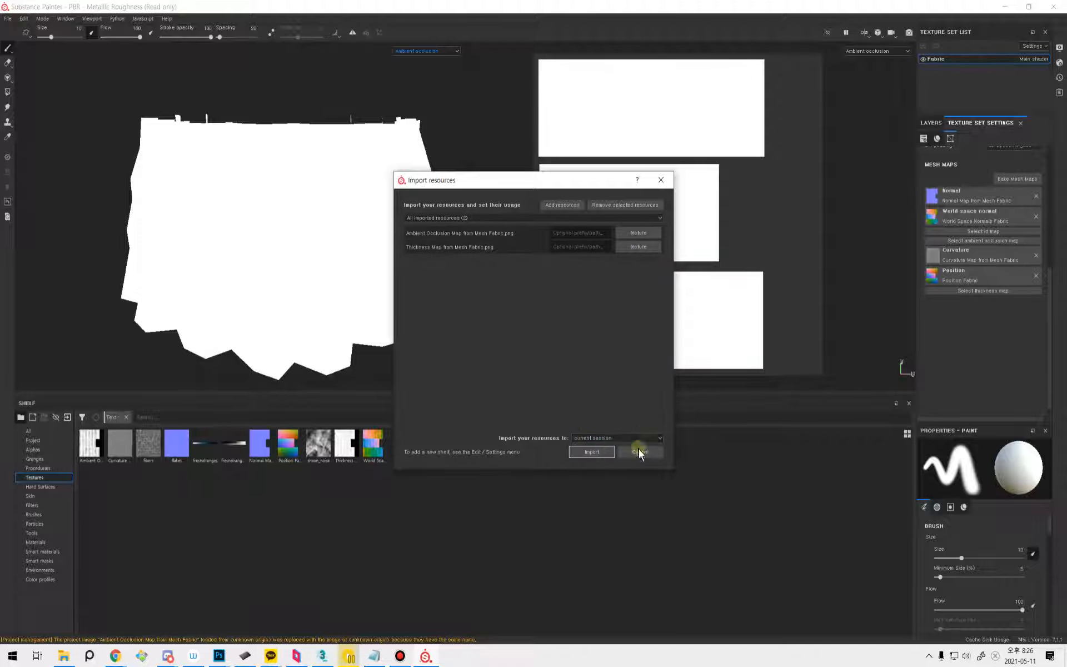
pyautogui.click(594, 452)
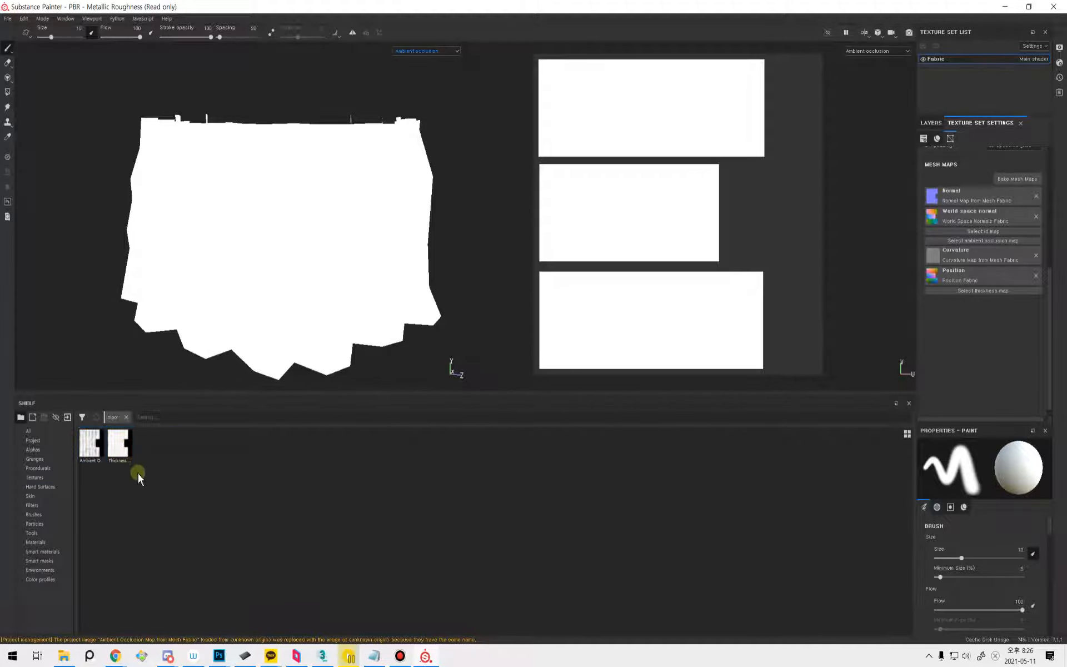
# Assign the imported thickness texture as the Fabric texture set's thickness mesh map.
pyautogui.click(119, 451)
pyautogui.moveTo(122, 453); pyautogui.dragTo(987, 290)
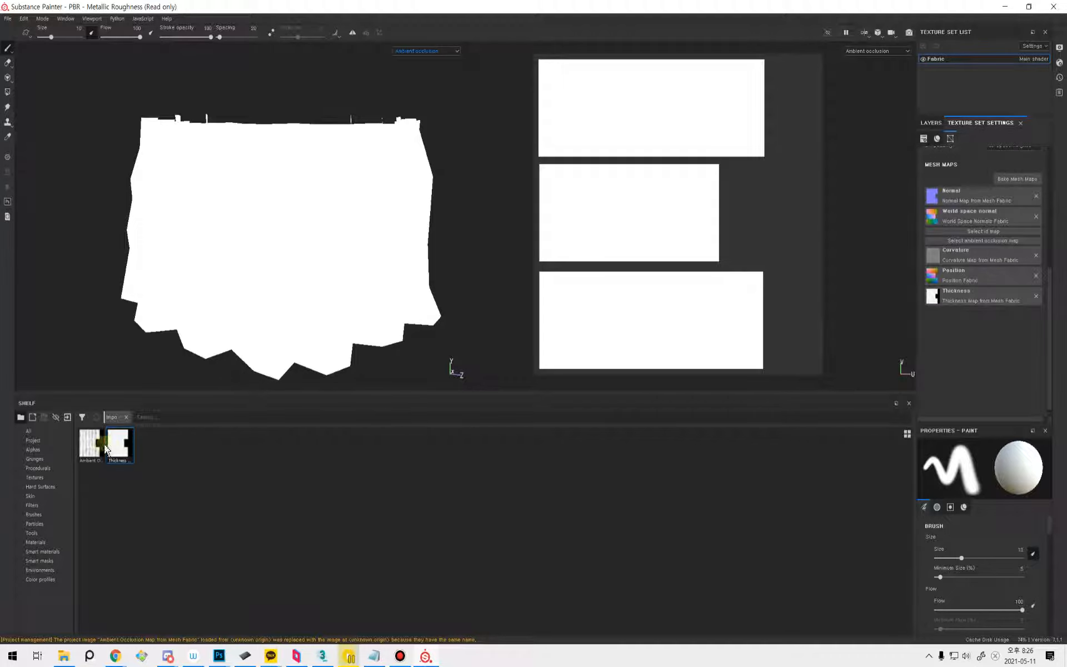
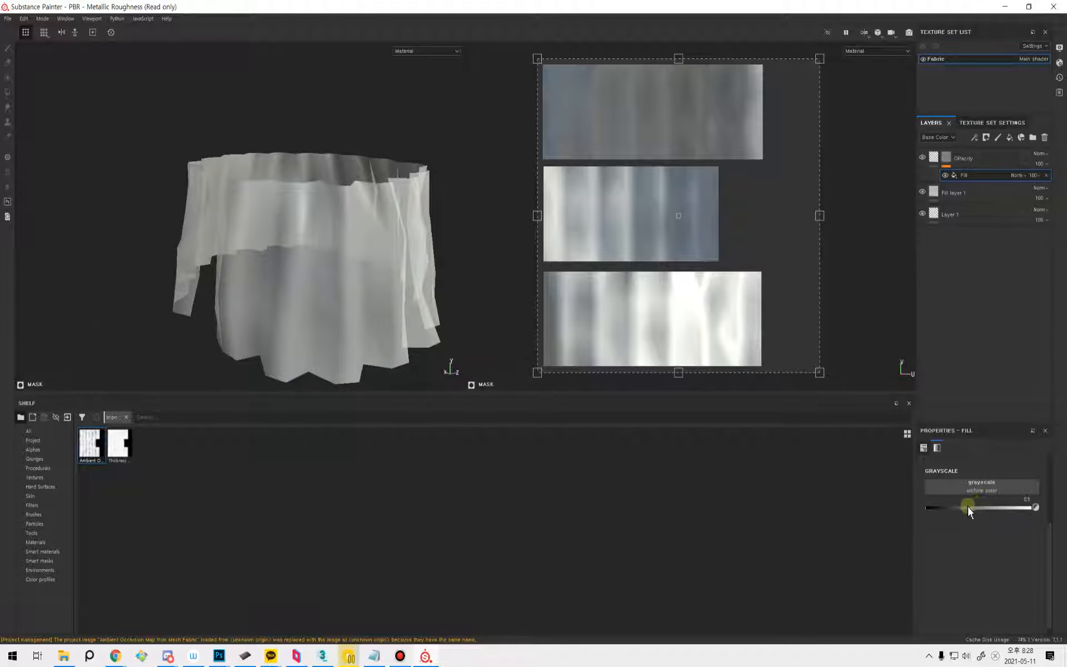
# Browse the Alphas in the shelf and assign Line Stripes as the grayscale source of the Opacity layer's mask fill.
pyautogui.click(40, 448)
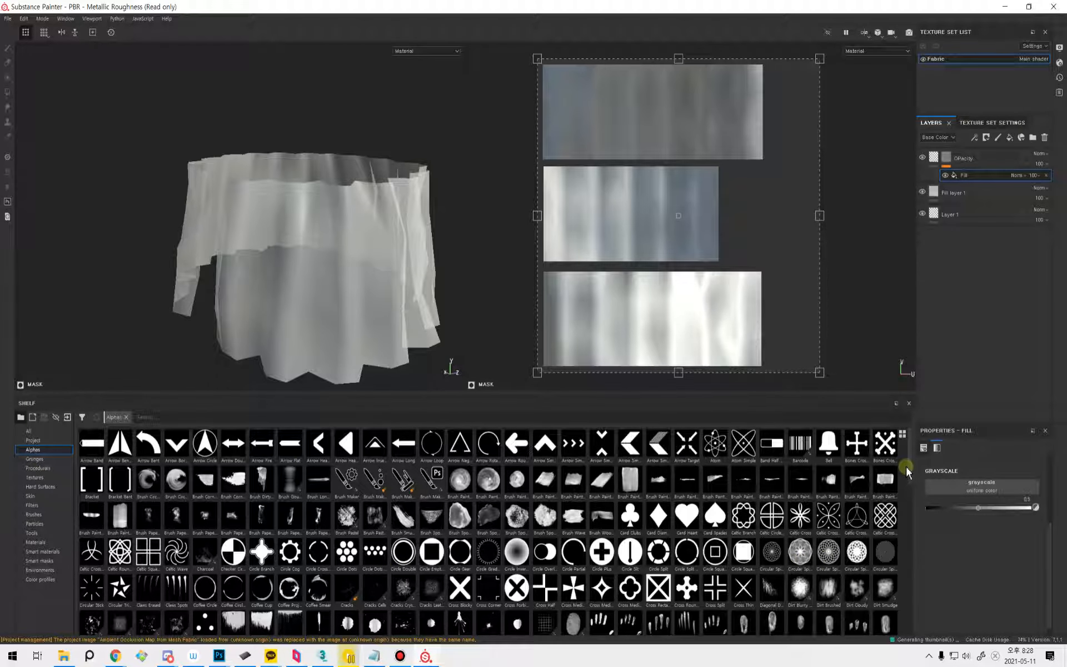
pyautogui.click(907, 517)
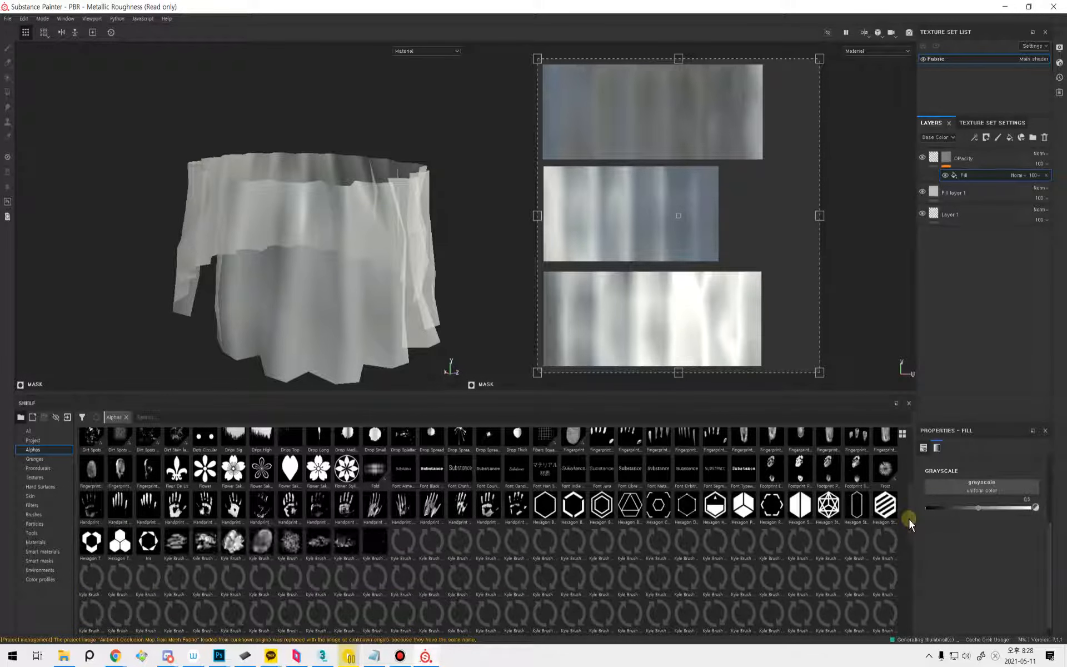
pyautogui.moveTo(908, 519); pyautogui.dragTo(911, 594)
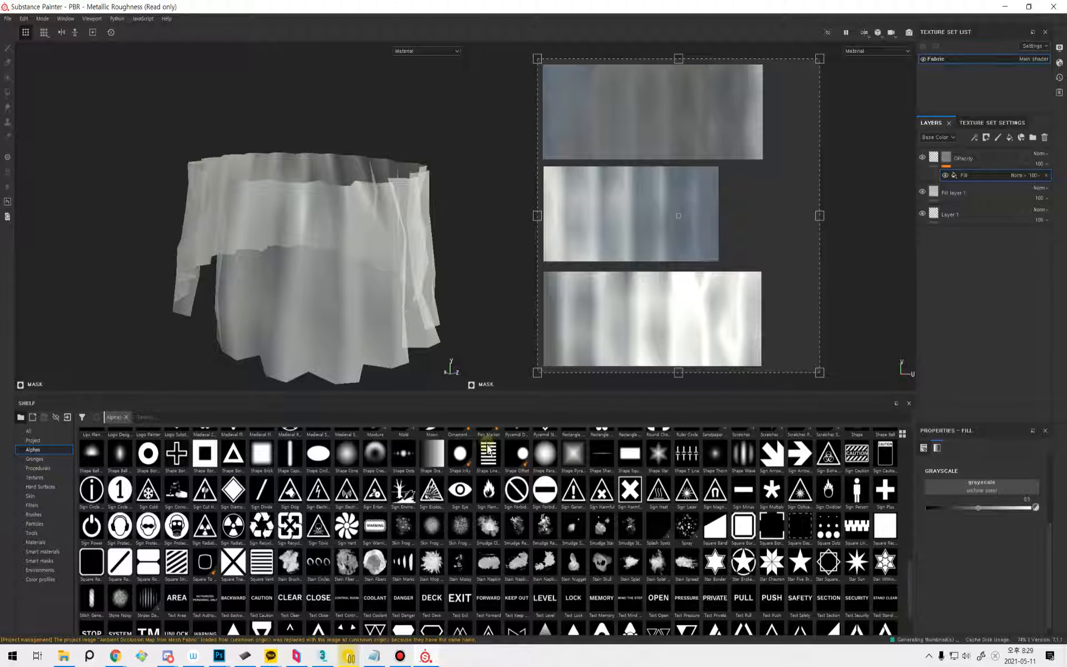
pyautogui.moveTo(491, 461)
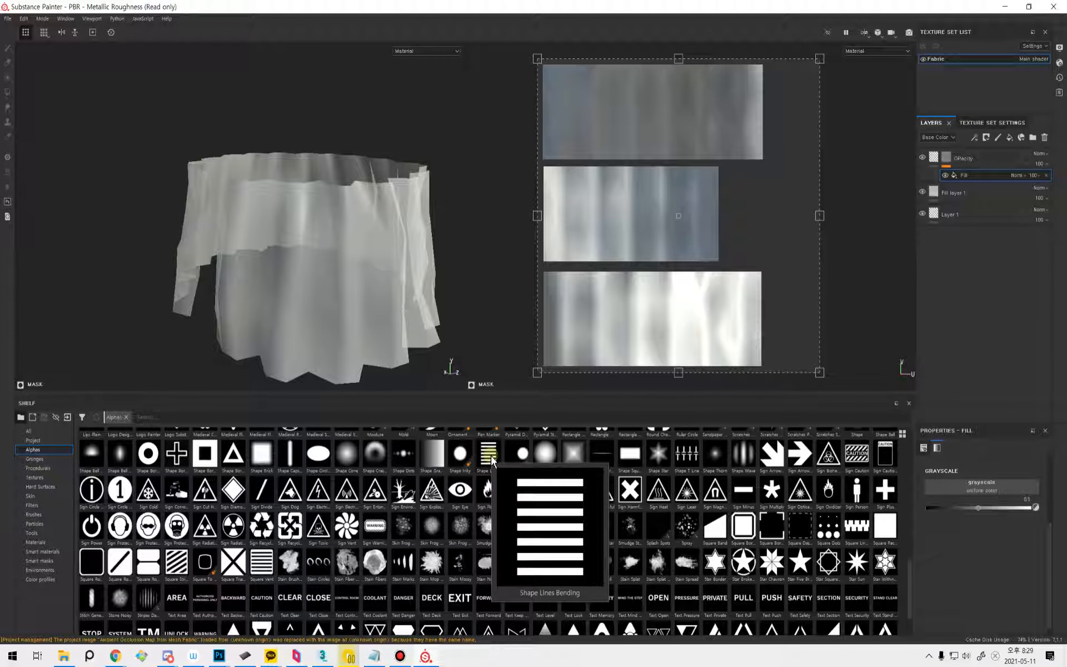
pyautogui.moveTo(906, 574); pyautogui.dragTo(910, 609)
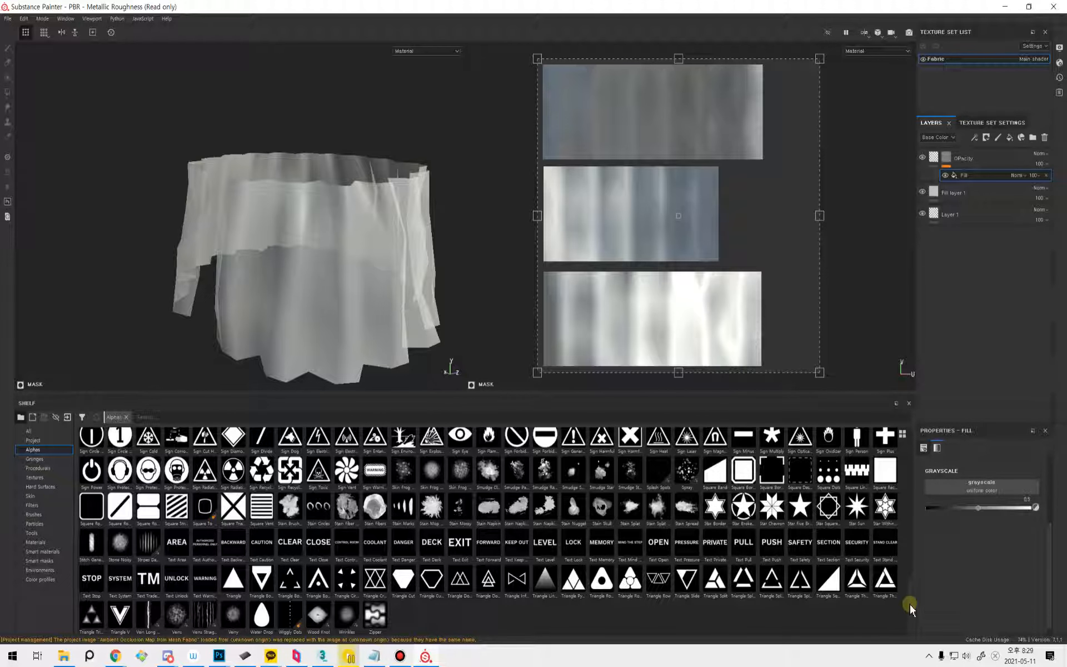
pyautogui.moveTo(911, 592); pyautogui.dragTo(911, 533)
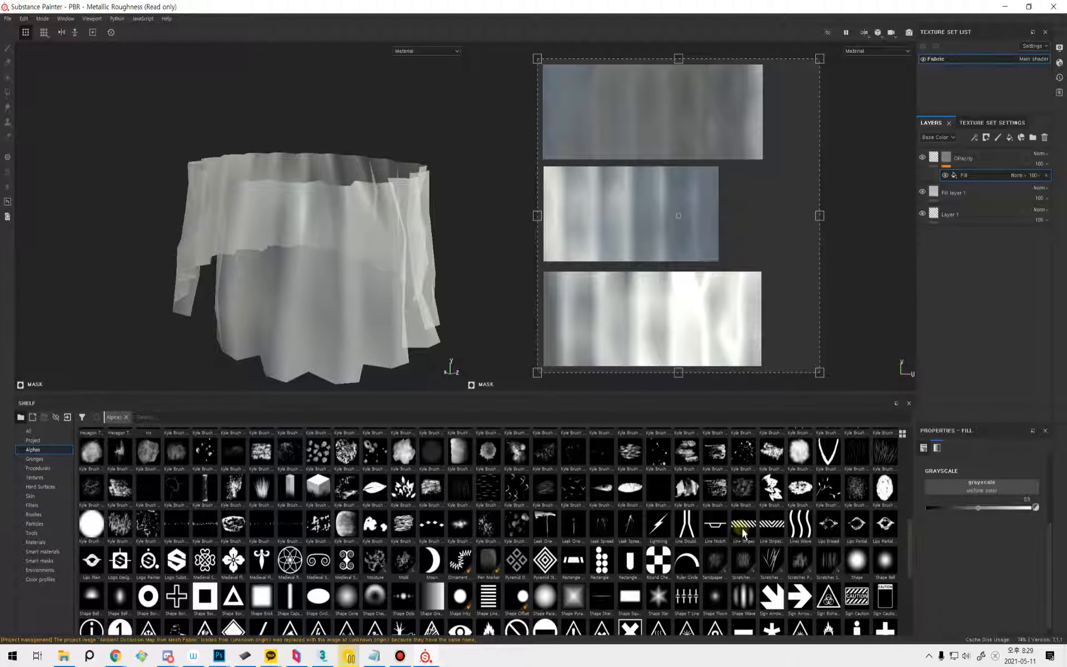
pyautogui.moveTo(743, 532)
pyautogui.moveTo(743, 532); pyautogui.dragTo(944, 485)
# Inspect the stripe pattern around the band and display the Mask channel in the viewports.
pyautogui.keyDown('alt'); pyautogui.moveTo(371, 274); pyautogui.dragTo(97, 278); pyautogui.keyUp('alt')
pyautogui.keyDown('alt'); pyautogui.moveTo(97, 278); pyautogui.dragTo(22, 267, button='middle'); pyautogui.keyUp('alt')
pyautogui.keyDown('alt'); pyautogui.moveTo(217, 261); pyautogui.dragTo(202, 298, button='right'); pyautogui.keyUp('alt')
pyautogui.keyDown('alt'); pyautogui.moveTo(202, 298); pyautogui.dragTo(345, 314); pyautogui.keyUp('alt')
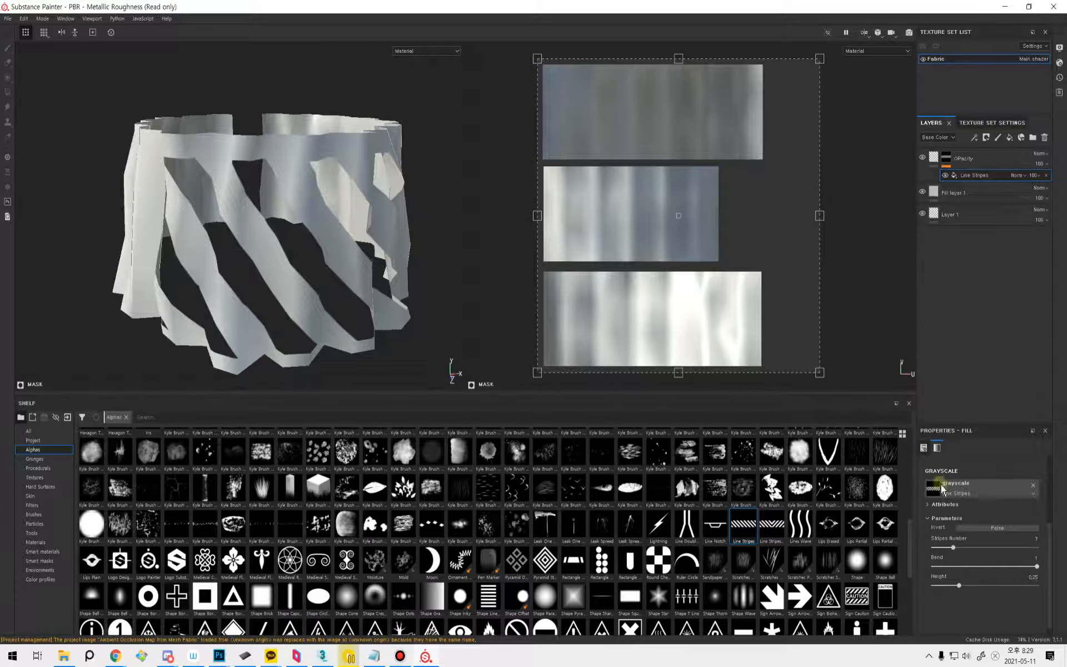
pyautogui.click(878, 52)
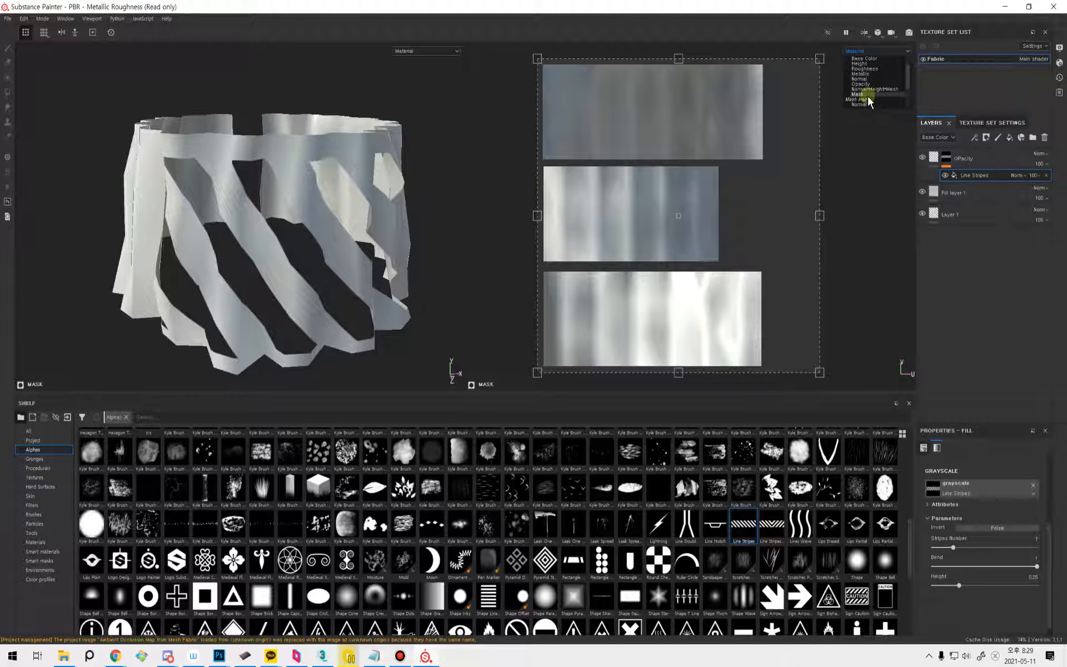
pyautogui.click(868, 95)
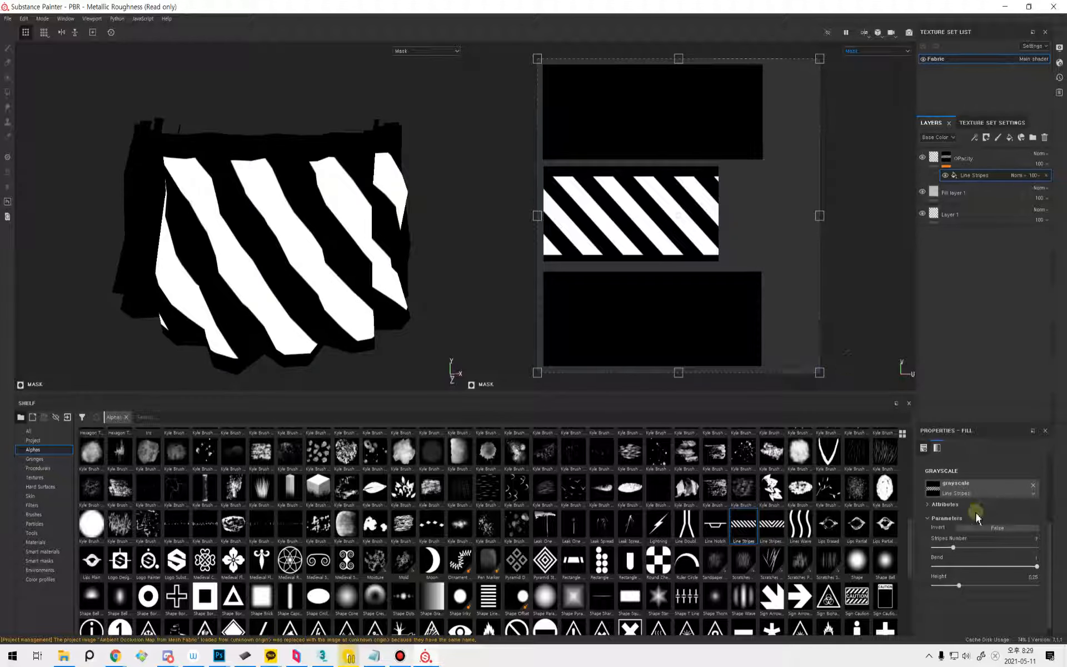
# Set the Line Stripes parameters to the maximum Stripes Number, Bend 0 and Height 1, and check the stripes on the band.
pyautogui.moveTo(954, 549); pyautogui.dragTo(1060, 551)
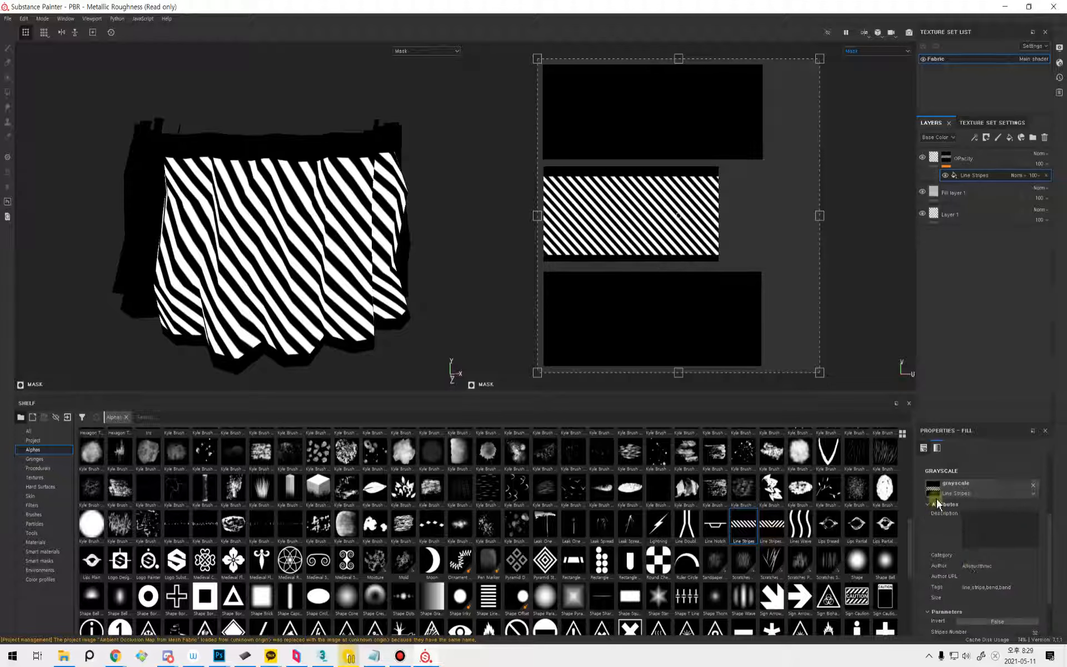
pyautogui.moveTo(1037, 567)
pyautogui.mouseDown()
pyautogui.moveTo(912, 568)
pyautogui.moveTo(957, 584)
pyautogui.moveTo(1032, 576)
pyautogui.mouseUp()
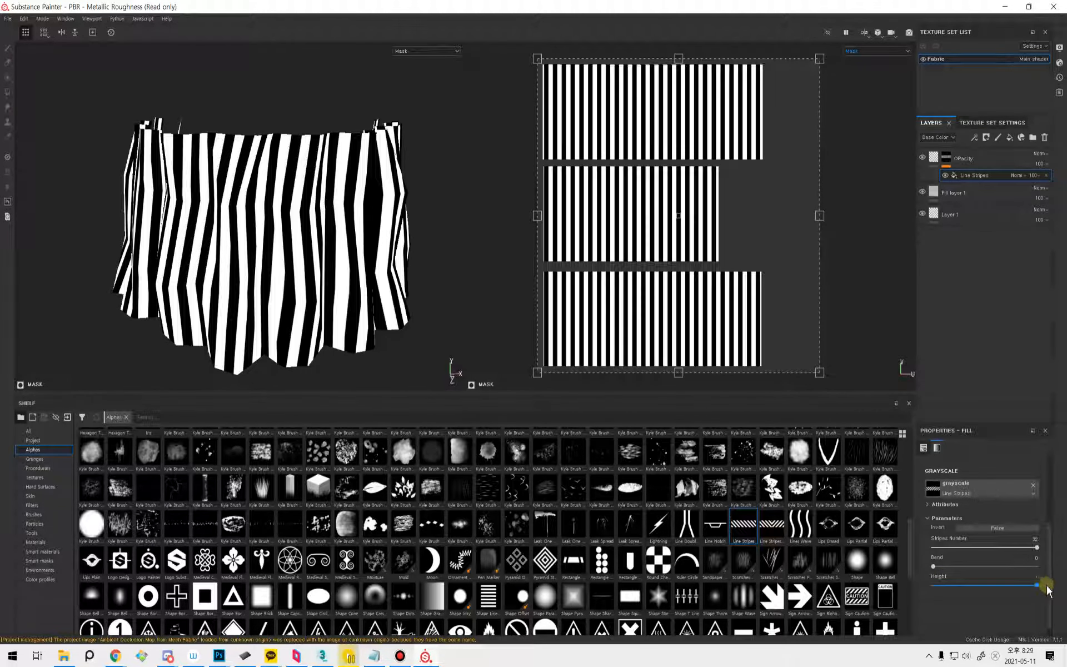
pyautogui.keyDown('alt'); pyautogui.moveTo(370, 222); pyautogui.dragTo(293, 268); pyautogui.keyUp('alt')
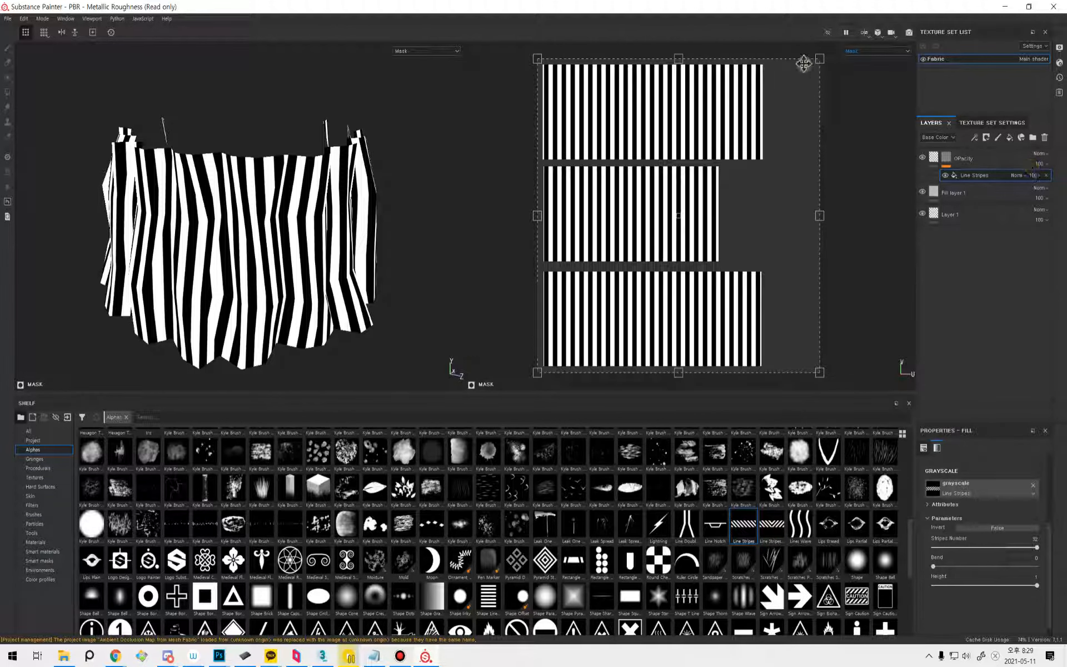
# Switch the viewports from the Mask channel to the Material view and inspect the cut-out strips around the band.
pyautogui.click(870, 51)
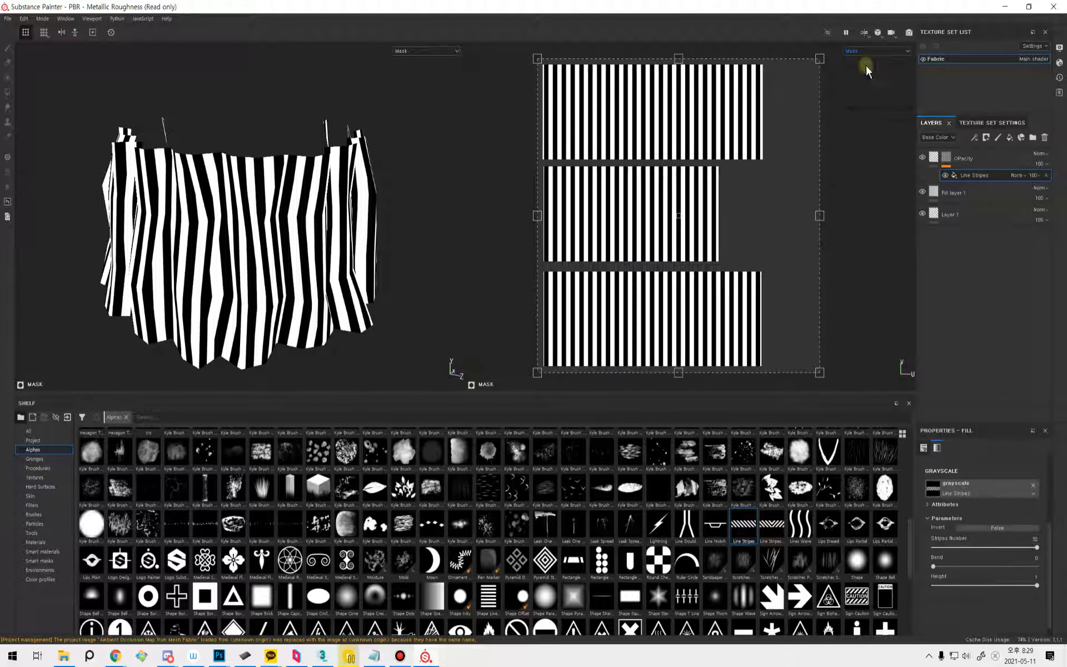
pyautogui.click(864, 64)
pyautogui.moveTo(321, 255)
pyautogui.keyDown('alt'); pyautogui.mouseDown()
pyautogui.moveTo(357, 190)
pyautogui.moveTo(417, 231)
pyautogui.moveTo(207, 256)
pyautogui.moveTo(295, 227)
pyautogui.moveTo(248, 218)
pyautogui.moveTo(314, 272)
pyautogui.mouseUp(); pyautogui.keyUp('alt')
pyautogui.scroll(5, 314, 272)
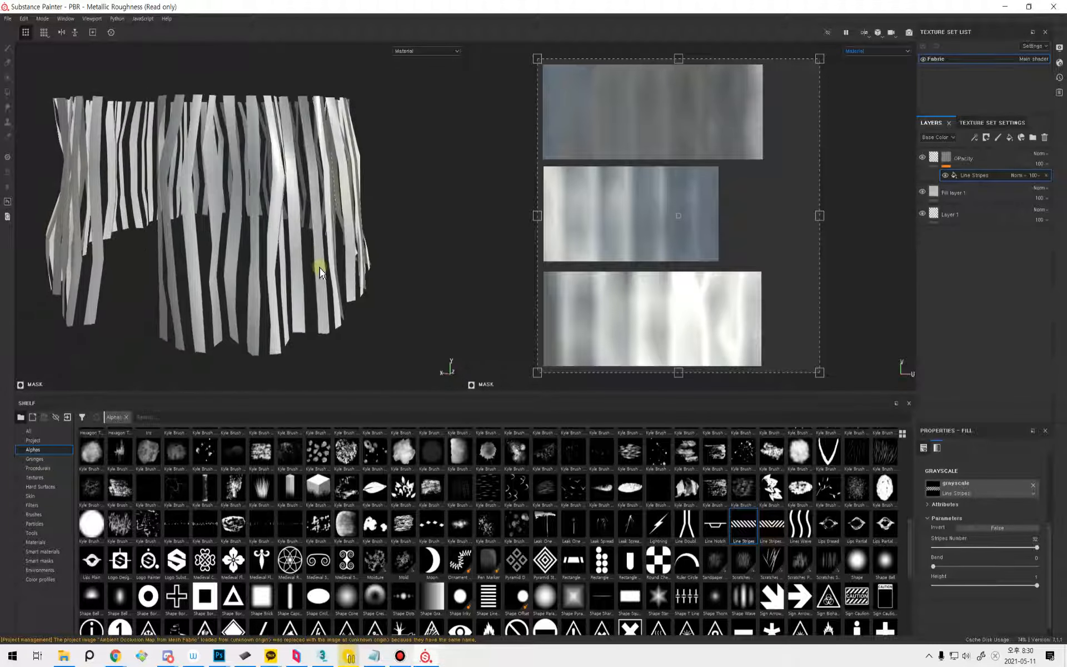
pyautogui.keyDown('alt'); pyautogui.moveTo(319, 268); pyautogui.dragTo(310, 316); pyautogui.keyUp('alt')
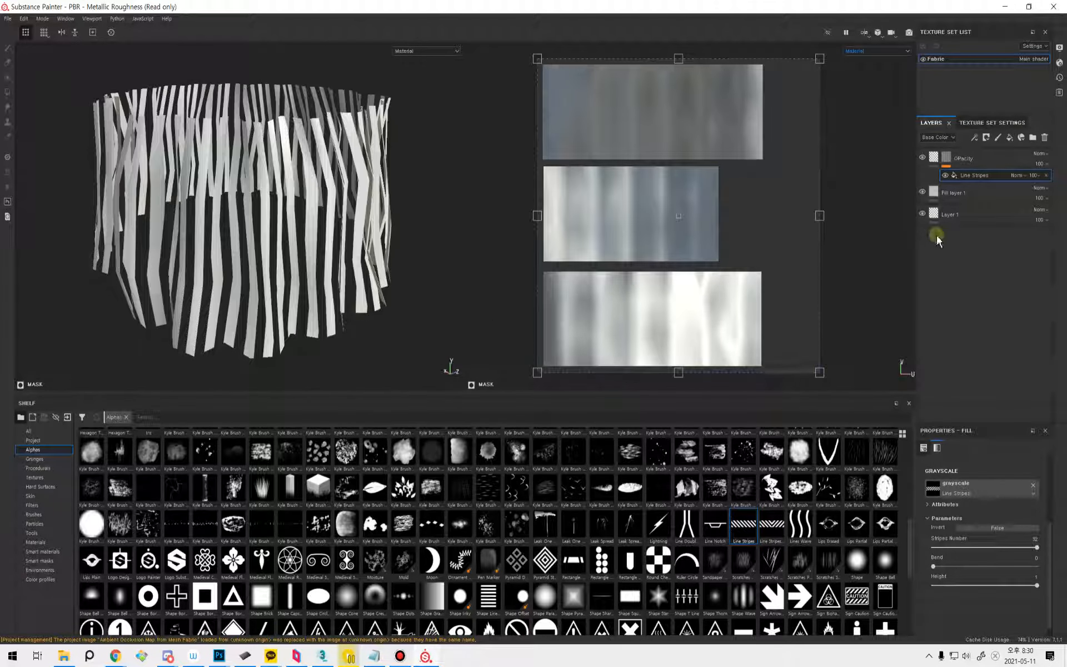
# Enable the height channel on the Opacity fill layer and raise its height to about 0.04.
pyautogui.click(932, 159)
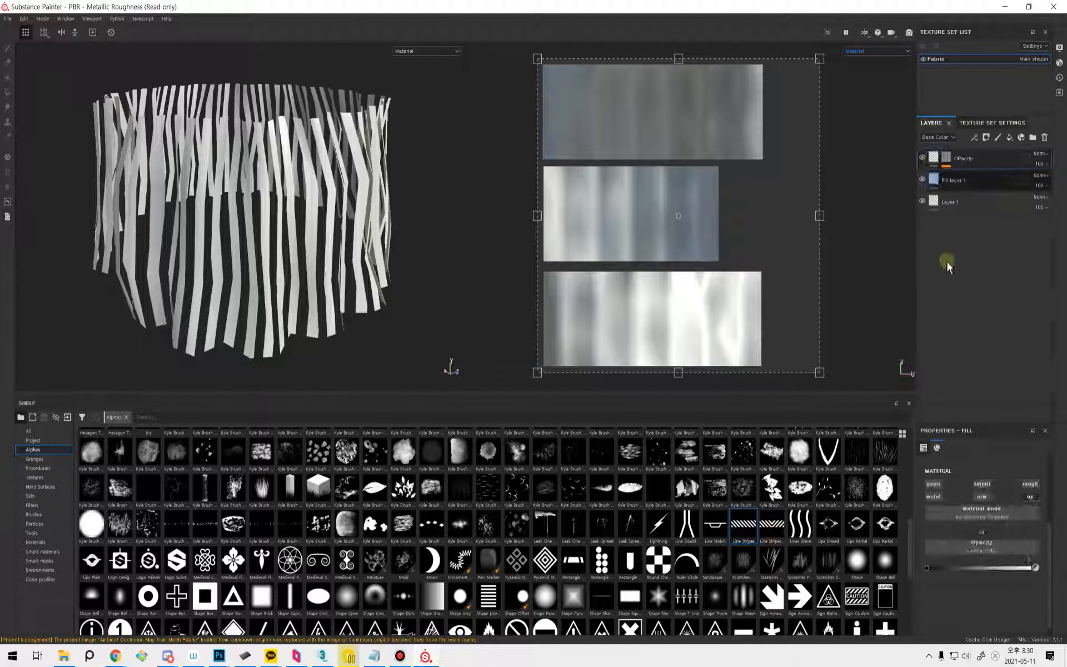
pyautogui.click(981, 484)
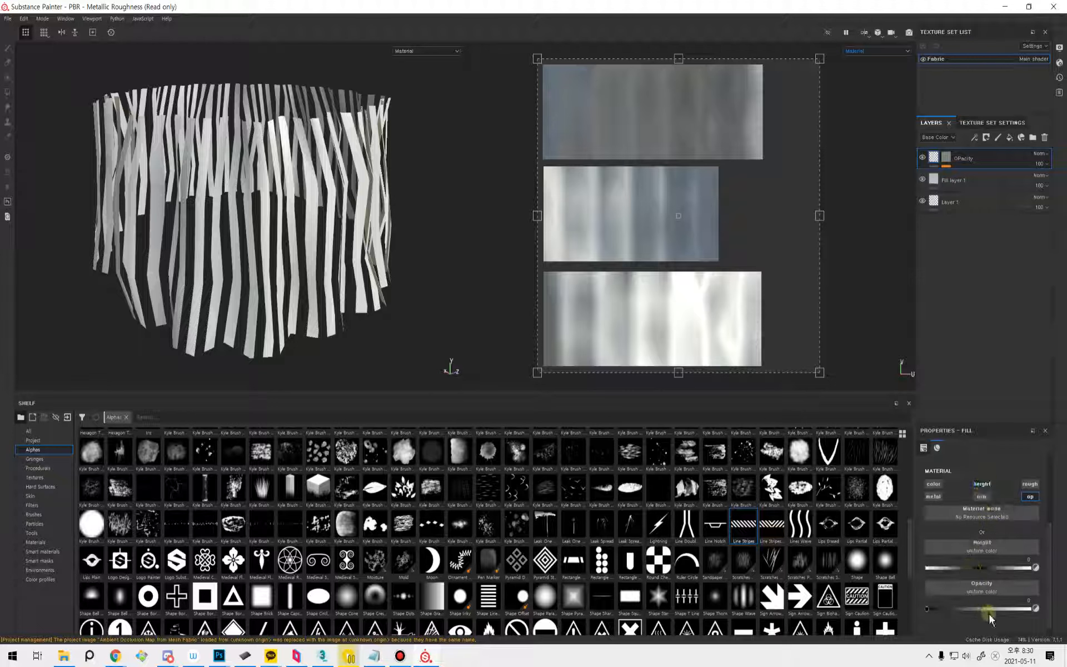
pyautogui.moveTo(977, 567)
pyautogui.mouseDown()
pyautogui.moveTo(1005, 567)
pyautogui.moveTo(950, 567)
pyautogui.moveTo(1021, 569)
pyautogui.moveTo(962, 562)
pyautogui.moveTo(995, 575)
pyautogui.moveTo(947, 572)
pyautogui.moveTo(980, 576)
pyautogui.mouseUp()
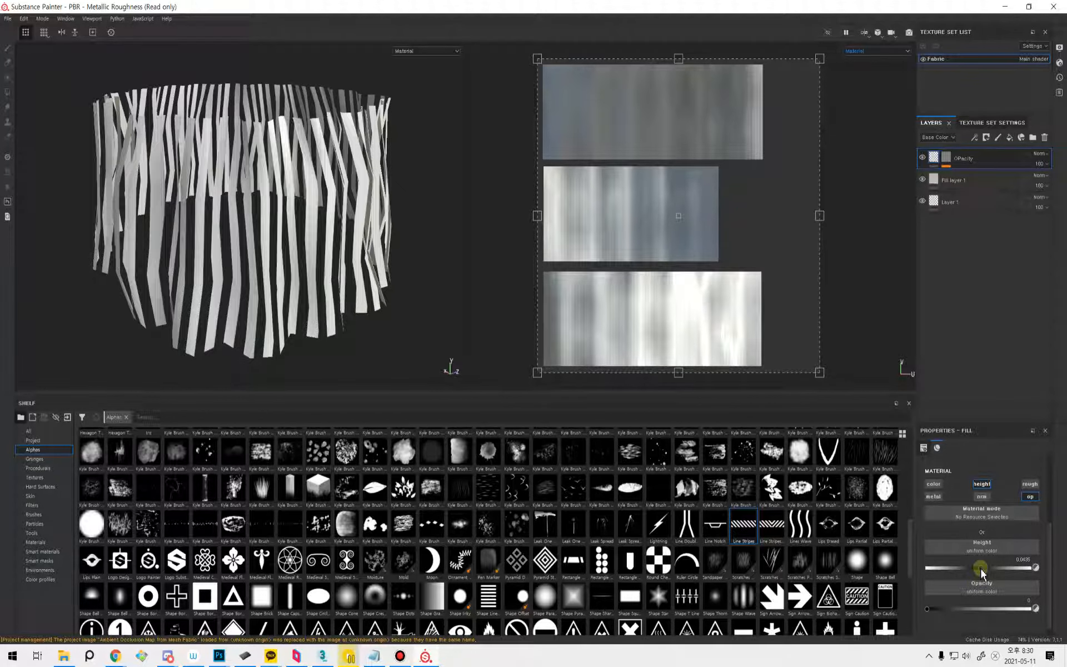
pyautogui.scroll(5, 243, 318)
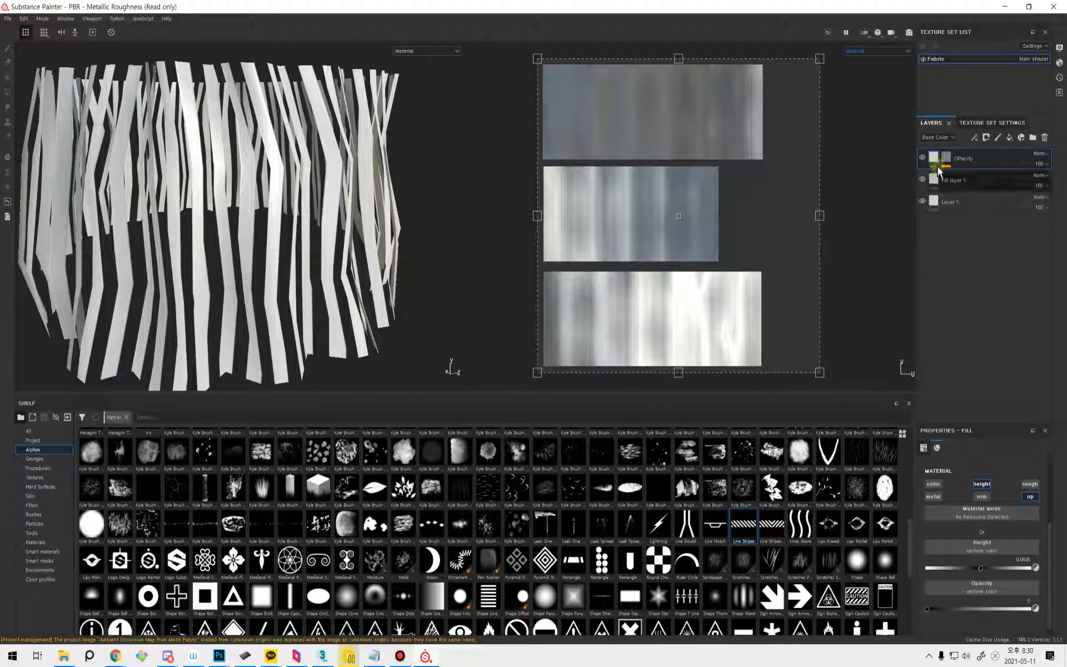
# Add a fill layer above the Opacity layer and switch off its unneeded channels, including roughness and opacity.
pyautogui.click(1010, 138)
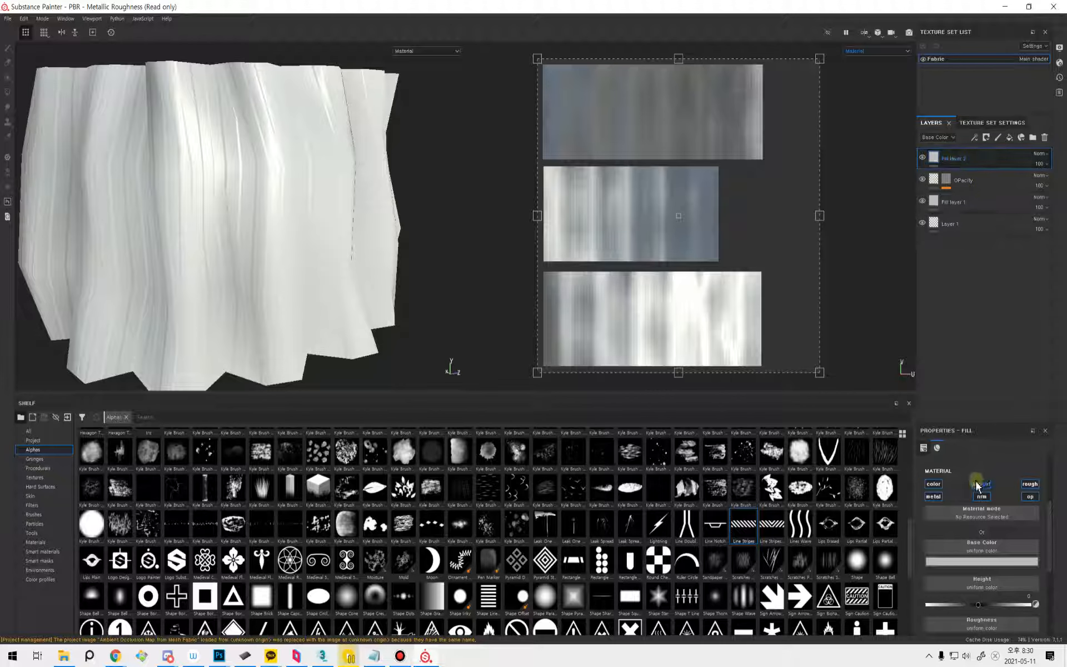
pyautogui.click(1031, 488)
pyautogui.click(1030, 497)
# Copy the Opacity layer's Line Stripes mask, add a mask to Fill layer 2 and paste the copied mask into it.
pyautogui.click(948, 180)
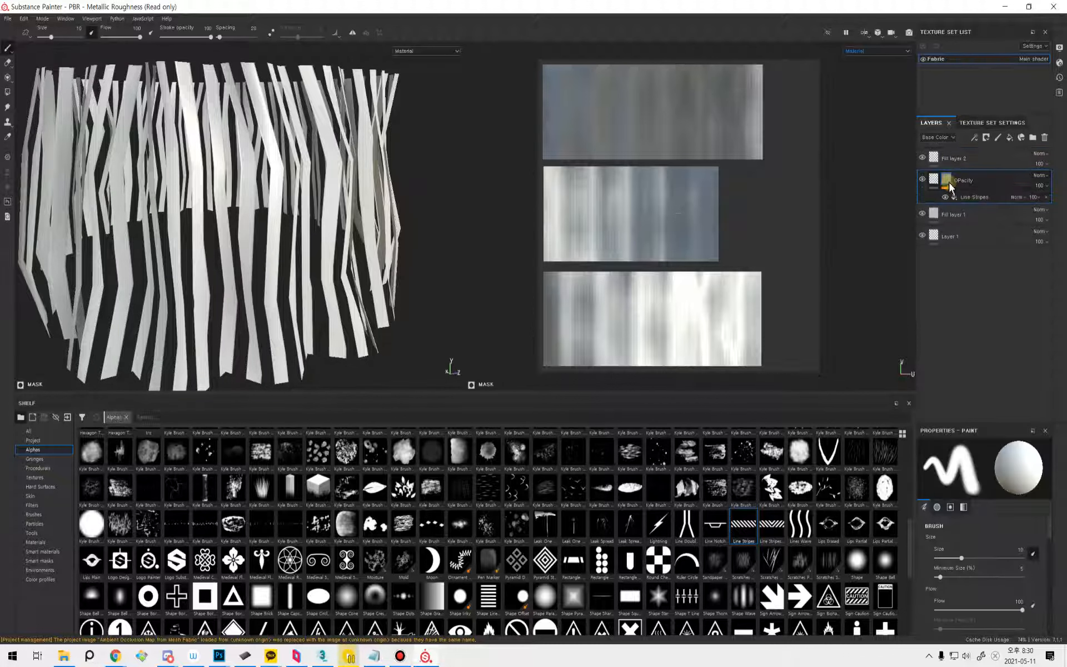
pyautogui.rightClick(949, 182)
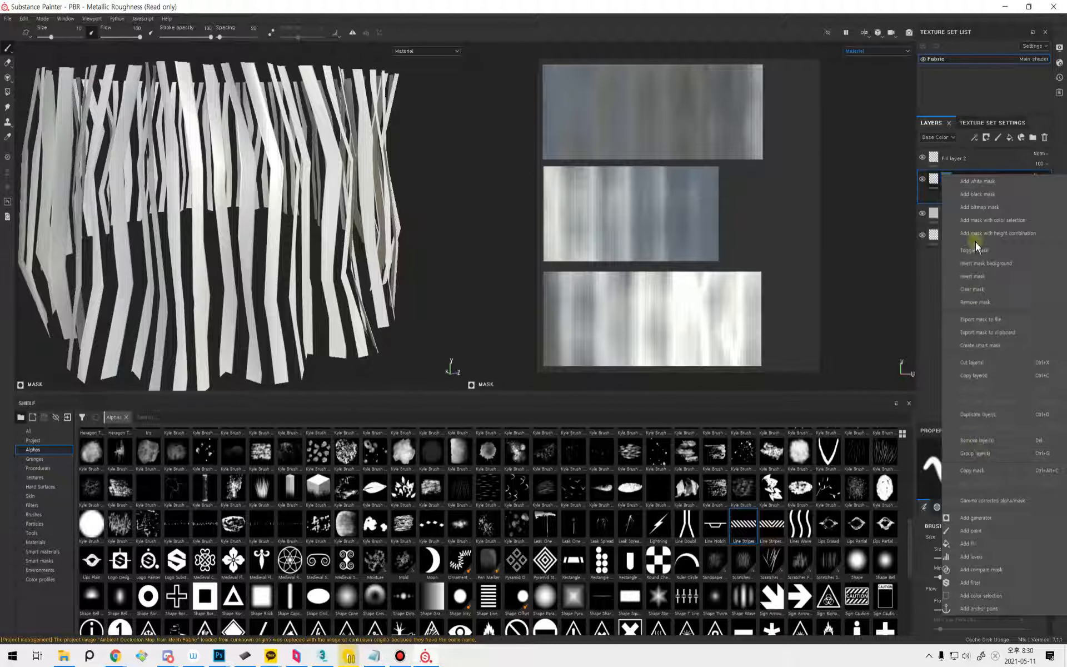
pyautogui.click(979, 471)
pyautogui.click(950, 160)
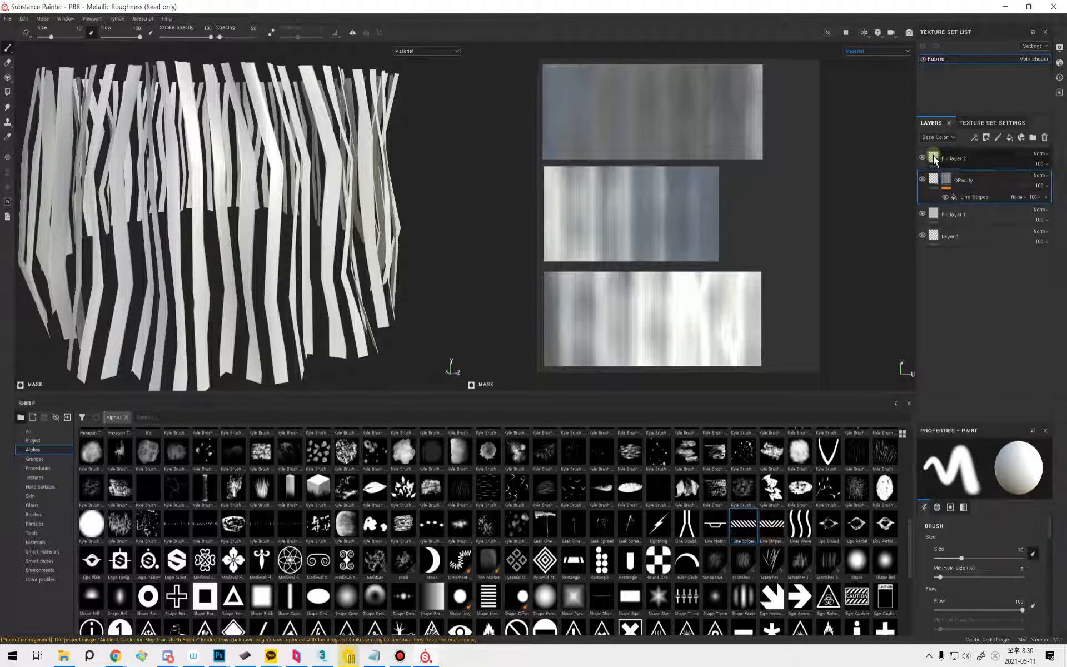
pyautogui.rightClick(951, 162)
pyautogui.click(956, 172)
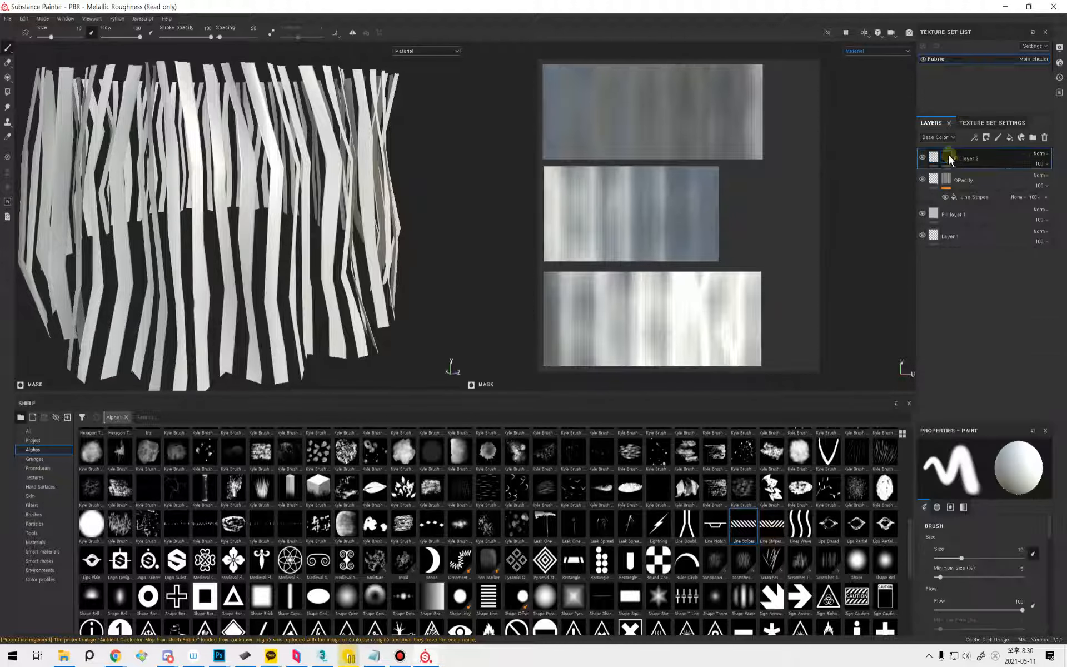
pyautogui.rightClick(947, 156)
pyautogui.click(982, 470)
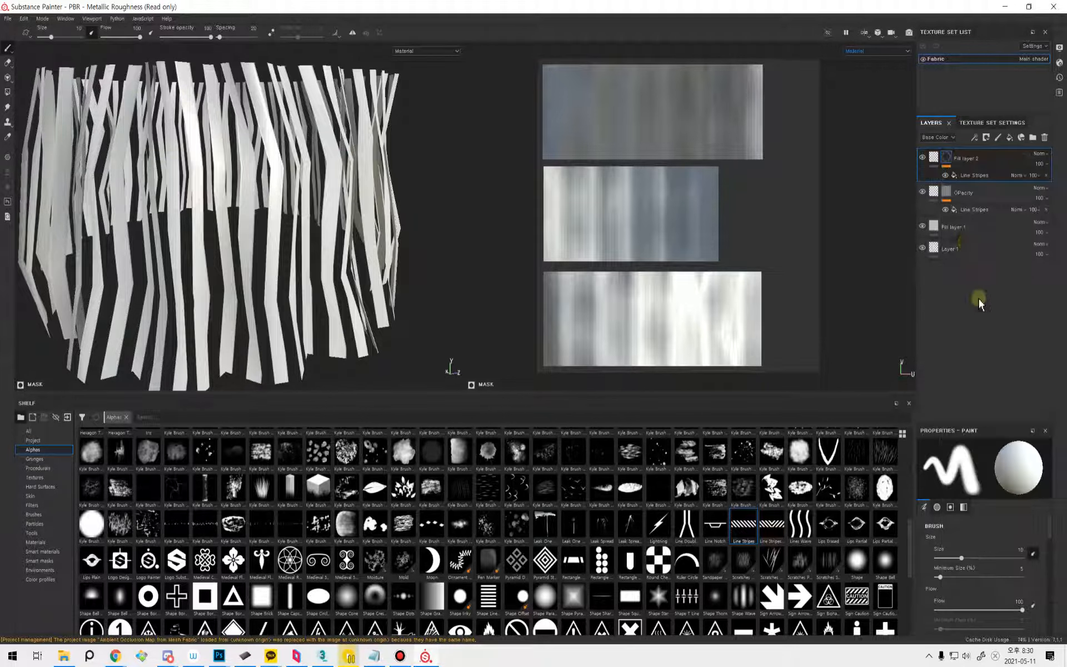
# Open the parameters of the Line Stripes fill in Fill layer 2's mask.
pyautogui.keyDown('alt'); pyautogui.moveTo(266, 255); pyautogui.dragTo(279, 279); pyautogui.keyUp('alt')
pyautogui.keyDown('alt'); pyautogui.moveTo(279, 279); pyautogui.dragTo(318, 244, button='middle'); pyautogui.keyUp('alt')
pyautogui.click(973, 173)
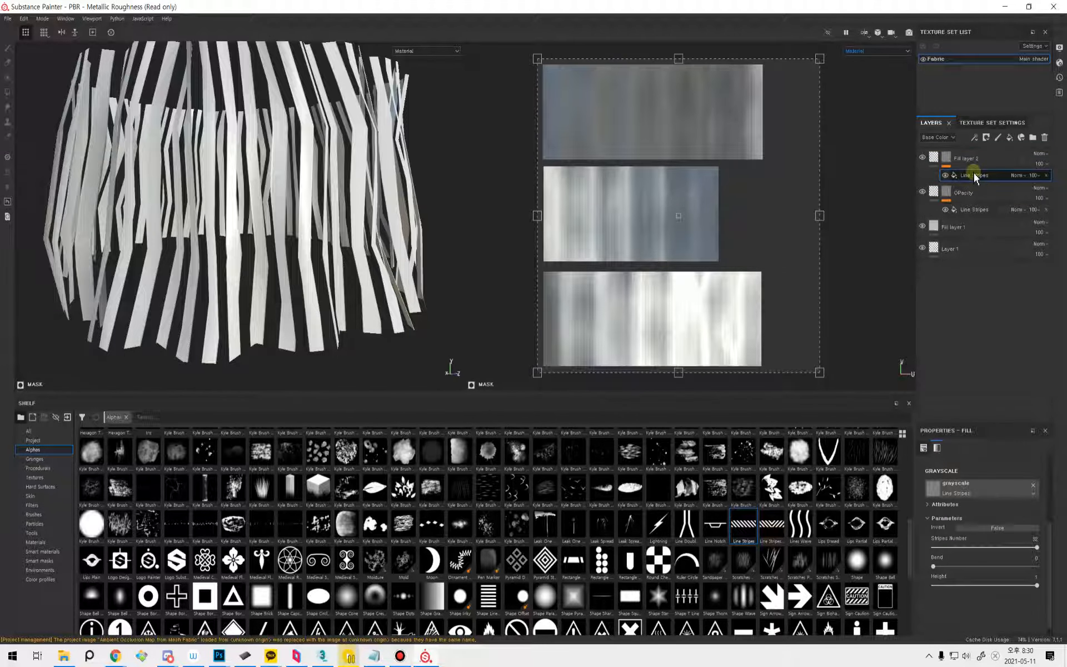
# Set the height value of Fill layer 2 to 0.5.
pyautogui.press('Delete')
pyautogui.moveTo(978, 567); pyautogui.dragTo(1002, 565)
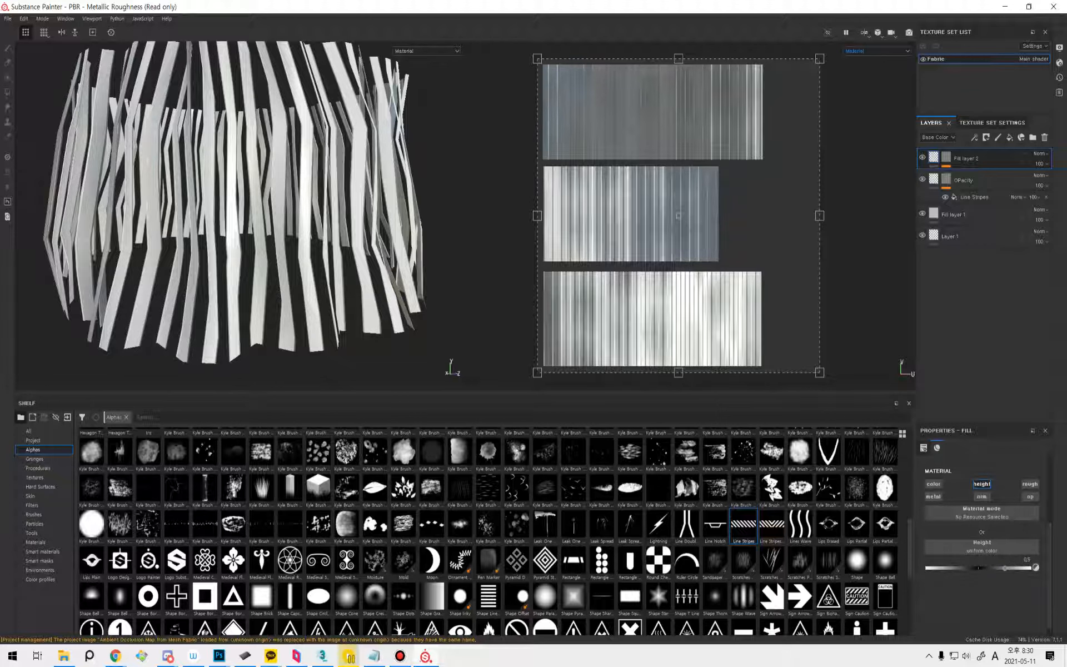
pyautogui.keyDown('alt'); pyautogui.moveTo(398, 285); pyautogui.dragTo(355, 311); pyautogui.keyUp('alt')
# Add a Blur filter above the Line Stripes effect in Fill layer 2's mask.
pyautogui.click(942, 162)
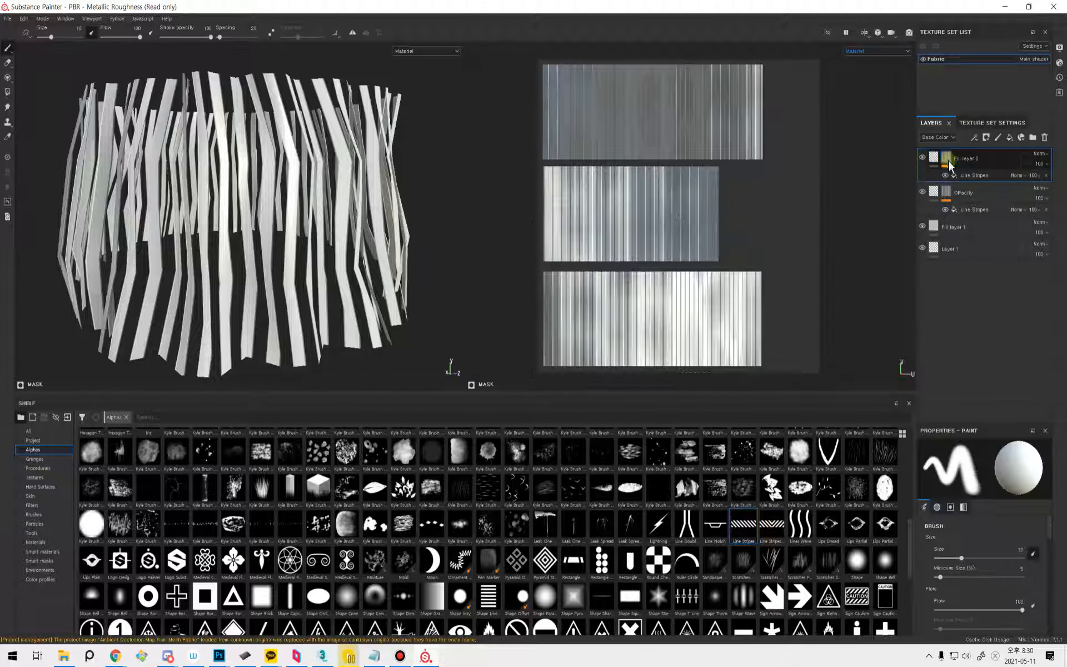
pyautogui.click(969, 175)
pyautogui.rightClick(968, 182)
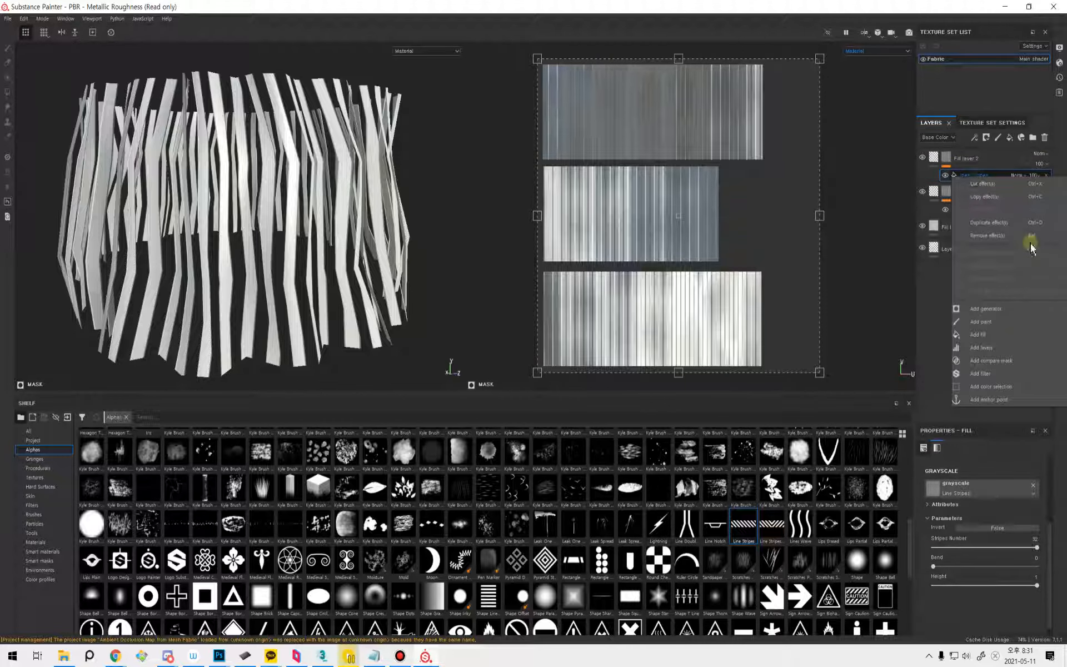
pyautogui.click(996, 375)
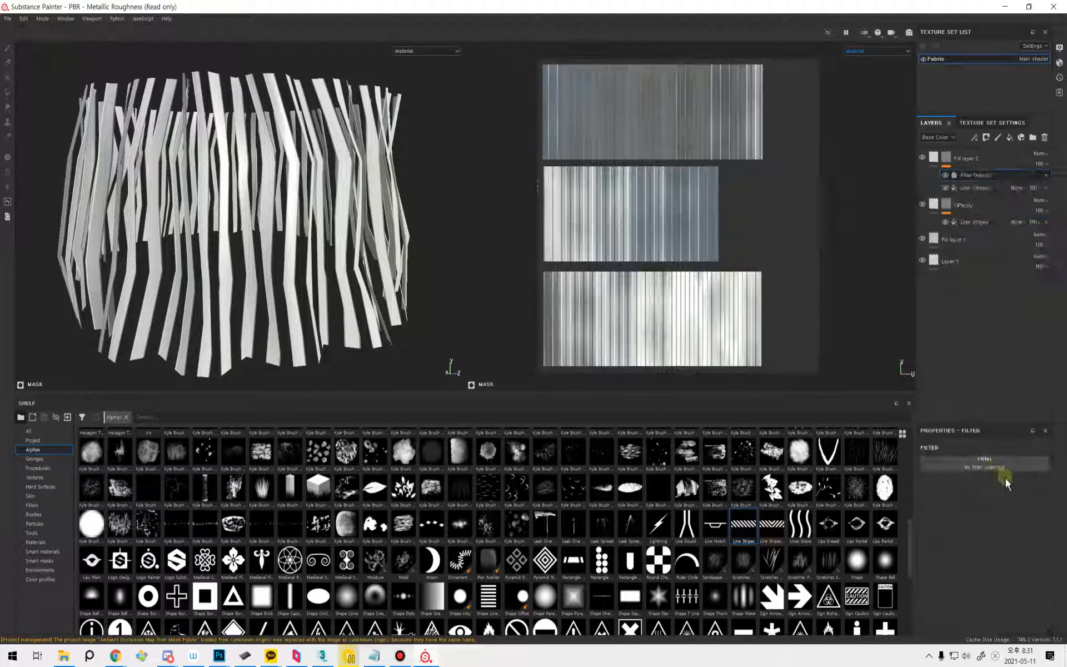
pyautogui.click(985, 459)
pyautogui.click(1022, 491)
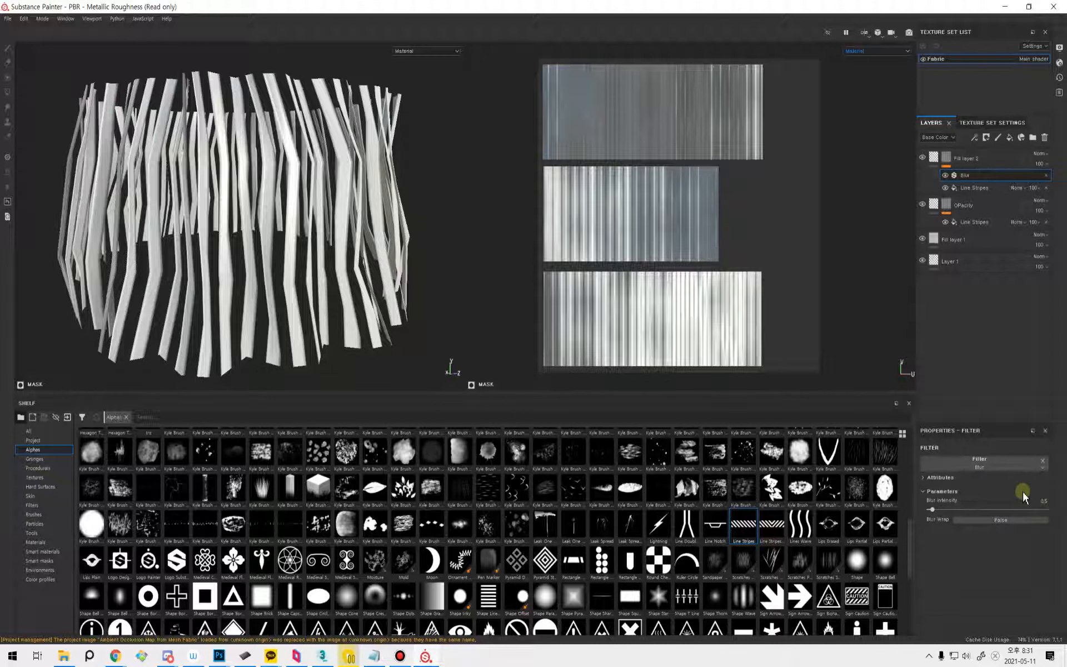
# Raise the Blur filter's intensity to soften the stripe edges, and compare the strips with the filter off and on.
pyautogui.moveTo(936, 510); pyautogui.dragTo(942, 508)
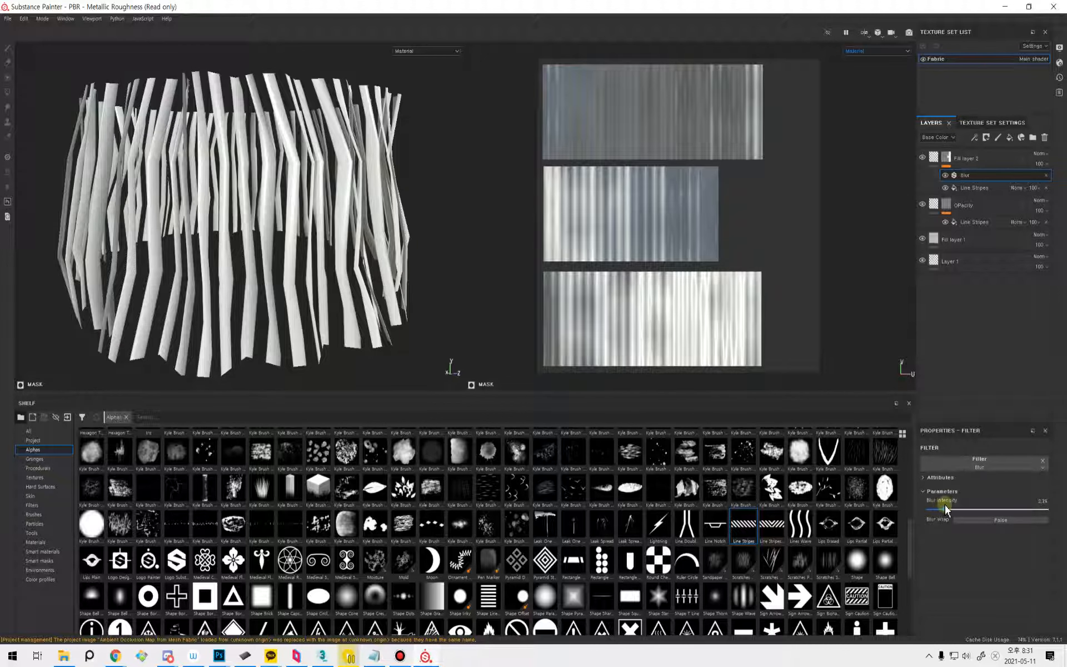
pyautogui.keyDown('alt'); pyautogui.moveTo(257, 214); pyautogui.dragTo(323, 244); pyautogui.keyUp('alt')
pyautogui.keyDown('shift'); pyautogui.moveTo(322, 244); pyautogui.dragTo(347, 227, button='right'); pyautogui.keyUp('shift')
pyautogui.click(944, 175)
pyautogui.click(945, 175)
pyautogui.keyDown('alt'); pyautogui.moveTo(346, 227); pyautogui.dragTo(334, 261); pyautogui.keyUp('alt')
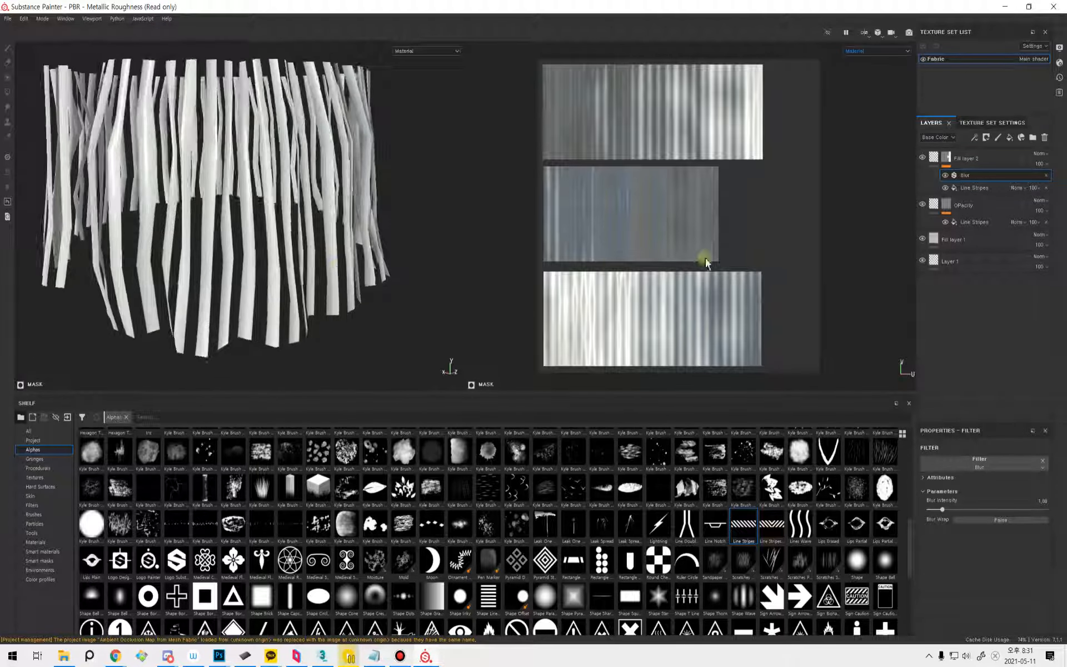
# Hide Fill layer 2 and set the Stripes Number of the Opacity layer's Line Stripes effect to 16.
pyautogui.click(971, 188)
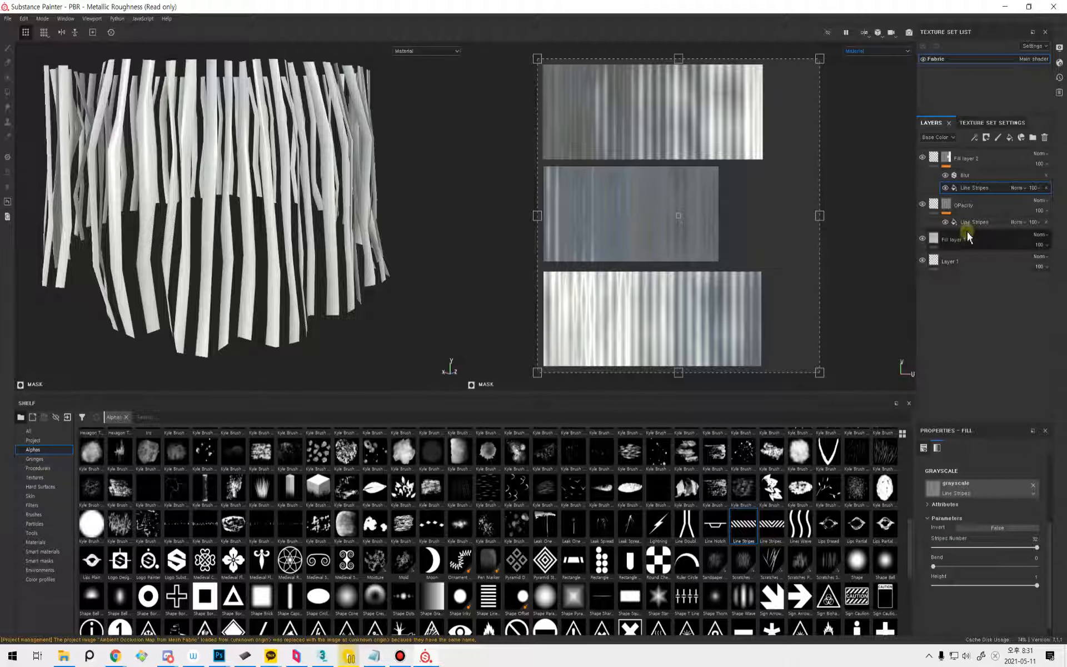
pyautogui.click(923, 158)
pyautogui.click(971, 222)
pyautogui.click(855, 52)
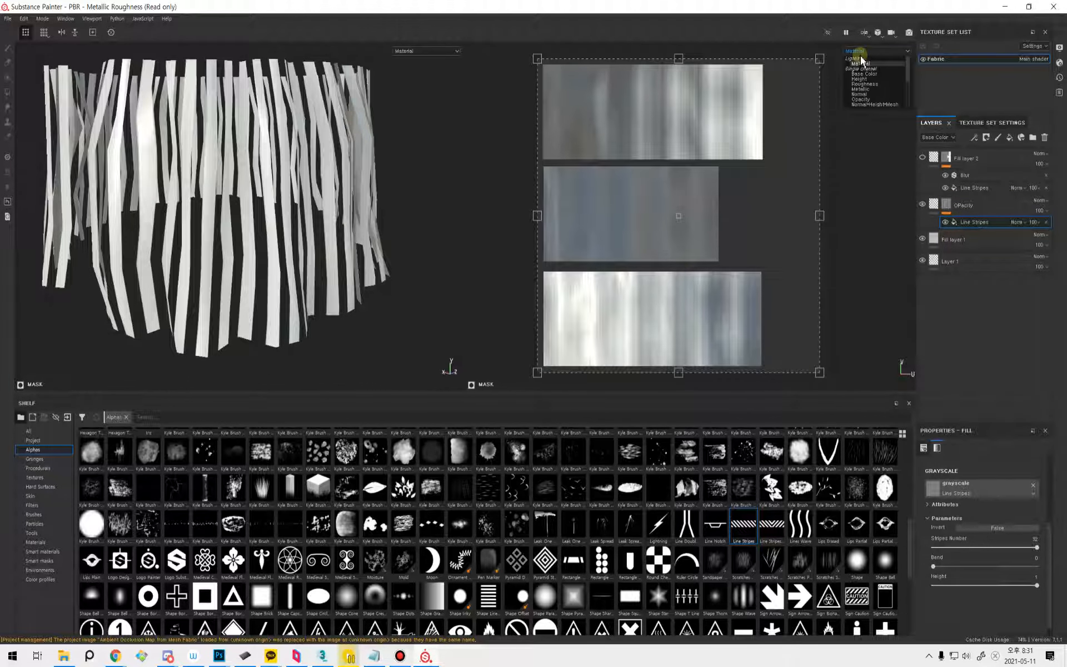
pyautogui.click(864, 79)
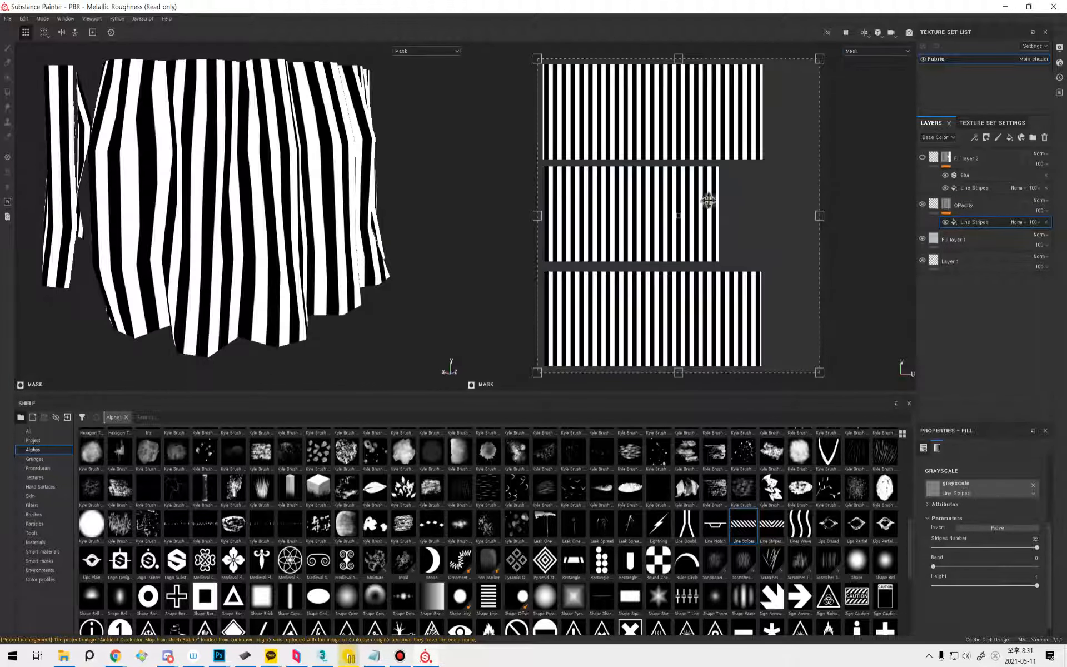
pyautogui.moveTo(1036, 550); pyautogui.dragTo(983, 554)
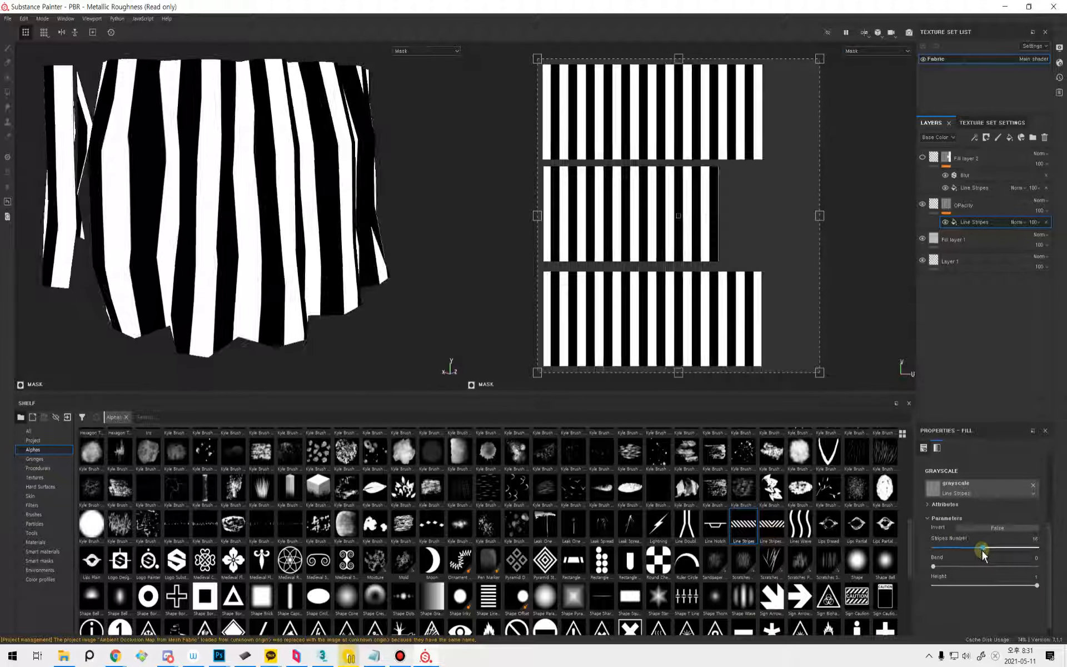
# Set the Stripes Number of Fill layer 2's Line Stripes effect to 16 and return the 3D view to Material display.
pyautogui.click(972, 186)
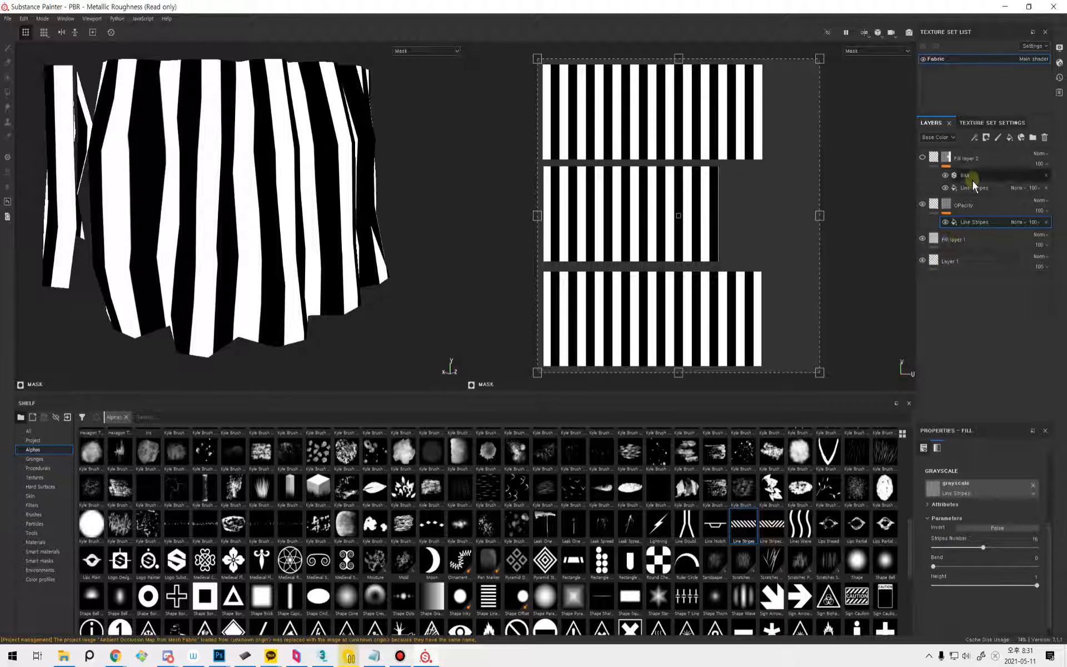
pyautogui.moveTo(1037, 550); pyautogui.dragTo(983, 553)
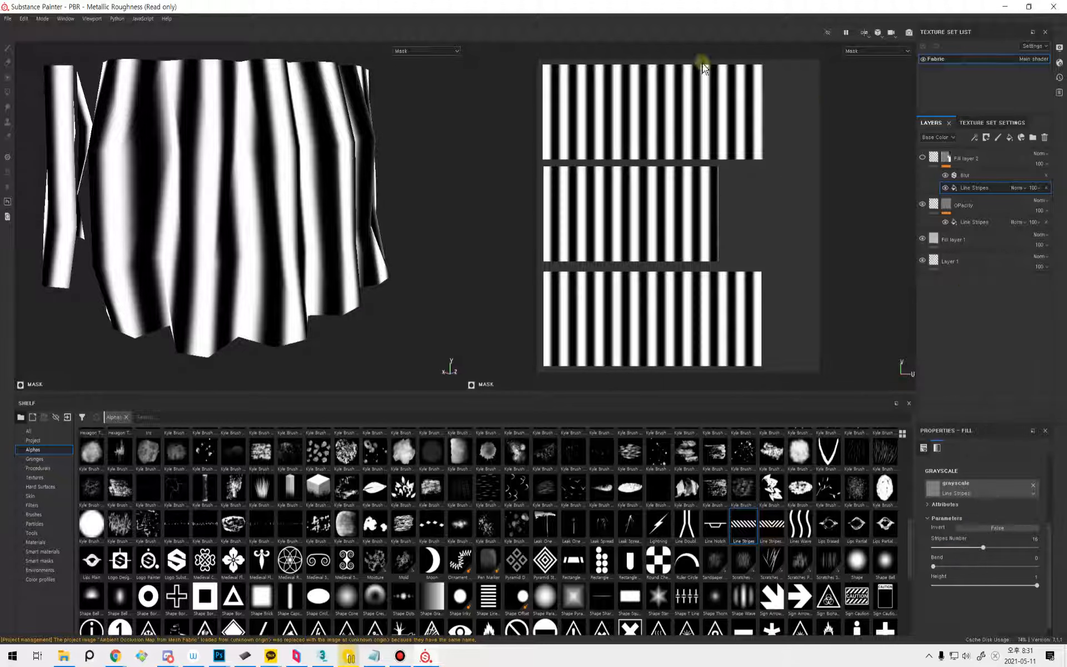
pyautogui.click(449, 50)
pyautogui.click(441, 63)
# Examine the widened fabric strips around the model for leftover slivers.
pyautogui.moveTo(351, 196)
pyautogui.keyDown('alt'); pyautogui.mouseDown()
pyautogui.moveTo(326, 165)
pyautogui.moveTo(348, 179)
pyautogui.moveTo(349, 201)
pyautogui.moveTo(302, 207)
pyautogui.moveTo(349, 203)
pyautogui.mouseUp(); pyautogui.keyUp('alt')
pyautogui.rightClick(349, 201)
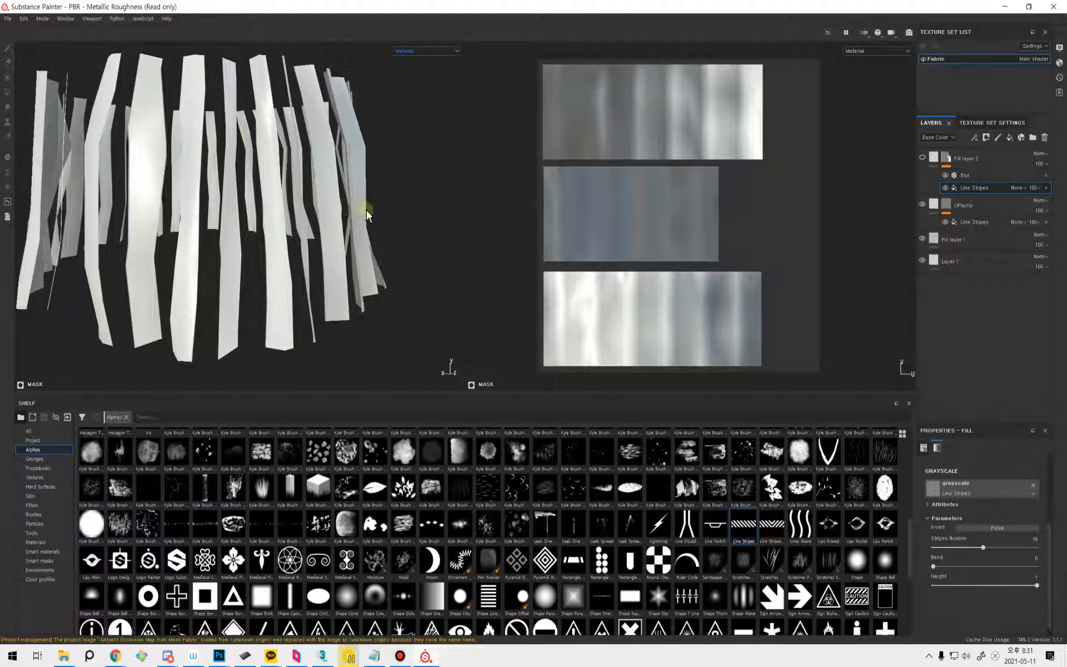
pyautogui.keyDown('alt'); pyautogui.moveTo(366, 212); pyautogui.dragTo(185, 188, button='right'); pyautogui.keyUp('alt')
pyautogui.keyDown('alt'); pyautogui.moveTo(184, 188); pyautogui.dragTo(186, 162); pyautogui.keyUp('alt')
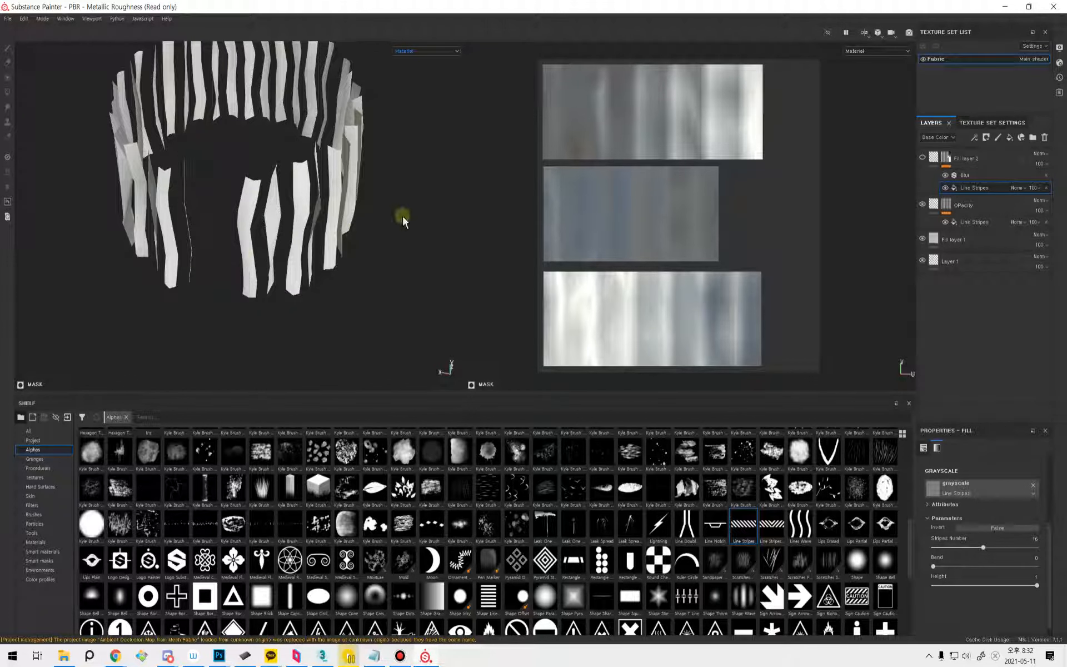
pyautogui.keyDown('alt'); pyautogui.moveTo(765, 194); pyautogui.dragTo(809, 194, button='right'); pyautogui.keyUp('alt')
pyautogui.keyDown('alt'); pyautogui.moveTo(210, 225); pyautogui.dragTo(333, 223); pyautogui.keyUp('alt')
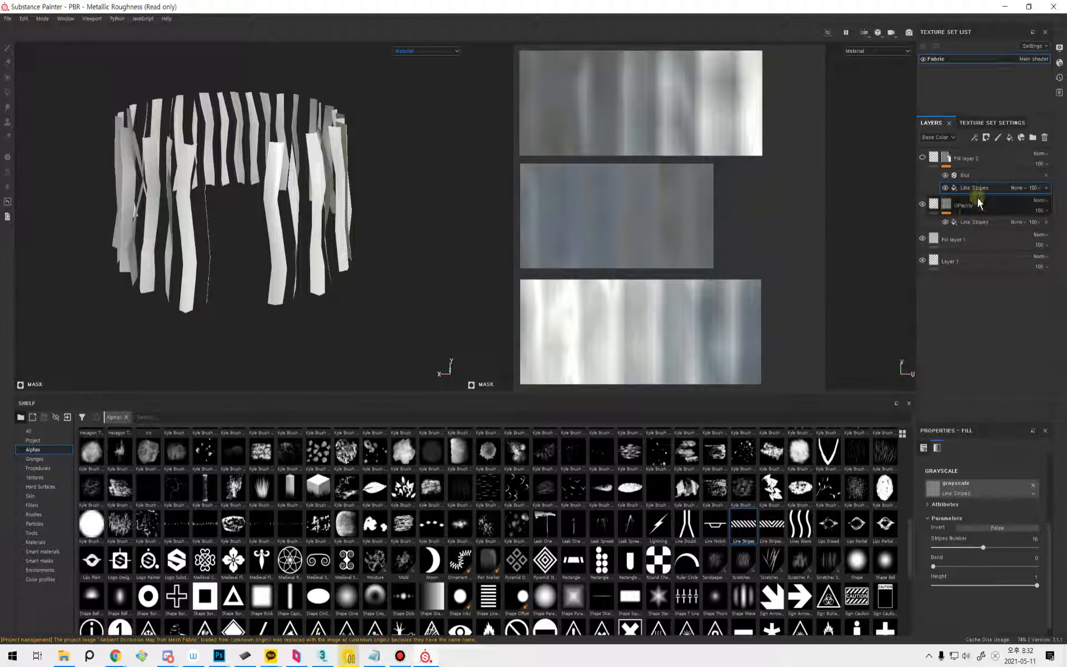
# Add a Paint effect above Line Stripes in the Opacity layer's mask.
pyautogui.scroll(1, 1014, 531)
pyautogui.scroll(1, 1014, 531)
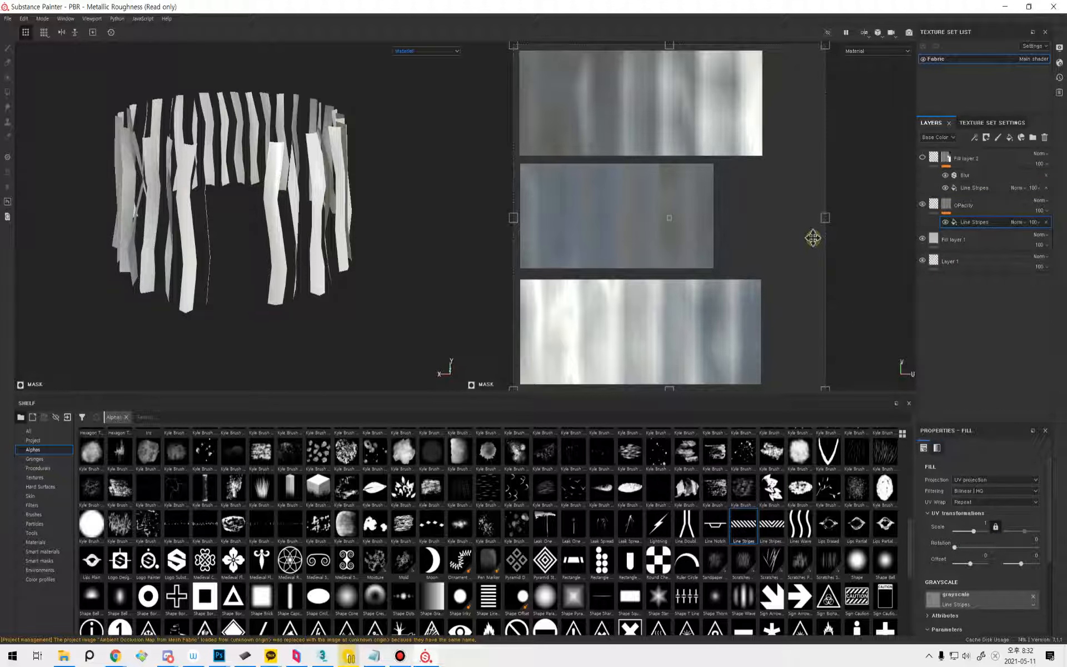
pyautogui.rightClick(995, 219)
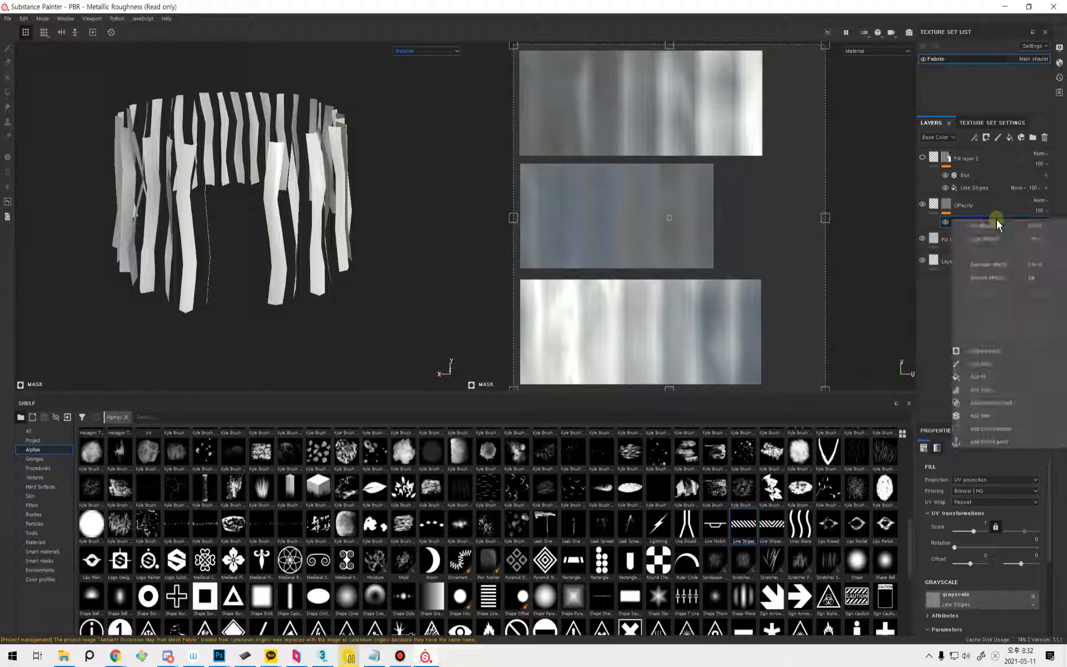
pyautogui.click(987, 362)
pyautogui.scroll(-5, 1002, 565)
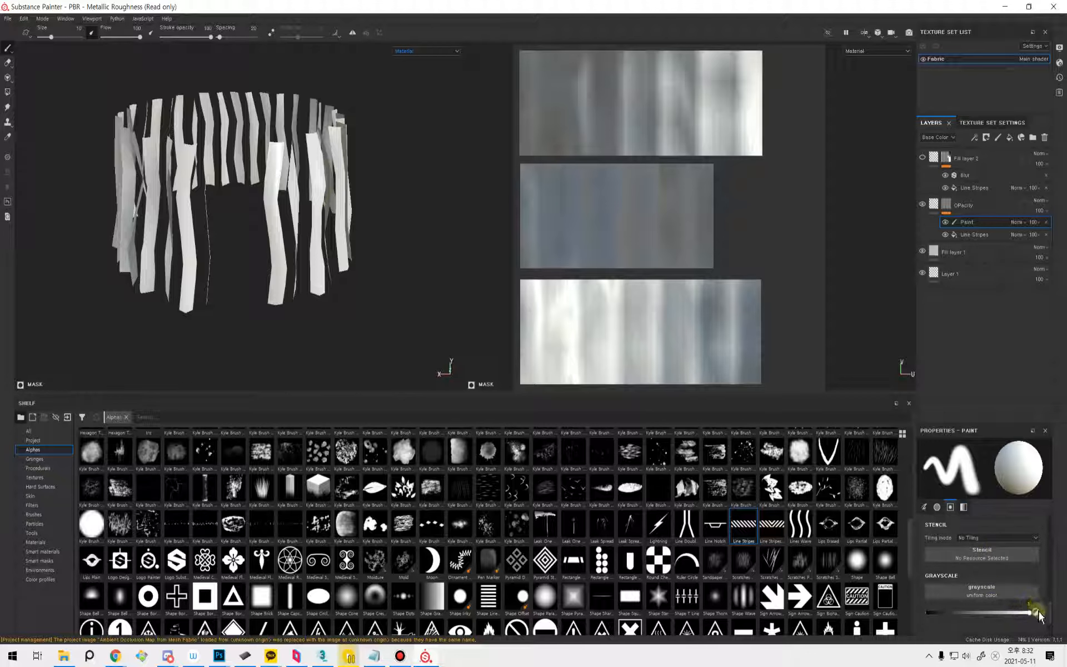
# Set the brush grayscale to 1 and paint the thin stray strip out at the front opening of the fabric.
pyautogui.keyDown('alt'); pyautogui.moveTo(189, 208); pyautogui.dragTo(277, 197); pyautogui.keyUp('alt')
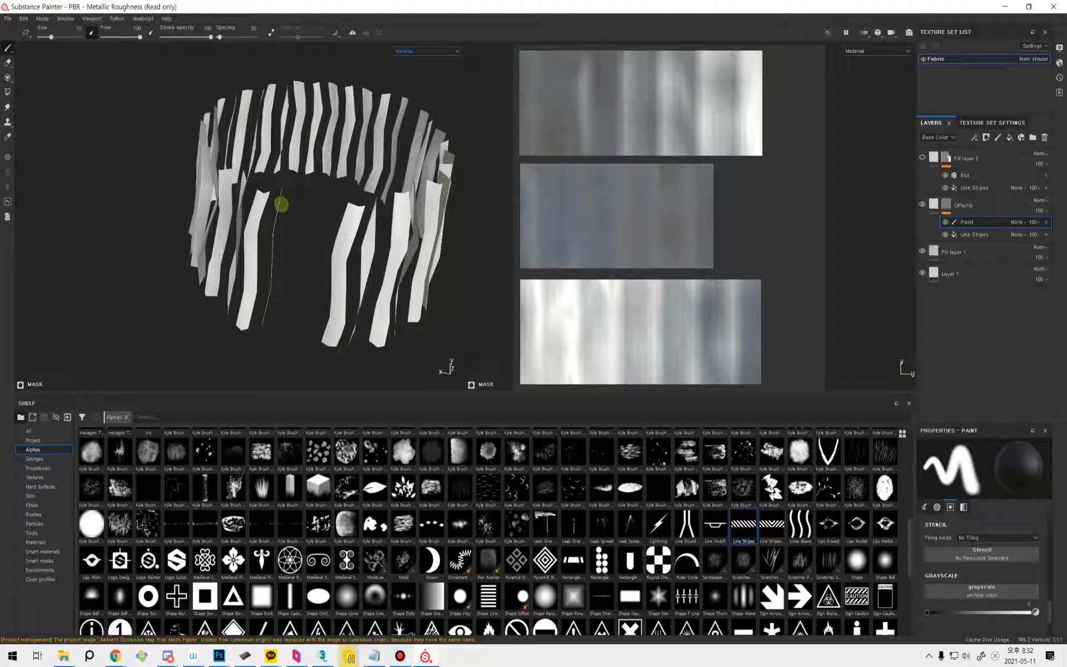
pyautogui.keyDown('alt'); pyautogui.moveTo(295, 252); pyautogui.dragTo(299, 253); pyautogui.keyUp('alt')
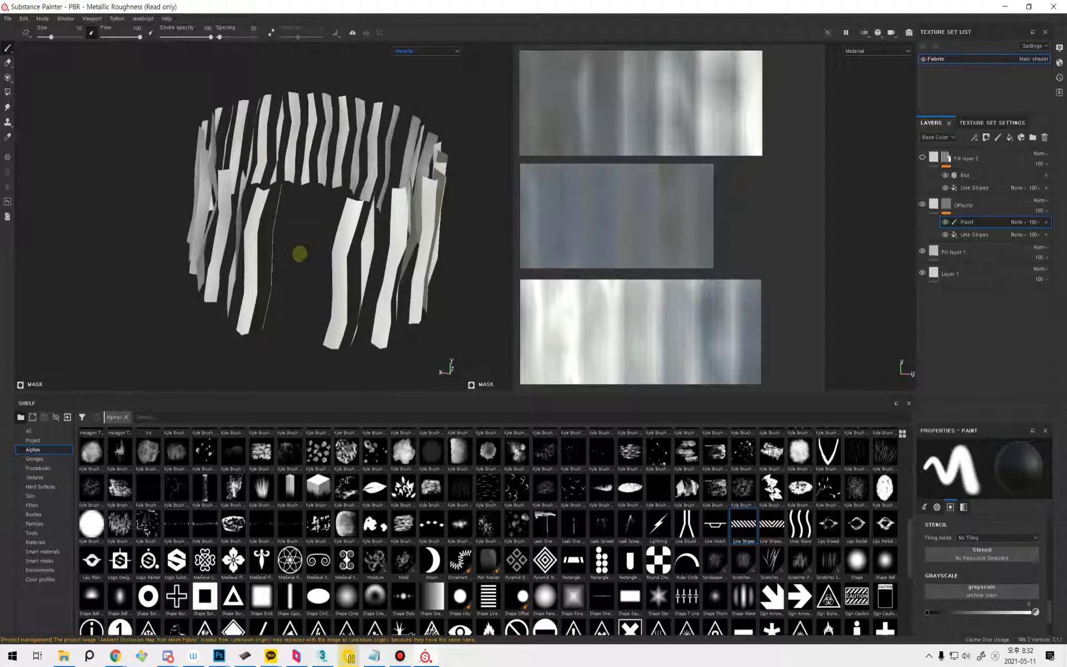
pyautogui.moveTo(1030, 617); pyautogui.dragTo(1021, 614)
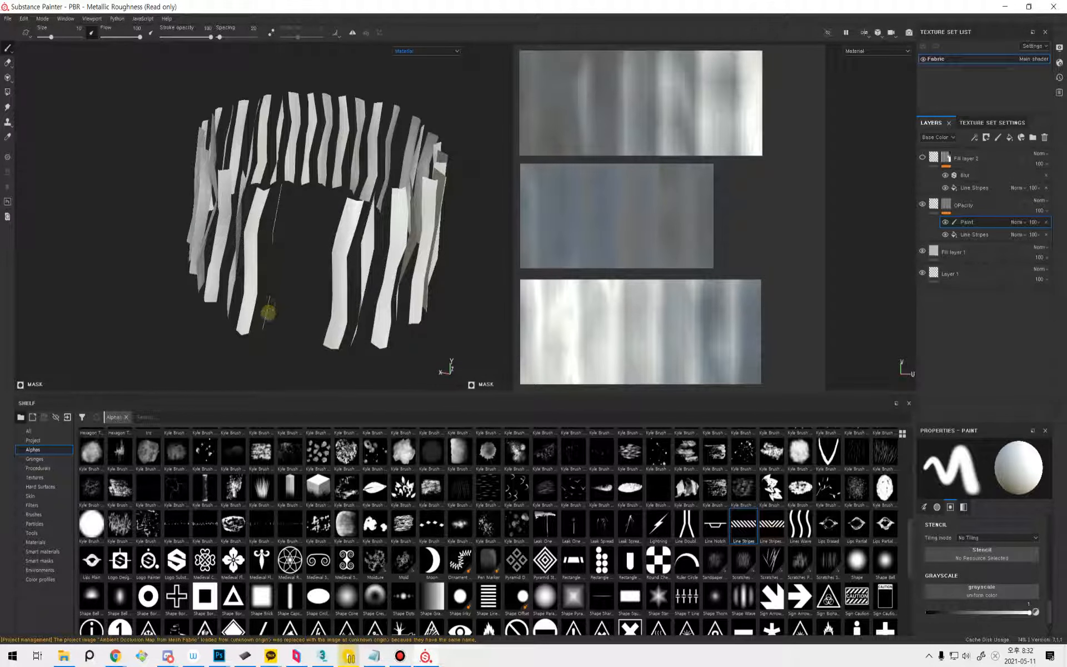
pyautogui.keyDown('alt'); pyautogui.moveTo(270, 289); pyautogui.dragTo(260, 317); pyautogui.keyUp('alt')
pyautogui.keyDown('alt'); pyautogui.moveTo(225, 336); pyautogui.dragTo(284, 324, button='right'); pyautogui.keyUp('alt')
pyautogui.keyDown('alt'); pyautogui.moveTo(283, 324); pyautogui.dragTo(272, 305); pyautogui.keyUp('alt')
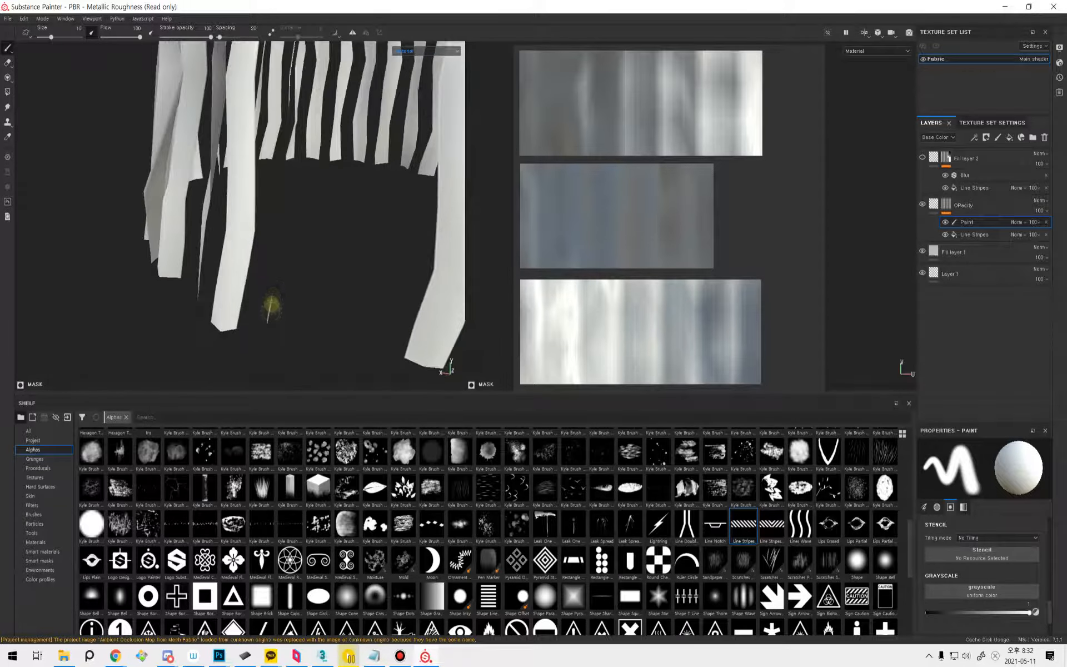
pyautogui.keyDown('alt'); pyautogui.moveTo(317, 173); pyautogui.dragTo(286, 157); pyautogui.keyUp('alt')
pyautogui.keyDown('alt'); pyautogui.moveTo(306, 229); pyautogui.dragTo(260, 240); pyautogui.keyUp('alt')
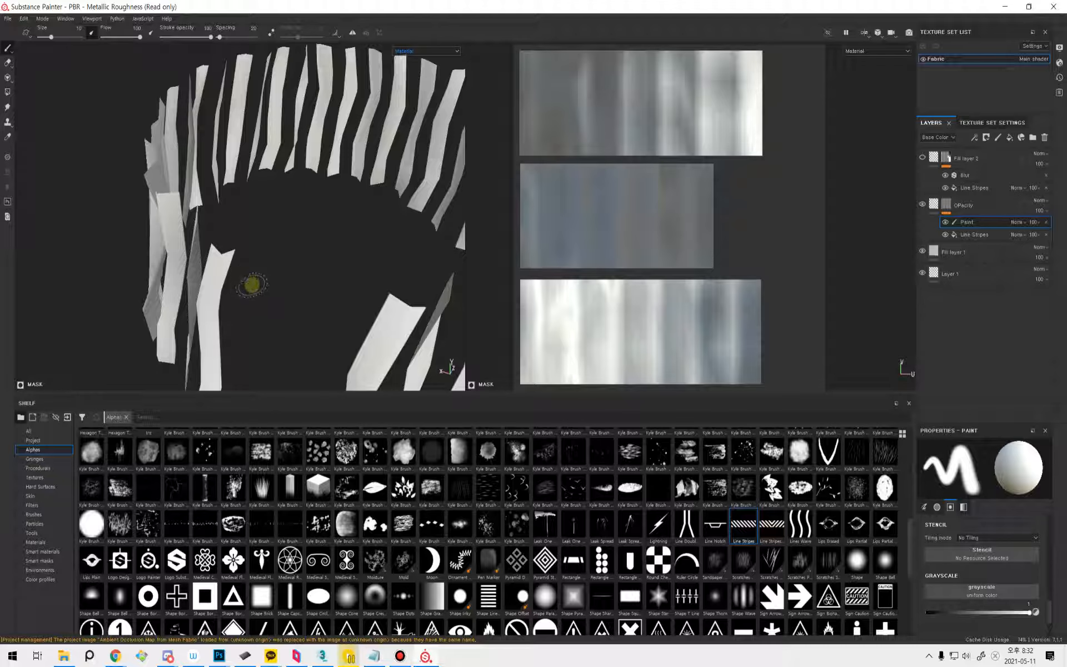
pyautogui.keyDown('alt'); pyautogui.moveTo(250, 269); pyautogui.dragTo(350, 247); pyautogui.keyUp('alt')
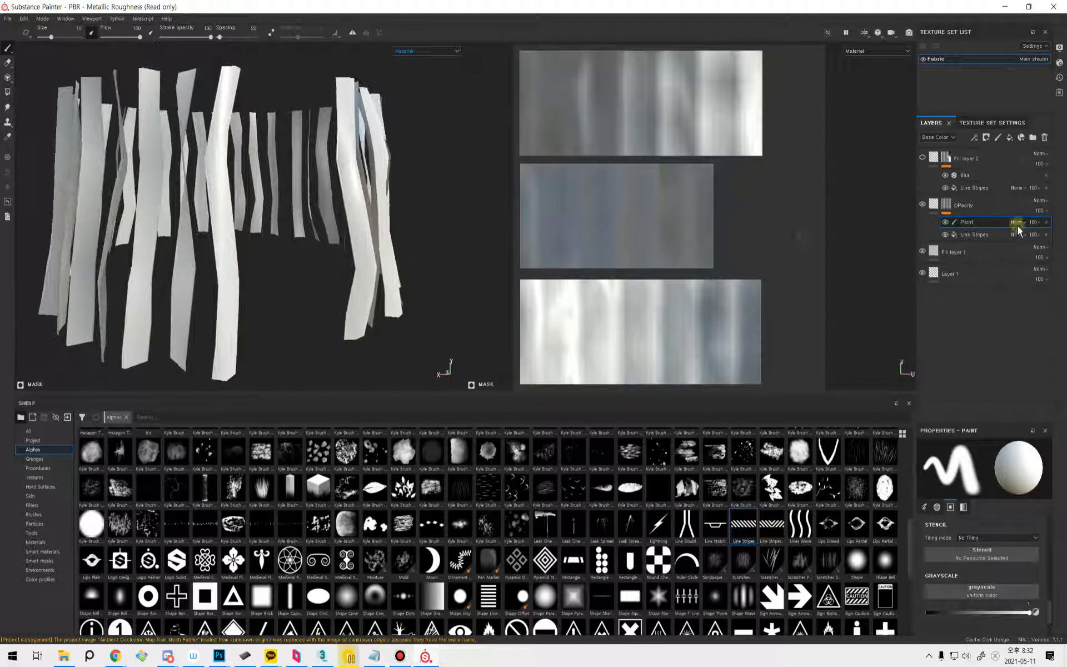
# Make Fill layer 2 visible again and fine-tune the intensity of its Blur filter.
pyautogui.click(983, 166)
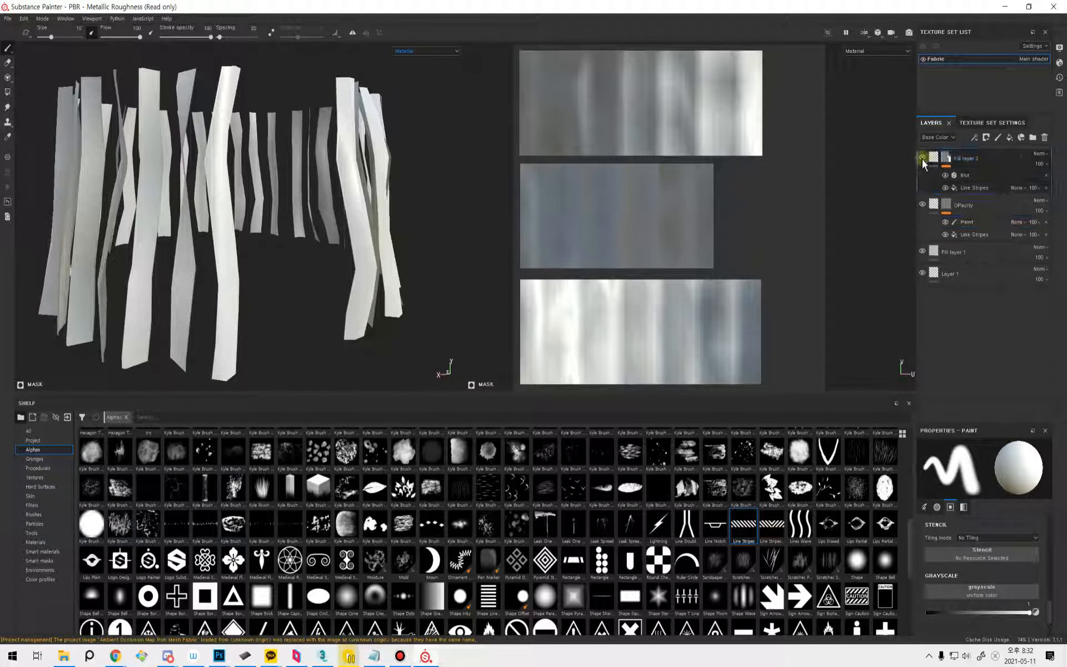
pyautogui.keyDown('alt'); pyautogui.moveTo(395, 208); pyautogui.dragTo(336, 257); pyautogui.keyUp('alt')
pyautogui.rightClick(336, 256)
pyautogui.moveTo(254, 255)
pyautogui.keyDown('alt'); pyautogui.mouseDown()
pyautogui.moveTo(291, 281)
pyautogui.moveTo(305, 276)
pyautogui.moveTo(292, 271)
pyautogui.mouseUp(); pyautogui.keyUp('alt')
pyautogui.click(1022, 174)
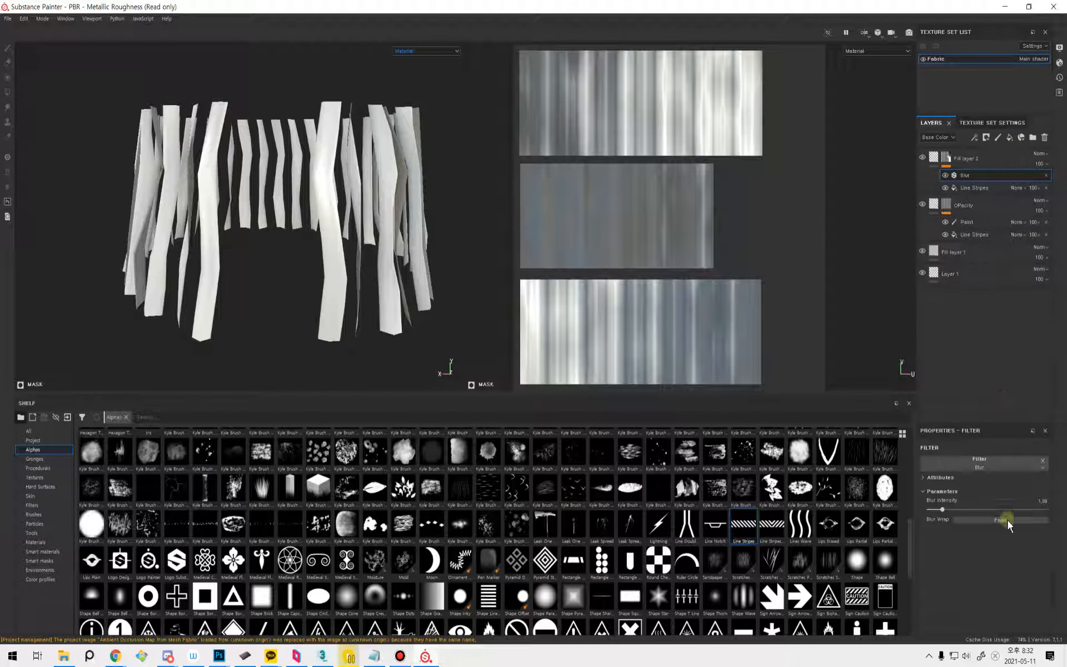
pyautogui.moveTo(949, 509)
pyautogui.mouseDown()
pyautogui.moveTo(939, 512)
pyautogui.moveTo(956, 517)
pyautogui.moveTo(935, 514)
pyautogui.moveTo(958, 520)
pyautogui.moveTo(932, 511)
pyautogui.moveTo(941, 518)
pyautogui.mouseUp()
pyautogui.keyDown('alt'); pyautogui.moveTo(384, 298); pyautogui.dragTo(340, 309); pyautogui.keyUp('alt')
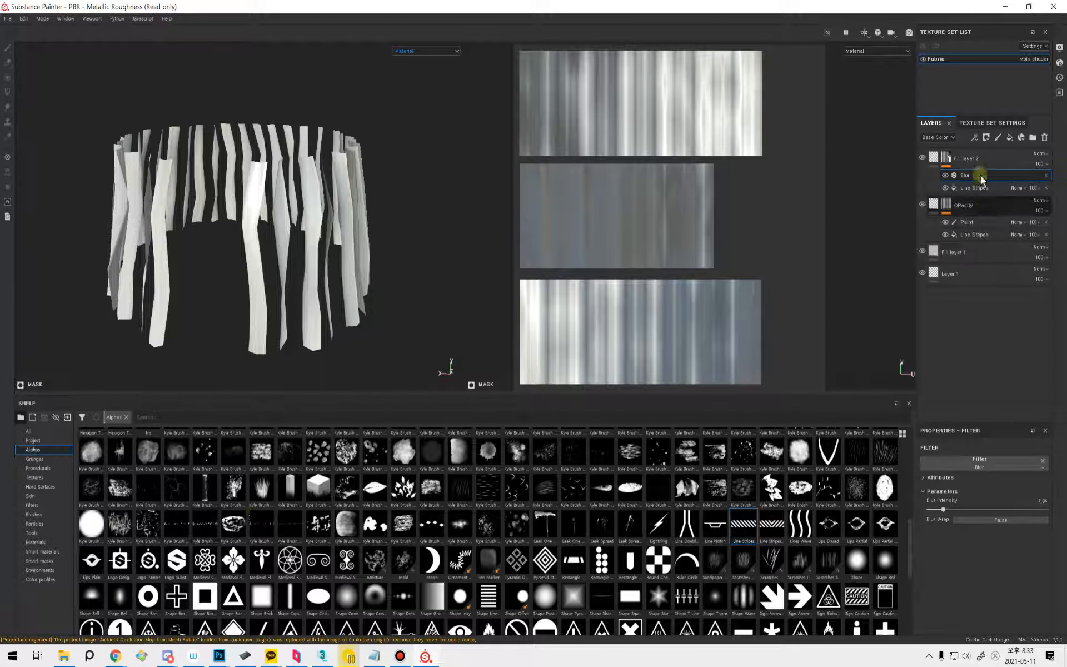
# Add a new fill layer above Fill layer 2 and hide it.
pyautogui.click(995, 160)
pyautogui.click(1010, 138)
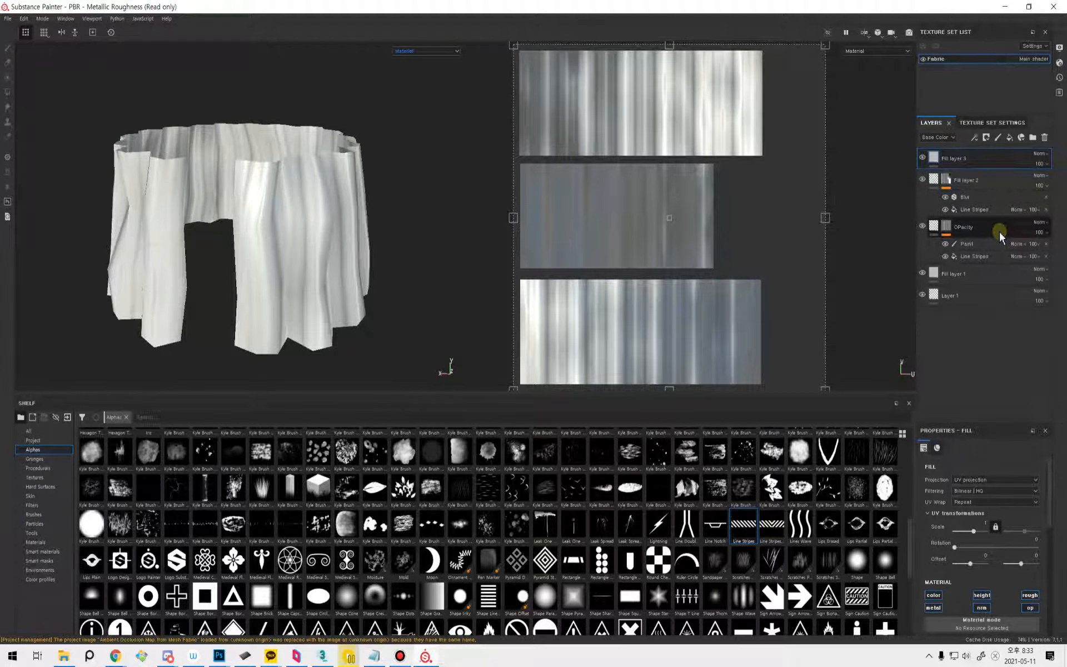
pyautogui.click(999, 233)
pyautogui.click(947, 228)
pyautogui.moveTo(948, 233); pyautogui.dragTo(950, 162)
pyautogui.click(995, 178)
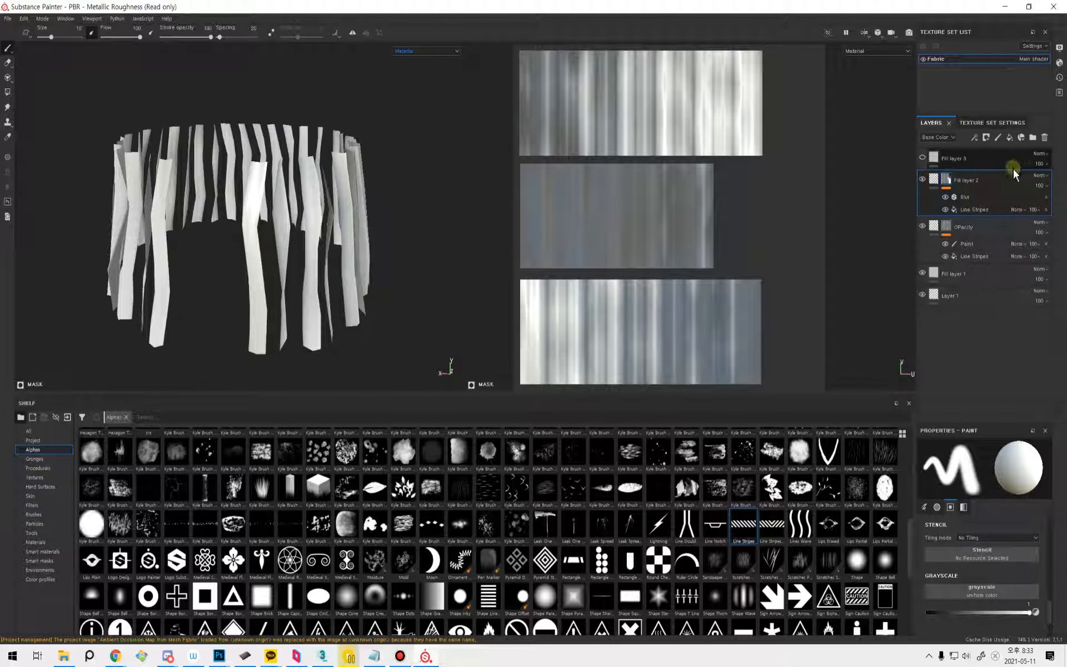
# Create a folder above Fill layer 2 and copy the Opacity layer's mask.
pyautogui.click(1032, 138)
pyautogui.moveTo(947, 185); pyautogui.dragTo(986, 253)
pyautogui.rightClick(947, 254)
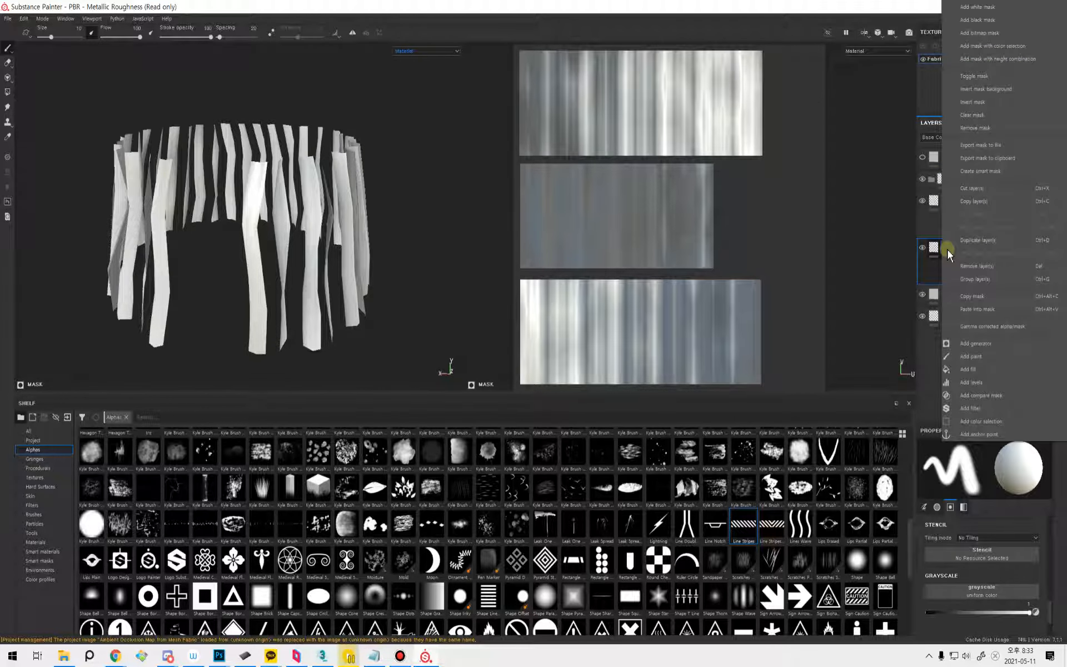
pyautogui.click(978, 296)
# Give Folder 1 a black mask and paste the copied Opacity mask into it.
pyautogui.click(942, 180)
pyautogui.rightClick(942, 180)
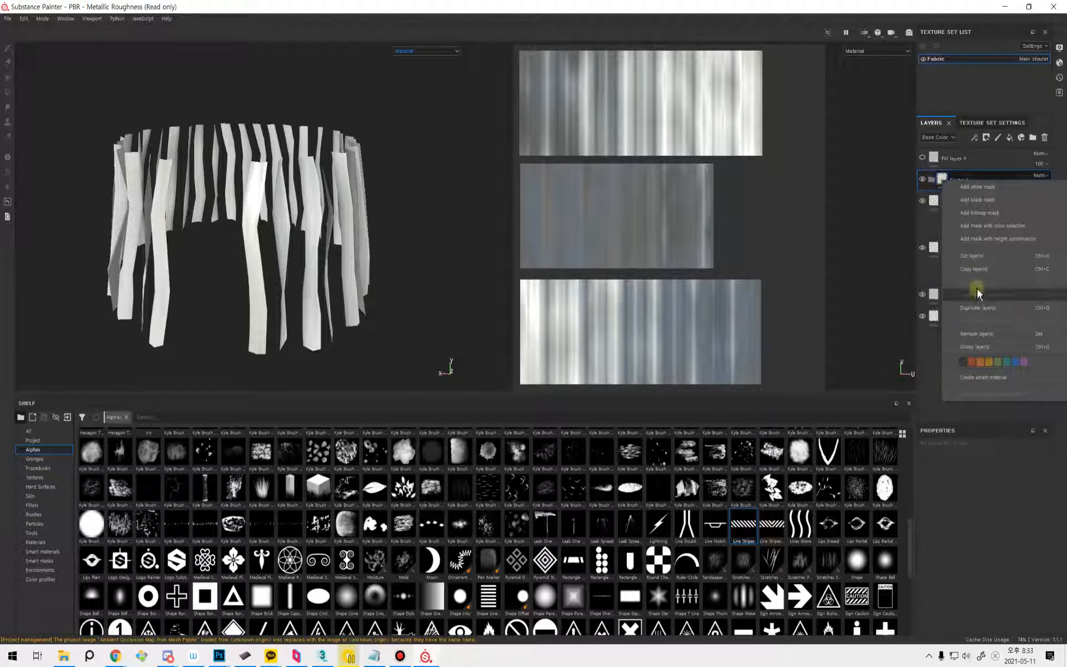
pyautogui.click(976, 200)
pyautogui.rightClick(957, 185)
pyautogui.click(975, 482)
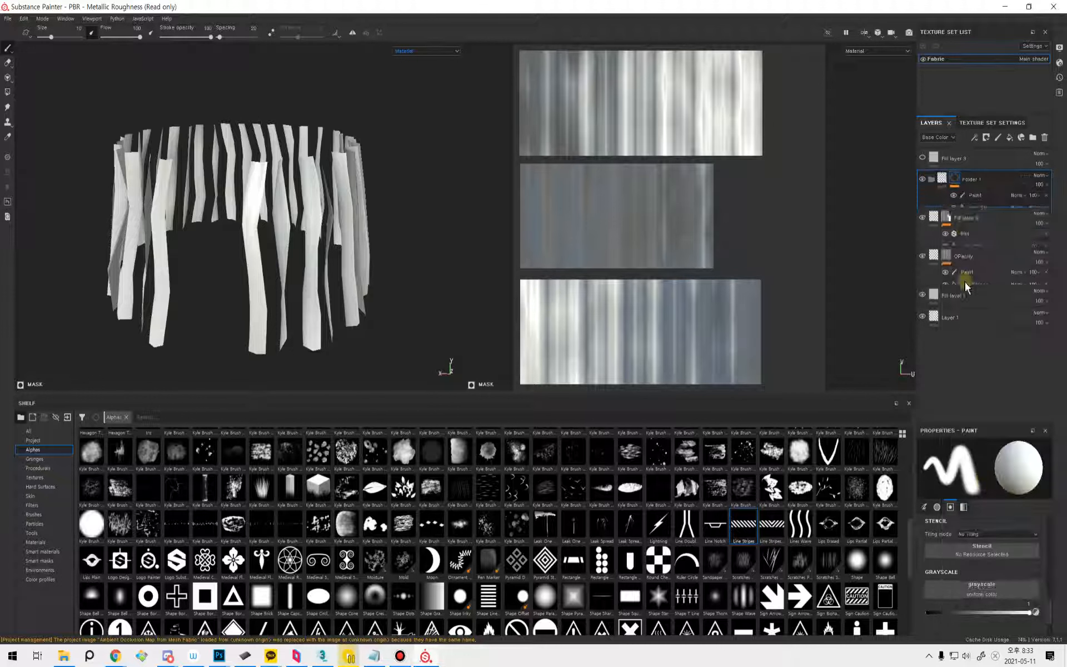
# Move Fill layer 2, the Opacity layer and Fill layer 3 into Folder 1 and make Fill layer 3 visible again.
pyautogui.moveTo(964, 227)
pyautogui.mouseDown()
pyautogui.moveTo(986, 198)
pyautogui.moveTo(993, 273)
pyautogui.moveTo(984, 222)
pyautogui.mouseUp()
pyautogui.moveTo(990, 273); pyautogui.dragTo(994, 227)
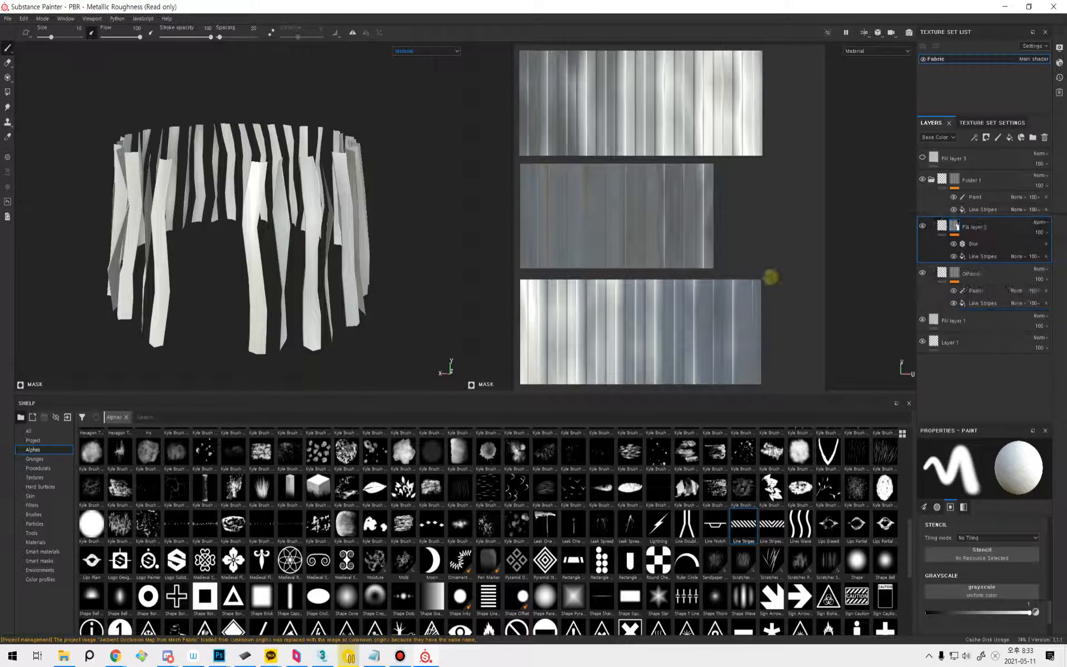
pyautogui.moveTo(256, 228)
pyautogui.keyDown('alt'); pyautogui.mouseDown()
pyautogui.moveTo(292, 265)
pyautogui.moveTo(328, 256)
pyautogui.mouseUp(); pyautogui.keyUp('alt')
pyautogui.click(985, 161)
pyautogui.moveTo(985, 161); pyautogui.dragTo(926, 205)
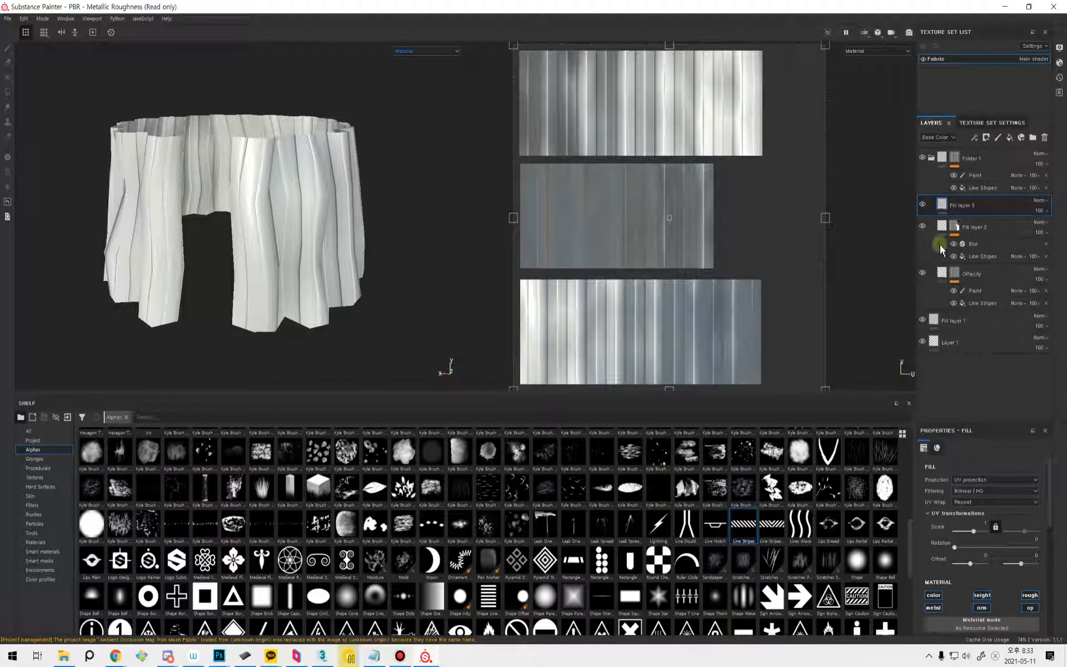
# Examine Folder 1's contents, mask effects and paint properties, and the list of channels available for the layer stack.
pyautogui.click(987, 160)
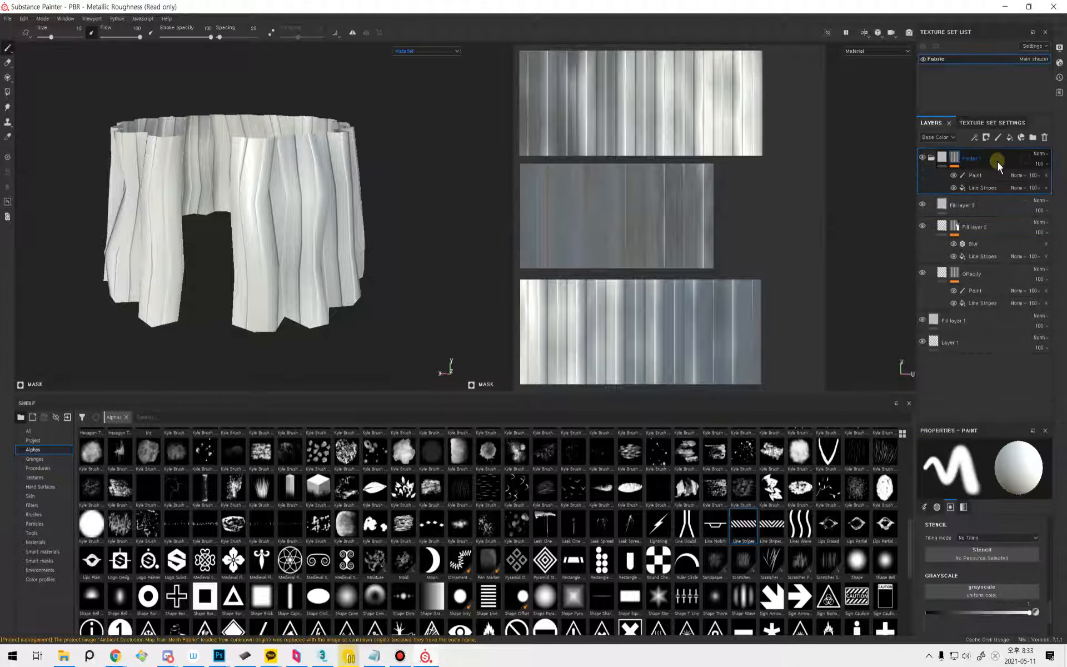
pyautogui.click(944, 159)
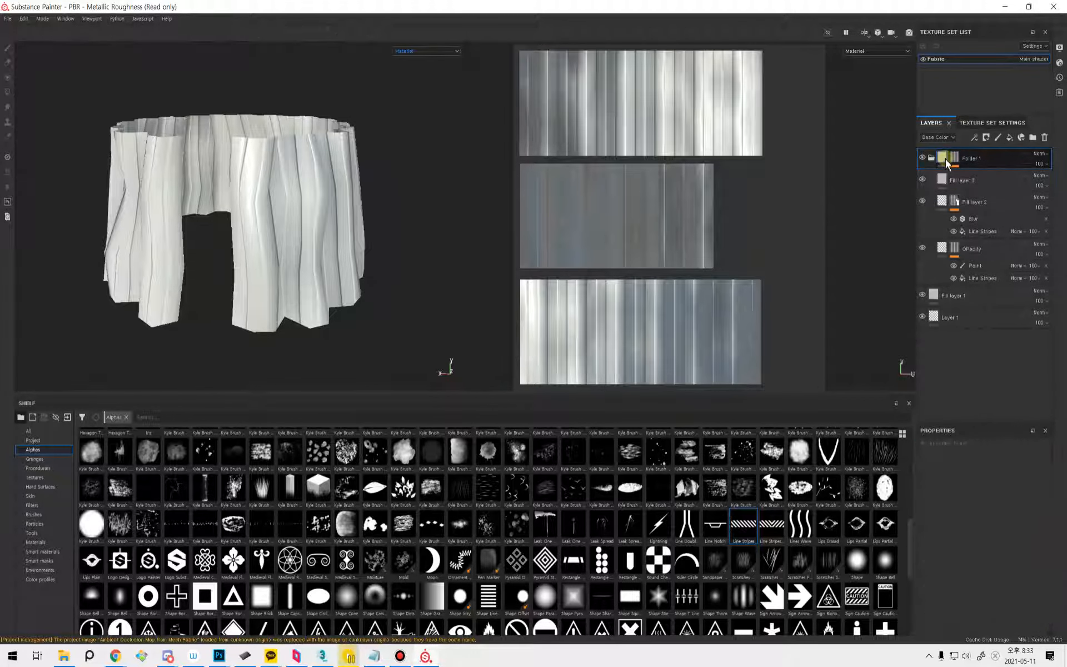
pyautogui.click(954, 157)
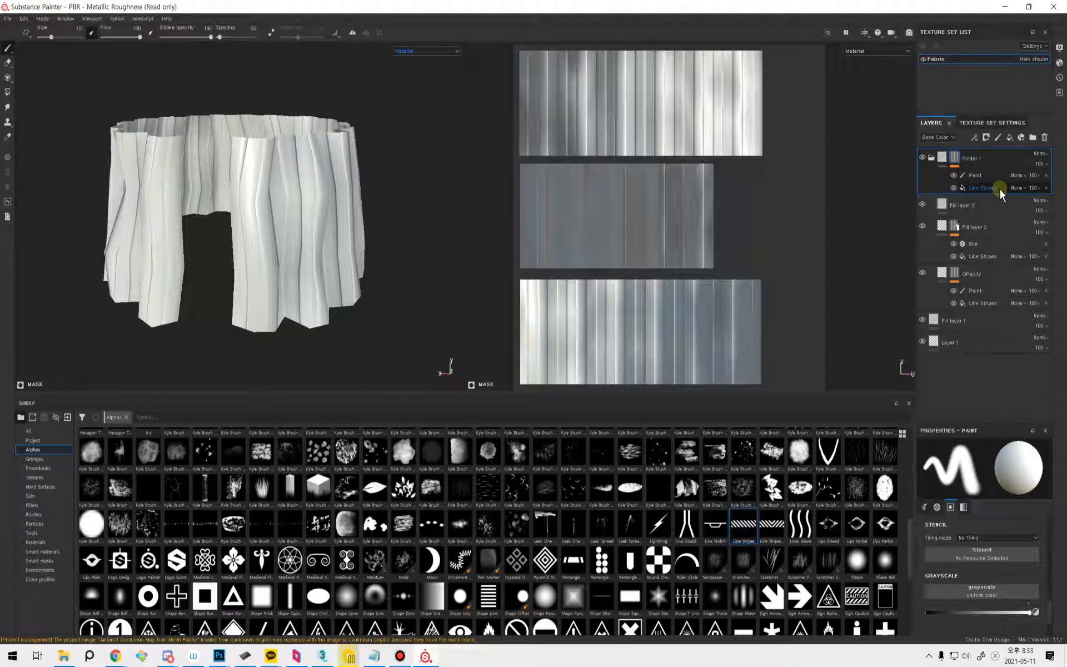
pyautogui.click(952, 138)
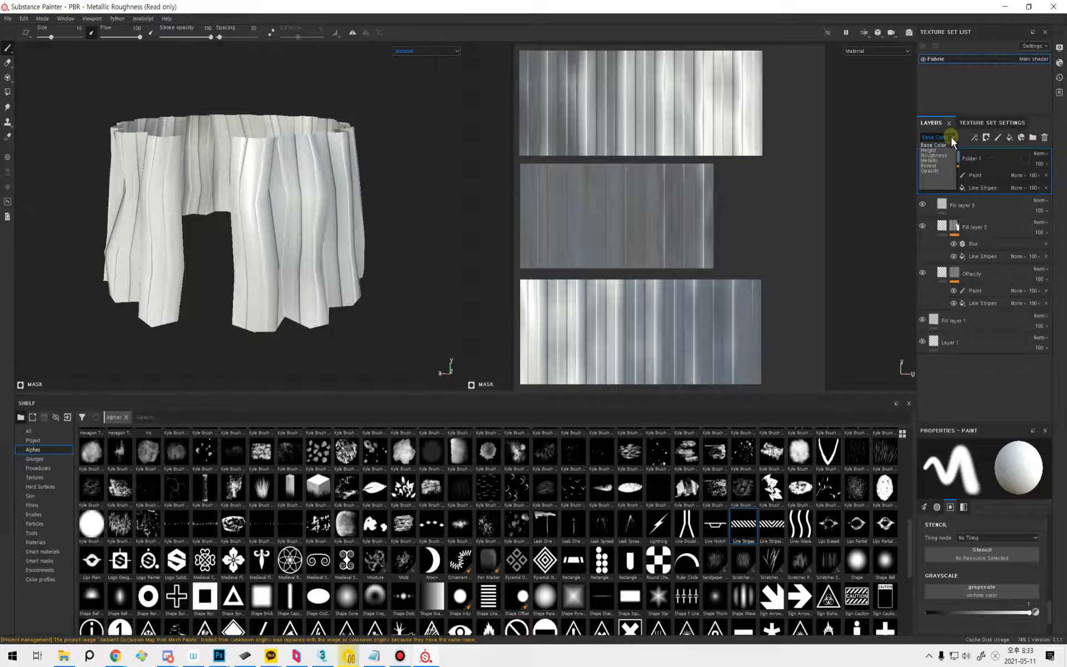
pyautogui.click(951, 138)
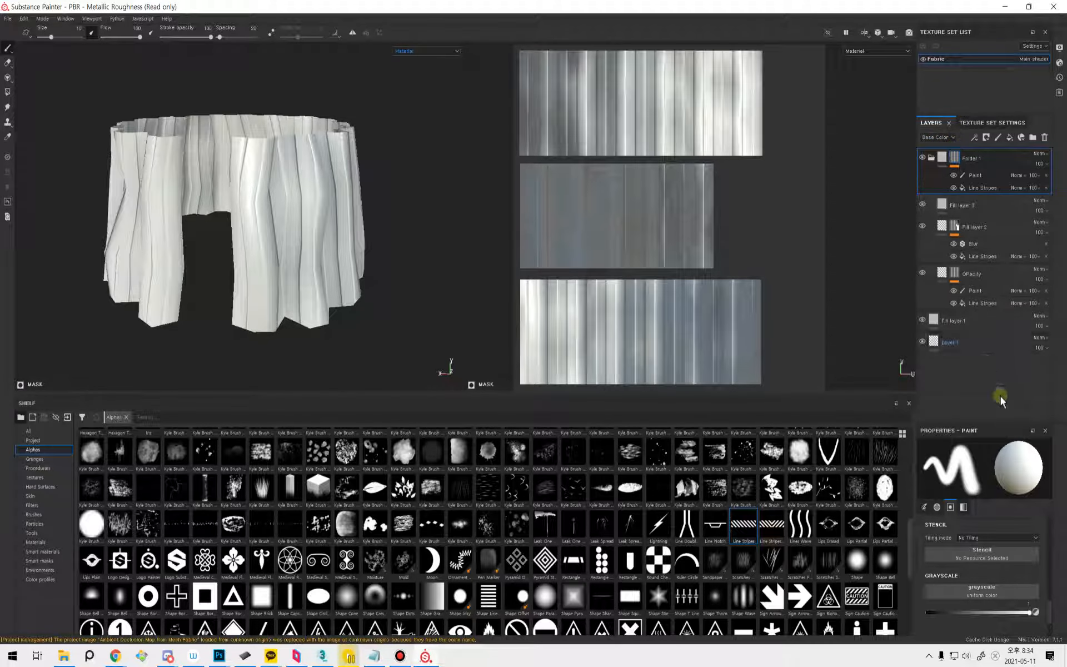
pyautogui.scroll(10, 1001, 529)
pyautogui.scroll(2, 1001, 529)
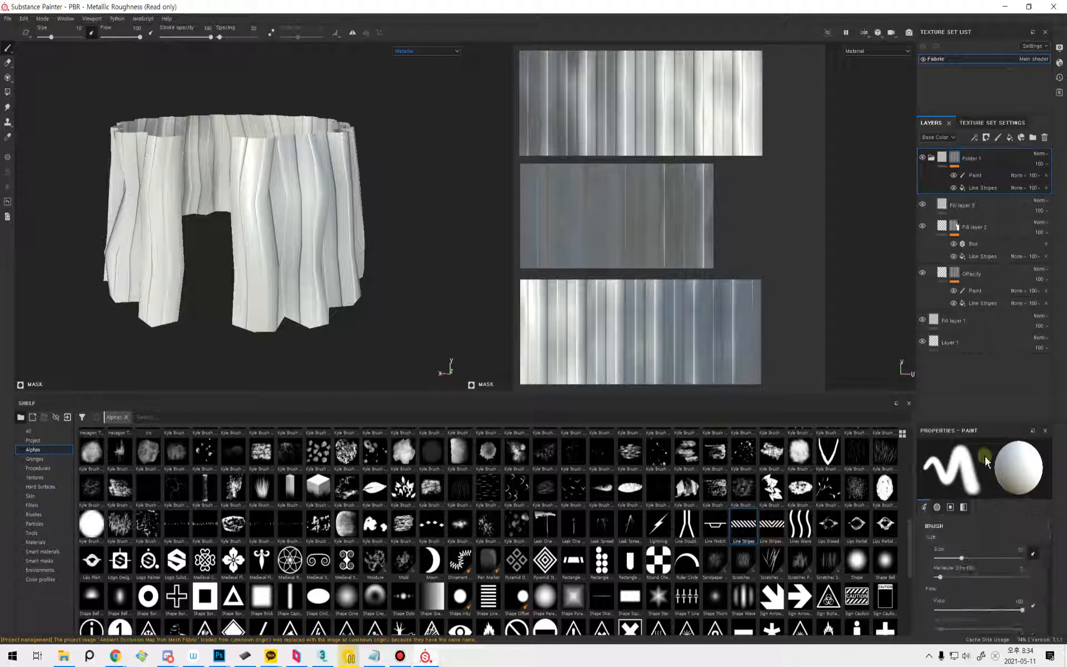
pyautogui.click(943, 158)
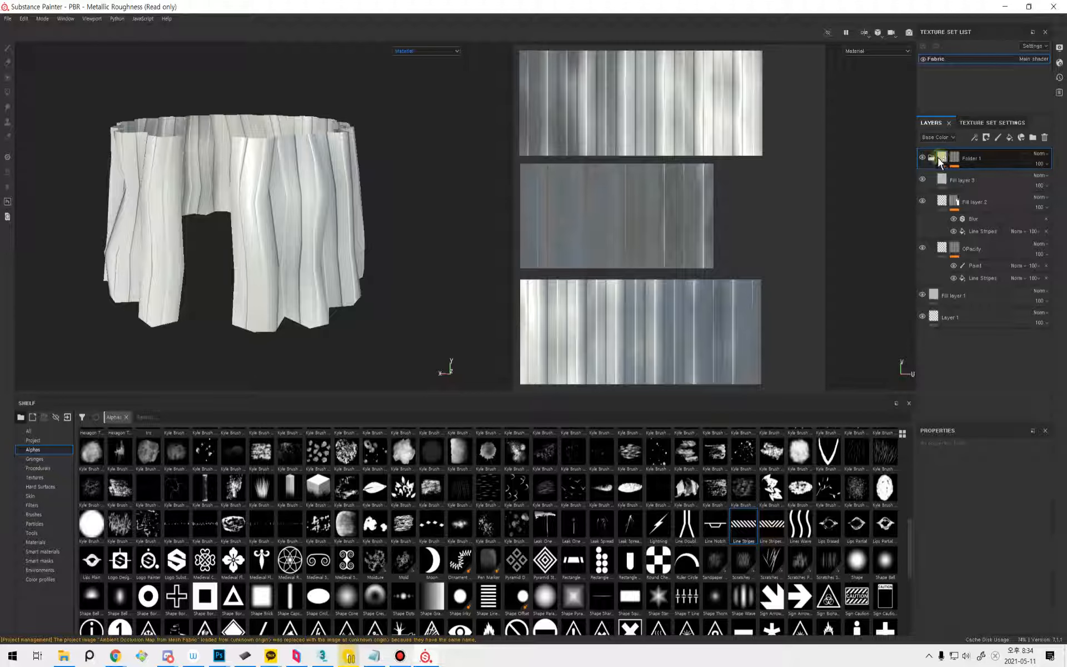
pyautogui.click(932, 158)
pyautogui.click(951, 137)
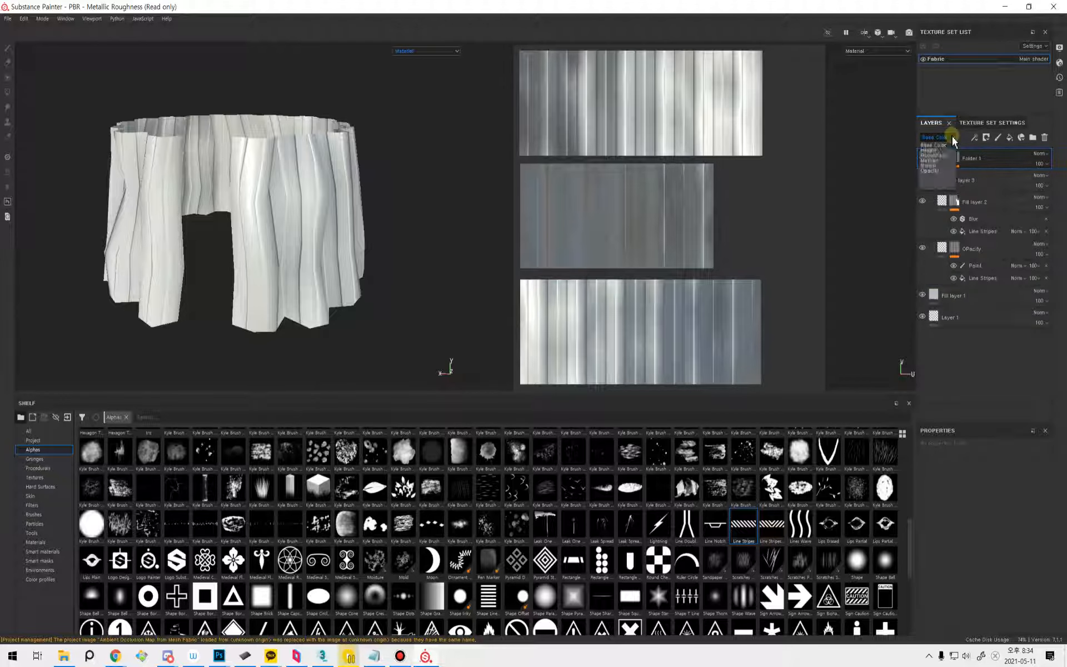
pyautogui.click(998, 173)
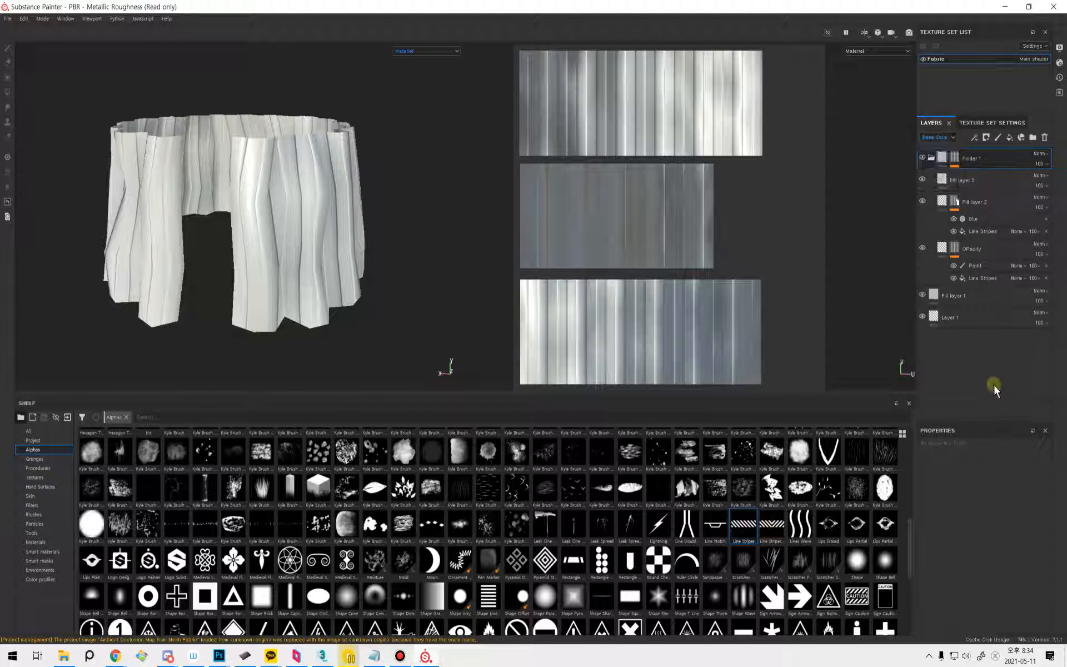
pyautogui.click(956, 161)
pyautogui.click(951, 139)
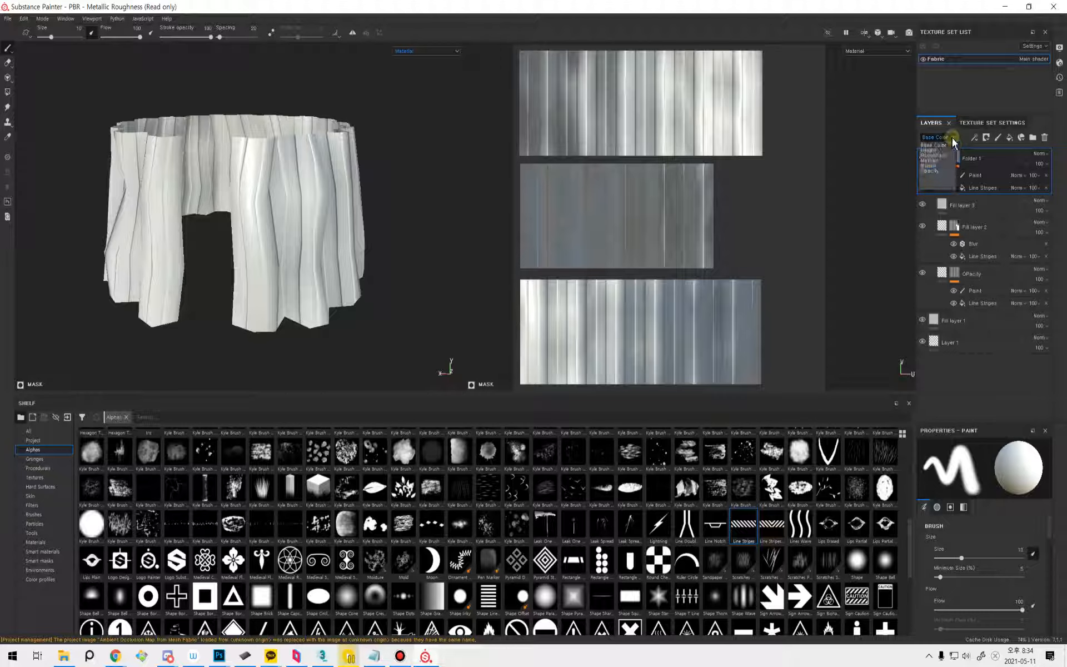
pyautogui.click(953, 142)
# Set Folder 1's blending mode to Passthrough and hide Fill layer 3 inside it.
pyautogui.click(997, 160)
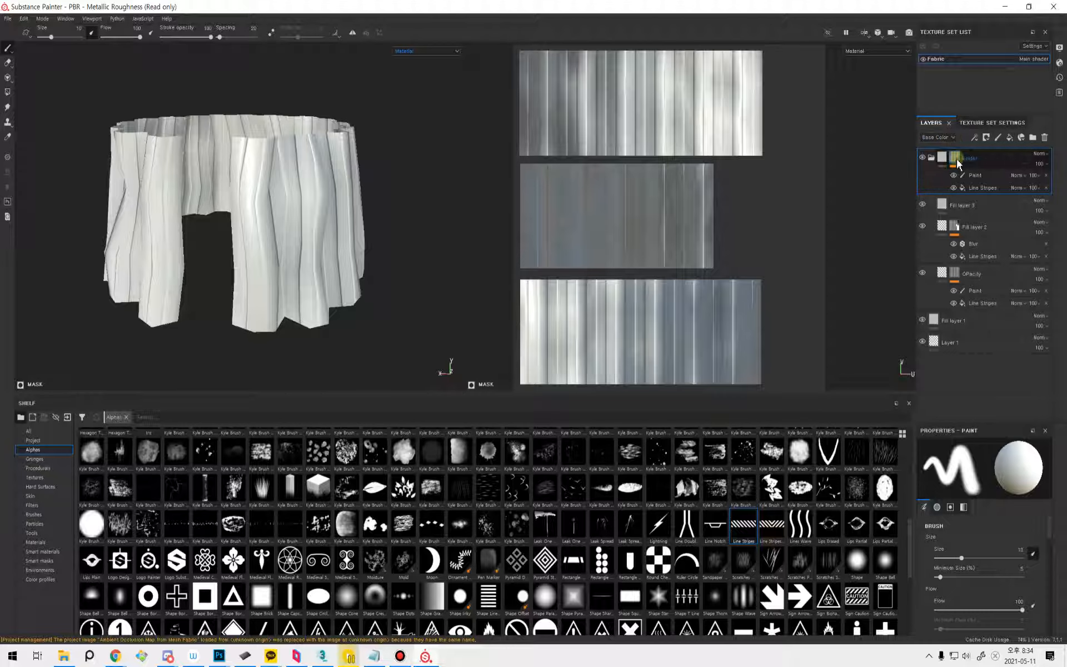
pyautogui.click(1040, 157)
pyautogui.click(1026, 169)
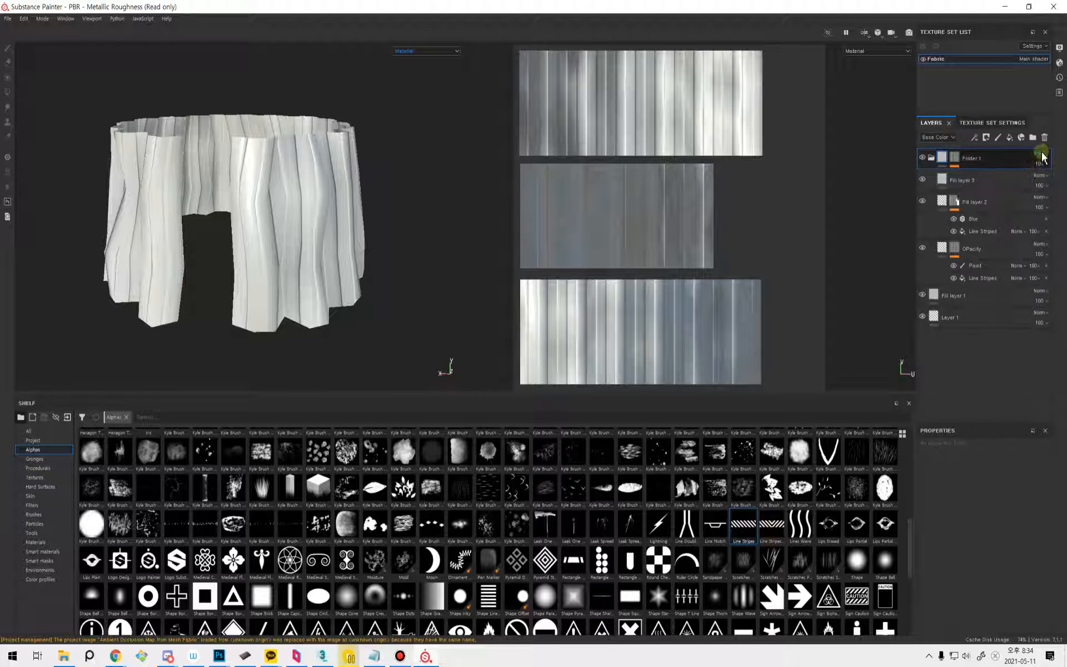
pyautogui.click(923, 178)
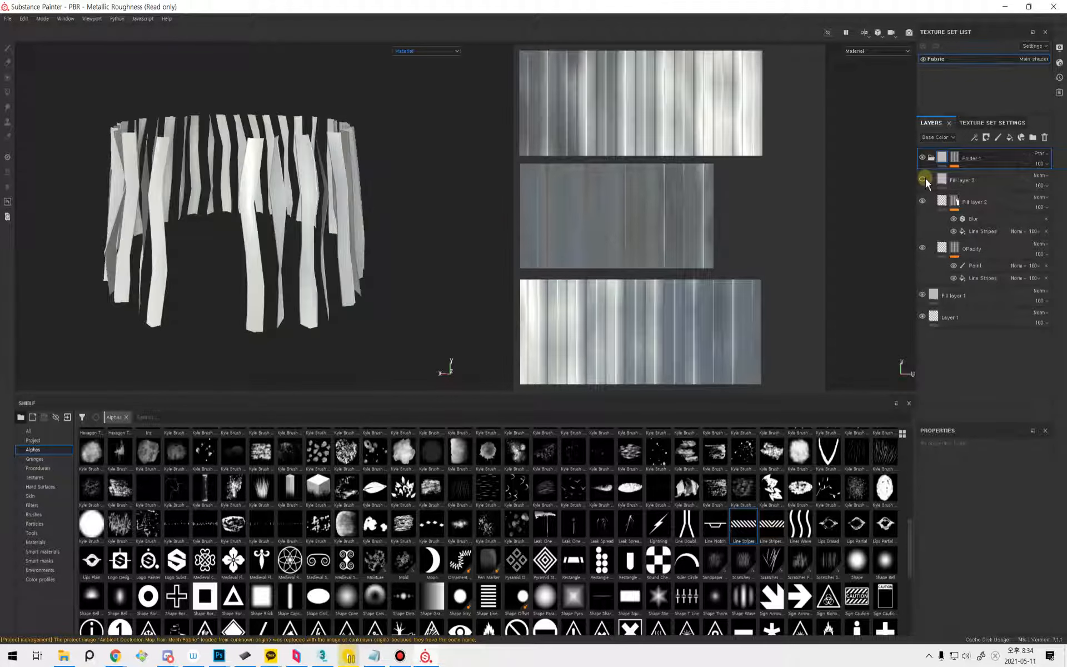
pyautogui.keyDown('alt'); pyautogui.moveTo(408, 259); pyautogui.dragTo(355, 269); pyautogui.keyUp('alt')
pyautogui.click(969, 185)
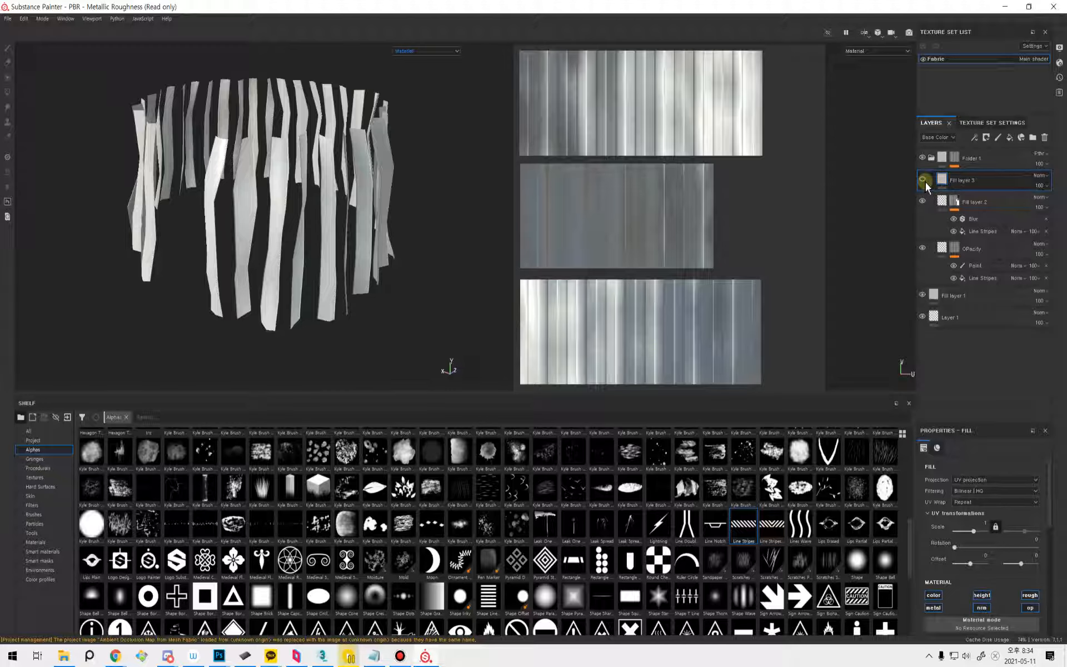
# Disable the opacity channel of Fill layer 3 and make the layer visible again.
pyautogui.click(945, 161)
pyautogui.click(956, 159)
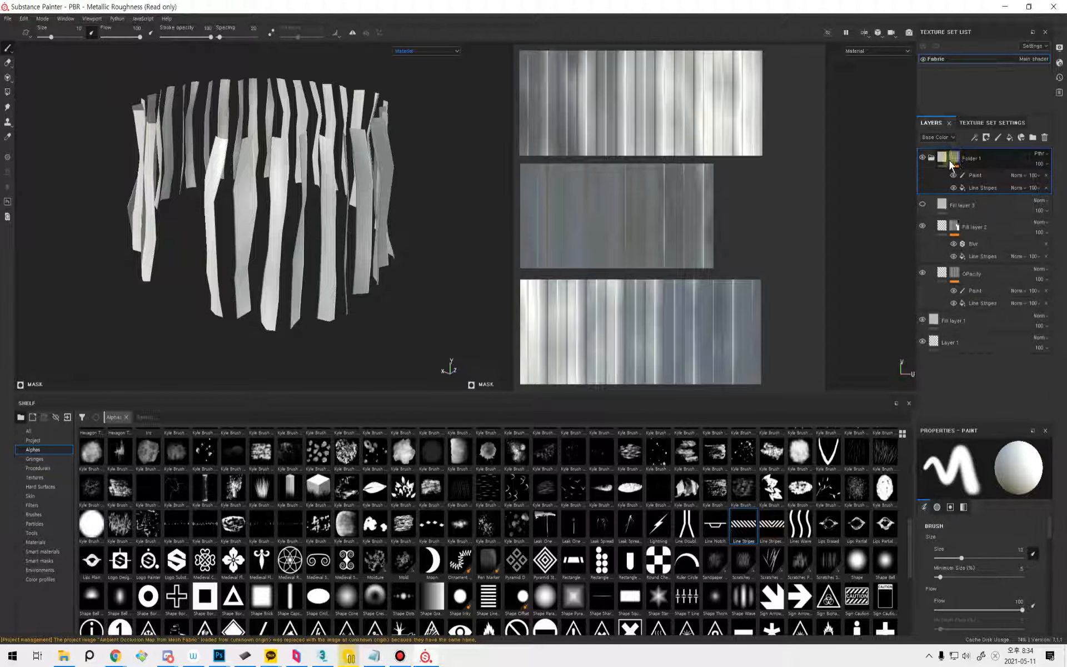
pyautogui.click(951, 161)
pyautogui.click(966, 204)
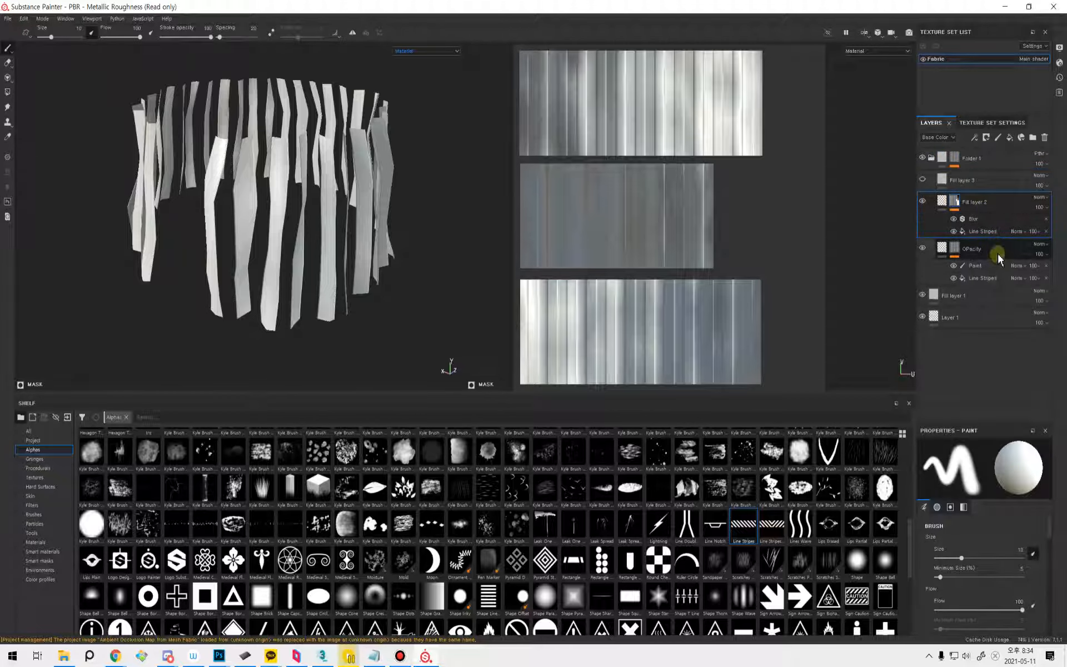
pyautogui.click(1010, 180)
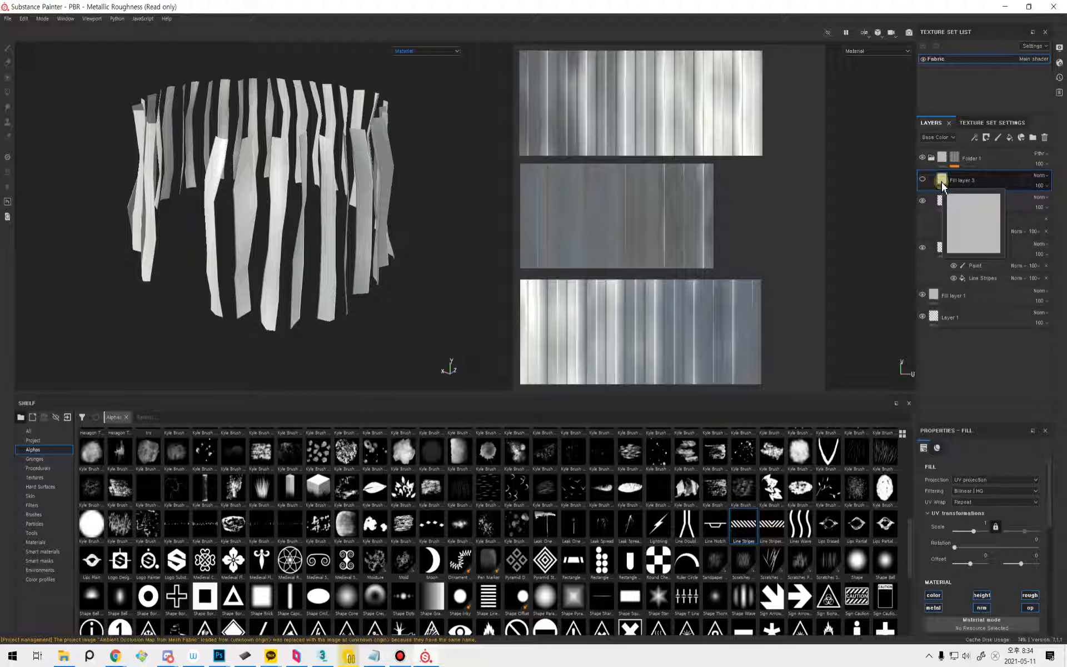
pyautogui.scroll(-3, 995, 522)
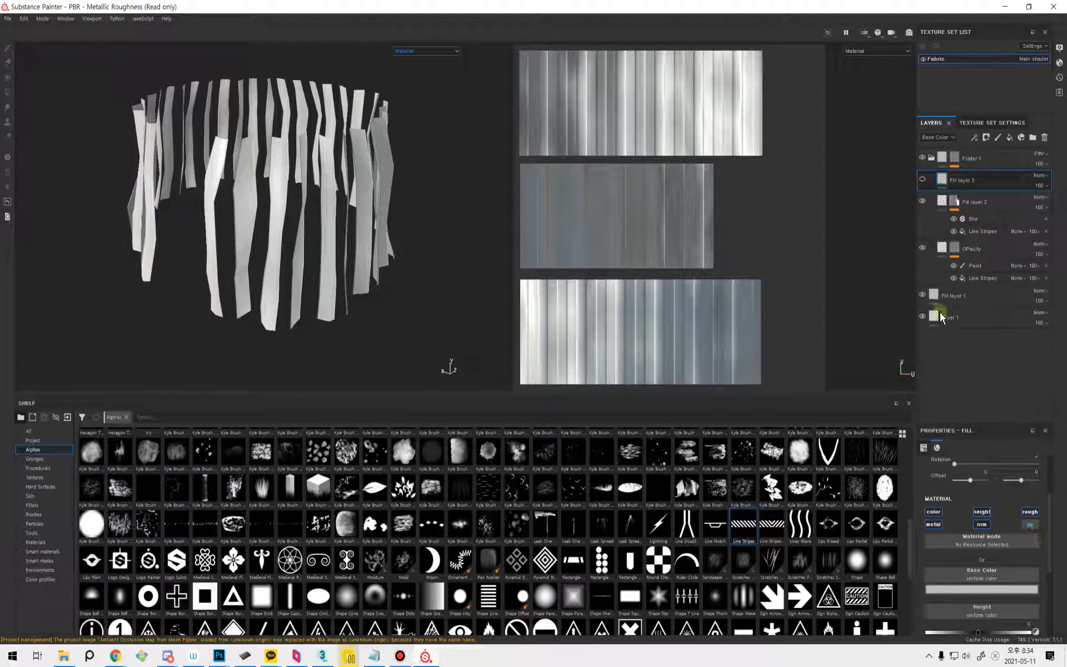
pyautogui.click(926, 183)
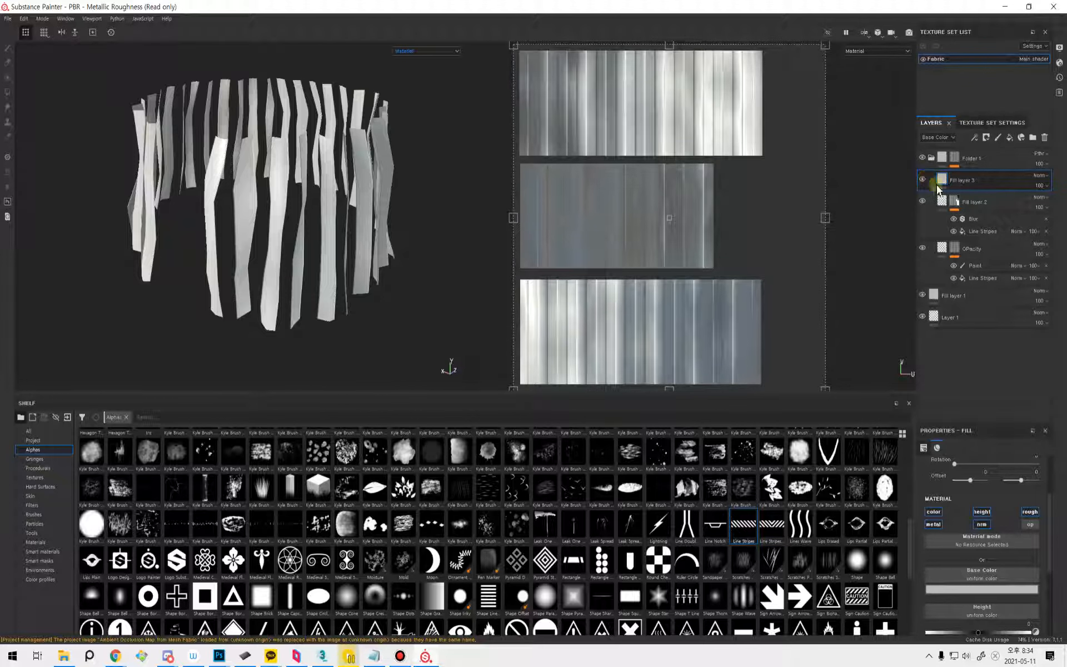
# Toggle Fill layer 3's opacity channel on and off several times to compare the strips, ending with the channel enabled.
pyautogui.click(1023, 525)
pyautogui.click(1026, 526)
pyautogui.click(1025, 526)
pyautogui.click(1025, 525)
pyautogui.click(1024, 524)
pyautogui.click(1025, 524)
pyautogui.moveTo(1051, 526); pyautogui.dragTo(1035, 545)
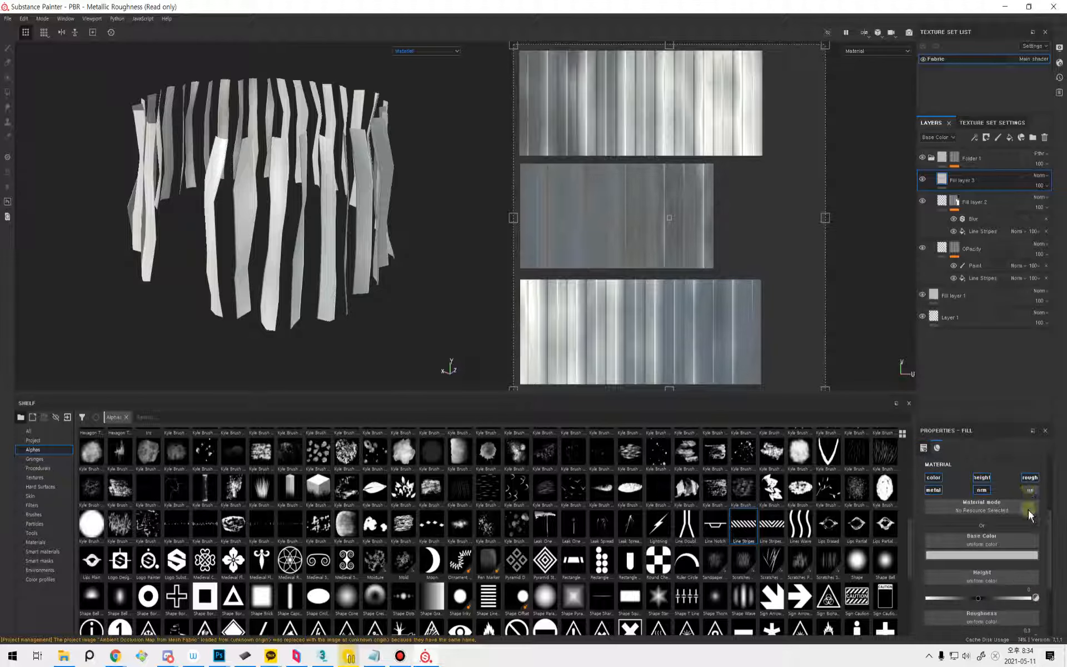
pyautogui.scroll(2, 1021, 560)
pyautogui.click(1032, 479)
pyautogui.scroll(-3, 1031, 571)
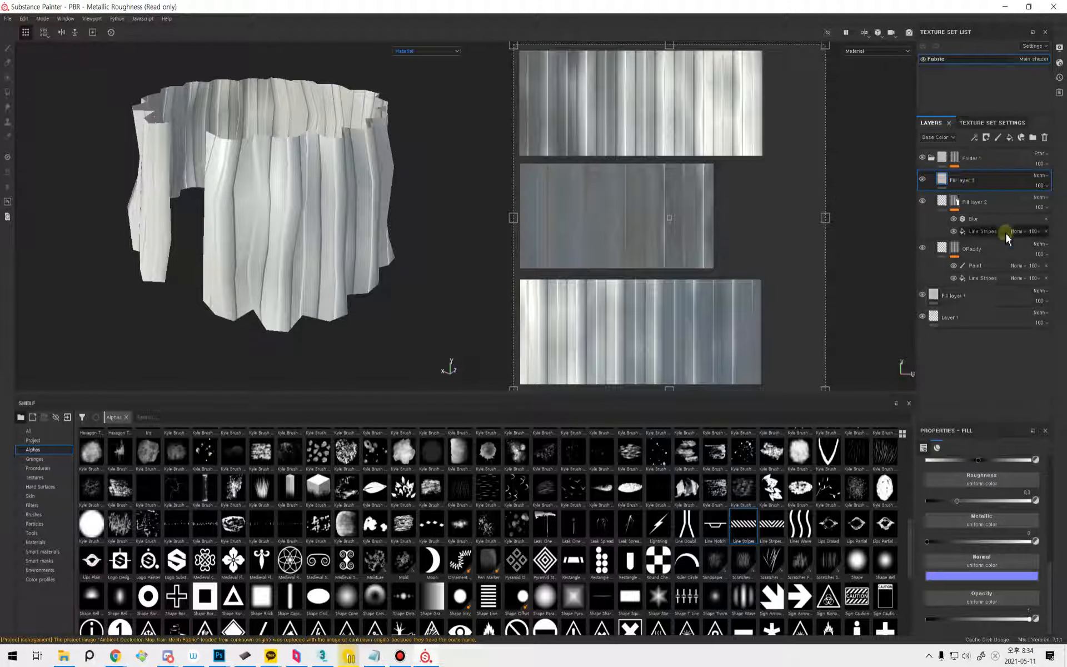
# In the Opacity channel view, try the Screen and Multiply blending modes on Fill layer 3 and return it to Normal.
pyautogui.click(938, 137)
pyautogui.click(947, 182)
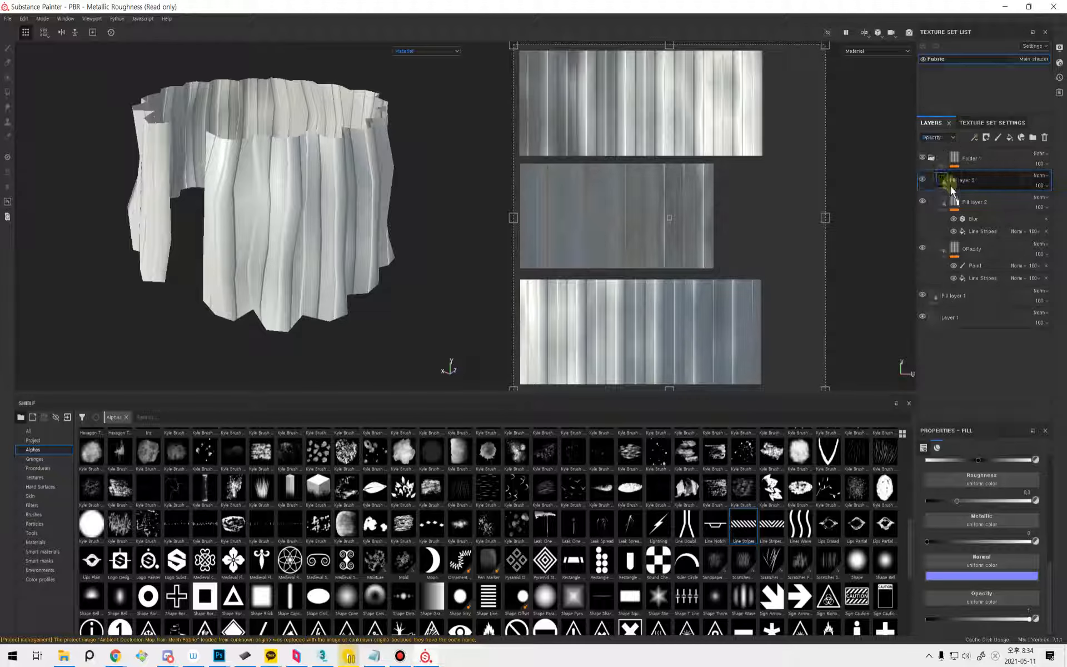
pyautogui.moveTo(952, 183)
pyautogui.mouseDown()
pyautogui.moveTo(964, 244)
pyautogui.moveTo(946, 262)
pyautogui.moveTo(945, 185)
pyautogui.moveTo(1029, 182)
pyautogui.mouseUp()
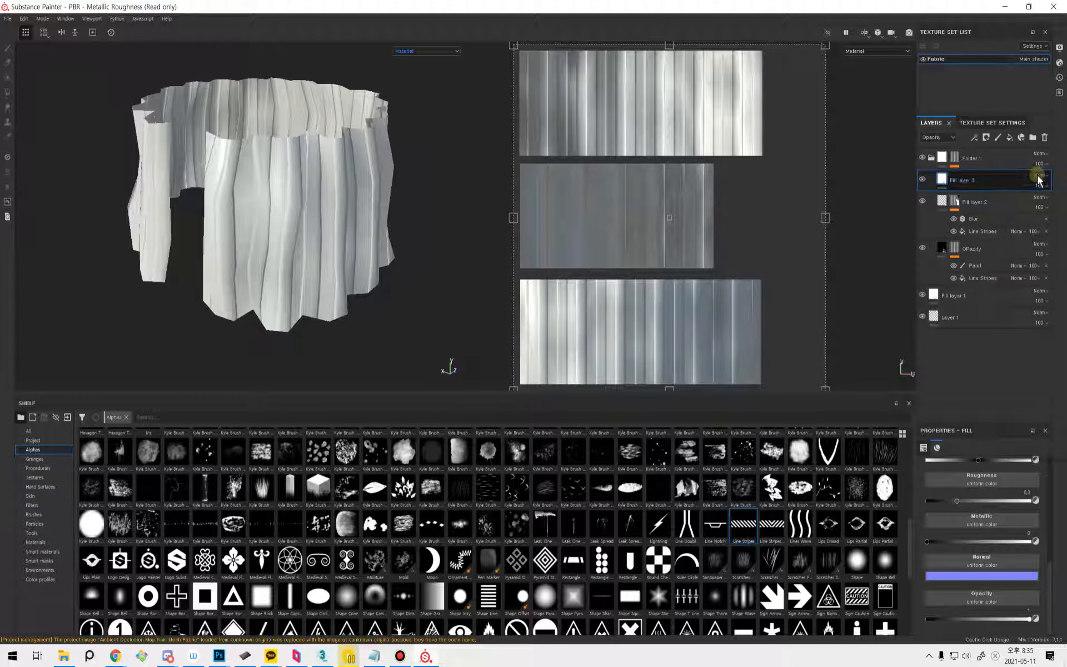
pyautogui.click(1038, 177)
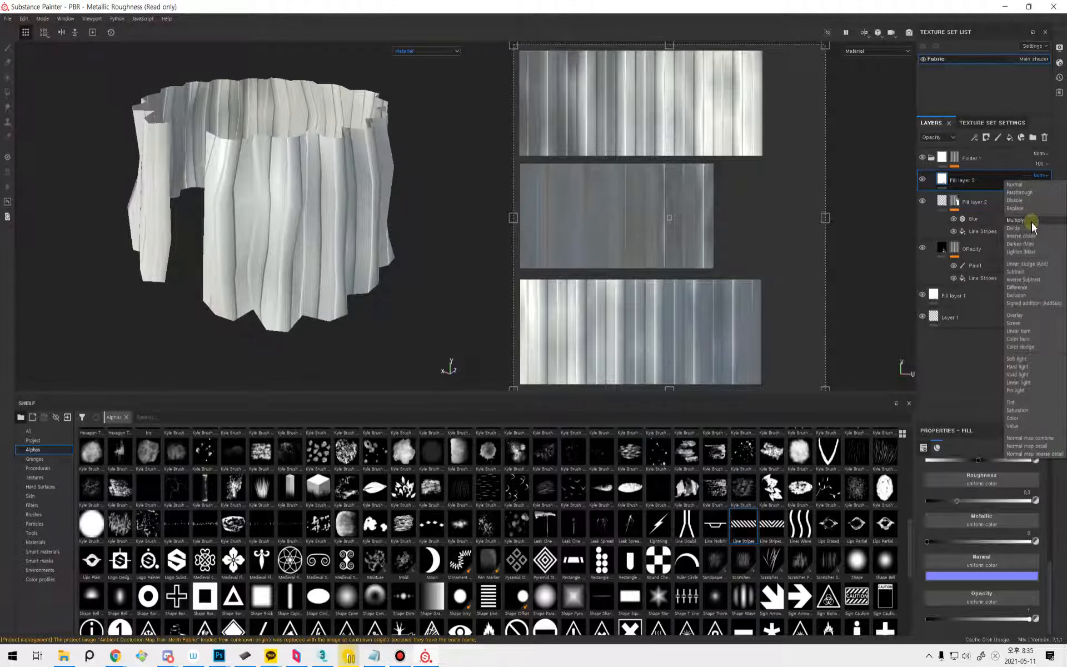
pyautogui.click(1029, 322)
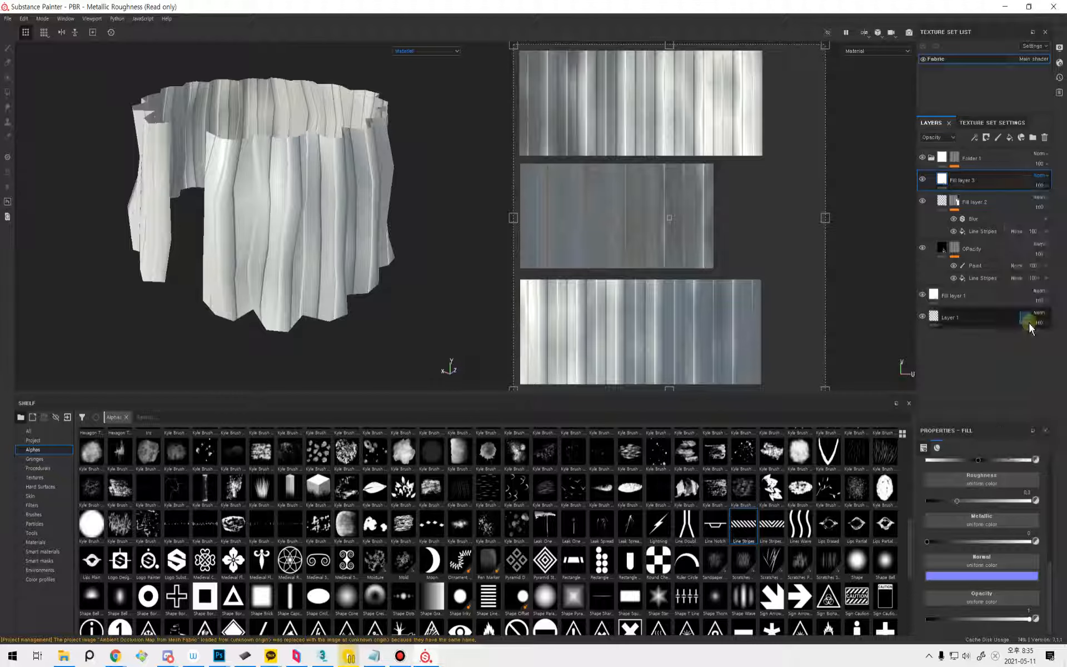
pyautogui.click(1038, 176)
pyautogui.click(1034, 221)
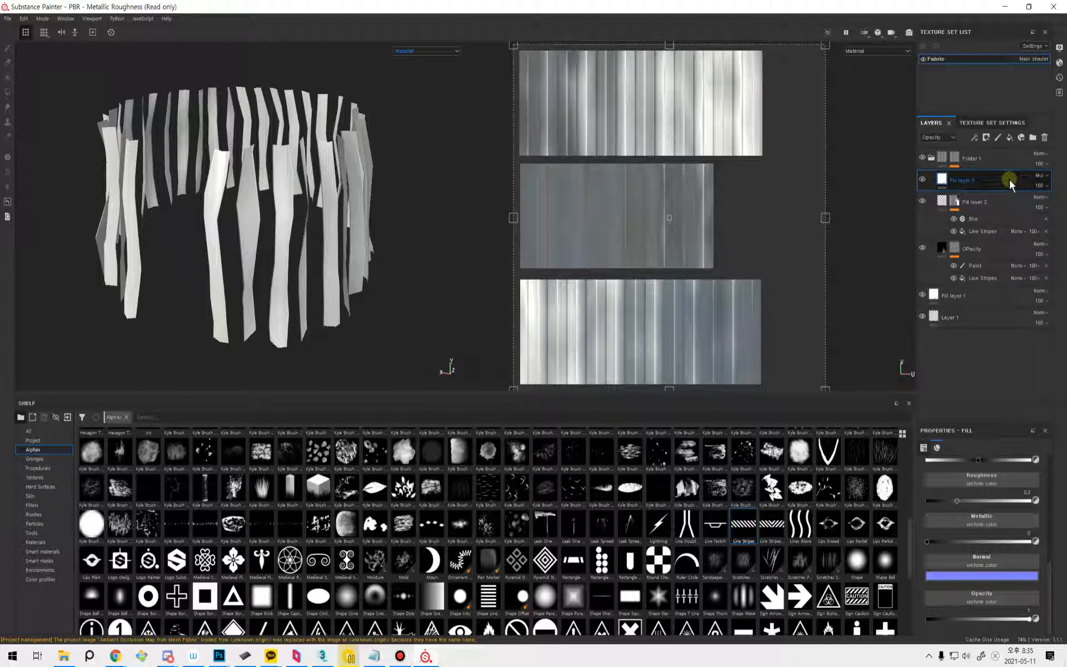
pyautogui.click(1037, 177)
pyautogui.click(1038, 185)
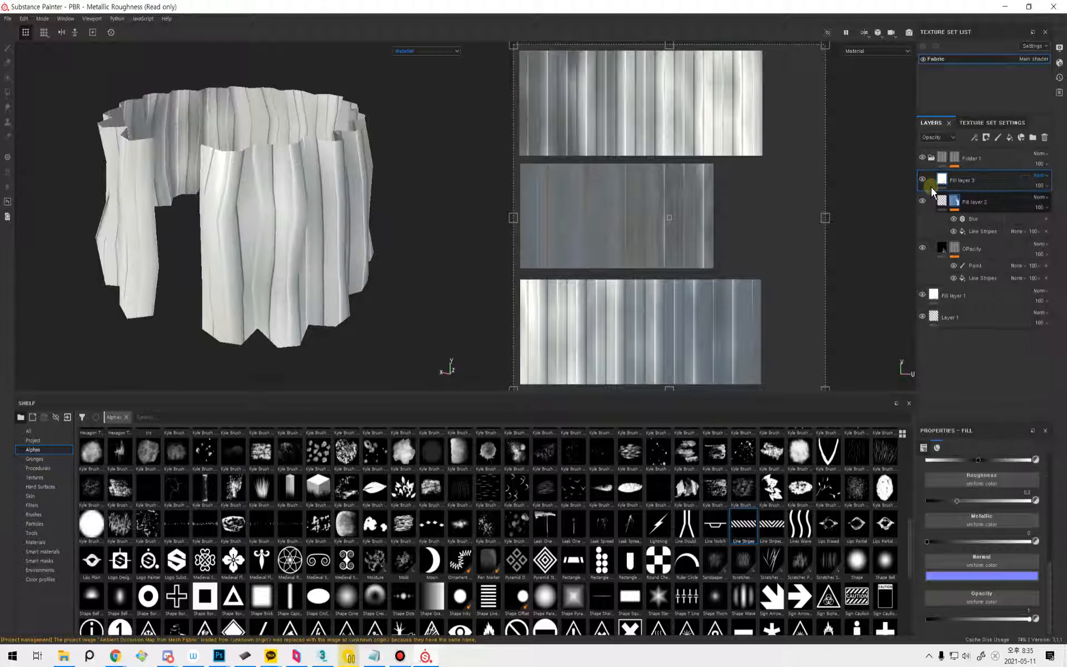
# Disable Fill layer 3's opacity channel and hide the layer, with the layer stack switched to the Height channel.
pyautogui.scroll(5, 1015, 507)
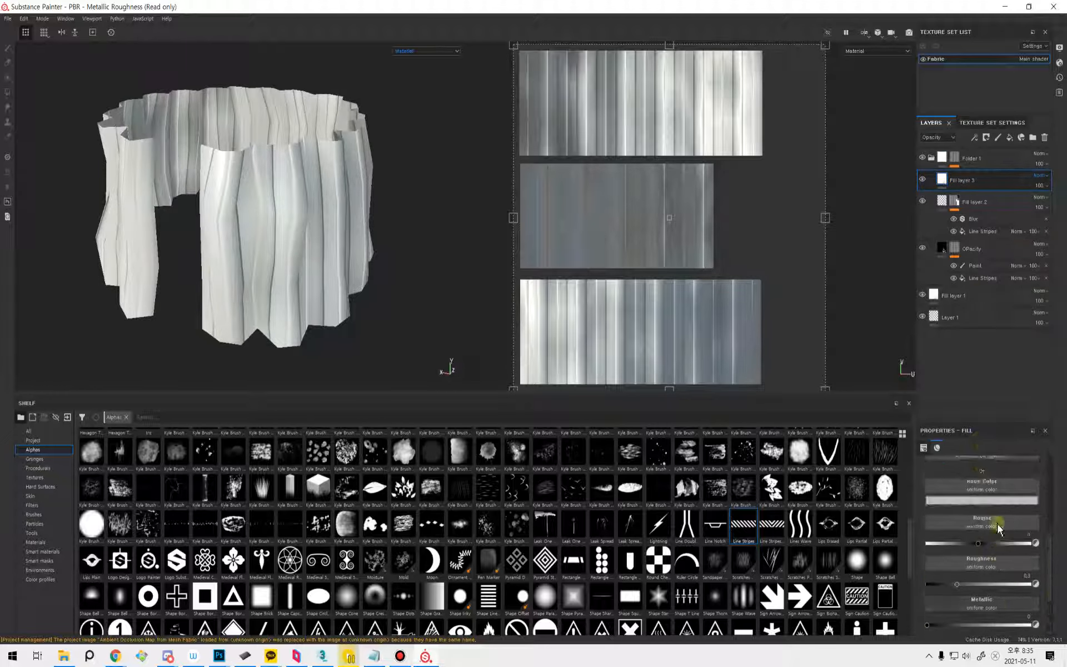
pyautogui.click(1033, 520)
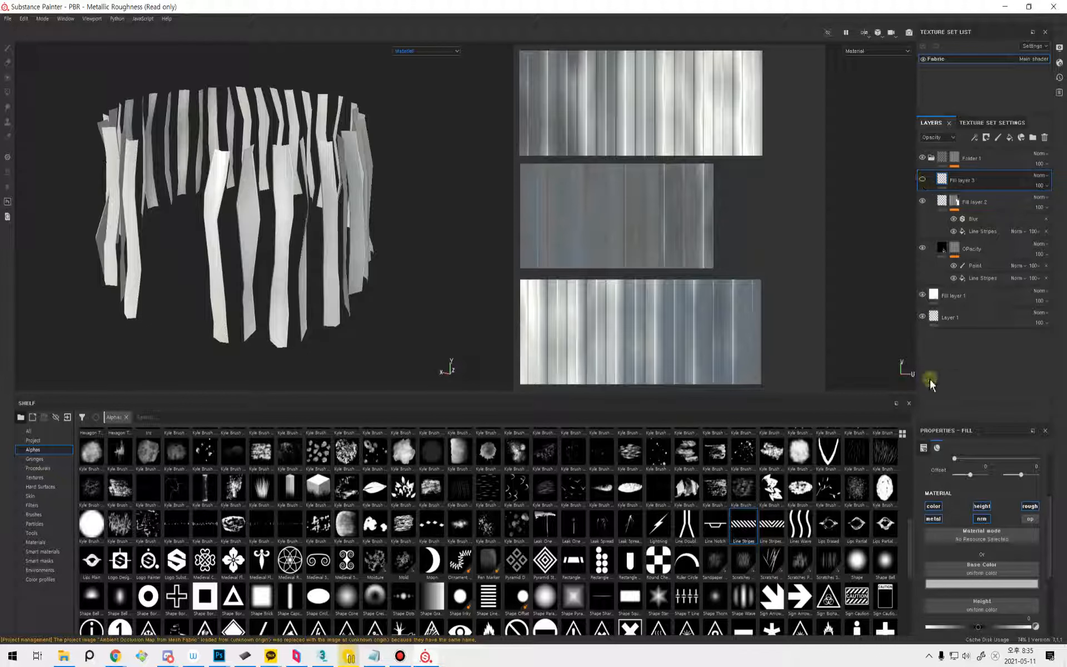
pyautogui.click(938, 137)
pyautogui.click(944, 146)
# Look through the smart materials and preview fabric ones such as Fabric Synthetic Dots, Fabric Stretchy Sci-Fi and Fabric Denim Washed Out.
pyautogui.click(42, 552)
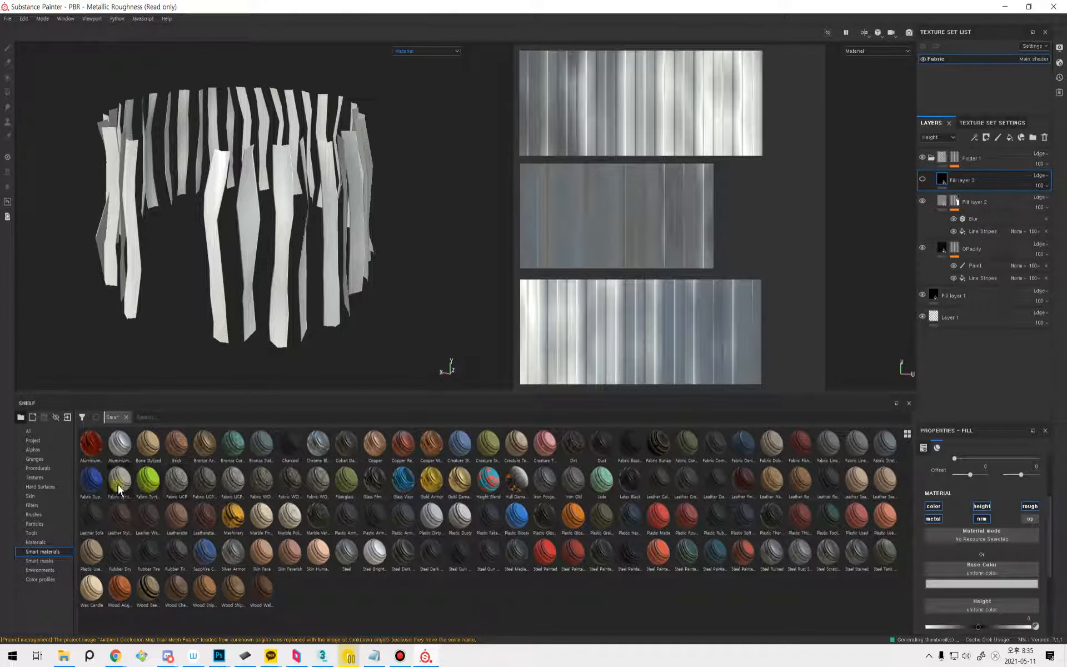
pyautogui.moveTo(118, 488)
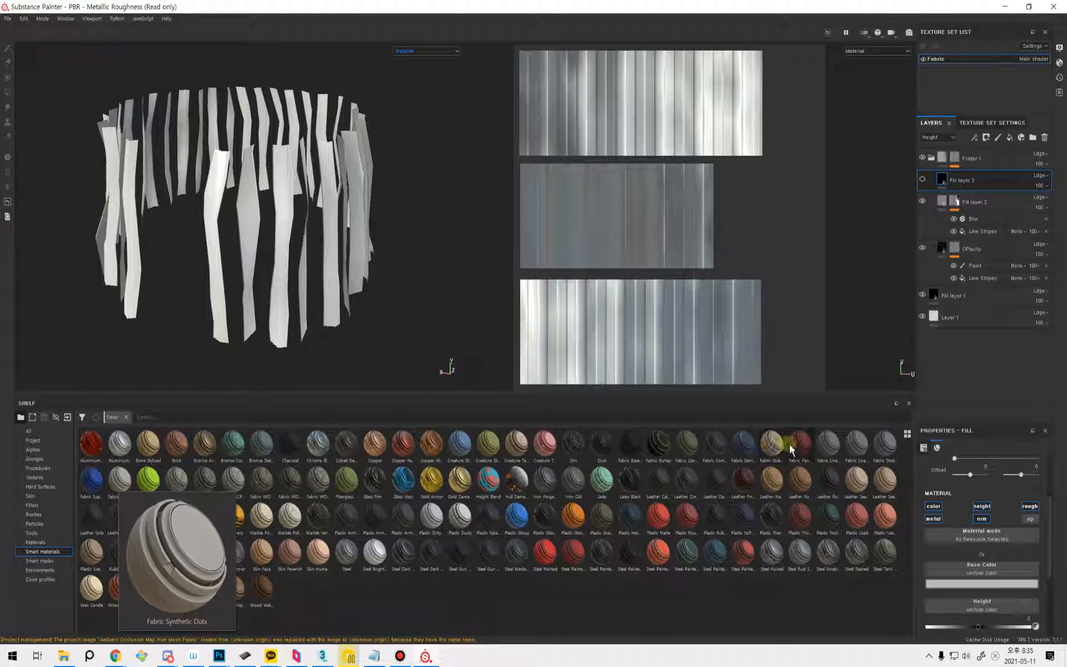
pyautogui.moveTo(825, 441)
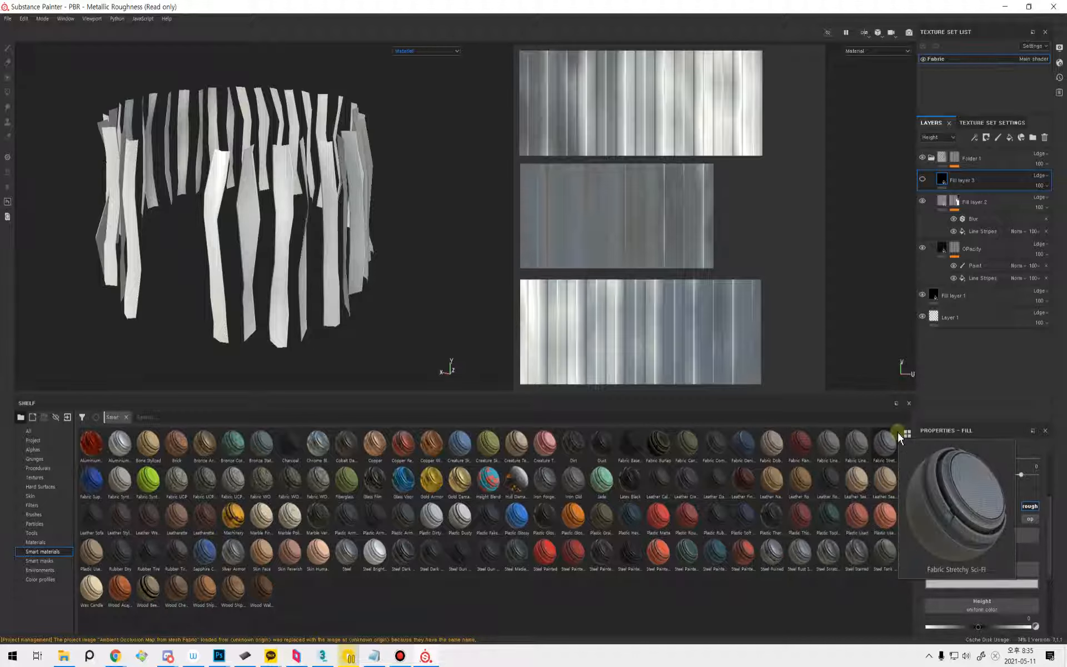
pyautogui.moveTo(750, 446)
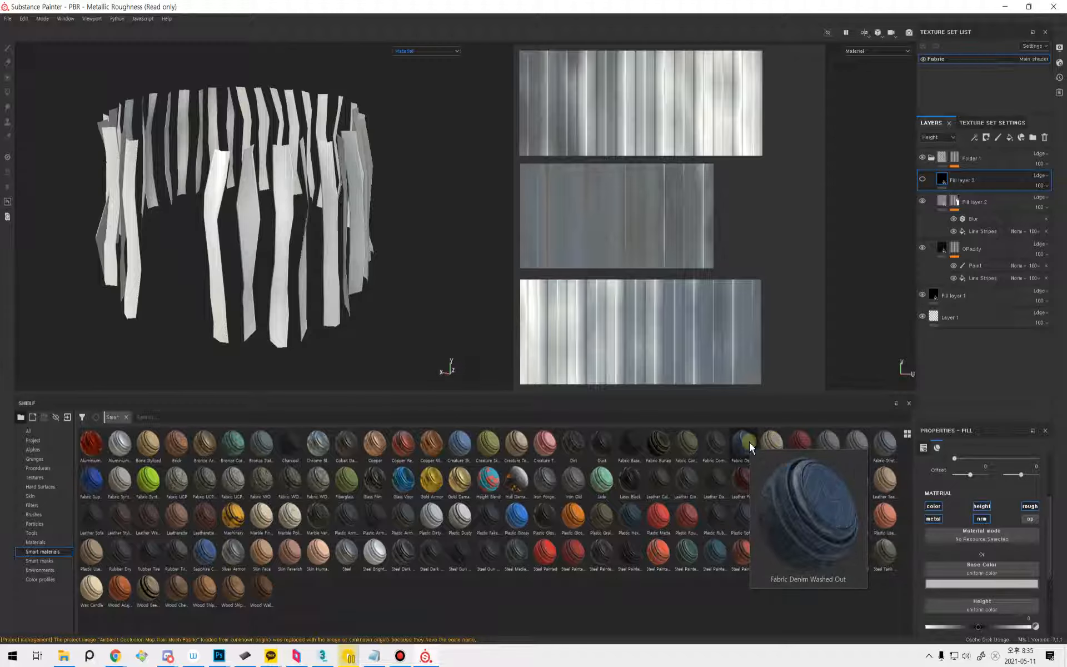
pyautogui.moveTo(690, 449)
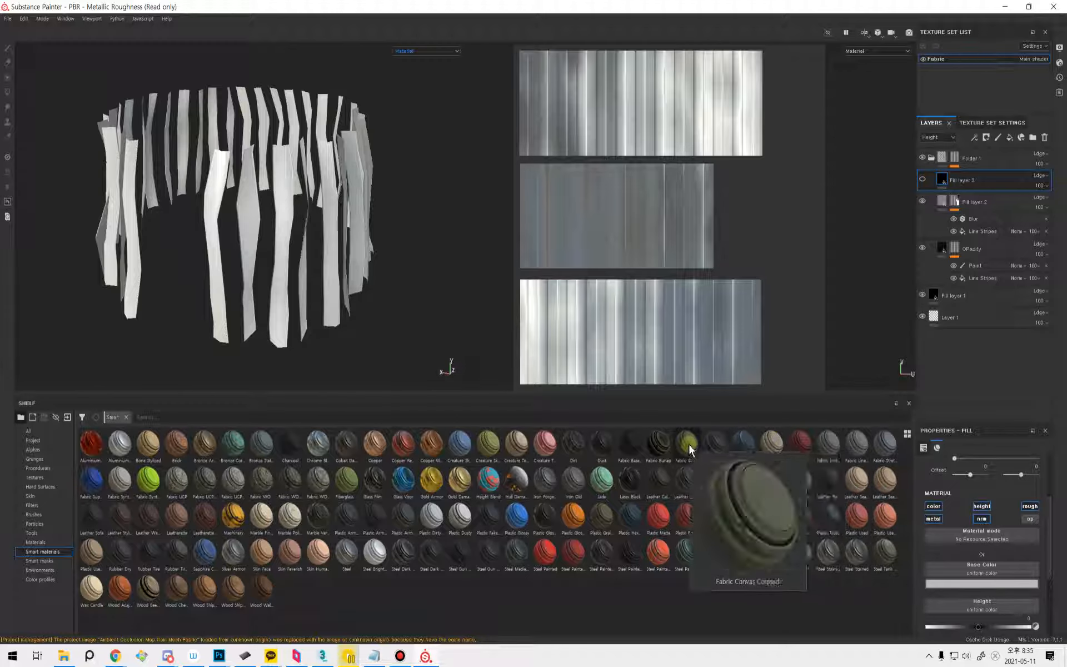
pyautogui.moveTo(633, 447)
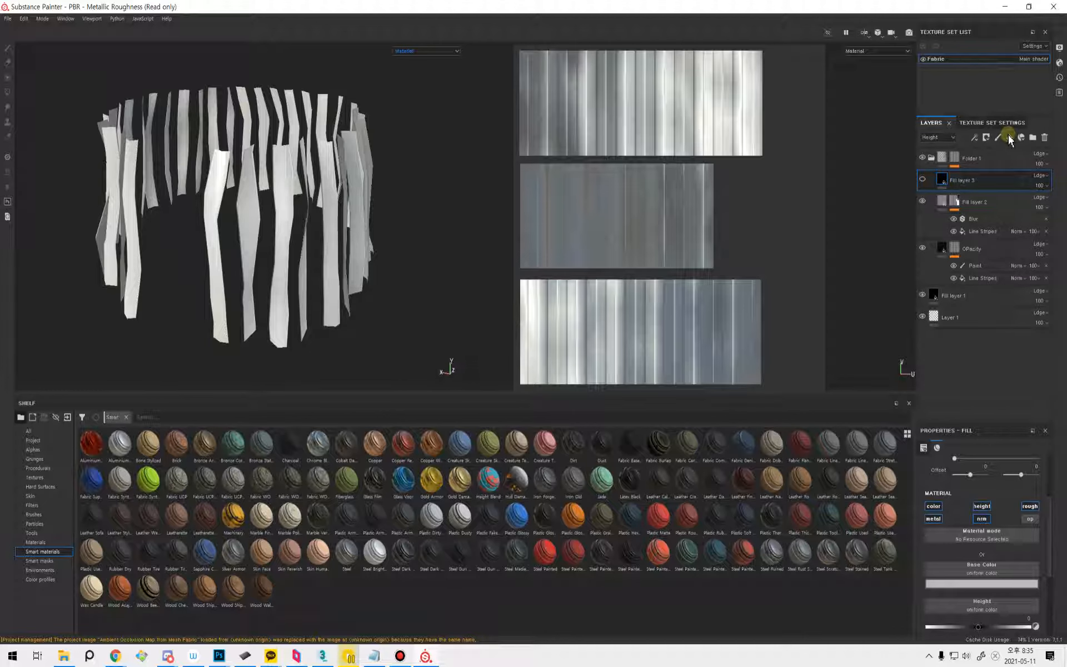
# Make Fill layer 3 visible and switch the layer stack to the Base Color channel.
pyautogui.click(922, 179)
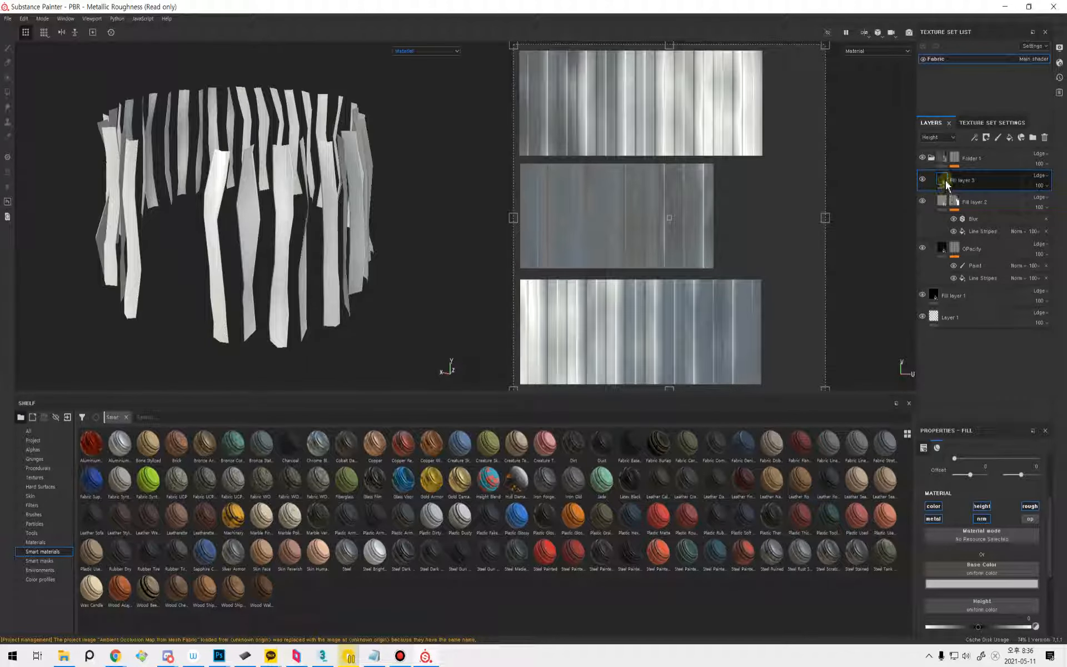
pyautogui.click(952, 139)
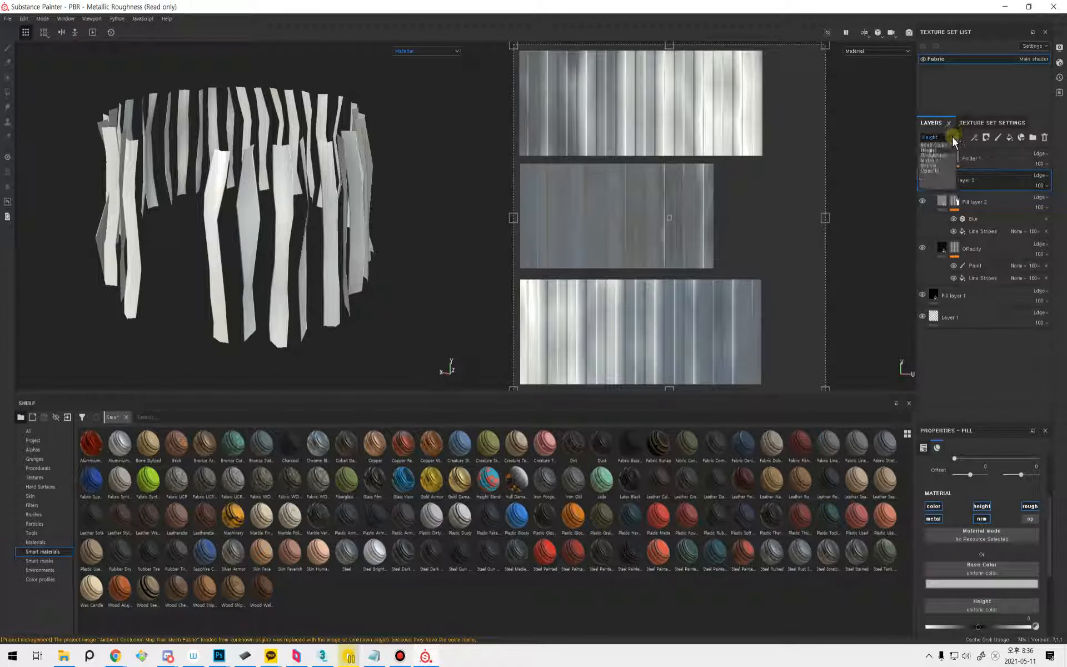
pyautogui.click(942, 145)
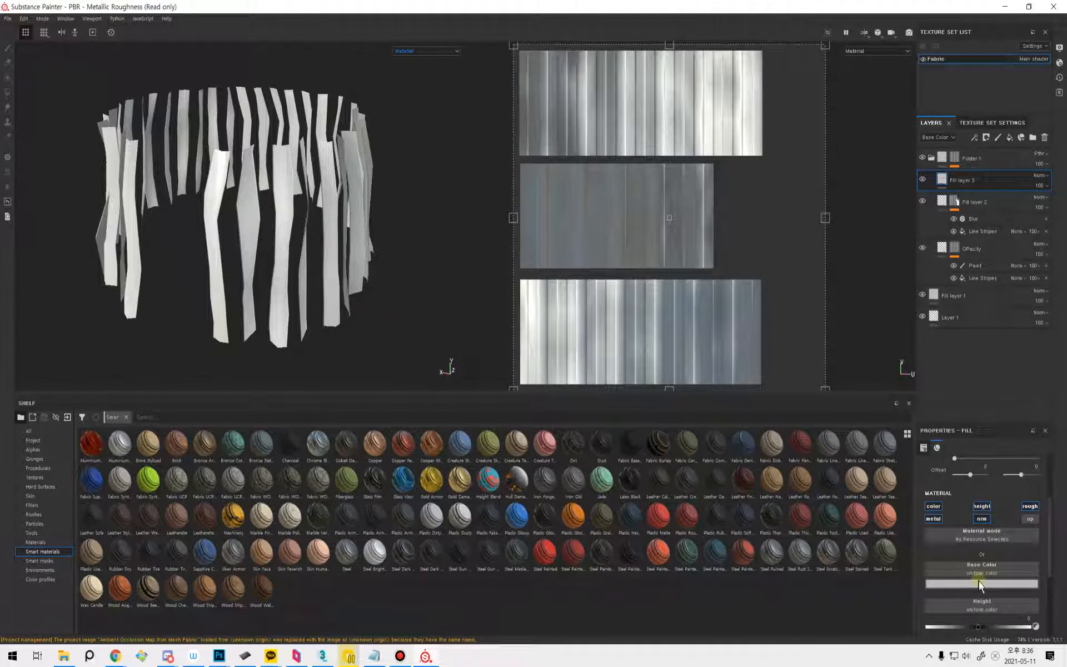
# Disable Fill layer 3's normal, metallic, roughness and height channels and set its base color to a muted red.
pyautogui.click(986, 519)
pyautogui.click(932, 518)
pyautogui.click(1029, 505)
pyautogui.click(984, 506)
pyautogui.click(978, 582)
pyautogui.moveTo(971, 525); pyautogui.dragTo(979, 509)
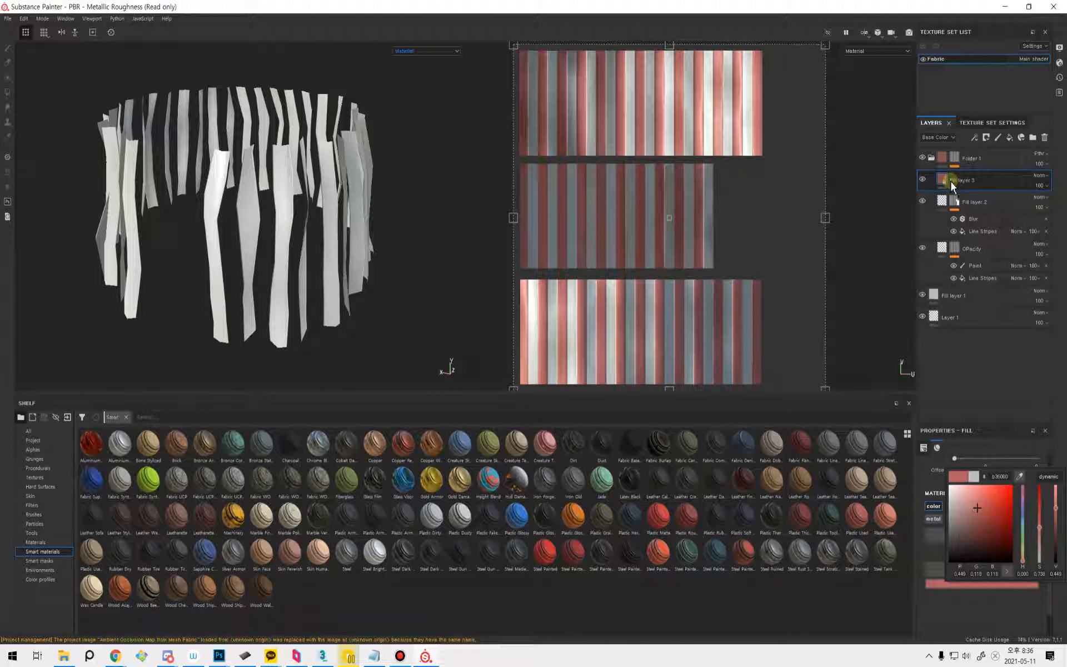
# Try the Multiply blending mode on Fill layer 3 and set Folder 1's base color blending to Normal.
pyautogui.click(986, 192)
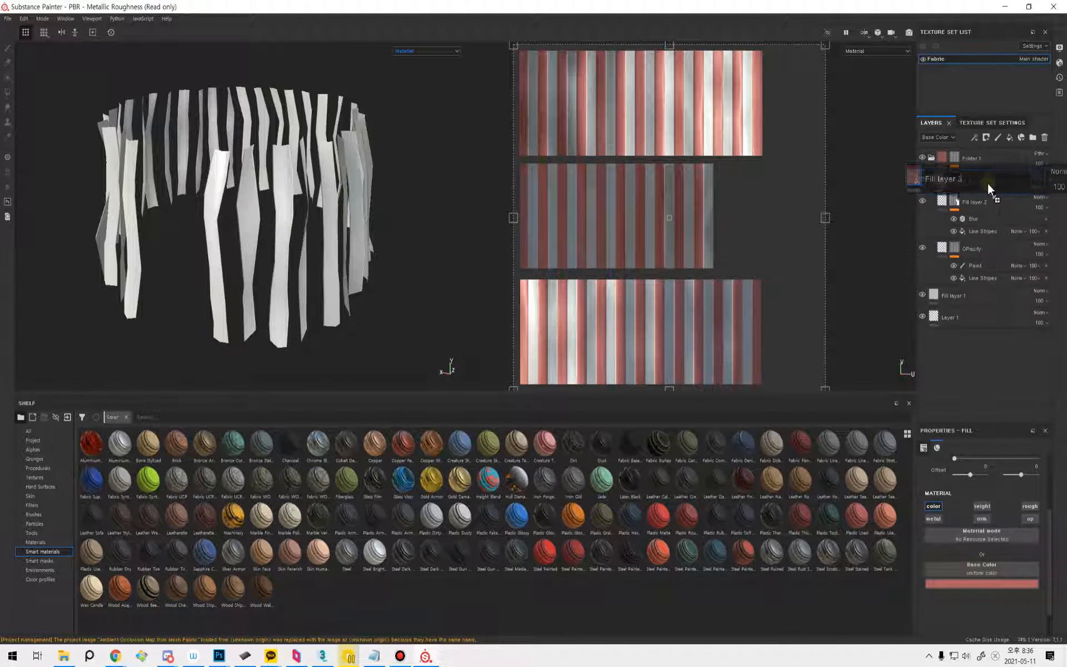
pyautogui.click(1039, 176)
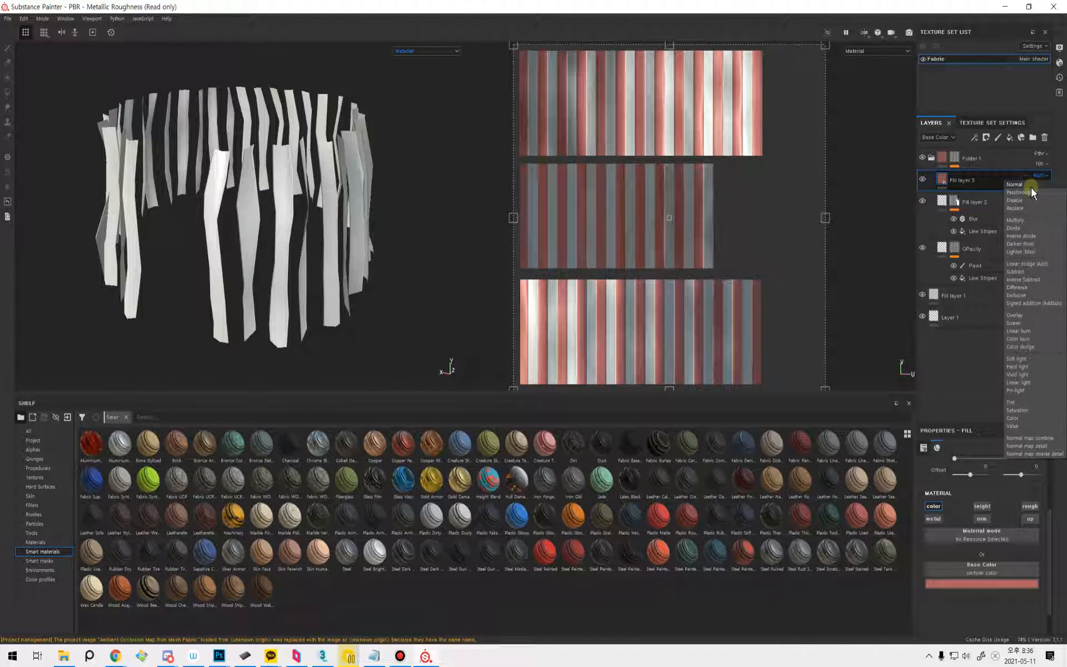
pyautogui.click(1016, 220)
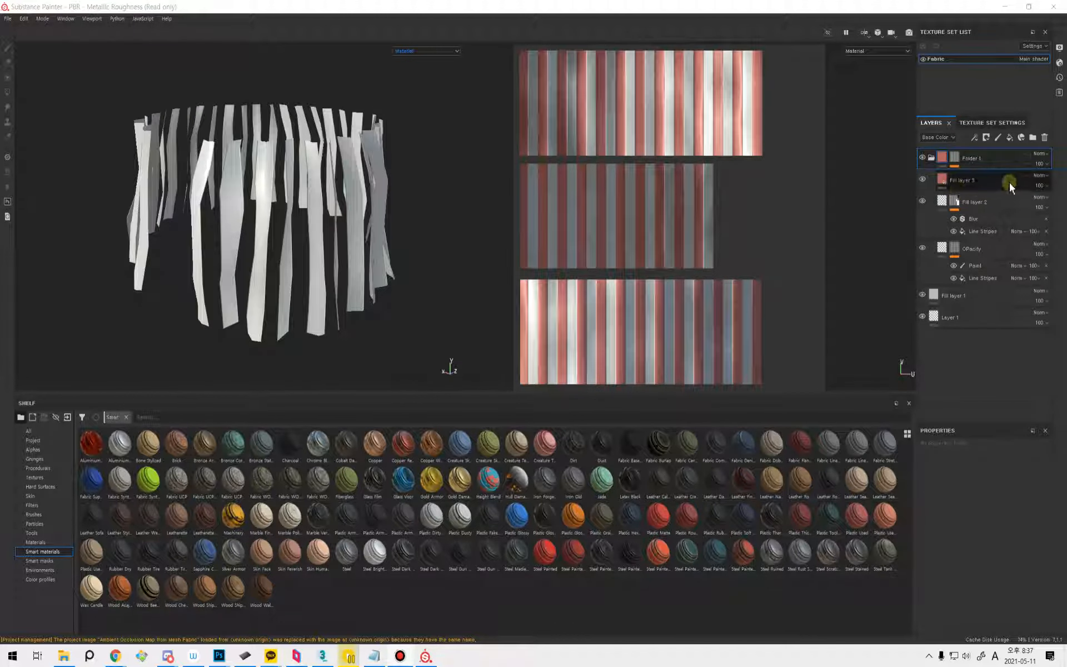
# Remove the Line Stripes mask from Folder 1.
pyautogui.click(1008, 183)
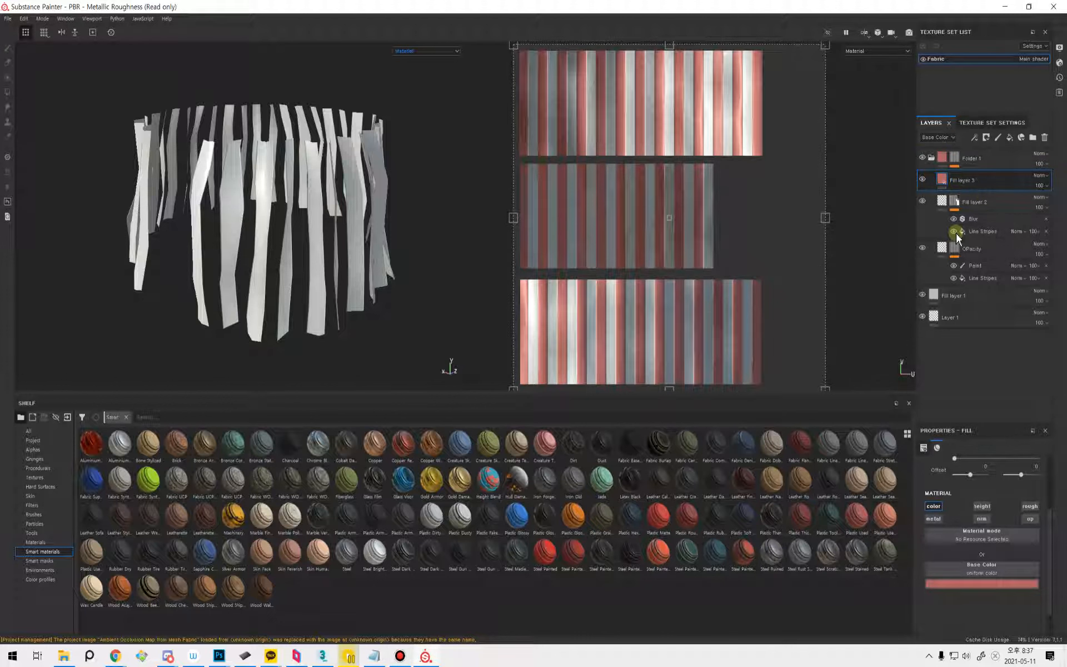
pyautogui.click(953, 159)
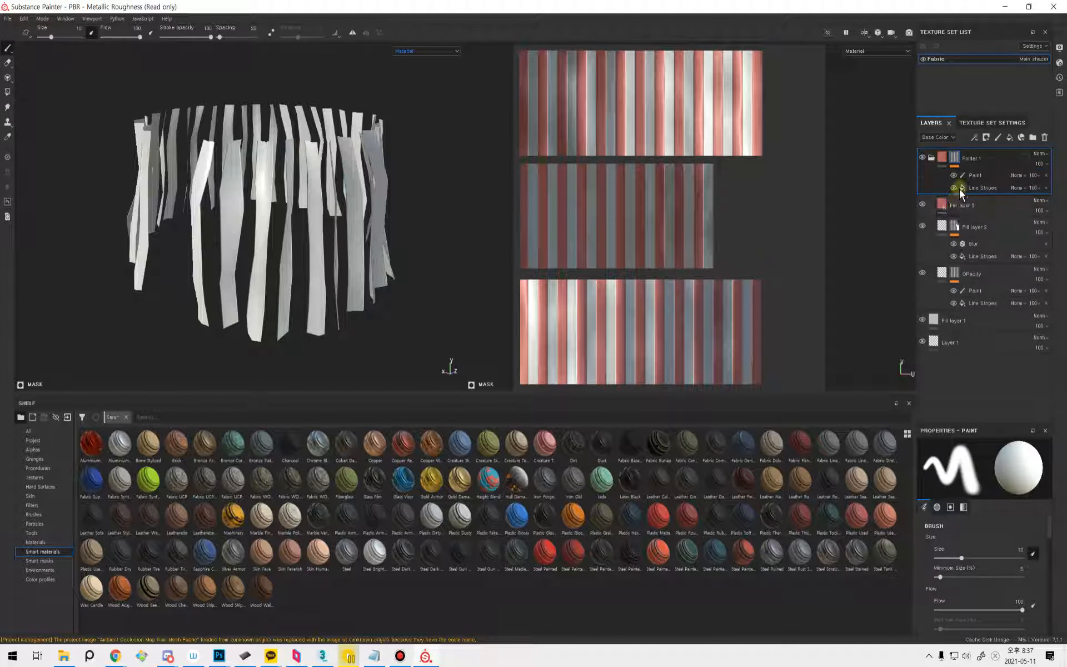
pyautogui.rightClick(955, 160)
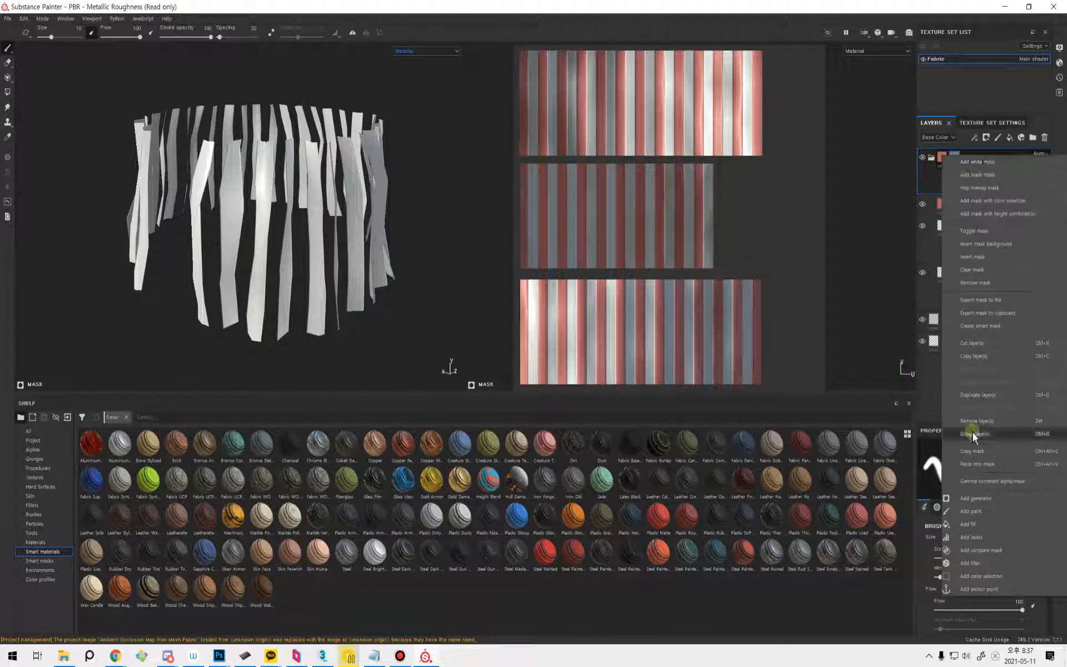
pyautogui.click(987, 282)
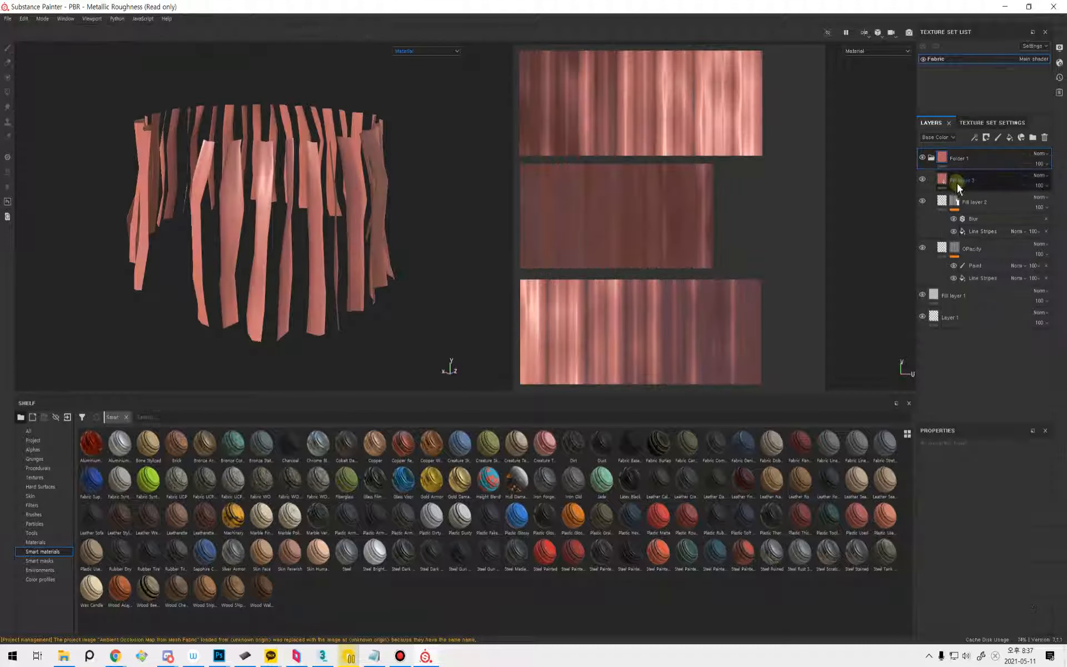
# Toggle Fill layer 3's visibility off and on to compare the strips with and without its color.
pyautogui.keyDown('alt'); pyautogui.moveTo(381, 218); pyautogui.dragTo(339, 225); pyautogui.keyUp('alt')
pyautogui.click(978, 178)
pyautogui.click(922, 179)
pyautogui.click(922, 180)
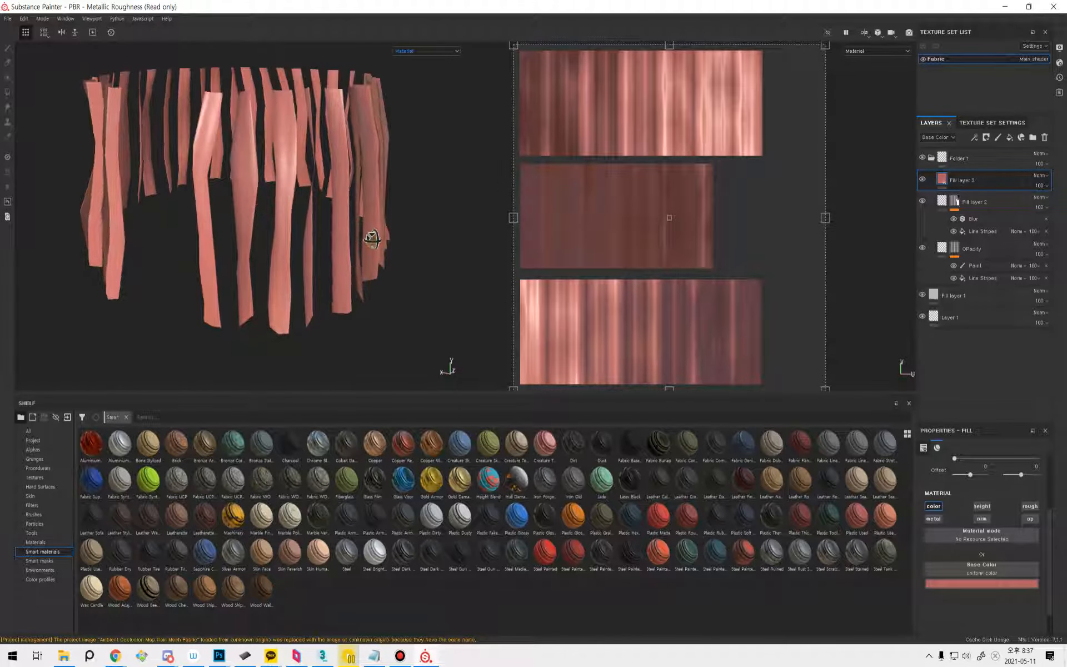
# Change Fill layer 3's base color to a light orange-brown and check it around the strips.
pyautogui.click(989, 584)
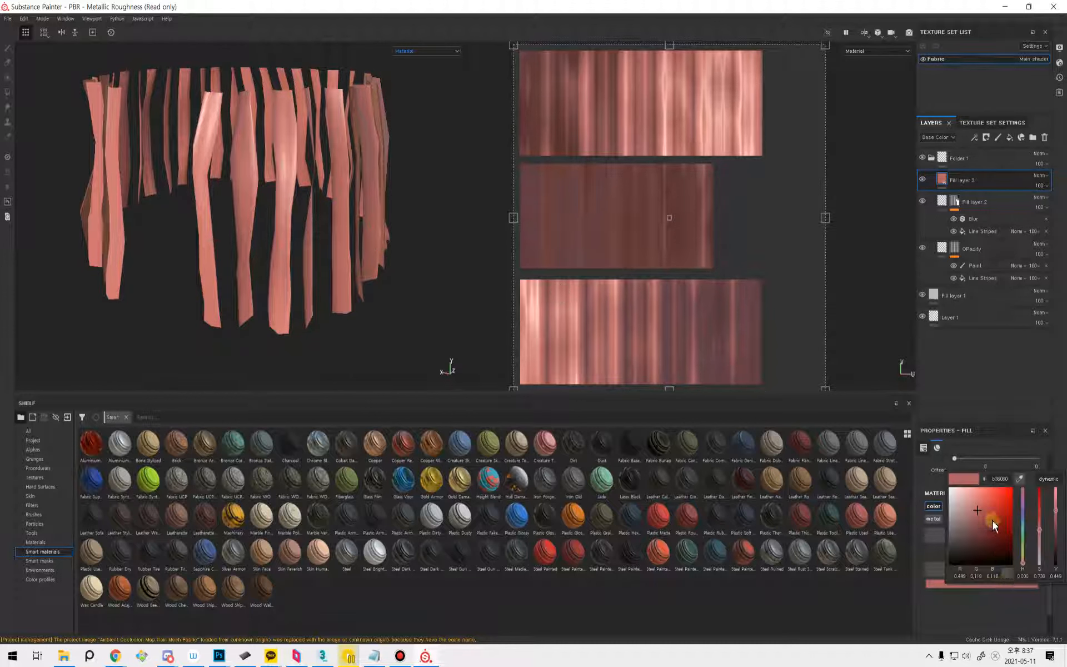
pyautogui.moveTo(1023, 554); pyautogui.dragTo(1024, 559)
pyautogui.moveTo(990, 504)
pyautogui.mouseDown()
pyautogui.moveTo(975, 502)
pyautogui.moveTo(985, 509)
pyautogui.mouseUp()
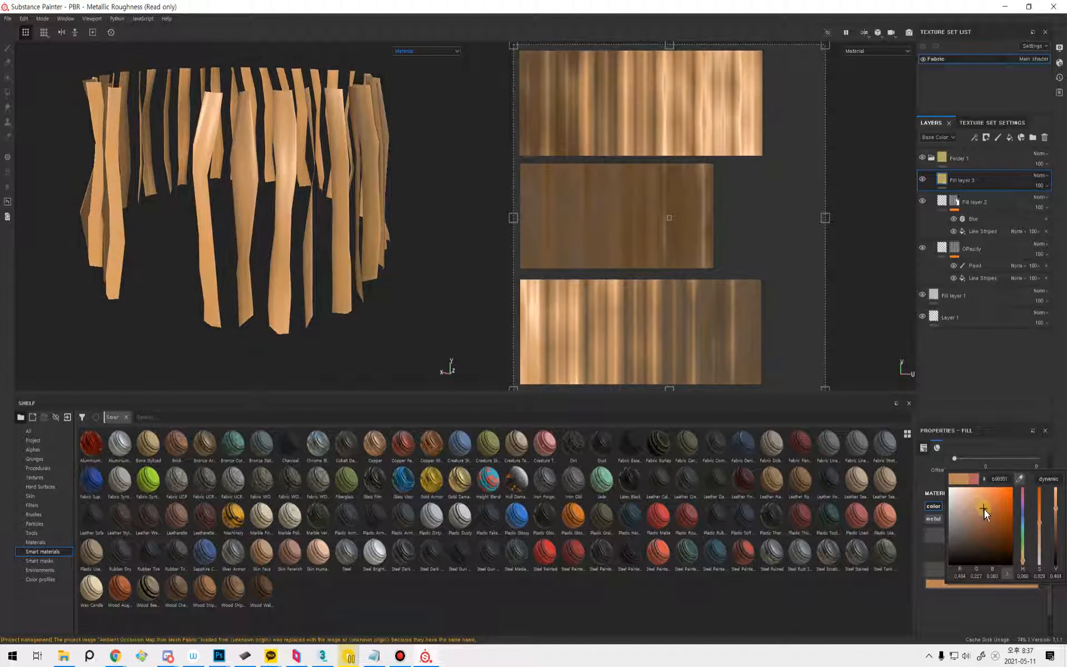
pyautogui.keyDown('alt'); pyautogui.moveTo(369, 287); pyautogui.dragTo(290, 143); pyautogui.keyUp('alt')
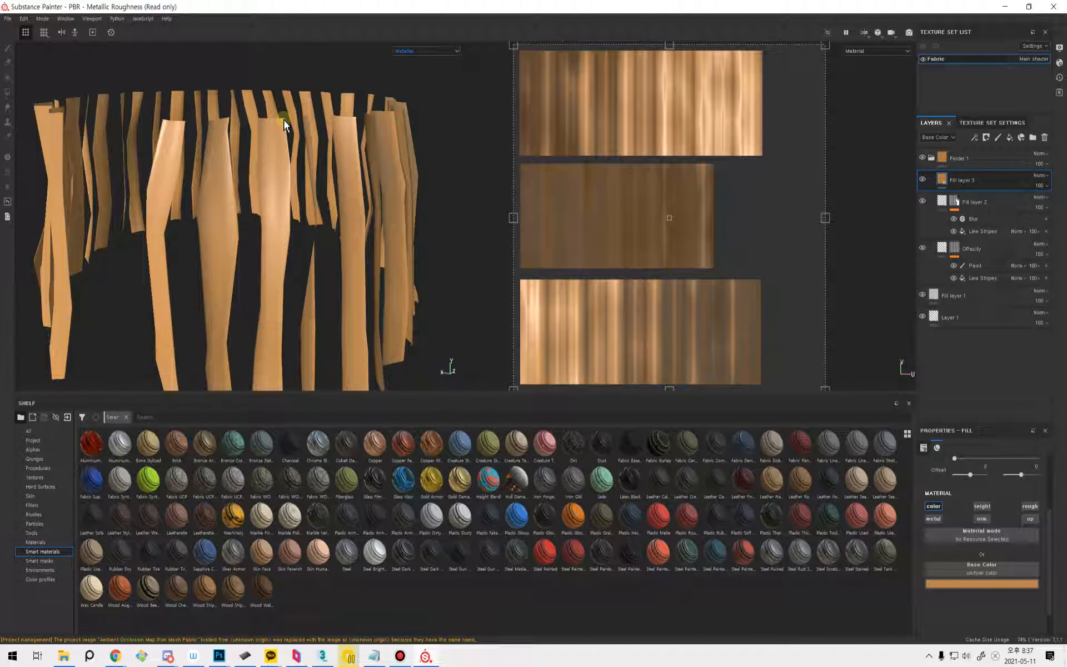
pyautogui.keyDown('alt'); pyautogui.moveTo(311, 299); pyautogui.dragTo(411, 303); pyautogui.keyUp('alt')
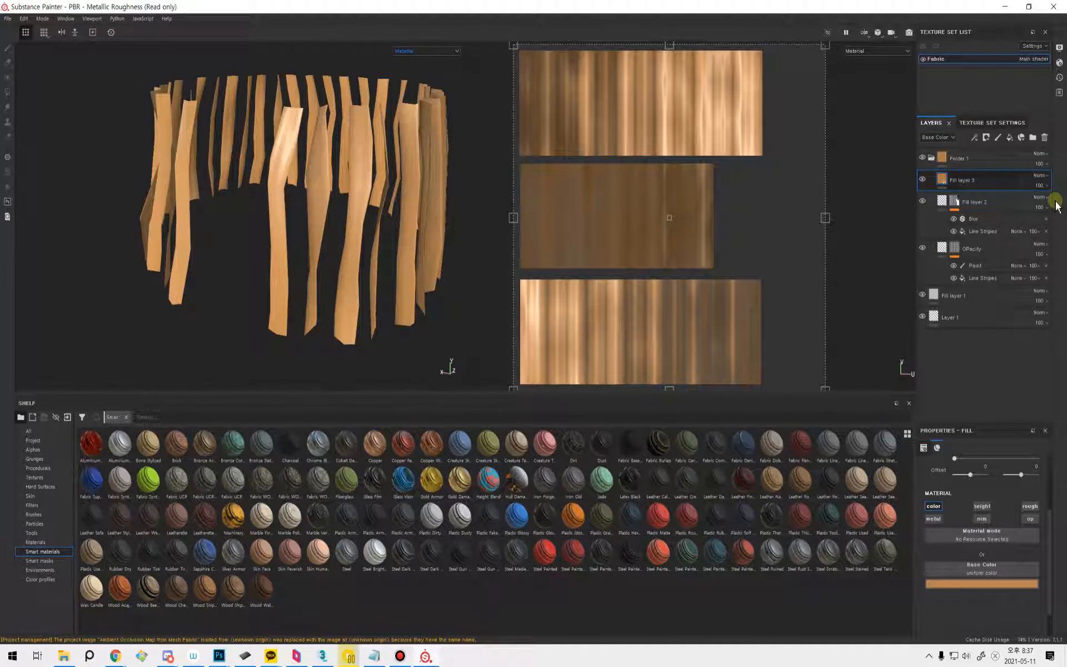
# Add a fill layer above Fill layer 3 in Folder 1, with its opacity channel disabled and base color blending set to Multiply.
pyautogui.click(1008, 138)
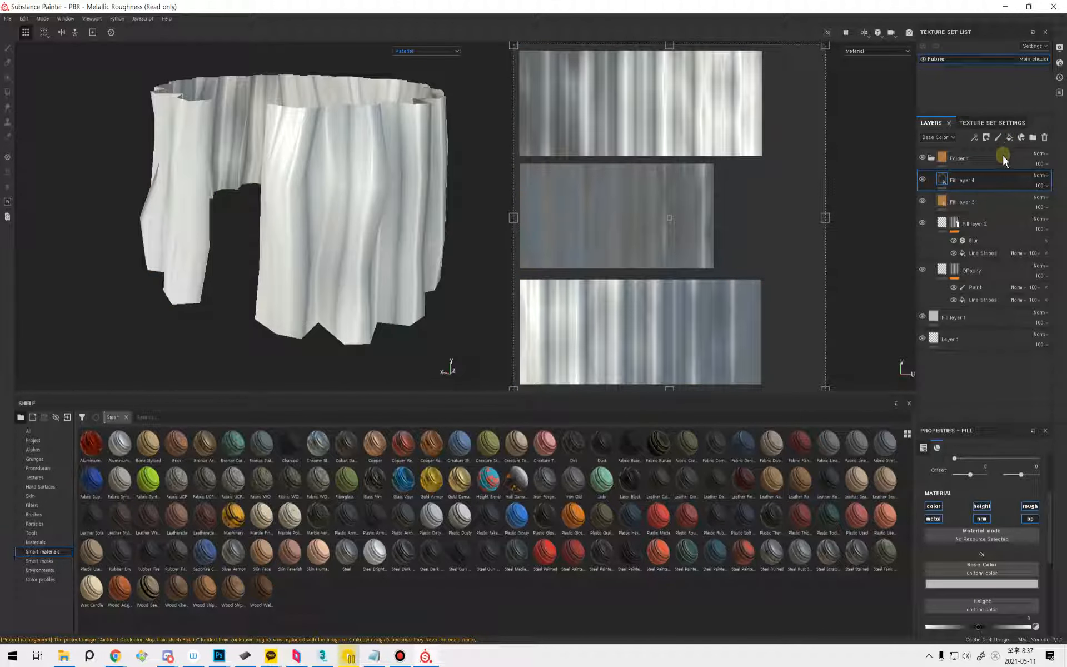
pyautogui.click(1029, 519)
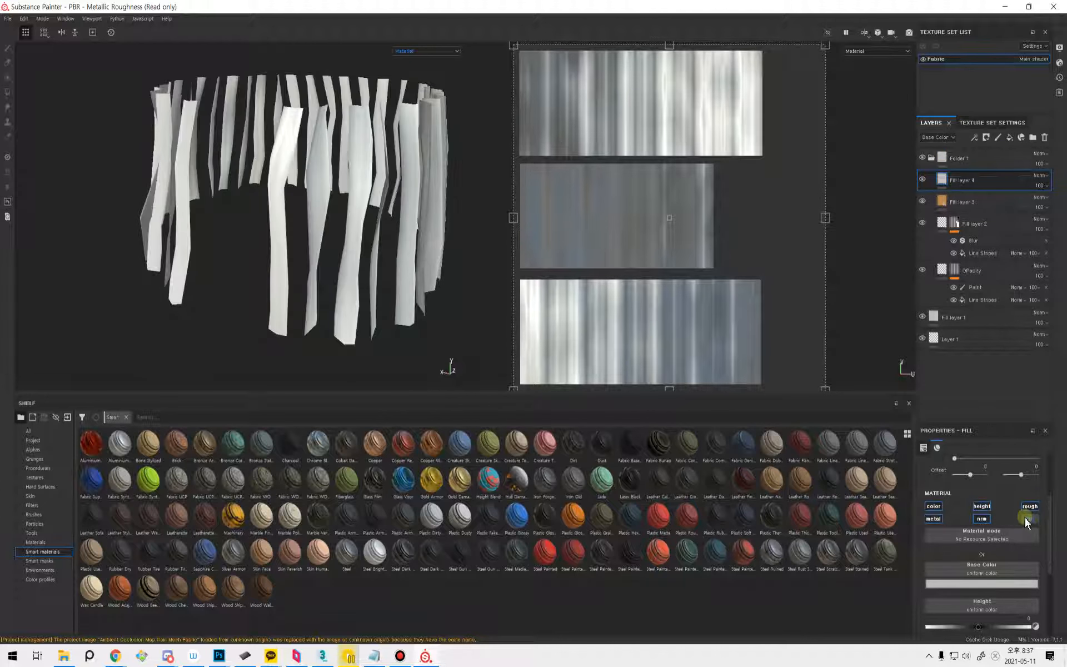
pyautogui.click(1039, 175)
pyautogui.click(1028, 228)
pyautogui.keyDown('alt'); pyautogui.moveTo(373, 285); pyautogui.dragTo(340, 286); pyautogui.keyUp('alt')
# Set Fill layer 4's base color to a dull greyish pink.
pyautogui.click(983, 583)
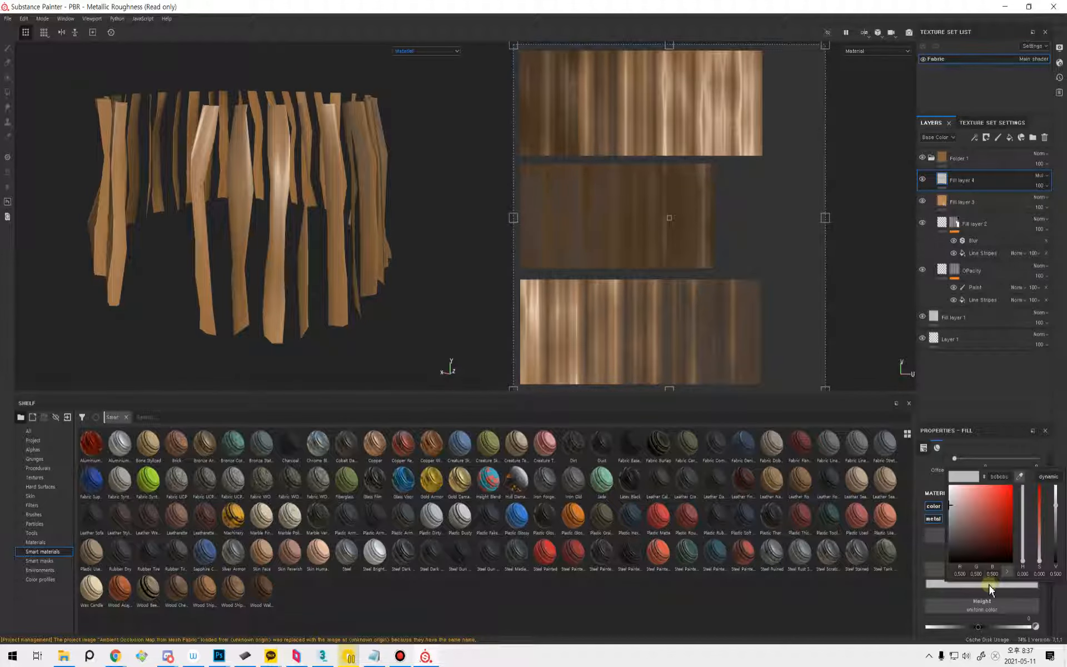
pyautogui.moveTo(970, 534); pyautogui.dragTo(955, 513)
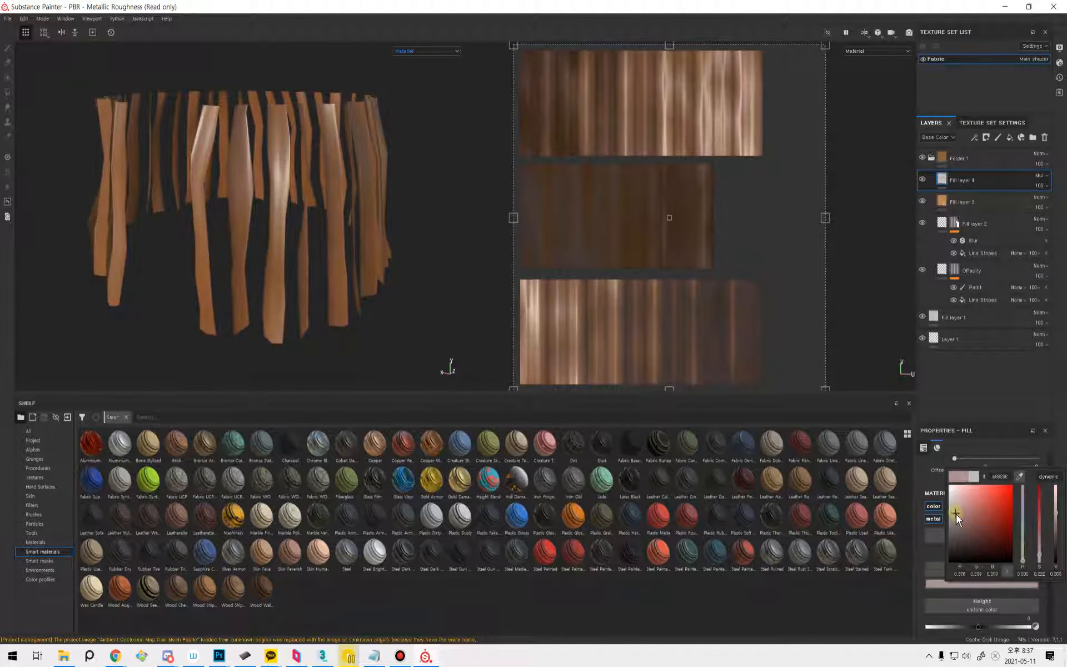
pyautogui.rightClick(940, 185)
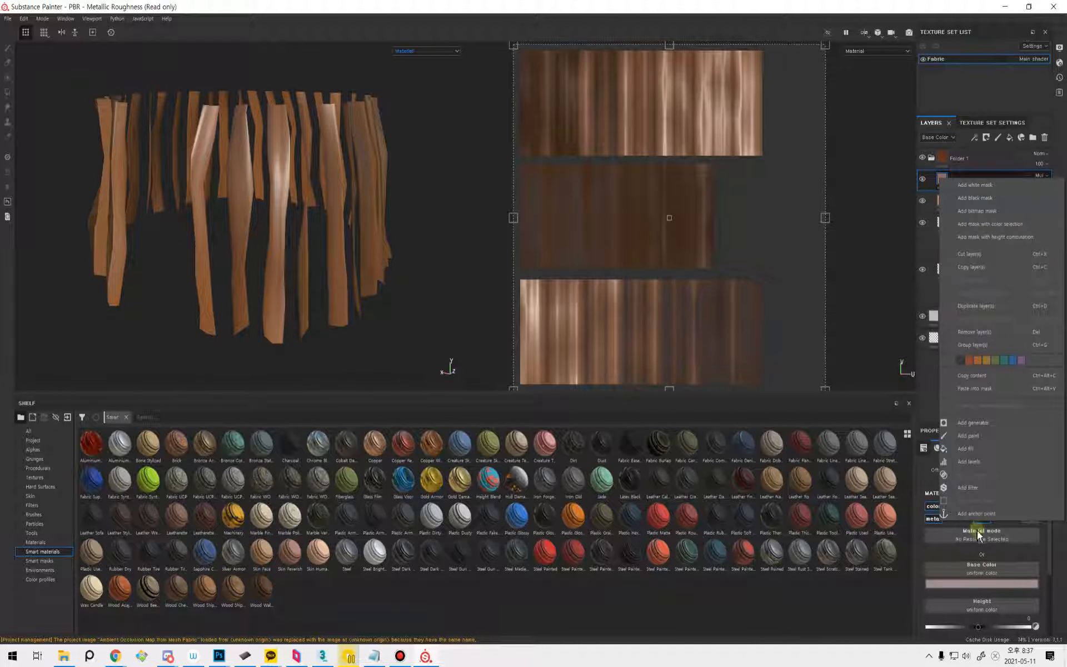
pyautogui.click(923, 483)
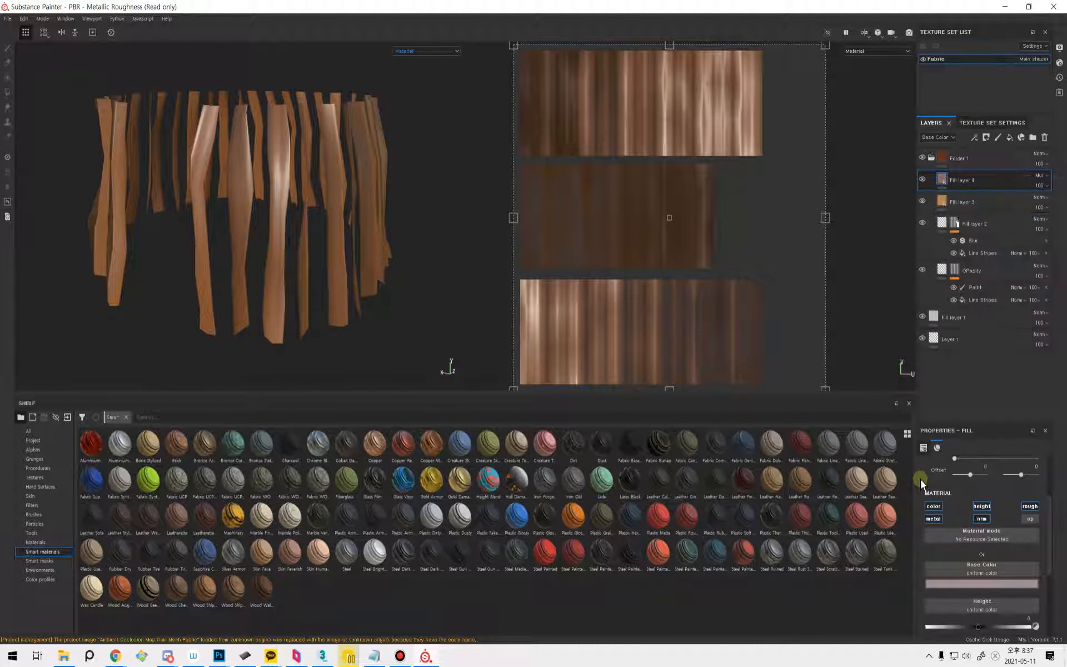
# Add a black mask to Fill layer 4 with a fill effect that uses the Fibers 2 procedural.
pyautogui.rightClick(945, 178)
pyautogui.click(957, 197)
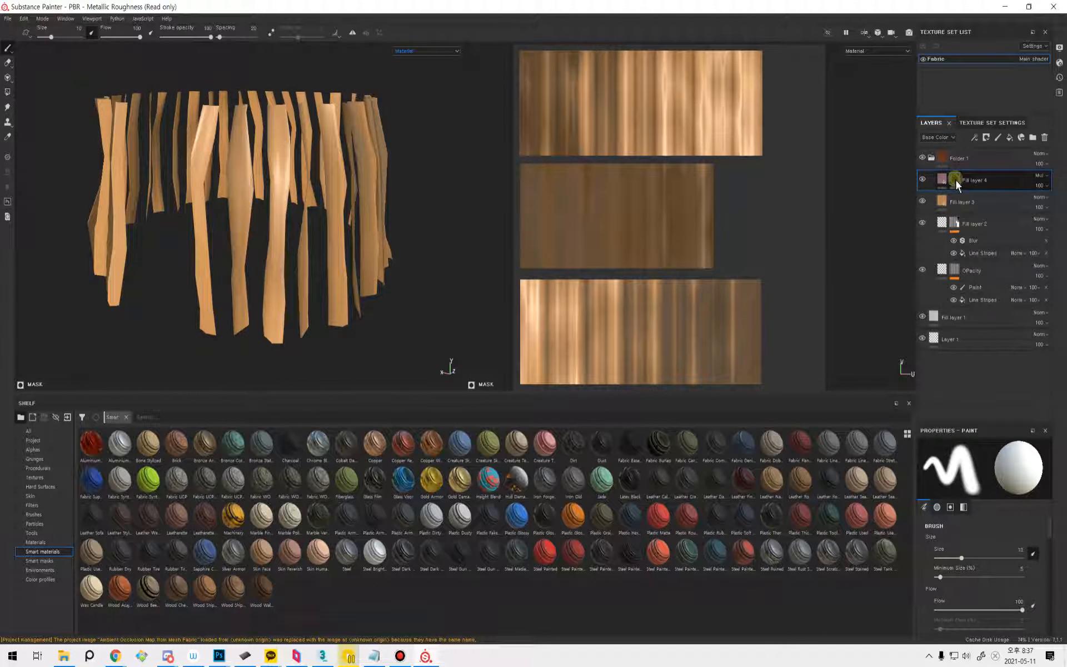
pyautogui.rightClick(955, 178)
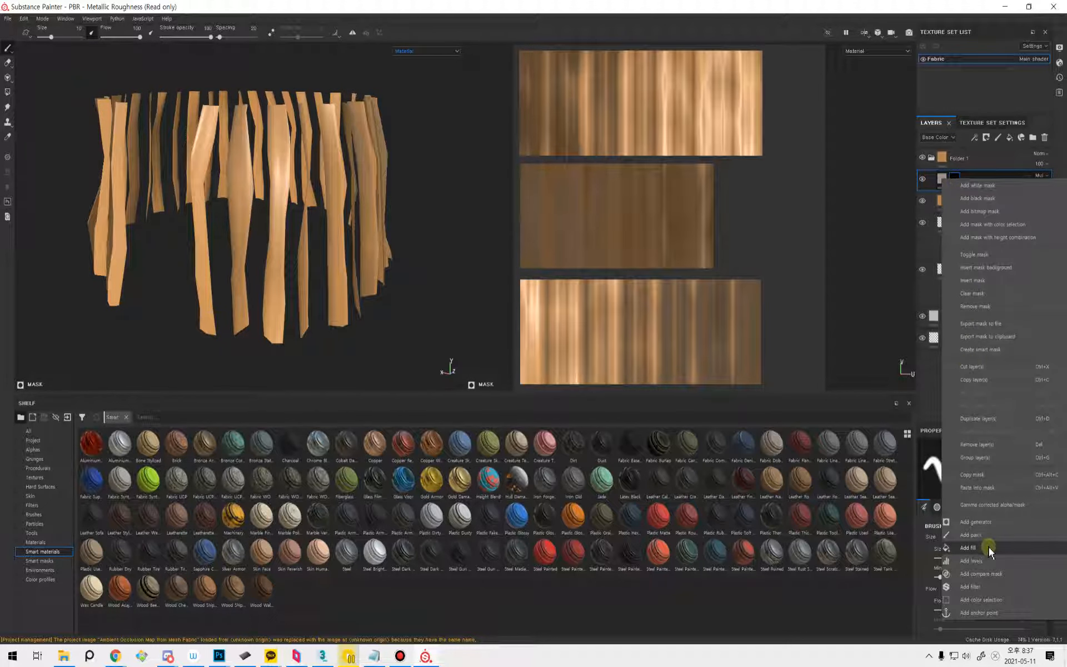
pyautogui.click(988, 547)
pyautogui.click(37, 468)
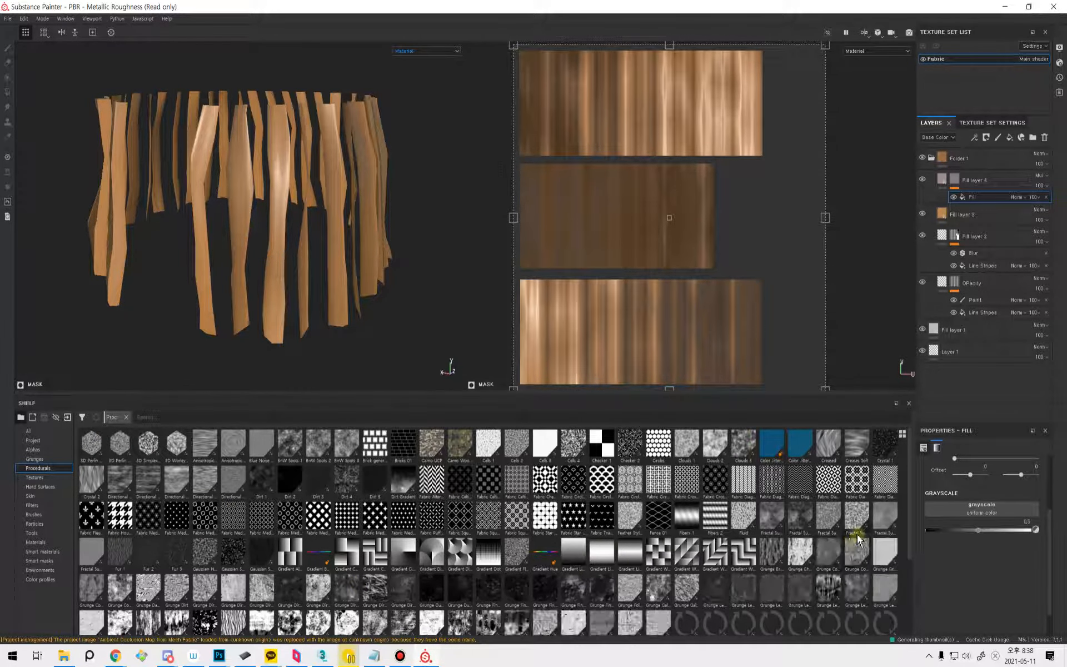
pyautogui.moveTo(713, 516)
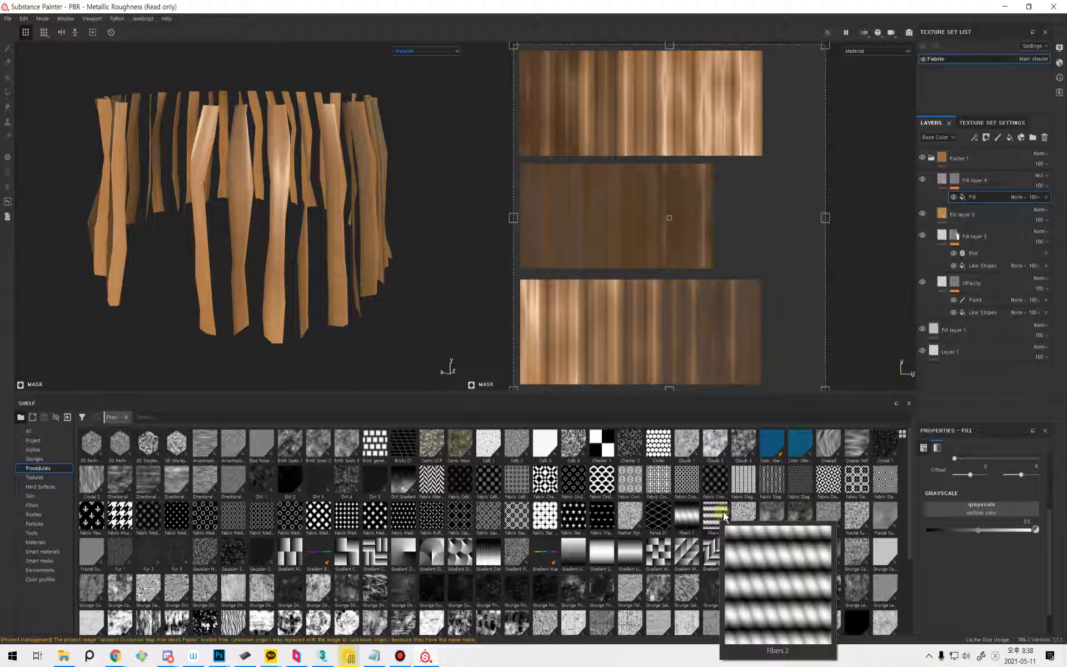
pyautogui.moveTo(723, 517); pyautogui.dragTo(981, 509)
pyautogui.keyDown('alt'); pyautogui.moveTo(392, 281); pyautogui.dragTo(564, 336); pyautogui.keyUp('alt')
# Raise the pattern tiling of the Fibers 2 mask on Fill layer 4 to get fine, dense horizontal lines across the strips.
pyautogui.click(947, 611)
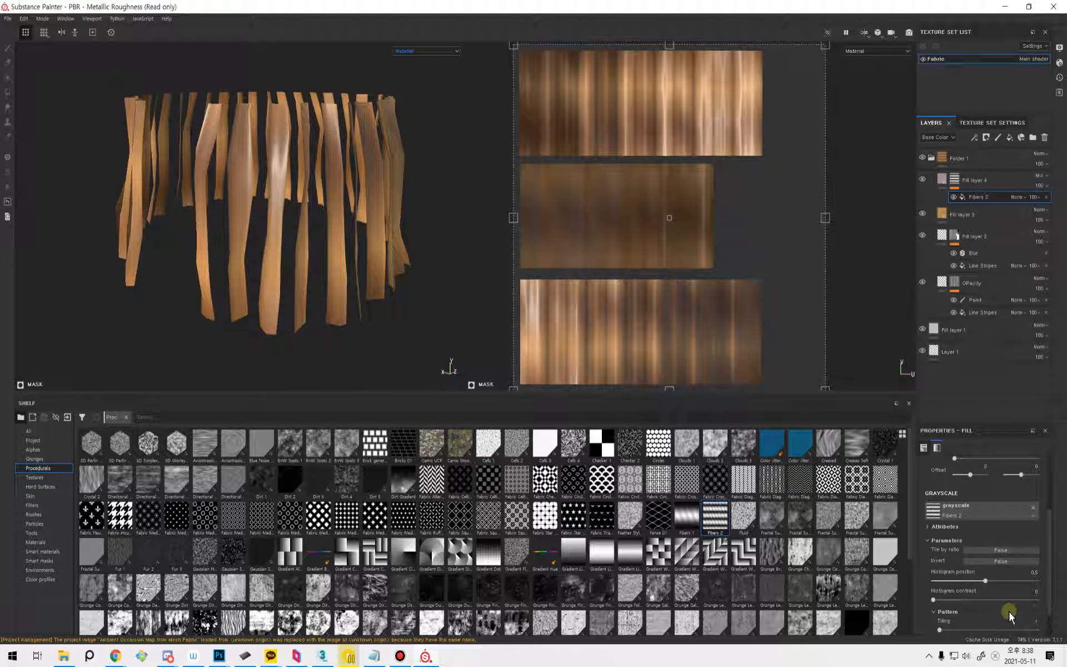
pyautogui.scroll(-1, 988, 597)
pyautogui.moveTo(939, 597); pyautogui.dragTo(1052, 522)
pyautogui.click(980, 498)
pyautogui.moveTo(976, 500); pyautogui.dragTo(976, 501)
pyautogui.keyDown('alt'); pyautogui.moveTo(290, 272); pyautogui.dragTo(319, 294); pyautogui.keyUp('alt')
pyautogui.keyDown('alt'); pyautogui.moveTo(319, 294); pyautogui.dragTo(742, 295, button='right'); pyautogui.keyUp('alt')
# Lower Fill layer 4's height to about -0.075 so the fiber lines are recessed.
pyautogui.press('Delete')
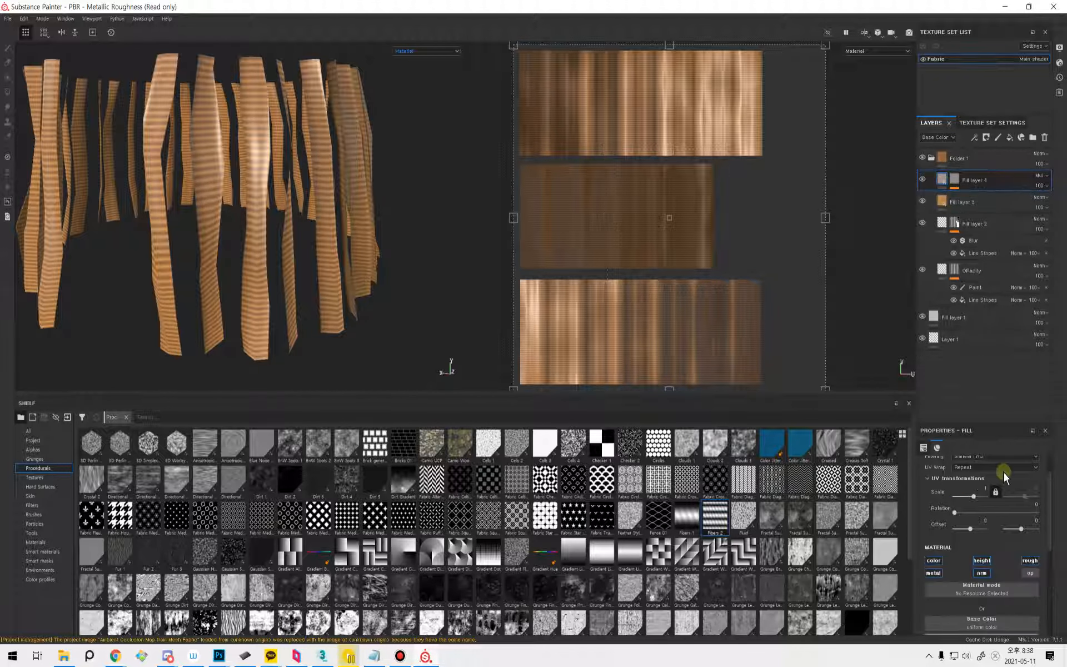
pyautogui.scroll(-5, 979, 589)
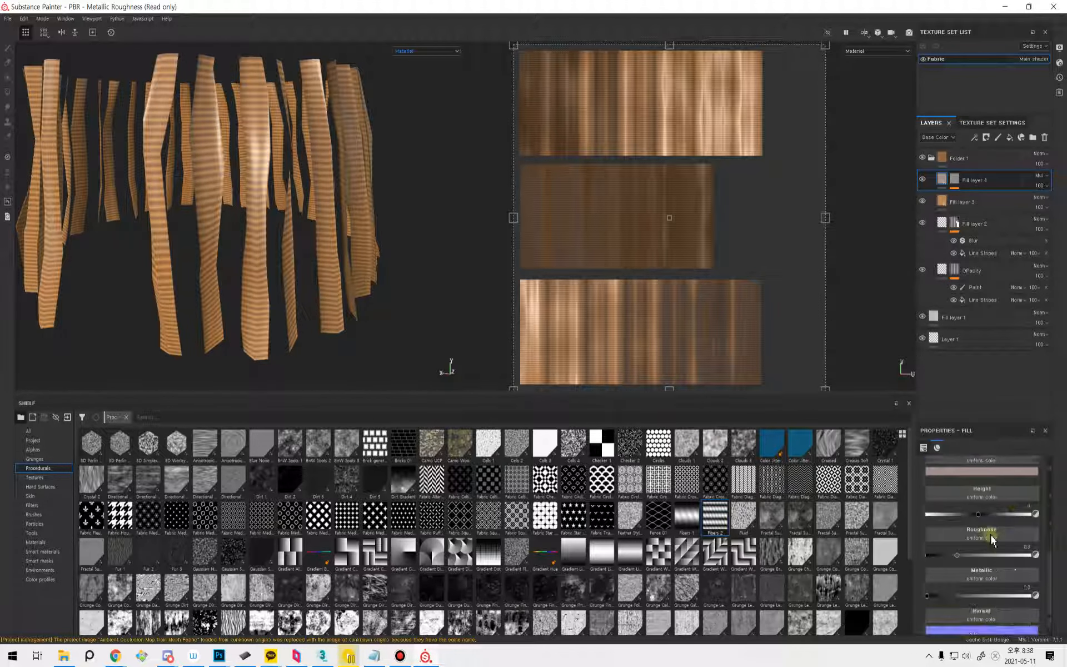
pyautogui.moveTo(977, 516); pyautogui.dragTo(976, 519)
pyautogui.moveTo(341, 296)
pyautogui.keyDown('alt'); pyautogui.mouseDown()
pyautogui.moveTo(331, 278)
pyautogui.moveTo(274, 286)
pyautogui.moveTo(310, 356)
pyautogui.moveTo(334, 311)
pyautogui.mouseUp(); pyautogui.keyUp('alt')
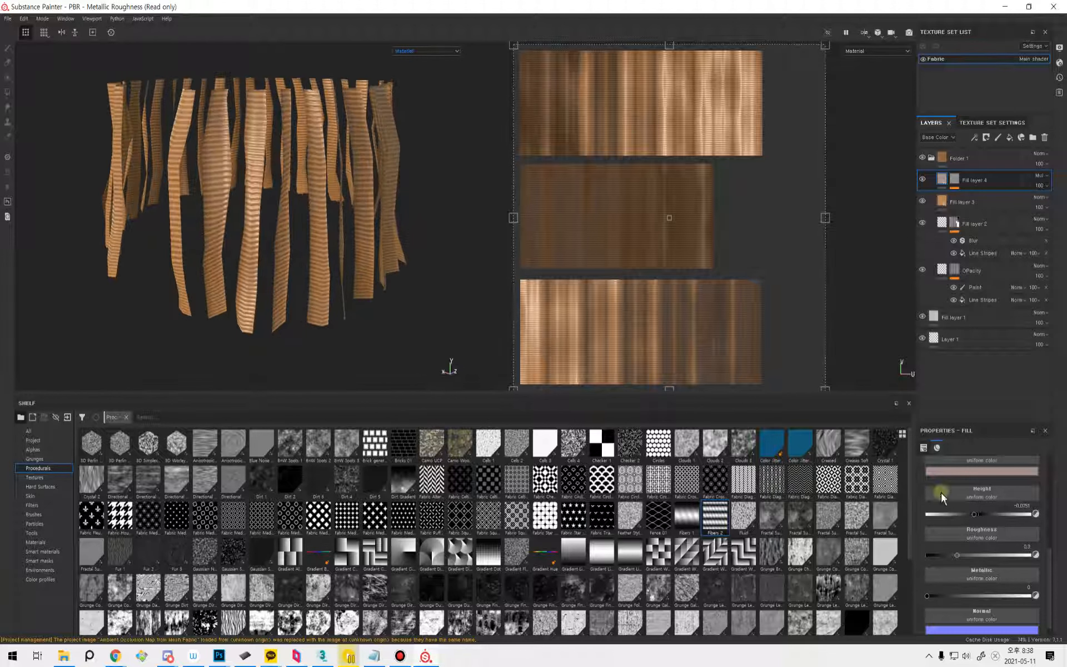
# Disable Fill layer 4's normal channel and set its roughness to about 0.68.
pyautogui.moveTo(1050, 555); pyautogui.dragTo(1050, 520)
pyautogui.scroll(-3, 1040, 544)
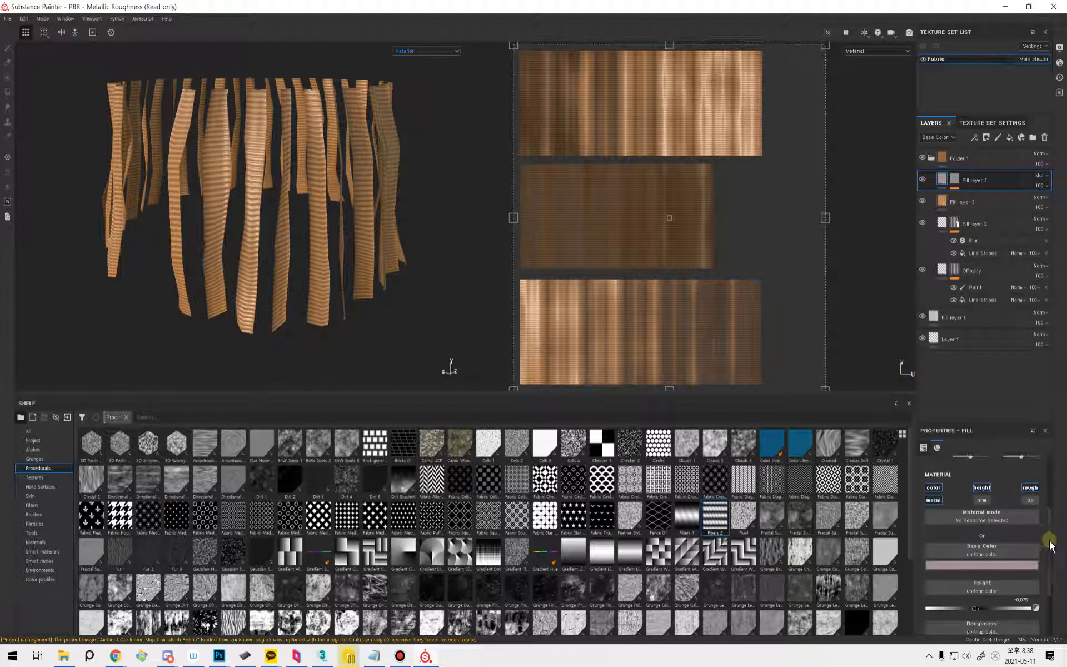
pyautogui.moveTo(997, 579)
pyautogui.mouseDown()
pyautogui.moveTo(984, 581)
pyautogui.moveTo(1025, 580)
pyautogui.moveTo(953, 581)
pyautogui.moveTo(996, 584)
pyautogui.mouseUp()
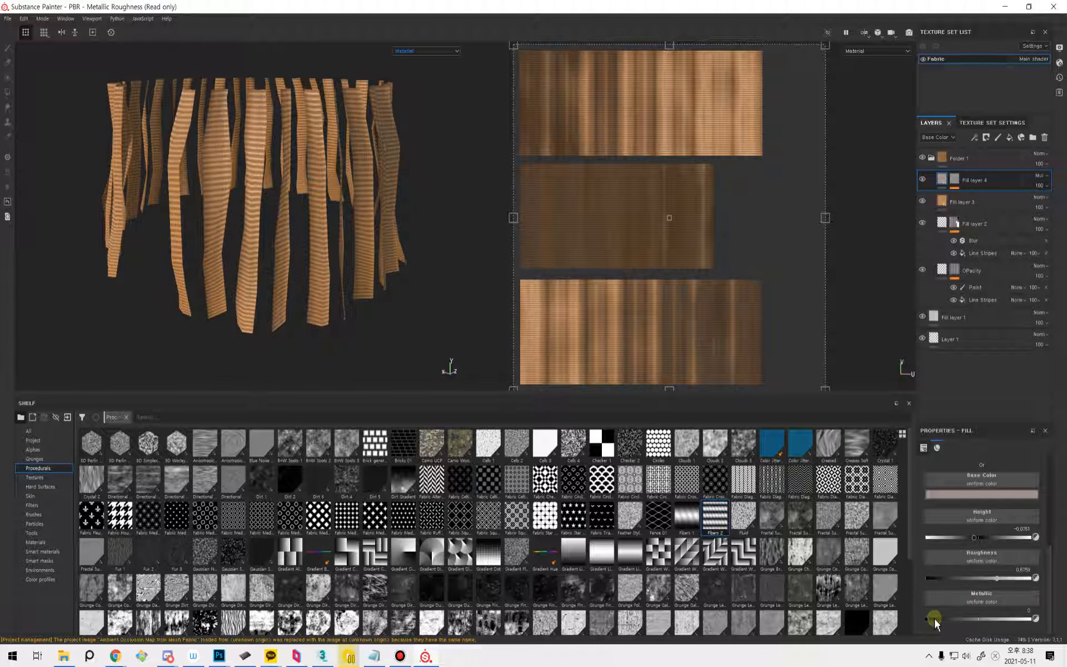
# Change Fill layer 4's base color to a darker, muted reddish brown.
pyautogui.scroll(2, 1008, 517)
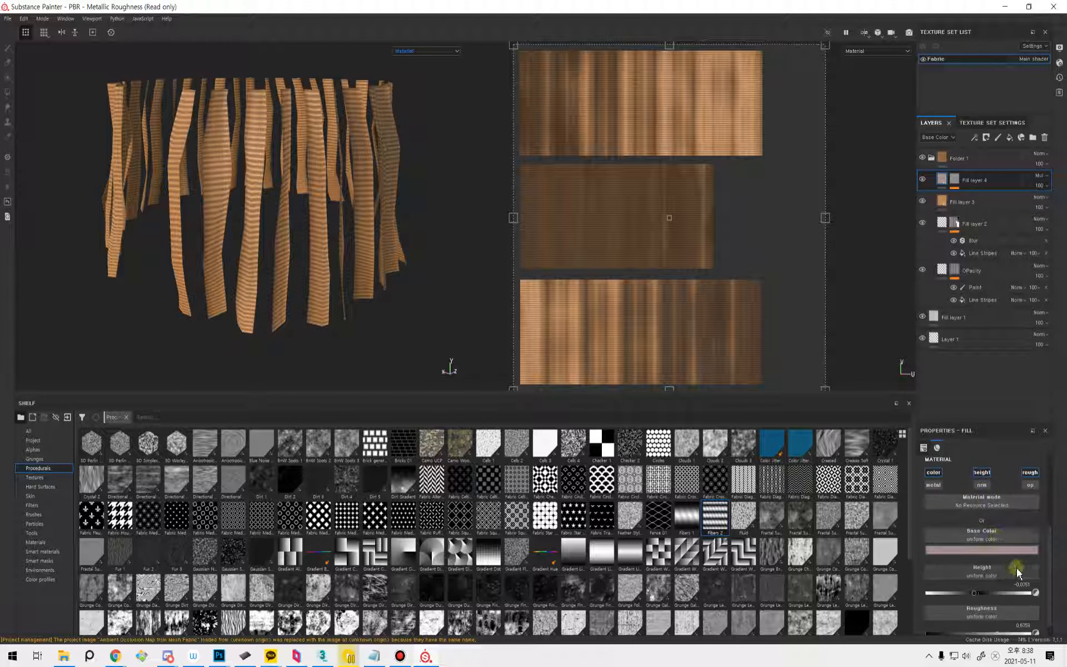
pyautogui.scroll(-1, 1016, 567)
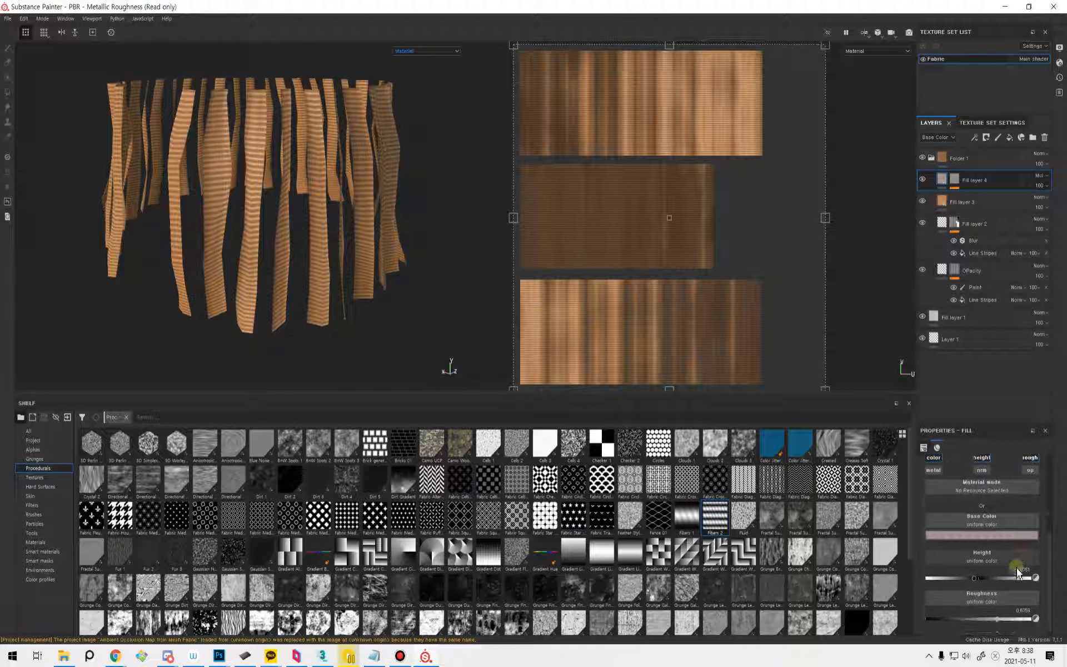
pyautogui.click(984, 536)
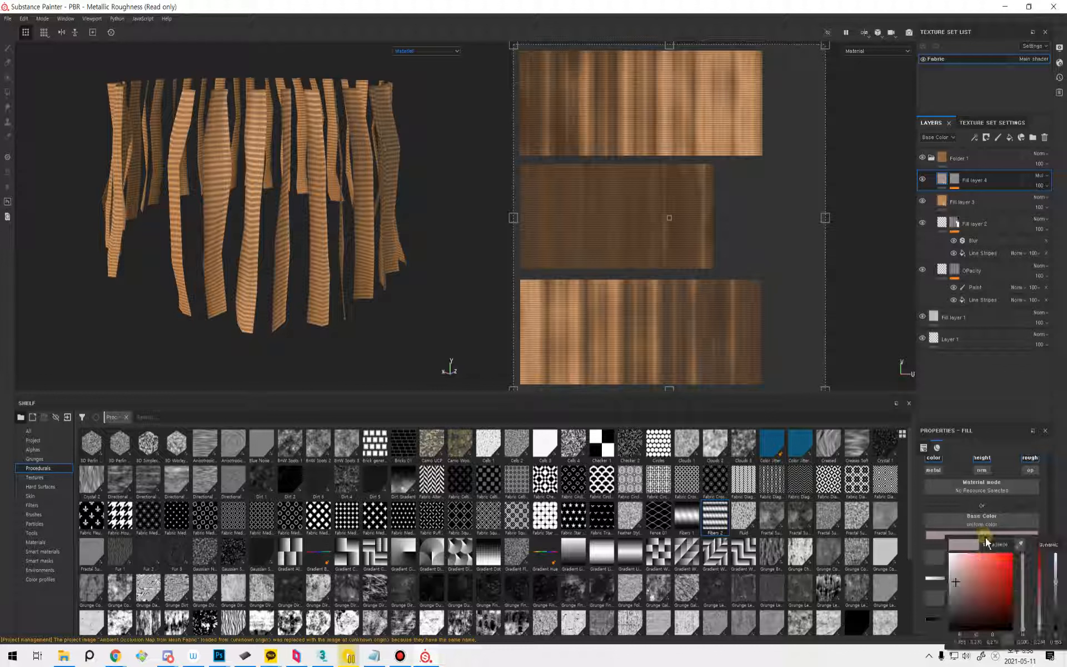
pyautogui.moveTo(945, 581)
pyautogui.mouseDown()
pyautogui.moveTo(956, 597)
pyautogui.moveTo(969, 591)
pyautogui.mouseUp()
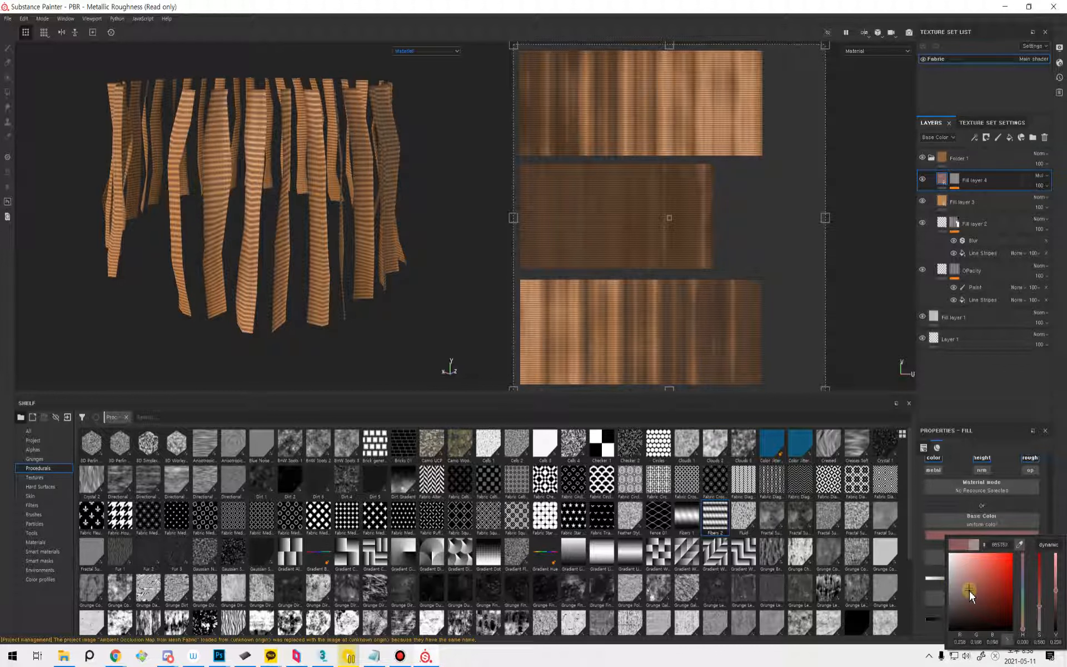
# Rotate the Fibers 2 pattern in Fill layer 4's mask to about 33 degrees so its lines run diagonally.
pyautogui.click(961, 183)
pyautogui.click(976, 197)
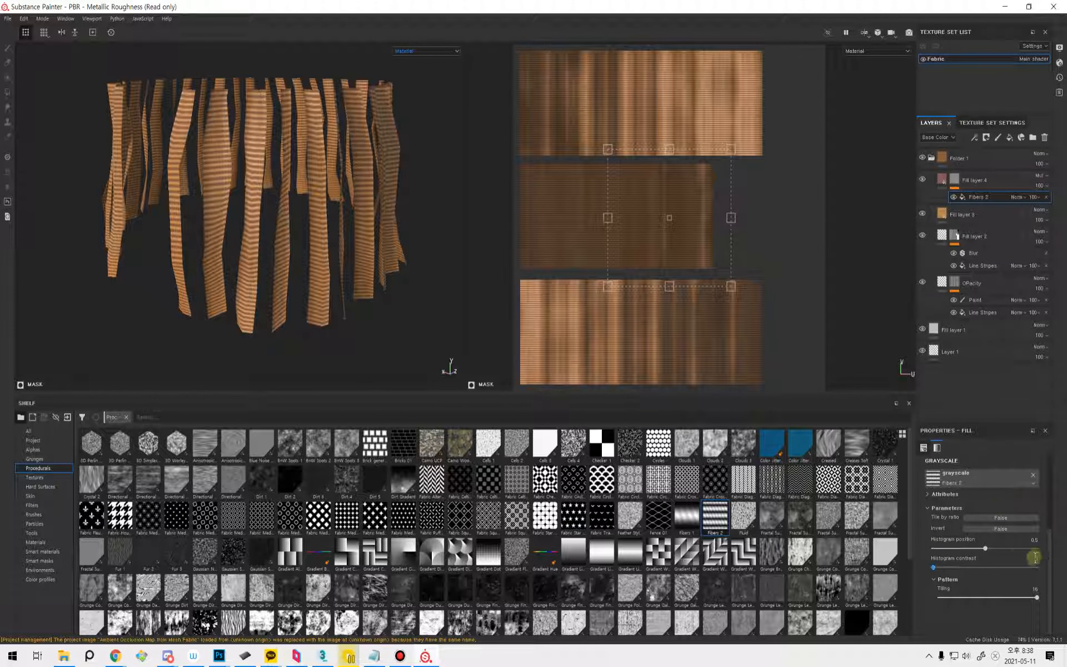
pyautogui.moveTo(1049, 554); pyautogui.dragTo(1032, 504)
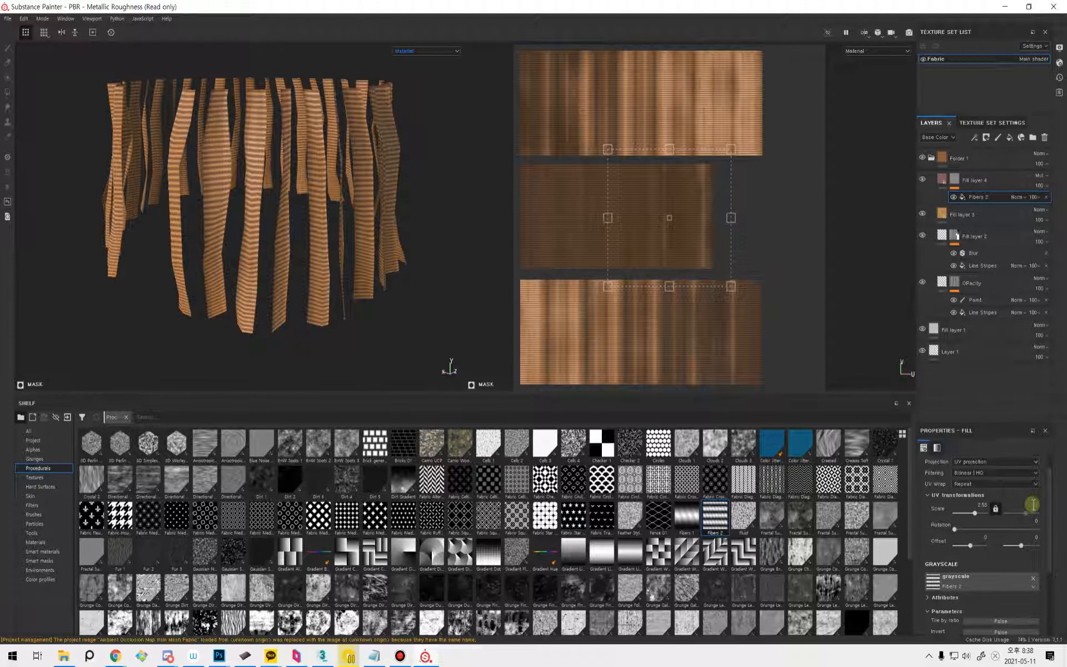
pyautogui.moveTo(954, 533); pyautogui.dragTo(961, 528)
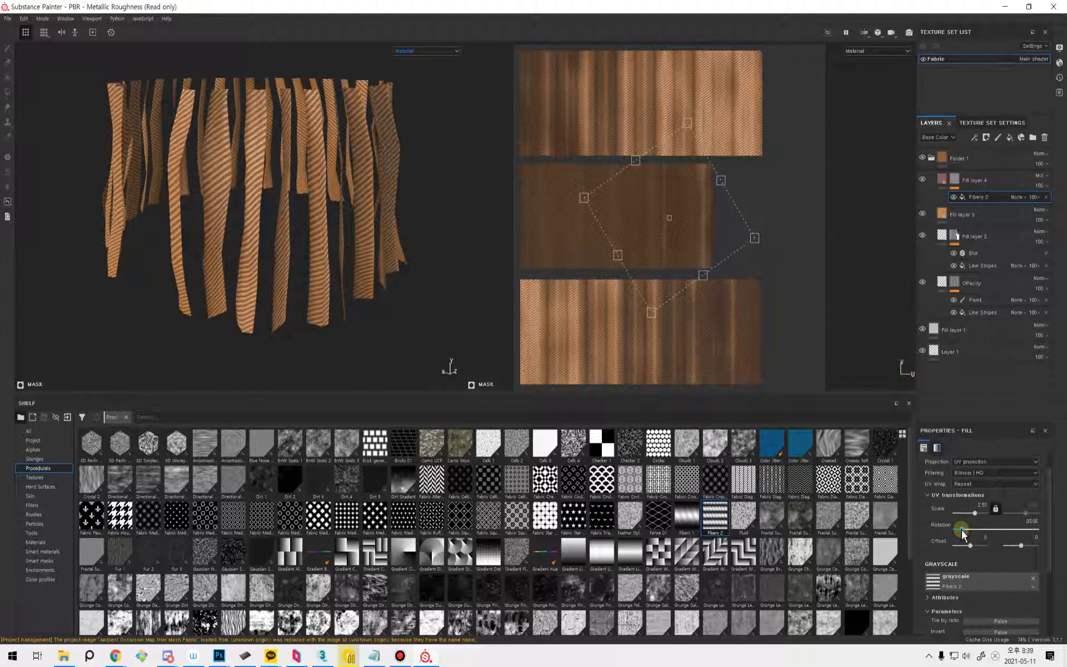
pyautogui.keyDown('alt'); pyautogui.moveTo(369, 276); pyautogui.dragTo(404, 274); pyautogui.keyUp('alt')
pyautogui.keyDown('alt'); pyautogui.moveTo(404, 274); pyautogui.dragTo(348, 286, button='right'); pyautogui.keyUp('alt')
pyautogui.keyDown('alt'); pyautogui.moveTo(347, 285); pyautogui.dragTo(405, 293); pyautogui.keyUp('alt')
pyautogui.keyDown('alt'); pyautogui.moveTo(405, 293); pyautogui.dragTo(210, 248, button='middle'); pyautogui.keyUp('alt')
pyautogui.keyDown('alt'); pyautogui.moveTo(210, 248); pyautogui.dragTo(147, 280, button='right'); pyautogui.keyUp('alt')
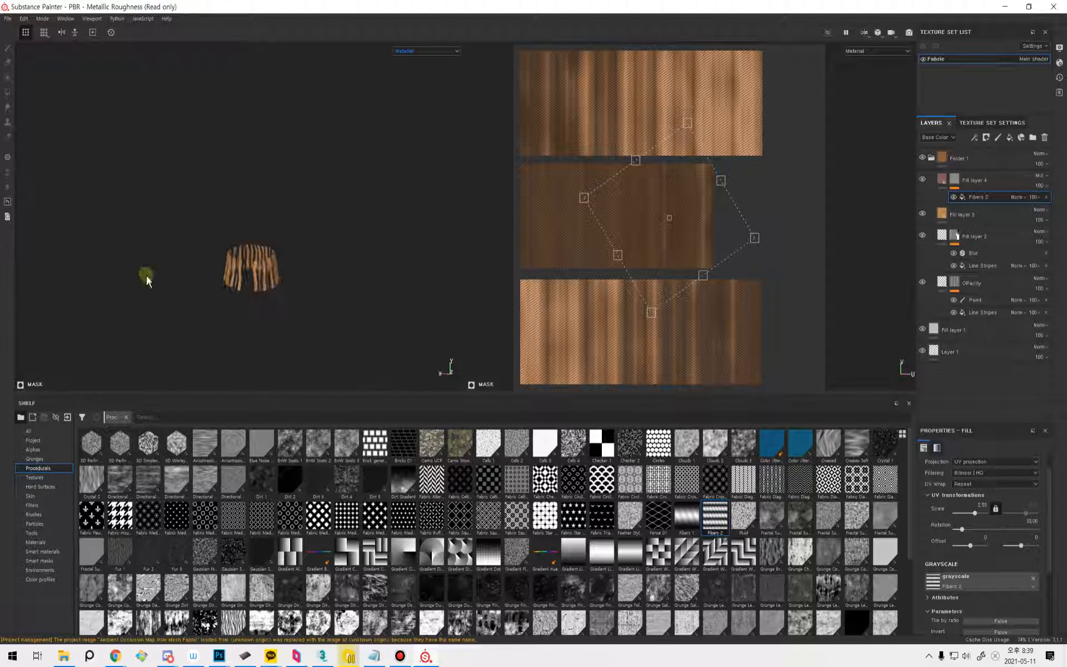
pyautogui.keyDown('alt'); pyautogui.moveTo(254, 225); pyautogui.dragTo(245, 238, button='right'); pyautogui.keyUp('alt')
pyautogui.keyDown('alt'); pyautogui.moveTo(245, 238); pyautogui.dragTo(289, 239); pyautogui.keyUp('alt')
pyautogui.keyDown('alt'); pyautogui.moveTo(289, 239); pyautogui.dragTo(334, 245, button='right'); pyautogui.keyUp('alt')
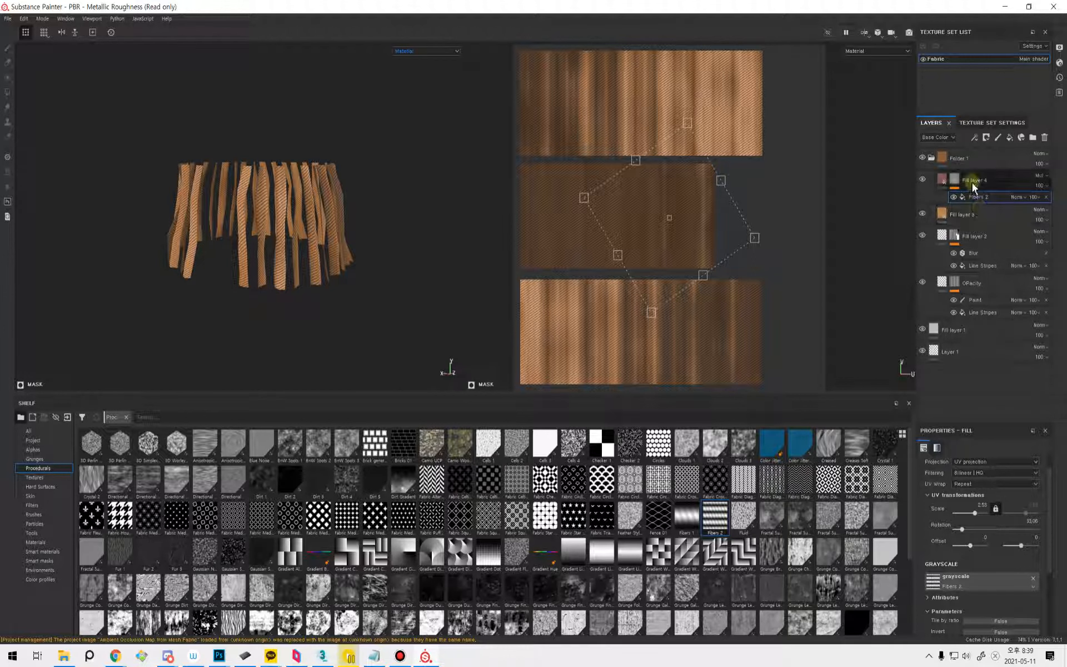
# Lower the UV scale of the Fibers 2 mask fill to about 0.87 for thicker diagonal lines.
pyautogui.moveTo(977, 514); pyautogui.dragTo(974, 512)
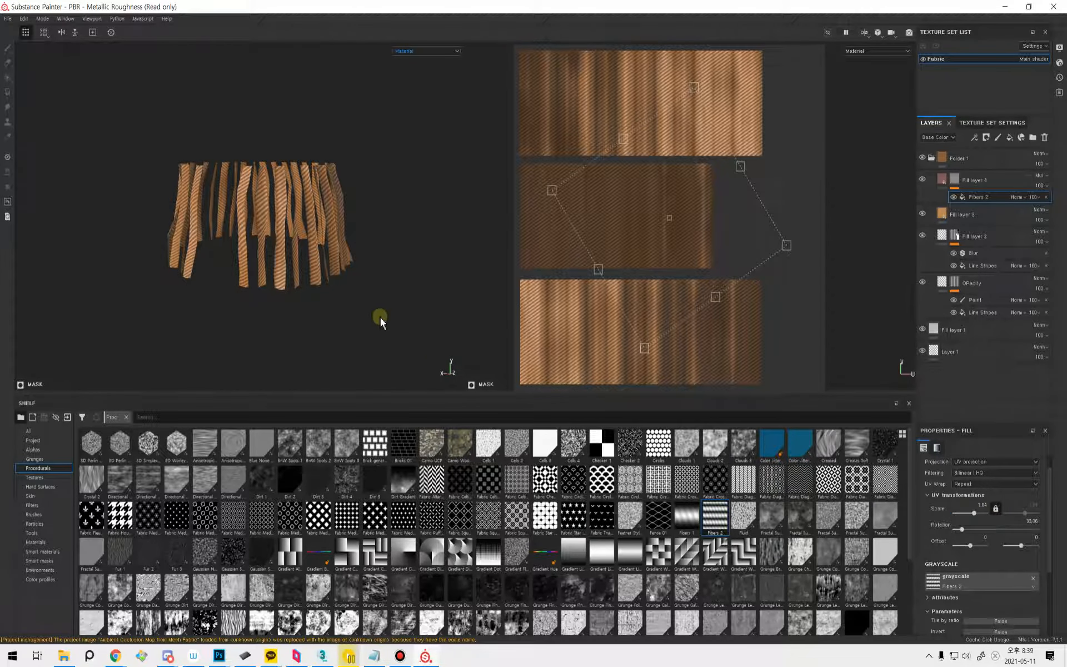
pyautogui.scroll(-3, 380, 321)
pyautogui.keyDown('alt'); pyautogui.moveTo(285, 278); pyautogui.dragTo(439, 270); pyautogui.keyUp('alt')
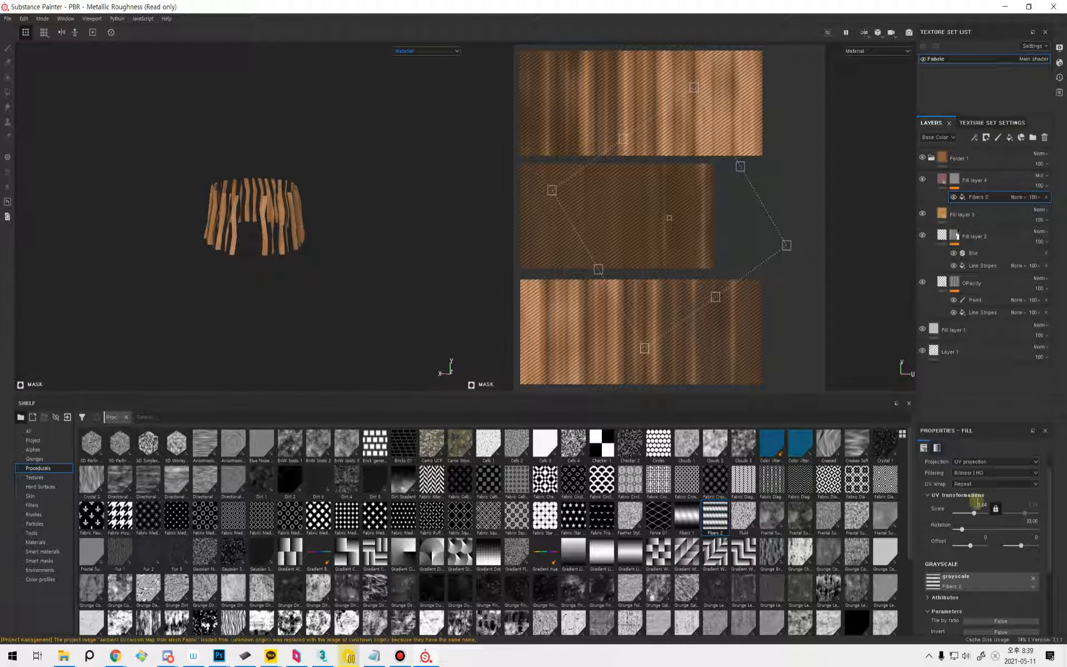
pyautogui.moveTo(974, 512); pyautogui.dragTo(973, 516)
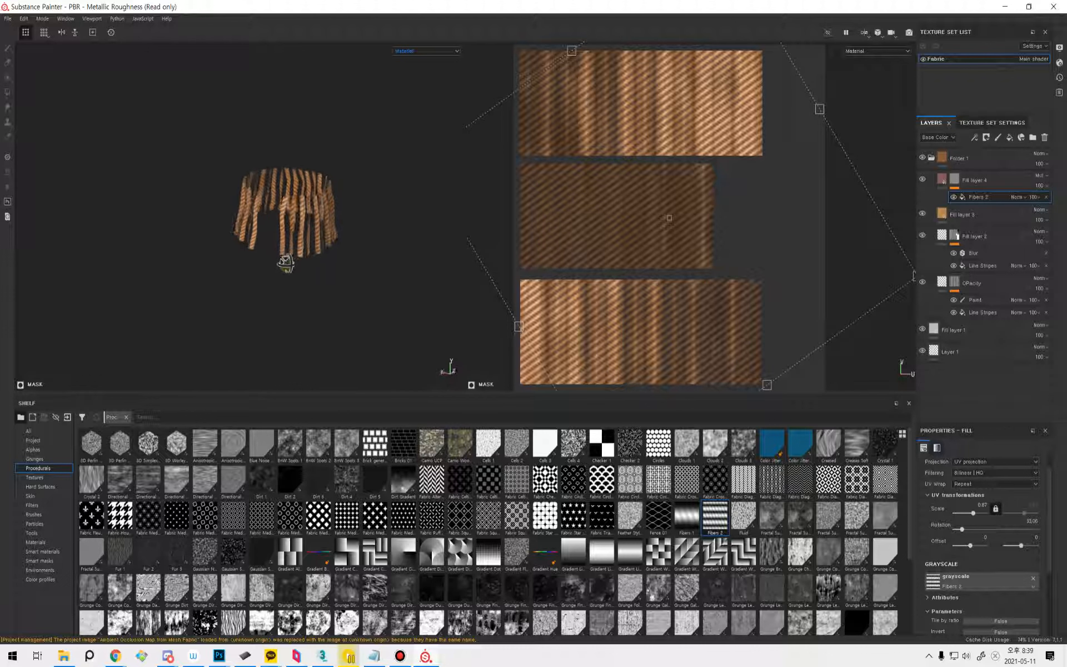
pyautogui.keyDown('alt'); pyautogui.moveTo(271, 273); pyautogui.dragTo(331, 245); pyautogui.keyUp('alt')
pyautogui.keyDown('alt'); pyautogui.moveTo(331, 245); pyautogui.dragTo(288, 259, button='right'); pyautogui.keyUp('alt')
pyautogui.keyDown('alt'); pyautogui.moveTo(286, 258); pyautogui.dragTo(278, 194); pyautogui.keyUp('alt')
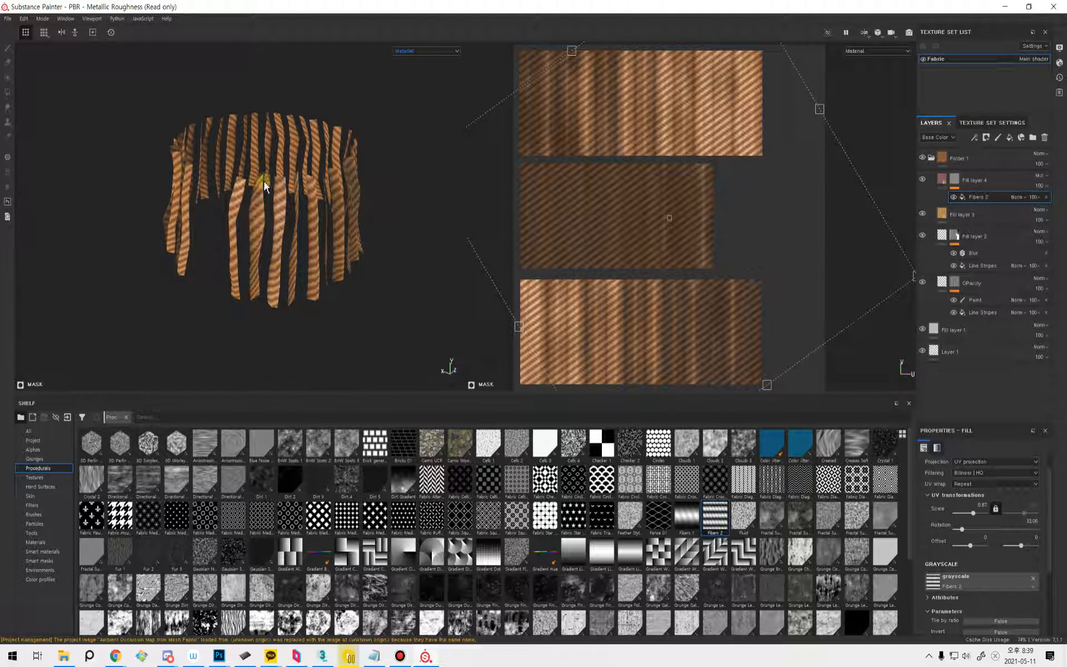
pyautogui.keyDown('alt'); pyautogui.moveTo(273, 251); pyautogui.dragTo(356, 295); pyautogui.keyUp('alt')
pyautogui.keyDown('alt'); pyautogui.moveTo(730, 286); pyautogui.dragTo(709, 278, button='right'); pyautogui.keyUp('alt')
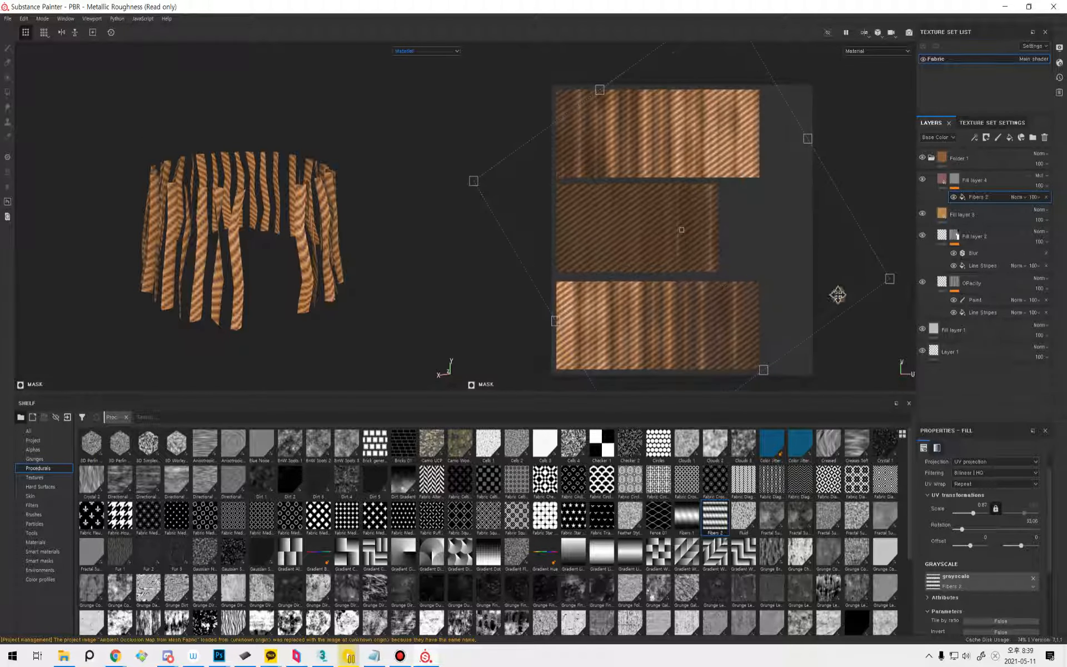
pyautogui.click(991, 282)
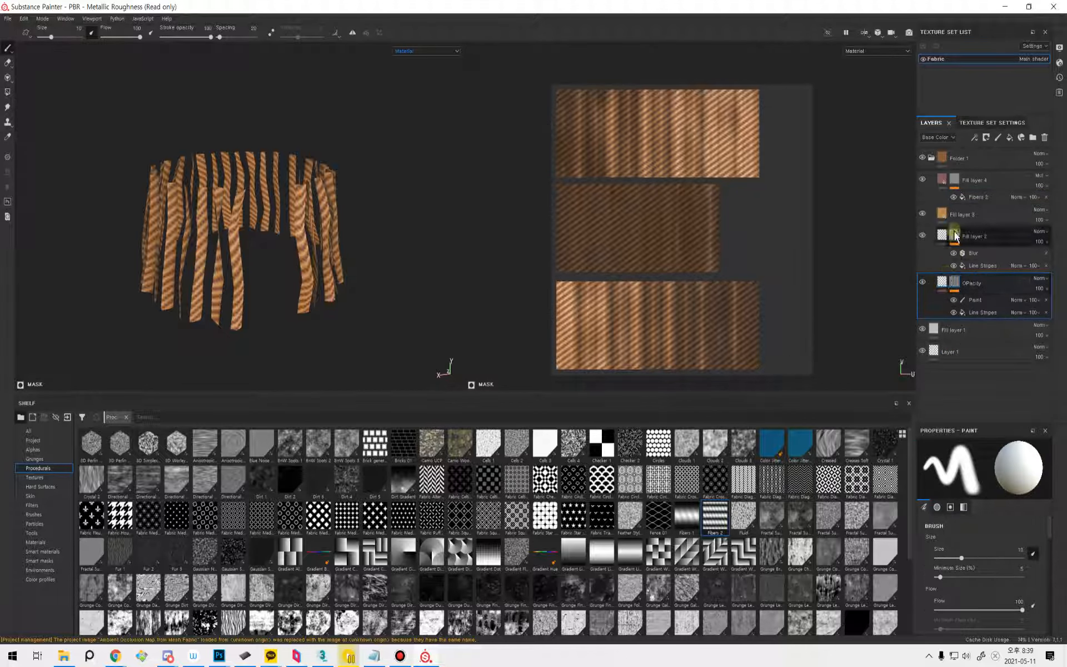
pyautogui.keyDown('alt'); pyautogui.moveTo(702, 240); pyautogui.dragTo(664, 241, button='right'); pyautogui.keyUp('alt')
pyautogui.keyDown('alt'); pyautogui.moveTo(713, 257); pyautogui.dragTo(706, 235, button='middle'); pyautogui.keyUp('alt')
pyautogui.keyDown('alt'); pyautogui.moveTo(731, 240); pyautogui.dragTo(816, 254, button='right'); pyautogui.keyUp('alt')
pyautogui.keyDown('alt'); pyautogui.moveTo(816, 254); pyautogui.dragTo(816, 278, button='middle'); pyautogui.keyUp('alt')
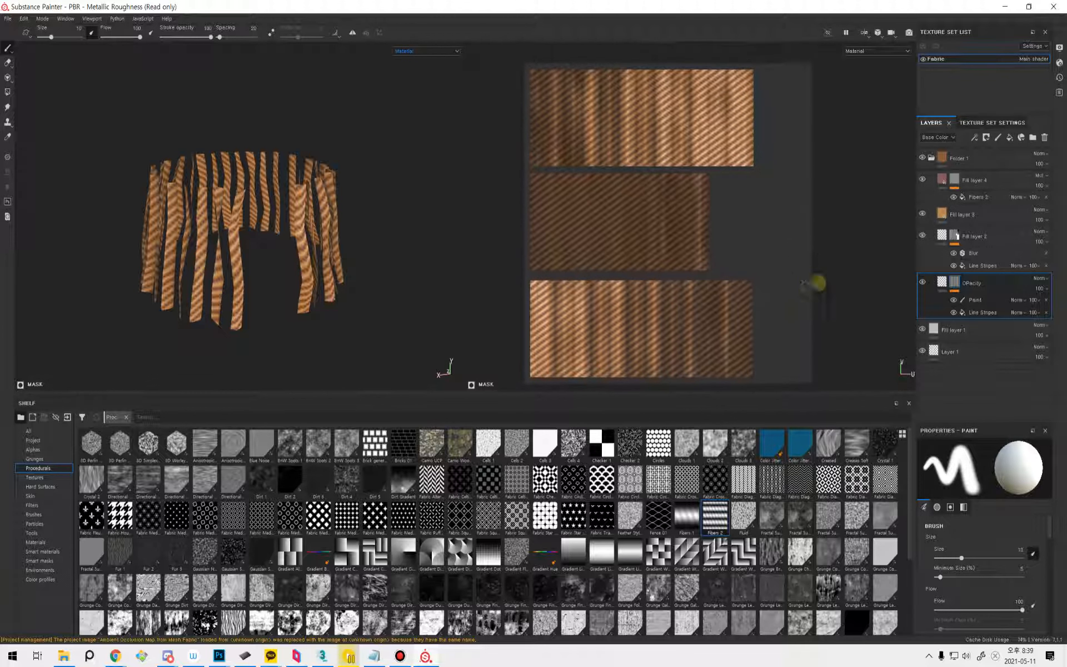
# Add a new fill layer above Fill layer 4 and disable its opacity channel to keep the strip cut-outs.
pyautogui.click(1007, 186)
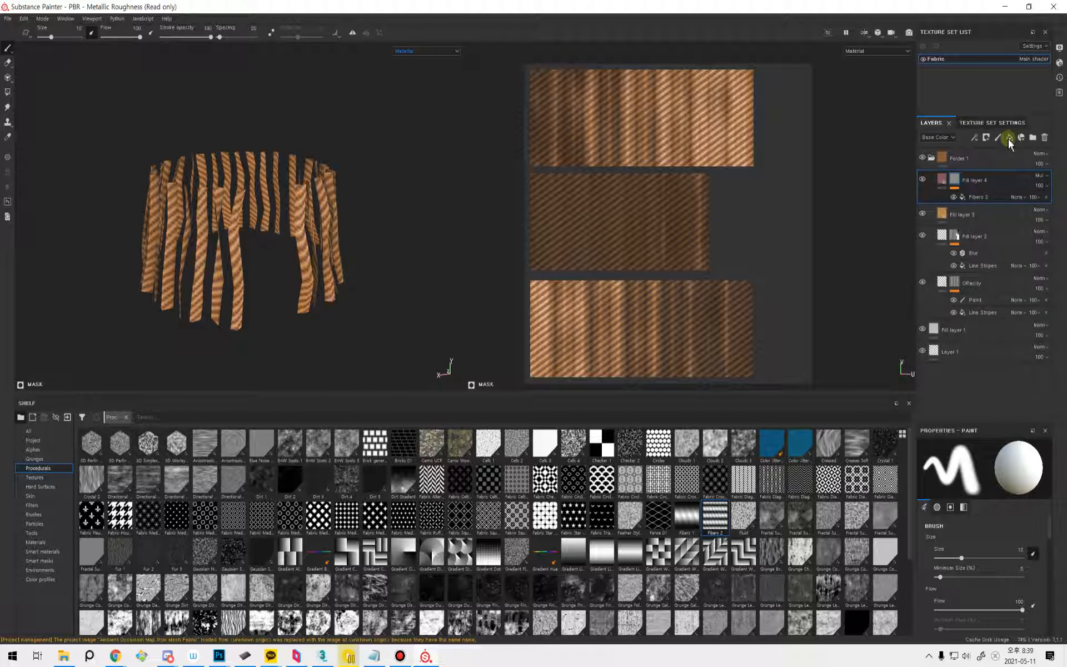
pyautogui.click(1010, 138)
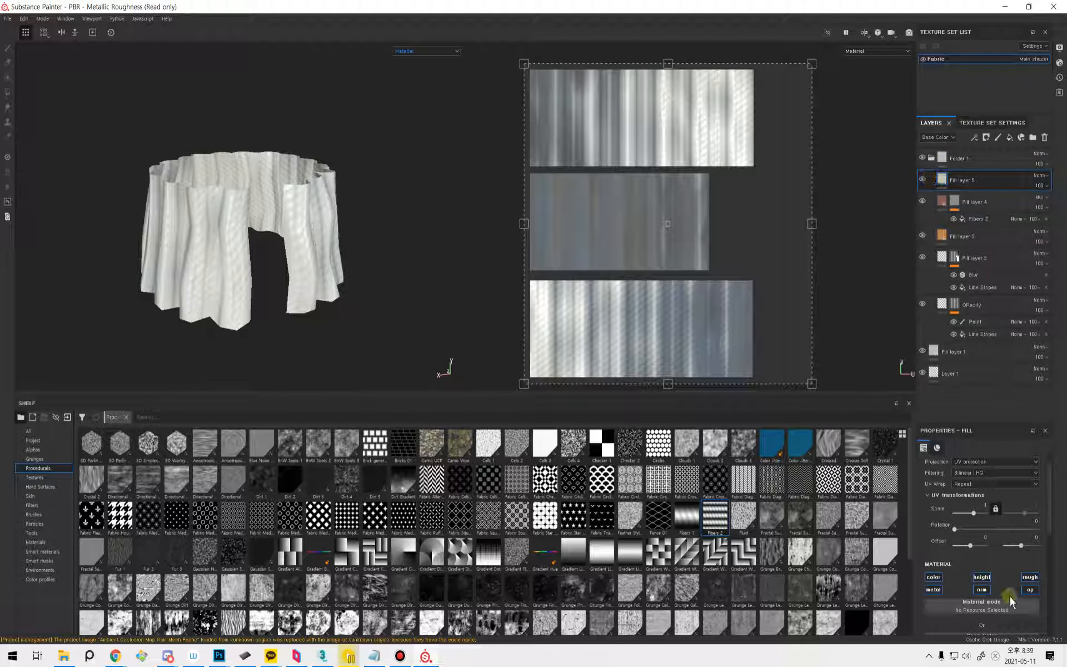
pyautogui.click(1029, 590)
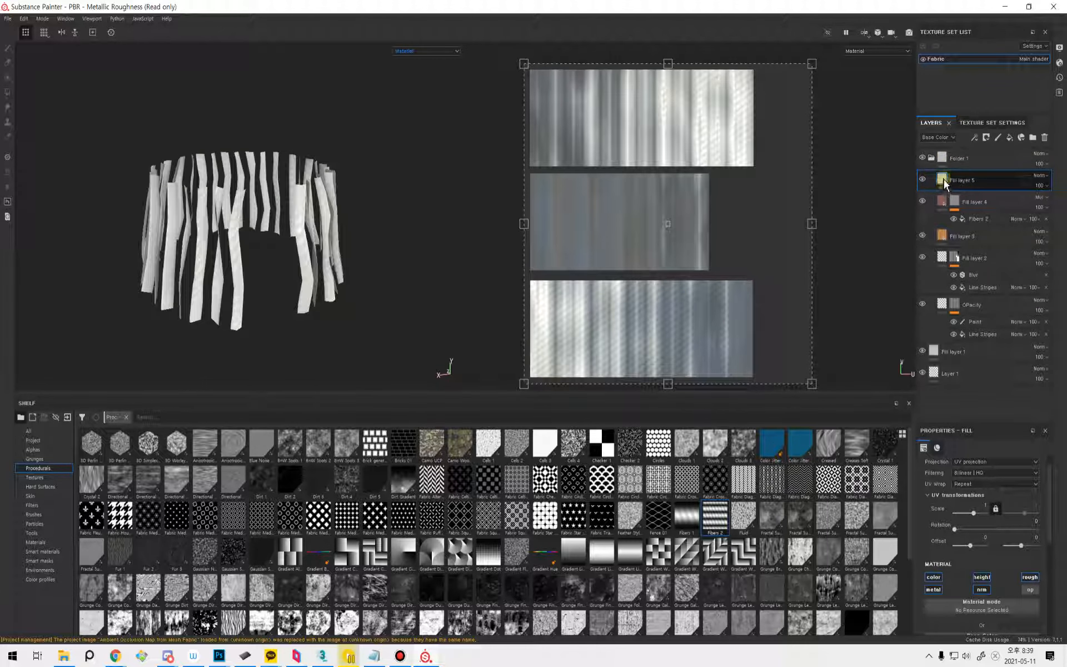
# Add a black mask with a fill effect to Fill layer 5.
pyautogui.rightClick(943, 180)
pyautogui.click(963, 198)
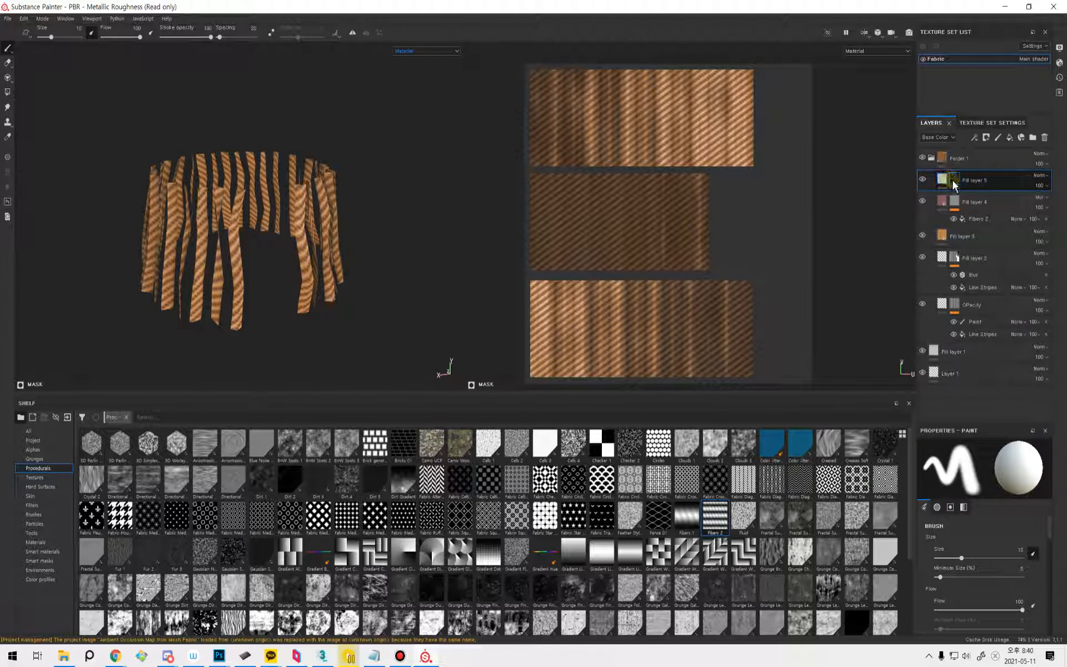
pyautogui.rightClick(955, 180)
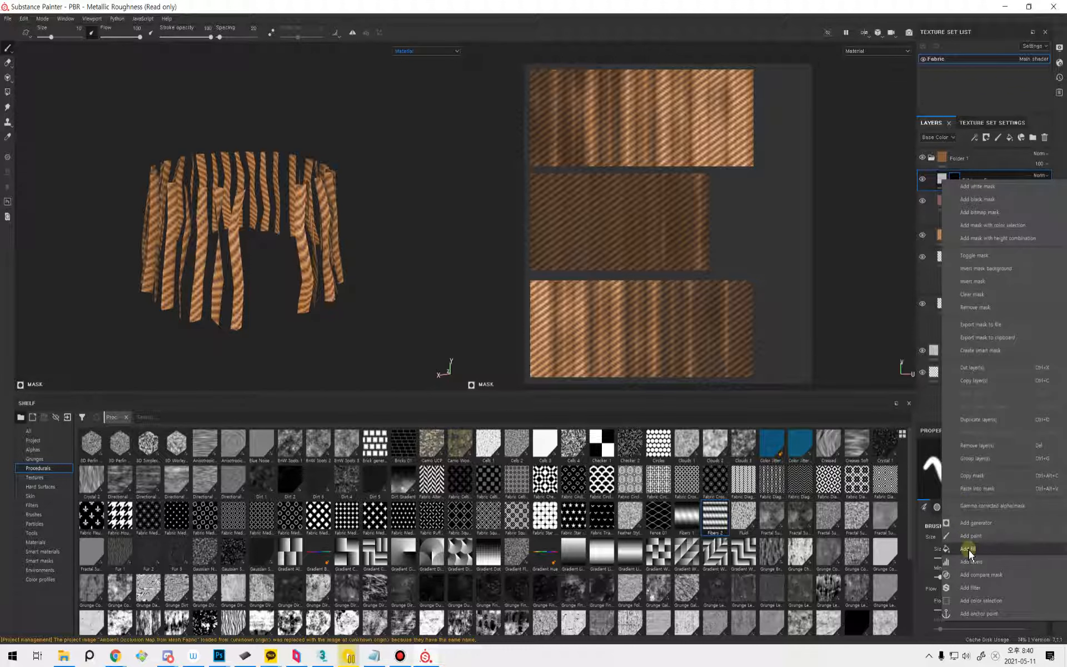
pyautogui.click(968, 550)
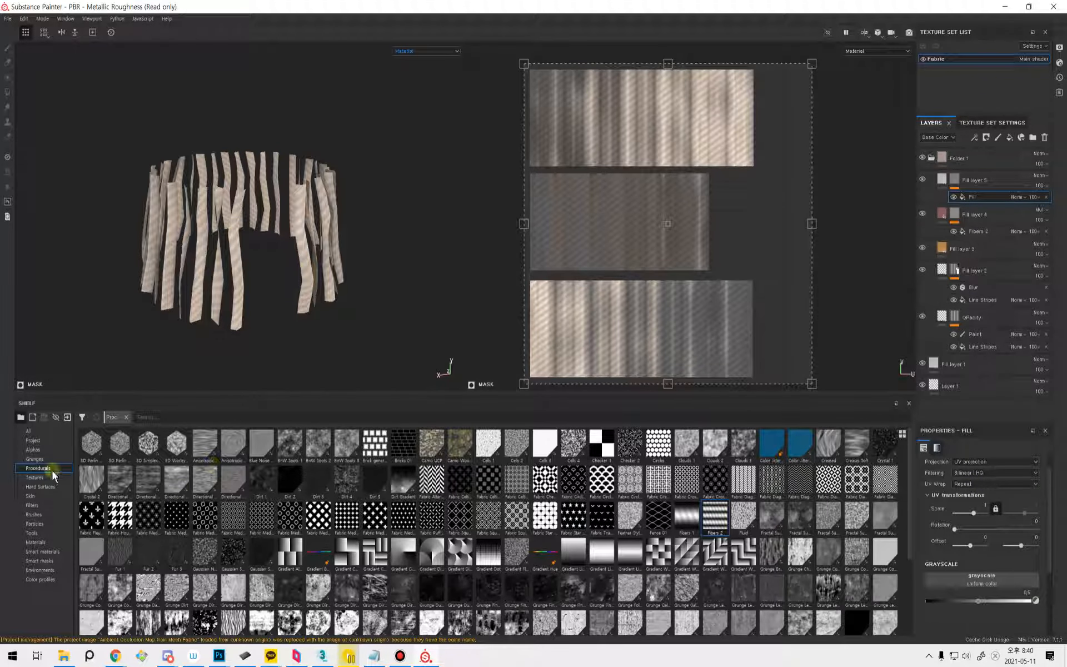
# Find the Line Stripes alpha in the shelf and assign it to the grayscale of Fill layer 5's mask fill.
pyautogui.click(33, 449)
pyautogui.scroll(-8, 704, 582)
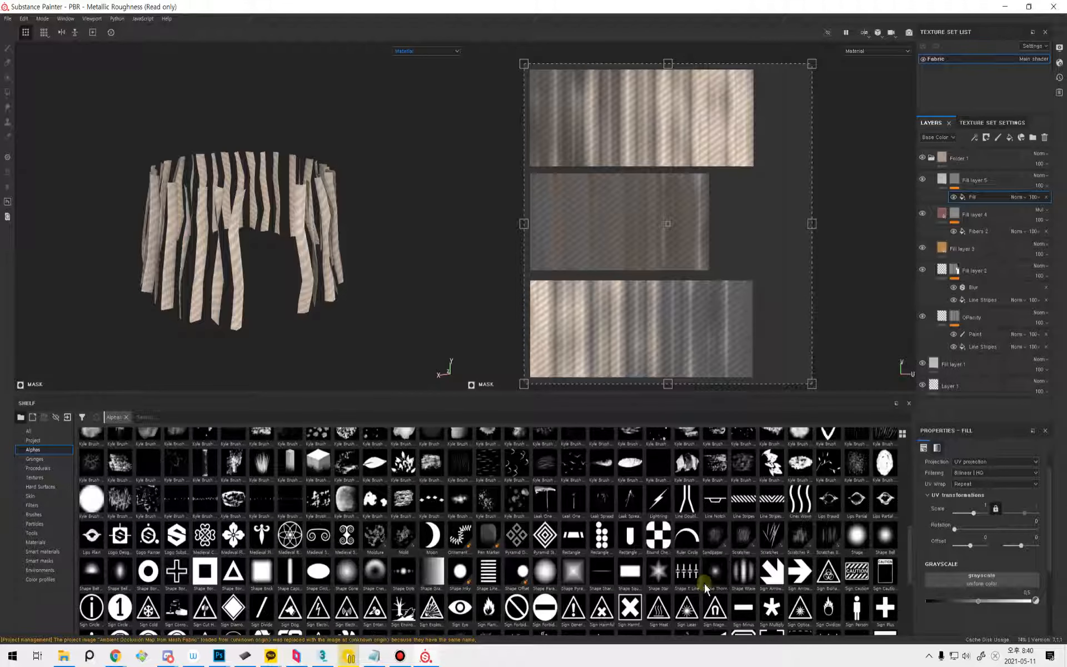
pyautogui.scroll(7, 704, 583)
pyautogui.scroll(2, 703, 585)
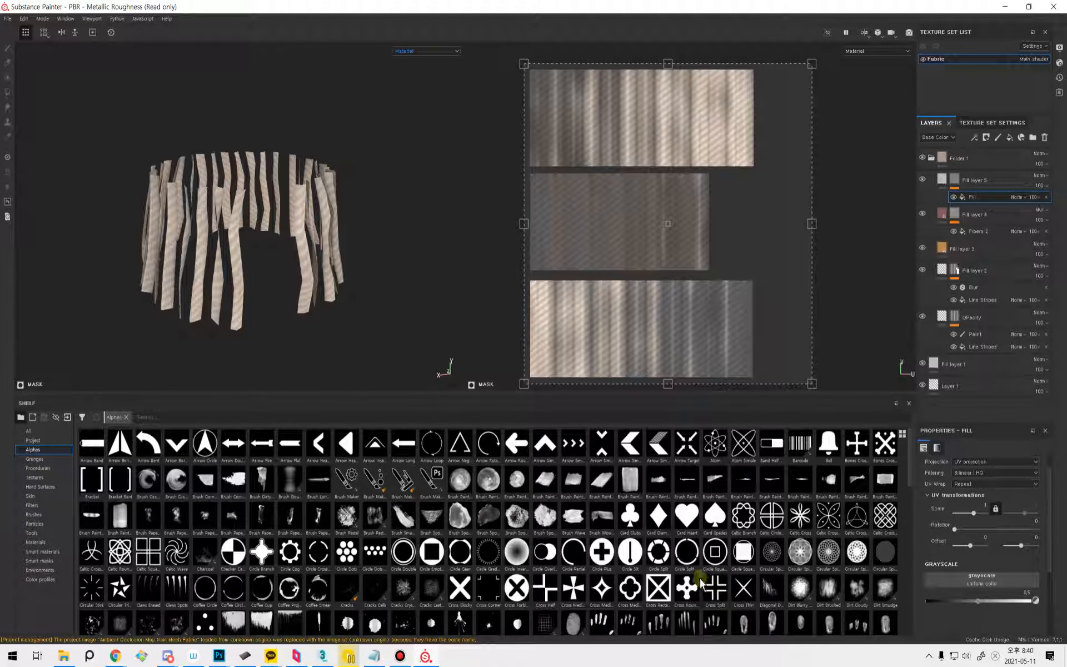
pyautogui.scroll(-10, 693, 580)
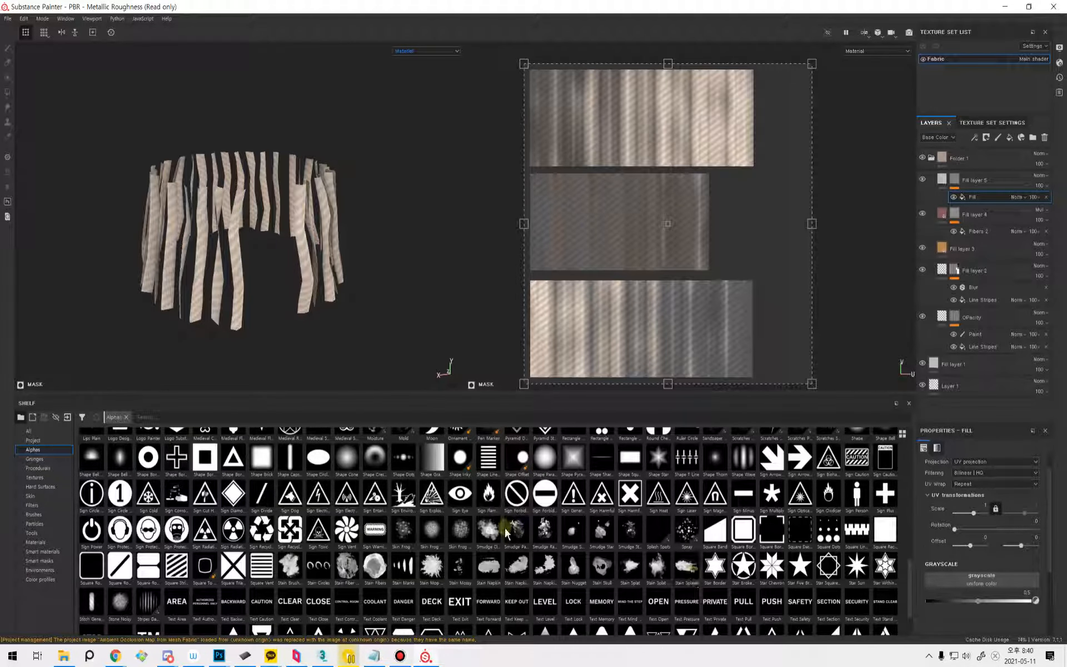
pyautogui.moveTo(908, 580)
pyautogui.mouseDown()
pyautogui.moveTo(905, 476)
pyautogui.moveTo(908, 525)
pyautogui.mouseUp()
pyautogui.moveTo(744, 548); pyautogui.dragTo(953, 580)
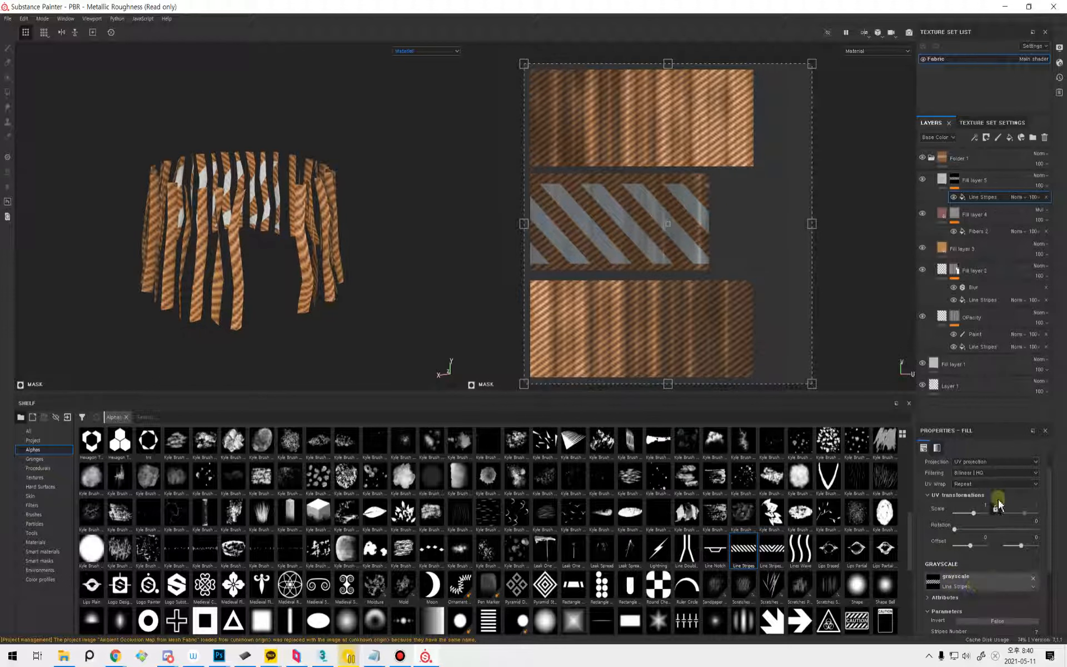
# Set the Line Stripes mask to bend 0, stripes number 16 and height 1 for full-height vertical stripes.
pyautogui.scroll(-5, 1047, 578)
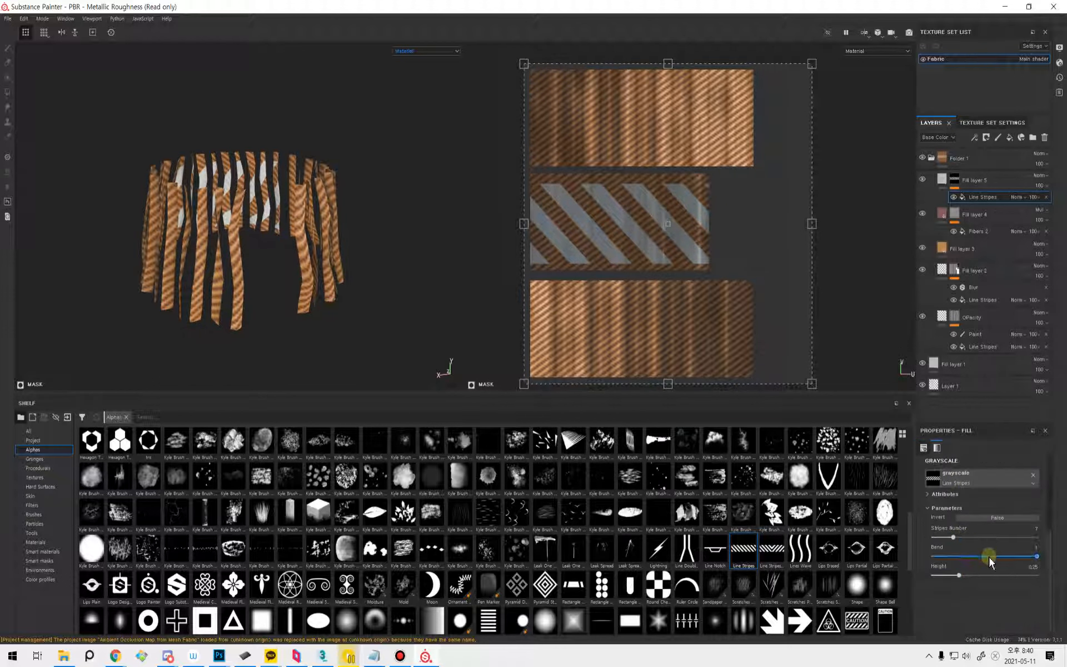
pyautogui.moveTo(988, 558); pyautogui.dragTo(811, 565)
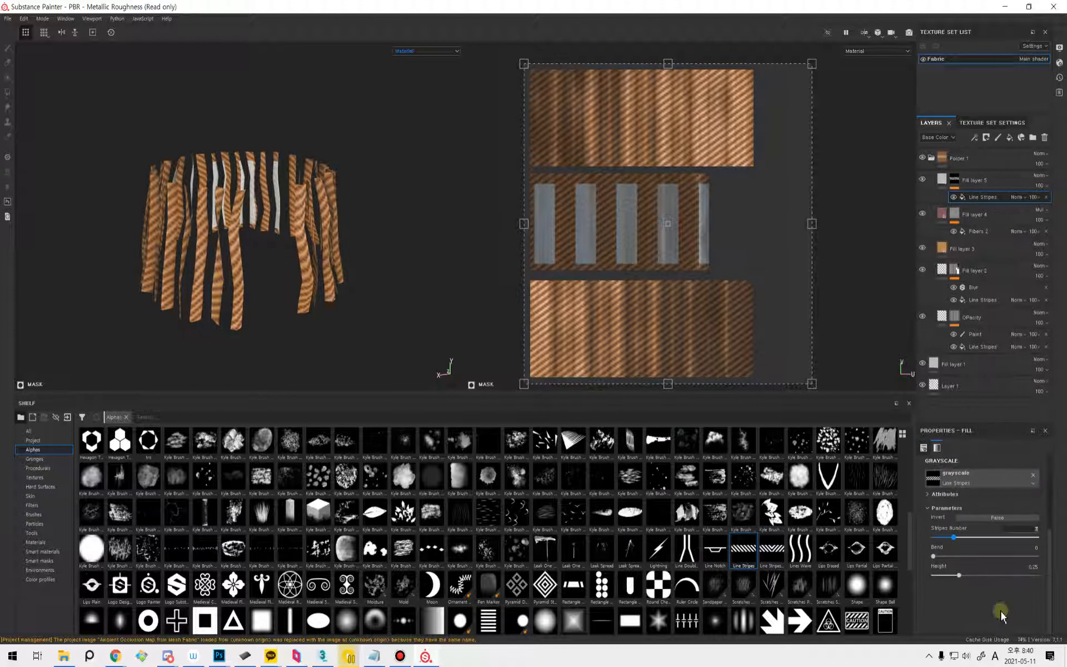
pyautogui.write('16')
pyautogui.press('Return')
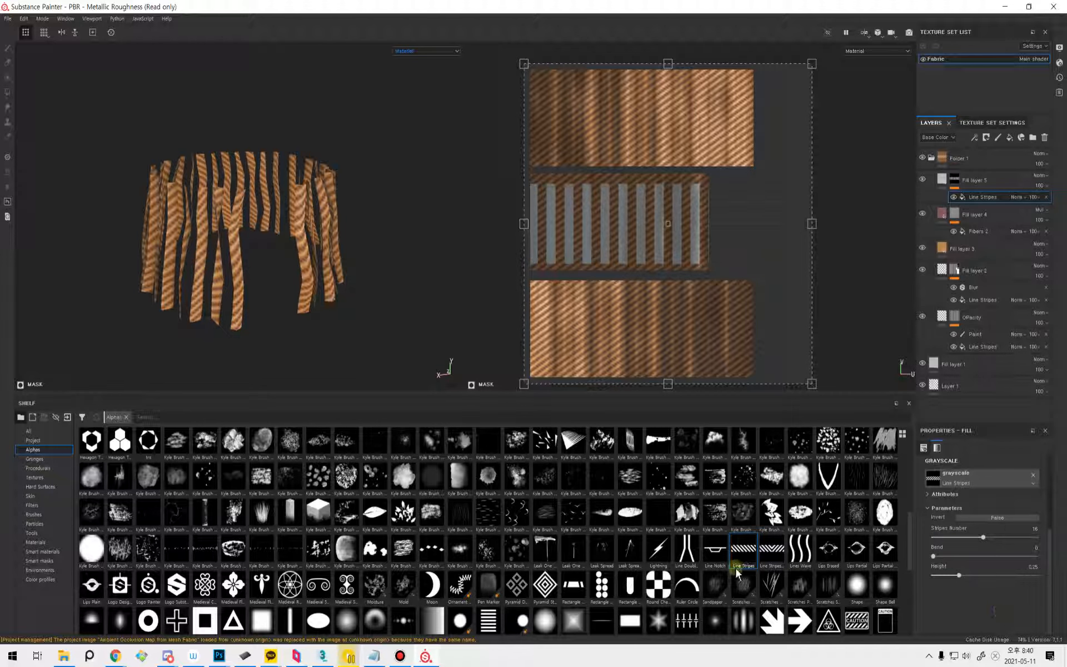
pyautogui.moveTo(966, 578); pyautogui.dragTo(1037, 576)
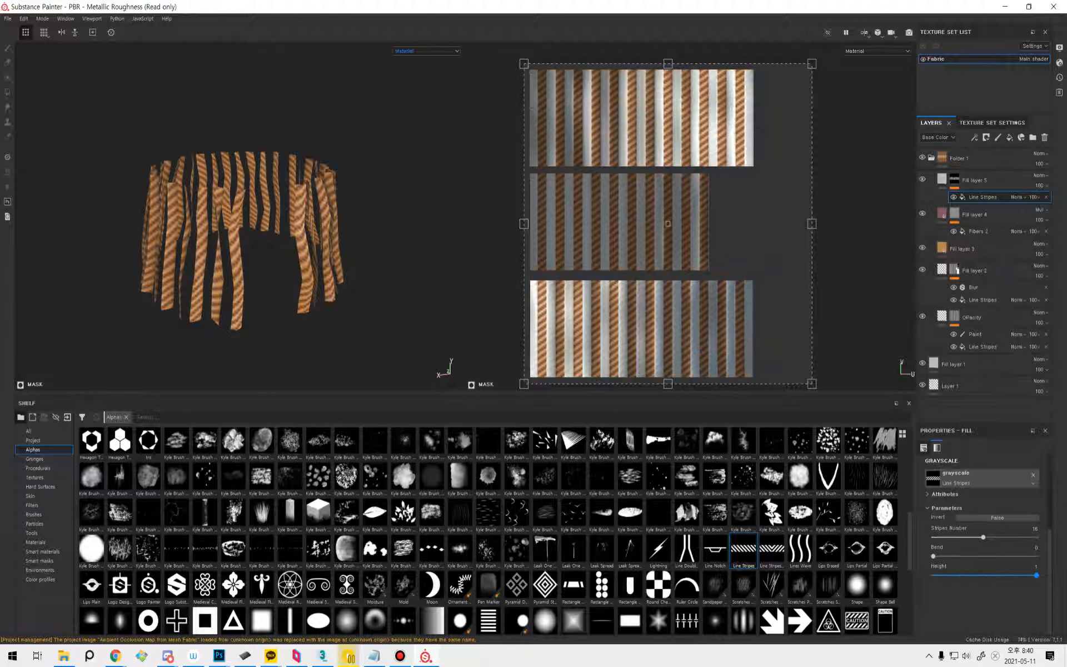
pyautogui.keyDown('alt'); pyautogui.moveTo(287, 259); pyautogui.dragTo(408, 279); pyautogui.keyUp('alt')
pyautogui.keyDown('alt'); pyautogui.moveTo(408, 279); pyautogui.dragTo(308, 293, button='right'); pyautogui.keyUp('alt')
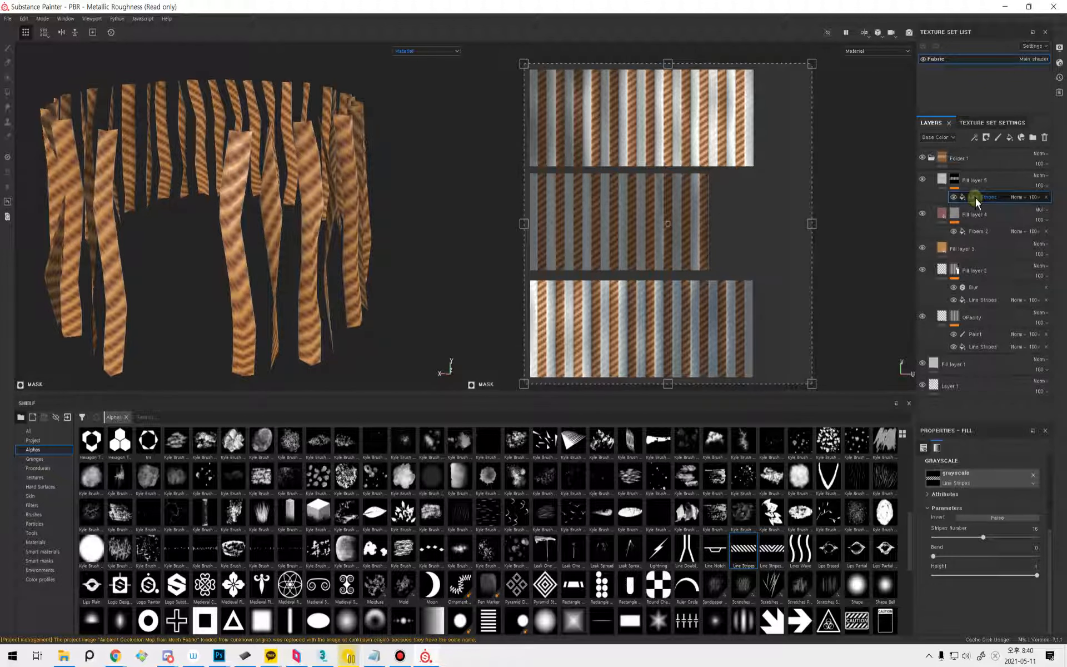
# Set Fill layer 5's blending mode to Multiply and its base color to a dark red.
pyautogui.click(988, 180)
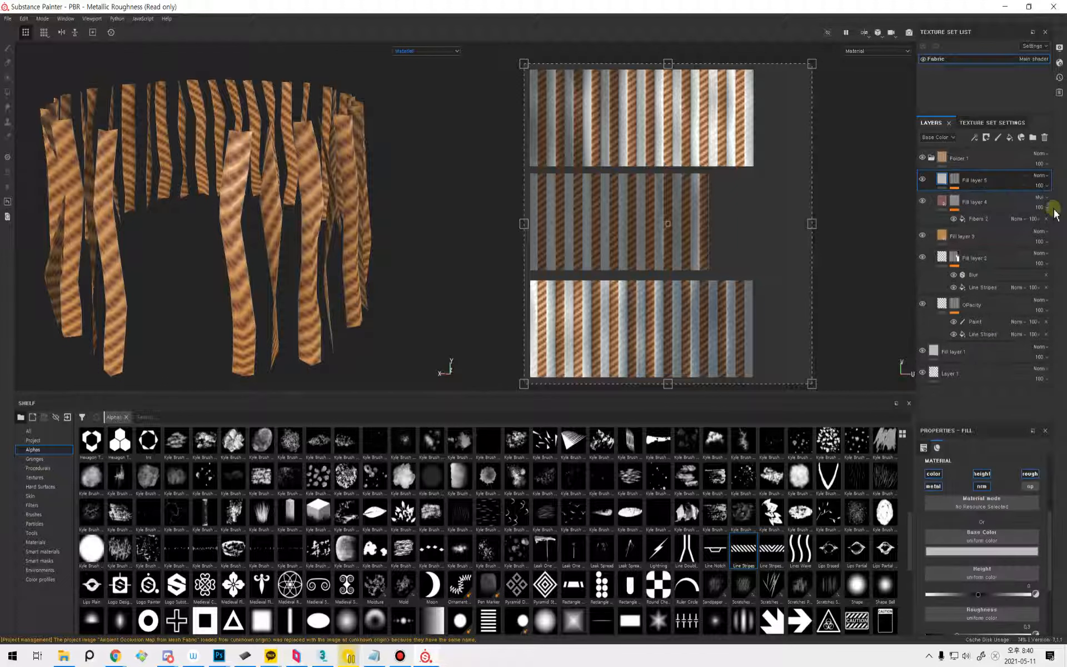
pyautogui.click(1039, 175)
pyautogui.click(1024, 221)
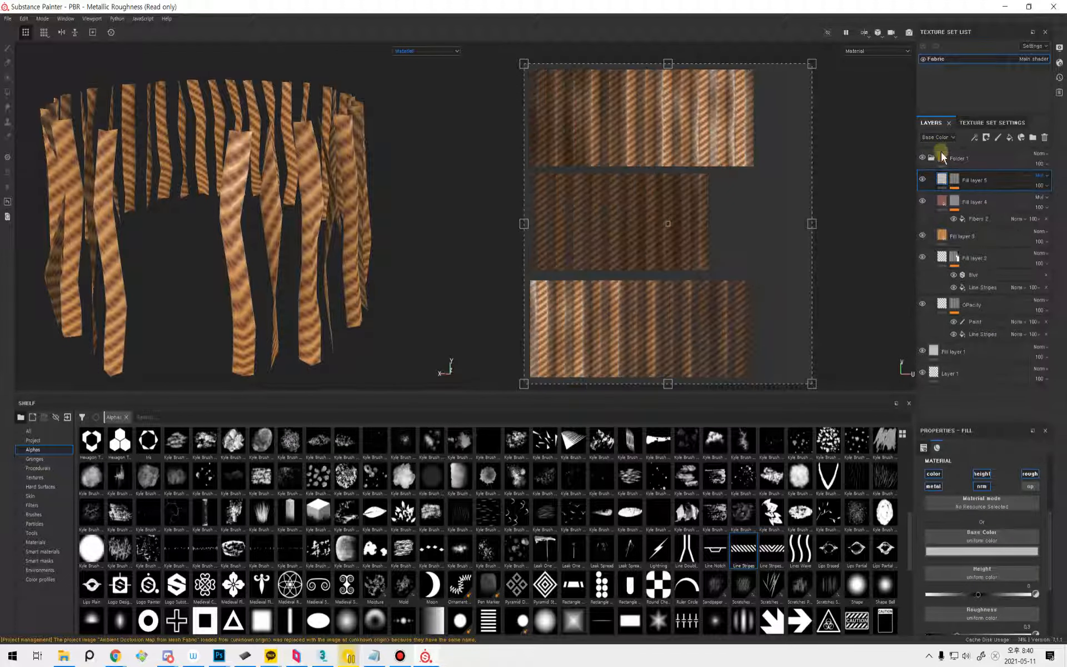
pyautogui.click(960, 541)
pyautogui.click(966, 522)
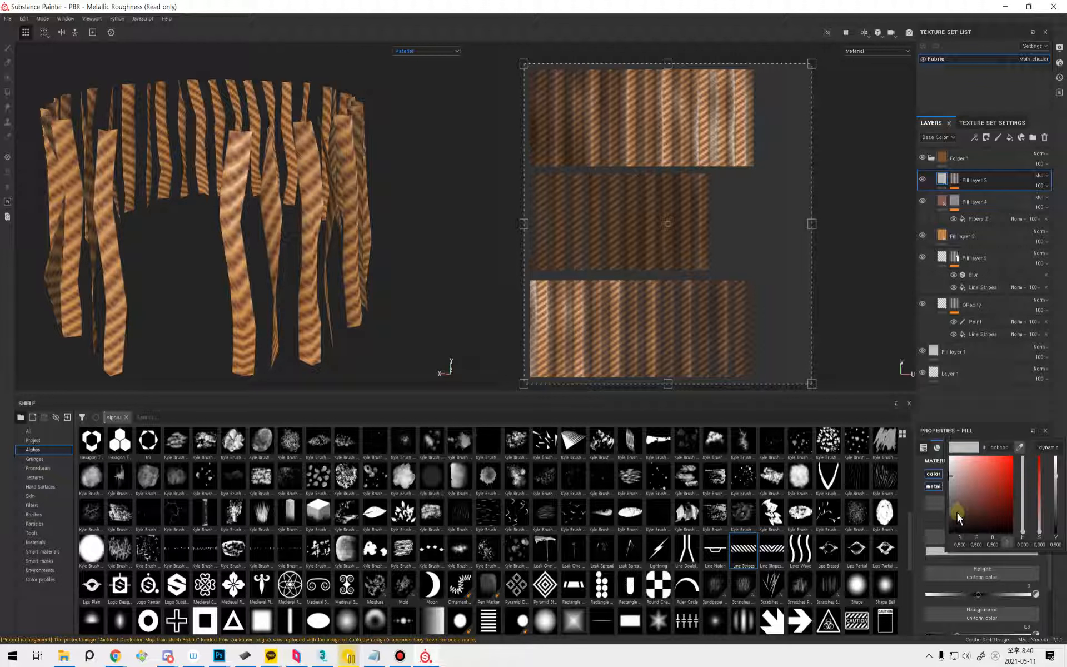
pyautogui.click(990, 501)
# Add a Blur filter above the Line Stripes fill in Fill layer 5's mask and set its intensity to about 1.
pyautogui.click(954, 181)
pyautogui.click(981, 197)
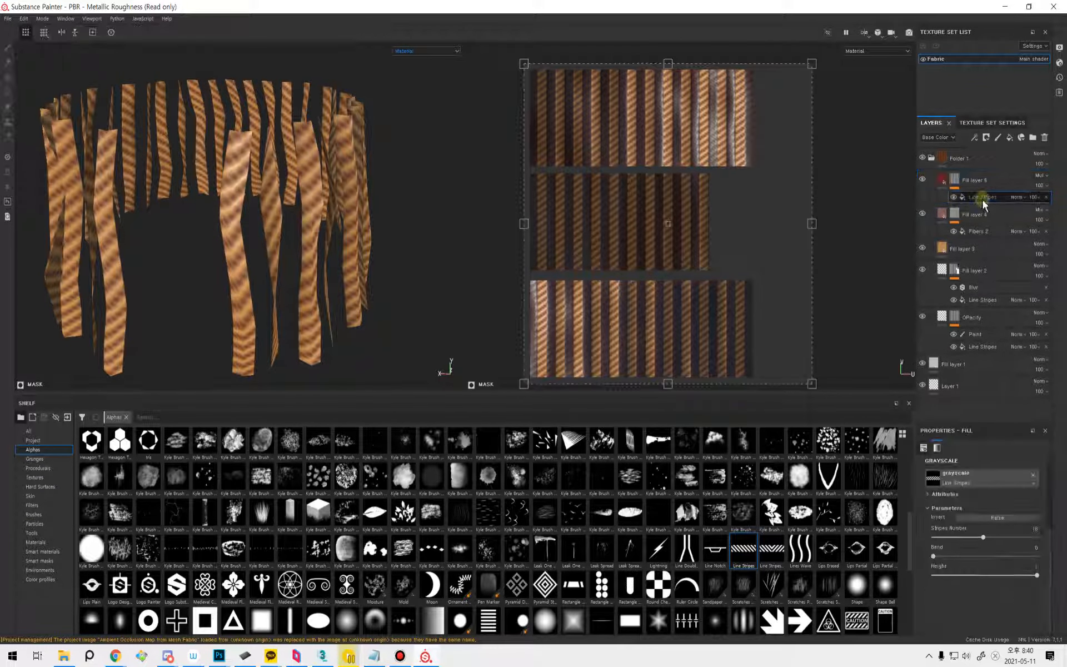
pyautogui.rightClick(981, 196)
pyautogui.click(984, 396)
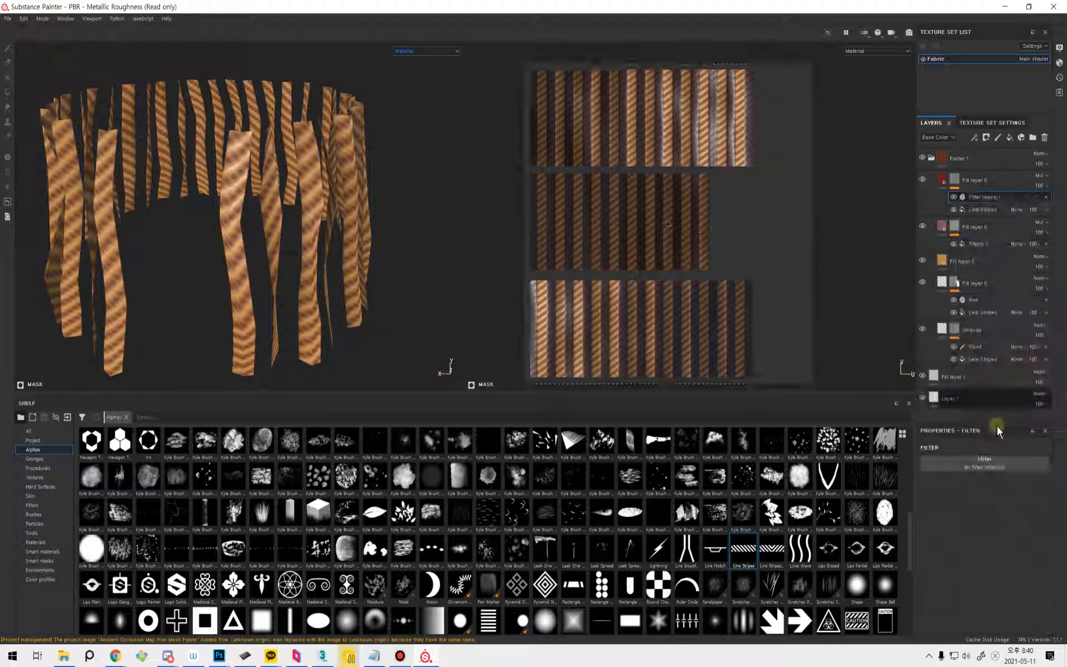
pyautogui.click(982, 461)
pyautogui.click(946, 517)
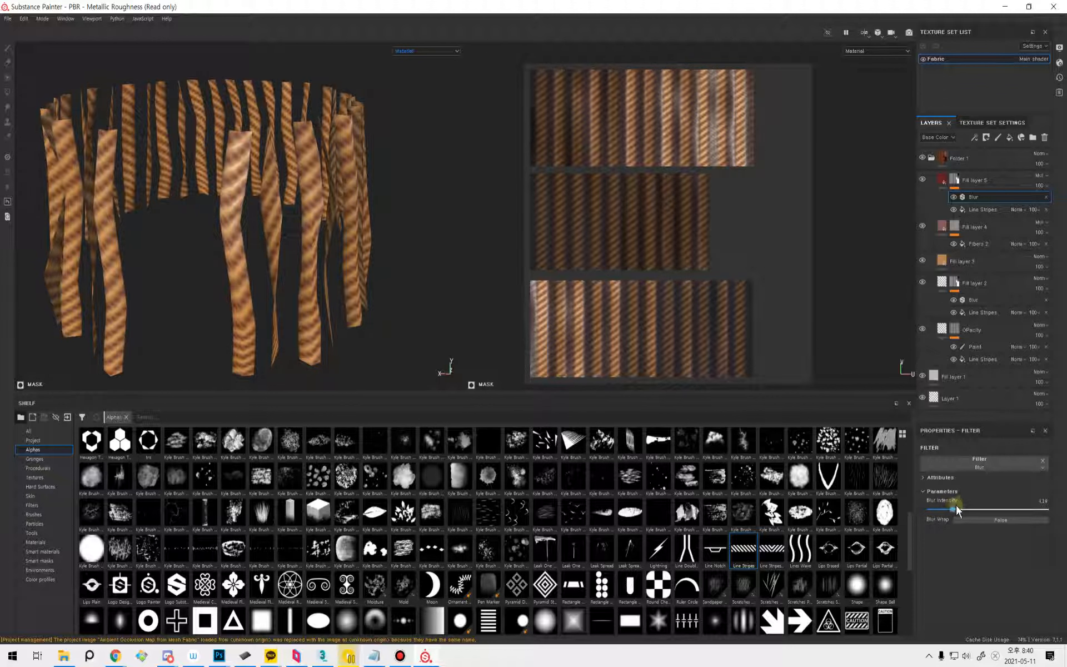
pyautogui.moveTo(940, 504)
pyautogui.mouseDown()
pyautogui.moveTo(960, 504)
pyautogui.moveTo(925, 506)
pyautogui.moveTo(951, 508)
pyautogui.mouseUp()
pyautogui.moveTo(951, 510); pyautogui.dragTo(947, 508)
# Try lighter and darker base colors on Fill layer 5, ending on a near-black red.
pyautogui.click(948, 181)
pyautogui.click(972, 551)
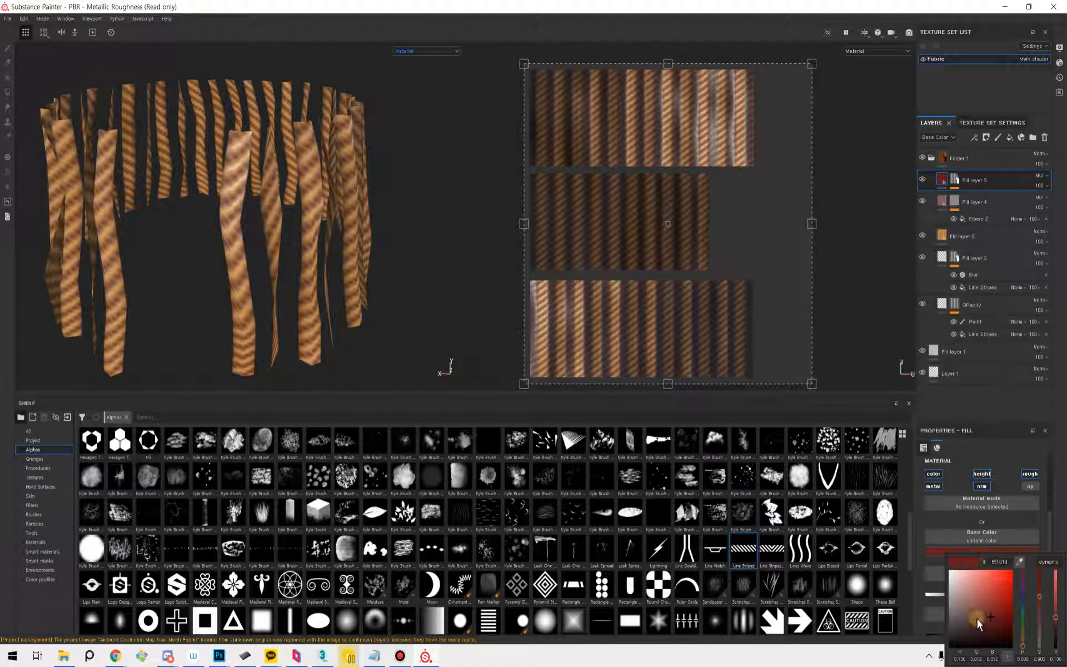
pyautogui.moveTo(1003, 637); pyautogui.dragTo(969, 575)
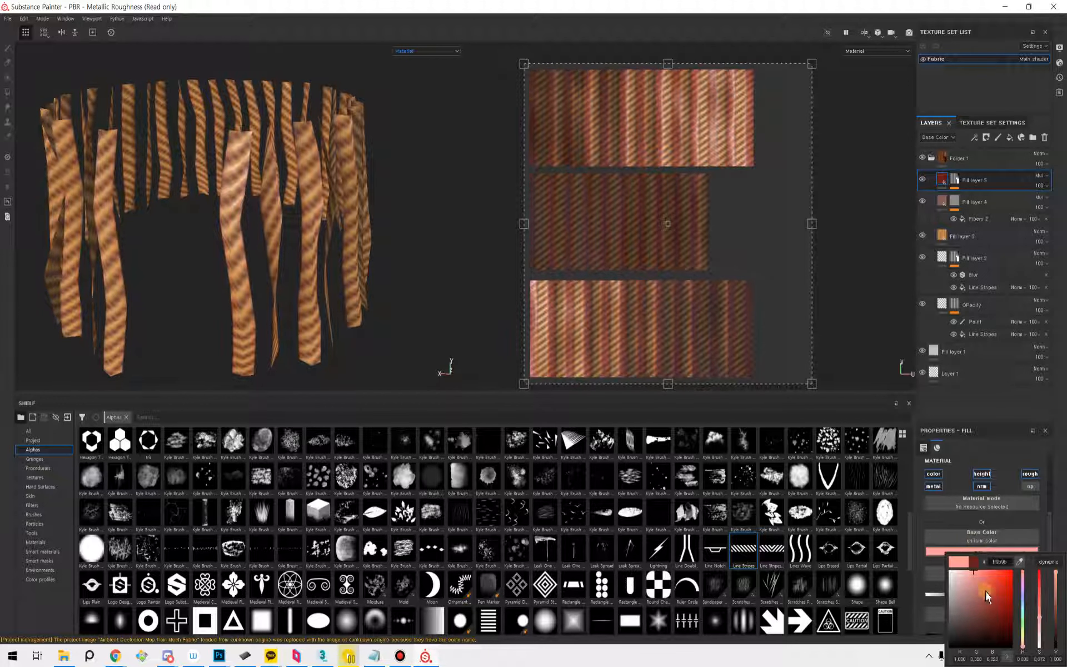
pyautogui.moveTo(951, 613); pyautogui.dragTo(1012, 642)
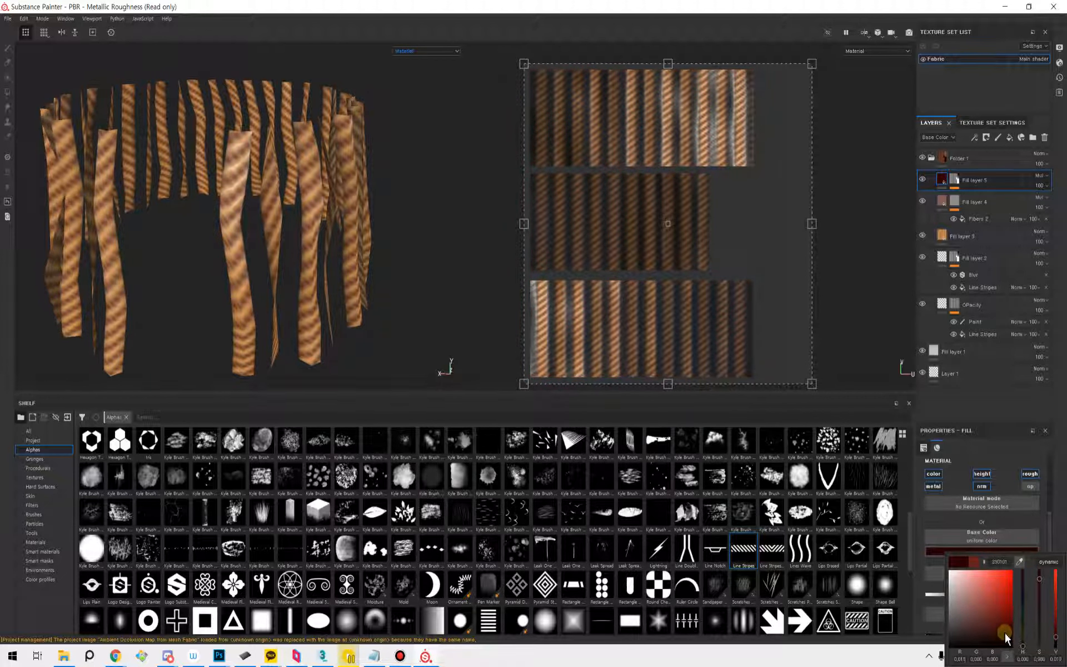
# Add a Levels effect above the Blur in Fill layer 5's mask and lower its midtone and white points to widen the dark stripes.
pyautogui.click(952, 183)
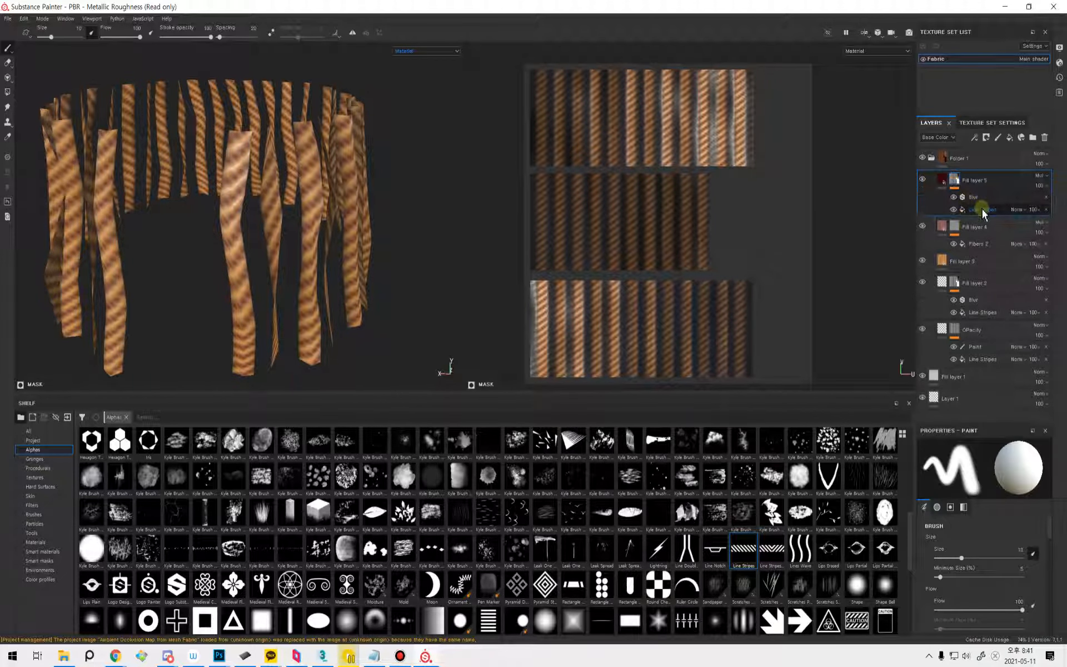
pyautogui.click(987, 200)
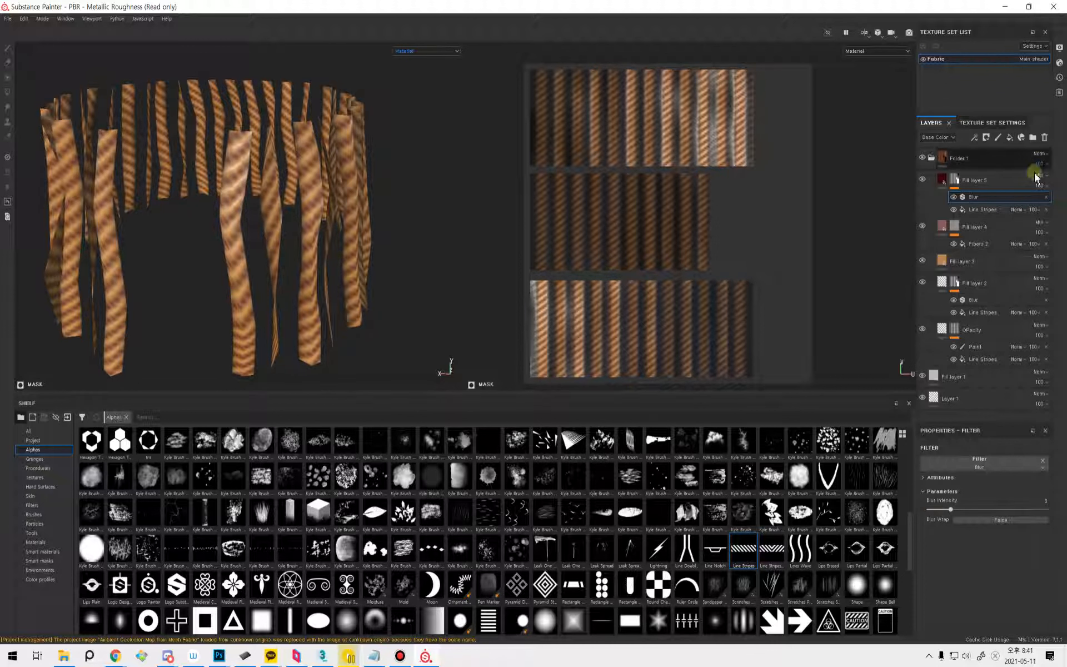
pyautogui.rightClick(994, 198)
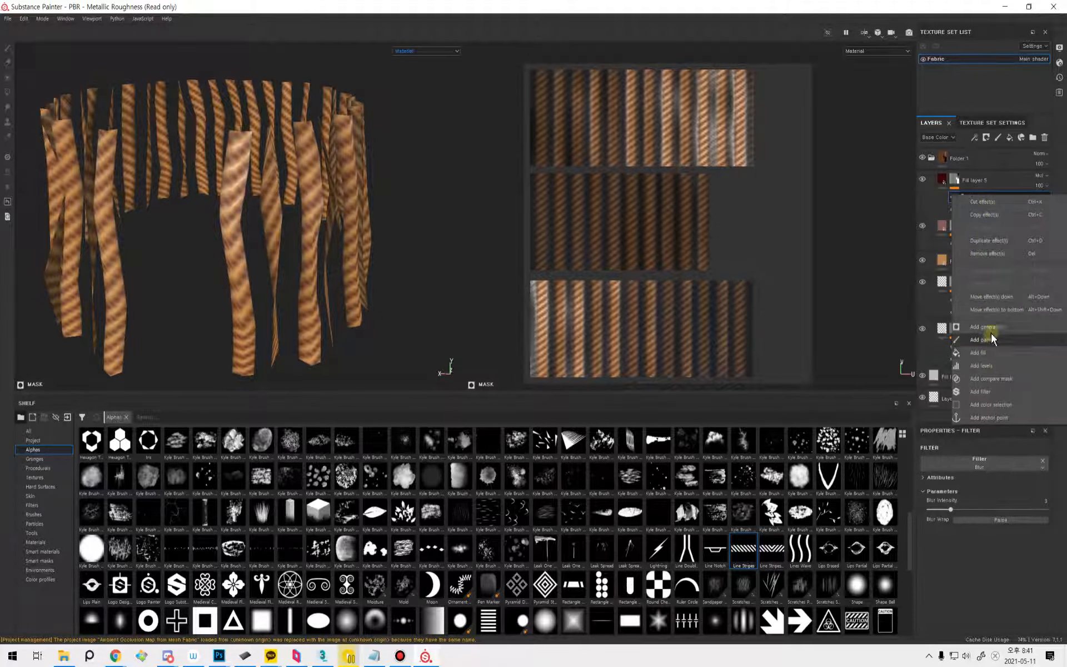
pyautogui.click(983, 365)
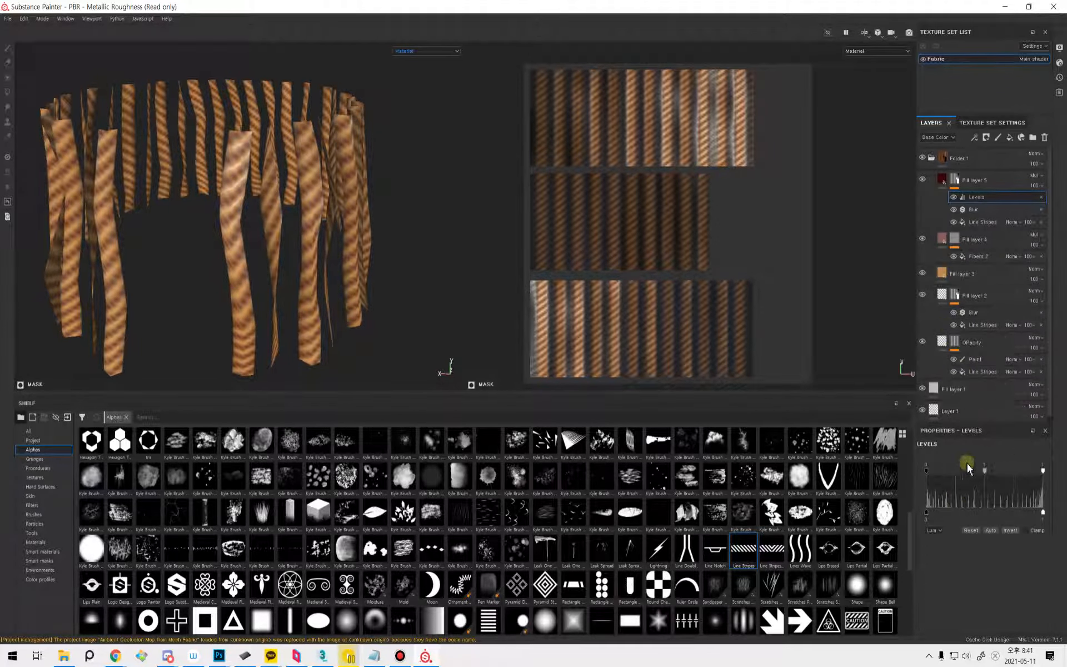
pyautogui.moveTo(986, 477); pyautogui.dragTo(954, 478)
pyautogui.moveTo(1042, 471); pyautogui.dragTo(948, 479)
pyautogui.keyDown('alt'); pyautogui.moveTo(312, 280); pyautogui.dragTo(205, 295, button='right'); pyautogui.keyUp('alt')
pyautogui.keyDown('alt'); pyautogui.moveTo(205, 295); pyautogui.dragTo(336, 332); pyautogui.keyUp('alt')
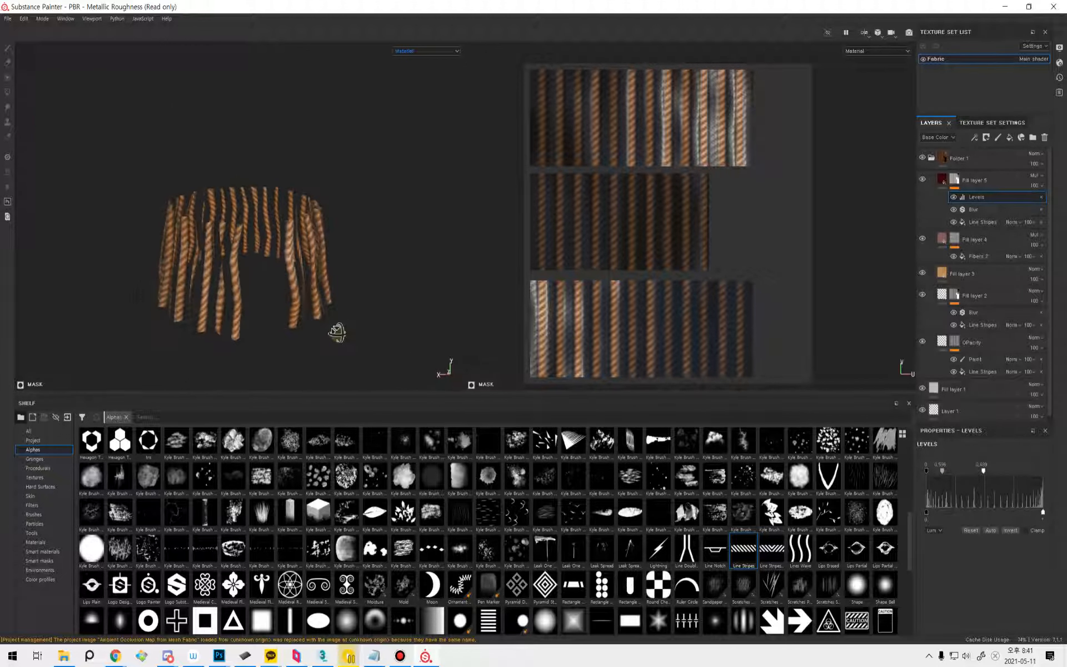
# Set Fill layer 5's base color to a desaturated dark reddish brown.
pyautogui.click(941, 179)
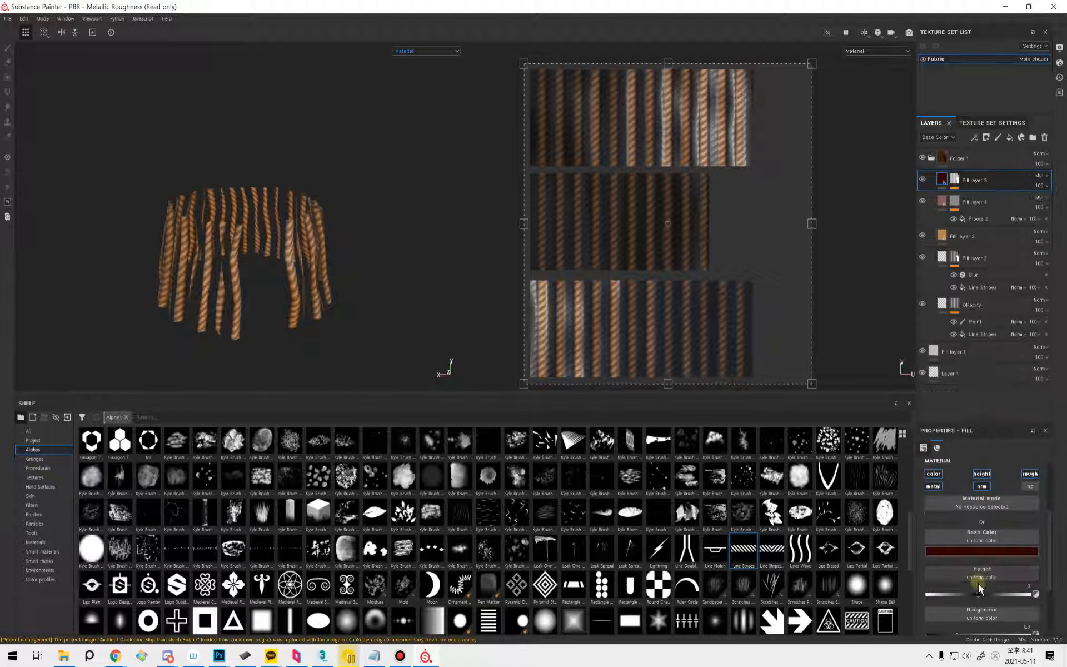
pyautogui.click(979, 551)
pyautogui.moveTo(995, 615)
pyautogui.mouseDown()
pyautogui.moveTo(993, 598)
pyautogui.moveTo(982, 623)
pyautogui.moveTo(968, 602)
pyautogui.moveTo(989, 612)
pyautogui.moveTo(958, 588)
pyautogui.moveTo(963, 626)
pyautogui.mouseUp()
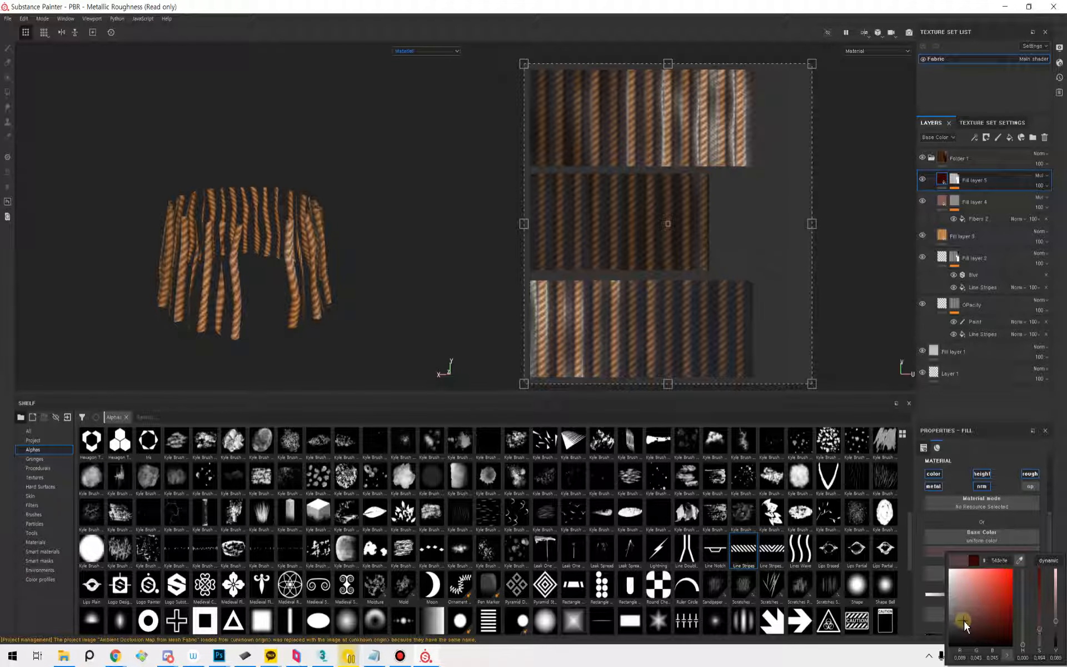
# Lighten Fill layer 4's base color to a soft pink and check the weave on the strips.
pyautogui.click(941, 203)
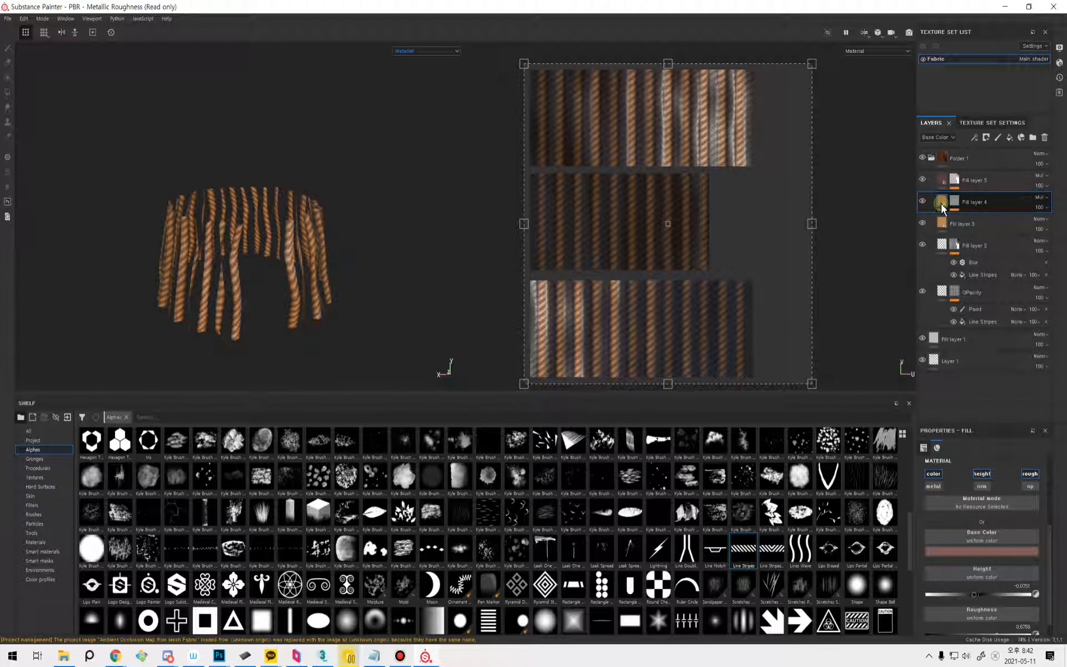
pyautogui.click(978, 555)
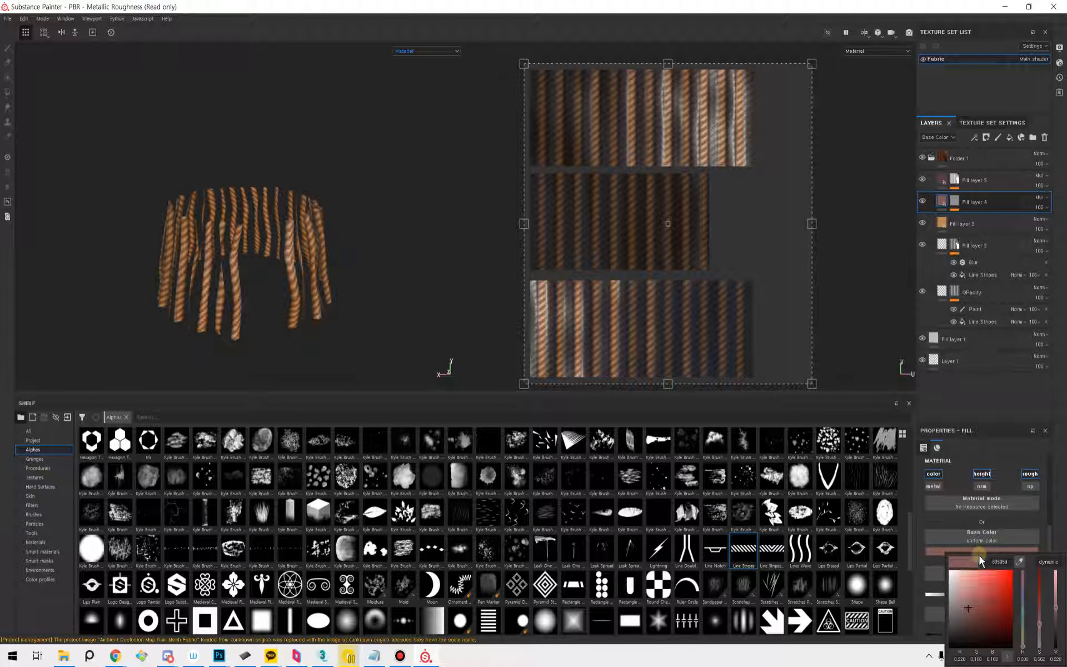
pyautogui.moveTo(964, 601)
pyautogui.mouseDown()
pyautogui.moveTo(961, 586)
pyautogui.moveTo(965, 593)
pyautogui.mouseUp()
pyautogui.keyDown('alt'); pyautogui.moveTo(337, 301); pyautogui.dragTo(298, 300); pyautogui.keyUp('alt')
pyautogui.rightClick(276, 297)
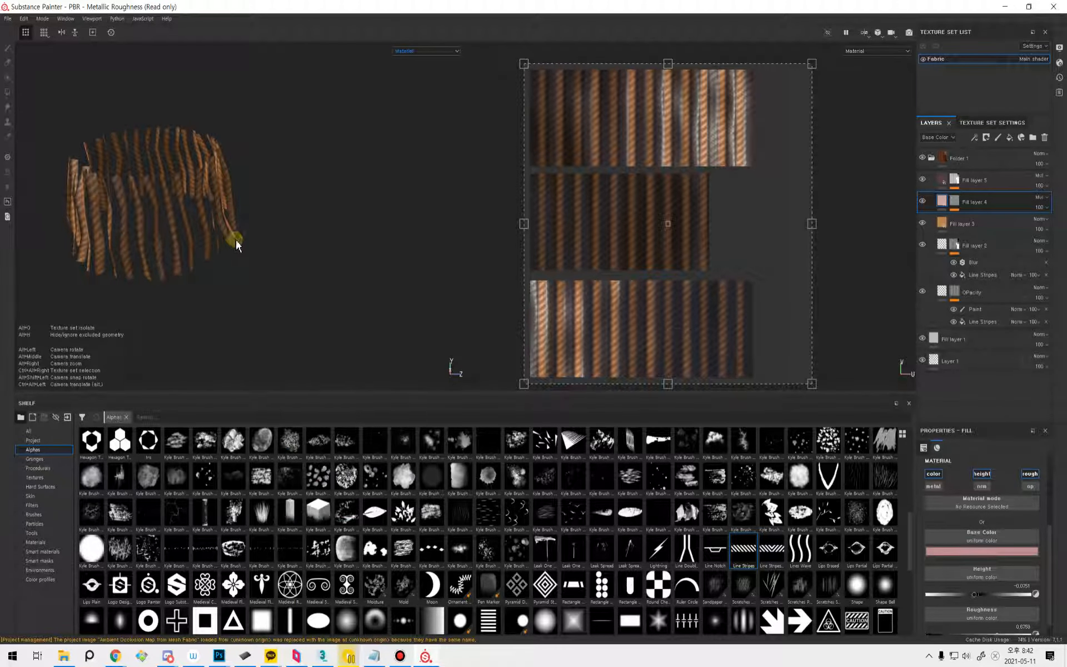
pyautogui.keyDown('alt'); pyautogui.moveTo(235, 237); pyautogui.dragTo(319, 254, button='middle'); pyautogui.keyUp('alt')
pyautogui.moveTo(319, 254)
pyautogui.keyDown('shift'); pyautogui.mouseDown(button='right')
pyautogui.moveTo(252, 269)
pyautogui.moveTo(285, 261)
pyautogui.moveTo(261, 276)
pyautogui.moveTo(369, 277)
pyautogui.mouseUp(button='right'); pyautogui.keyUp('shift')
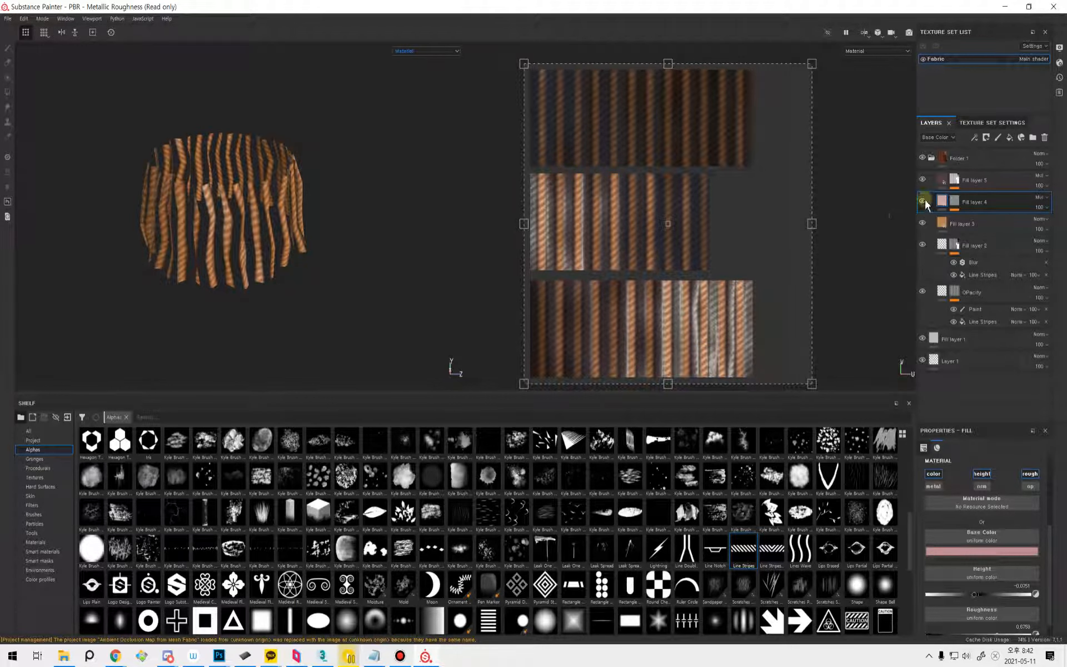
# Limit Fill layer 5 to the color and height channels and lower its height to about -0.76.
pyautogui.click(967, 180)
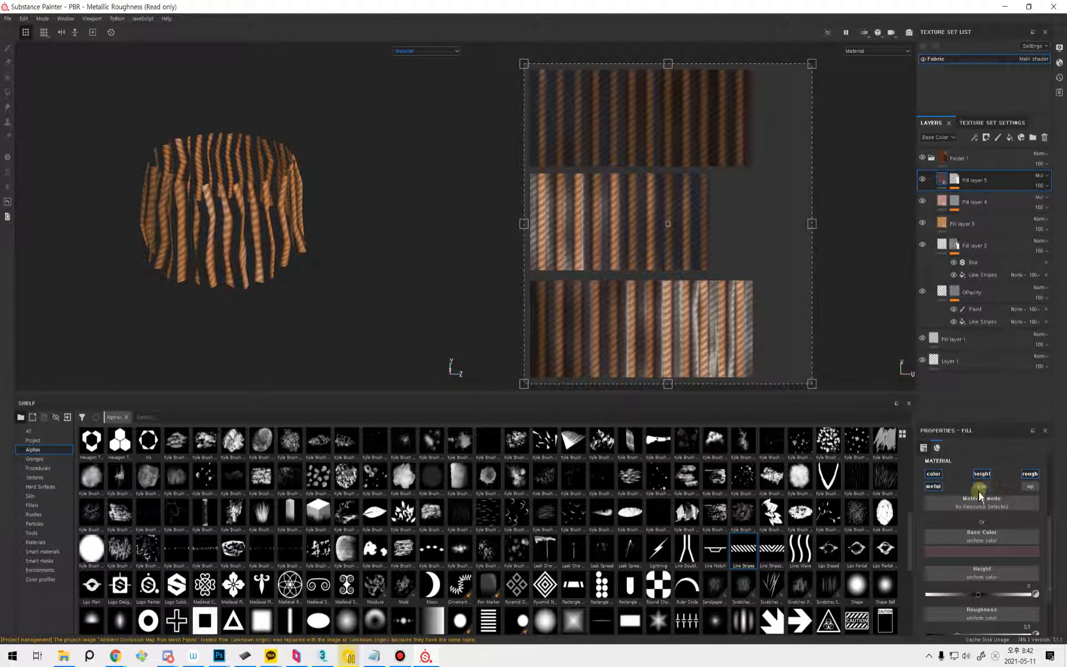
pyautogui.click(1030, 475)
pyautogui.click(982, 474)
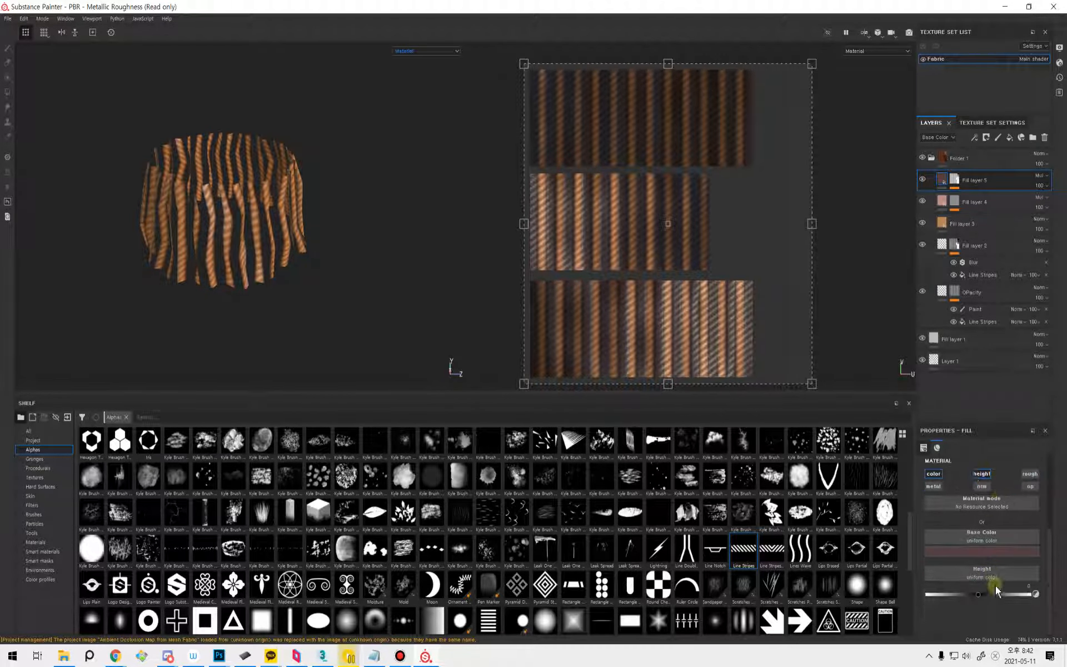
pyautogui.moveTo(978, 592)
pyautogui.mouseDown()
pyautogui.moveTo(1003, 589)
pyautogui.moveTo(927, 588)
pyautogui.moveTo(1004, 585)
pyautogui.moveTo(908, 581)
pyautogui.mouseUp()
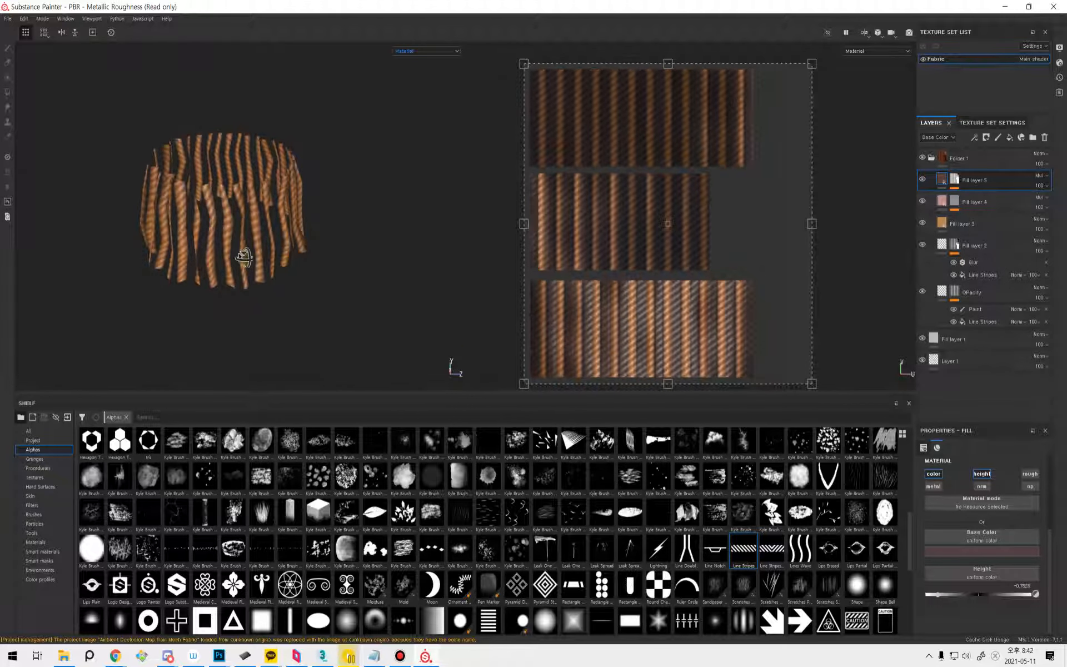
# Examine the rope-like relief on the hanging strips from several angles and distances.
pyautogui.moveTo(240, 257)
pyautogui.keyDown('alt'); pyautogui.mouseDown()
pyautogui.moveTo(316, 257)
pyautogui.moveTo(302, 266)
pyautogui.moveTo(305, 284)
pyautogui.mouseUp(); pyautogui.keyUp('alt')
pyautogui.moveTo(305, 284)
pyautogui.keyDown('shift'); pyautogui.mouseDown(button='right')
pyautogui.moveTo(272, 291)
pyautogui.moveTo(303, 288)
pyautogui.mouseUp(button='right'); pyautogui.keyUp('shift')
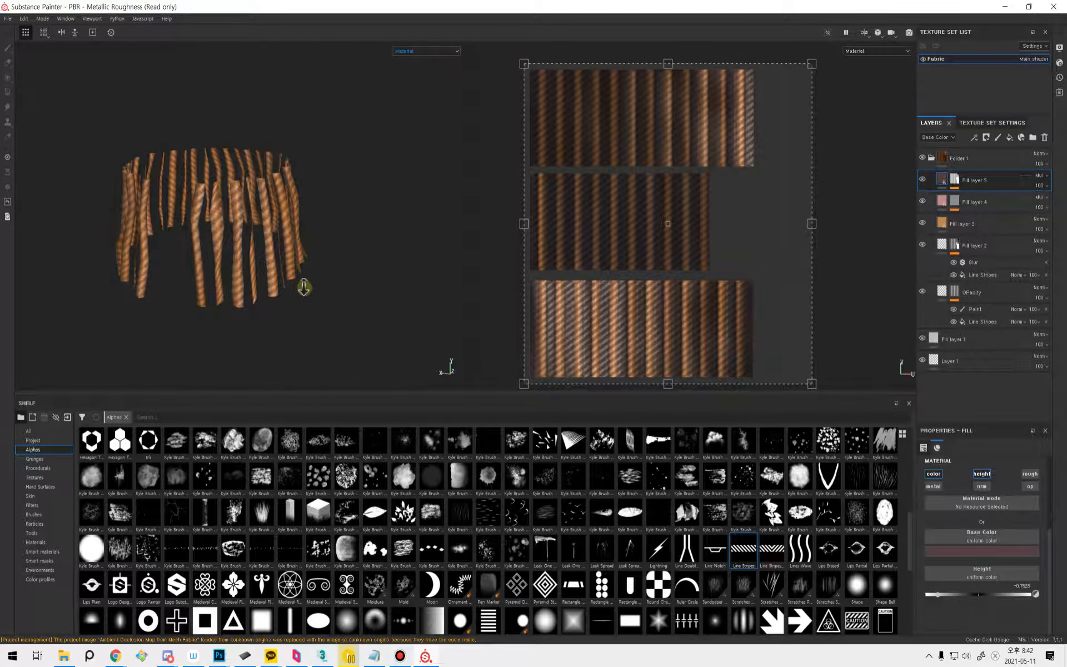
pyautogui.moveTo(302, 288)
pyautogui.keyDown('alt'); pyautogui.mouseDown()
pyautogui.moveTo(305, 239)
pyautogui.moveTo(395, 272)
pyautogui.mouseUp(); pyautogui.keyUp('alt')
pyautogui.keyDown('alt'); pyautogui.moveTo(395, 272); pyautogui.dragTo(134, 225, button='right'); pyautogui.keyUp('alt')
pyautogui.scroll(6, 328, 218)
pyautogui.keyDown('alt'); pyautogui.moveTo(314, 249); pyautogui.dragTo(298, 282); pyautogui.keyUp('alt')
pyautogui.scroll(3, 322, 246)
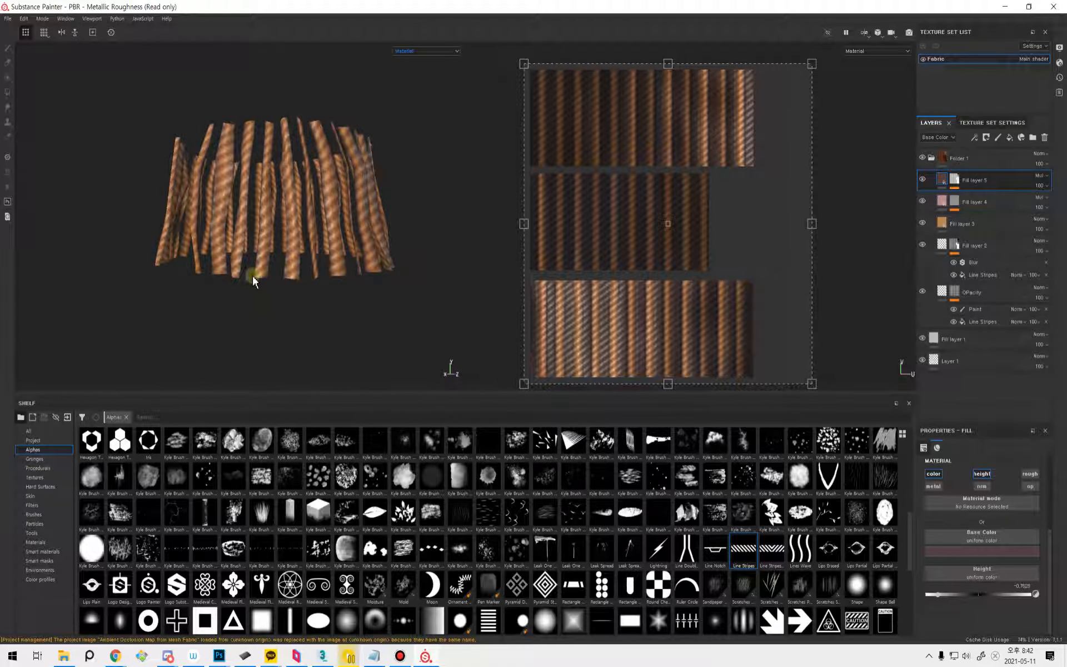
pyautogui.moveTo(332, 288)
pyautogui.keyDown('alt'); pyautogui.mouseDown()
pyautogui.moveTo(317, 290)
pyautogui.moveTo(316, 305)
pyautogui.moveTo(332, 307)
pyautogui.mouseUp(); pyautogui.keyUp('alt')
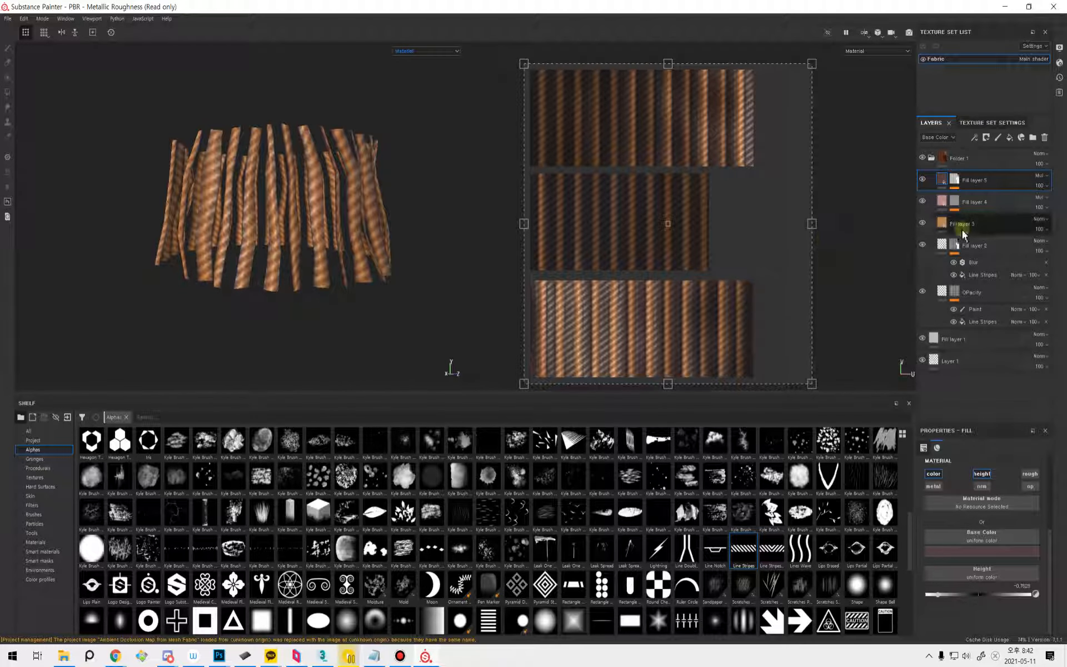
# Trim the lower ends of the hanging strips with the paint effect in the Opacity layer's mask.
pyautogui.click(959, 185)
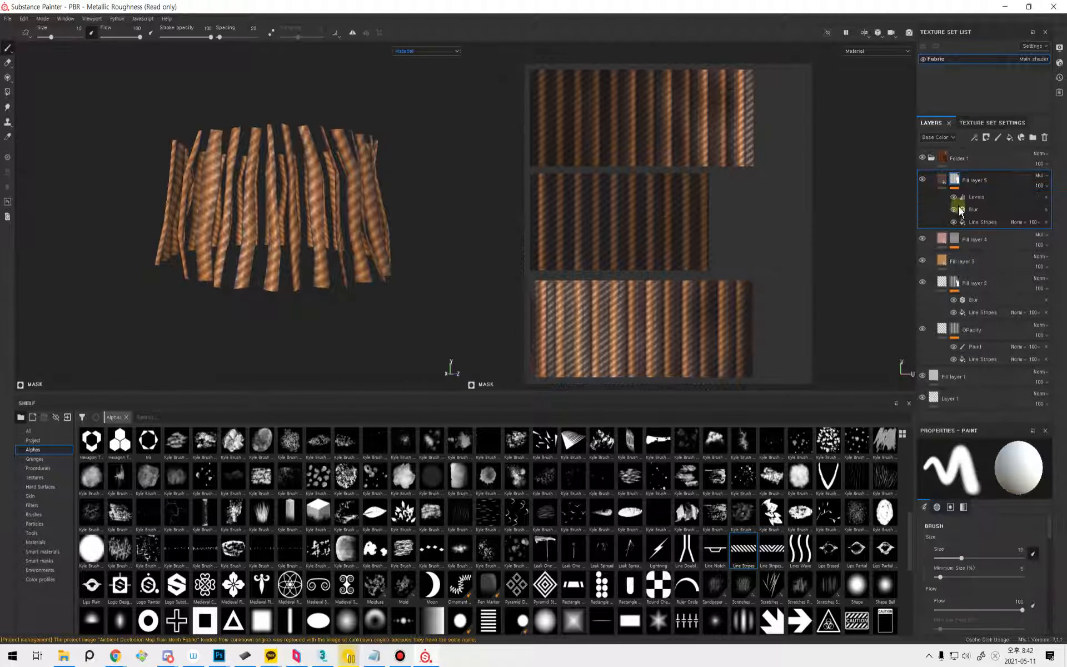
pyautogui.click(984, 347)
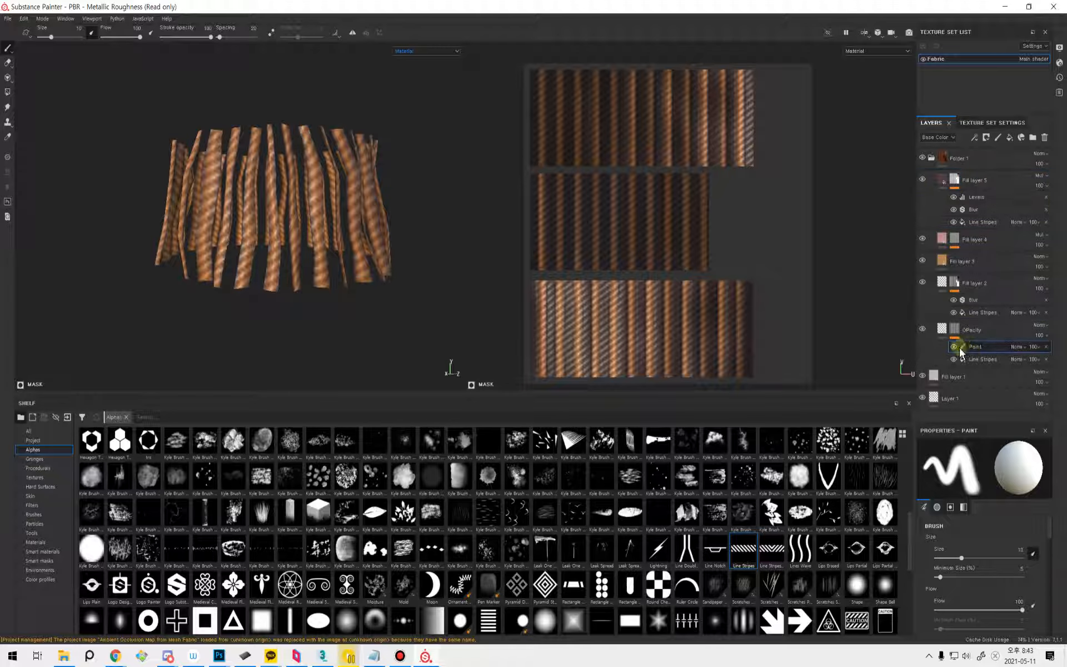
pyautogui.moveTo(334, 282)
pyautogui.keyDown('alt'); pyautogui.mouseDown()
pyautogui.moveTo(324, 298)
pyautogui.moveTo(340, 291)
pyautogui.mouseUp(); pyautogui.keyUp('alt')
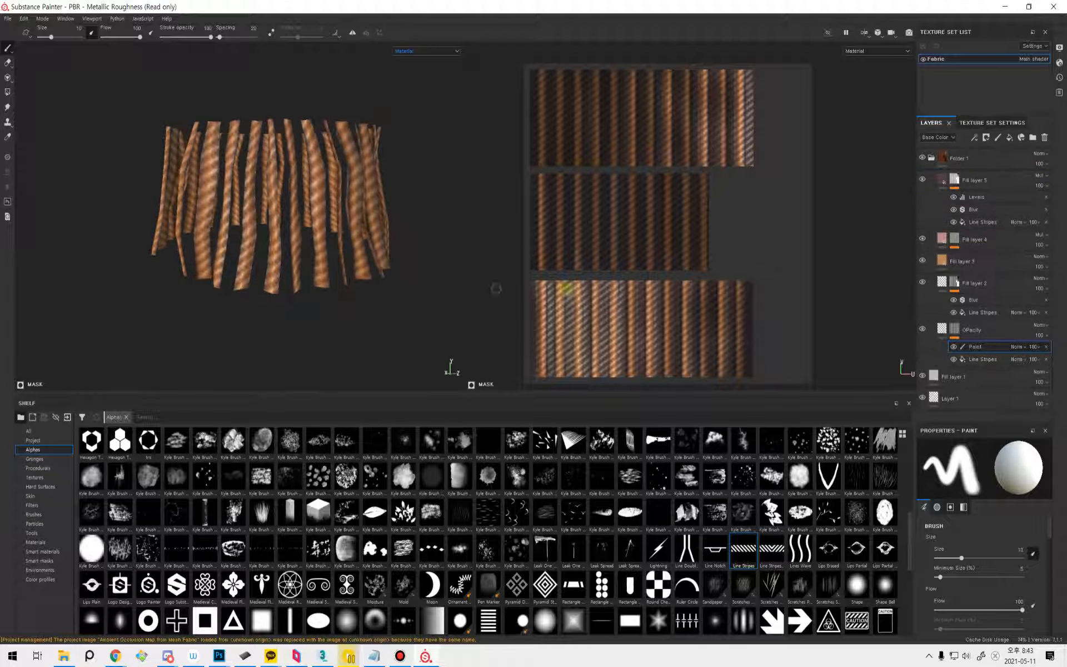
pyautogui.keyDown('alt'); pyautogui.moveTo(688, 324); pyautogui.dragTo(689, 304, button='middle'); pyautogui.keyUp('alt')
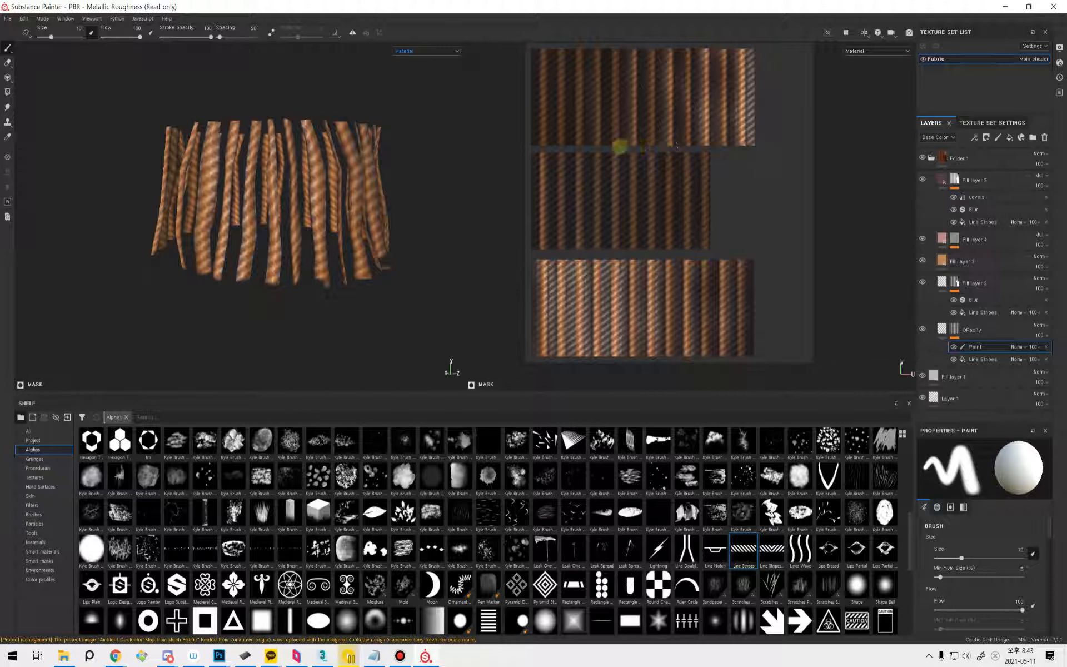
pyautogui.keyDown('alt'); pyautogui.moveTo(377, 242); pyautogui.dragTo(321, 287); pyautogui.keyUp('alt')
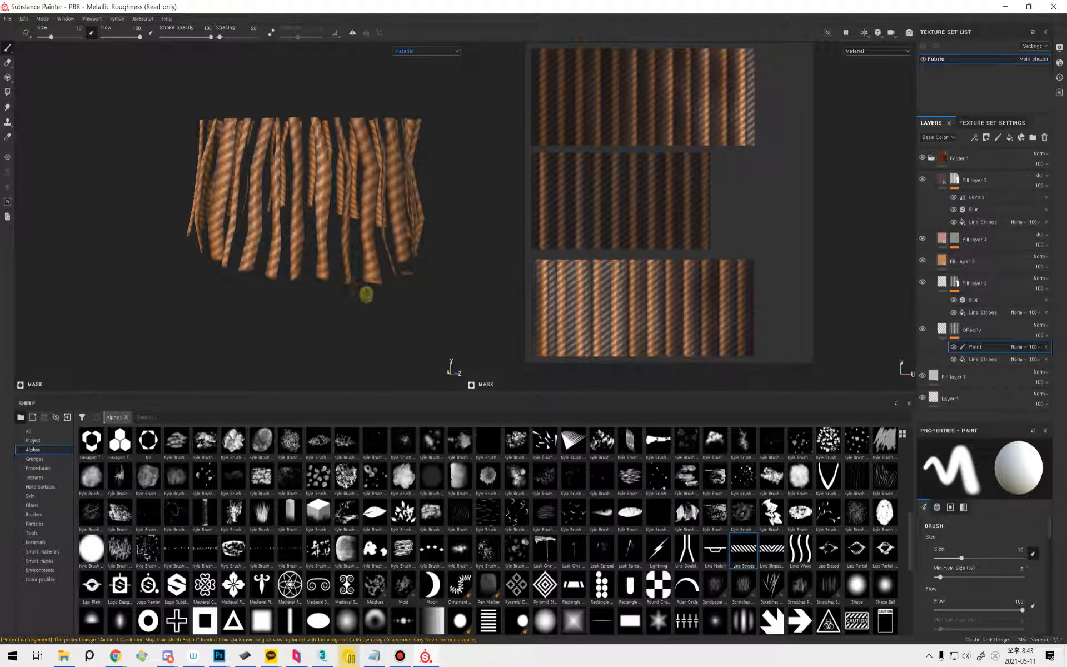
pyautogui.keyDown('alt'); pyautogui.moveTo(364, 298); pyautogui.dragTo(351, 289); pyautogui.keyUp('alt')
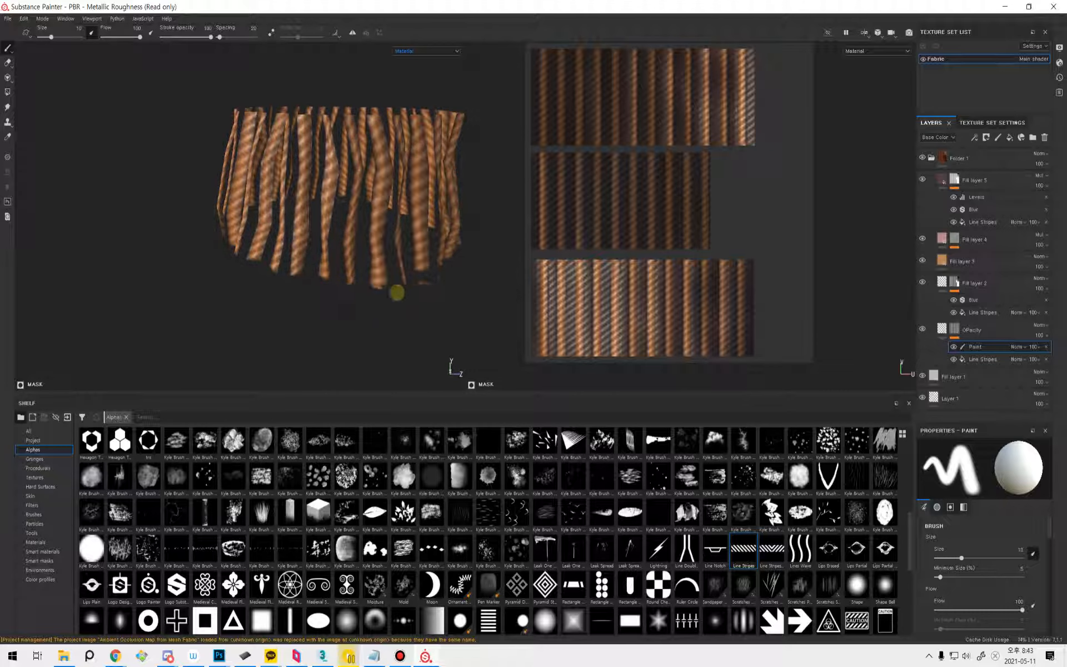
pyautogui.keyDown('alt'); pyautogui.moveTo(407, 300); pyautogui.dragTo(307, 299); pyautogui.keyUp('alt')
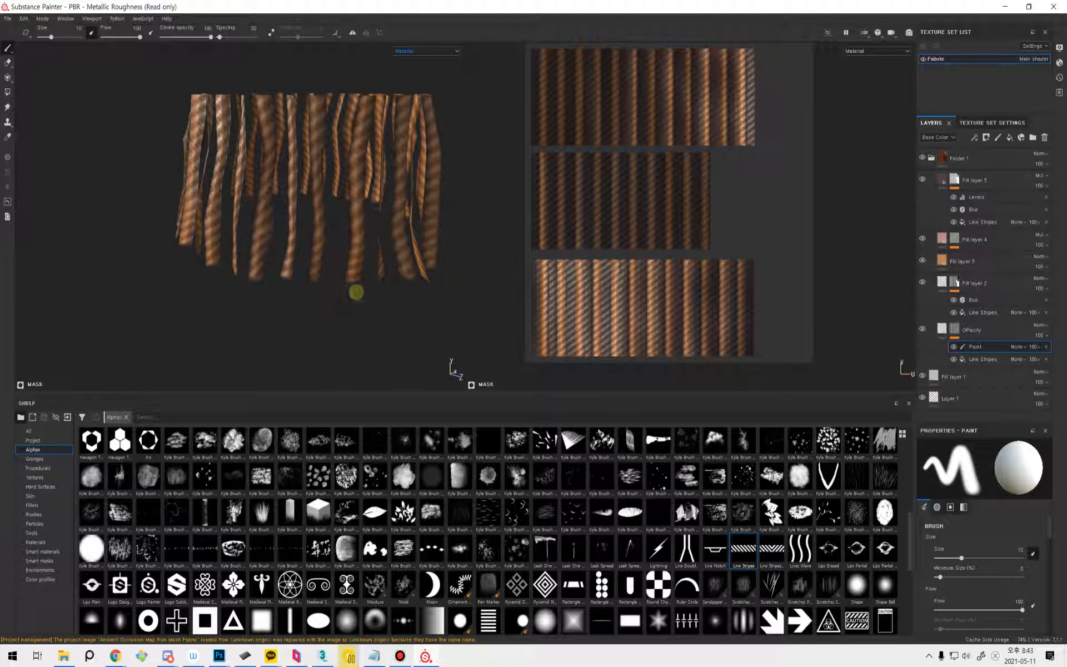
# Touch up the strip ends around the remaining sides of the cloth in the Opacity layer's paint mask.
pyautogui.keyDown('alt'); pyautogui.moveTo(381, 302); pyautogui.dragTo(334, 298); pyautogui.keyUp('alt')
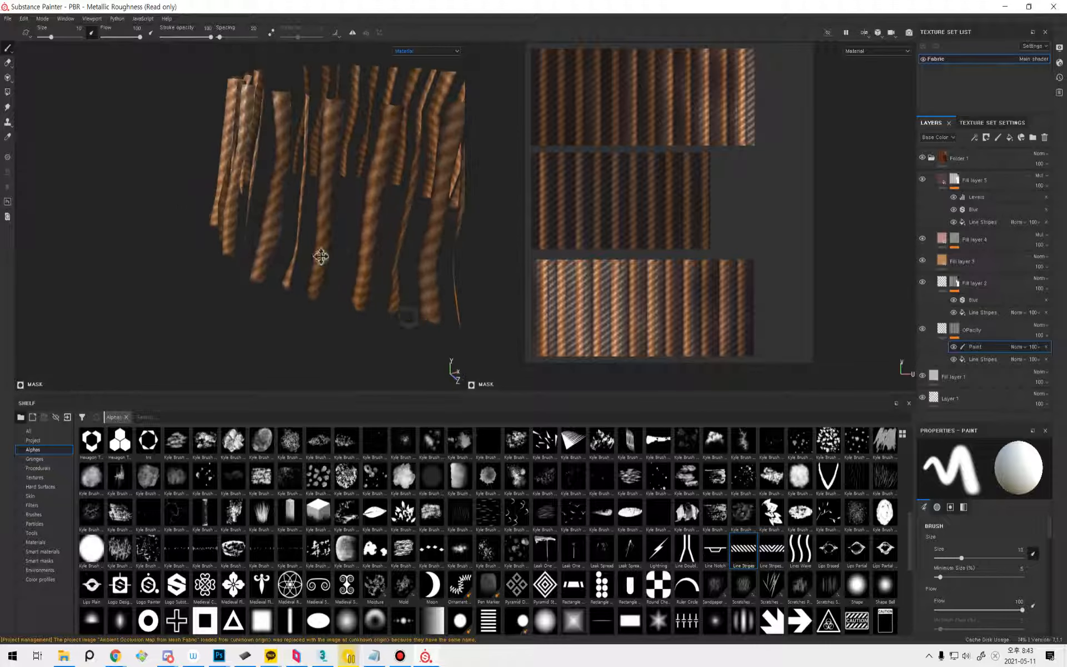
pyautogui.keyDown('alt'); pyautogui.moveTo(319, 257); pyautogui.dragTo(267, 194, button='middle'); pyautogui.keyUp('alt')
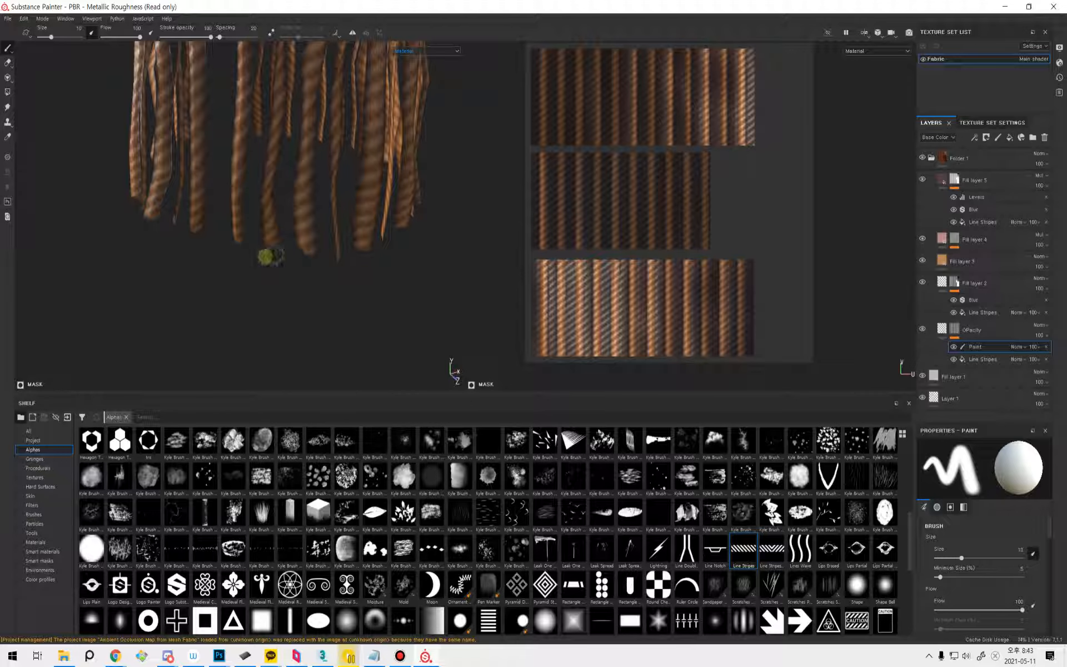
pyautogui.keyDown('alt'); pyautogui.moveTo(308, 276); pyautogui.dragTo(258, 295); pyautogui.keyUp('alt')
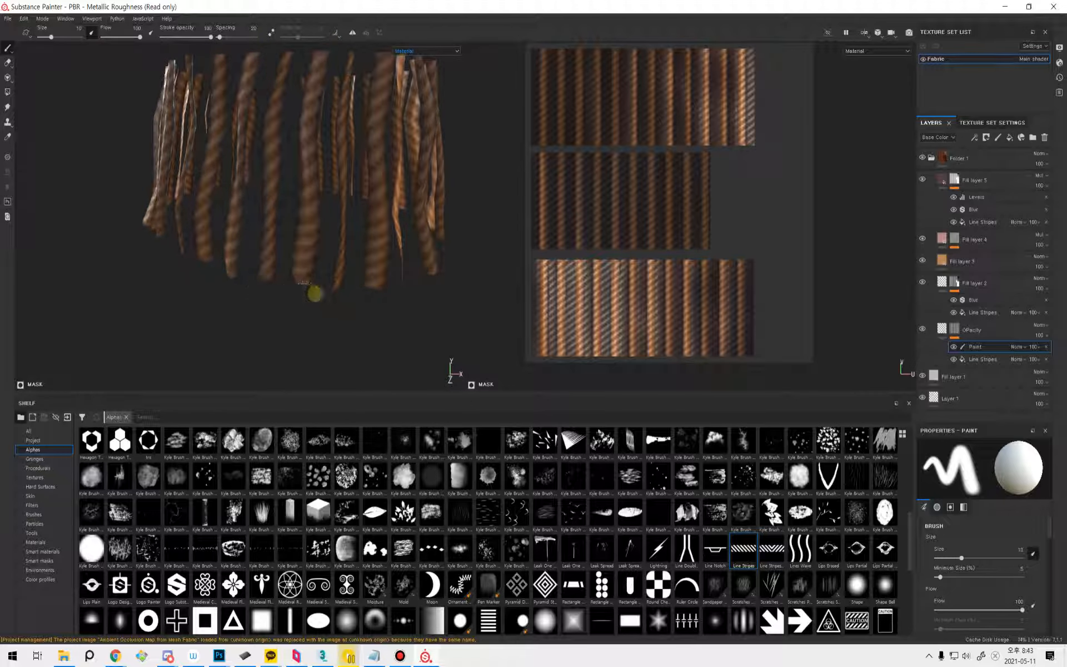
pyautogui.moveTo(329, 292)
pyautogui.keyDown('alt'); pyautogui.mouseDown()
pyautogui.moveTo(319, 307)
pyautogui.moveTo(338, 311)
pyautogui.moveTo(315, 300)
pyautogui.moveTo(331, 322)
pyautogui.moveTo(295, 281)
pyautogui.moveTo(296, 298)
pyautogui.mouseUp(); pyautogui.keyUp('alt')
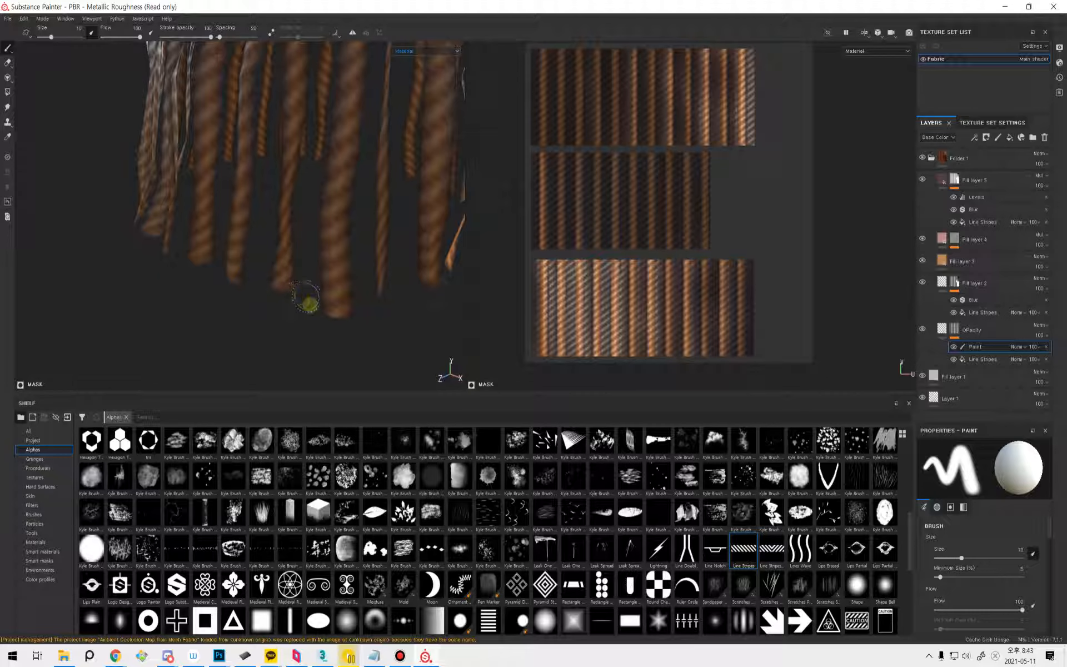
pyautogui.moveTo(374, 331)
pyautogui.keyDown('alt'); pyautogui.mouseDown()
pyautogui.moveTo(278, 322)
pyautogui.moveTo(316, 299)
pyautogui.moveTo(250, 279)
pyautogui.moveTo(275, 280)
pyautogui.mouseUp(); pyautogui.keyUp('alt')
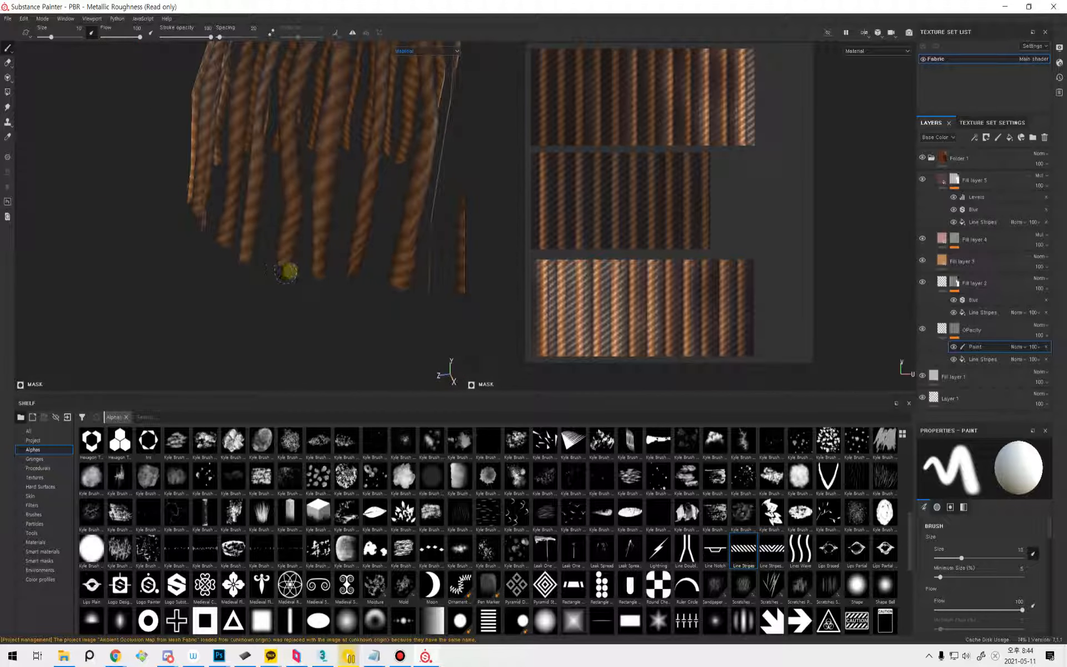
pyautogui.moveTo(253, 282)
pyautogui.keyDown('alt'); pyautogui.mouseDown()
pyautogui.moveTo(325, 304)
pyautogui.moveTo(324, 292)
pyautogui.moveTo(345, 298)
pyautogui.moveTo(295, 274)
pyautogui.moveTo(272, 278)
pyautogui.moveTo(278, 292)
pyautogui.moveTo(350, 302)
pyautogui.moveTo(261, 308)
pyautogui.mouseUp(); pyautogui.keyUp('alt')
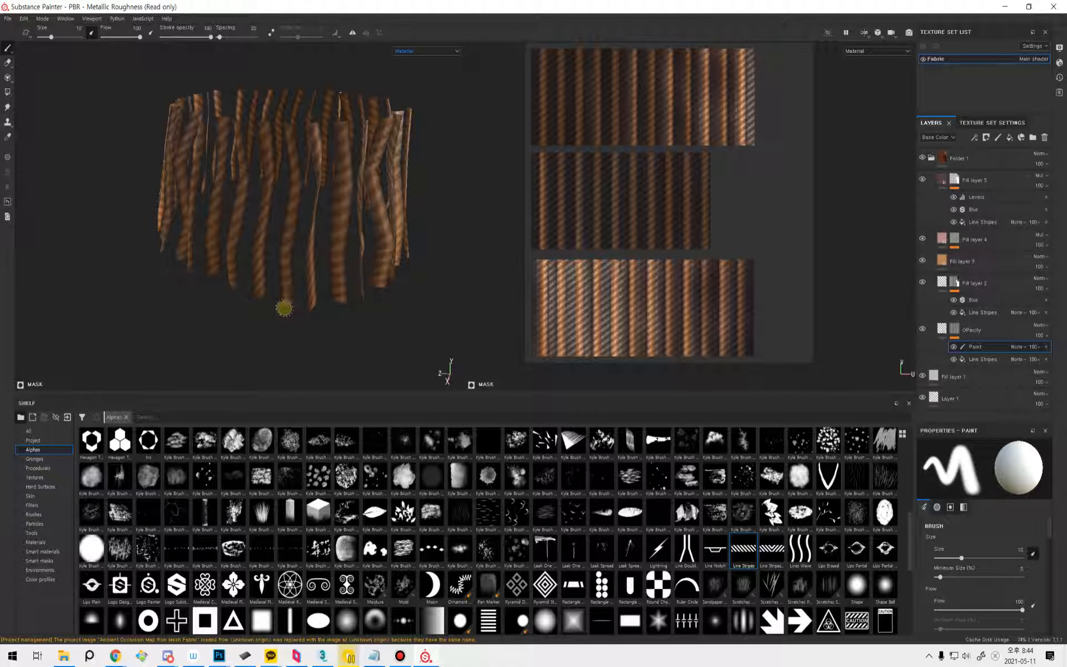
pyautogui.keyDown('alt'); pyautogui.moveTo(286, 308); pyautogui.dragTo(268, 318); pyautogui.keyUp('alt')
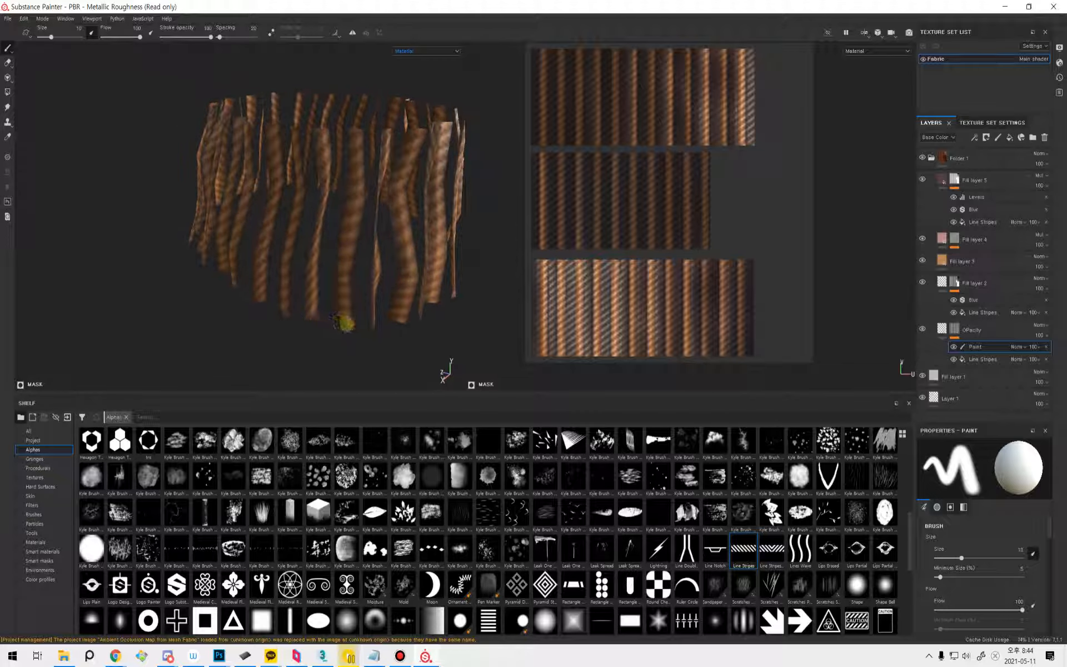
pyautogui.moveTo(354, 327)
pyautogui.keyDown('alt'); pyautogui.mouseDown()
pyautogui.moveTo(332, 331)
pyautogui.moveTo(284, 252)
pyautogui.moveTo(217, 274)
pyautogui.moveTo(298, 307)
pyautogui.moveTo(276, 309)
pyautogui.moveTo(285, 289)
pyautogui.mouseUp(); pyautogui.keyUp('alt')
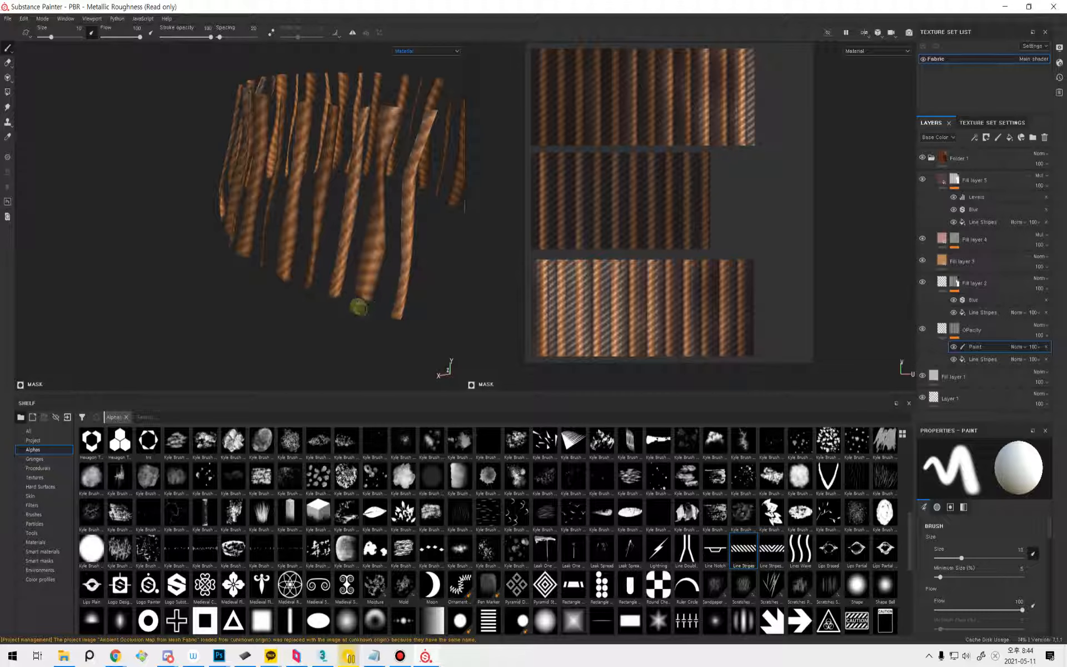
# Examine the trimmed rope strips from all sides and from different distances.
pyautogui.keyDown('alt'); pyautogui.moveTo(400, 305); pyautogui.dragTo(387, 303, button='right'); pyautogui.keyUp('alt')
pyautogui.keyDown('alt'); pyautogui.moveTo(386, 302); pyautogui.dragTo(24, 222); pyautogui.keyUp('alt')
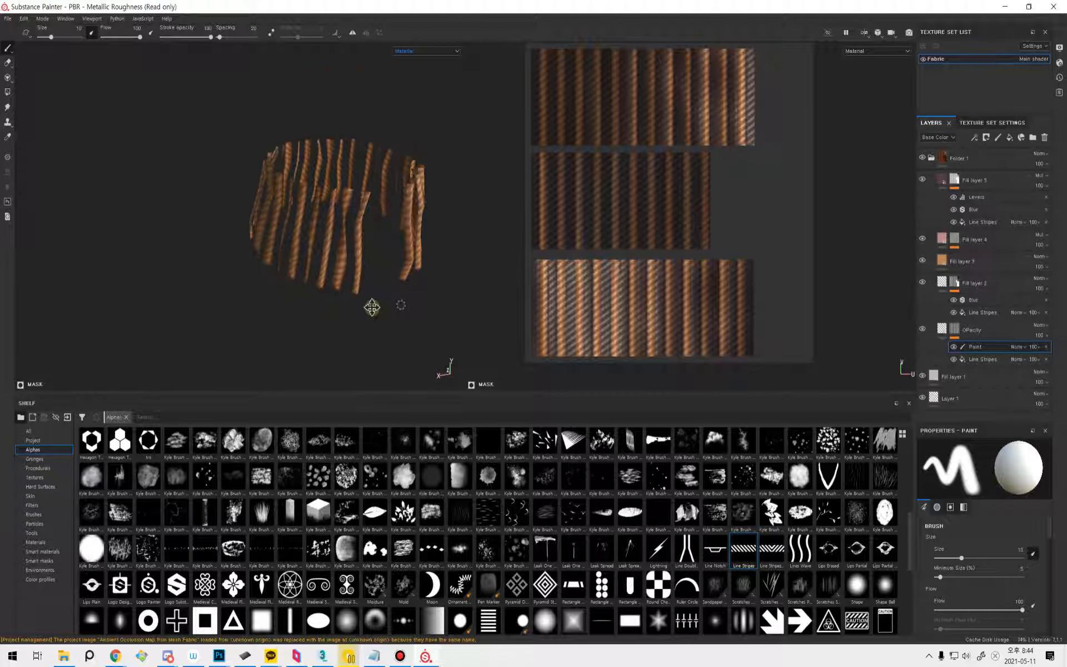
pyautogui.keyDown('alt'); pyautogui.moveTo(292, 258); pyautogui.dragTo(314, 267, button='middle'); pyautogui.keyUp('alt')
pyautogui.keyDown('alt'); pyautogui.moveTo(314, 267); pyautogui.dragTo(297, 283); pyautogui.keyUp('alt')
pyautogui.keyDown('alt'); pyautogui.moveTo(328, 250); pyautogui.dragTo(356, 251, button='right'); pyautogui.keyUp('alt')
pyautogui.keyDown('alt'); pyautogui.moveTo(214, 238); pyautogui.dragTo(278, 235); pyautogui.keyUp('alt')
pyautogui.keyDown('alt'); pyautogui.moveTo(279, 236); pyautogui.dragTo(587, 253, button='right'); pyautogui.keyUp('alt')
pyautogui.keyDown('alt'); pyautogui.moveTo(398, 255); pyautogui.dragTo(580, 279); pyautogui.keyUp('alt')
pyautogui.keyDown('alt'); pyautogui.moveTo(425, 278); pyautogui.dragTo(254, 250); pyautogui.keyUp('alt')
pyautogui.keyDown('alt'); pyautogui.moveTo(328, 239); pyautogui.dragTo(296, 278); pyautogui.keyUp('alt')
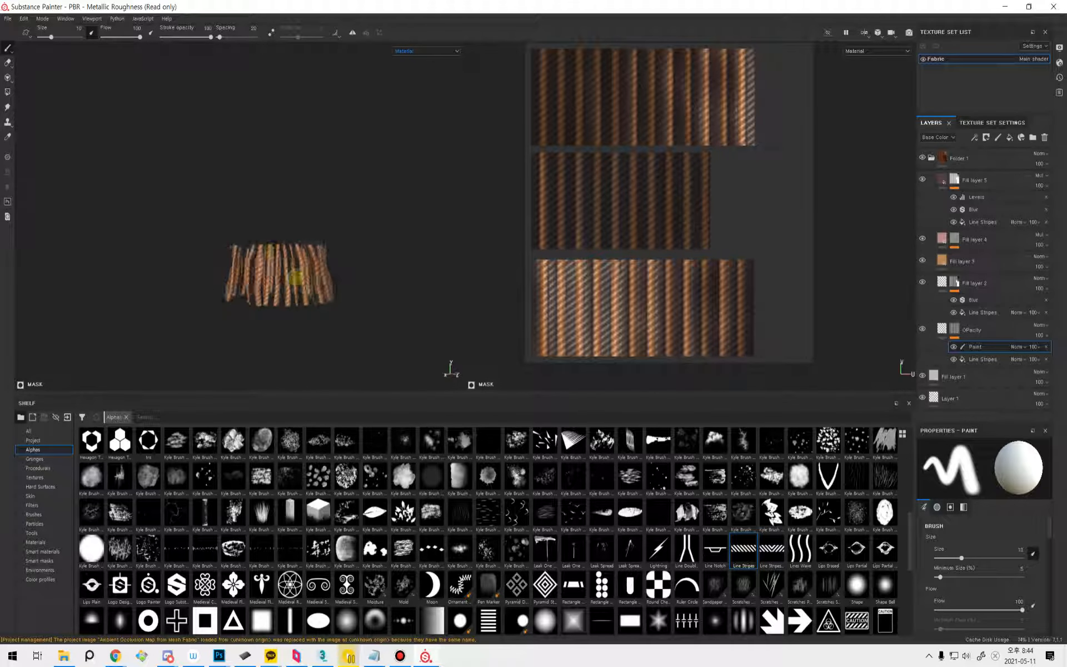
pyautogui.keyDown('alt'); pyautogui.moveTo(359, 263); pyautogui.dragTo(514, 277, button='right'); pyautogui.keyUp('alt')
pyautogui.keyDown('alt'); pyautogui.moveTo(295, 262); pyautogui.dragTo(235, 238); pyautogui.keyUp('alt')
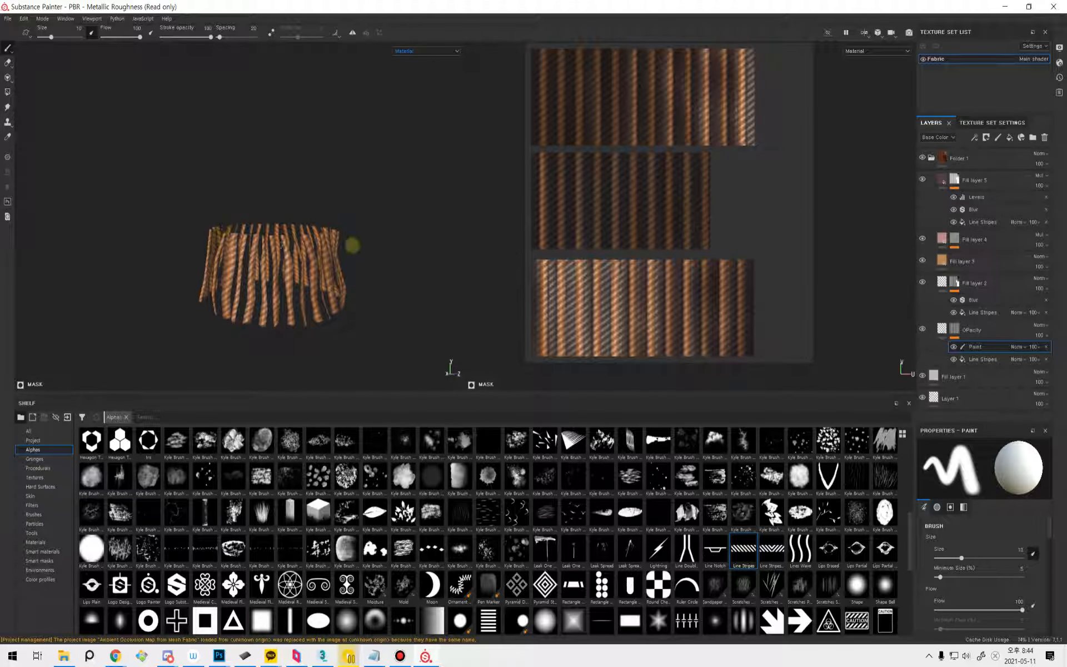
# Toggle Fill layer 4's visibility to compare the strips with and without its color.
pyautogui.click(996, 238)
pyautogui.click(922, 238)
pyautogui.click(923, 239)
pyautogui.click(922, 239)
pyautogui.click(923, 238)
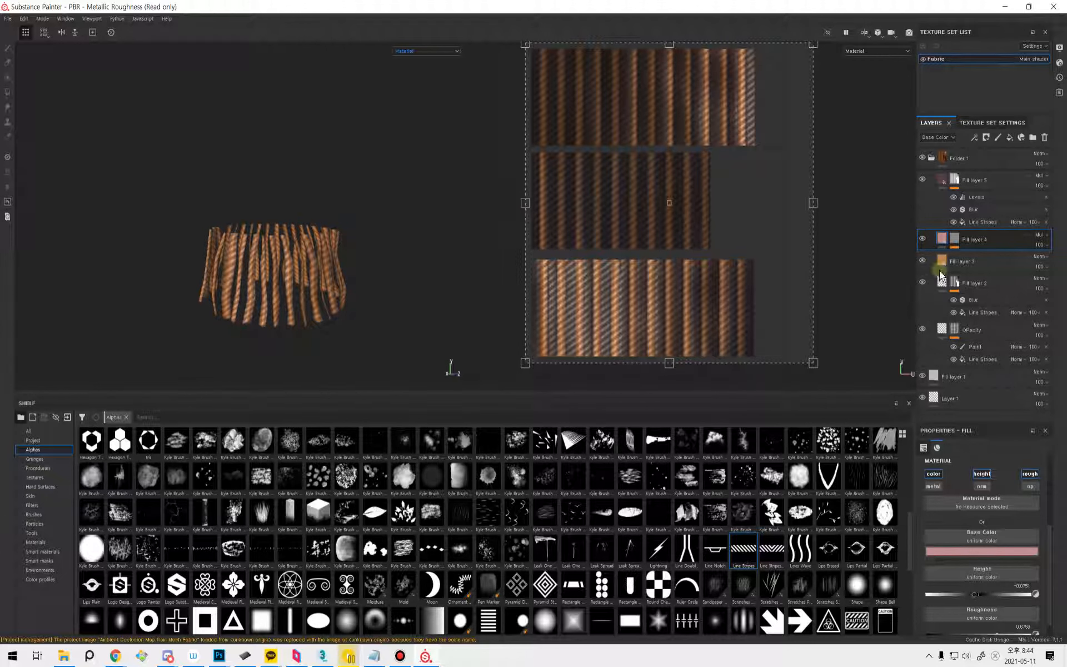
# Try painting along the top edge of the lowest UV block on a paint effect in Fill layer 4's mask, and remove the effect.
pyautogui.click(956, 239)
pyautogui.rightClick(995, 256)
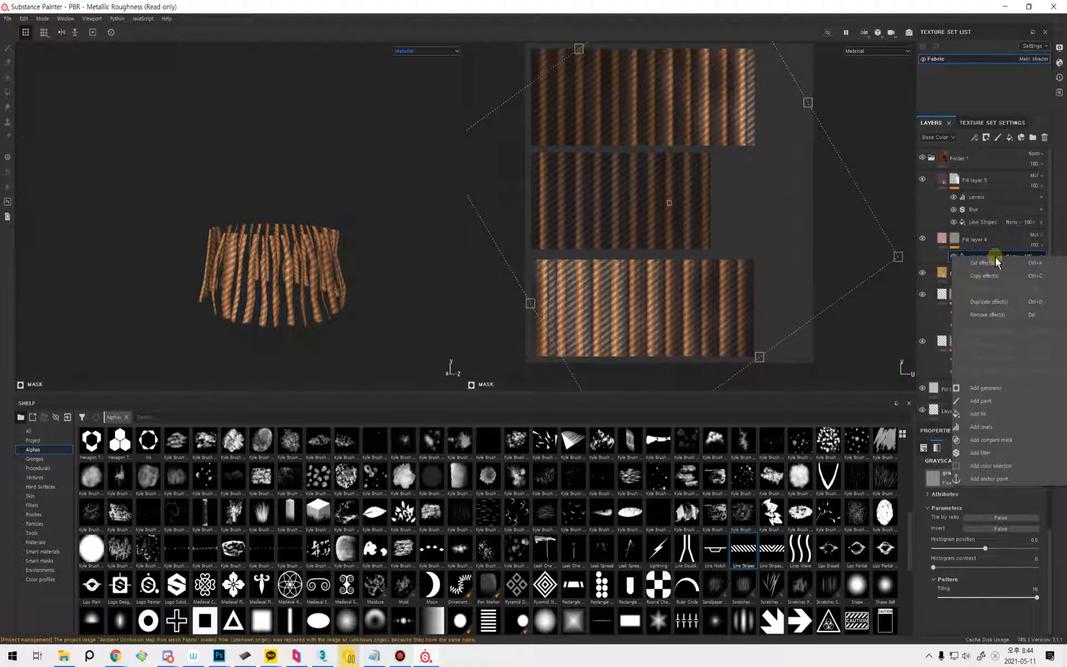
pyautogui.rightClick(956, 240)
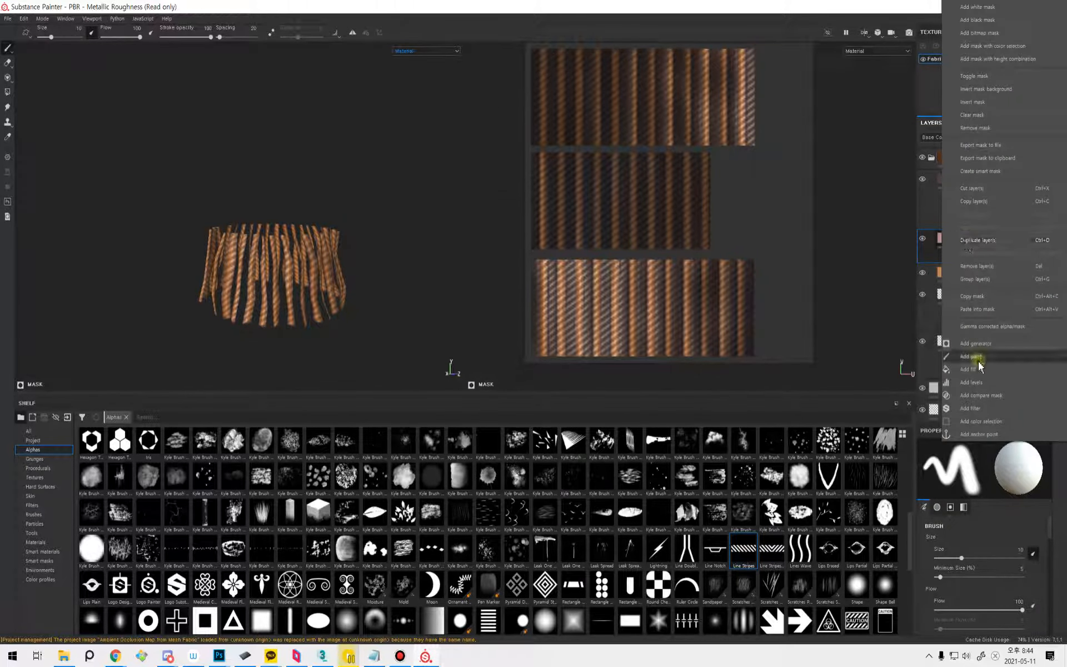
pyautogui.click(976, 356)
pyautogui.keyDown('ctrl'); pyautogui.moveTo(678, 277); pyautogui.dragTo(688, 271, button='right'); pyautogui.keyUp('ctrl')
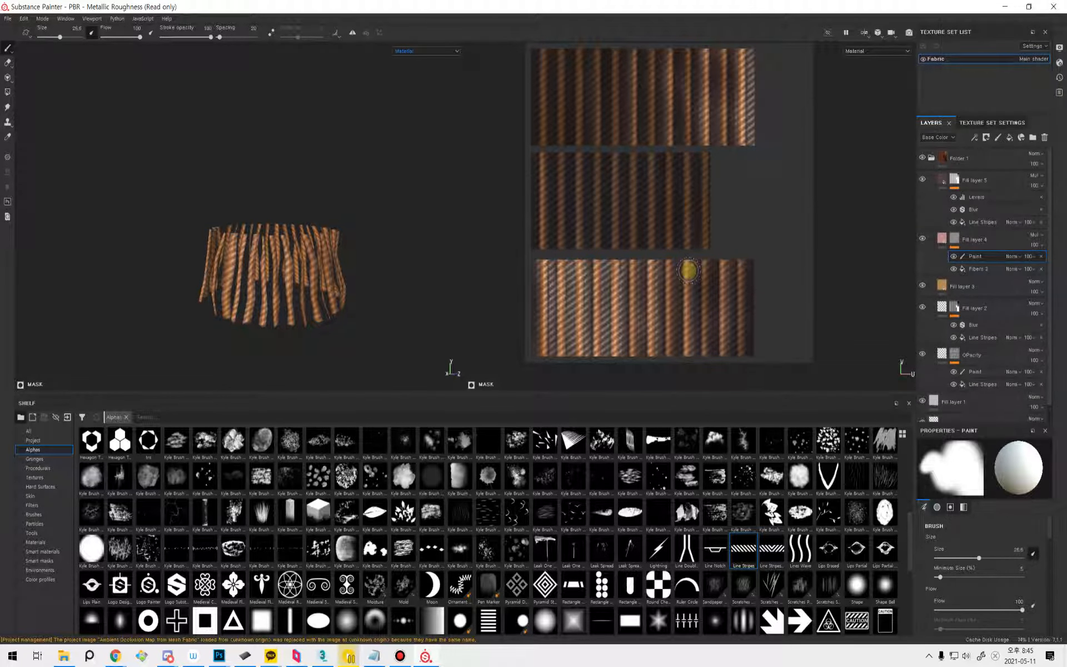
pyautogui.moveTo(760, 275)
pyautogui.keyDown('ctrl'); pyautogui.mouseDown(button='right')
pyautogui.moveTo(757, 291)
pyautogui.moveTo(750, 209)
pyautogui.moveTo(756, 392)
pyautogui.mouseUp(button='right'); pyautogui.keyUp('ctrl')
pyautogui.moveTo(751, 265); pyautogui.dragTo(516, 265)
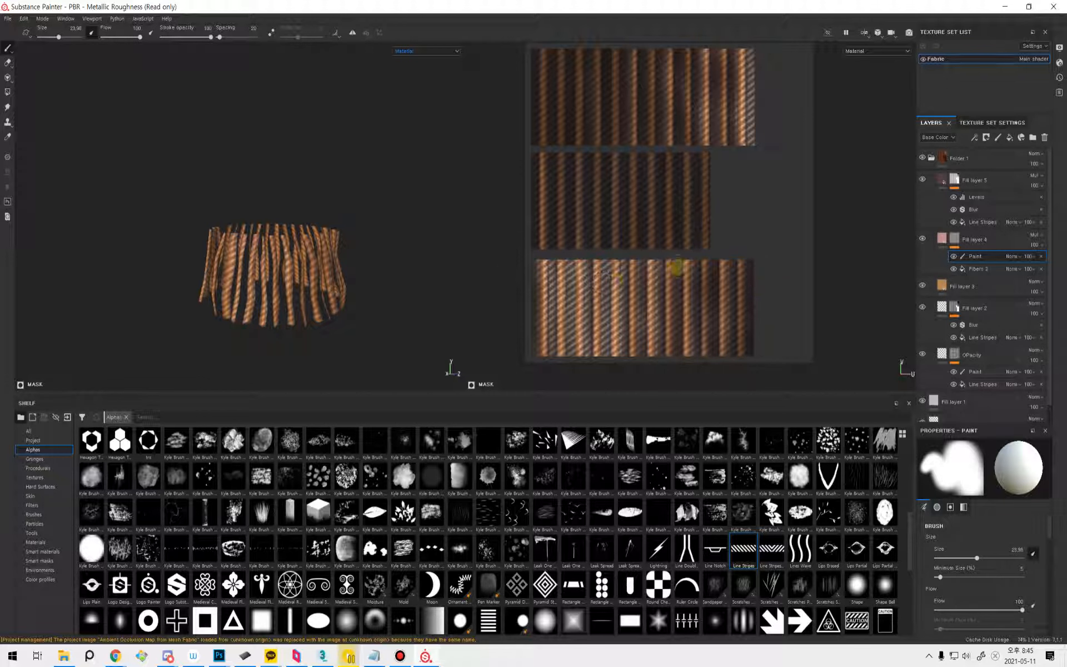
pyautogui.press(']')
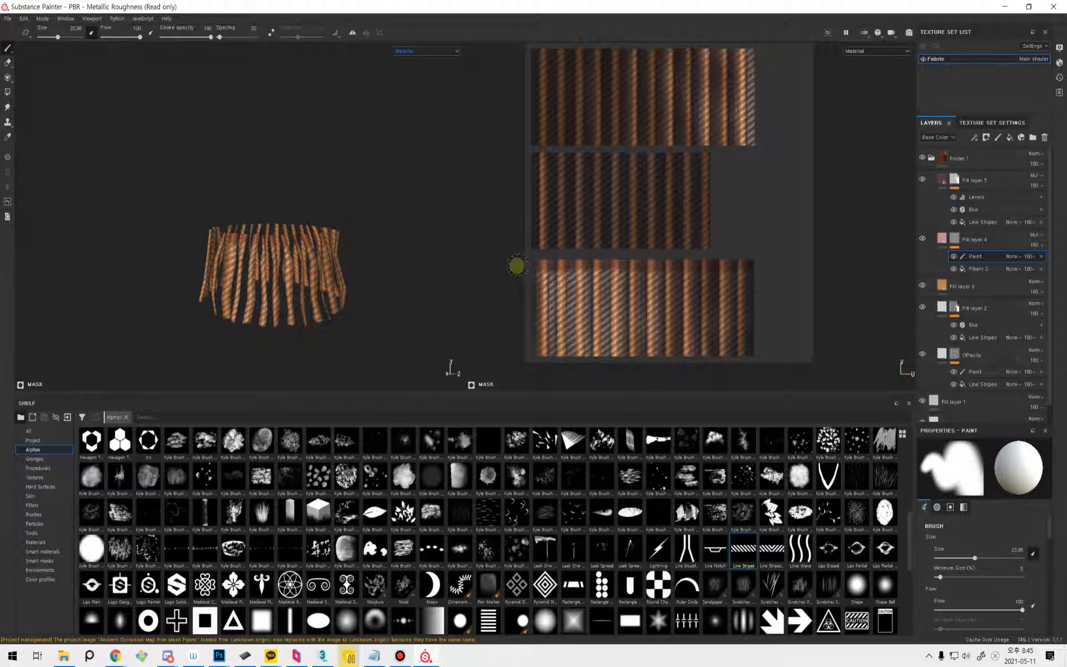
pyautogui.keyDown('alt'); pyautogui.moveTo(300, 256); pyautogui.dragTo(393, 298); pyautogui.keyUp('alt')
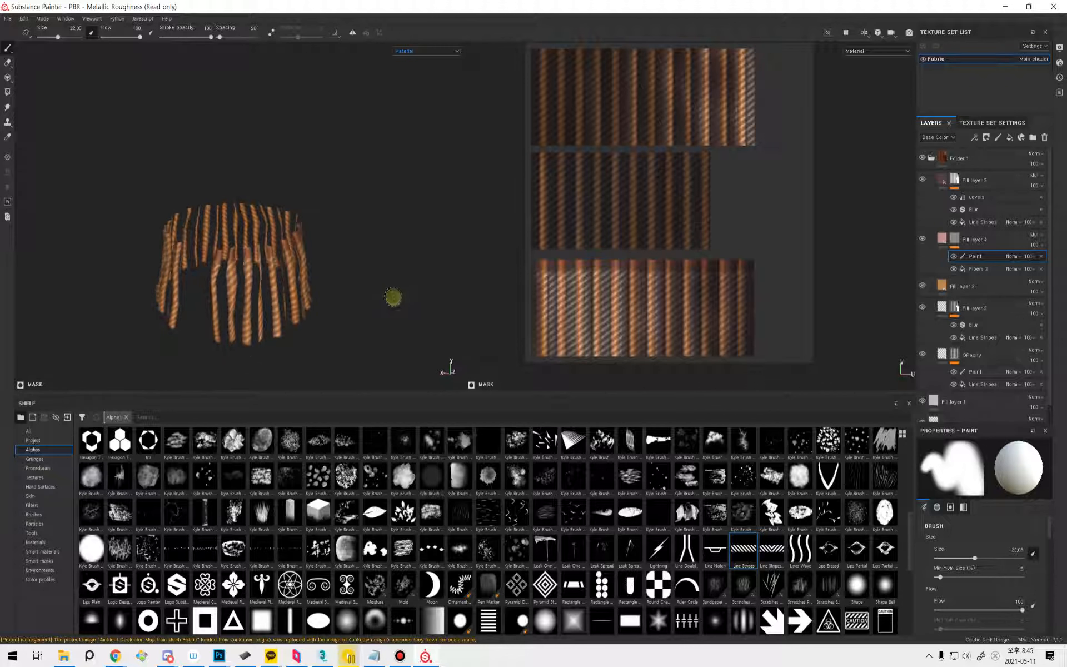
pyautogui.keyDown('alt'); pyautogui.moveTo(330, 289); pyautogui.dragTo(340, 296); pyautogui.keyUp('alt')
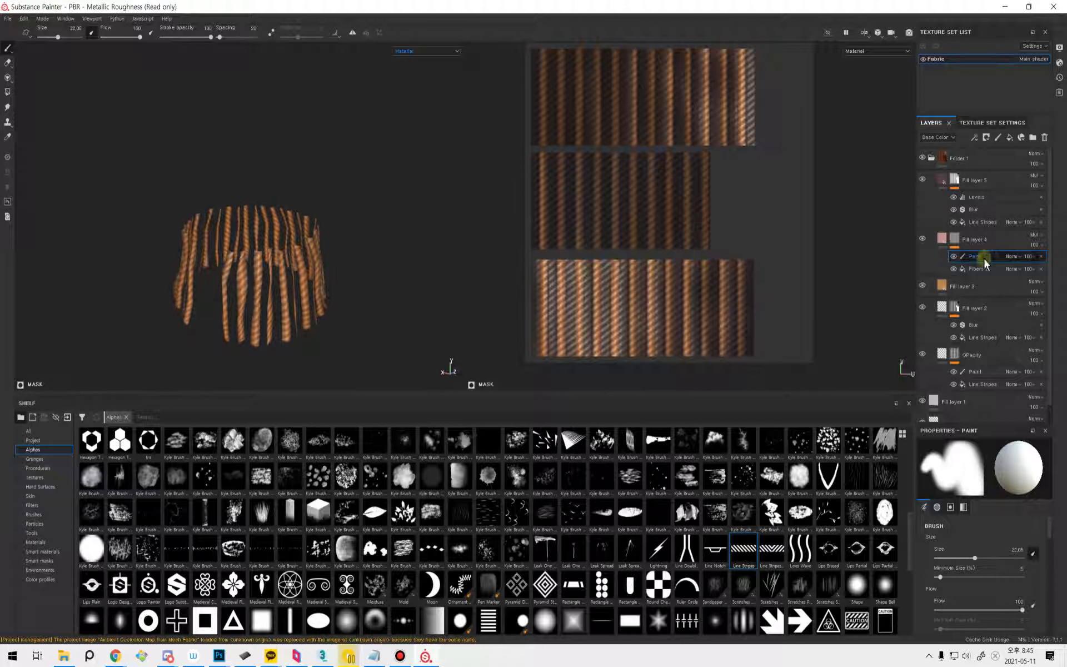
pyautogui.click(1043, 259)
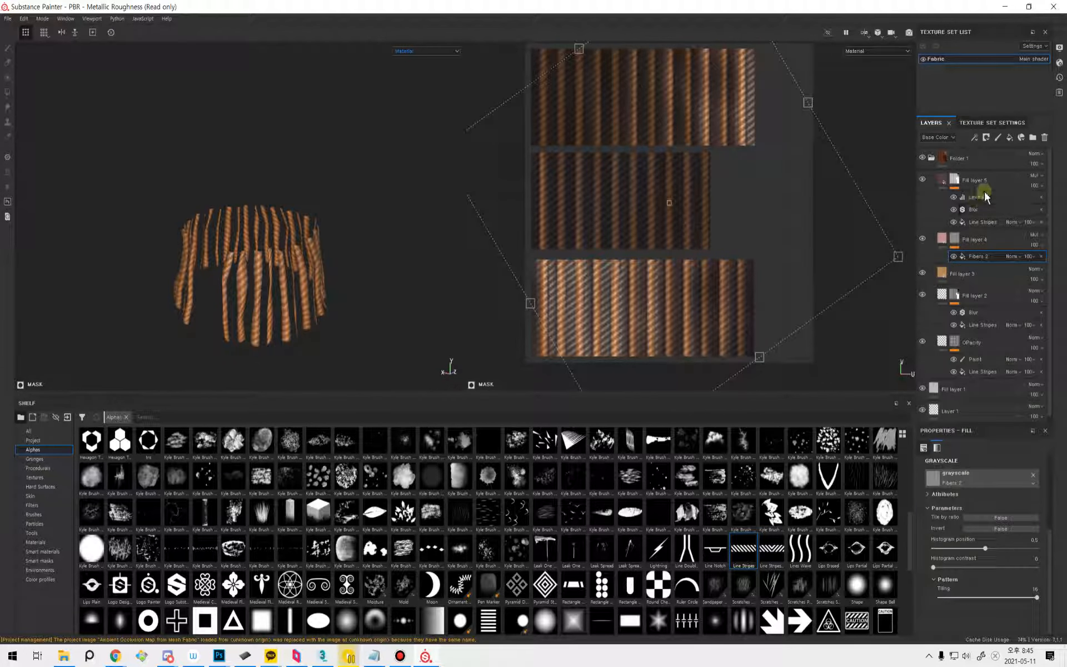
# Add a fill layer above Fill layer 5 with only the color channel enabled.
pyautogui.click(941, 181)
pyautogui.click(1010, 137)
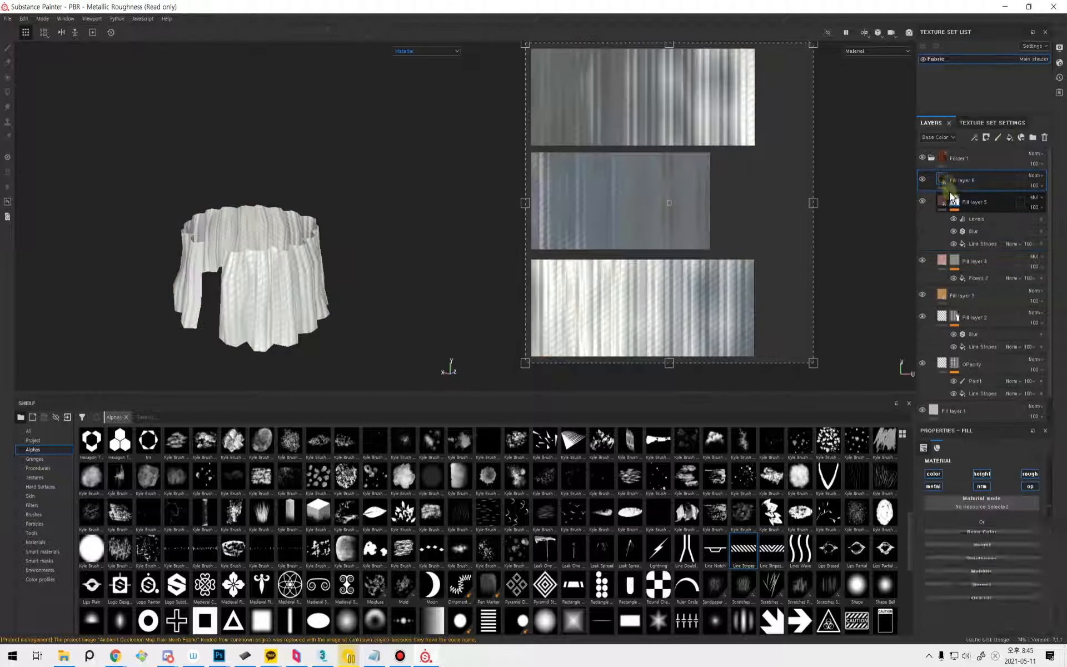
pyautogui.click(982, 486)
pyautogui.click(982, 474)
pyautogui.click(1030, 473)
pyautogui.click(1029, 486)
pyautogui.click(933, 486)
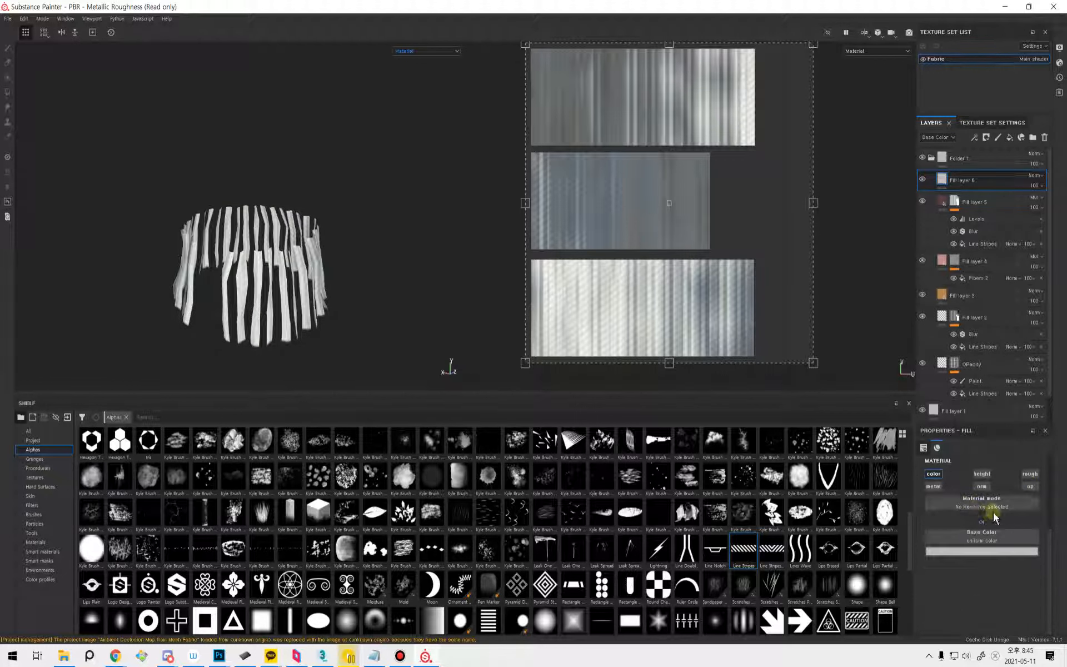
# Give Fill layer 6 a light tan base color and set its blend mode to Multiply.
pyautogui.click(994, 551)
pyautogui.click(966, 581)
pyautogui.click(1022, 639)
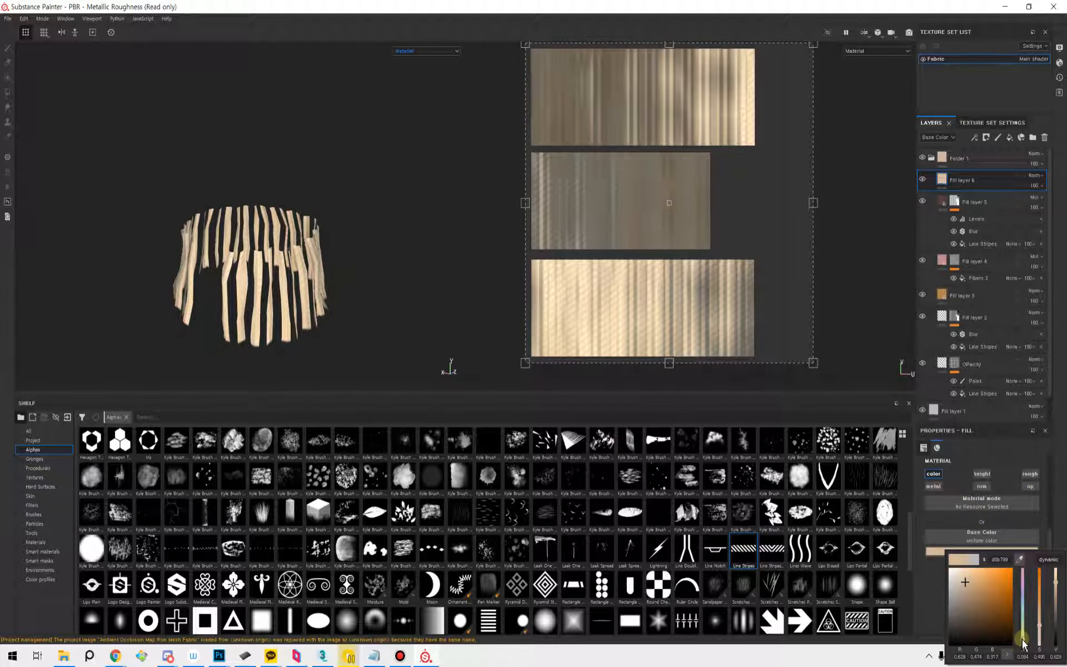
pyautogui.click(1035, 175)
pyautogui.click(1028, 220)
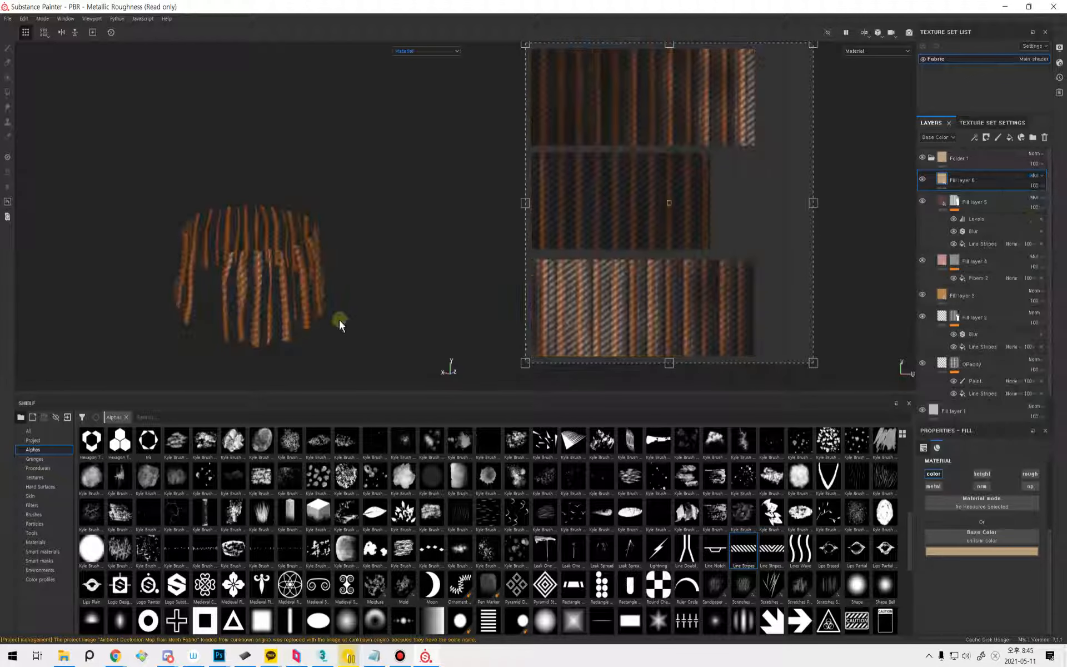
pyautogui.moveTo(289, 287)
pyautogui.keyDown('alt'); pyautogui.mouseDown()
pyautogui.moveTo(269, 297)
pyautogui.moveTo(286, 293)
pyautogui.mouseUp(); pyautogui.keyUp('alt')
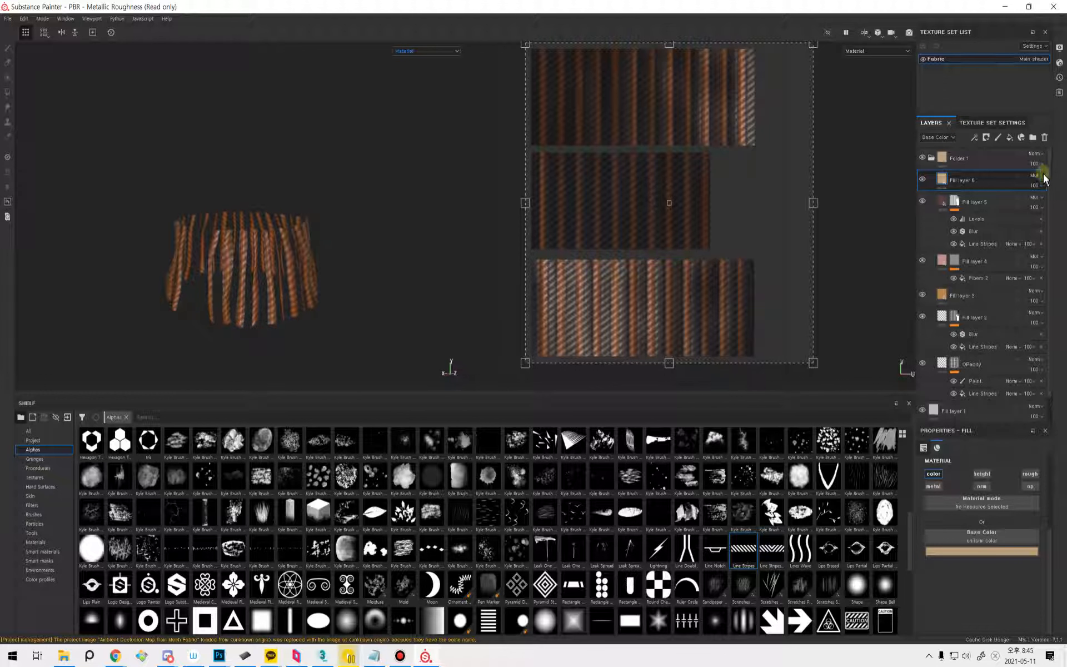
# Add a black mask with a paint effect to Fill layer 6.
pyautogui.rightClick(942, 185)
pyautogui.click(976, 195)
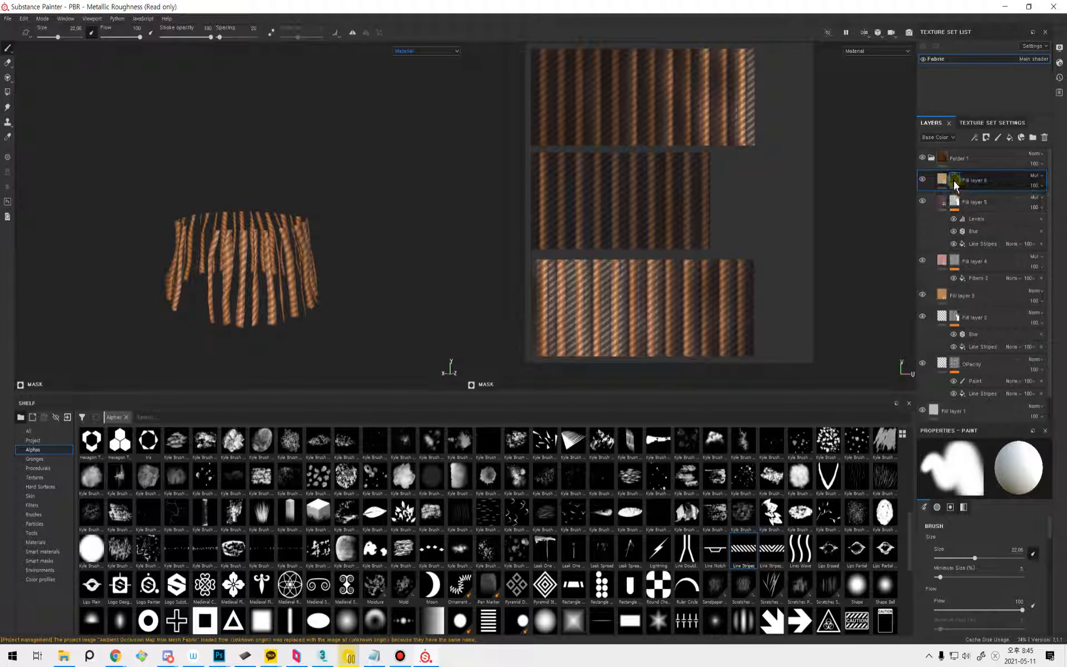
pyautogui.rightClick(952, 178)
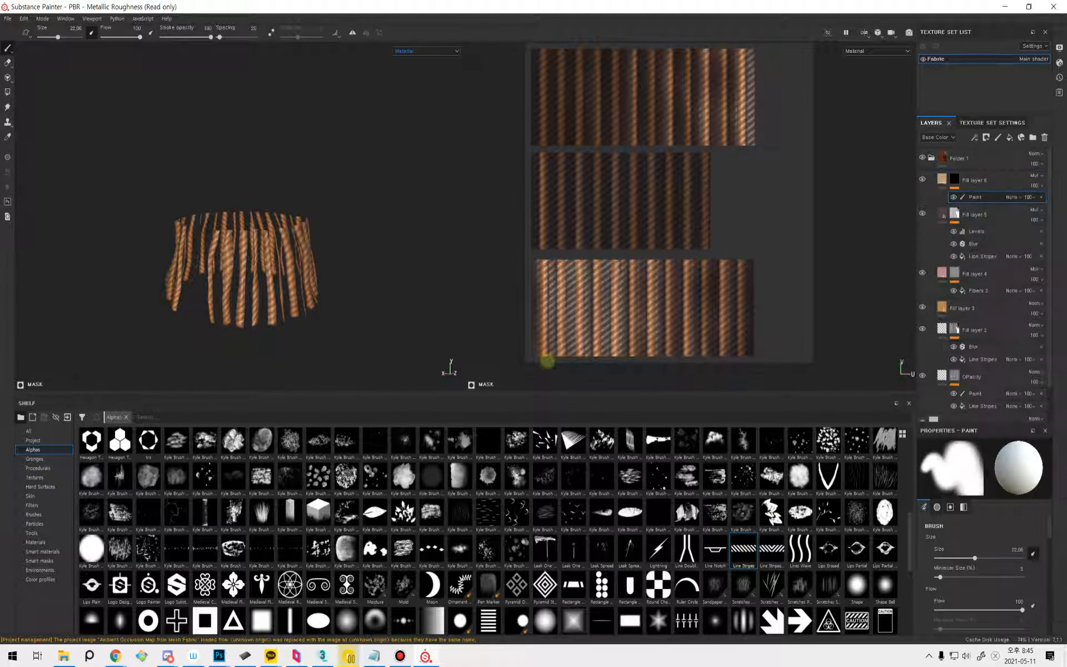
pyautogui.click(982, 536)
# Paint along the upper and lower edges of the UV blocks in Fill layer 6's mask to tint the strip ends.
pyautogui.moveTo(711, 275)
pyautogui.keyDown('ctrl'); pyautogui.mouseDown(button='right')
pyautogui.moveTo(746, 267)
pyautogui.moveTo(499, 265)
pyautogui.mouseUp(button='right'); pyautogui.keyUp('ctrl')
pyautogui.keyDown('alt'); pyautogui.moveTo(637, 257); pyautogui.dragTo(831, 212); pyautogui.keyUp('alt')
pyautogui.keyDown('alt'); pyautogui.moveTo(715, 199); pyautogui.dragTo(747, 260, button='middle'); pyautogui.keyUp('alt')
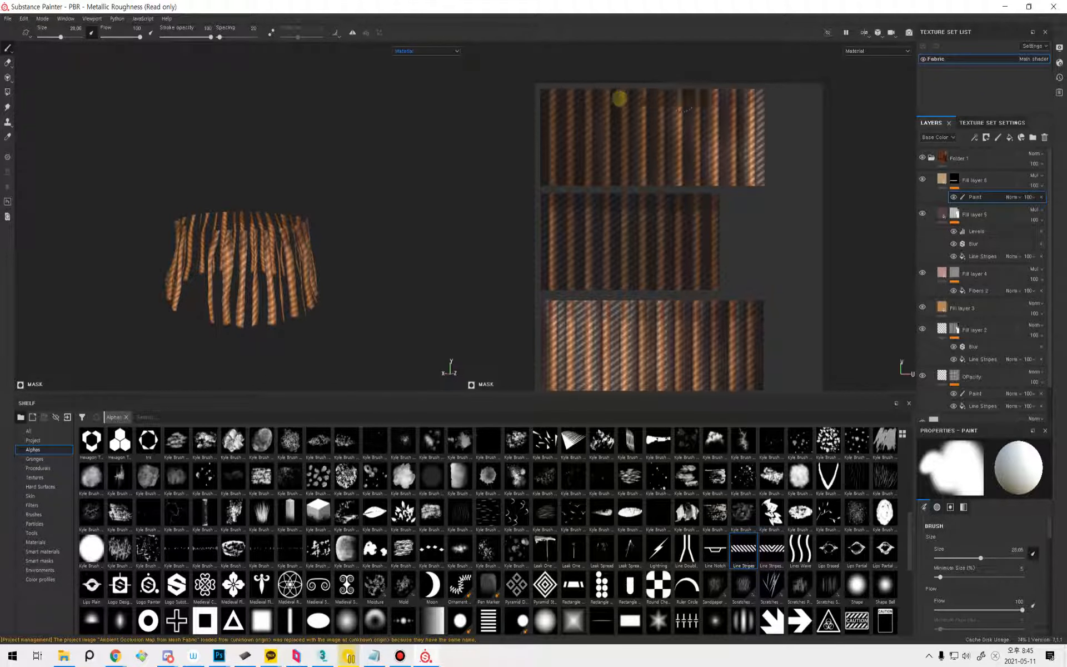
pyautogui.keyDown('alt'); pyautogui.moveTo(235, 225); pyautogui.dragTo(324, 218); pyautogui.keyUp('alt')
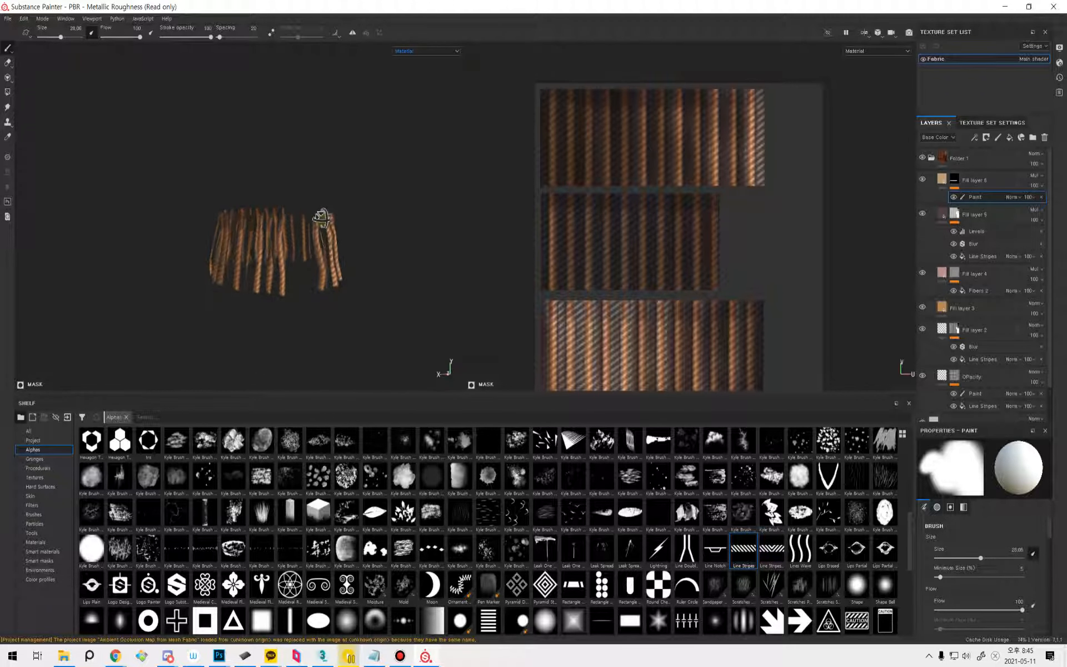
pyautogui.scroll(1, 276, 250)
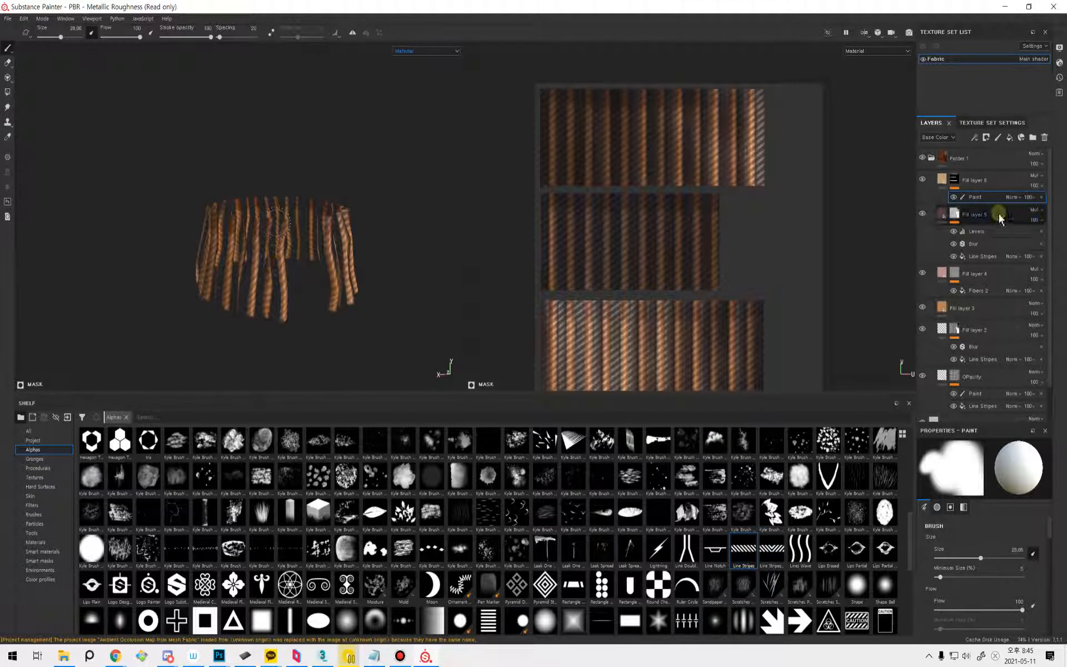
# Add a Blur filter above the paint effect in Fill layer 6's mask with an intensity of about 5.64.
pyautogui.rightClick(976, 198)
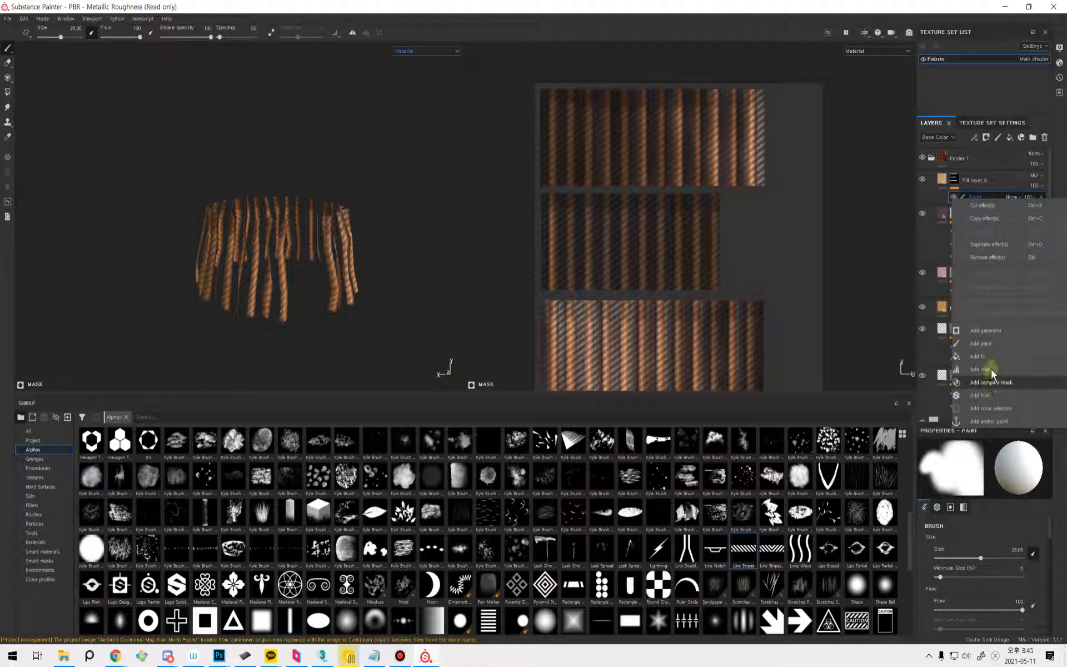
pyautogui.click(980, 395)
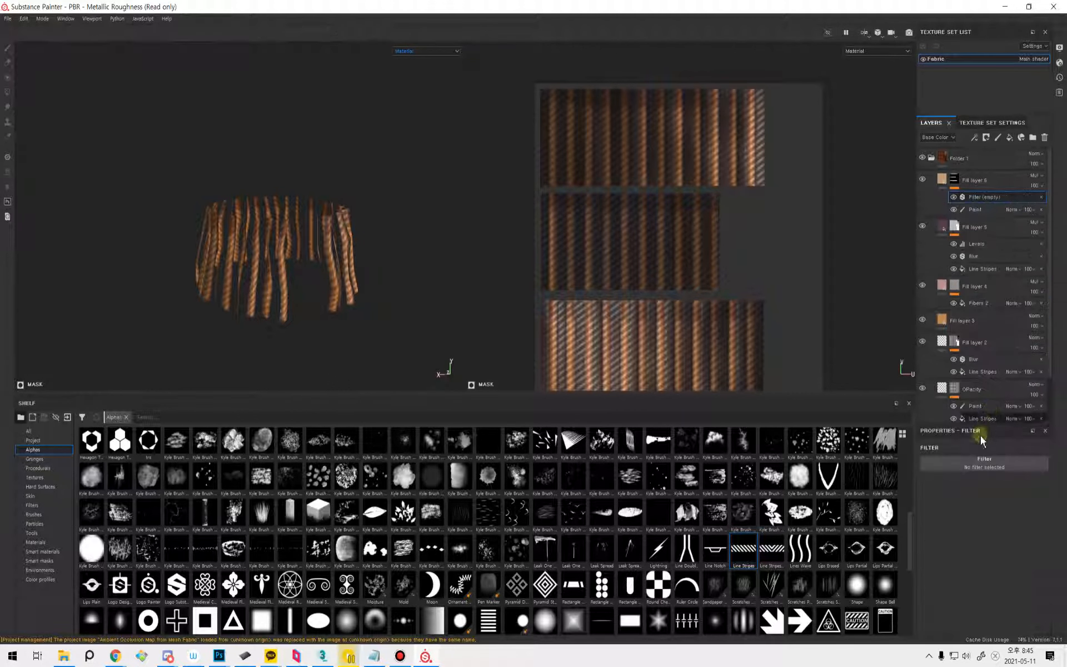
pyautogui.click(1002, 476)
pyautogui.click(1018, 503)
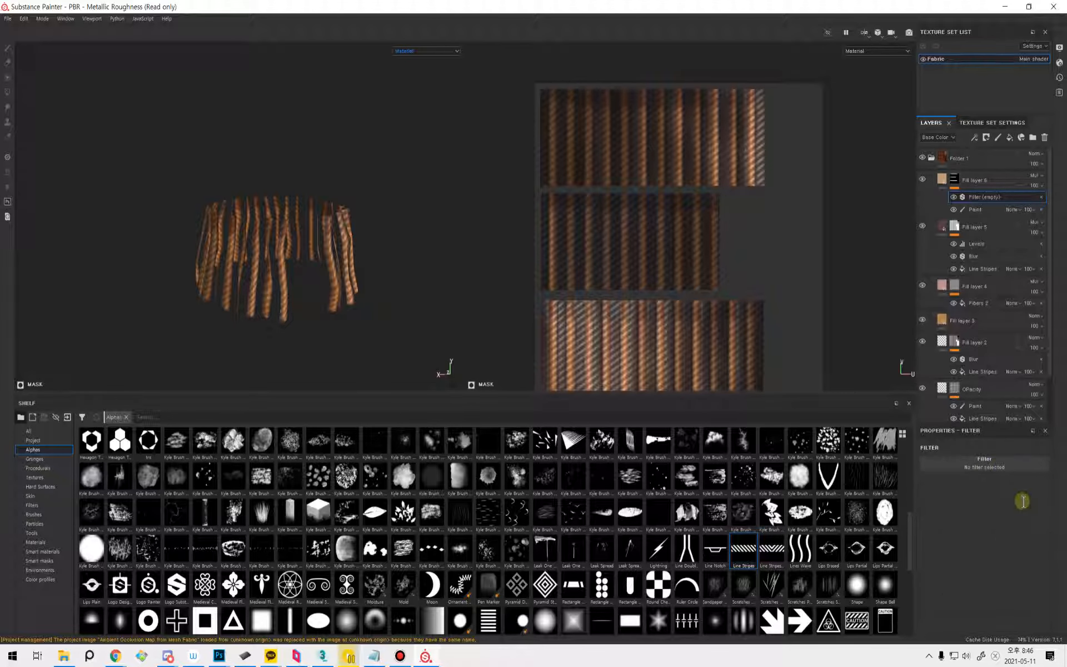
pyautogui.moveTo(962, 507)
pyautogui.mouseDown()
pyautogui.moveTo(980, 510)
pyautogui.moveTo(934, 508)
pyautogui.moveTo(982, 511)
pyautogui.moveTo(969, 510)
pyautogui.mouseUp()
pyautogui.keyDown('alt'); pyautogui.moveTo(220, 203); pyautogui.dragTo(323, 163); pyautogui.keyUp('alt')
pyautogui.keyDown('alt'); pyautogui.moveTo(368, 193); pyautogui.dragTo(335, 227); pyautogui.keyUp('alt')
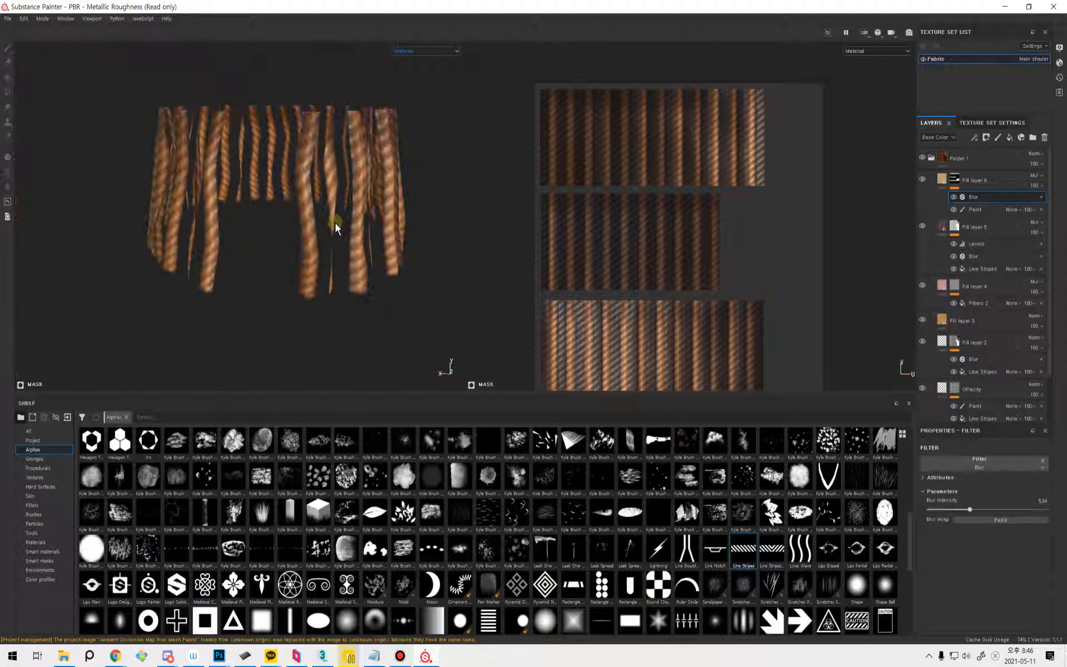
# Export the Fabric texture set with the PBR Metallic Roughness template as PNG files to D:/SDG/210511_Fabric.
pyautogui.click(9, 19)
pyautogui.click(40, 184)
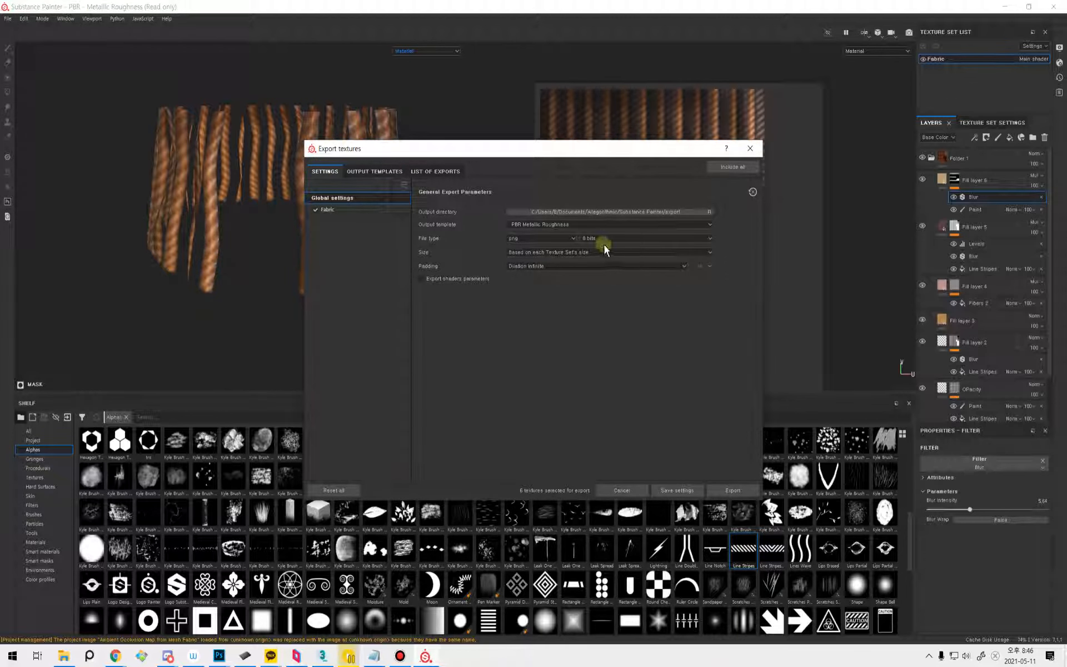
pyautogui.click(594, 211)
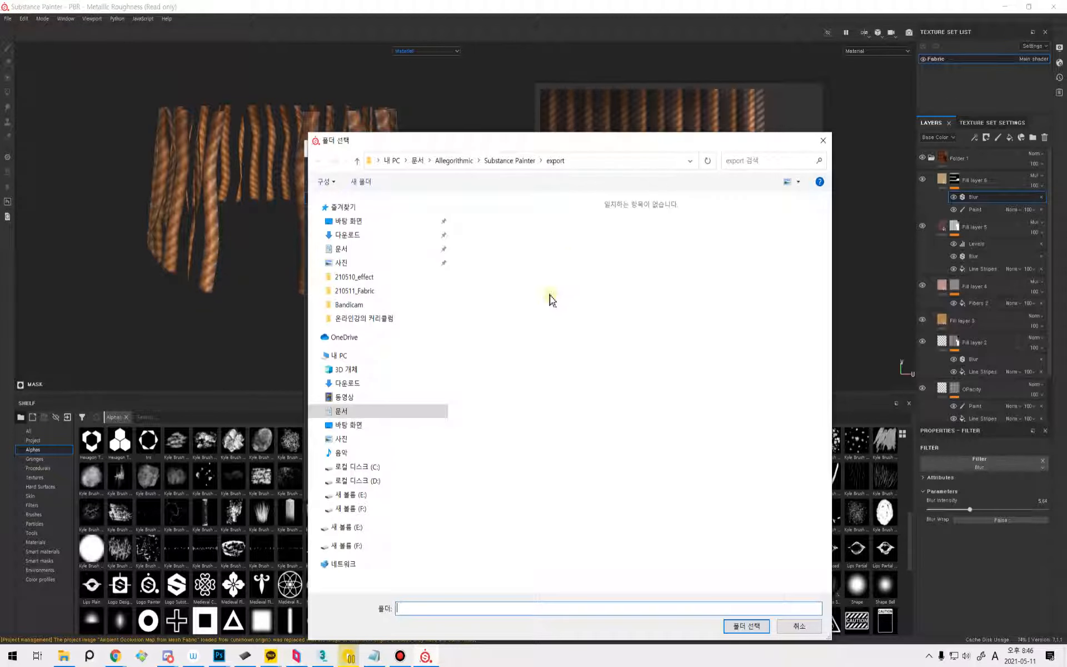
pyautogui.click(390, 481)
pyautogui.doubleClick(511, 271)
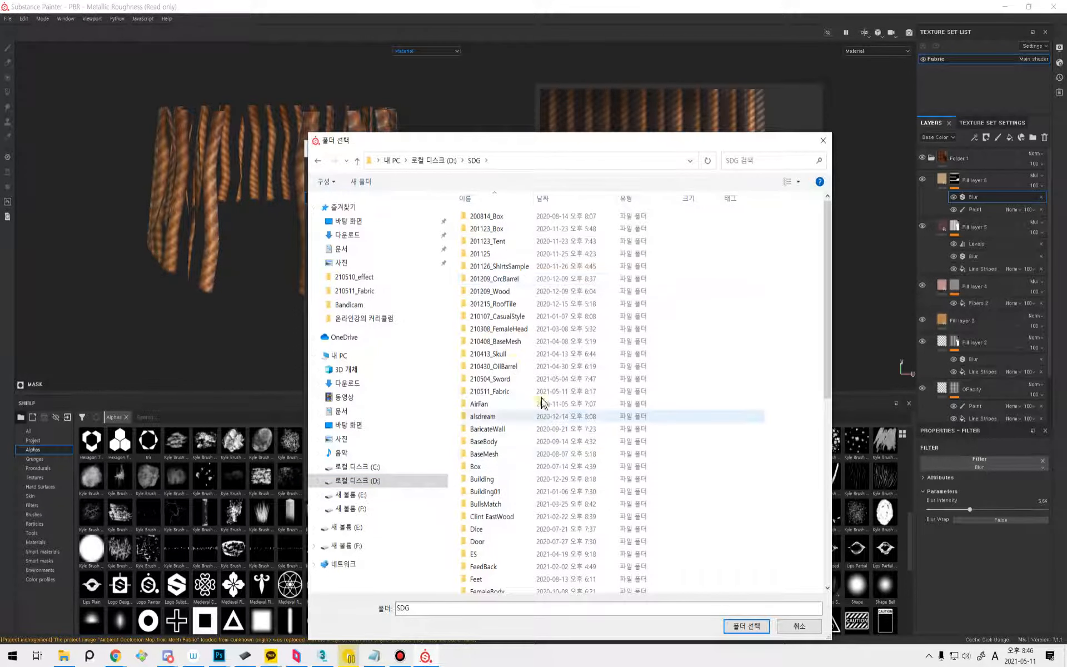
pyautogui.doubleClick(538, 388)
pyautogui.click(470, 607)
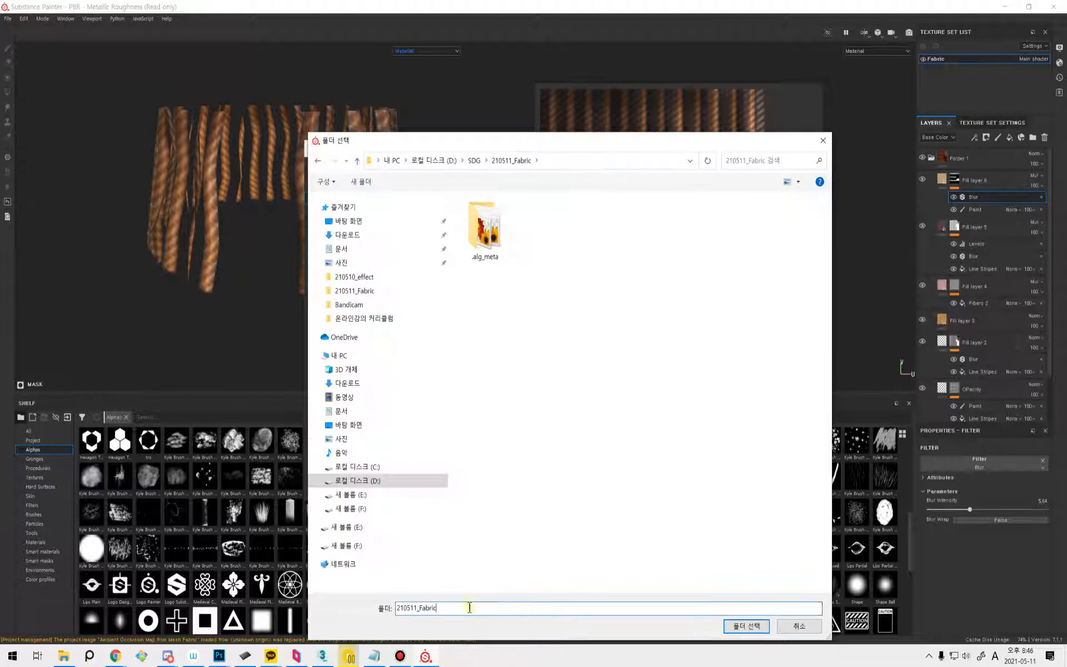
pyautogui.click(745, 626)
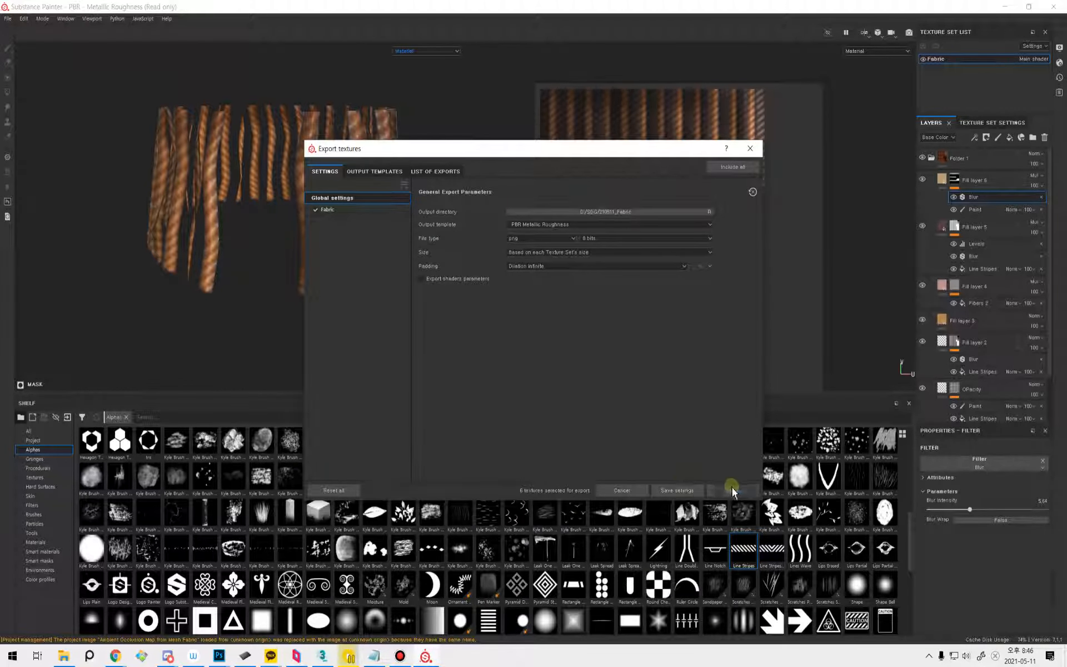
pyautogui.click(732, 491)
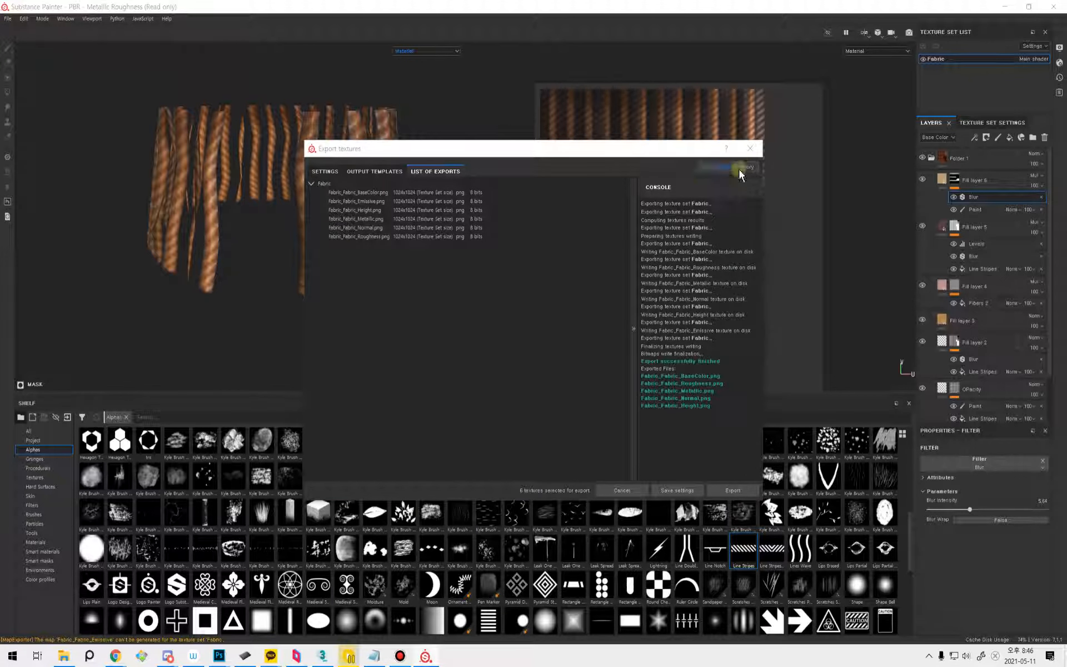
pyautogui.click(749, 149)
# Save the project as Fabric in the 210511_Fabric folder.
pyautogui.click(8, 19)
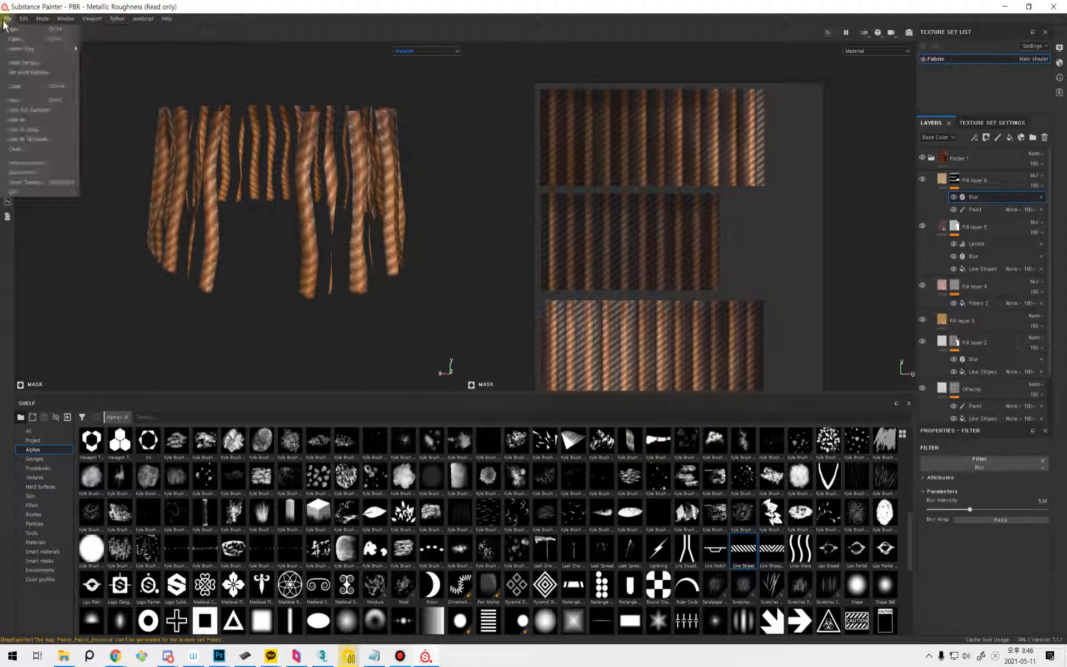
pyautogui.click(26, 121)
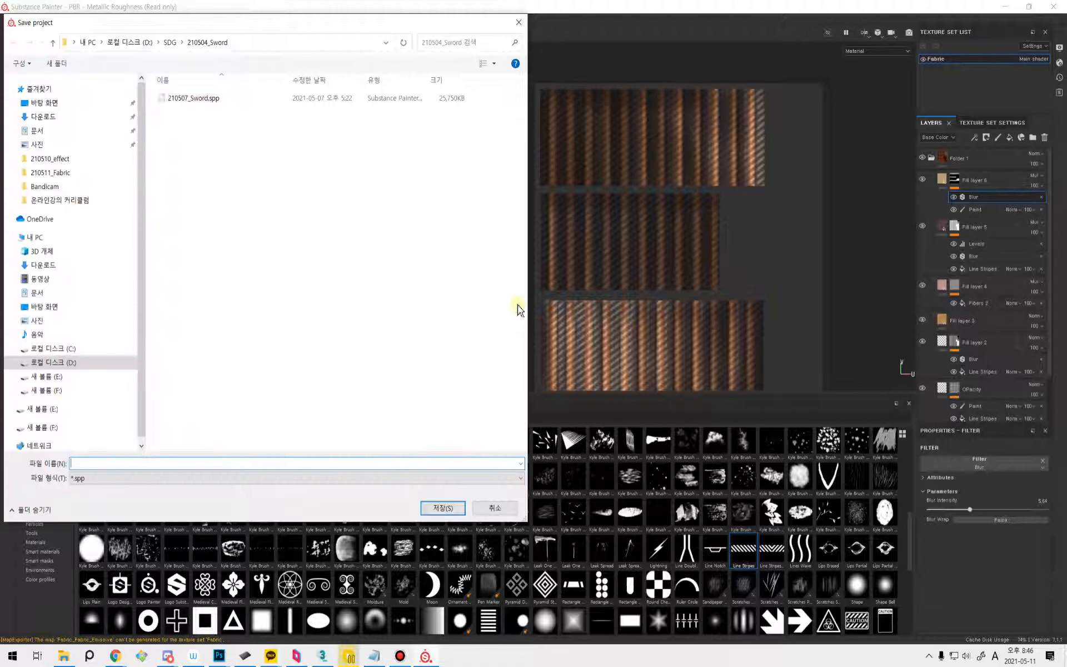
pyautogui.click(171, 43)
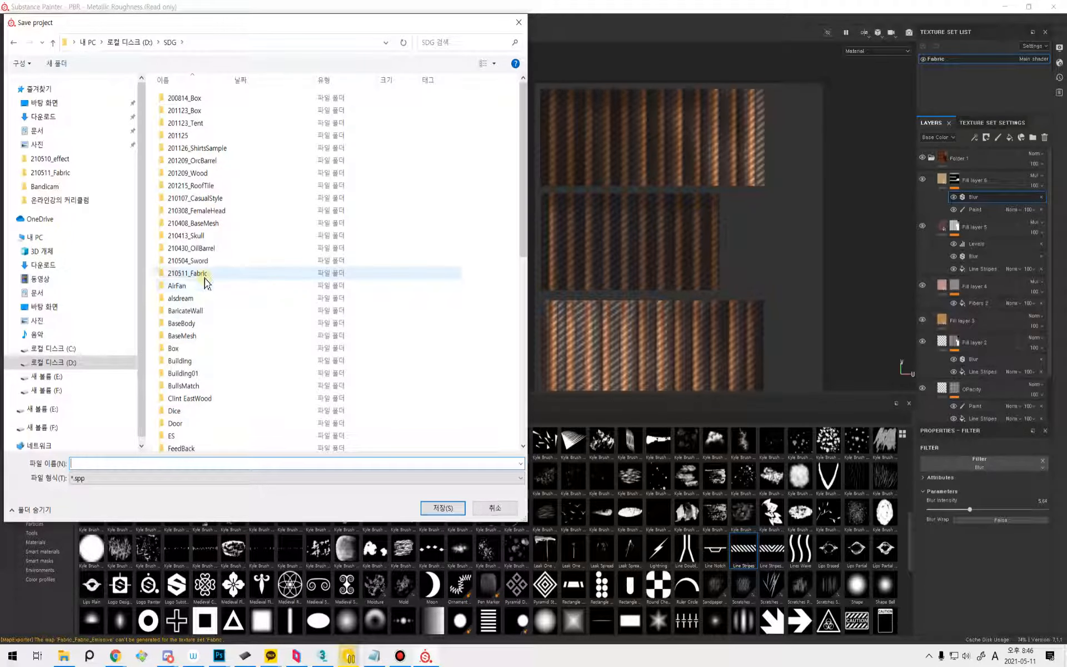
pyautogui.doubleClick(188, 273)
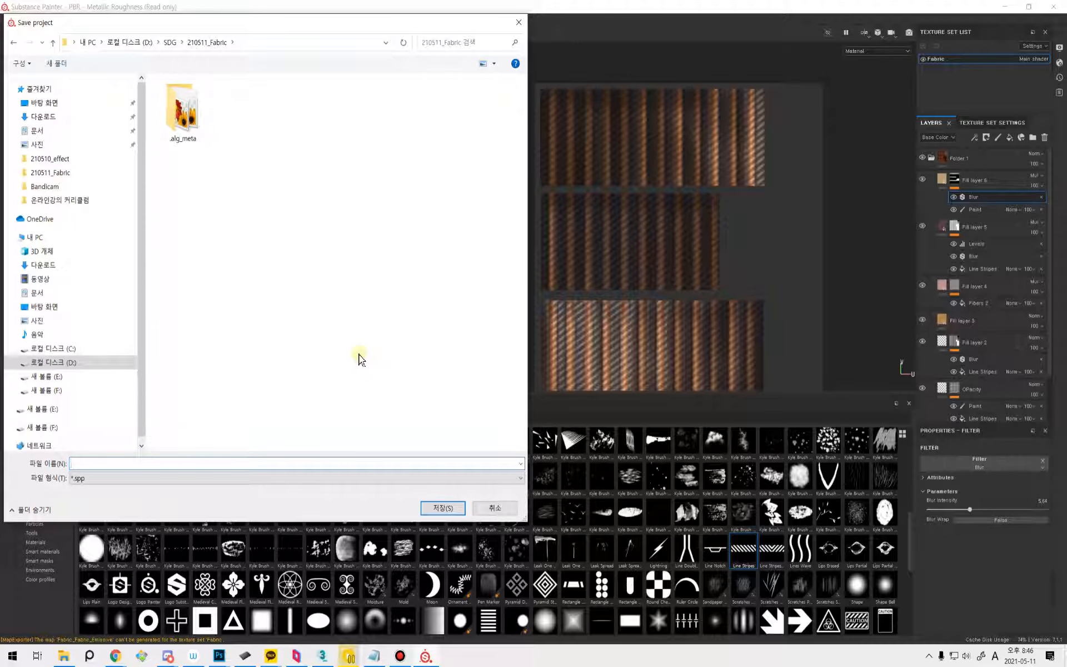
pyautogui.write('Fa')
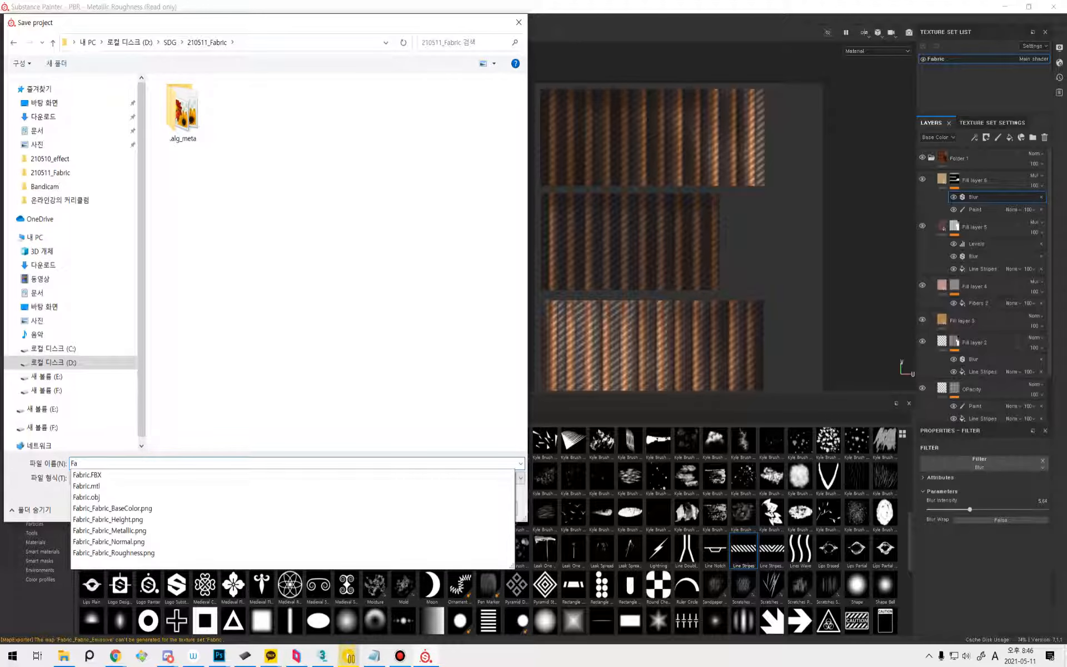
pyautogui.write('bric')
pyautogui.press('Return')
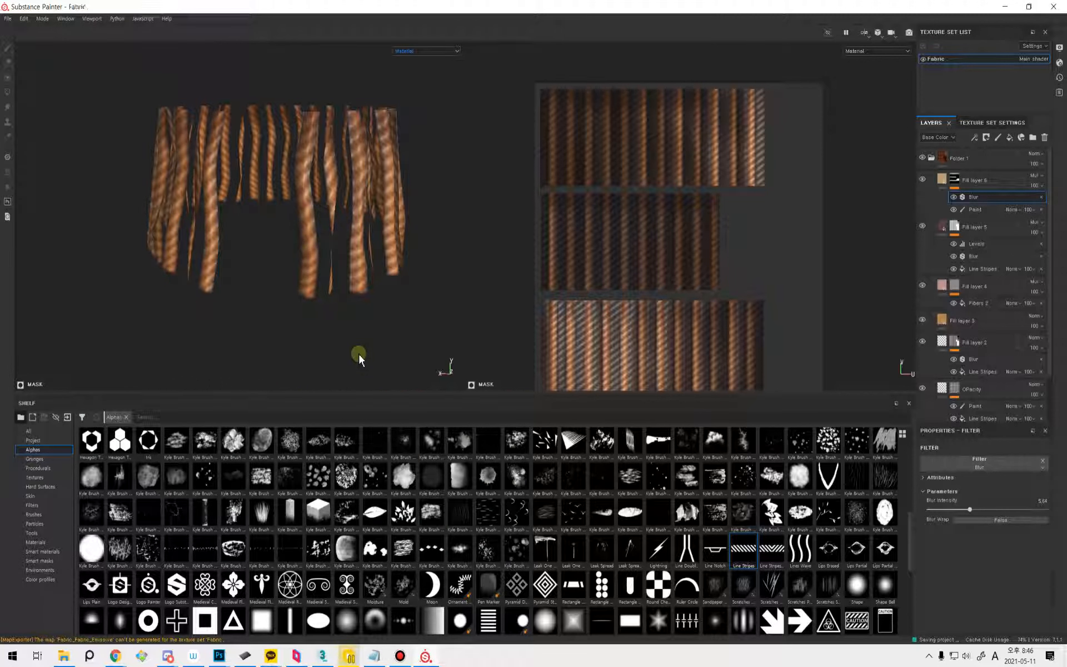
# Launch Marmoset Toolbag with an empty scene and clear the scene selection.
pyautogui.click(12, 656)
pyautogui.click(91, 517)
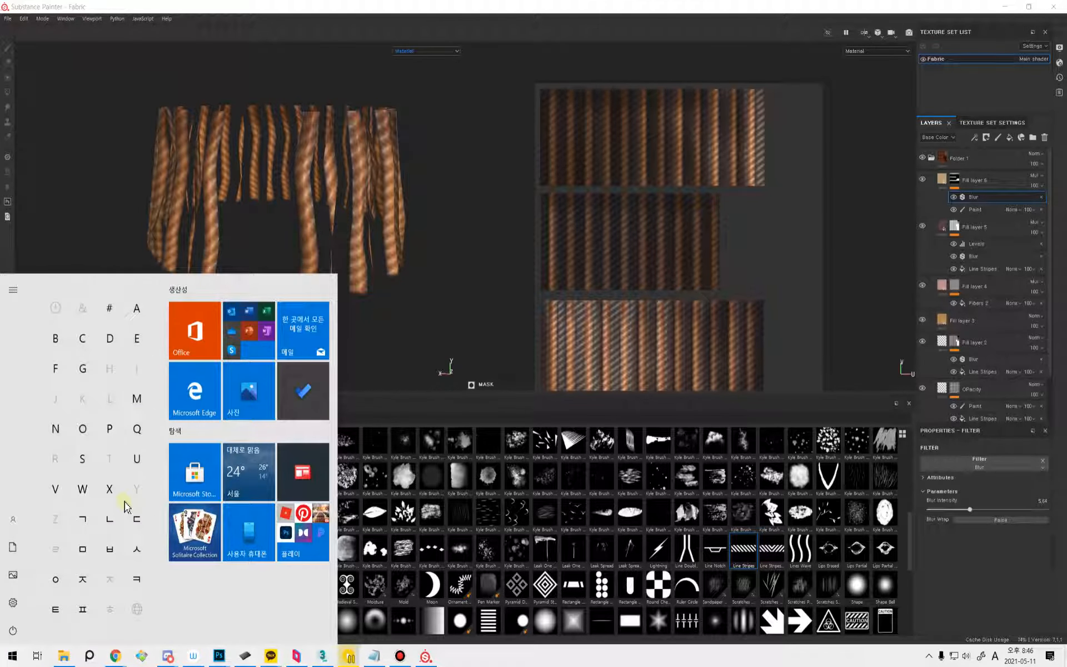
pyautogui.click(136, 399)
pyautogui.click(83, 305)
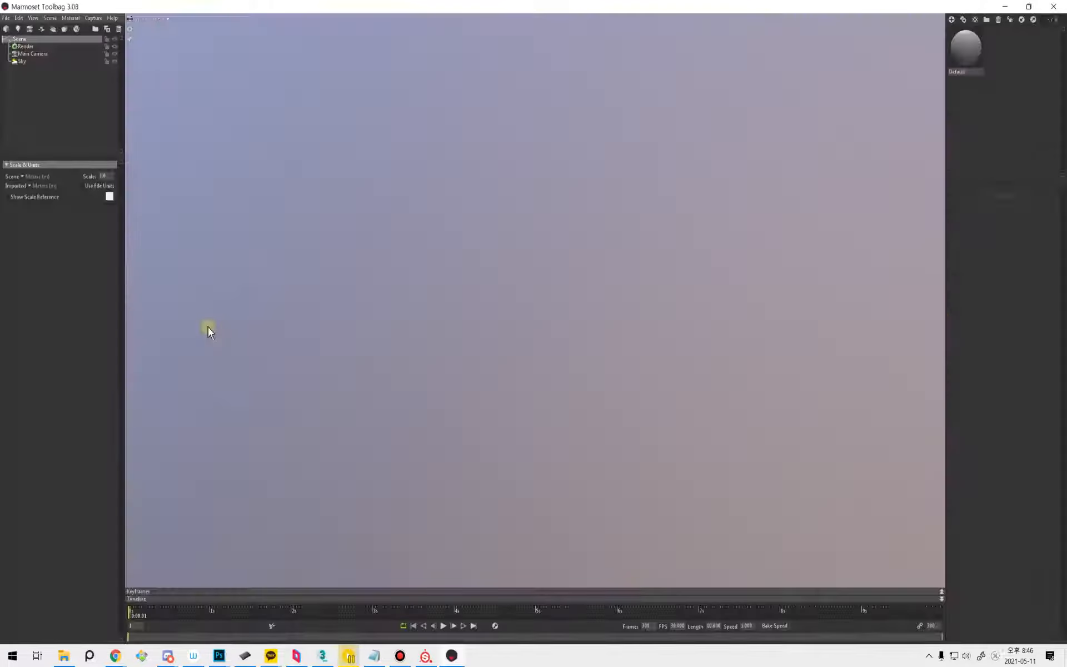
pyautogui.click(66, 109)
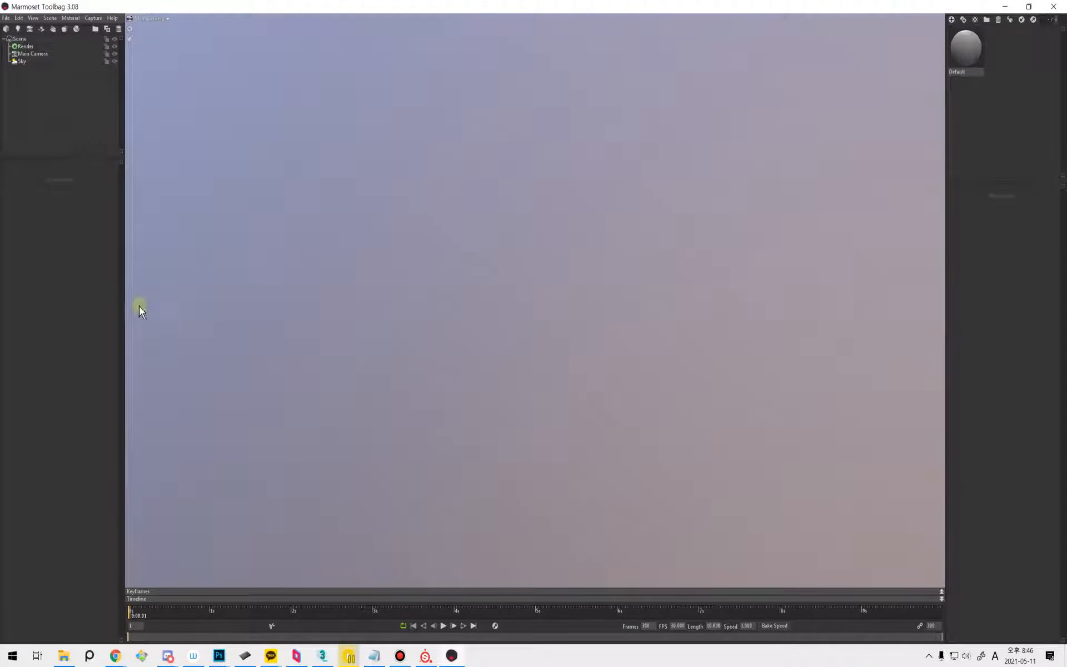
# In 3ds Max, apply a TurboSmooth modifier to the Fabric mesh and convert it to an editable poly.
pyautogui.click(322, 655)
pyautogui.click(462, 365)
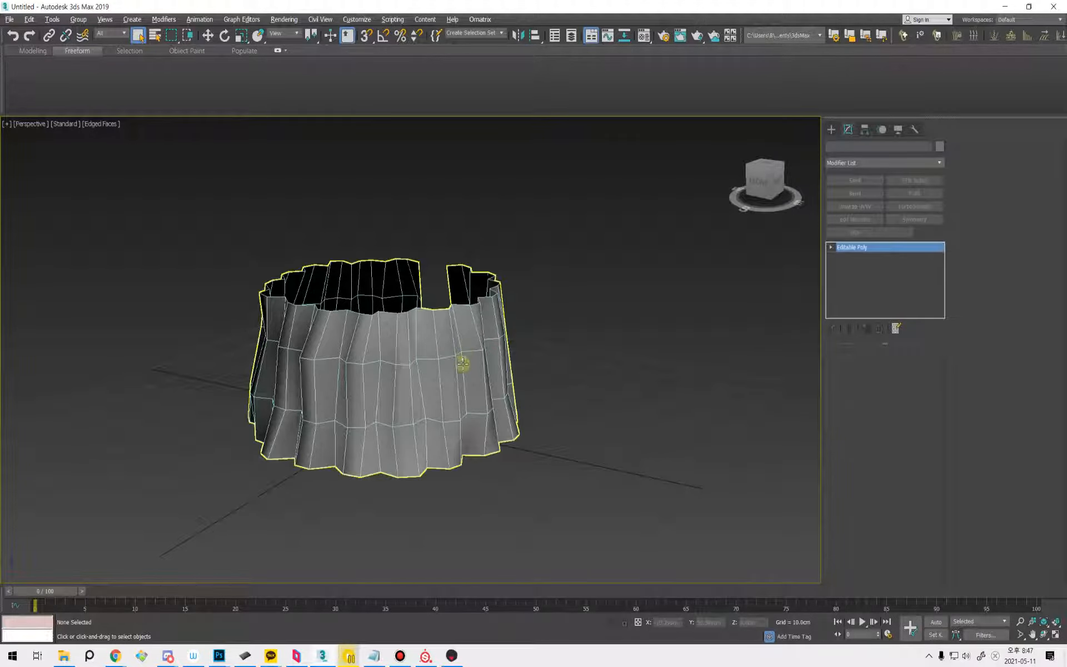
pyautogui.keyDown('alt'); pyautogui.moveTo(530, 360); pyautogui.dragTo(624, 388, button='middle'); pyautogui.keyUp('alt')
pyautogui.click(914, 206)
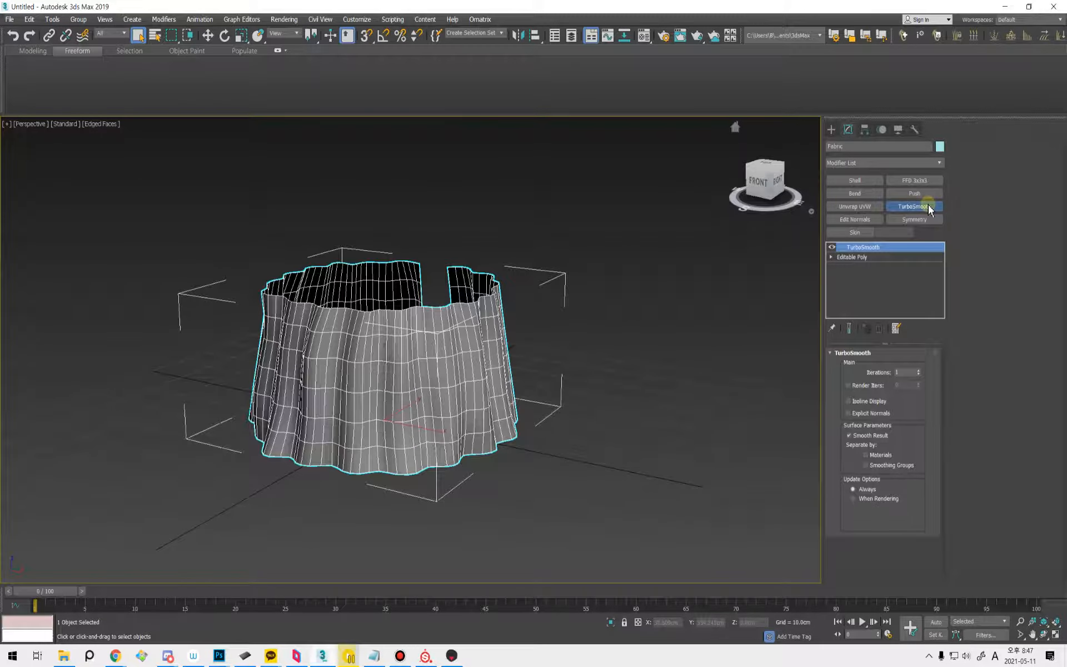
pyautogui.keyDown('alt'); pyautogui.moveTo(367, 363); pyautogui.dragTo(409, 396, button='middle'); pyautogui.keyUp('alt')
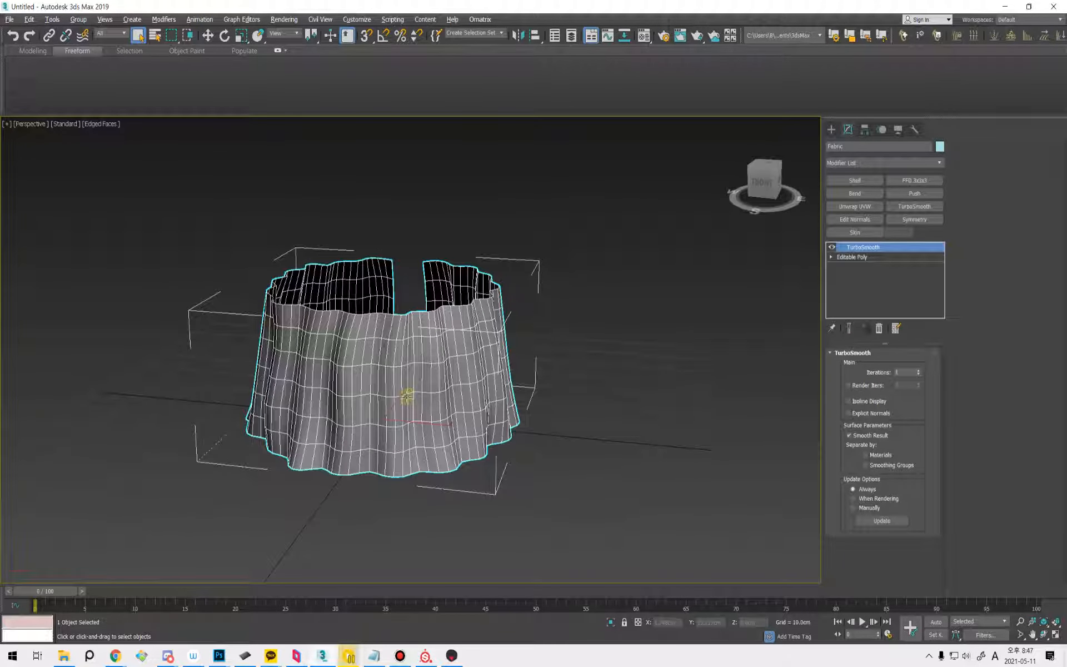
pyautogui.rightClick(430, 351)
pyautogui.moveTo(485, 472)
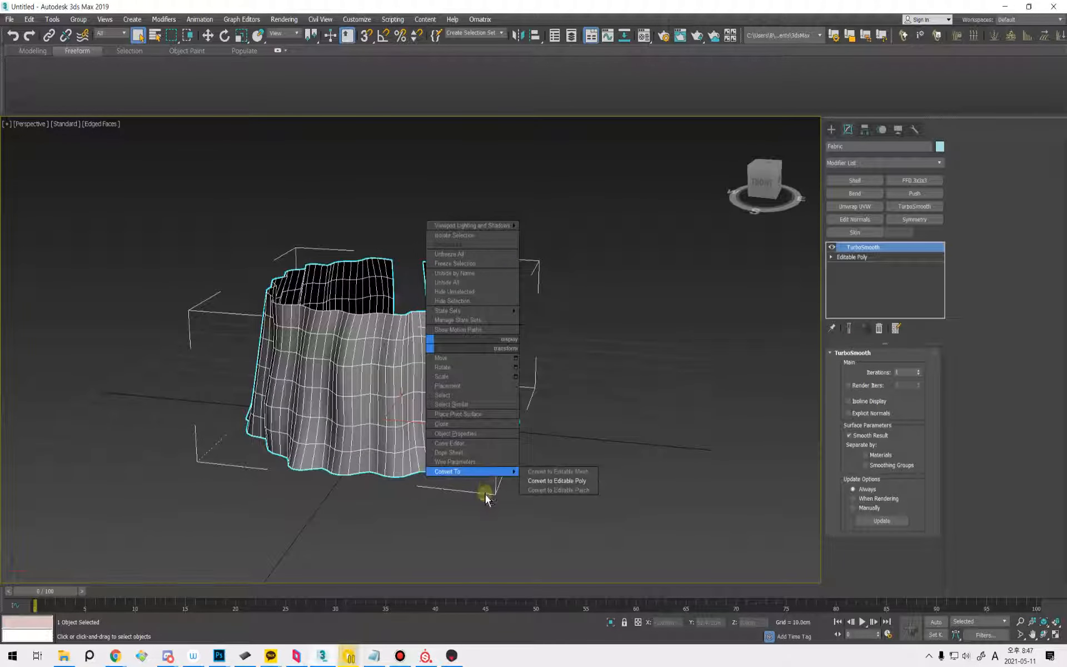
pyautogui.click(535, 481)
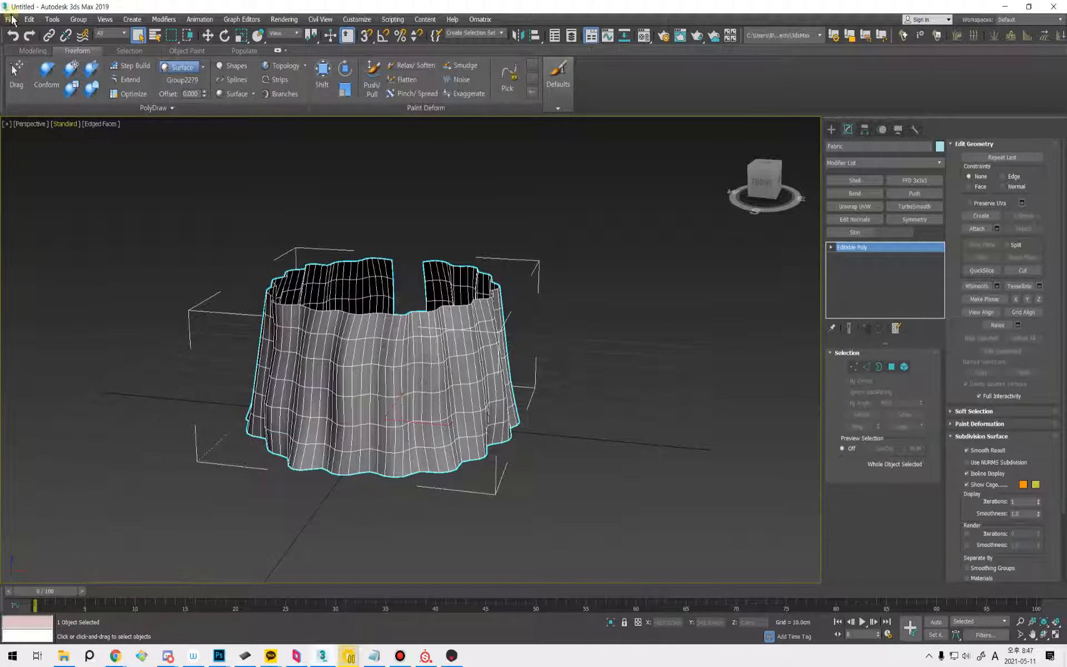
# Export the smoothed Fabric mesh as Fabric_Tb.obj into the 210511_Fabric folder.
pyautogui.click(12, 21)
pyautogui.moveTo(50, 179)
pyautogui.click(139, 198)
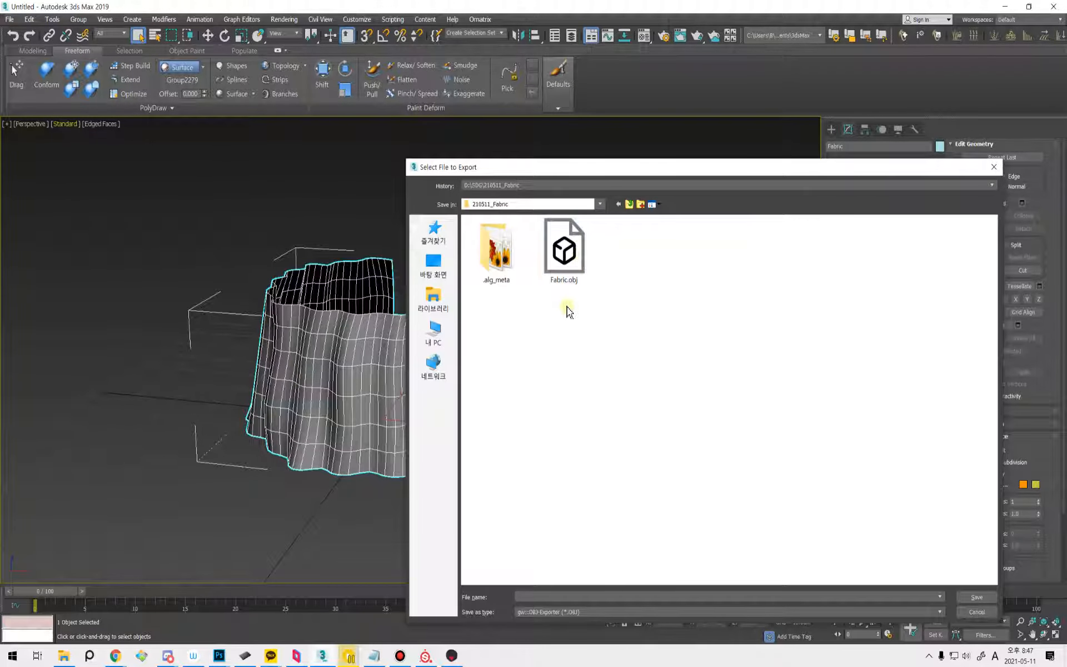
pyautogui.click(563, 250)
pyautogui.click(572, 595)
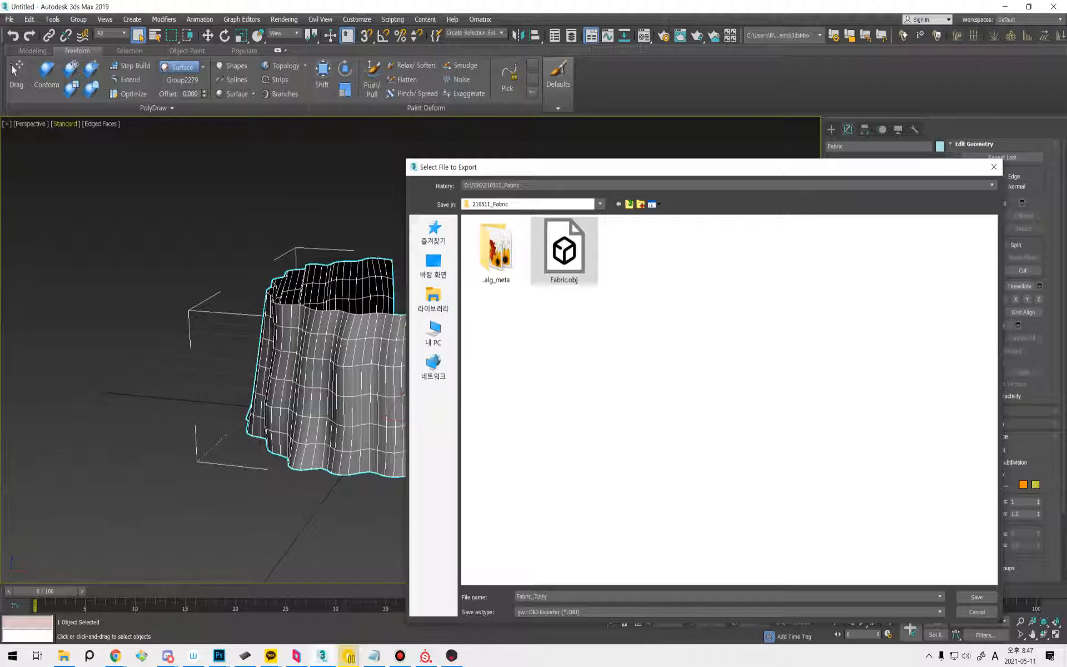
pyautogui.press('Return')
pyautogui.press('Return')
pyautogui.click(649, 420)
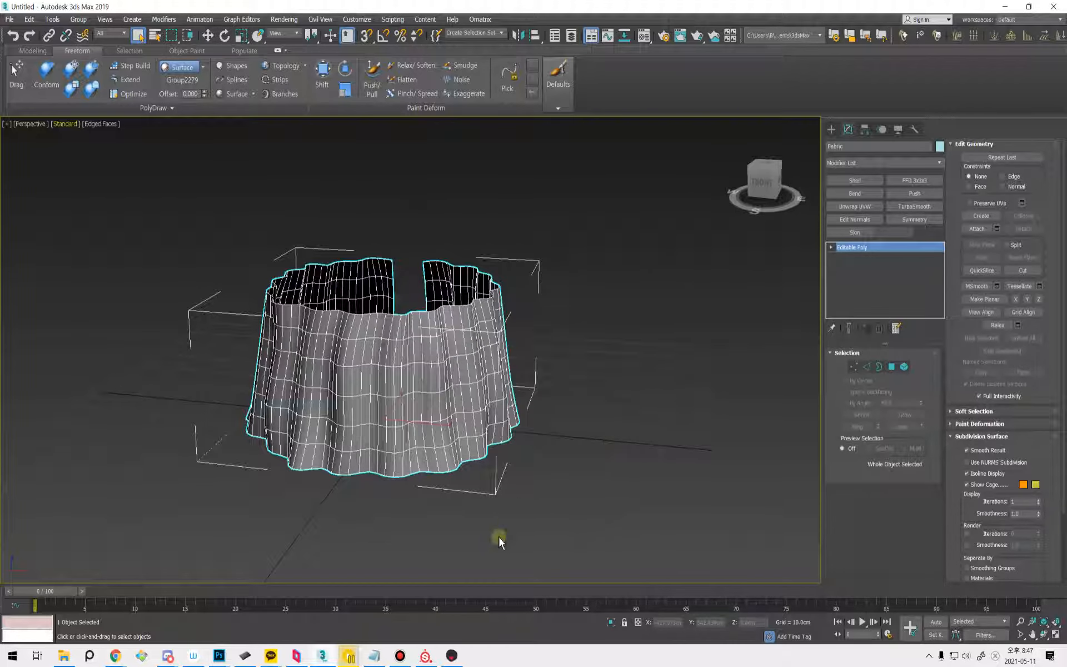
# In Marmoset Toolbag, import Fabric.obj from the 210511_Fabric folder and select the imported mesh.
pyautogui.click(450, 656)
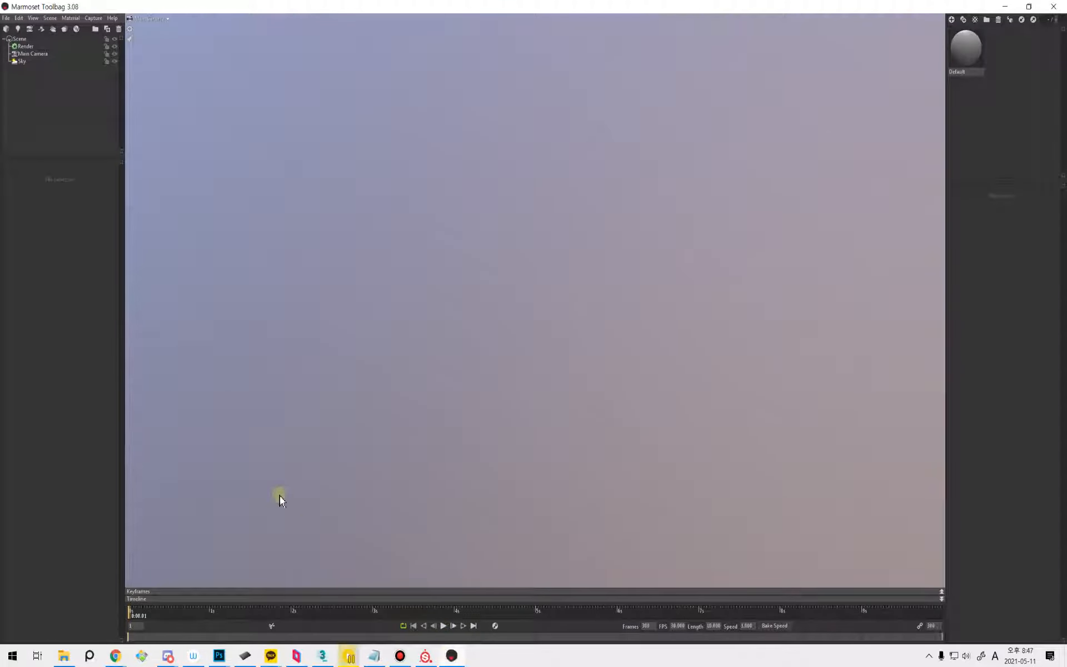
pyautogui.click(72, 655)
pyautogui.moveTo(893, 297); pyautogui.dragTo(309, 245)
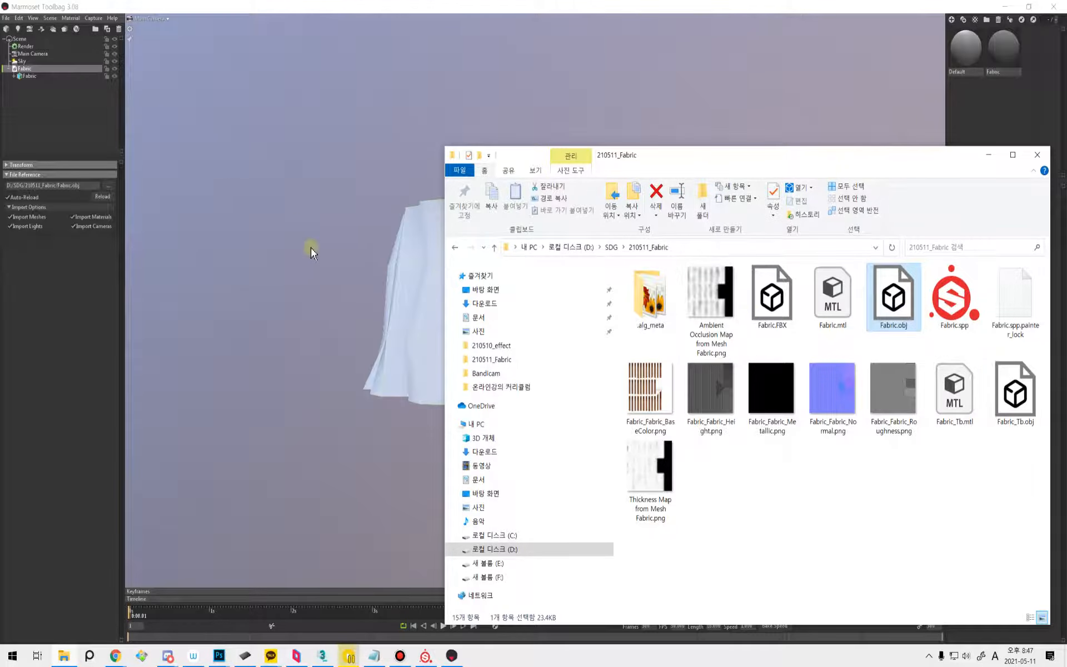
pyautogui.click(309, 243)
pyautogui.click(564, 311)
pyautogui.keyDown('alt'); pyautogui.moveTo(564, 311); pyautogui.dragTo(571, 359); pyautogui.keyUp('alt')
pyautogui.scroll(-1, 555, 306)
pyautogui.keyDown('alt'); pyautogui.moveTo(485, 320); pyautogui.dragTo(591, 325, button='right'); pyautogui.keyUp('alt')
pyautogui.keyDown('alt'); pyautogui.moveTo(591, 325); pyautogui.dragTo(550, 334, button='middle'); pyautogui.keyUp('alt')
pyautogui.keyDown('alt'); pyautogui.moveTo(566, 328); pyautogui.dragTo(532, 291); pyautogui.keyUp('alt')
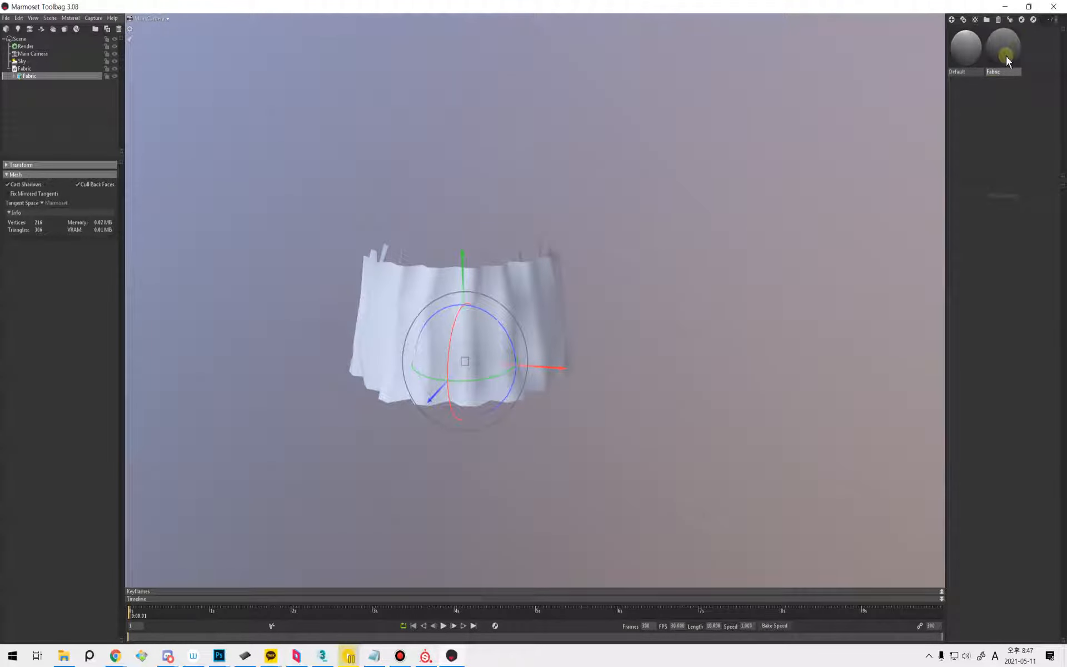
# Turn off Cull Back Faces for the Fabric mesh and set its tangent space to 3D Studio Max.
pyautogui.click(1005, 51)
pyautogui.click(81, 187)
pyautogui.keyDown('alt'); pyautogui.moveTo(181, 262); pyautogui.dragTo(294, 318); pyautogui.keyUp('alt')
pyautogui.click(43, 203)
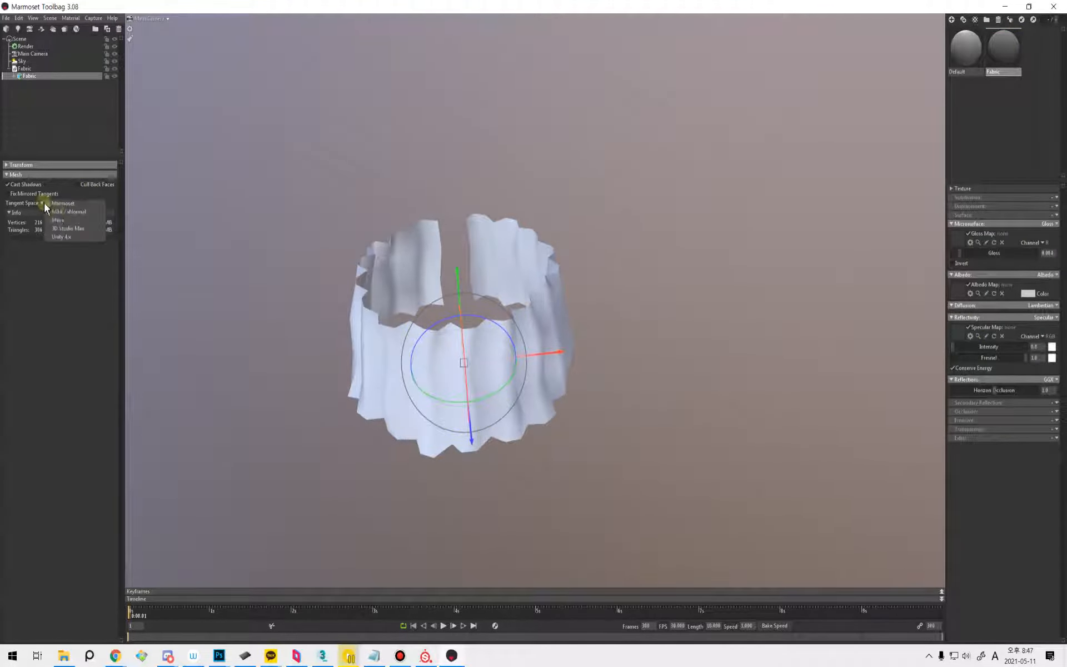
pyautogui.keyDown('alt'); pyautogui.moveTo(442, 404); pyautogui.dragTo(112, 261); pyautogui.keyUp('alt')
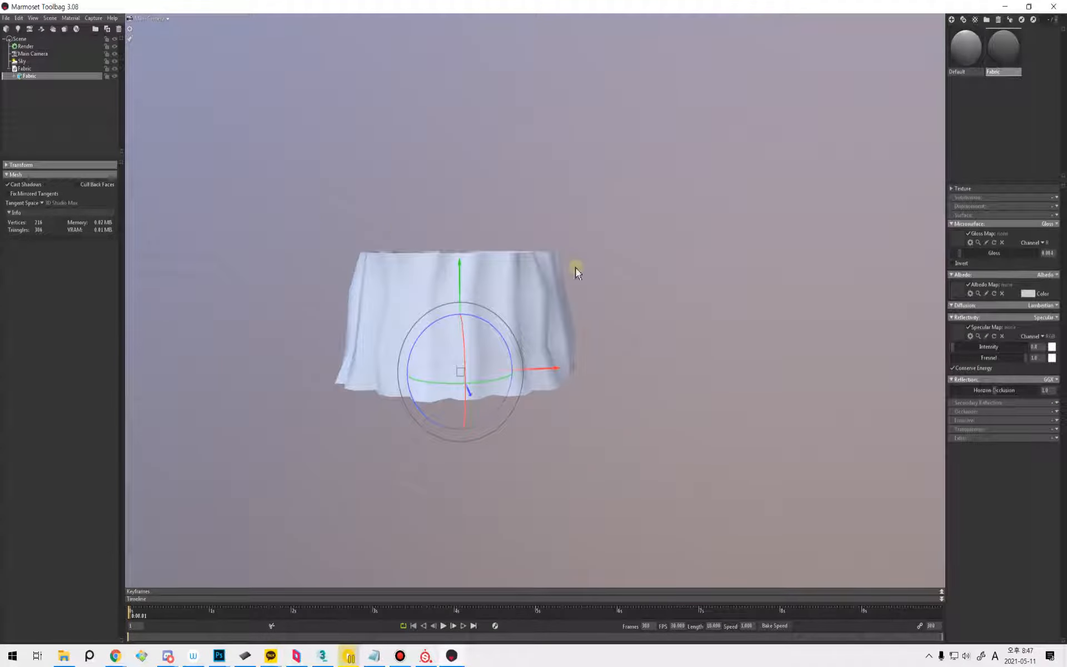
# Set the Fabric material's reflectivity to Metalness, its microsurface to Roughness and its surface to Normals.
pyautogui.keyDown('alt'); pyautogui.moveTo(481, 241); pyautogui.dragTo(755, 332); pyautogui.keyUp('alt')
pyautogui.click(1043, 318)
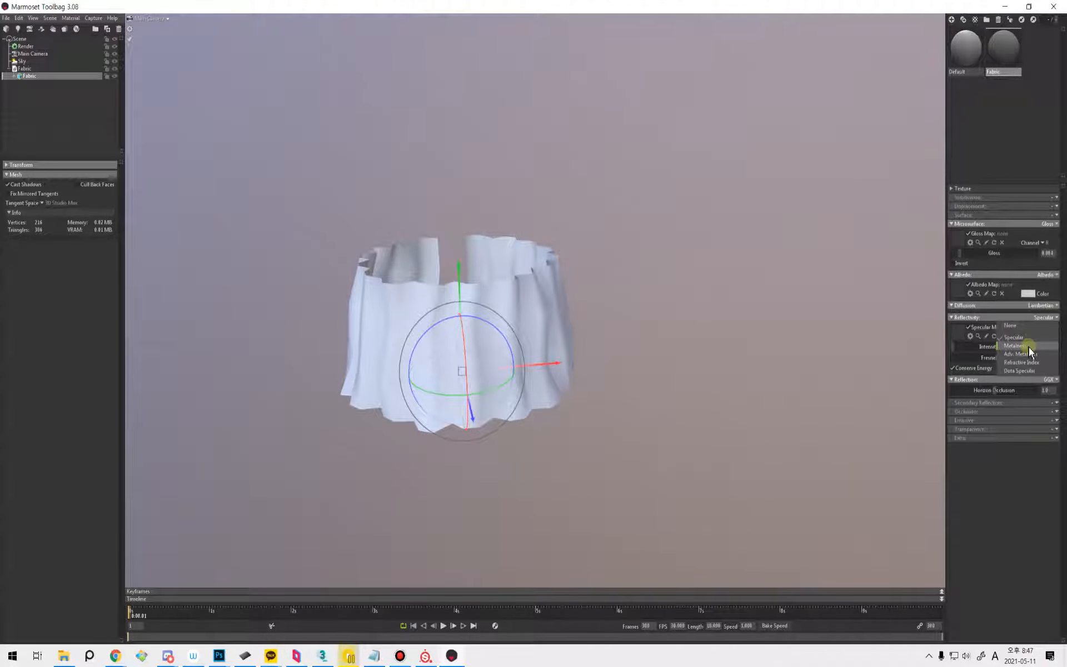
pyautogui.click(1047, 223)
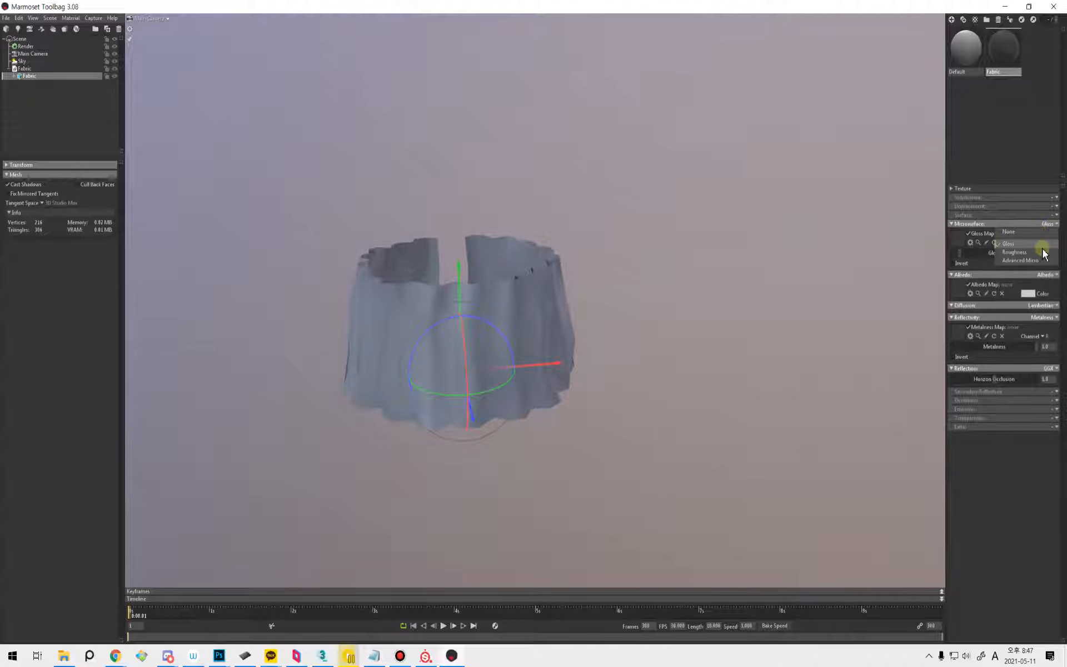
pyautogui.click(1043, 232)
pyautogui.click(1052, 215)
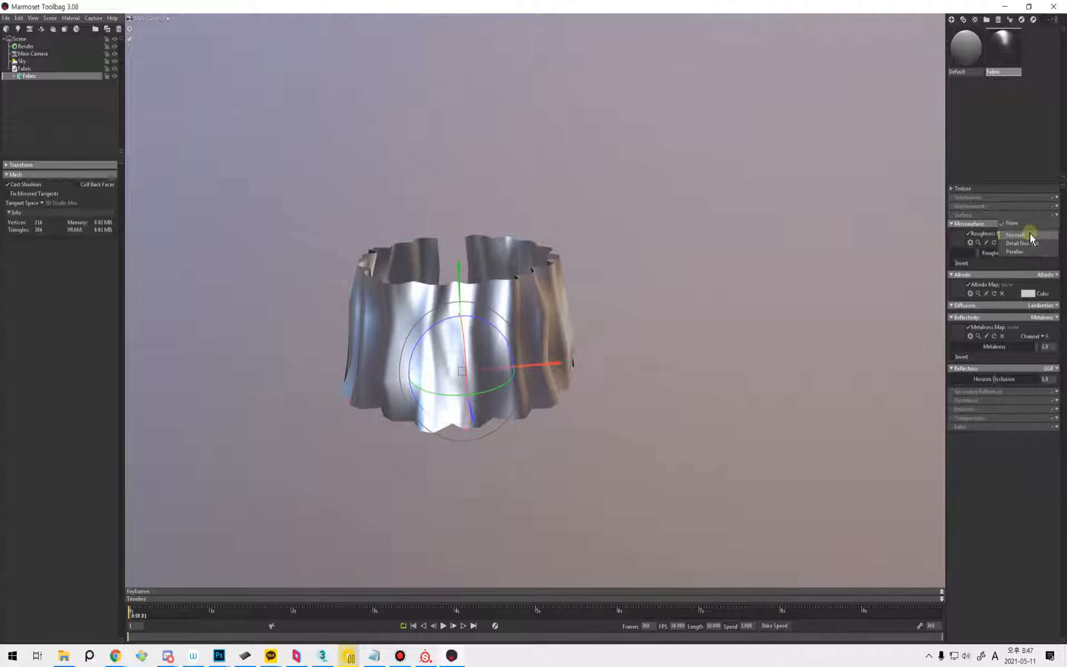
pyautogui.click(1008, 224)
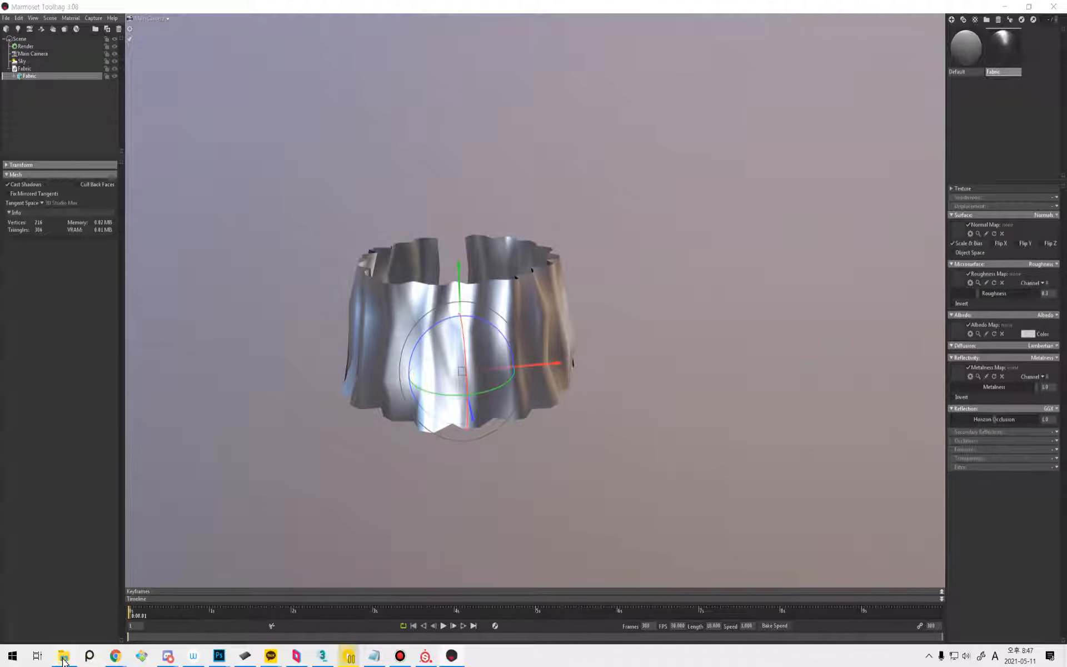
# Assign Fabric_Fabric_BaseColor.png as the albedo map and Fabric_Fabric_Metallic.png as the metalness map from the 210511_Fabric folder.
pyautogui.click(63, 658)
pyautogui.moveTo(807, 165); pyautogui.dragTo(528, 139)
pyautogui.click(434, 362)
pyautogui.click(623, 372)
pyautogui.moveTo(392, 380); pyautogui.dragTo(959, 332)
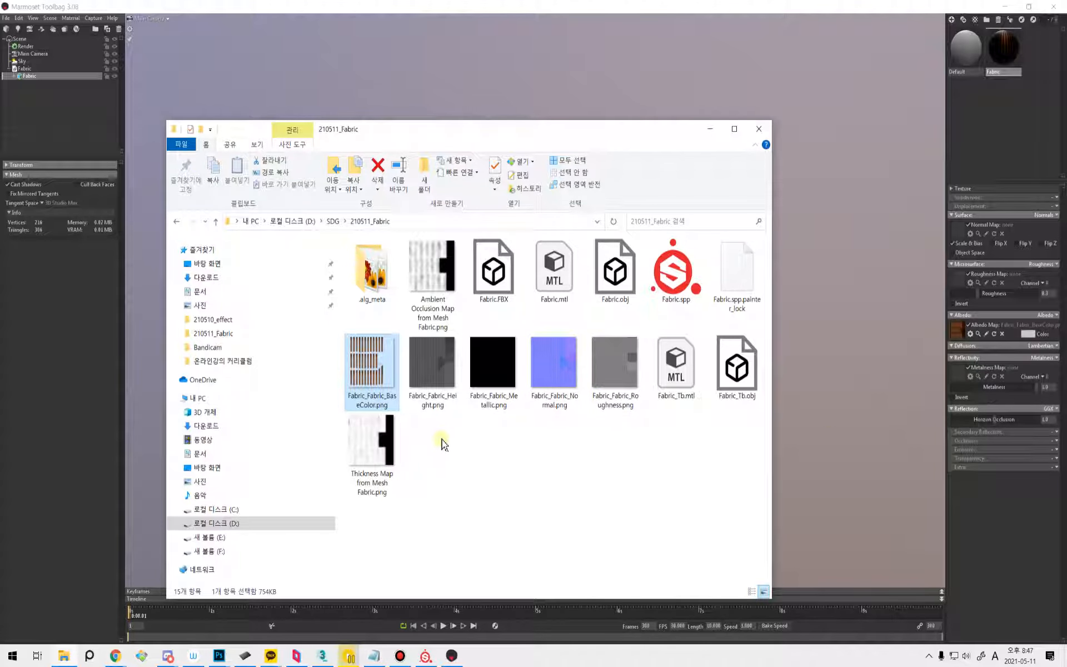
pyautogui.click(437, 373)
pyautogui.click(501, 361)
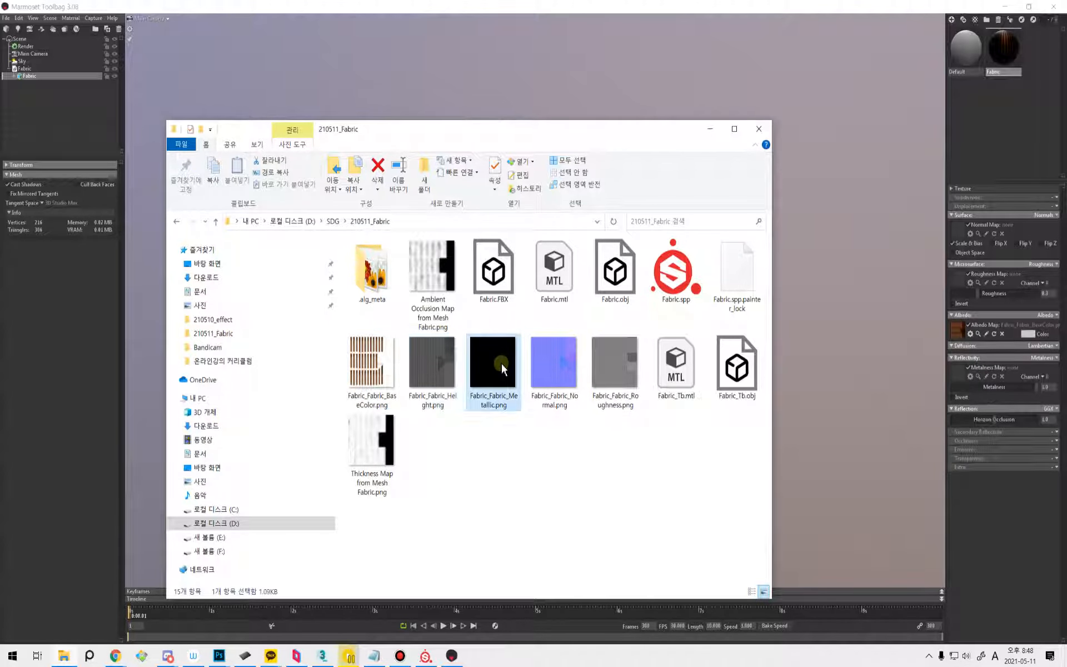
pyautogui.moveTo(958, 382); pyautogui.dragTo(957, 377)
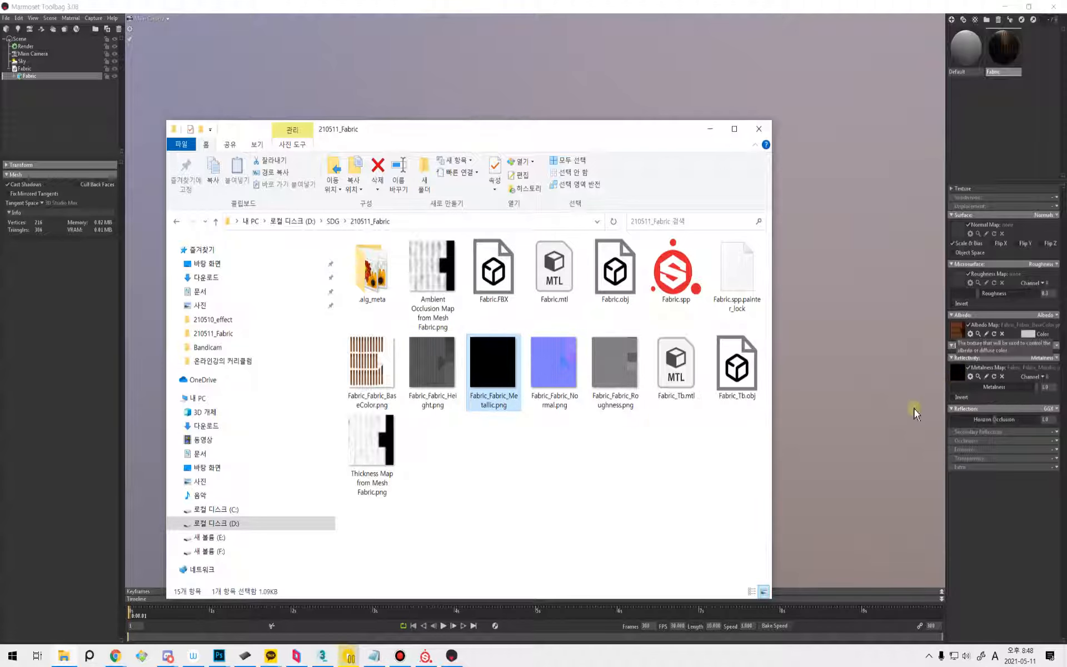
# Assign Fabric_Fabric_Roughness.png as the roughness map and Fabric_Fabric_Normal.png as the normal map, and return to the textured model.
pyautogui.moveTo(614, 363); pyautogui.dragTo(977, 342)
pyautogui.moveTo(972, 278); pyautogui.dragTo(972, 278)
pyautogui.moveTo(554, 363); pyautogui.dragTo(956, 236)
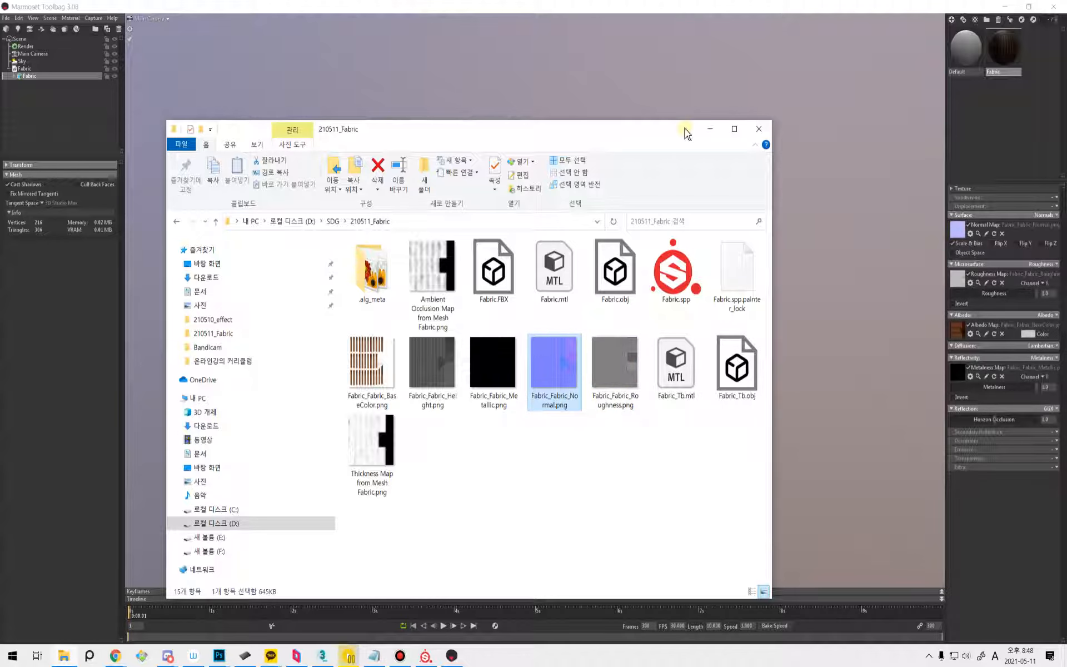
pyautogui.click(709, 128)
pyautogui.moveTo(548, 381); pyautogui.dragTo(527, 436)
pyautogui.moveTo(528, 436); pyautogui.dragTo(499, 476, button='right')
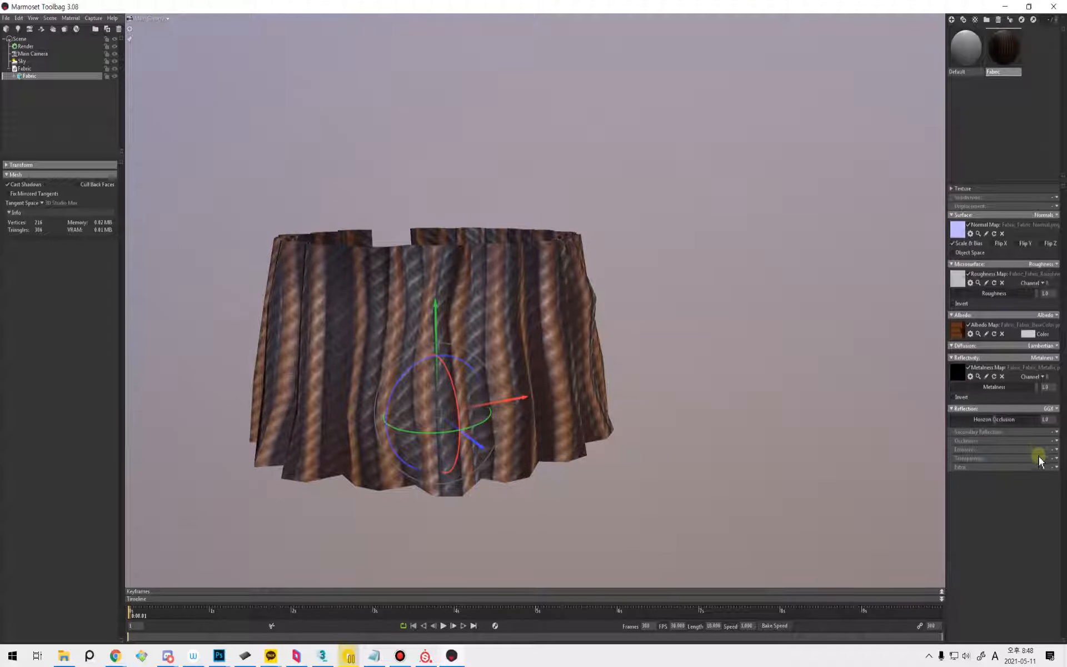
# Set the Fabric material's transparency mode to Dither so the gaps between the rope strips are cut out.
pyautogui.click(1052, 458)
pyautogui.click(1023, 478)
pyautogui.moveTo(622, 456); pyautogui.dragTo(488, 435)
pyautogui.click(1046, 458)
pyautogui.click(1034, 487)
pyautogui.moveTo(545, 452); pyautogui.dragTo(521, 480)
pyautogui.moveTo(521, 480); pyautogui.dragTo(573, 399, button='right')
# Set the Fabric material's albedo color to pure white.
pyautogui.click(1025, 334)
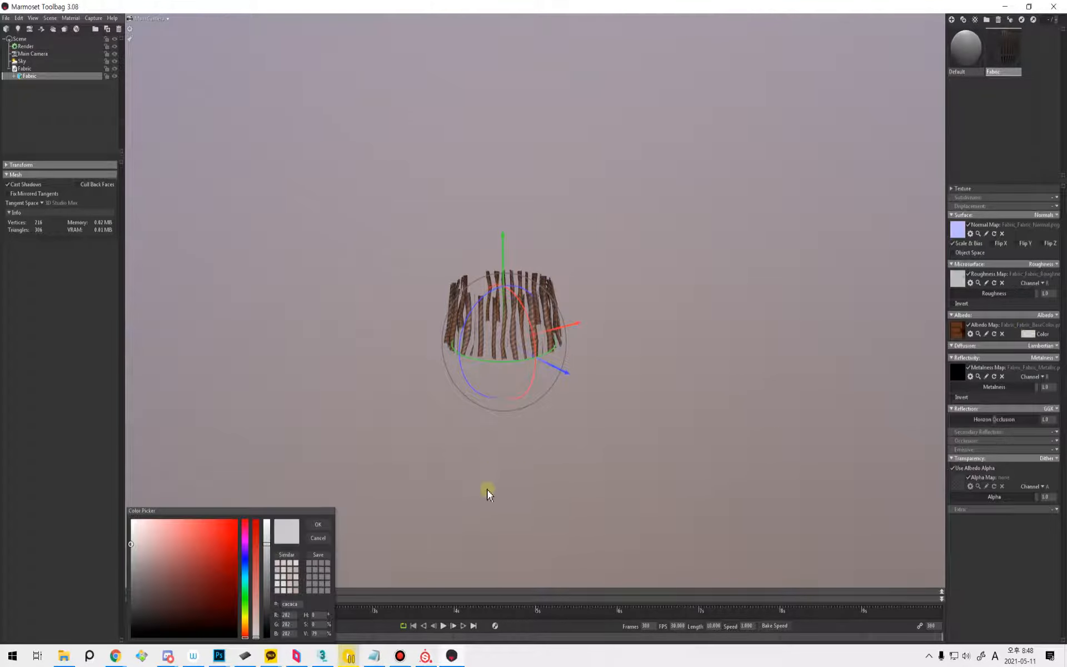
pyautogui.moveTo(133, 544); pyautogui.dragTo(75, 412)
pyautogui.click(314, 525)
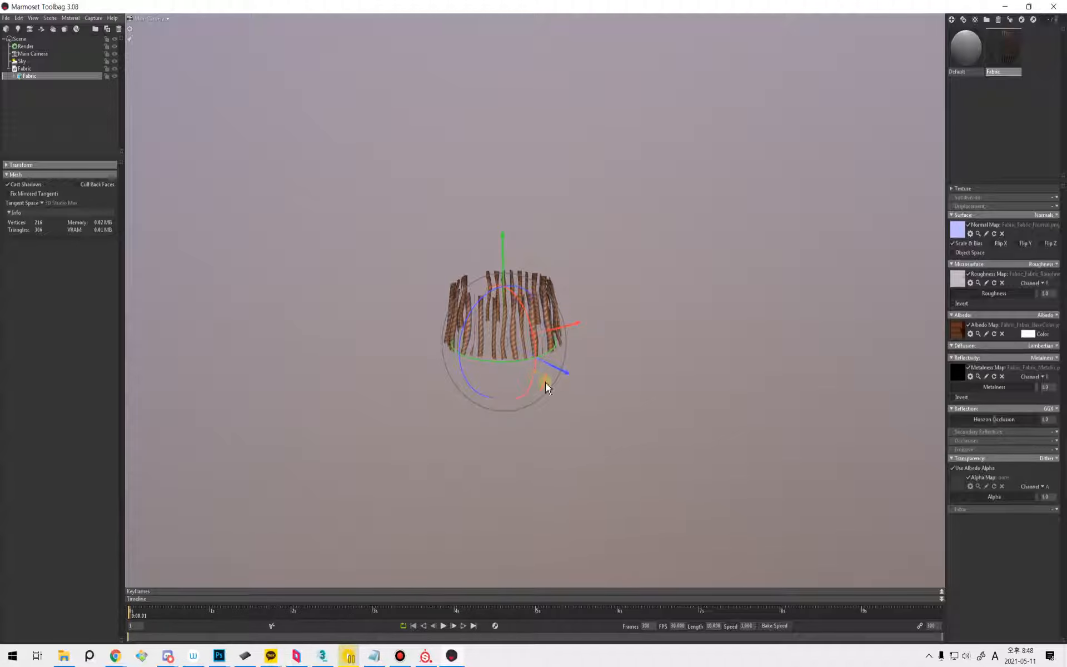
pyautogui.scroll(4, 544, 383)
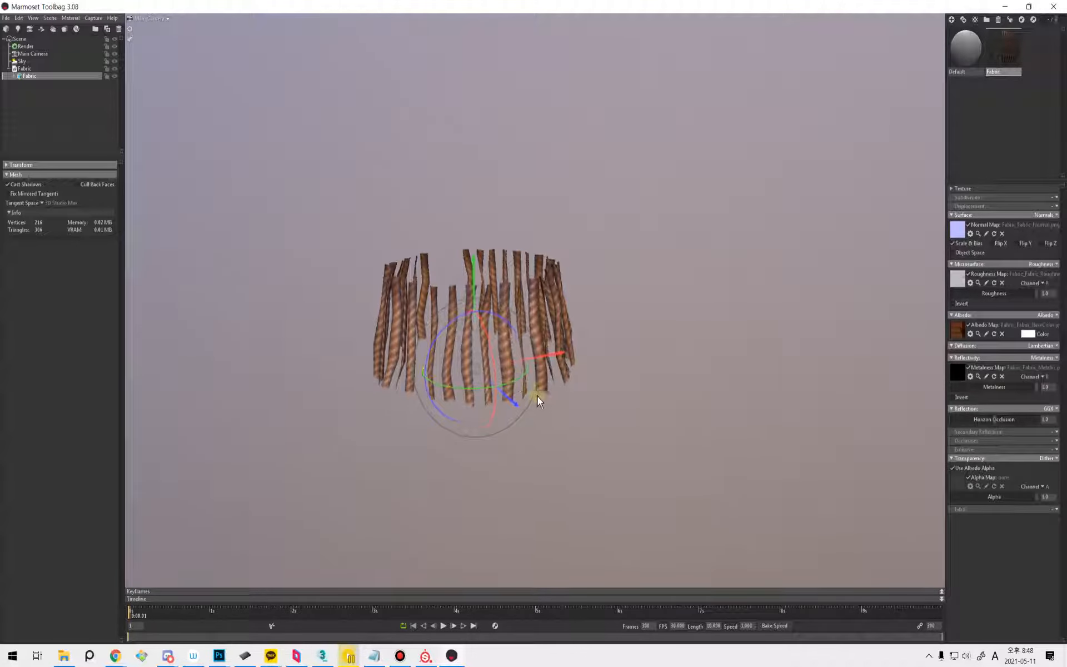
# Deselect the mesh and rotate the sky lighting around the rope strips.
pyautogui.click(591, 452)
pyautogui.keyDown('alt'); pyautogui.moveTo(554, 336); pyautogui.dragTo(578, 422); pyautogui.keyUp('alt')
pyautogui.moveTo(579, 423)
pyautogui.keyDown('shift'); pyautogui.mouseDown(button='right')
pyautogui.moveTo(535, 432)
pyautogui.moveTo(695, 417)
pyautogui.moveTo(615, 415)
pyautogui.mouseUp(button='right'); pyautogui.keyUp('shift')
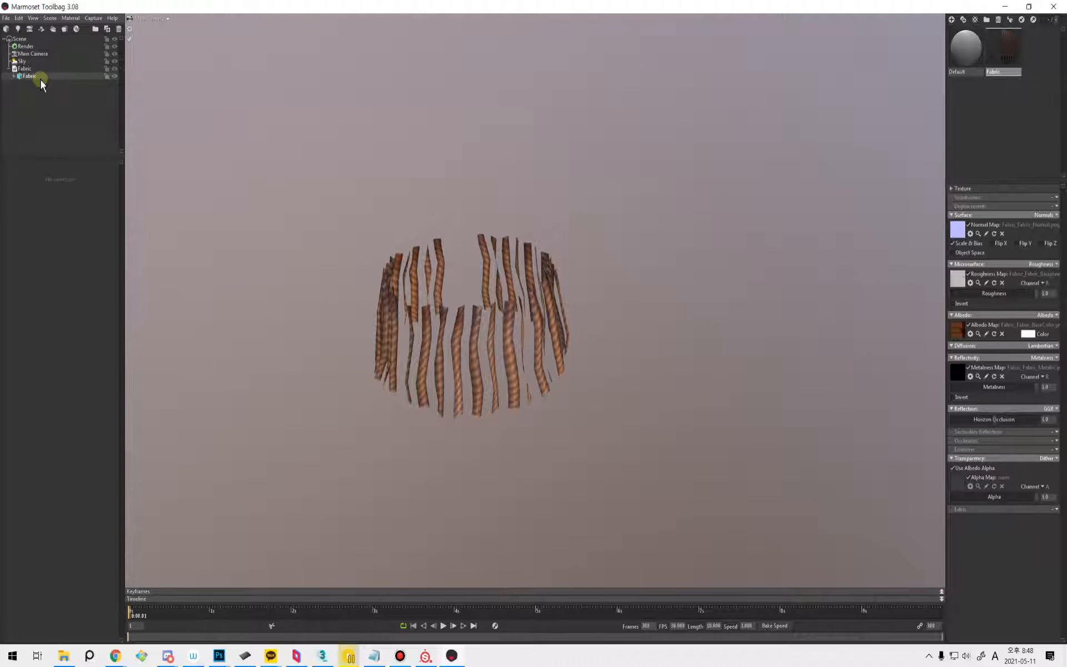
# Import Fabric_Tb.obj from the 210511_Fabric folder into the Marmoset Toolbag scene.
pyautogui.click(68, 655)
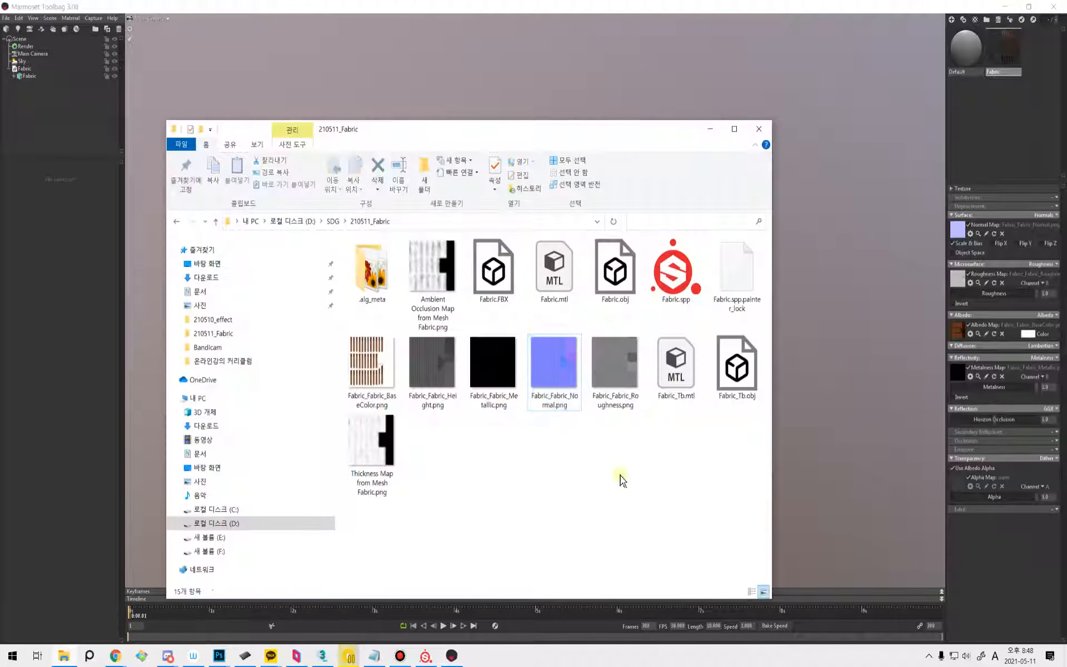
pyautogui.click(747, 389)
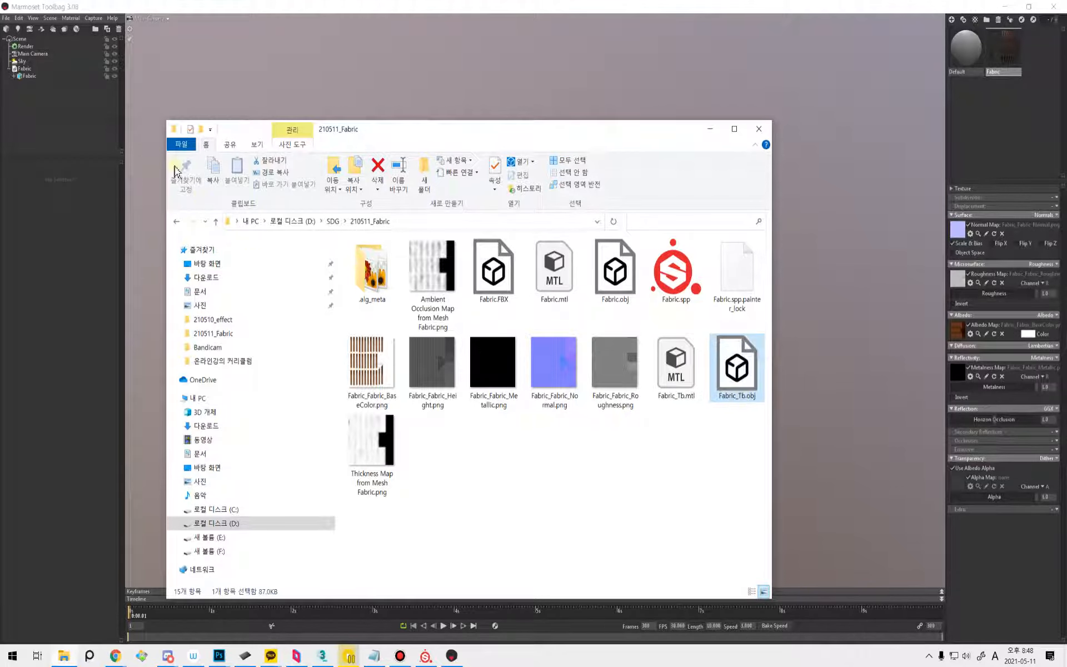
pyautogui.click(69, 122)
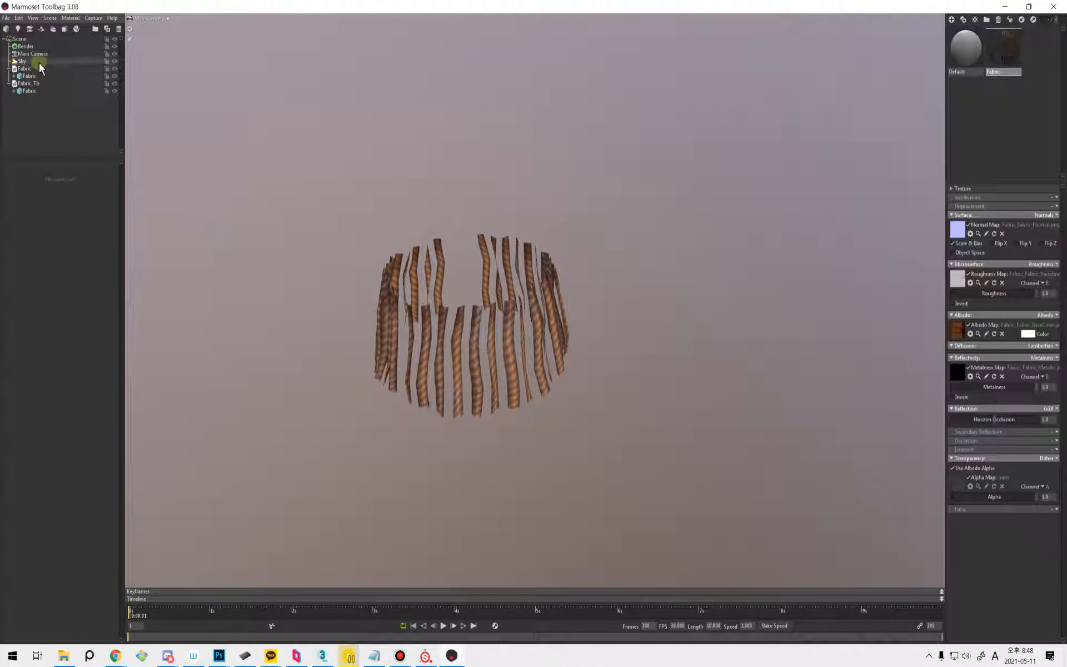
# Hide the original Fabric object and move the Fabric_Tb object sideways, well clear of it.
pyautogui.click(115, 68)
pyautogui.moveTo(488, 359); pyautogui.dragTo(492, 327)
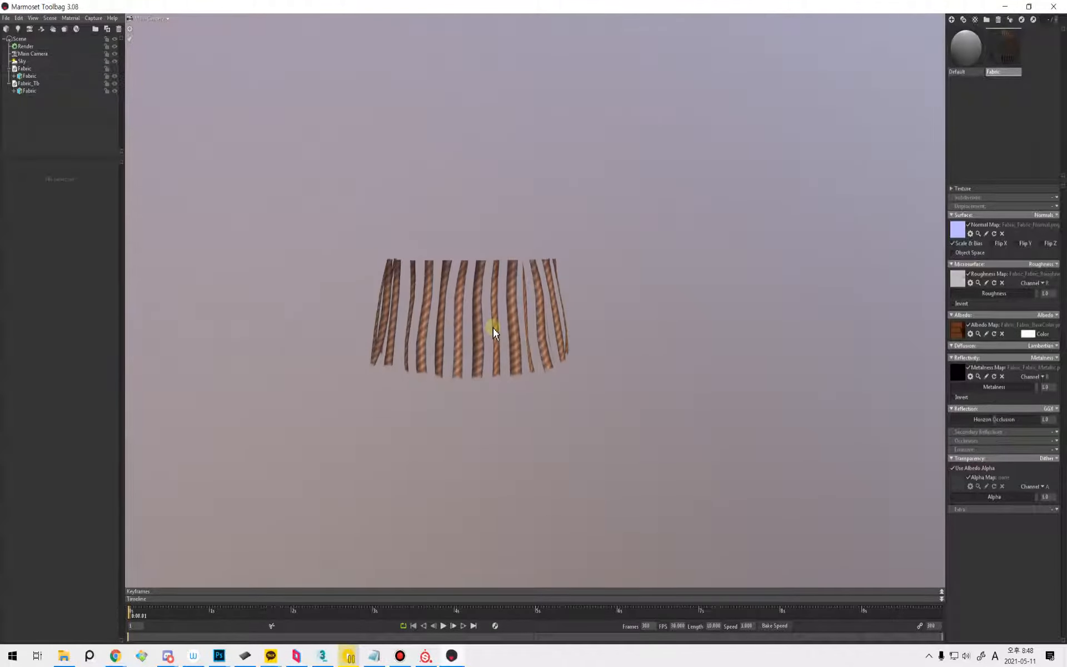
pyautogui.moveTo(492, 328); pyautogui.dragTo(494, 360, button='right')
pyautogui.moveTo(494, 360); pyautogui.dragTo(515, 386)
pyautogui.moveTo(516, 386); pyautogui.dragTo(491, 349, button='right')
pyautogui.moveTo(491, 349); pyautogui.dragTo(793, 314)
pyautogui.click(68, 85)
pyautogui.moveTo(629, 337); pyautogui.dragTo(584, 339)
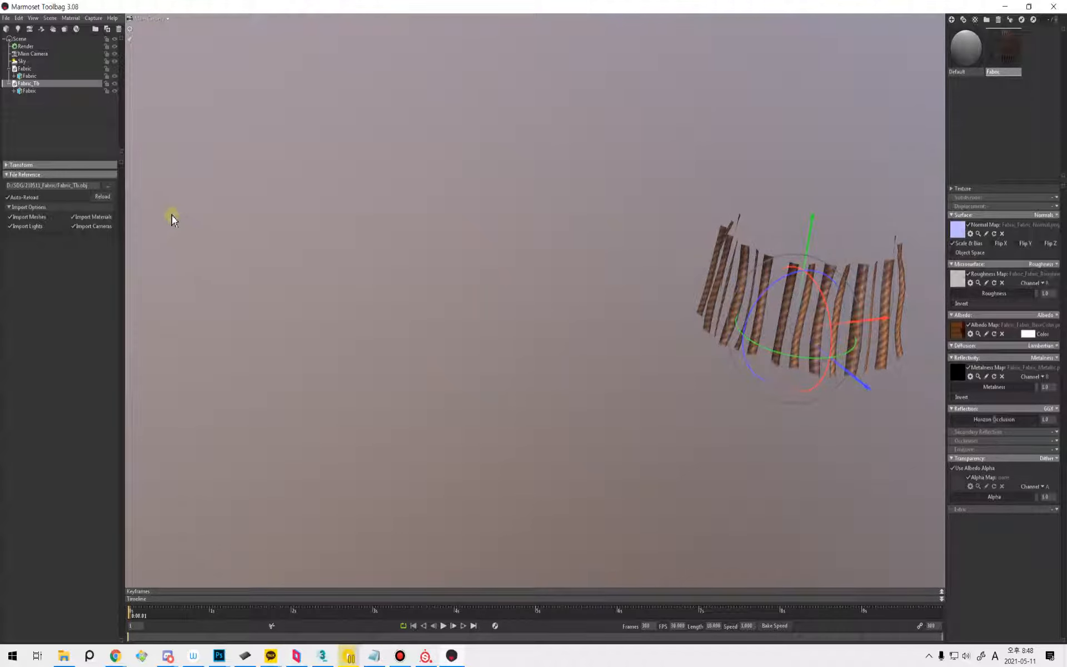
# Turn off Cull Back Faces and set the tangent space to 3D Studio Max for the Fabric_Tb mesh, and show the original Fabric object again.
pyautogui.click(31, 91)
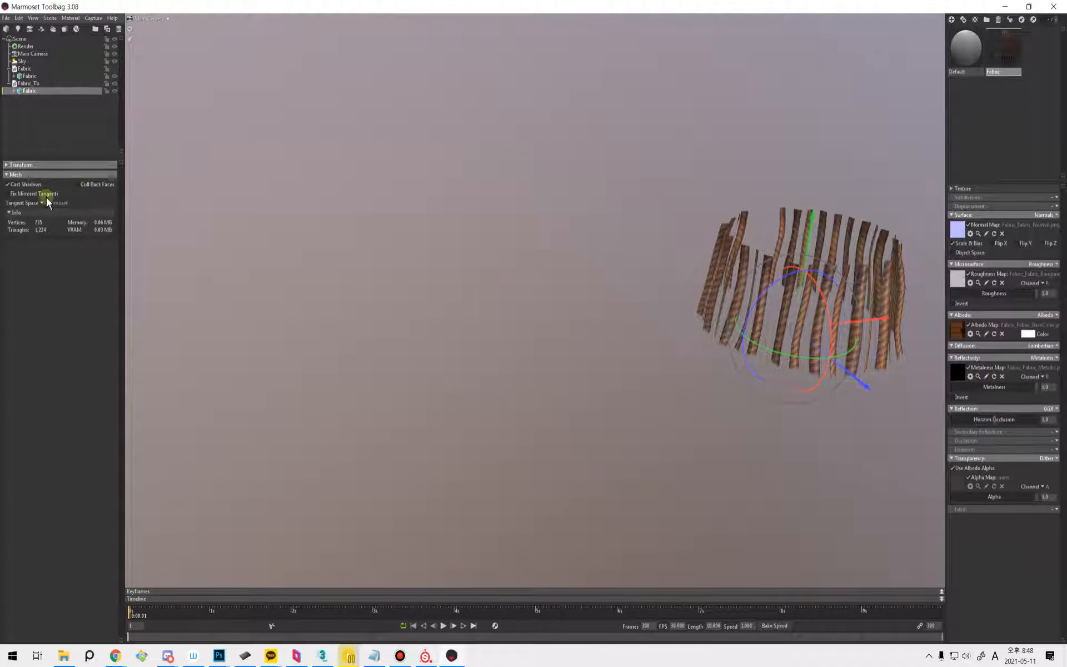
pyautogui.click(45, 203)
pyautogui.click(75, 70)
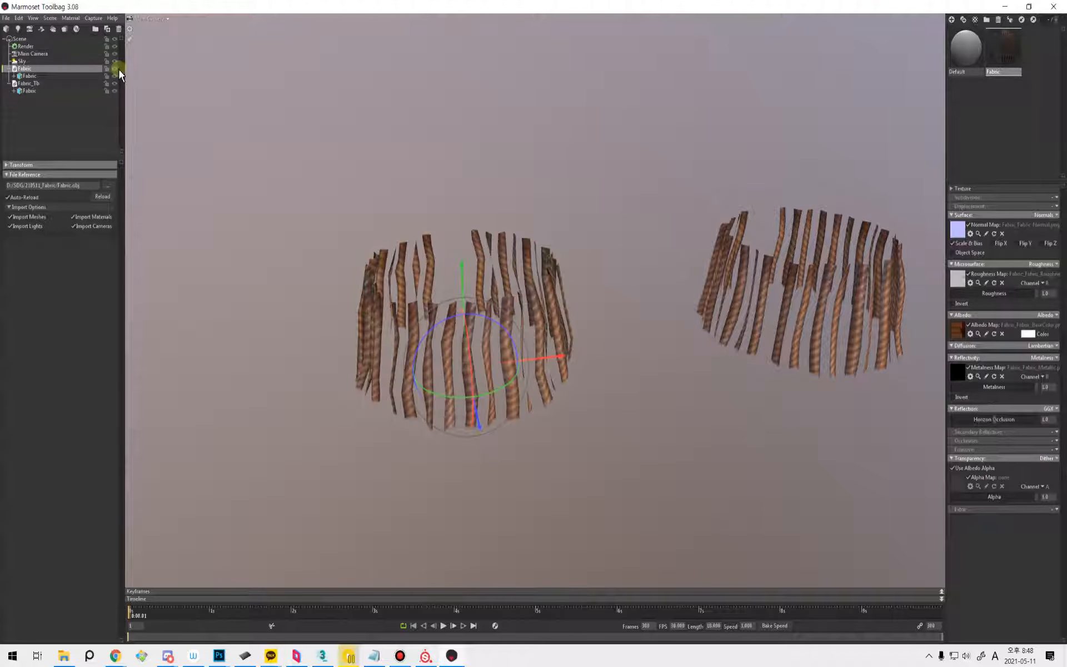
# Move the smoothed Fabric_Tb mesh closer to the original so both stand side by side.
pyautogui.click(728, 337)
pyautogui.moveTo(879, 320); pyautogui.dragTo(775, 329)
pyautogui.keyDown('alt'); pyautogui.moveTo(775, 330); pyautogui.dragTo(615, 344); pyautogui.keyUp('alt')
pyautogui.scroll(-2, 743, 352)
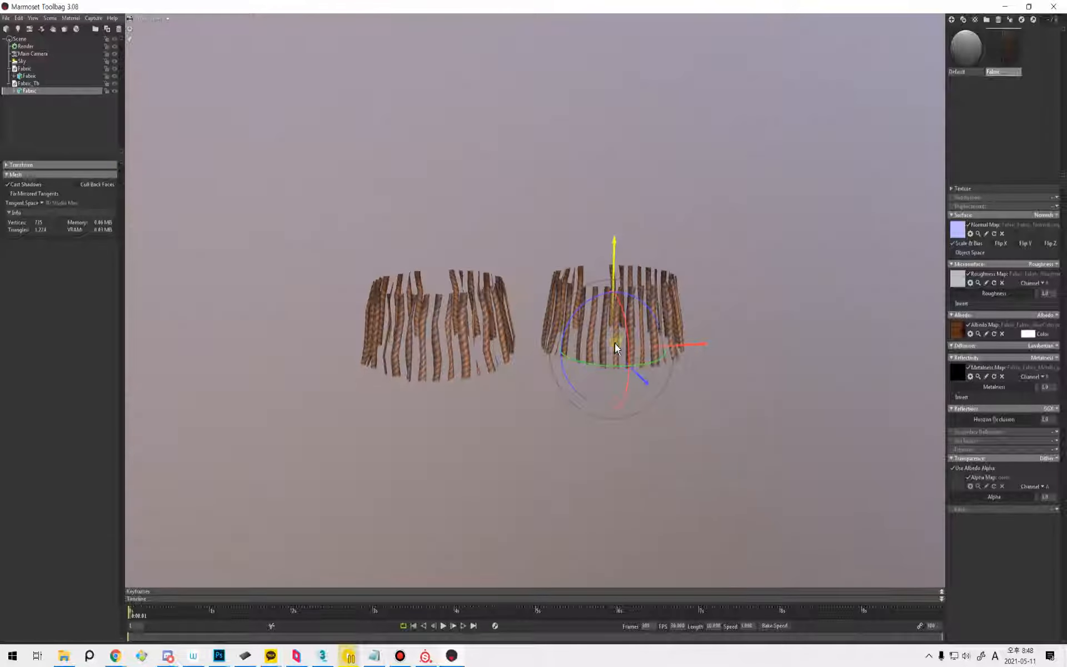
# Select the original and smoothed fabric meshes alternately to compare their vertex and triangle counts.
pyautogui.click(665, 327)
pyautogui.click(600, 324)
pyautogui.click(506, 332)
pyautogui.click(553, 328)
pyautogui.click(472, 328)
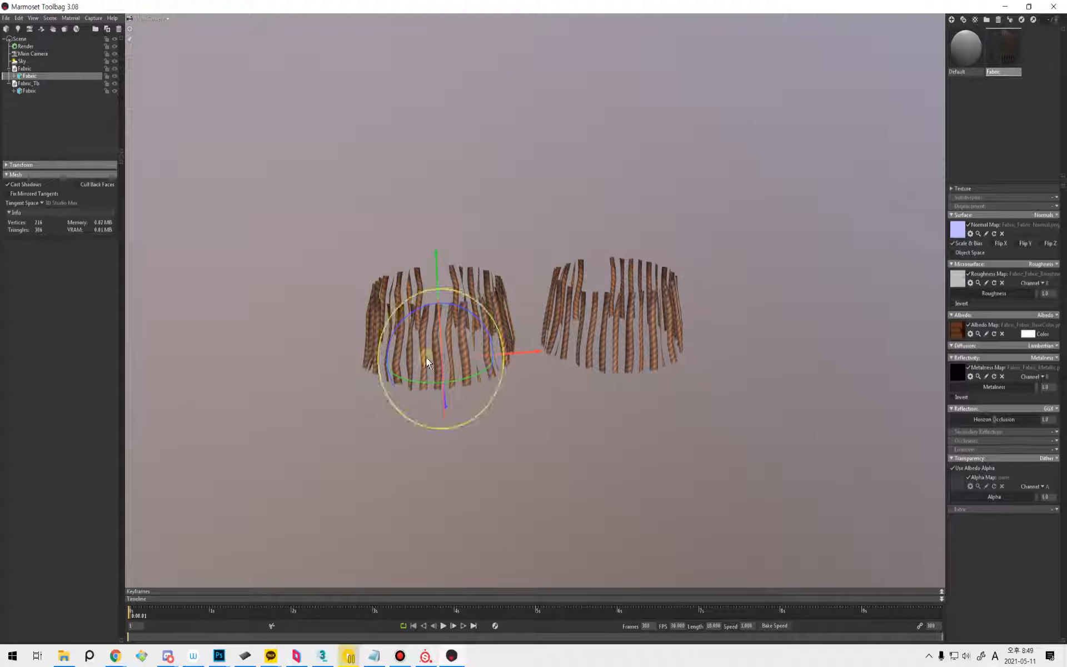
pyautogui.click(607, 350)
pyautogui.click(482, 332)
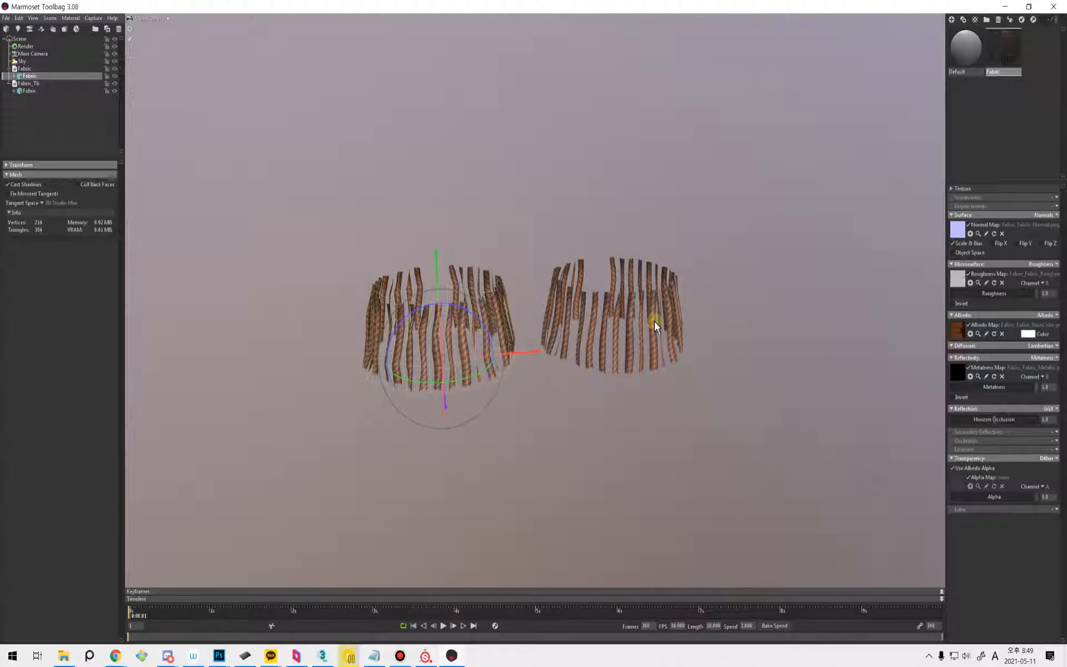
pyautogui.click(648, 321)
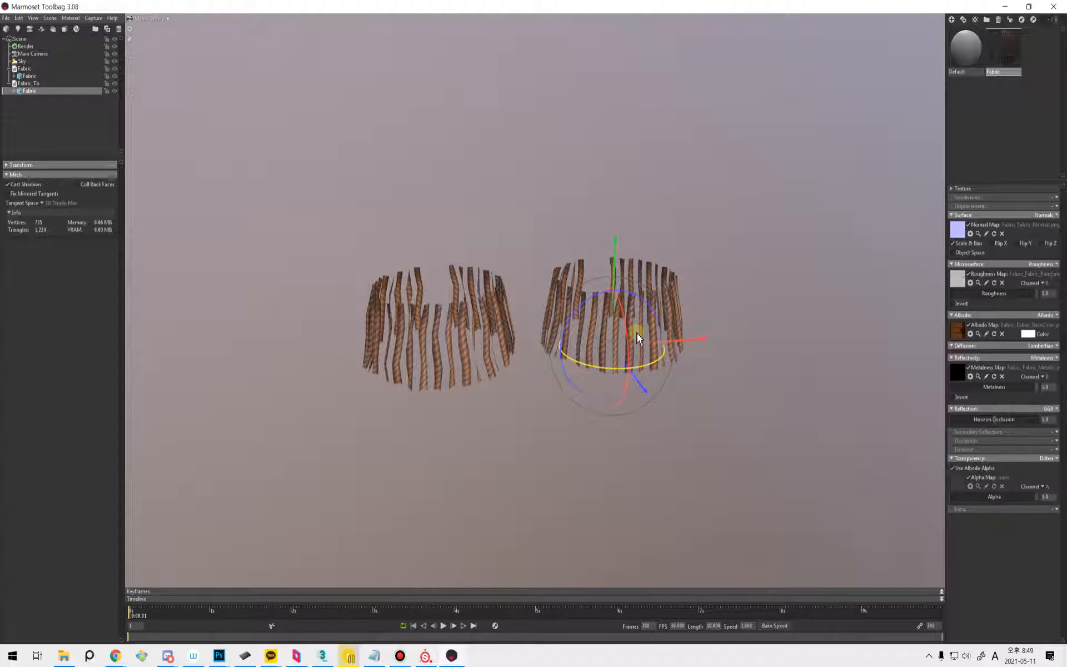
pyautogui.click(499, 320)
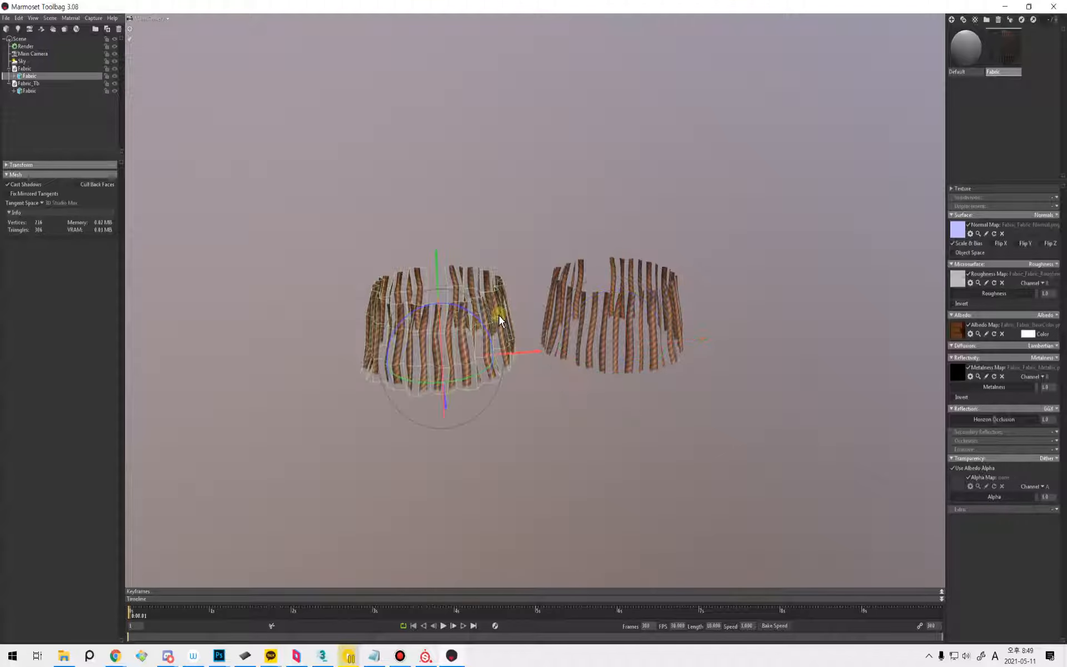
# Examine the rope strips of both meshes up close to compare the low-poly and smoothed silhouettes.
pyautogui.keyDown('alt'); pyautogui.moveTo(572, 358); pyautogui.dragTo(539, 355); pyautogui.keyUp('alt')
pyautogui.keyDown('alt'); pyautogui.moveTo(539, 354); pyautogui.dragTo(657, 370, button='right'); pyautogui.keyUp('alt')
pyautogui.keyDown('alt'); pyautogui.moveTo(656, 370); pyautogui.dragTo(644, 382, button='middle'); pyautogui.keyUp('alt')
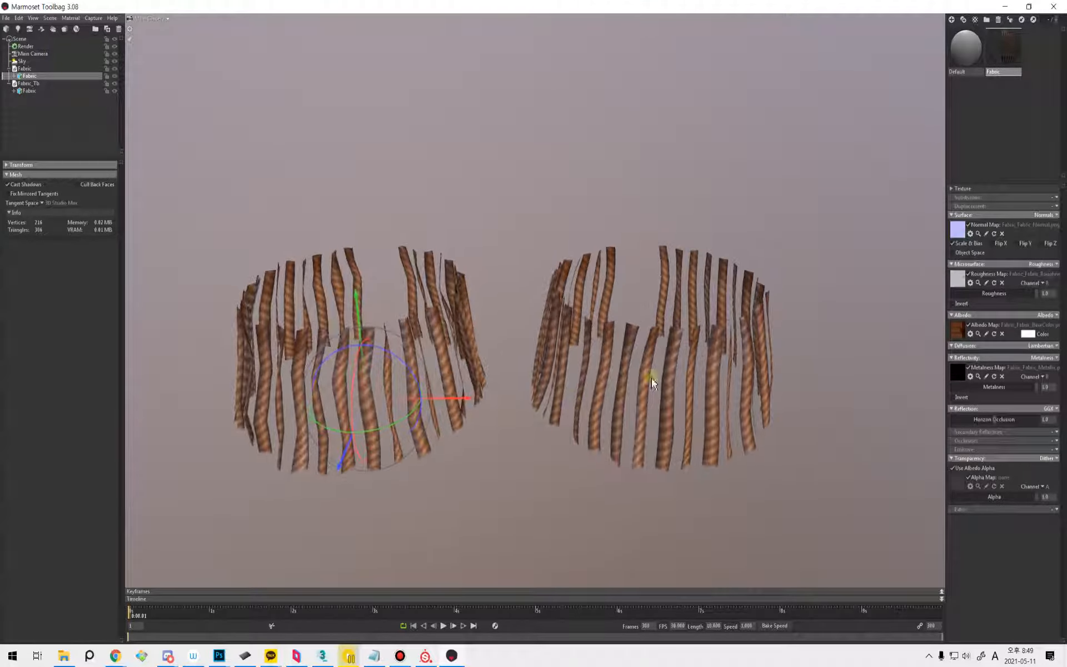
pyautogui.click(644, 382)
pyautogui.scroll(-3, 646, 391)
pyautogui.moveTo(646, 390)
pyautogui.keyDown('alt'); pyautogui.mouseDown()
pyautogui.moveTo(641, 378)
pyautogui.moveTo(652, 411)
pyautogui.moveTo(654, 399)
pyautogui.mouseUp(); pyautogui.keyUp('alt')
pyautogui.scroll(2, 644, 384)
pyautogui.scroll(4, 649, 410)
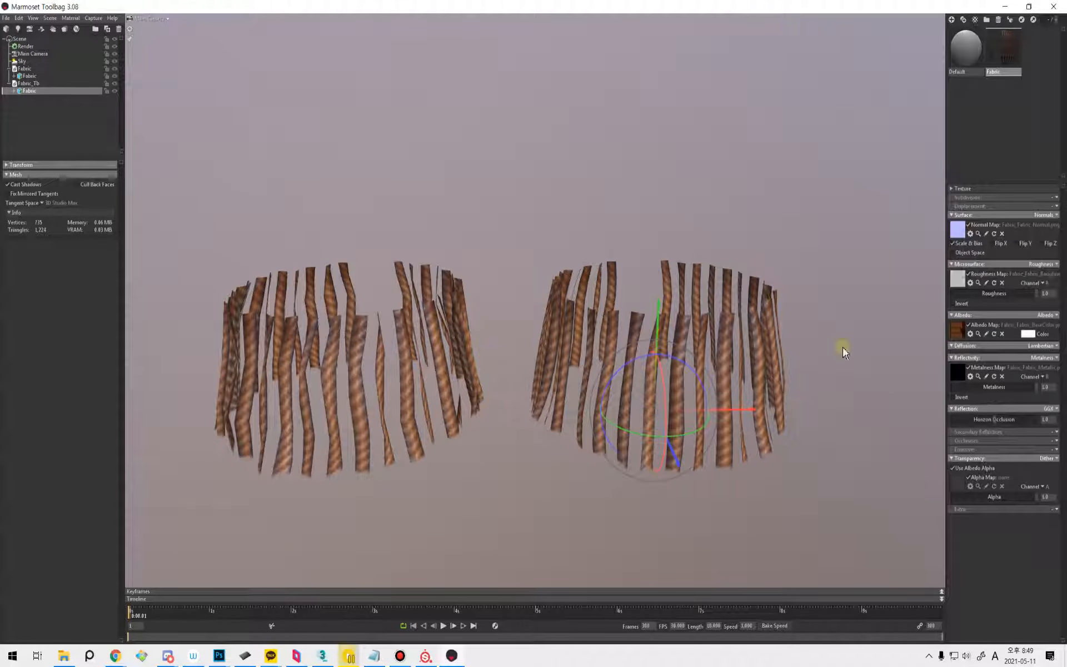